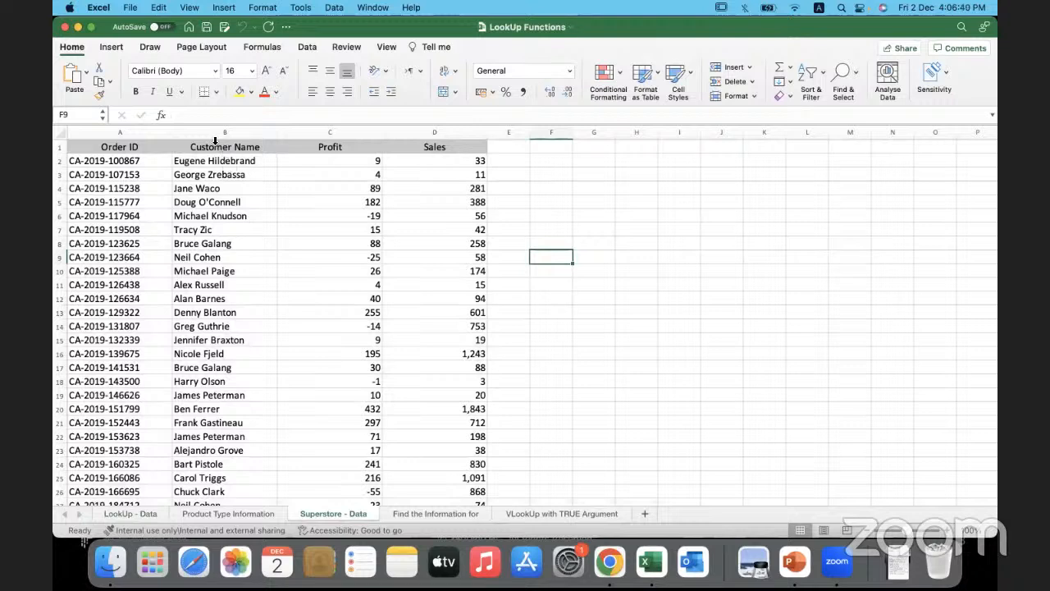
# - Examine the Order ID, Customer Name, Profit and Sales columns on the Superstore - Data sheet
pyautogui.click(219, 131)
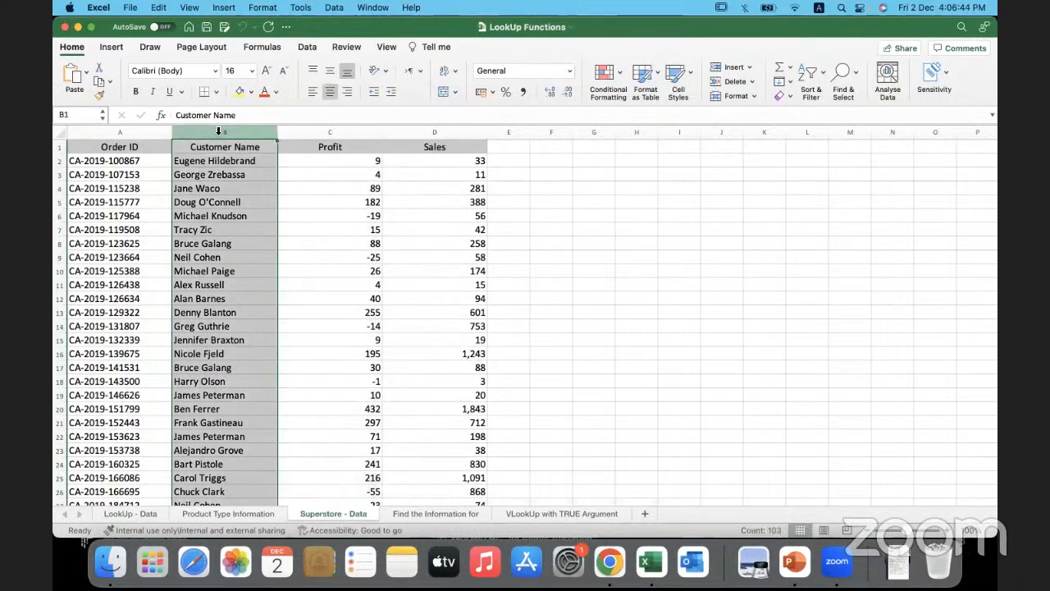
pyautogui.click(156, 133)
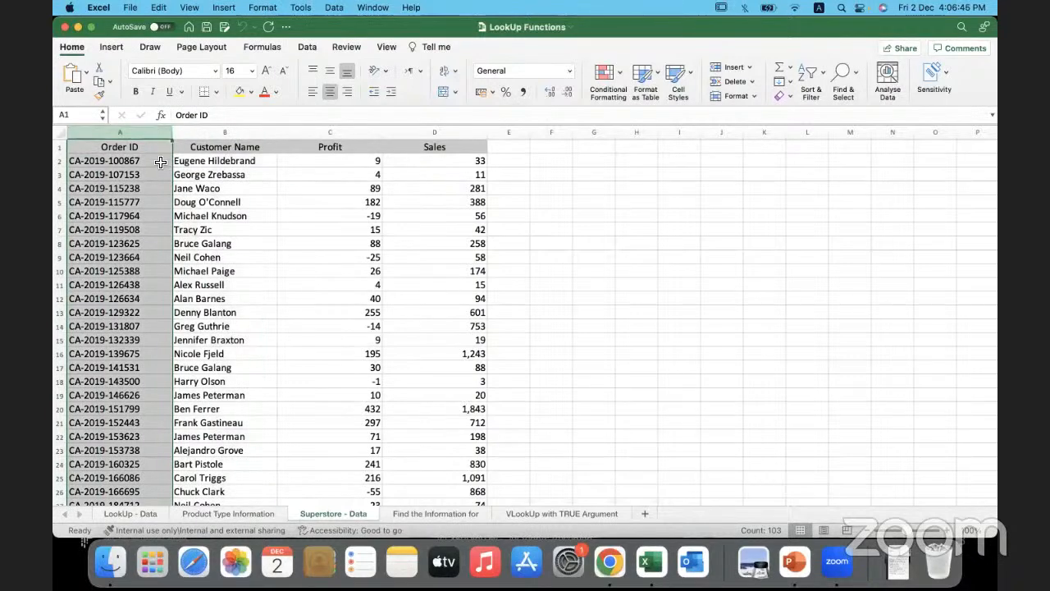
pyautogui.click(161, 163)
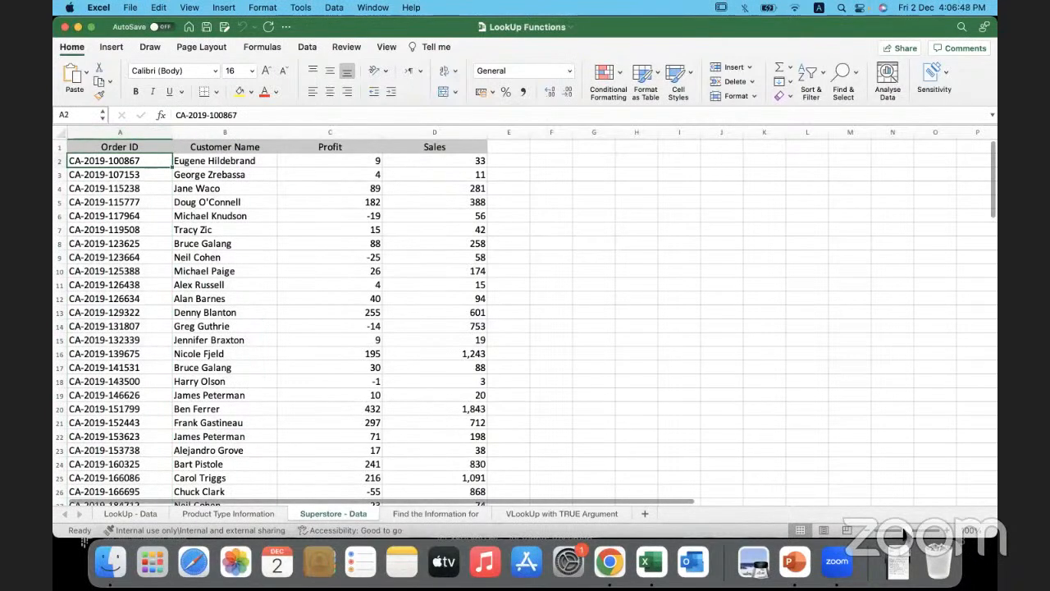
pyautogui.moveTo(906, 530); pyautogui.dragTo(911, 531)
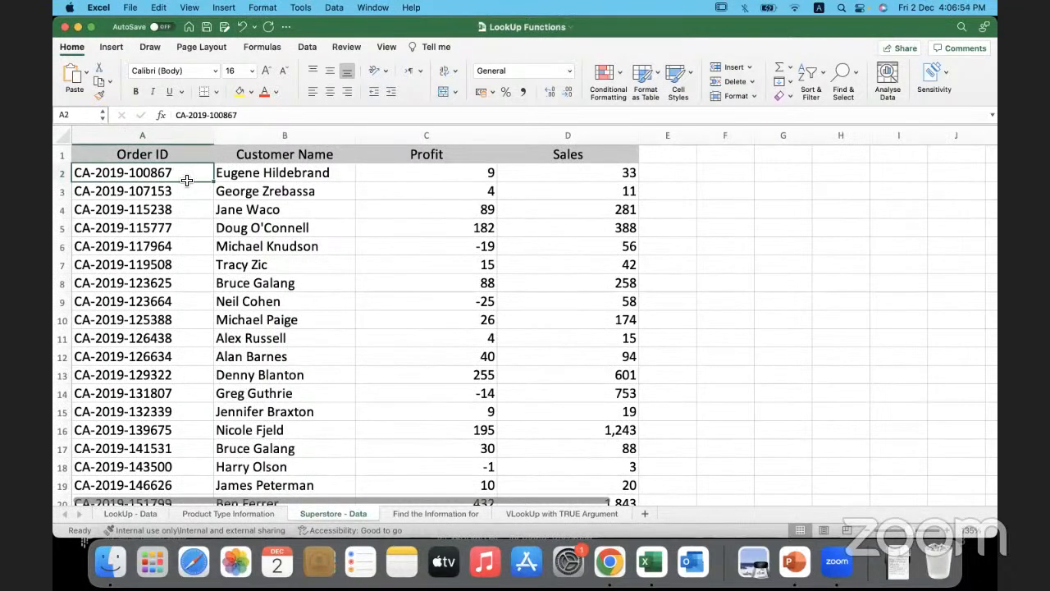
pyautogui.click(534, 175)
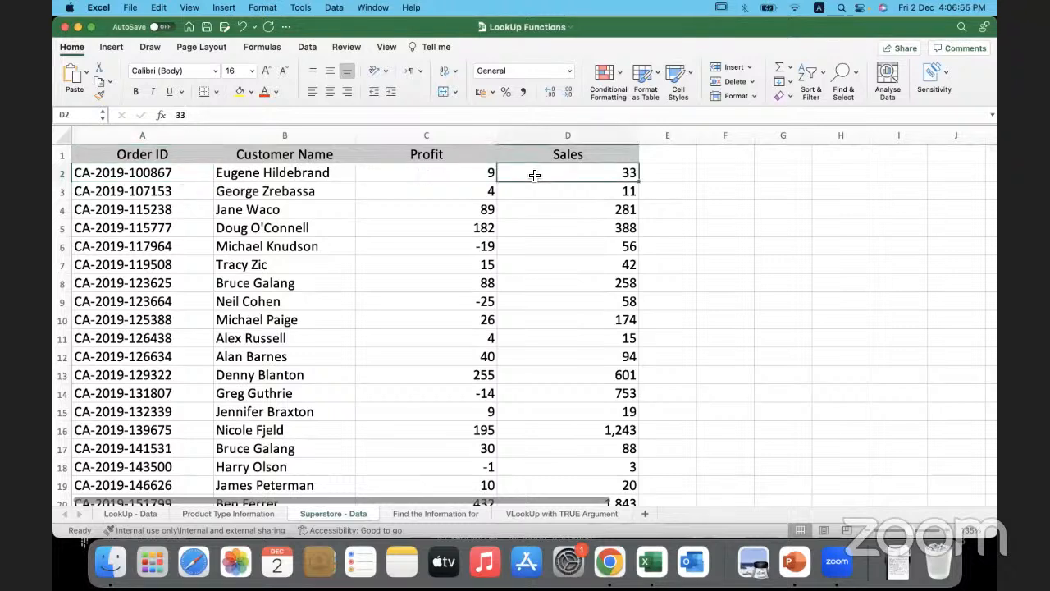
pyautogui.click(461, 178)
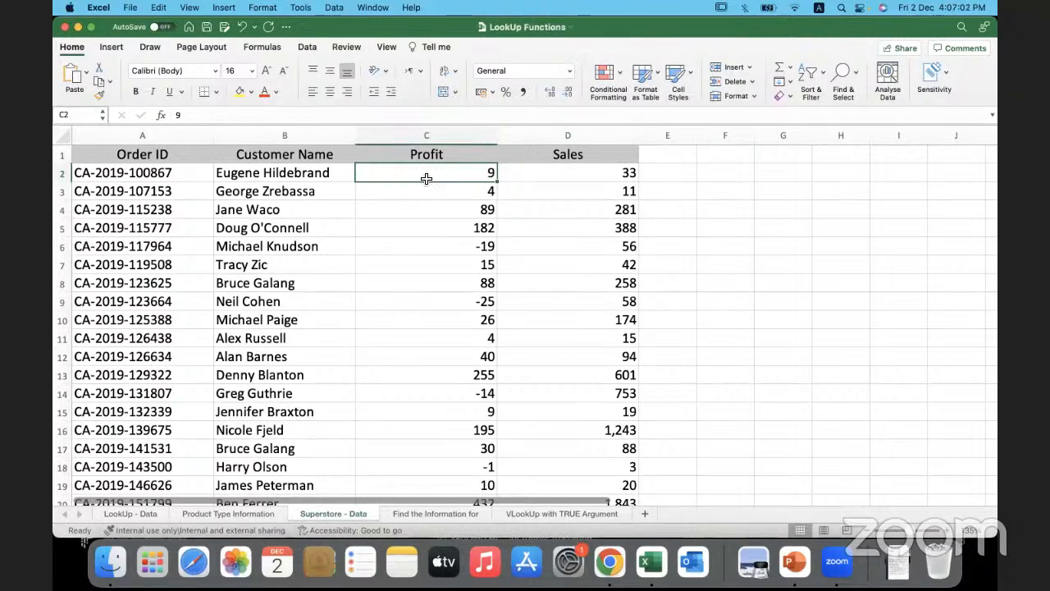
pyautogui.moveTo(328, 172); pyautogui.dragTo(323, 320)
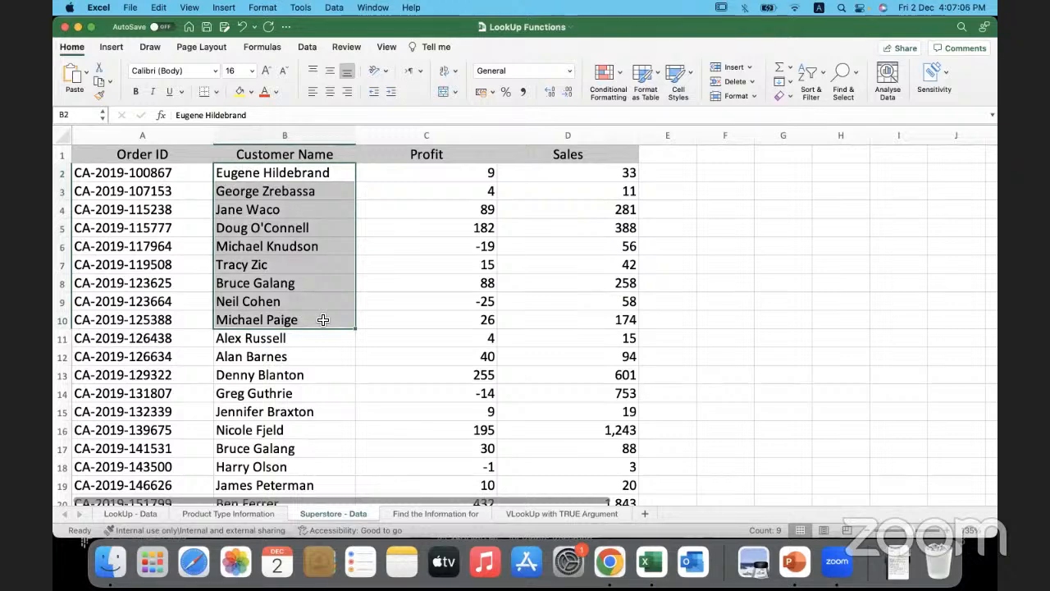
pyautogui.click(324, 319)
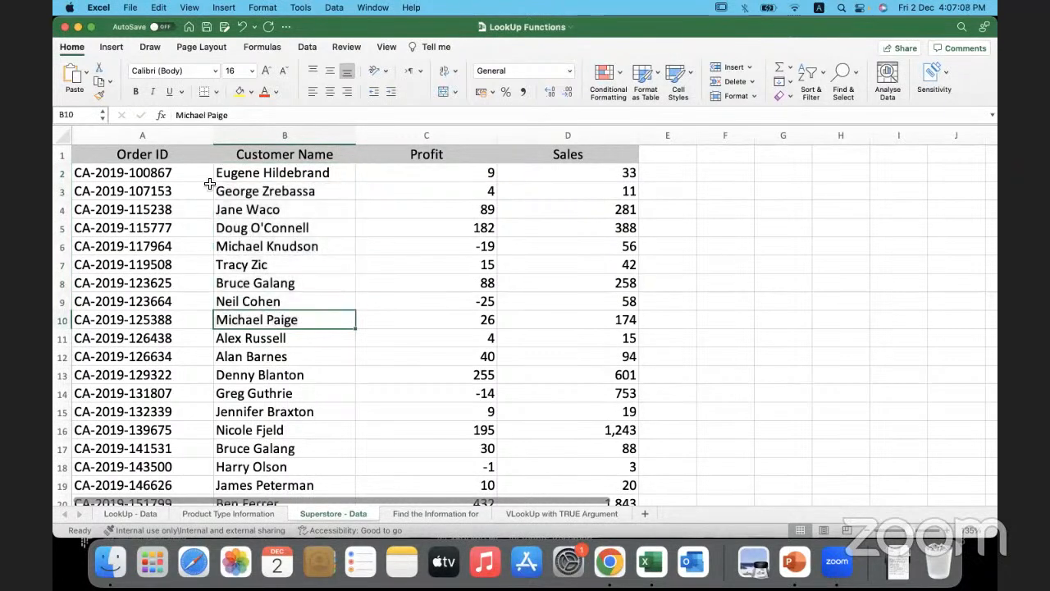
pyautogui.scroll(-5, 218, 258)
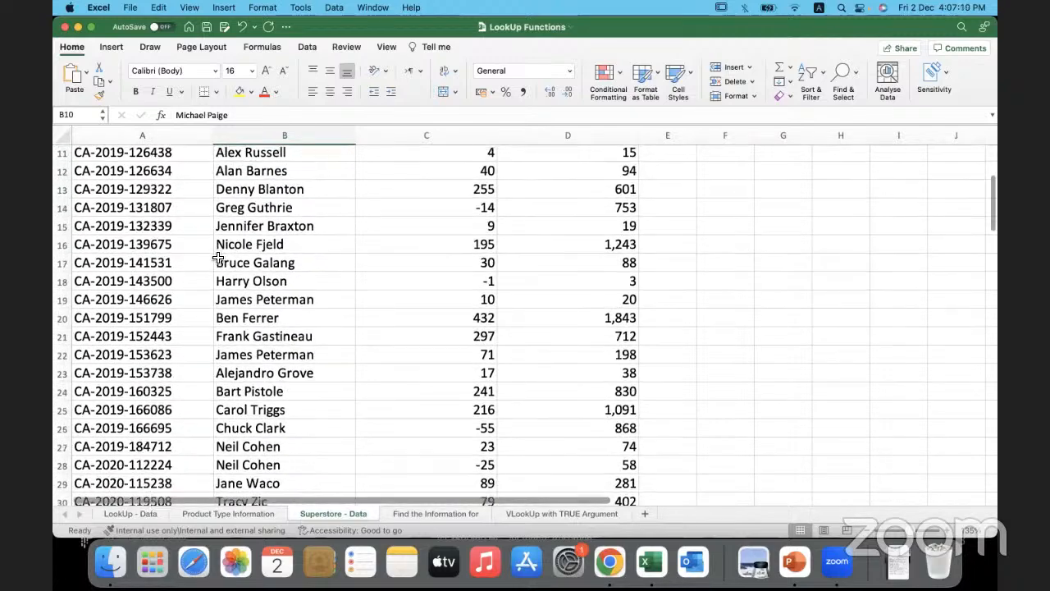
pyautogui.scroll(5, 218, 257)
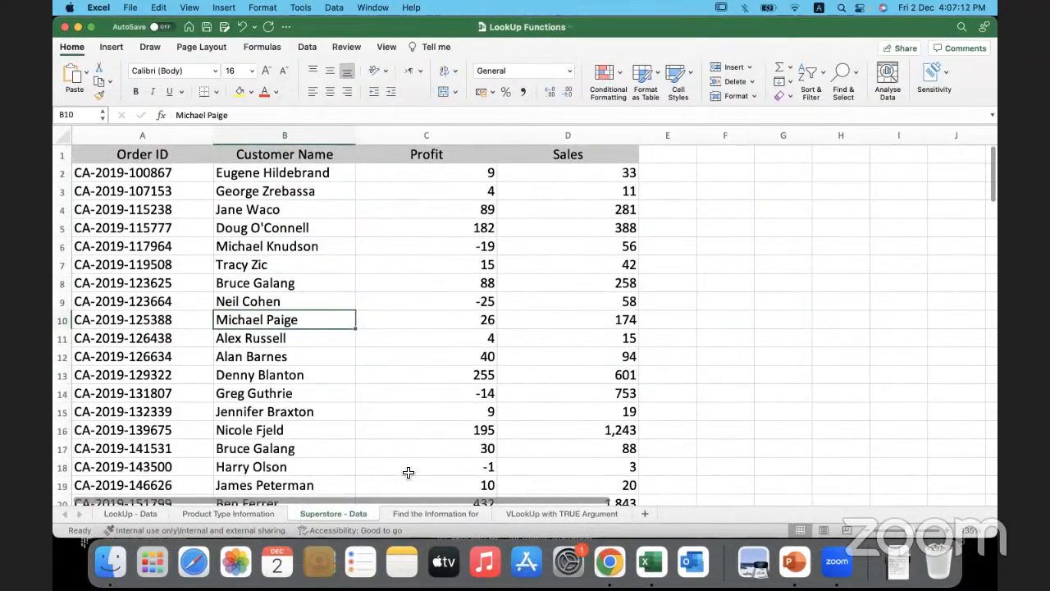
# - Change the Order ID header in B2 of the Find the Information for sheet to "Returned - Order ID"
pyautogui.click(429, 514)
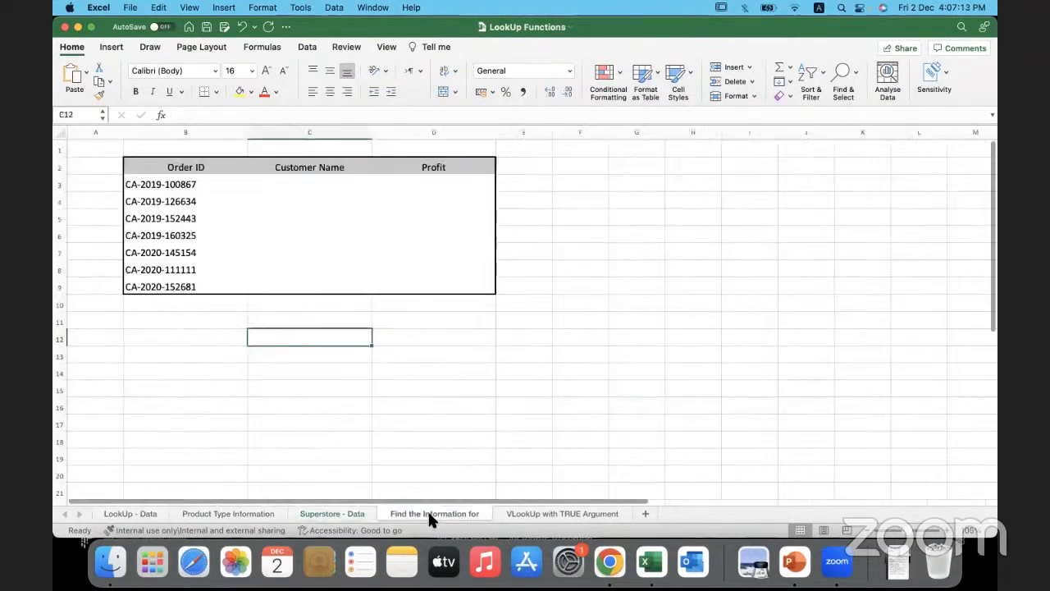
pyautogui.doubleClick(161, 167)
pyautogui.write('Retuned')
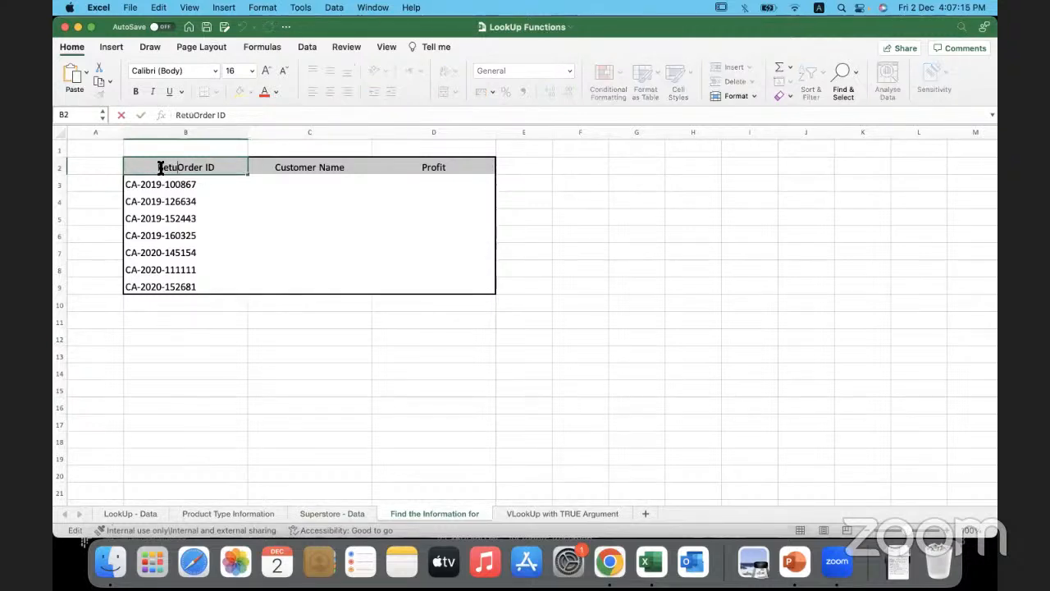
pyautogui.write(' -')
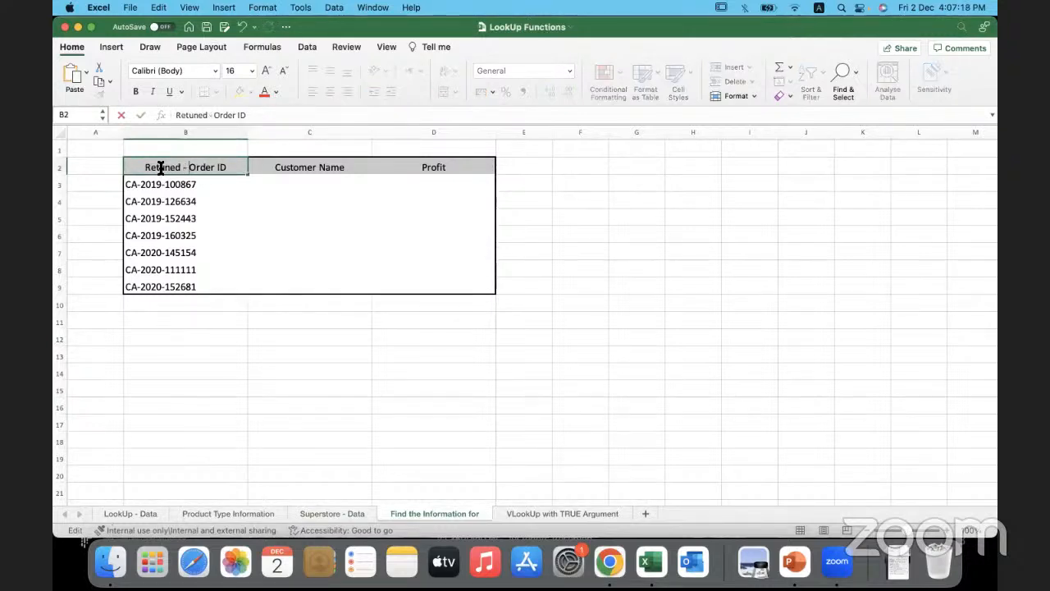
pyautogui.click(166, 167)
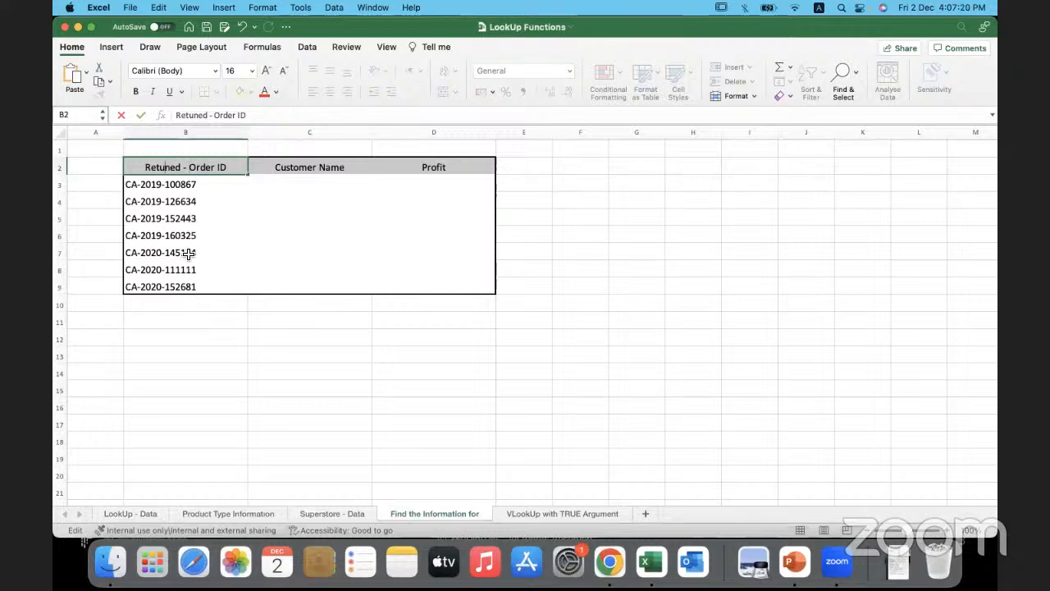
pyautogui.write('r')
pyautogui.click(214, 348)
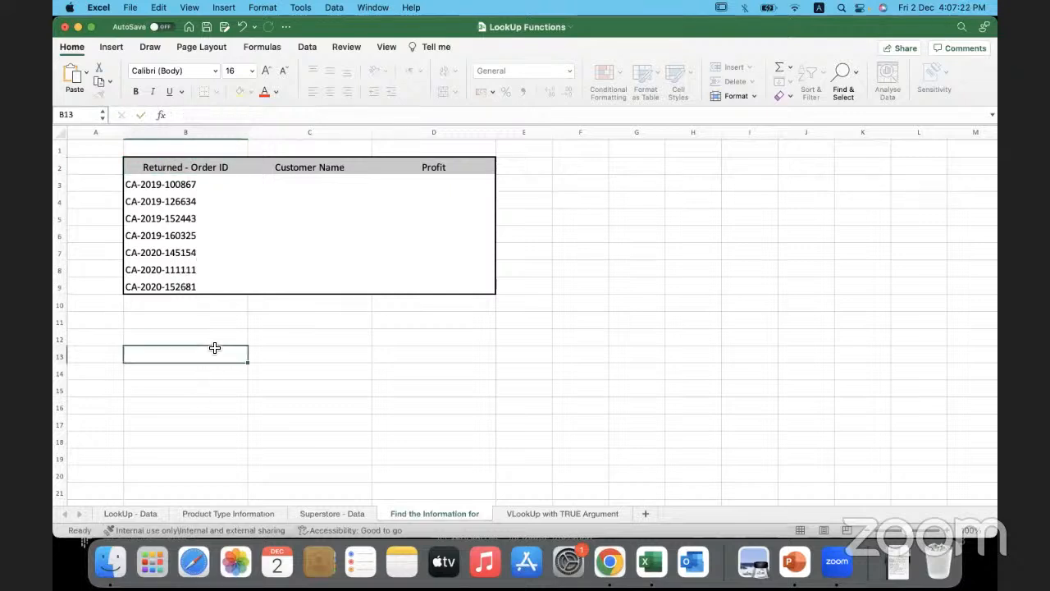
# - Review the returned order IDs in B3:B9 and the empty Customer Name and Profit cells beside them
pyautogui.click(212, 185)
pyautogui.moveTo(209, 185); pyautogui.dragTo(218, 284)
pyautogui.click(202, 352)
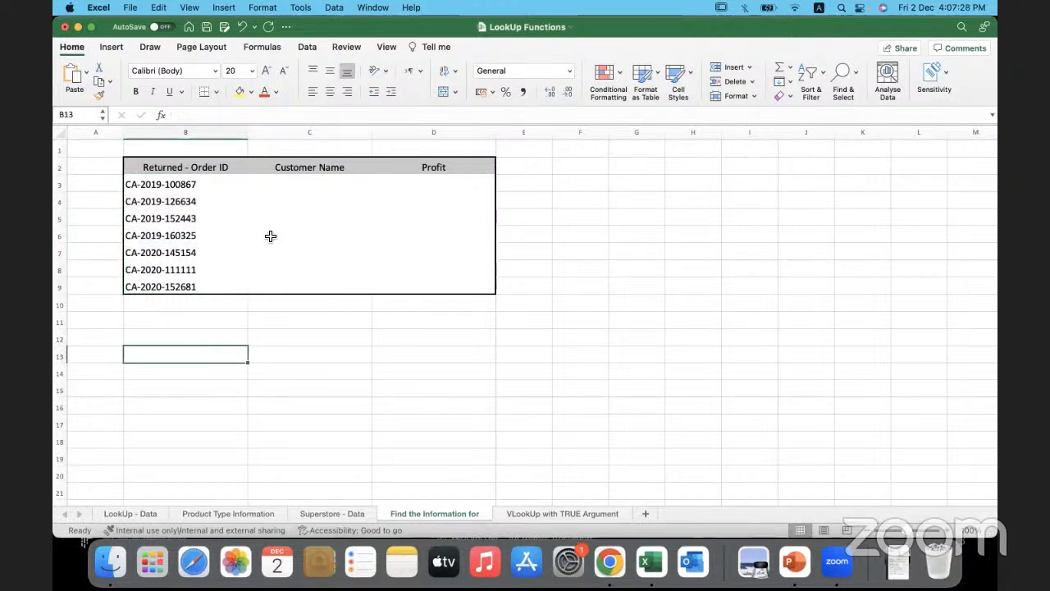
pyautogui.moveTo(302, 189); pyautogui.dragTo(302, 287)
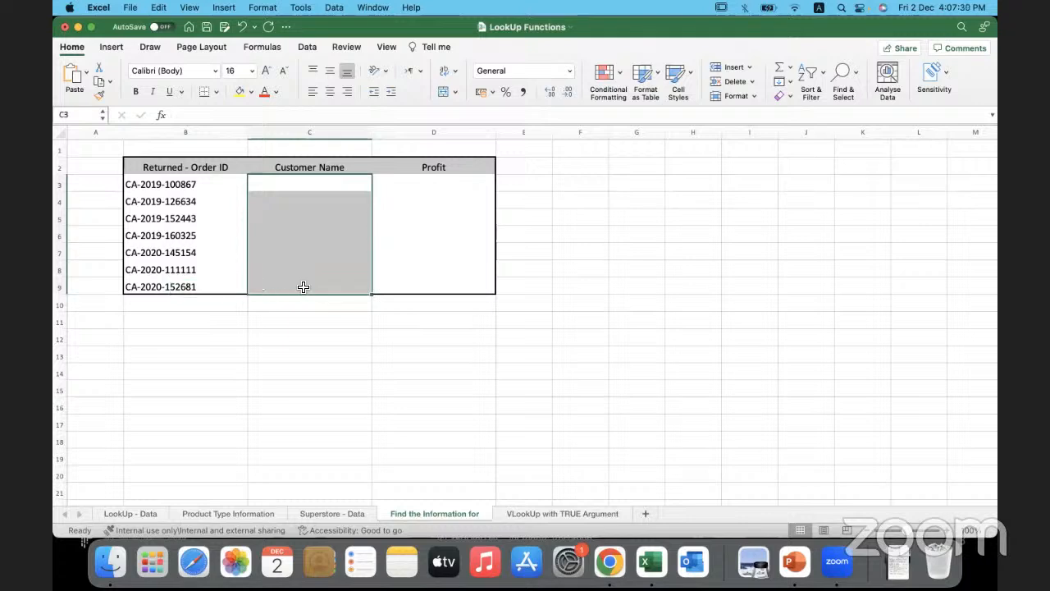
pyautogui.click(287, 186)
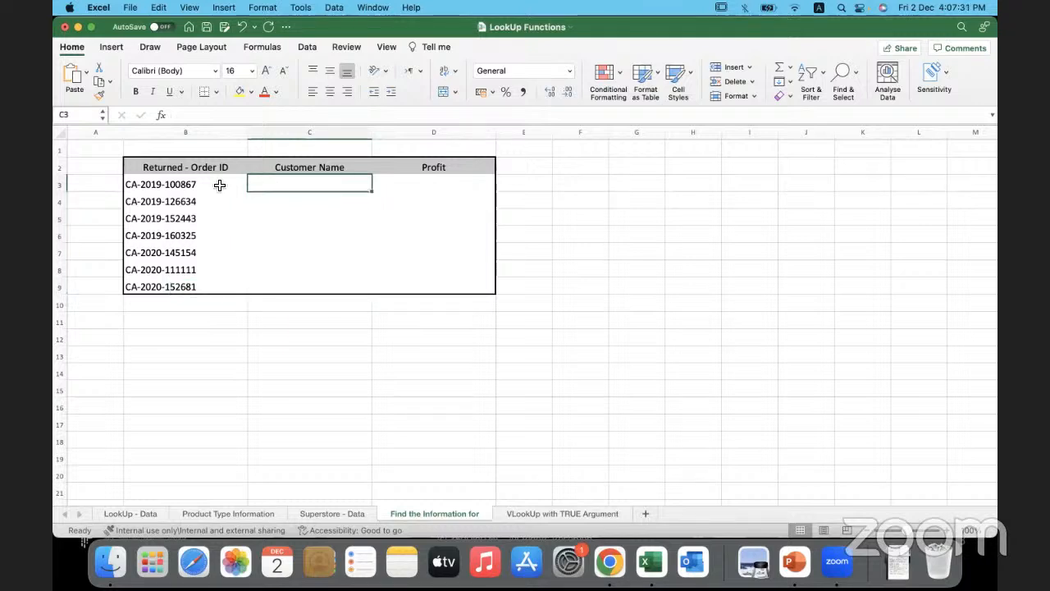
pyautogui.click(219, 186)
pyautogui.click(287, 189)
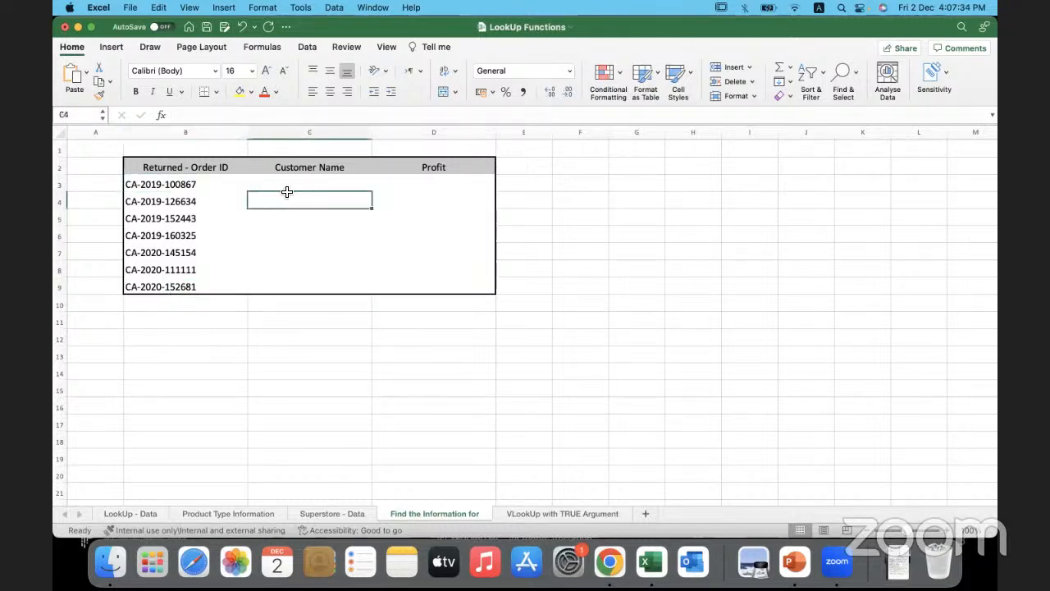
pyautogui.click(402, 187)
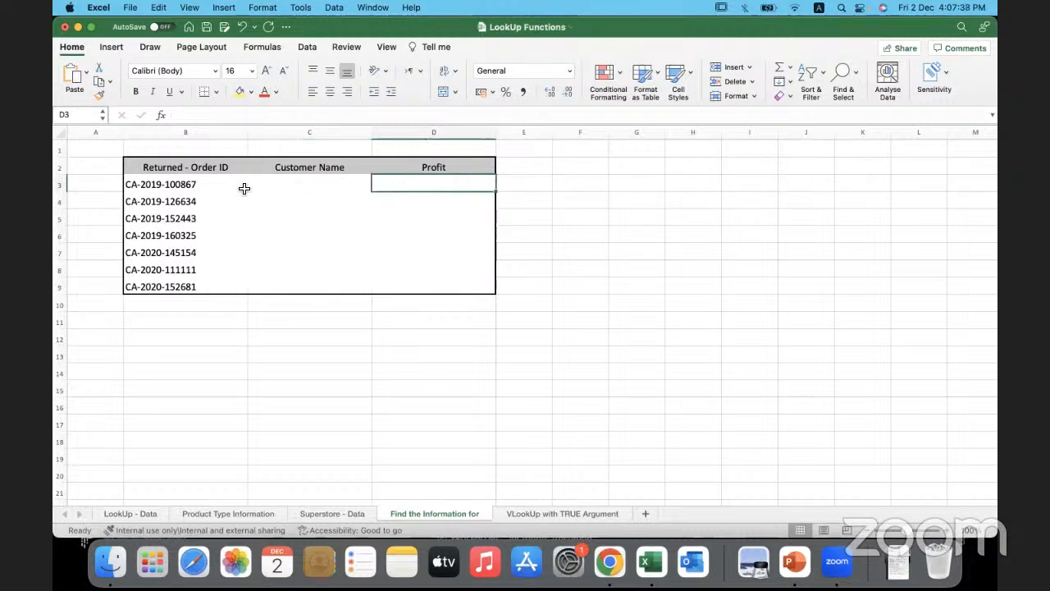
pyautogui.moveTo(197, 183); pyautogui.dragTo(399, 184)
pyautogui.click(407, 185)
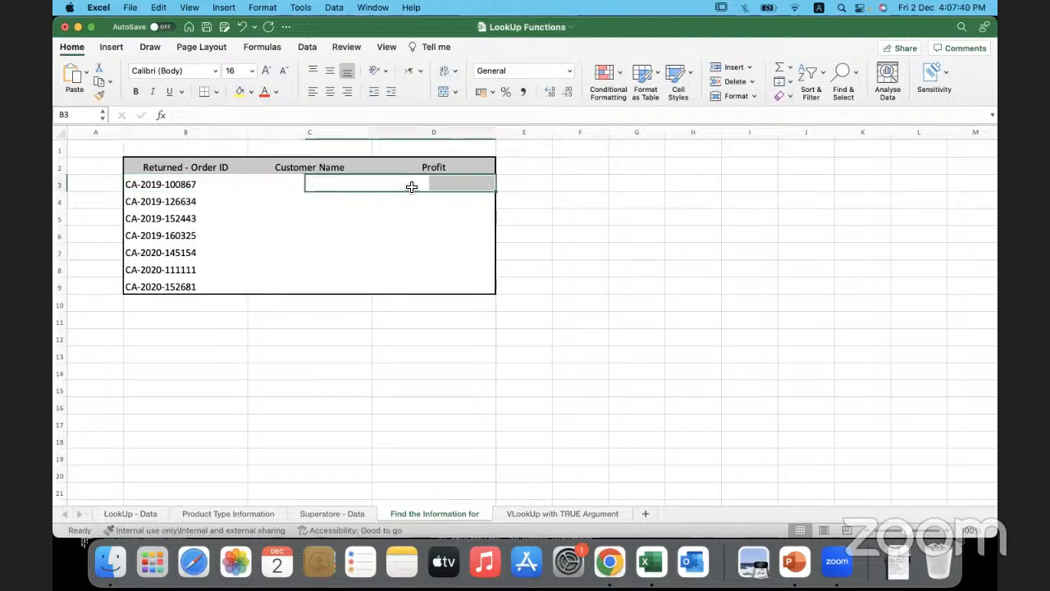
pyautogui.moveTo(333, 184); pyautogui.dragTo(332, 283)
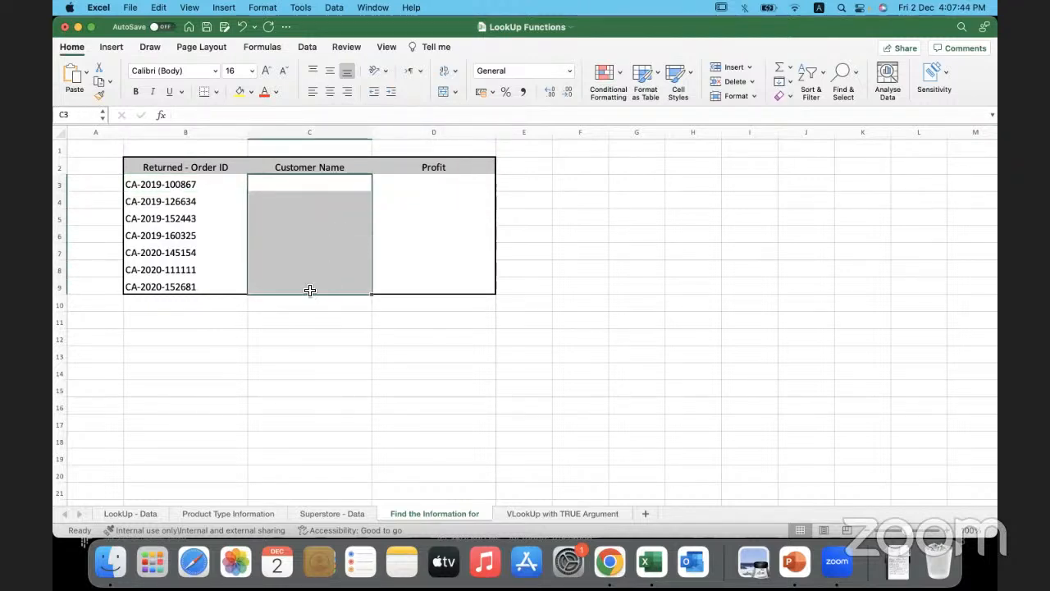
pyautogui.click(335, 341)
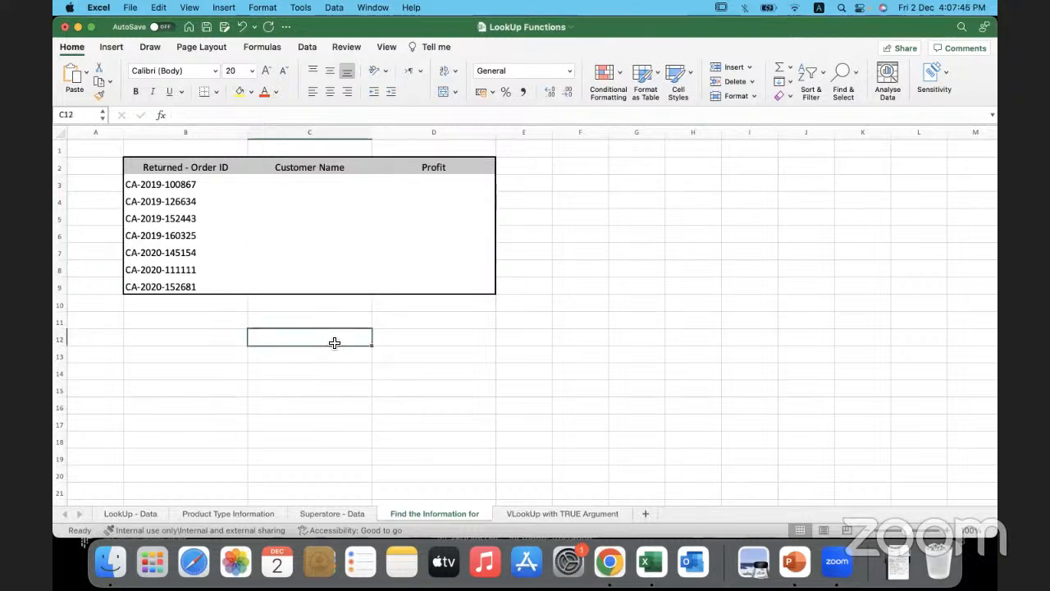
pyautogui.click(216, 186)
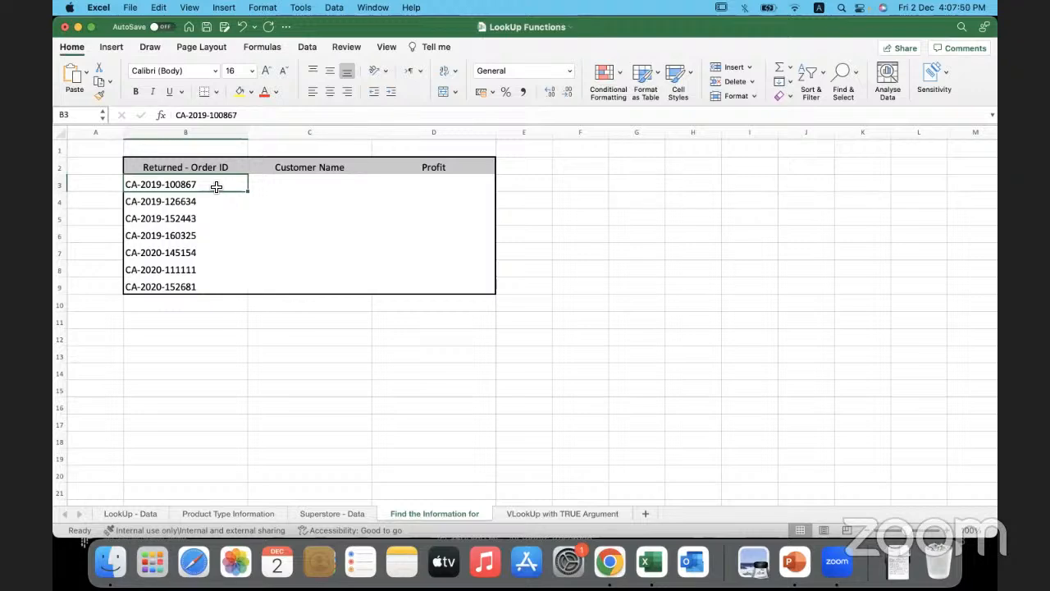
# - Check the first returned order's customer on the Superstore - Data sheet against the empty cells C3 and D3 of the returns table
pyautogui.click(326, 512)
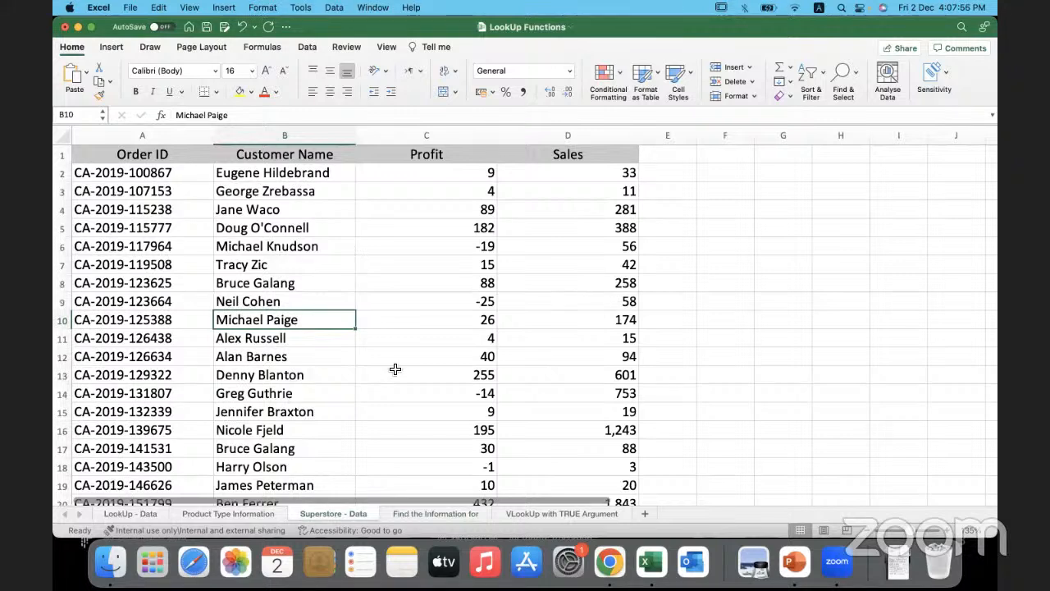
pyautogui.click(287, 178)
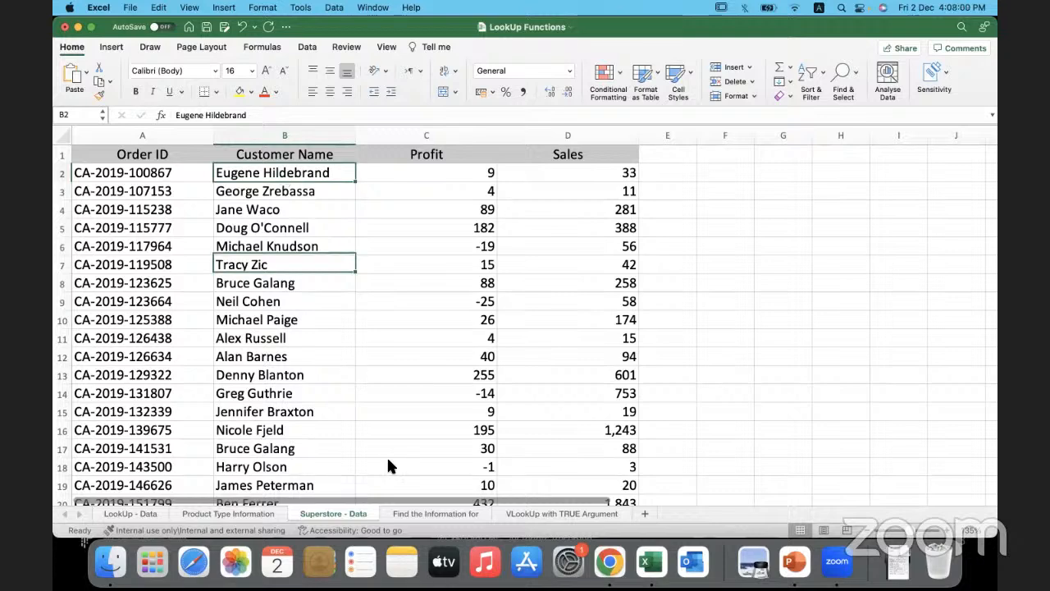
pyautogui.click(431, 513)
pyautogui.click(306, 185)
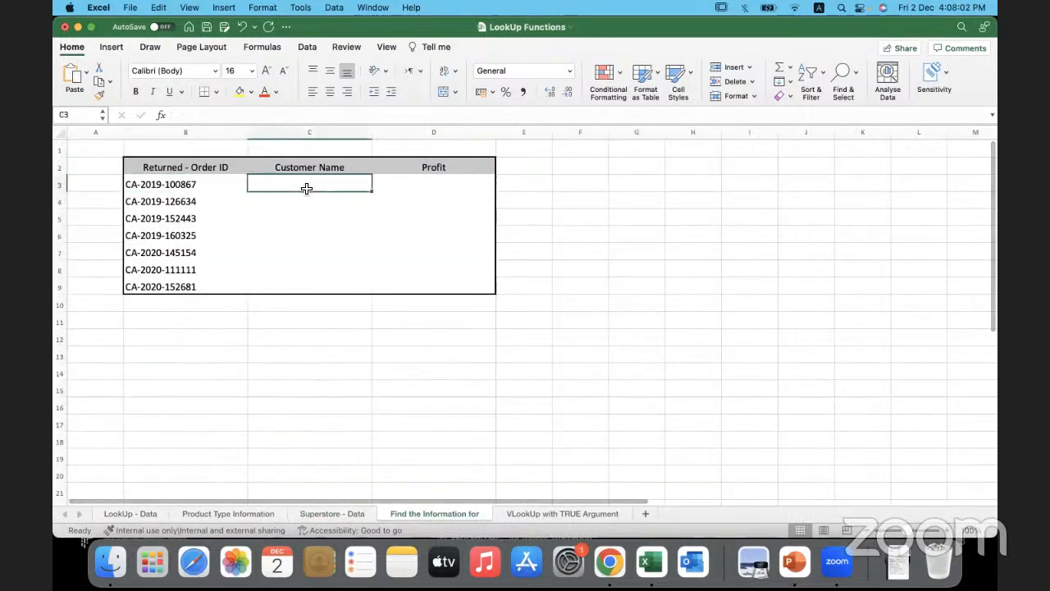
pyautogui.click(408, 188)
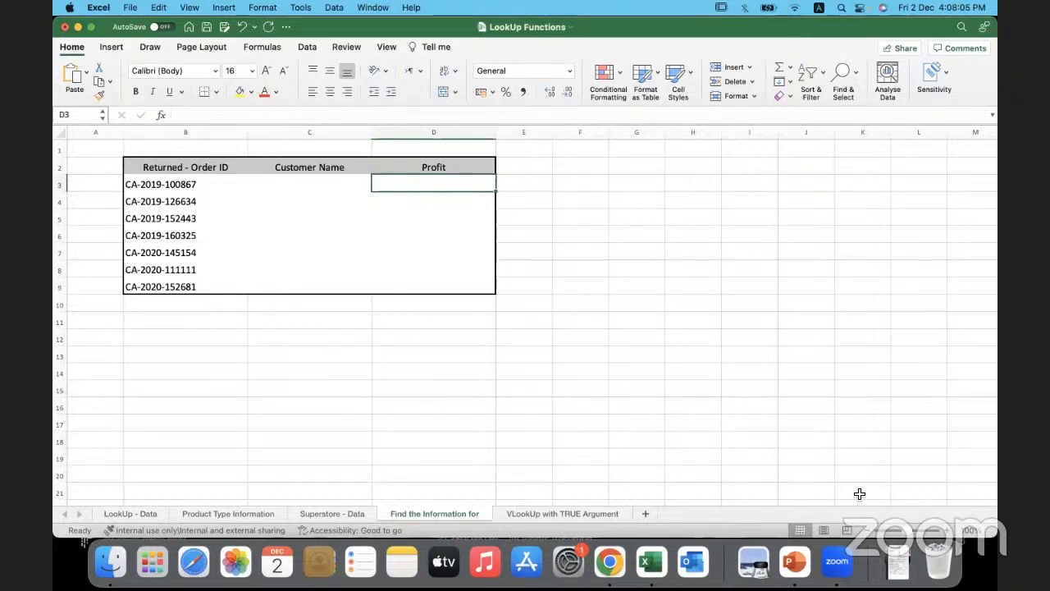
pyautogui.scroll(5, 595, 412)
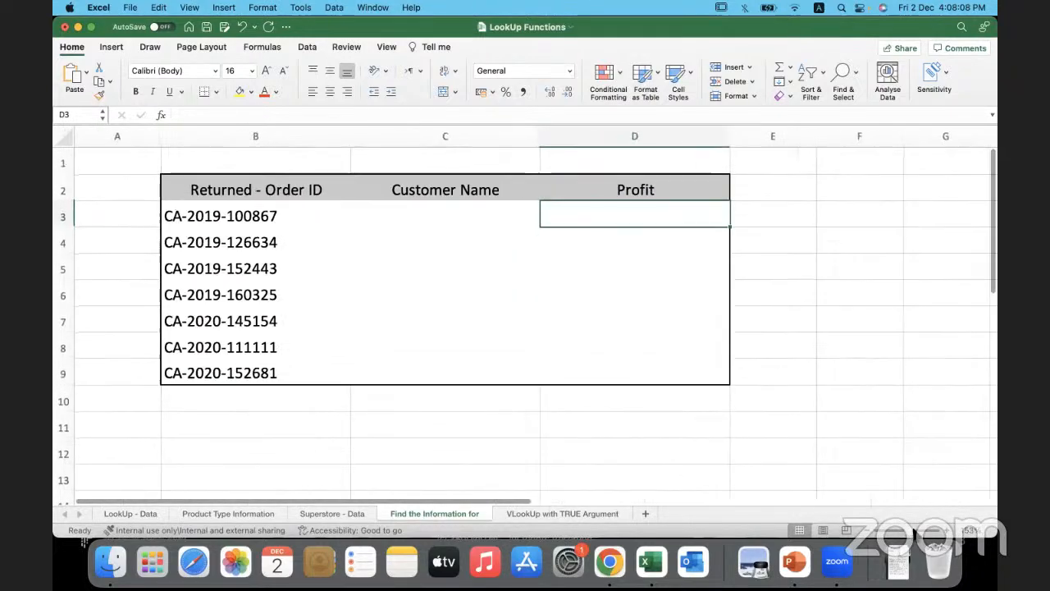
pyautogui.click(431, 215)
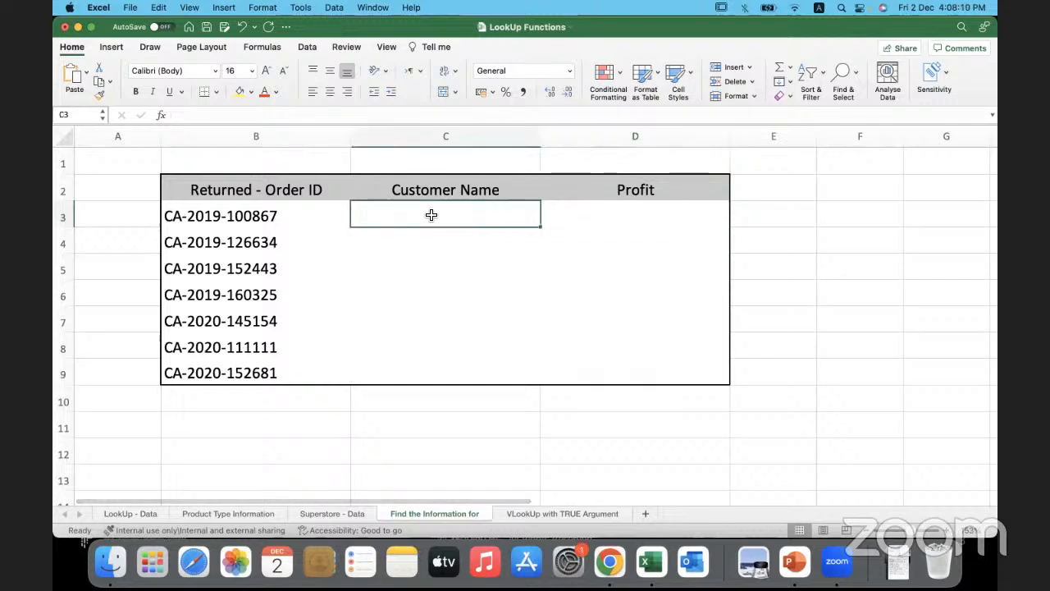
pyautogui.doubleClick(430, 215)
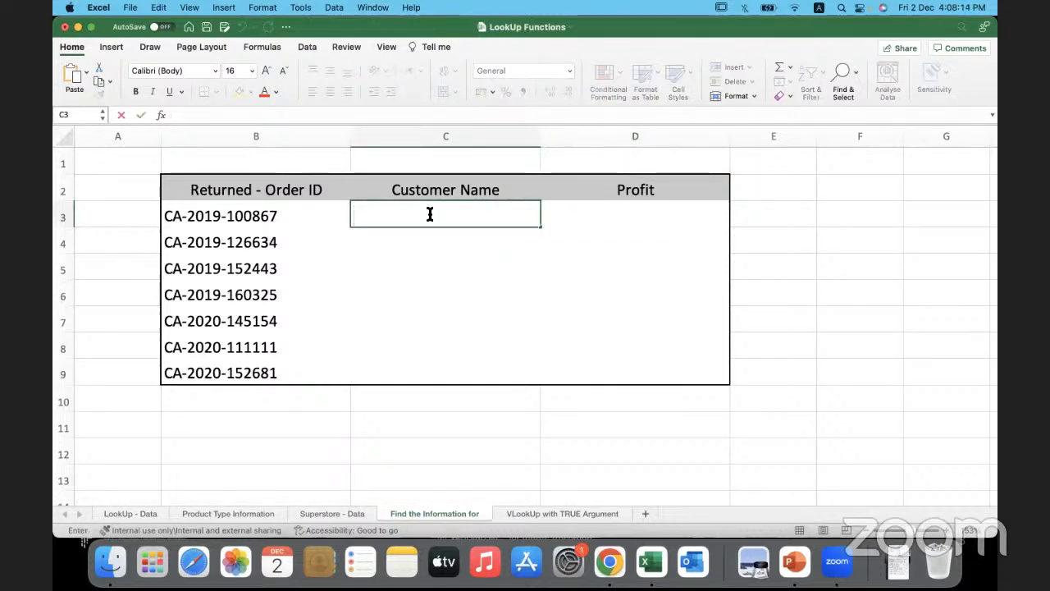
pyautogui.write('=')
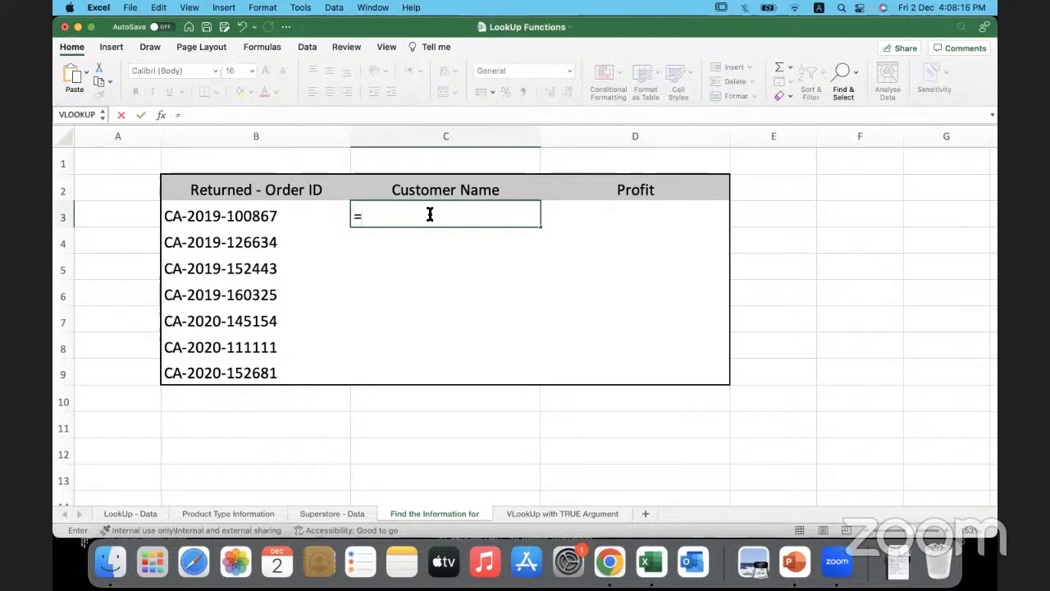
pyautogui.write('vlook')
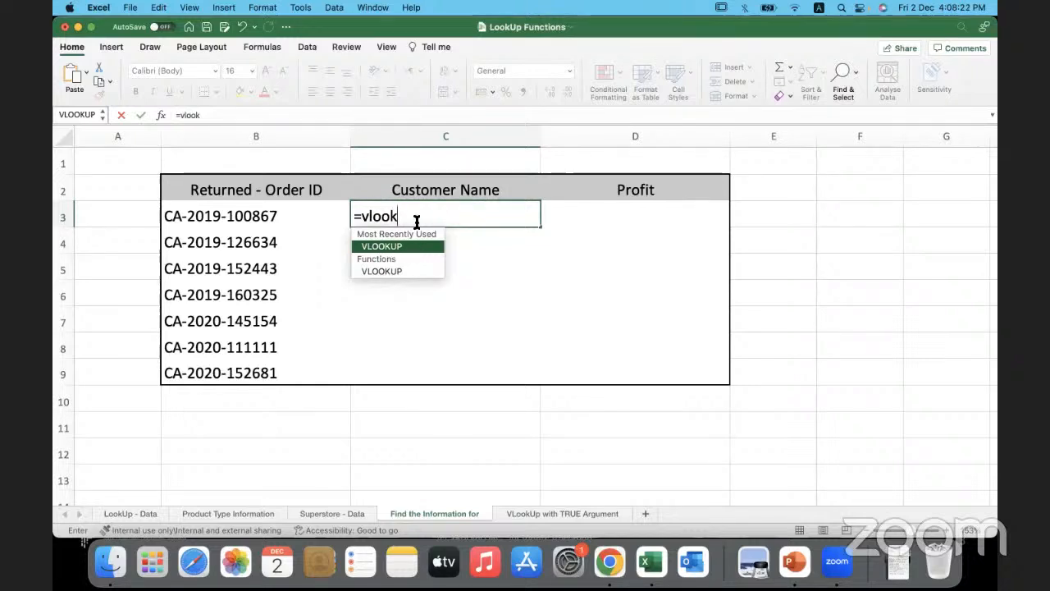
pyautogui.press('Escape')
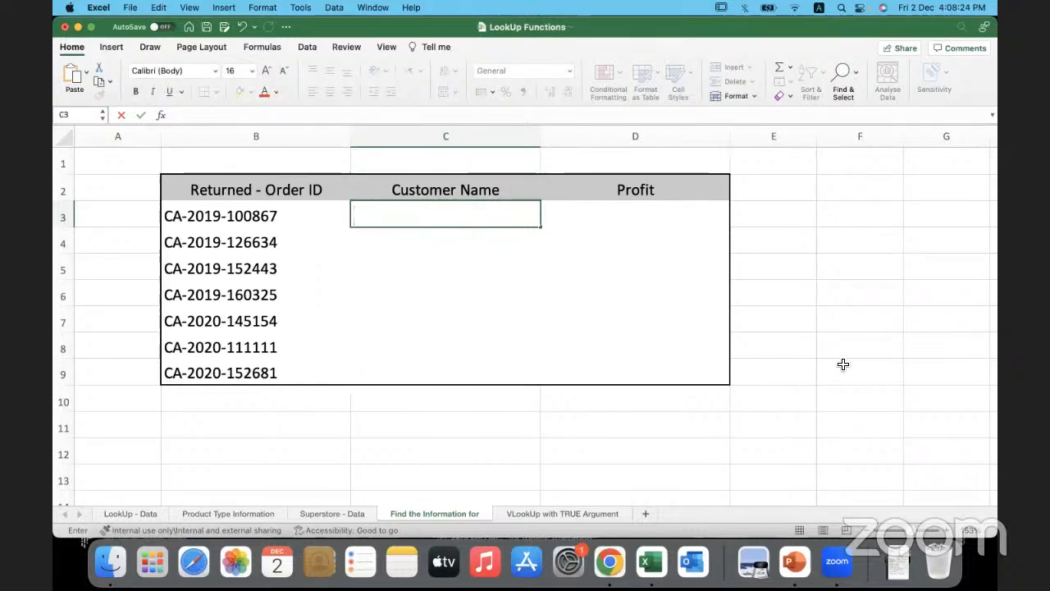
# - Add a note below the returns table with "Vlookup" in E10 and "Vertical" in F10
pyautogui.click(841, 395)
pyautogui.write('Vertical')
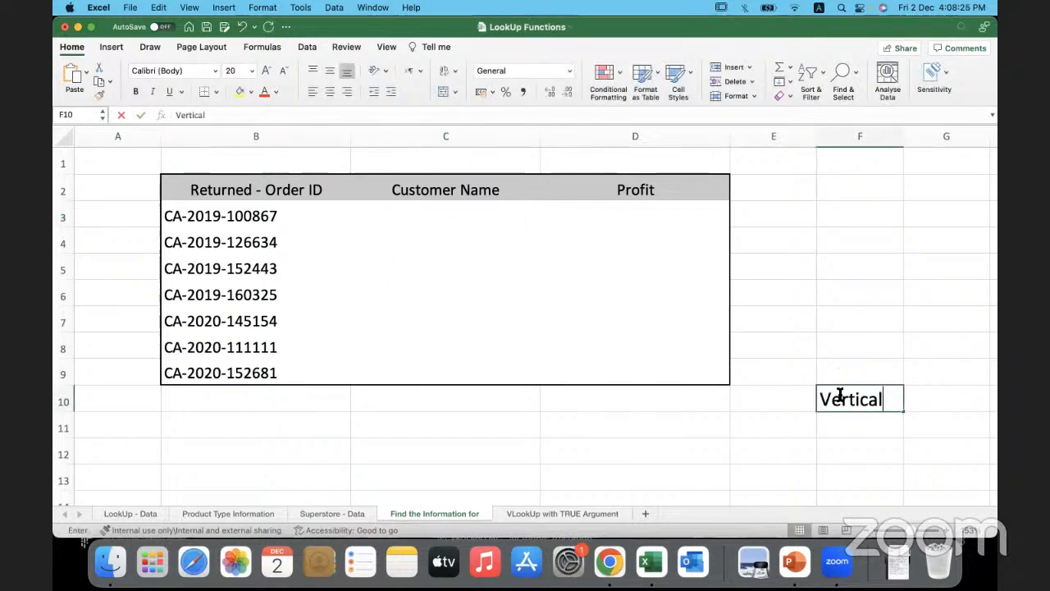
pyautogui.press('Return')
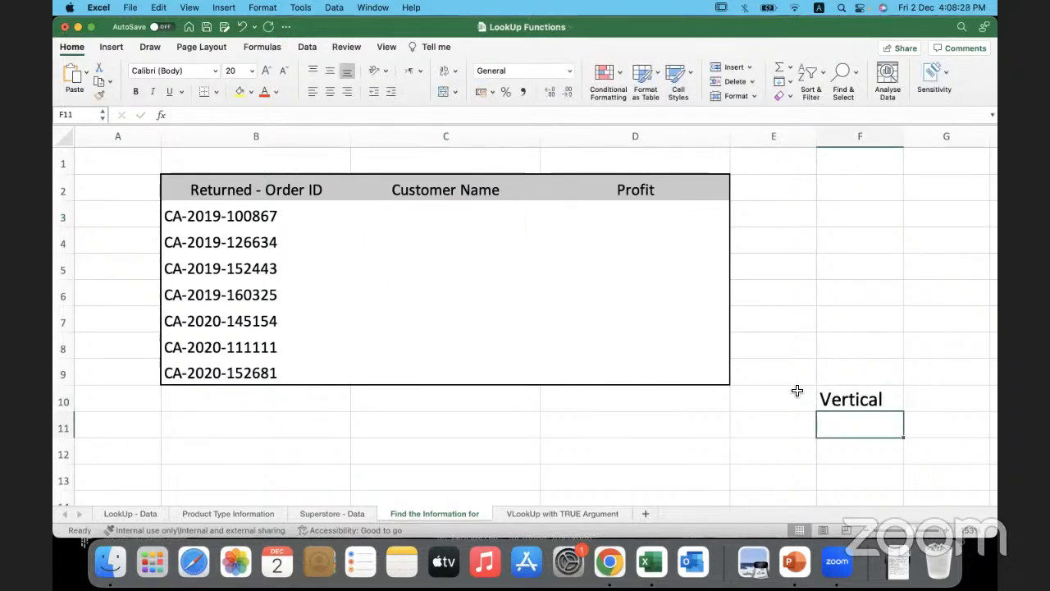
pyautogui.click(786, 399)
pyautogui.write('Vlook')
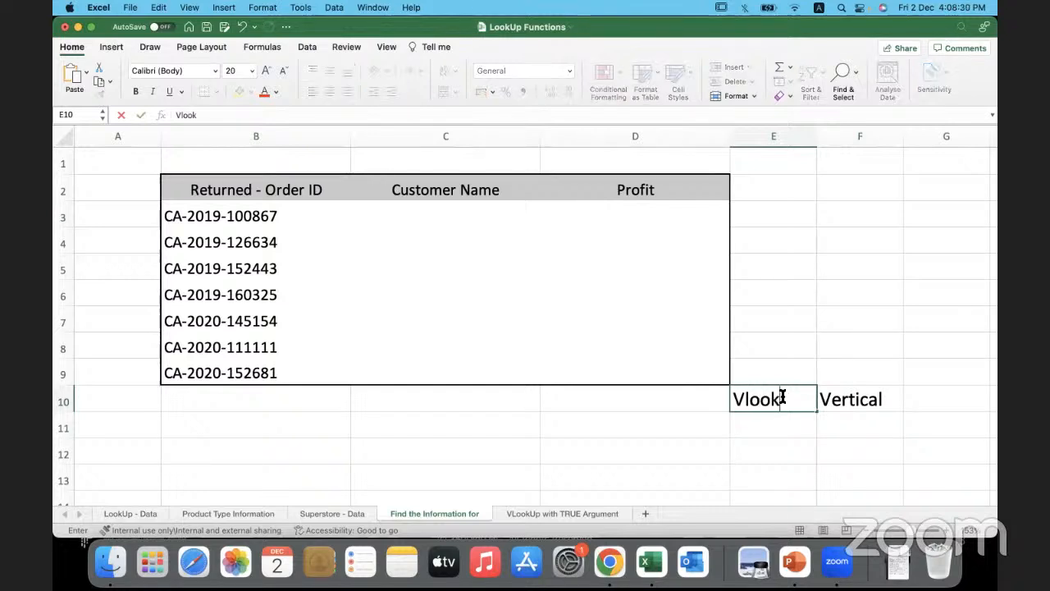
pyautogui.write('up')
pyautogui.press('Return')
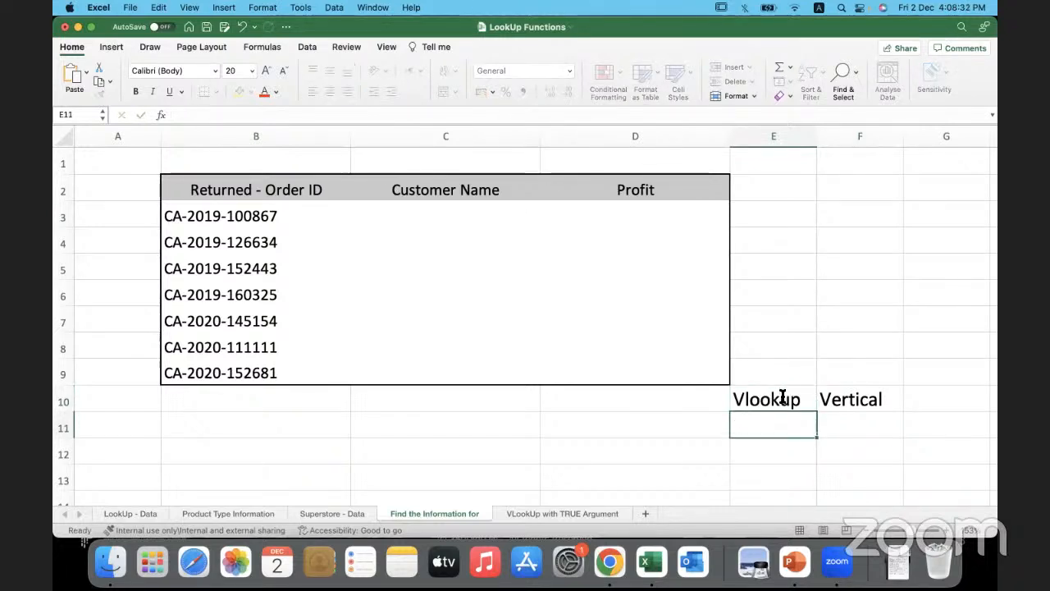
# - Add a second note row with "Hlookup" in E11 and "Horizontal" in F11
pyautogui.write('Hlook')
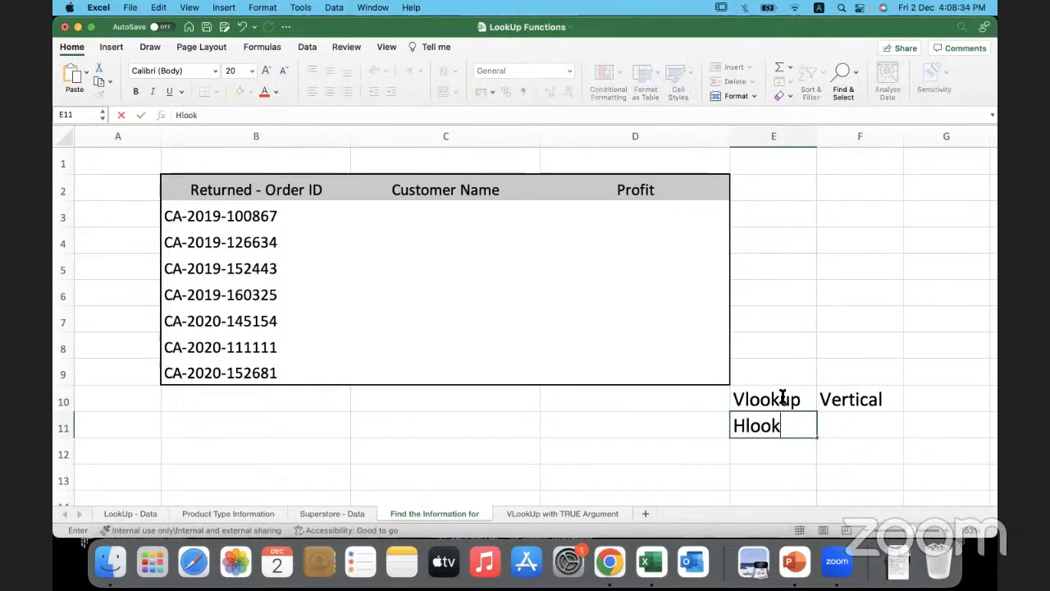
pyautogui.write('up')
pyautogui.press('Tab')
pyautogui.write('Ho')
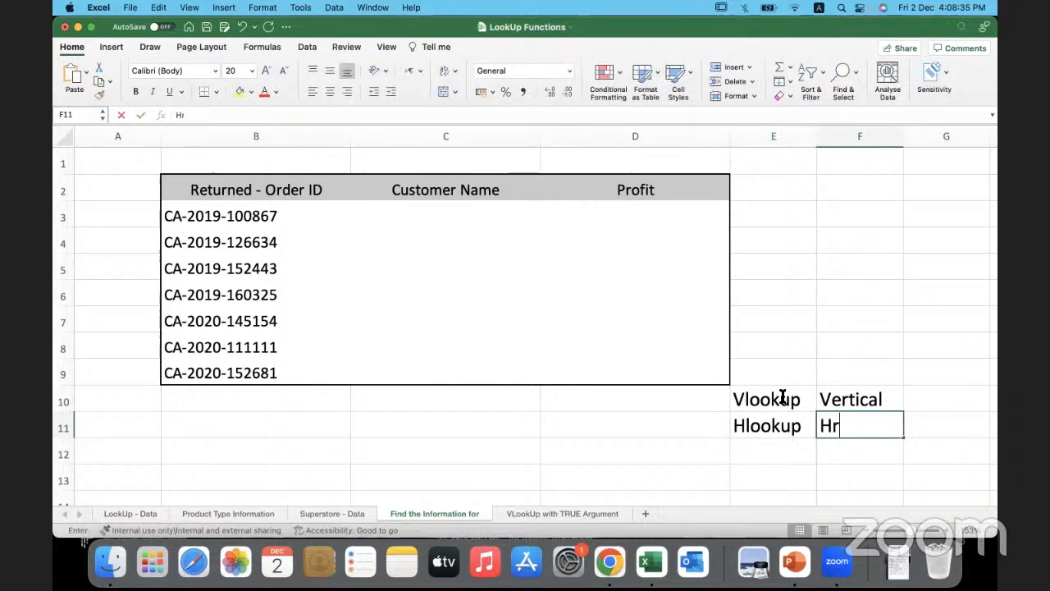
pyautogui.write('rizontal')
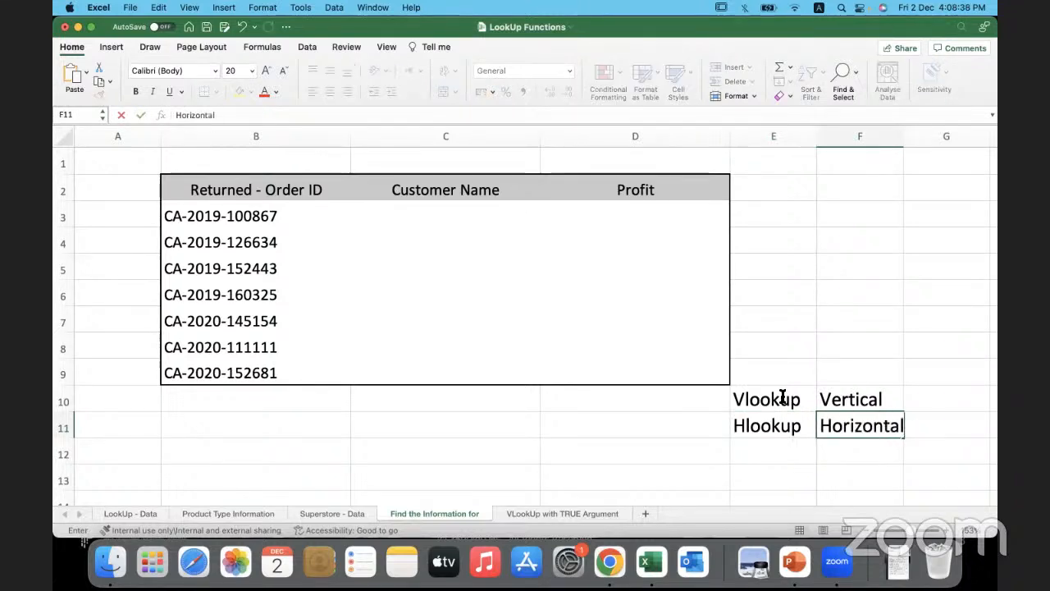
pyautogui.click(835, 399)
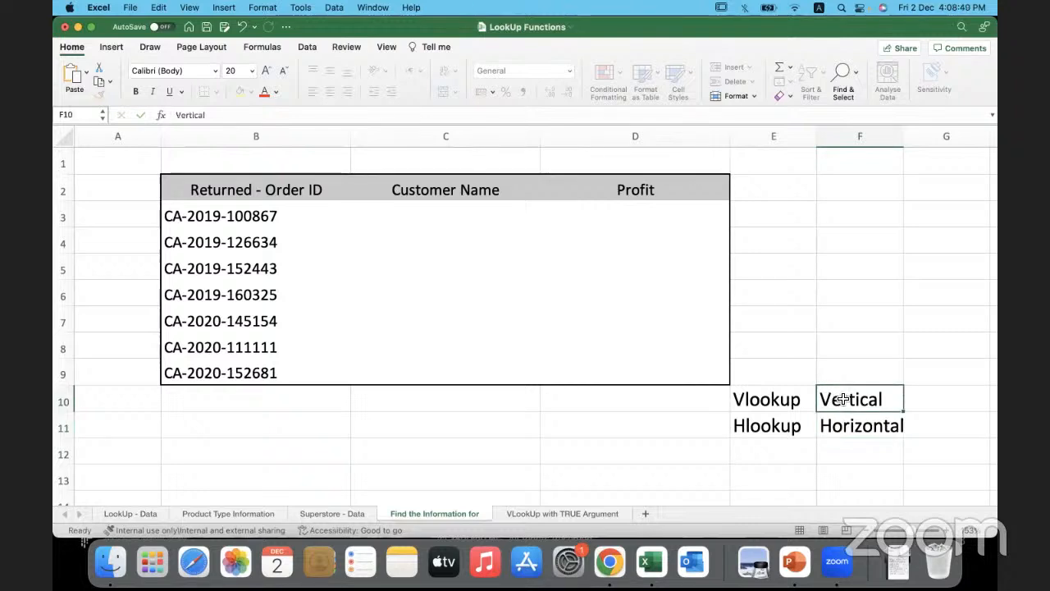
pyautogui.moveTo(796, 401); pyautogui.dragTo(829, 401)
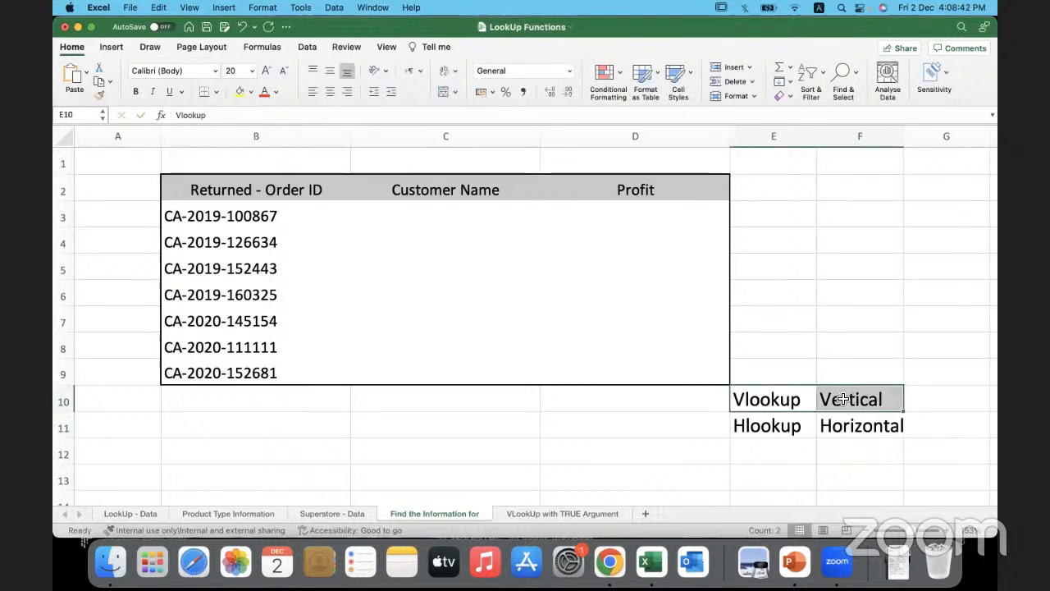
pyautogui.click(689, 427)
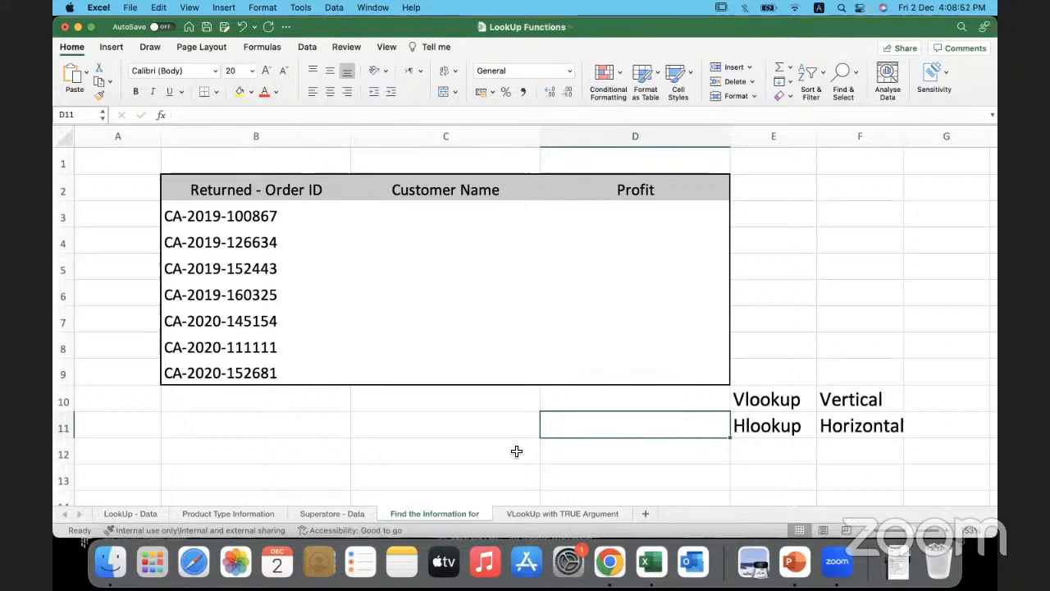
# - Trace the Customer Name column downwards from B2 on the Superstore - Data sheet to see the vertical lookup direction
pyautogui.click(338, 510)
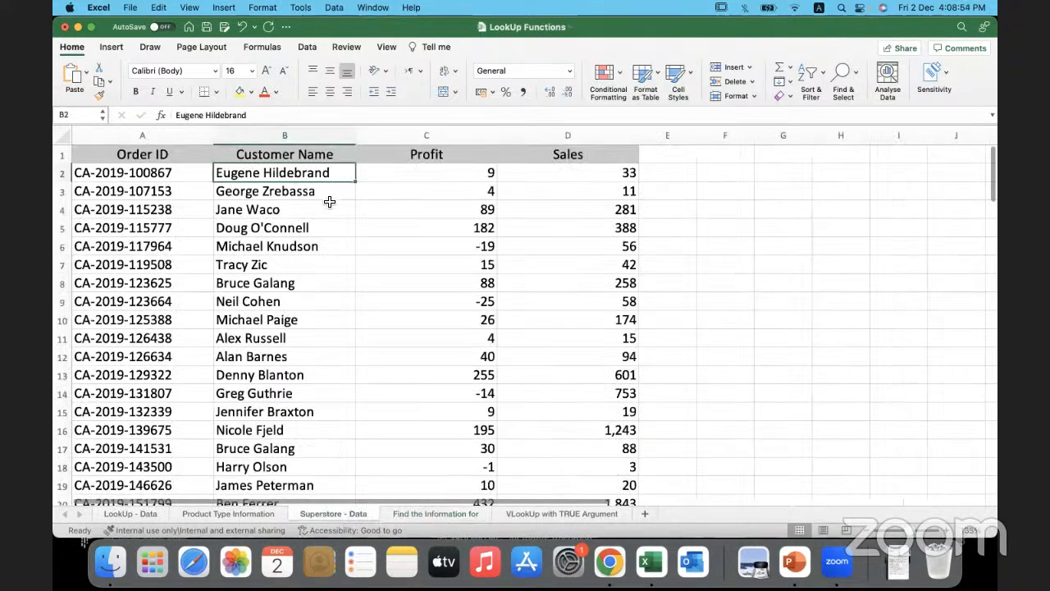
pyautogui.moveTo(333, 192); pyautogui.dragTo(336, 399)
pyautogui.click(330, 172)
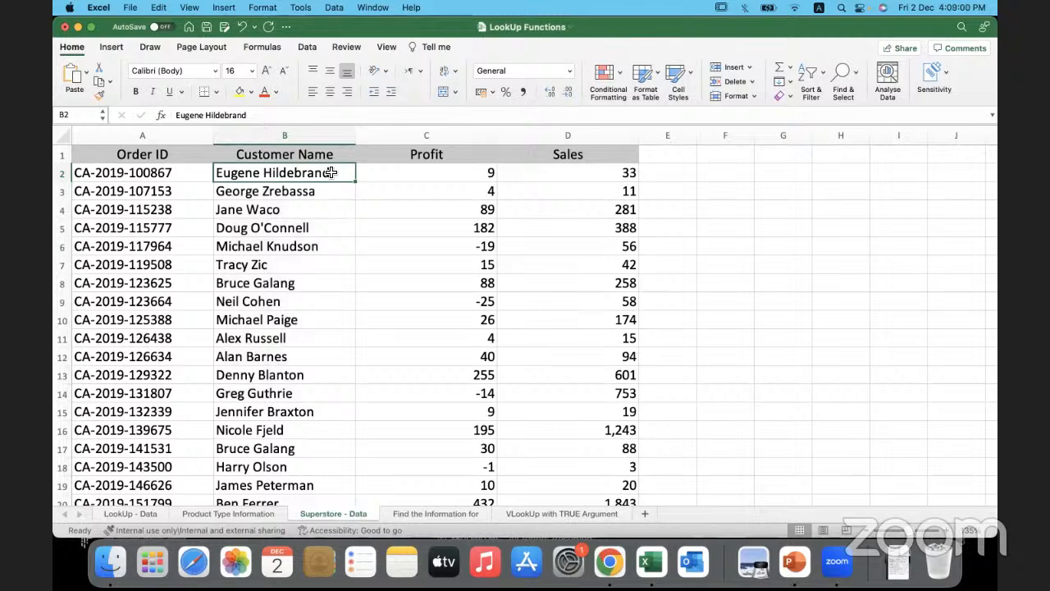
pyautogui.moveTo(327, 170); pyautogui.dragTo(343, 441)
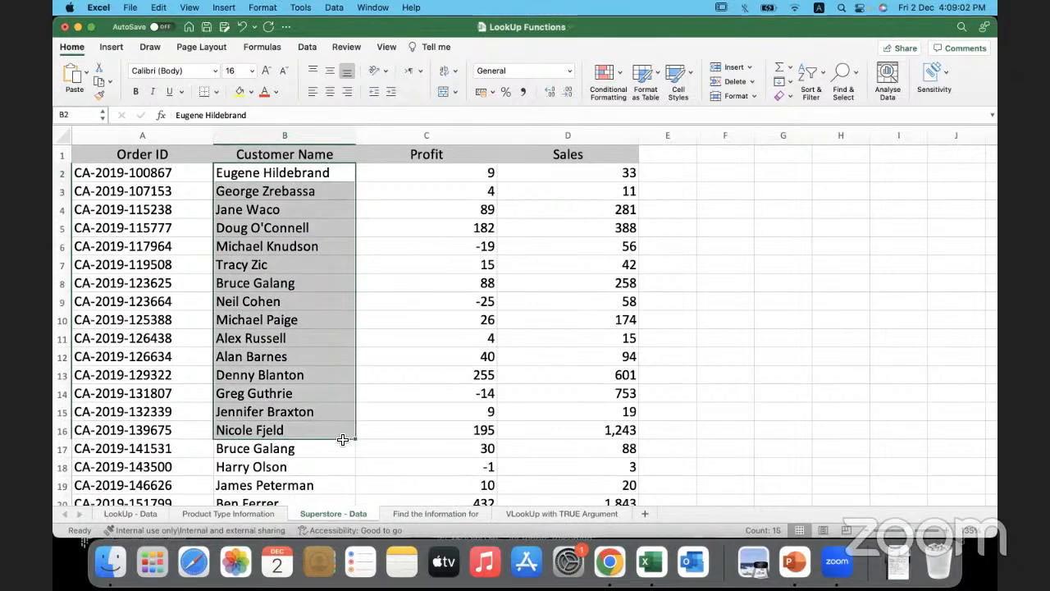
pyautogui.moveTo(335, 172); pyautogui.dragTo(443, 485)
pyautogui.click(443, 484)
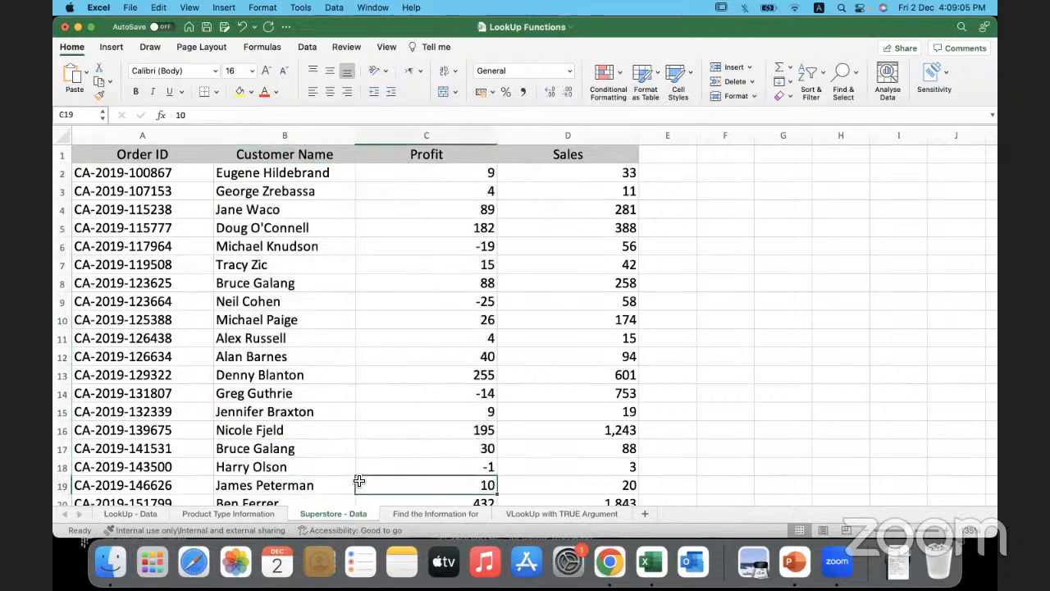
# - Trace row 13 across the Find the Information for sheet and compare the horizontal direction with the notes in E10:F11
pyautogui.click(472, 514)
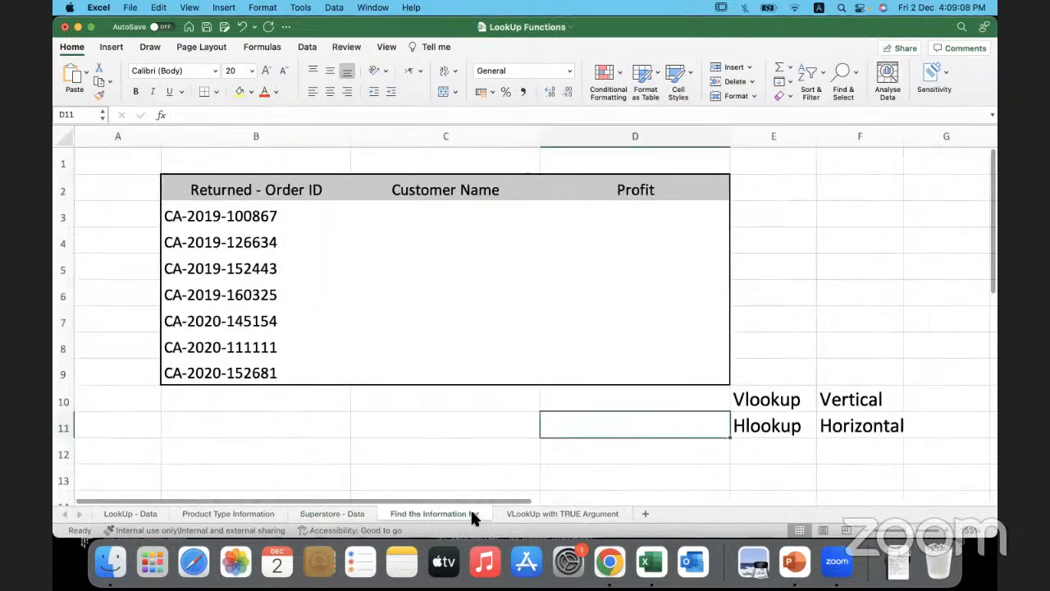
pyautogui.moveTo(188, 468); pyautogui.dragTo(680, 471)
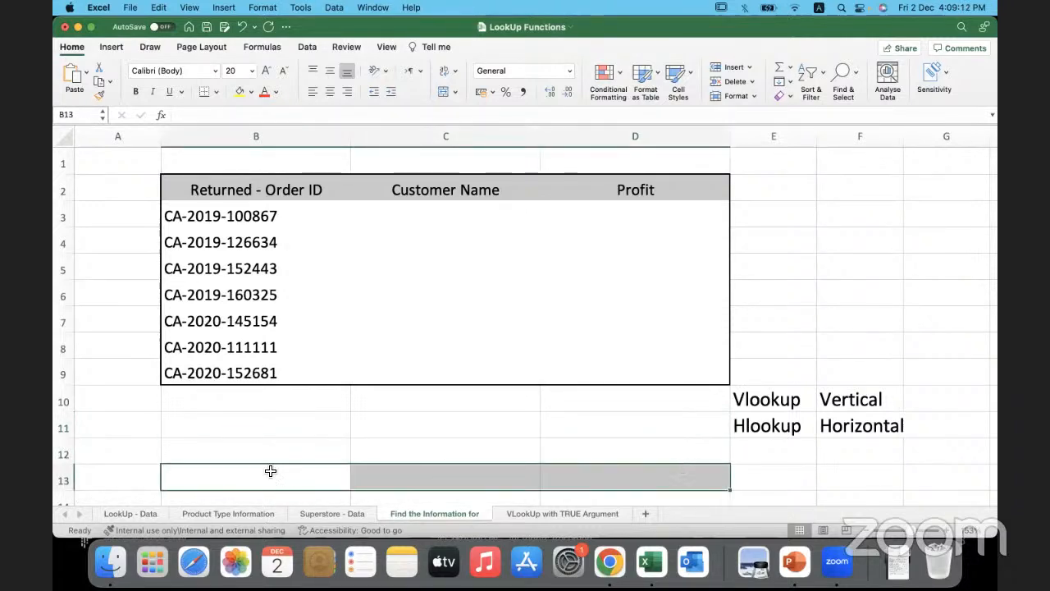
pyautogui.moveTo(225, 479); pyautogui.dragTo(994, 484)
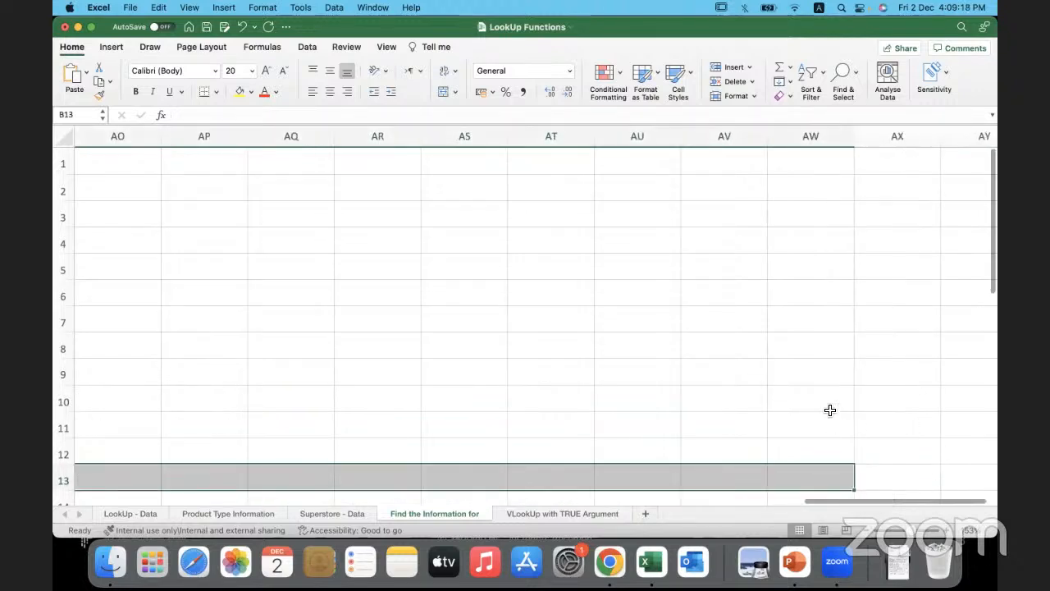
pyautogui.click(827, 406)
pyautogui.moveTo(836, 499); pyautogui.dragTo(96, 498)
pyautogui.click(189, 458)
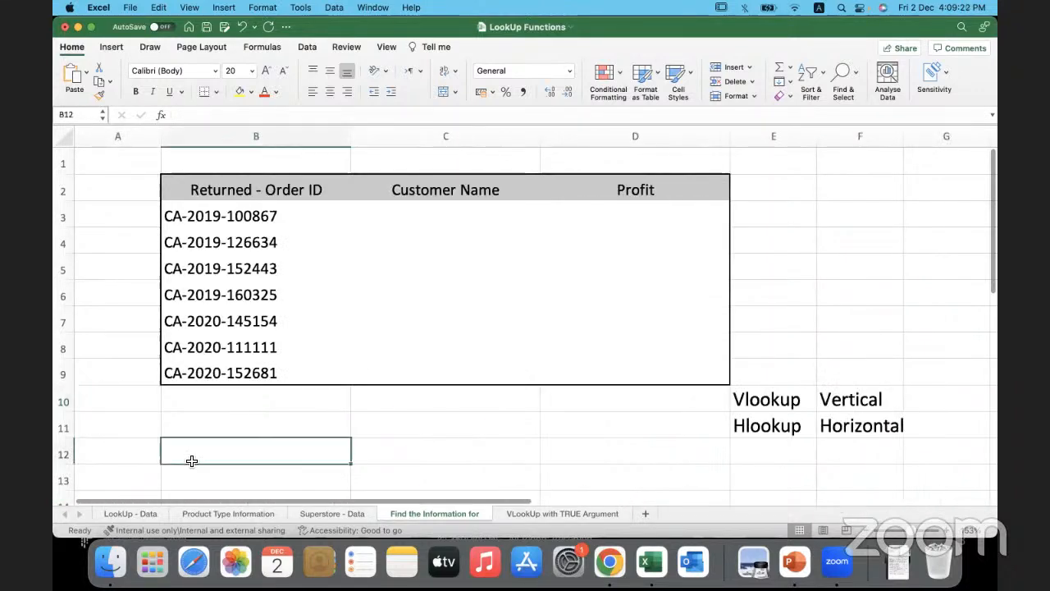
pyautogui.click(772, 431)
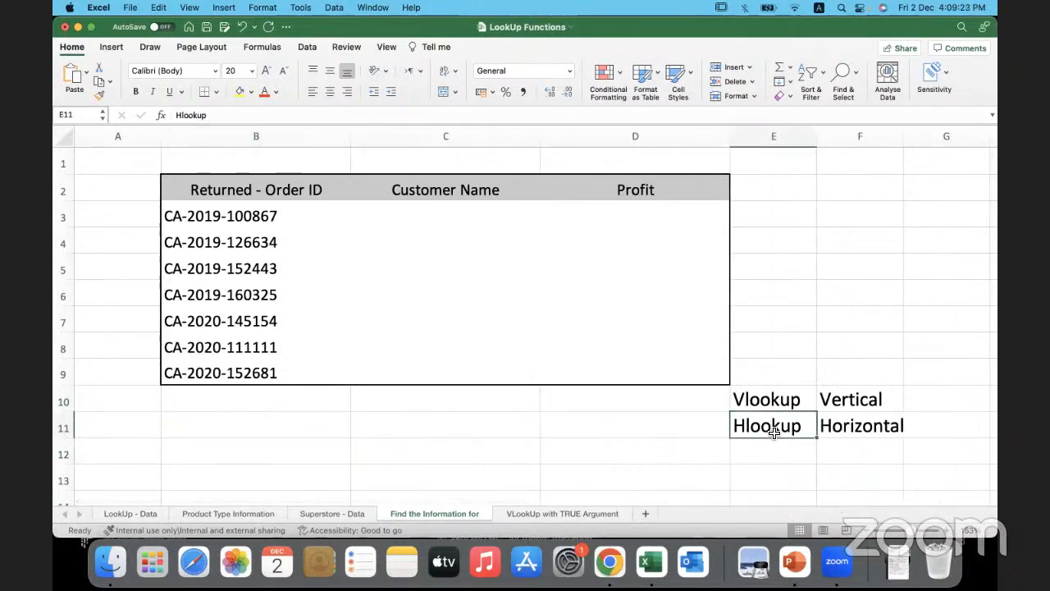
pyautogui.click(818, 406)
pyautogui.click(416, 425)
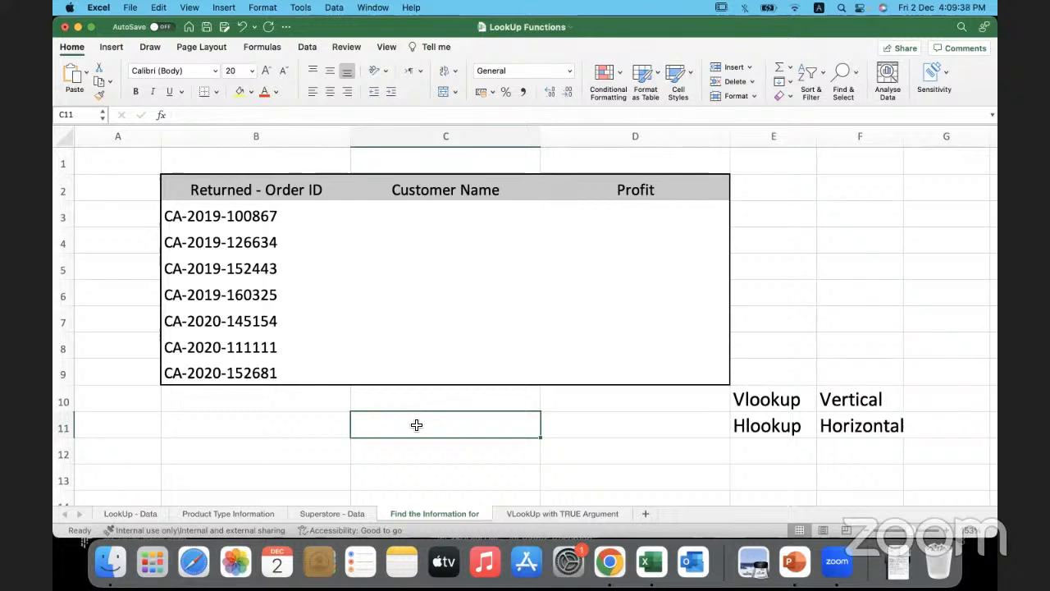
# - Begin a VLOOKUP formula in C3 with the returned order ID in B3 as its lookup value
pyautogui.click(401, 215)
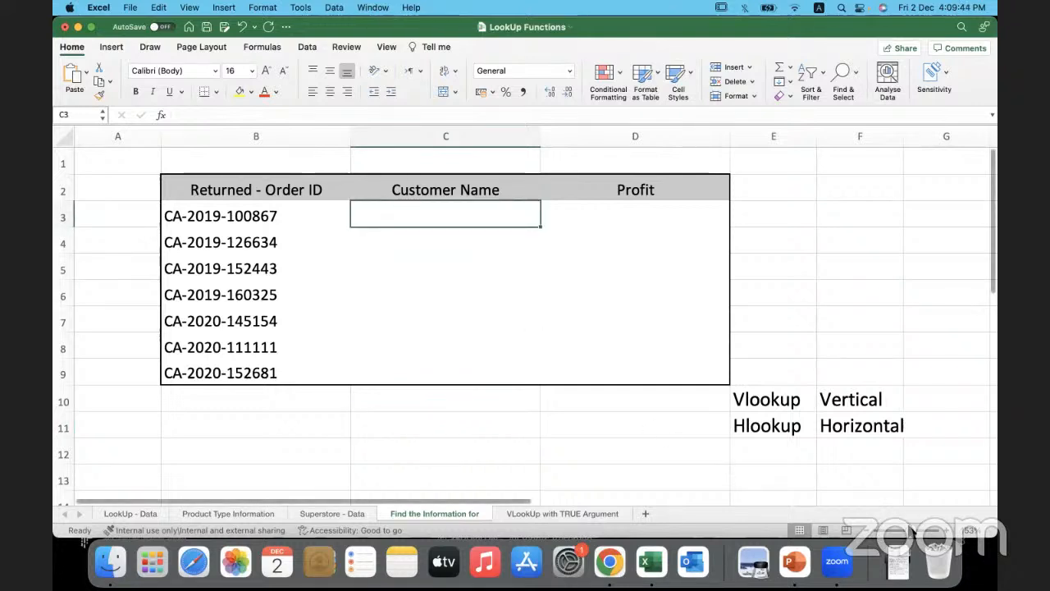
pyautogui.moveTo(916, 530); pyautogui.dragTo(918, 530)
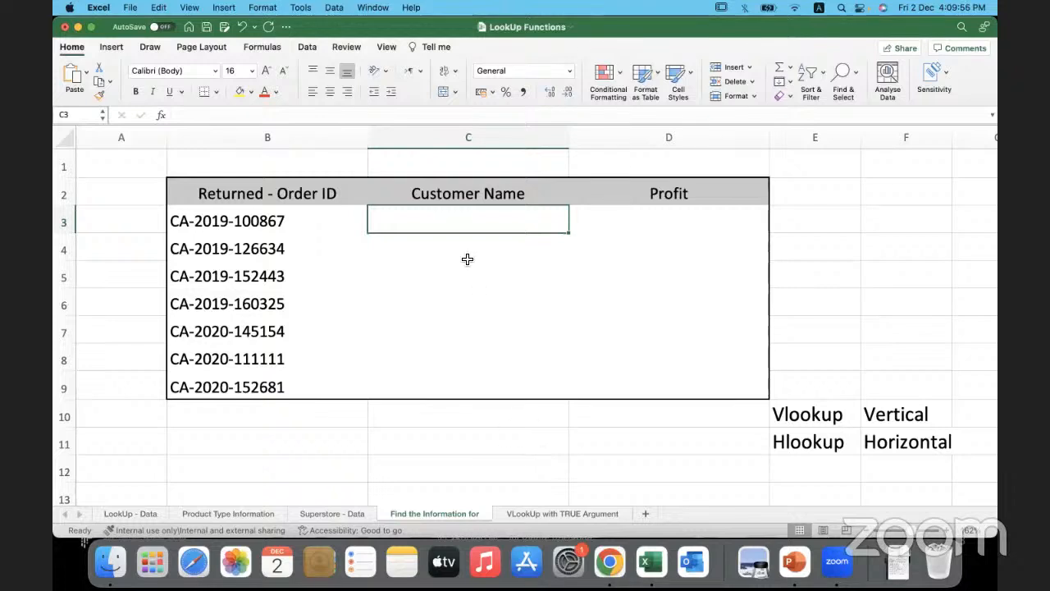
pyautogui.doubleClick(434, 227)
pyautogui.write('=')
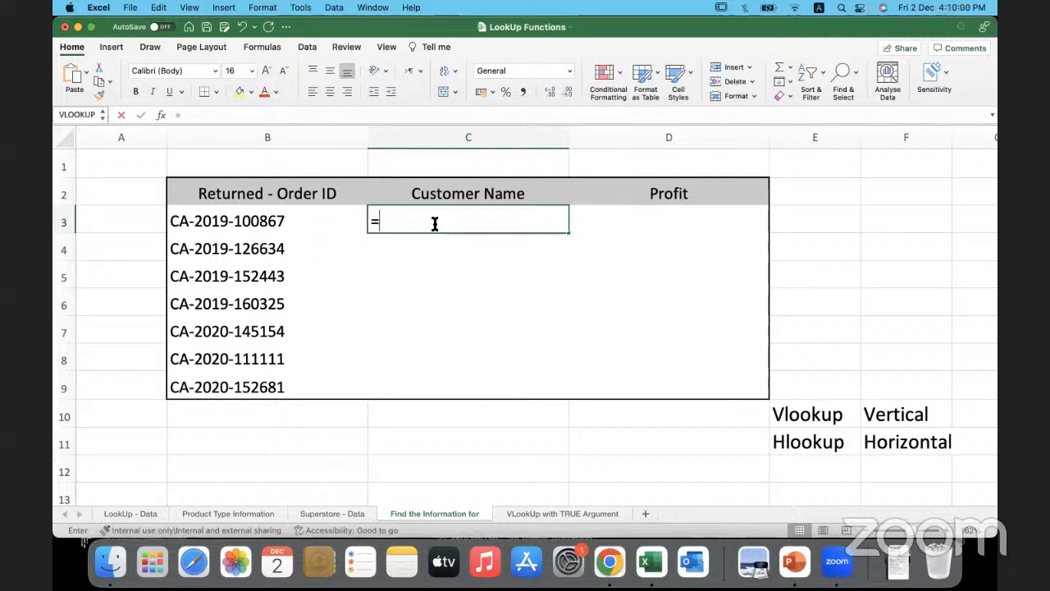
pyautogui.write('vlookup')
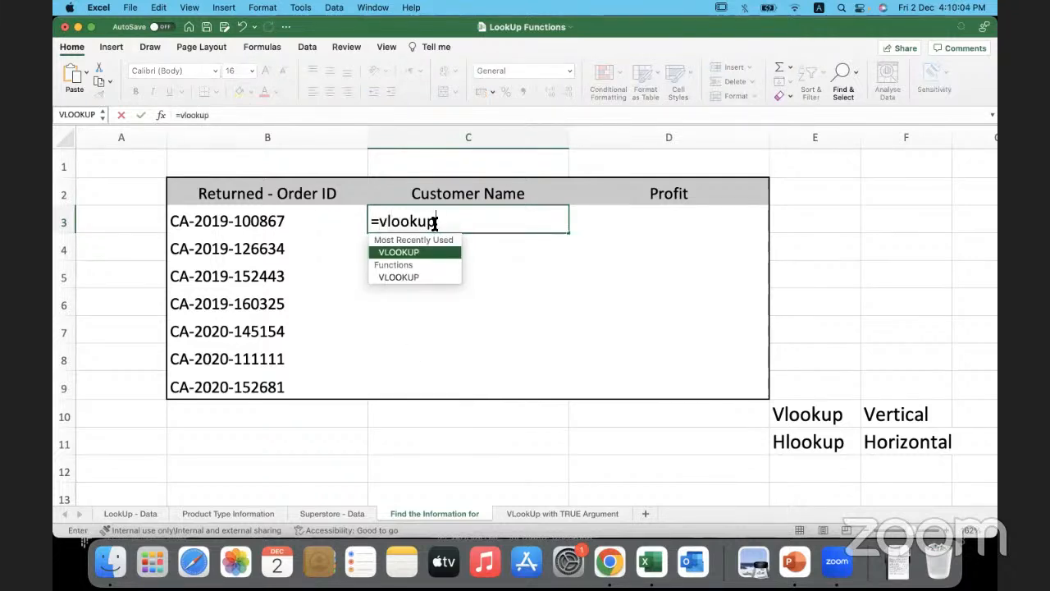
pyautogui.write('(')
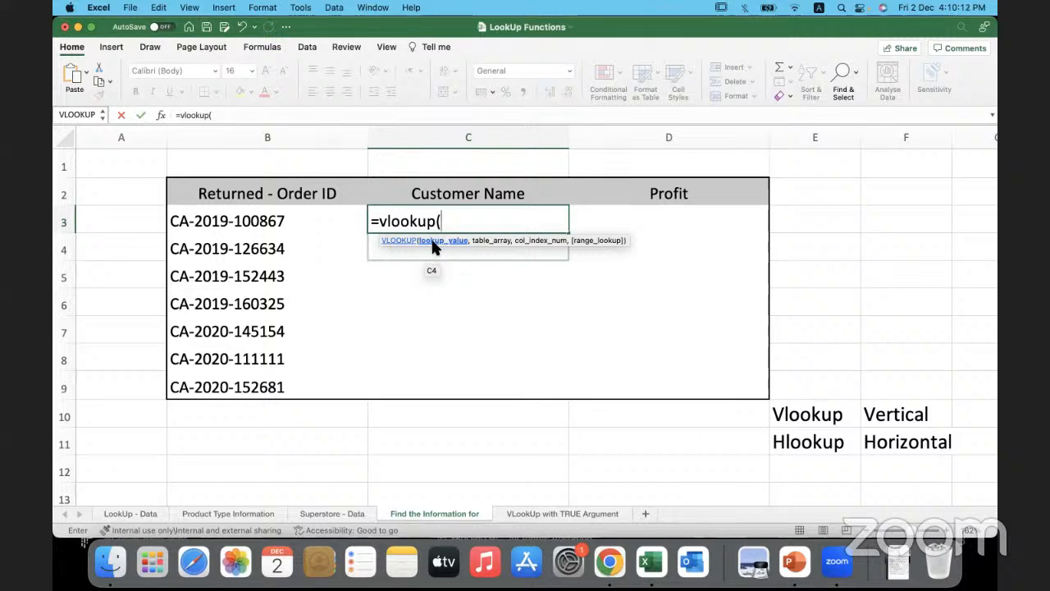
pyautogui.click(326, 223)
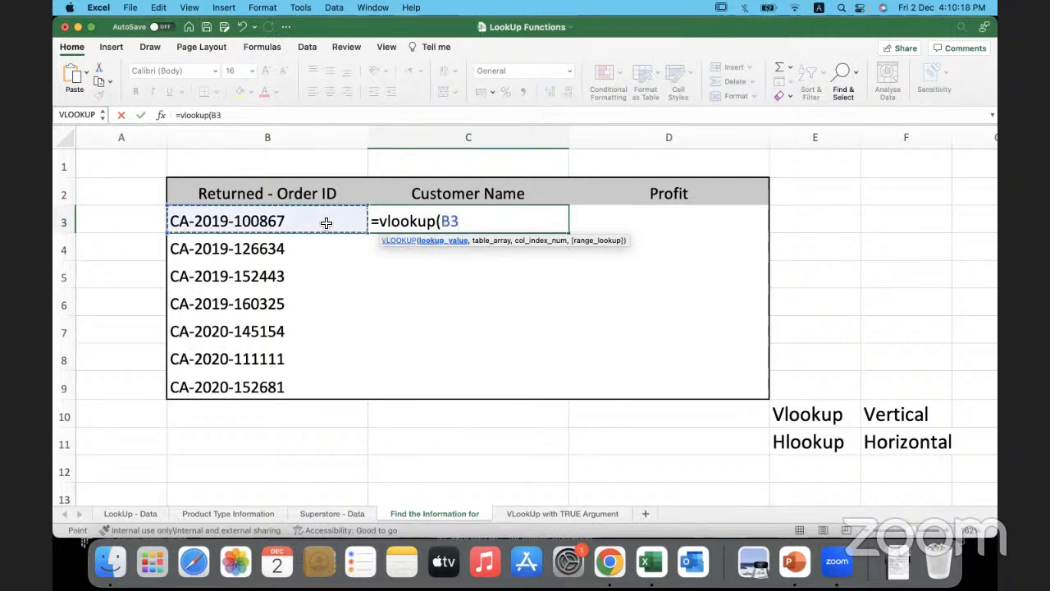
pyautogui.write(',')
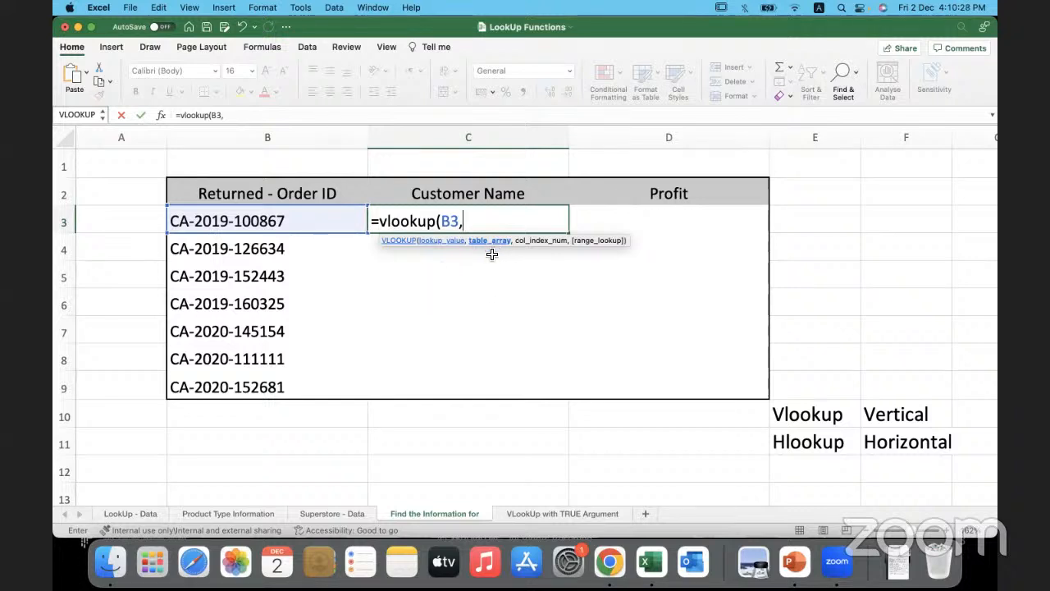
# - Set the formula's table array to A2:D103 on the Superstore - Data sheet
pyautogui.click(340, 513)
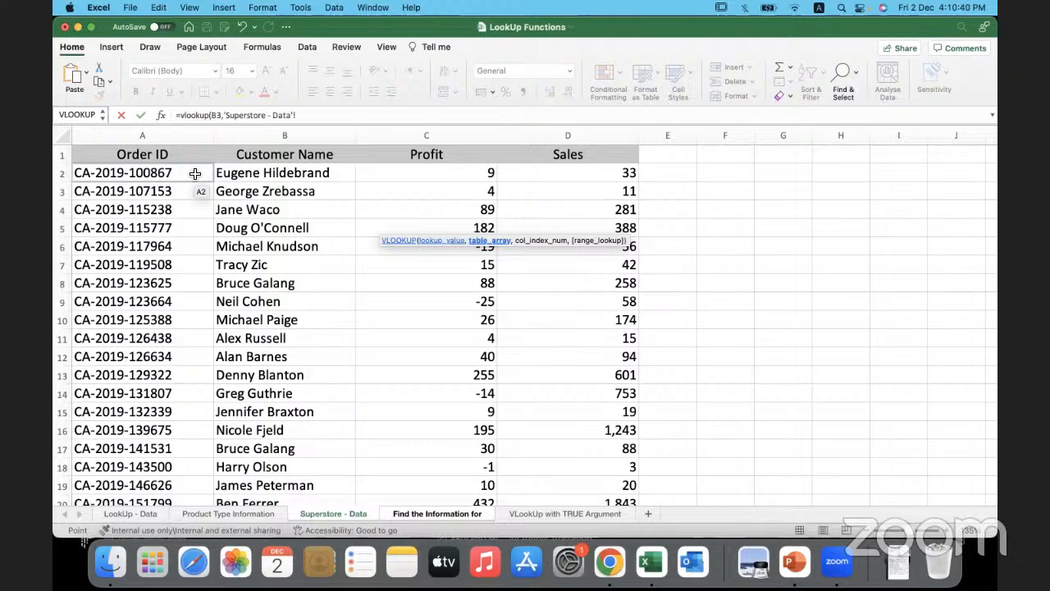
pyautogui.click(195, 174)
pyautogui.press('shift+super+Right')
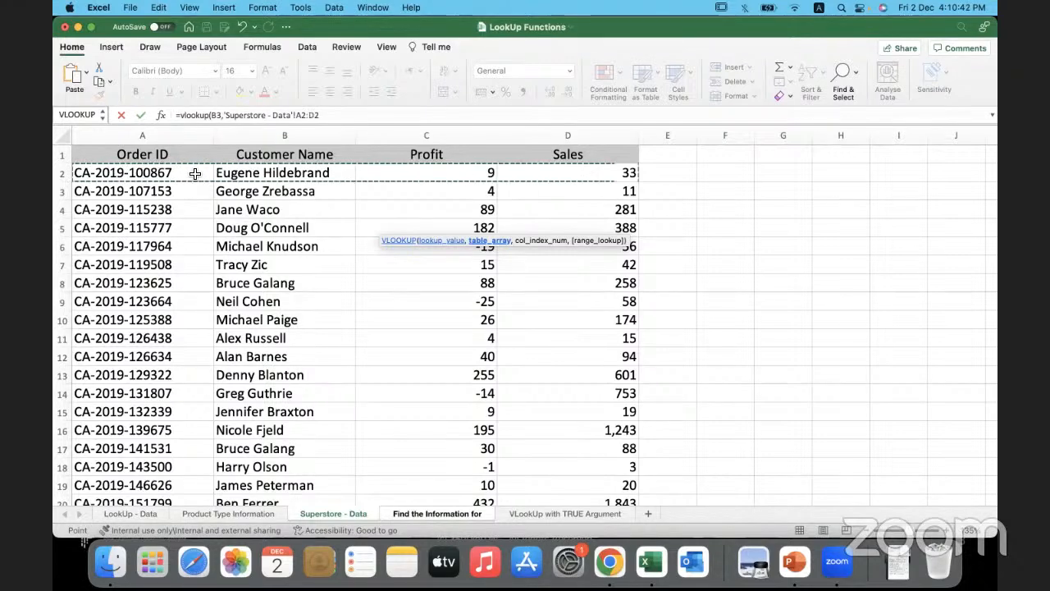
pyautogui.press('shift+super+Down')
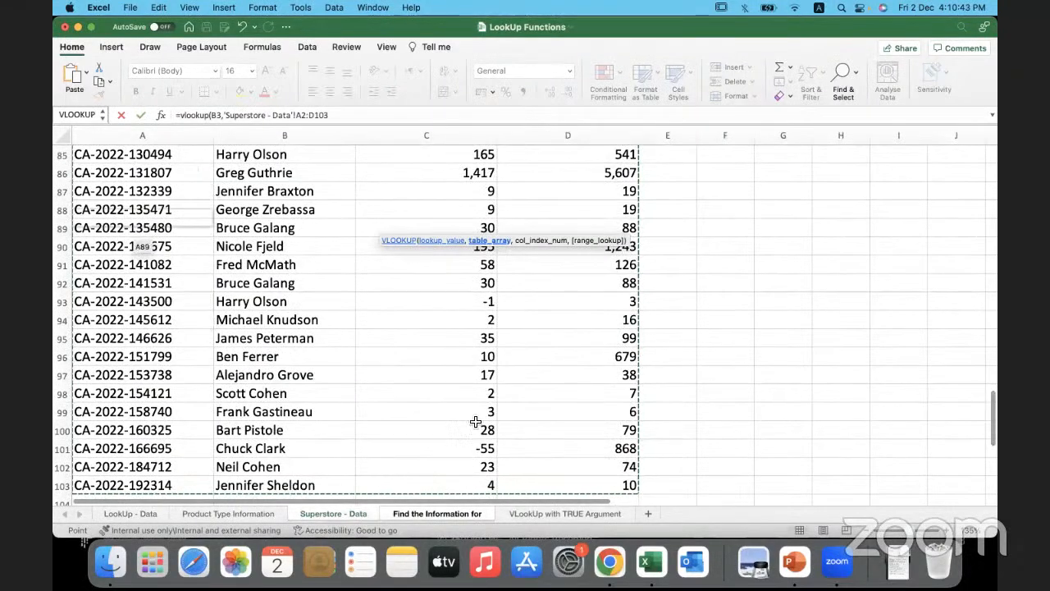
pyautogui.scroll(15, 291, 210)
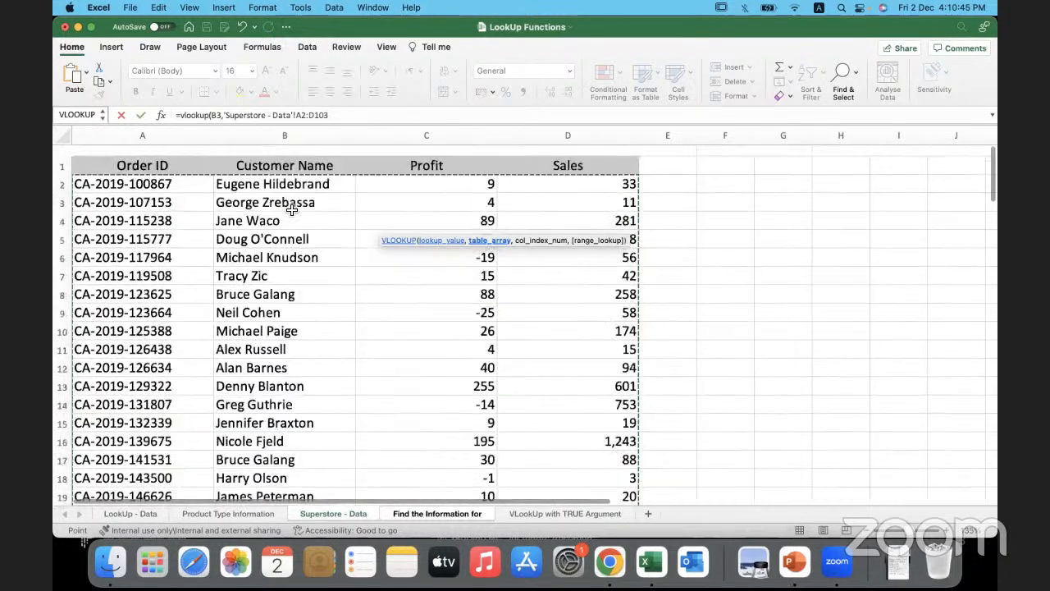
pyautogui.scroll(-1, 291, 210)
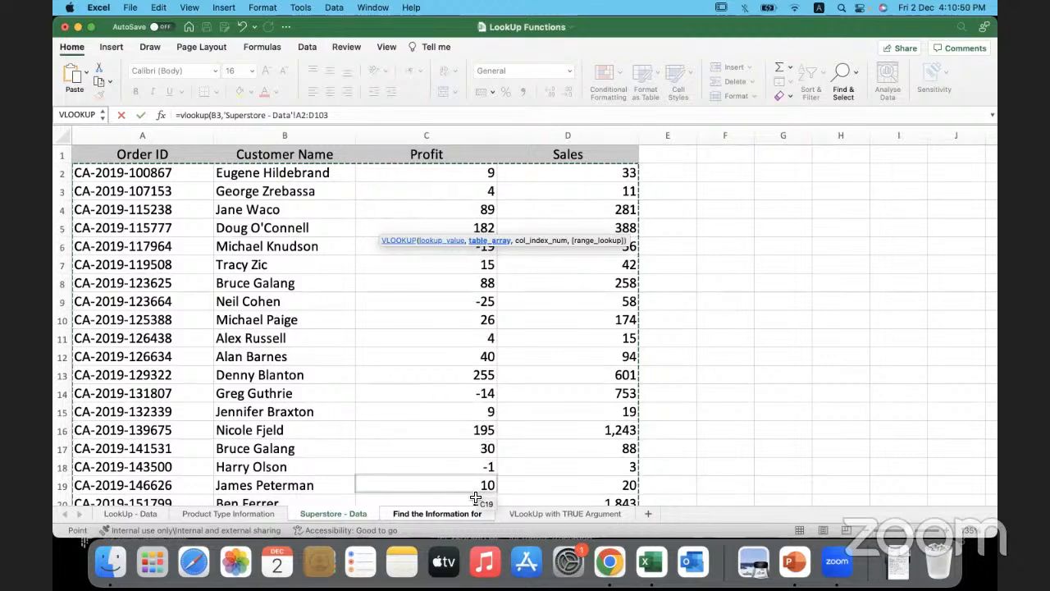
# - Add 2 as the column index after the A2:D103 range to return the Customer Name column
pyautogui.click(338, 114)
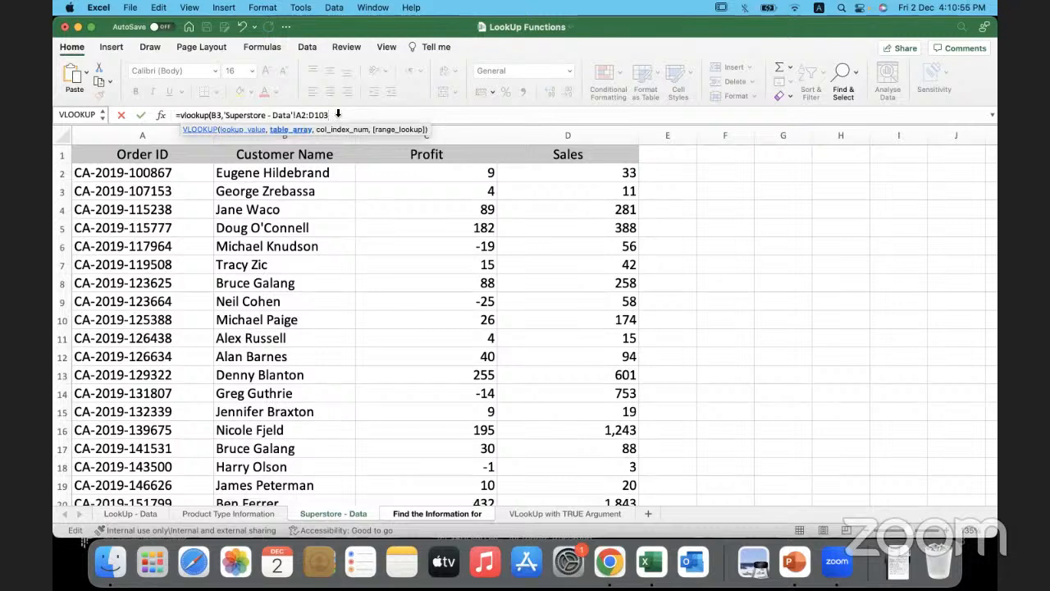
pyautogui.write(',')
pyautogui.moveTo(226, 115); pyautogui.dragTo(327, 116)
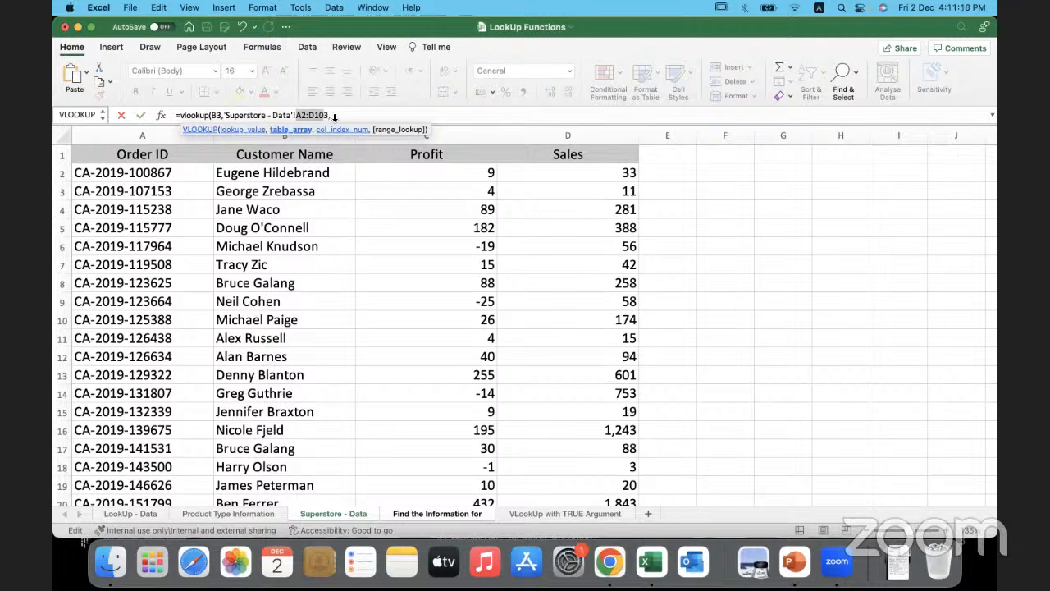
pyautogui.click(341, 117)
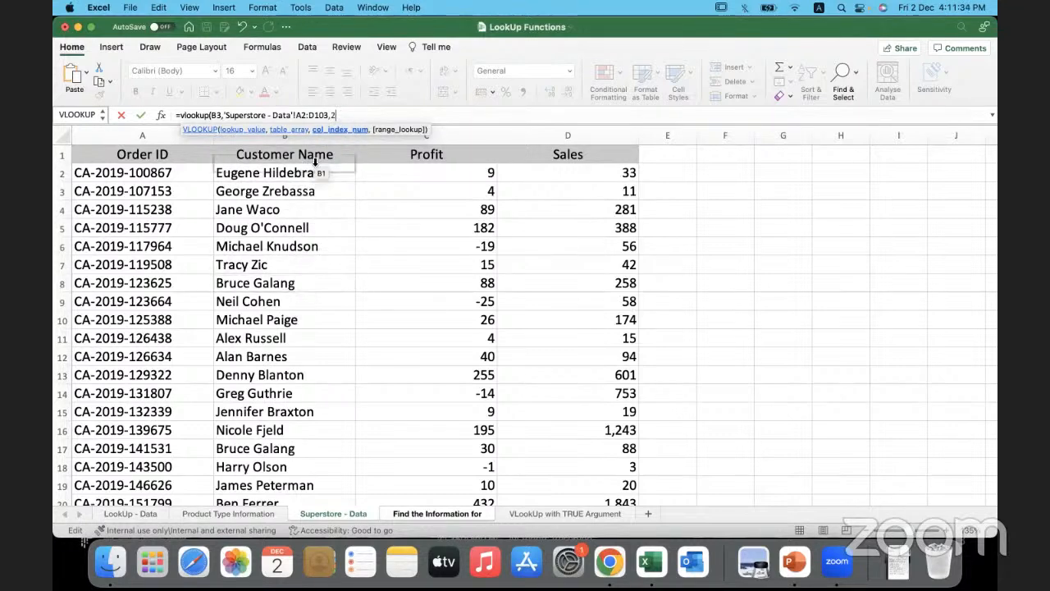
# - Complete the VLOOKUP formula in C3 with FALSE as its range lookup for an exact match
pyautogui.write(',')
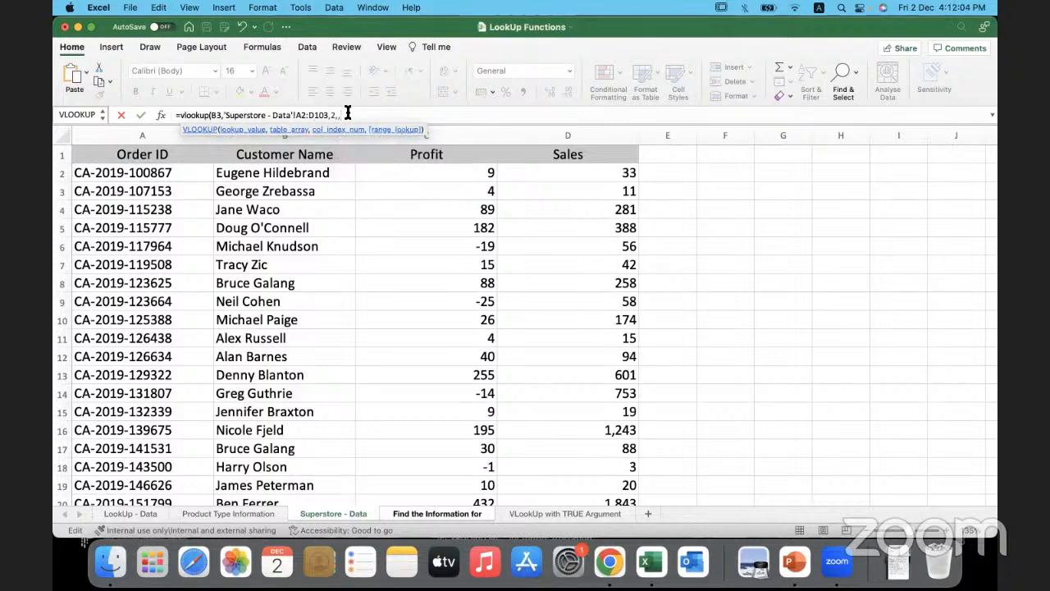
pyautogui.write('FALSE')
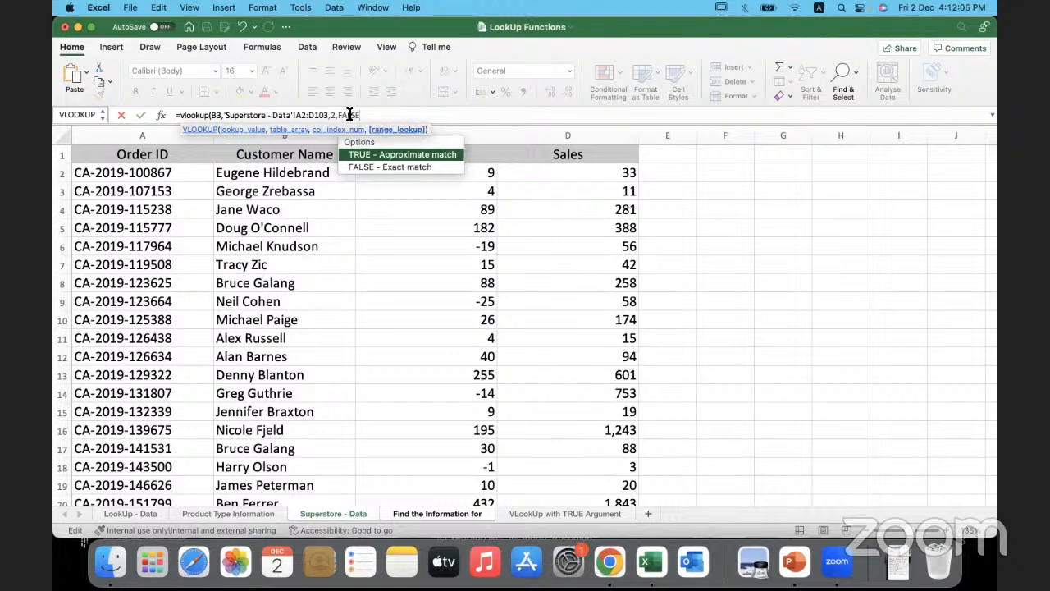
pyautogui.write(')')
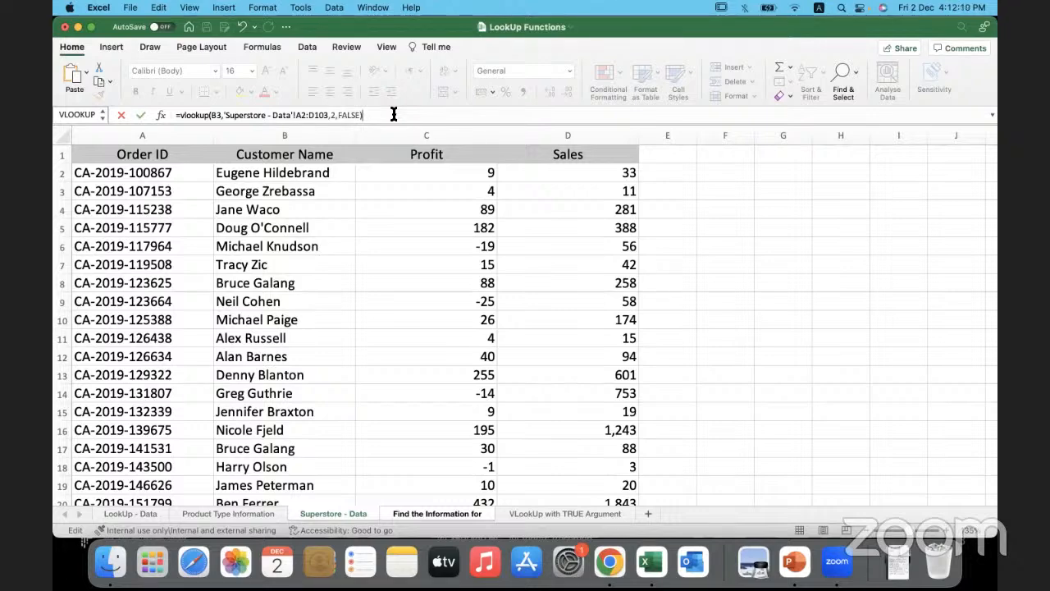
pyautogui.press('Return')
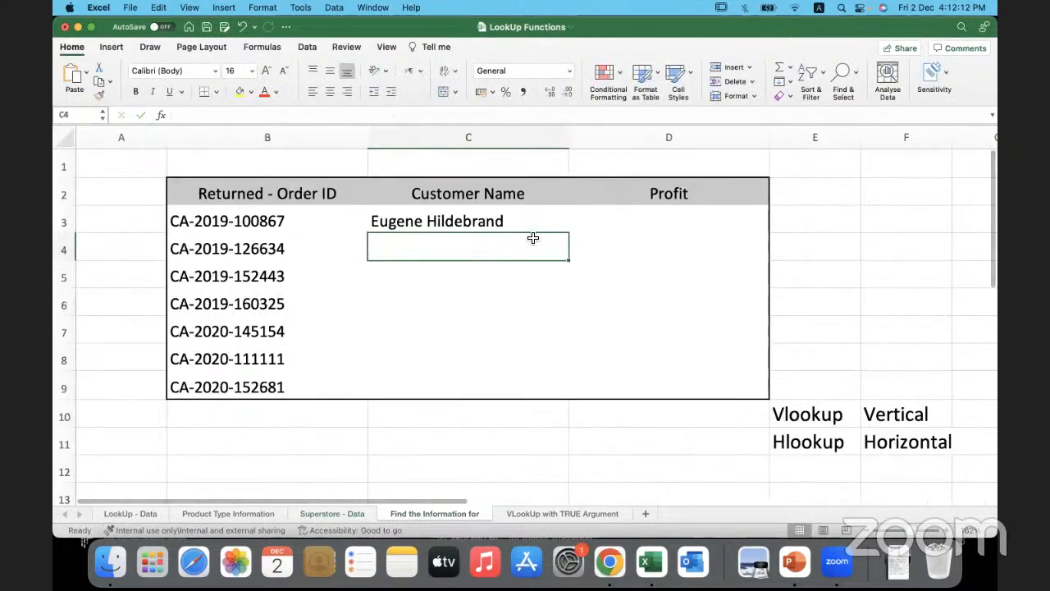
# - Compare the customer name returned in C3 with the matching order's row on the Superstore - Data sheet
pyautogui.click(542, 223)
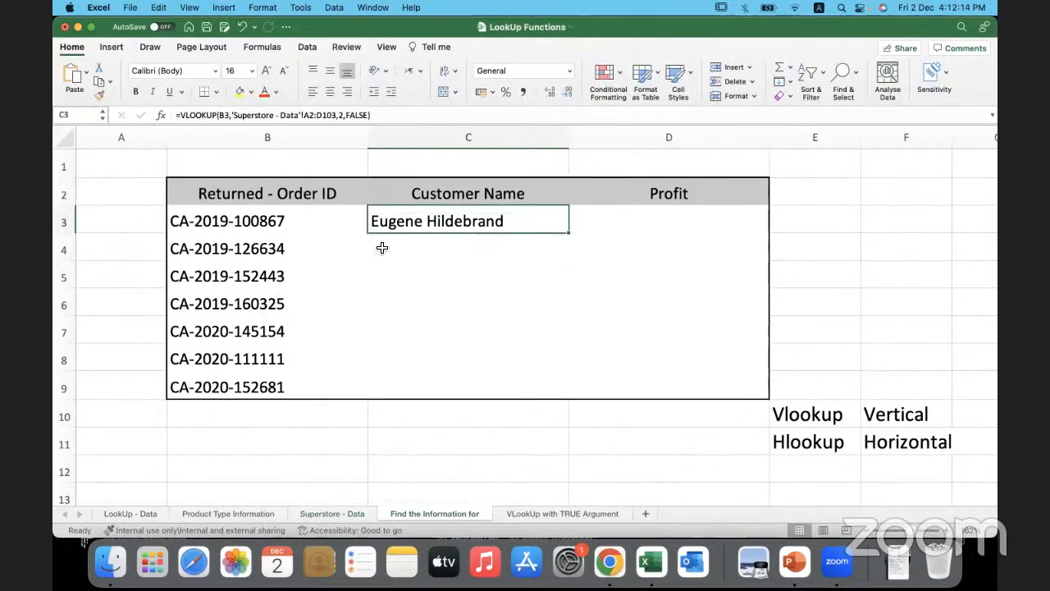
pyautogui.click(331, 227)
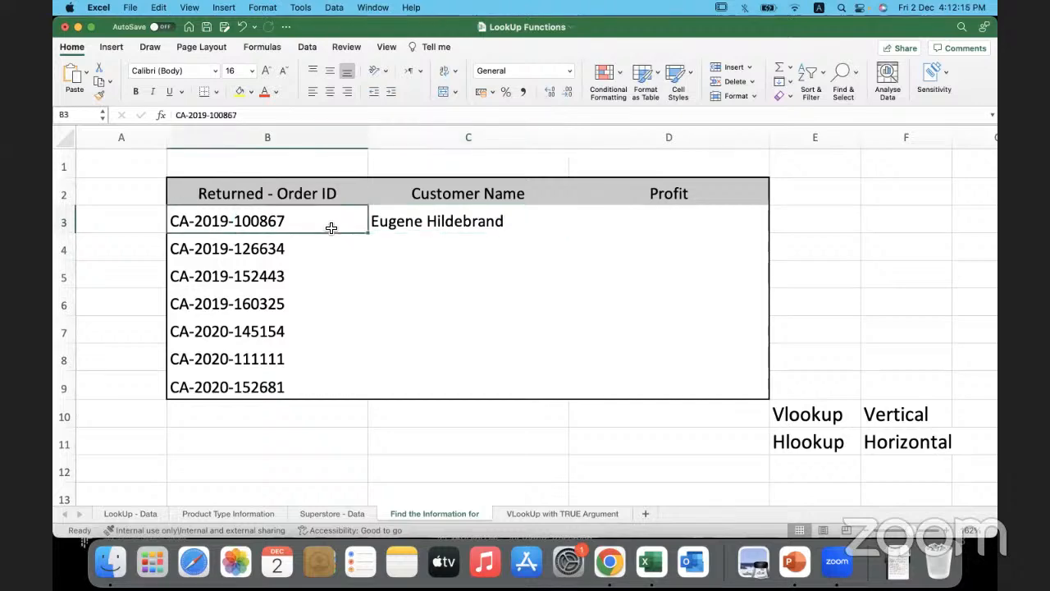
pyautogui.click(332, 513)
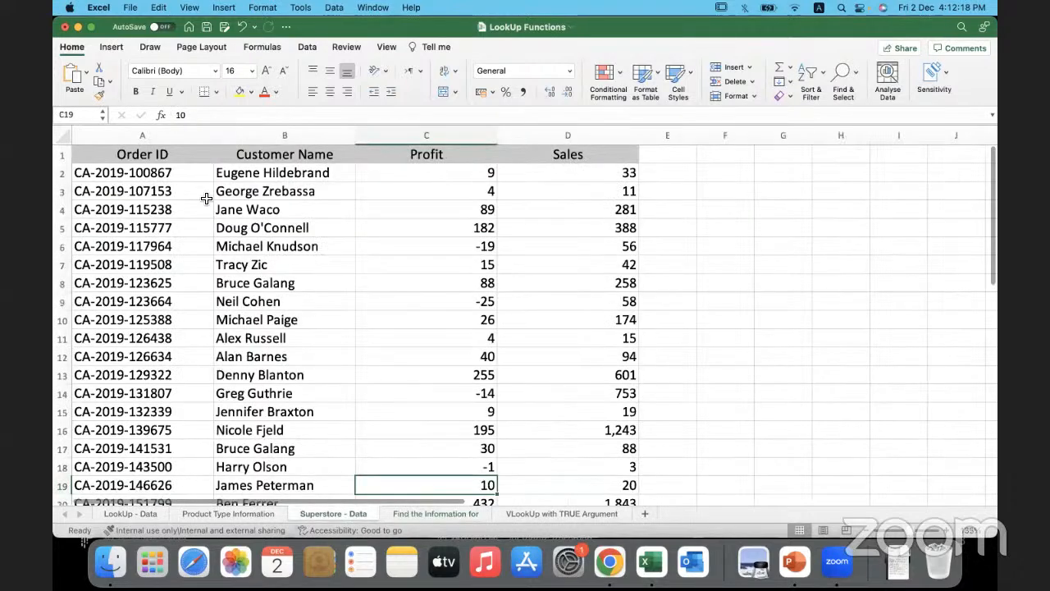
pyautogui.click(312, 174)
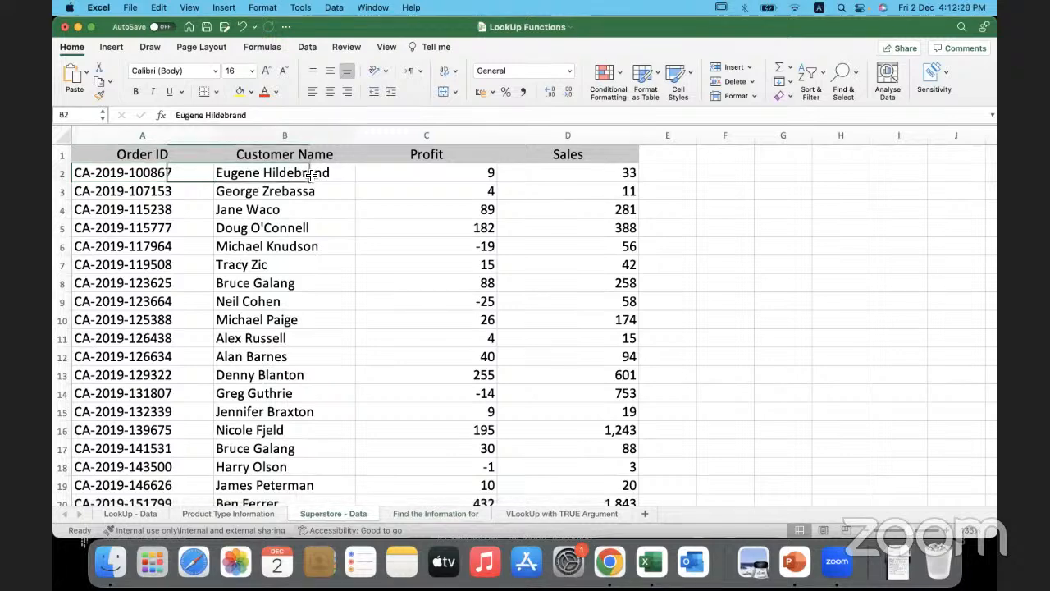
pyautogui.click(434, 512)
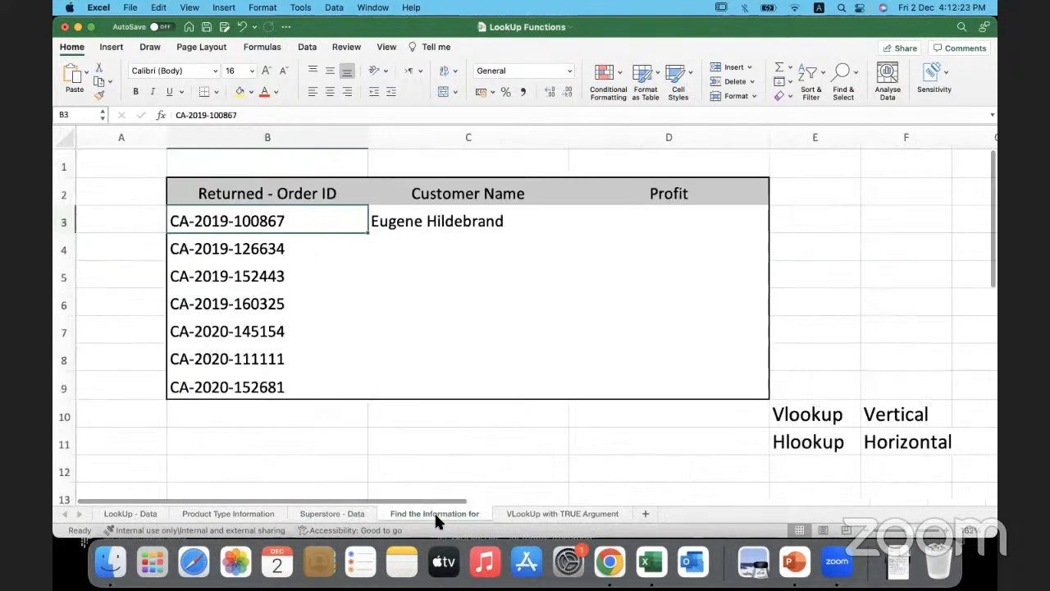
# - Begin a VLOOKUP formula in the first Profit cell, D3, with the order ID in B3 as its lookup value
pyautogui.click(619, 226)
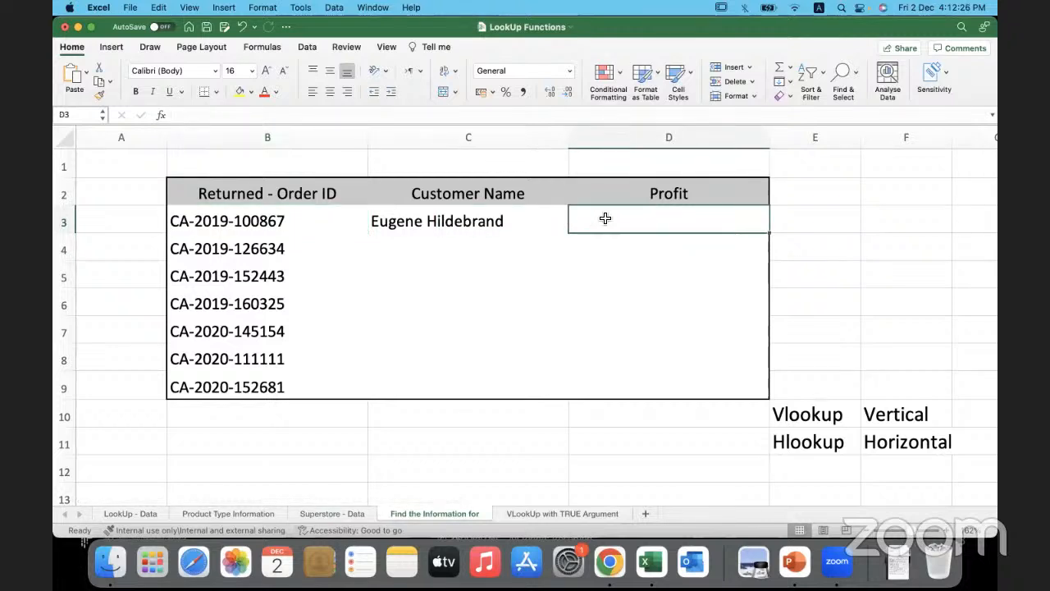
pyautogui.doubleClick(604, 217)
pyautogui.write('=')
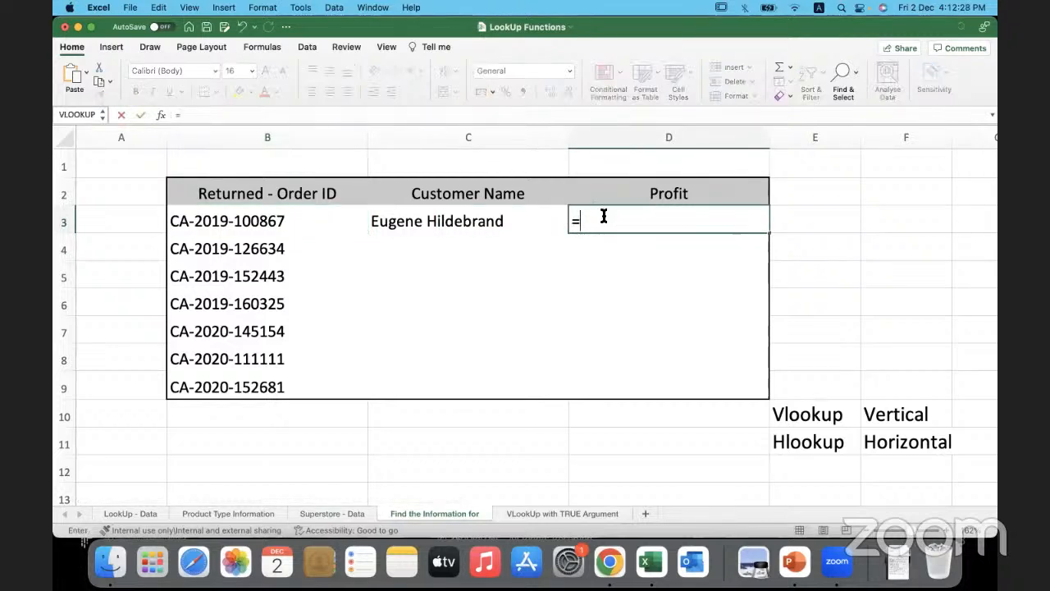
pyautogui.write('(vlookup')
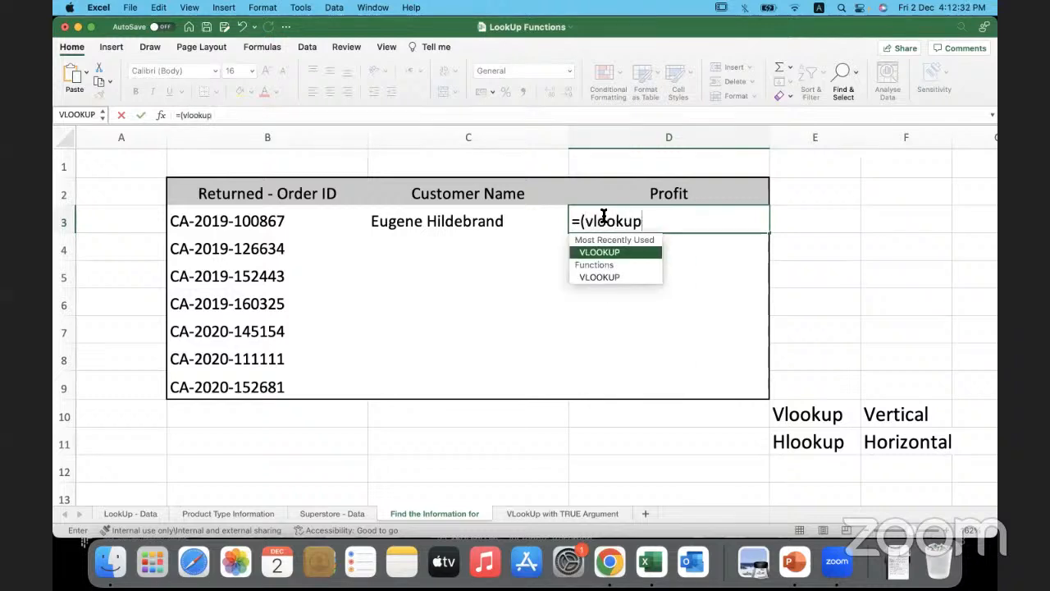
pyautogui.doubleClick(620, 252)
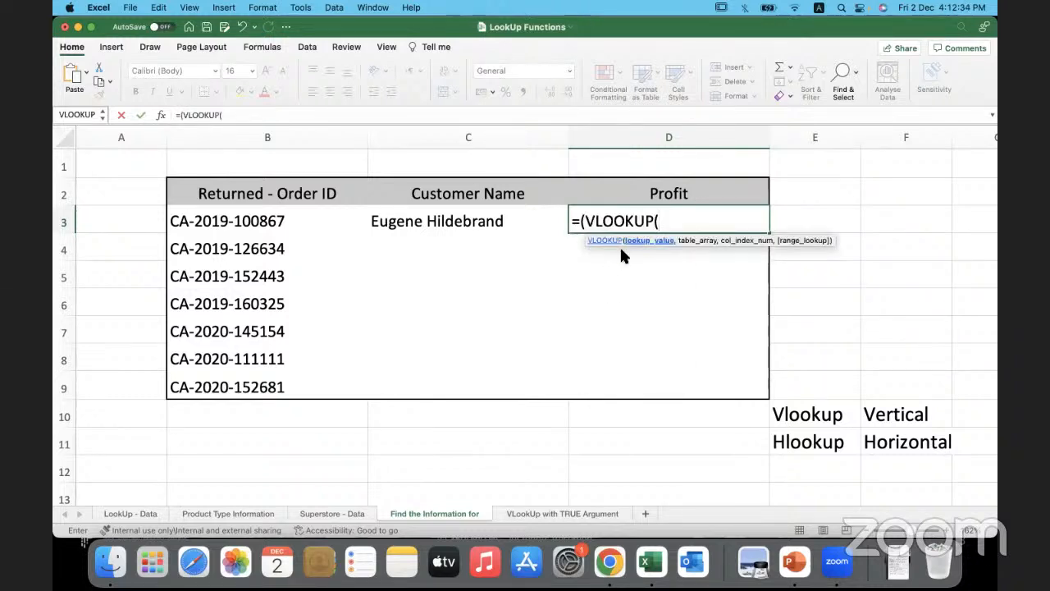
pyautogui.click(312, 226)
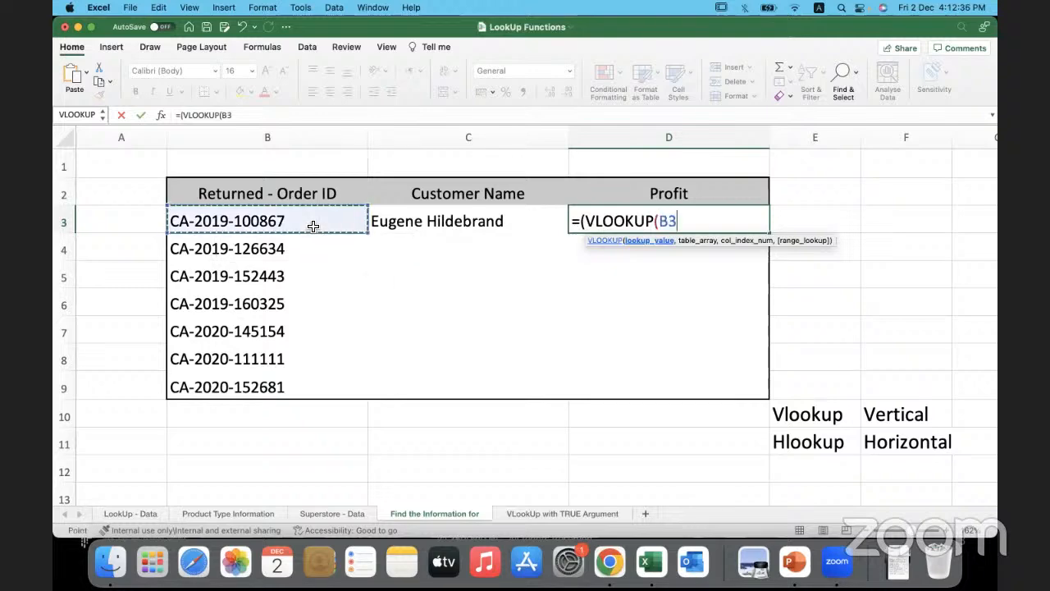
pyautogui.write(',')
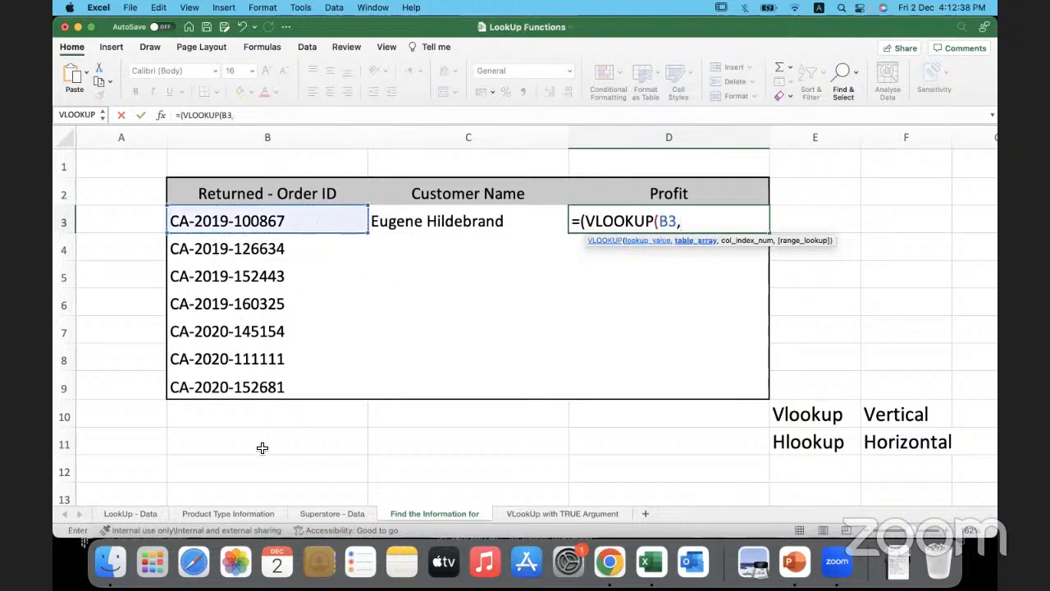
# - Try to set the D3 formula's table array to A2:D103 from the Superstore - Data sheet and continue on the Find the Information for sheet
pyautogui.click(321, 509)
pyautogui.click(160, 170)
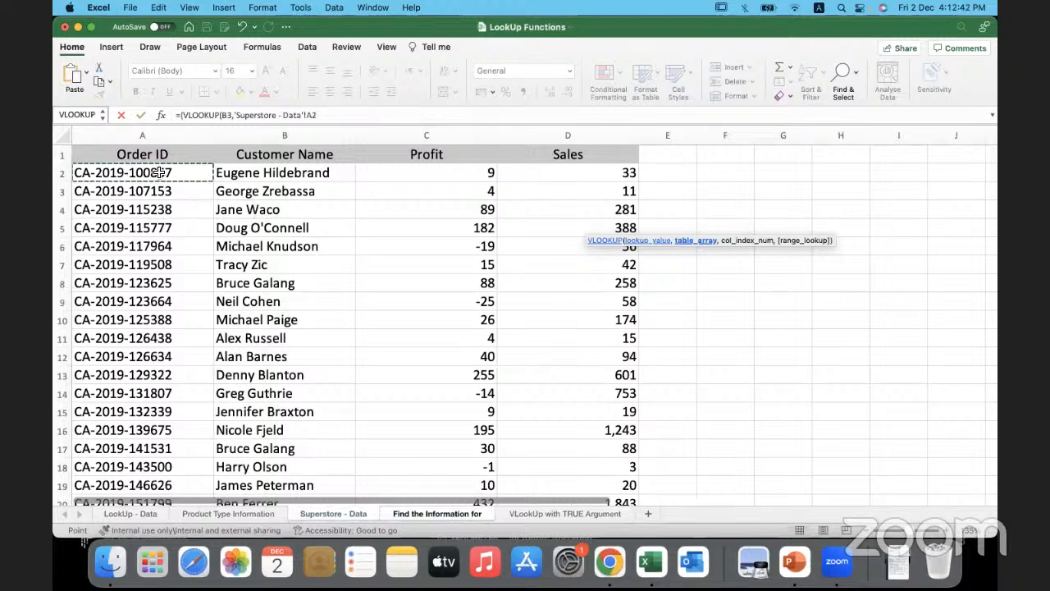
pyautogui.press('super+shift+Down')
pyautogui.press('super+shift+Right')
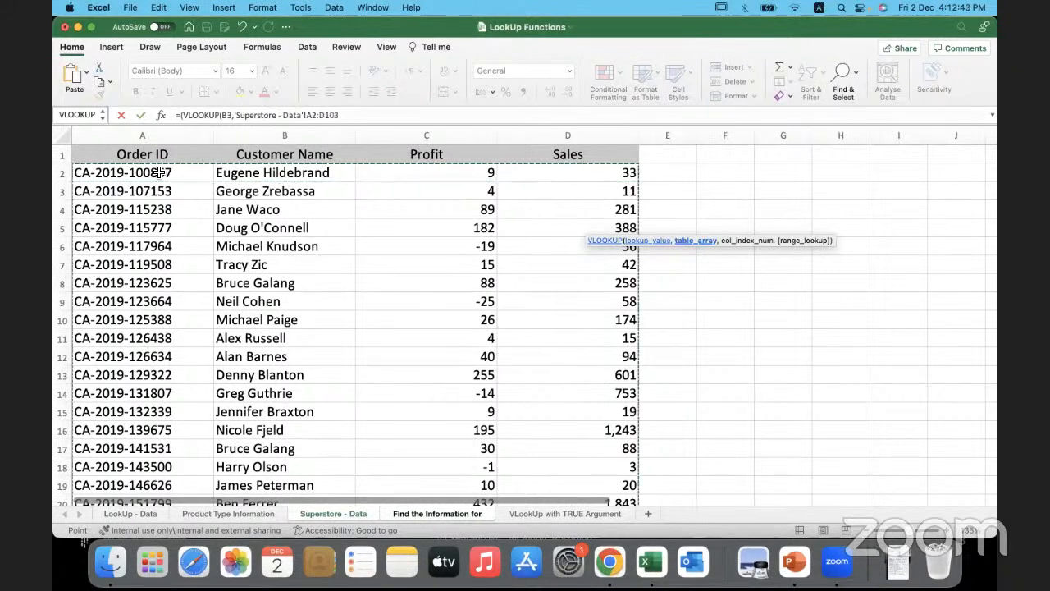
pyautogui.scroll(-15, 160, 172)
pyautogui.scroll(15, 279, 201)
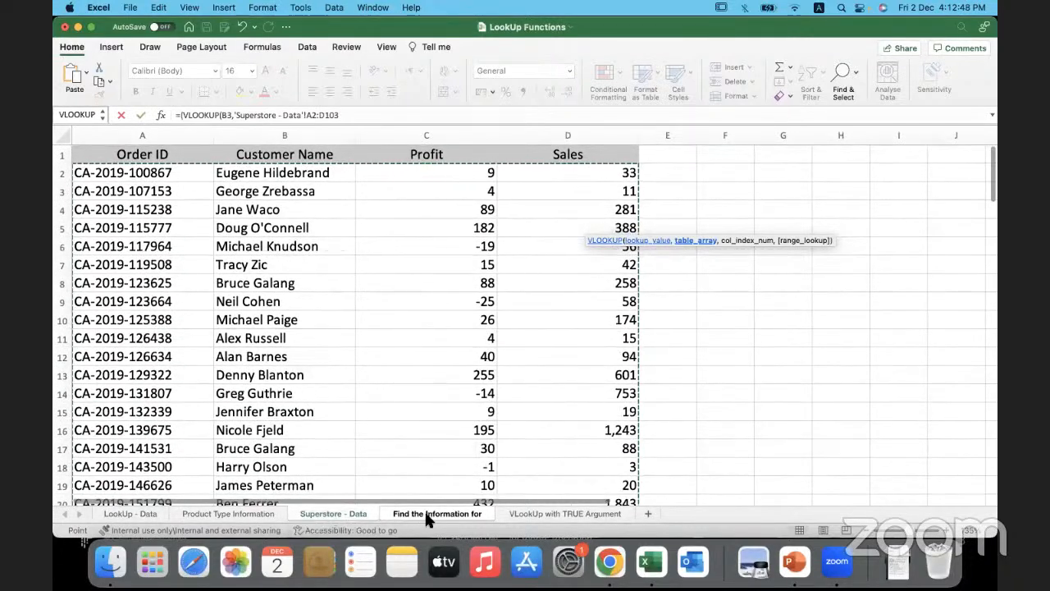
pyautogui.click(426, 513)
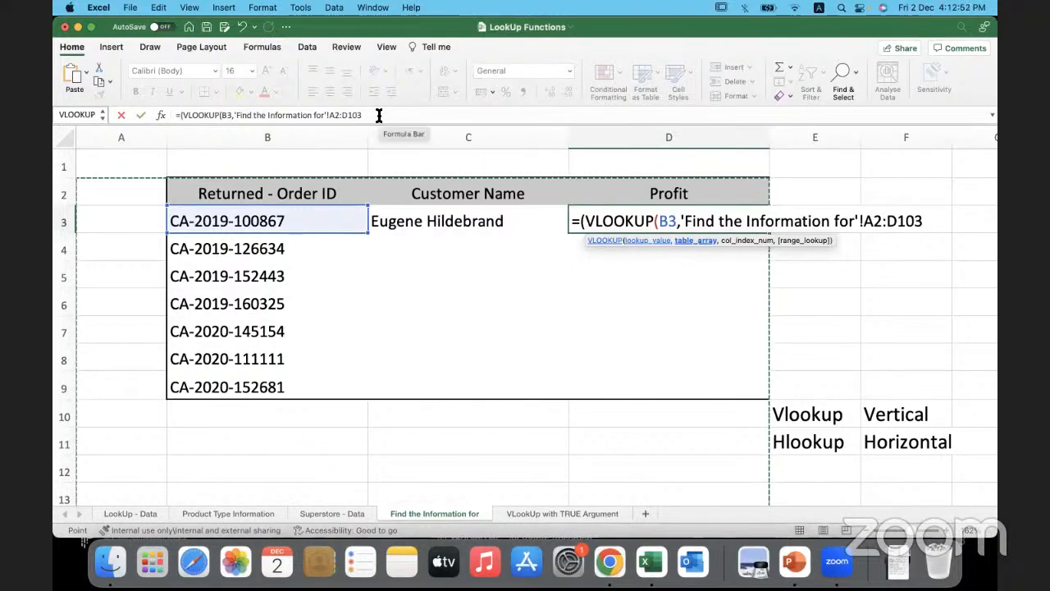
pyautogui.click(926, 221)
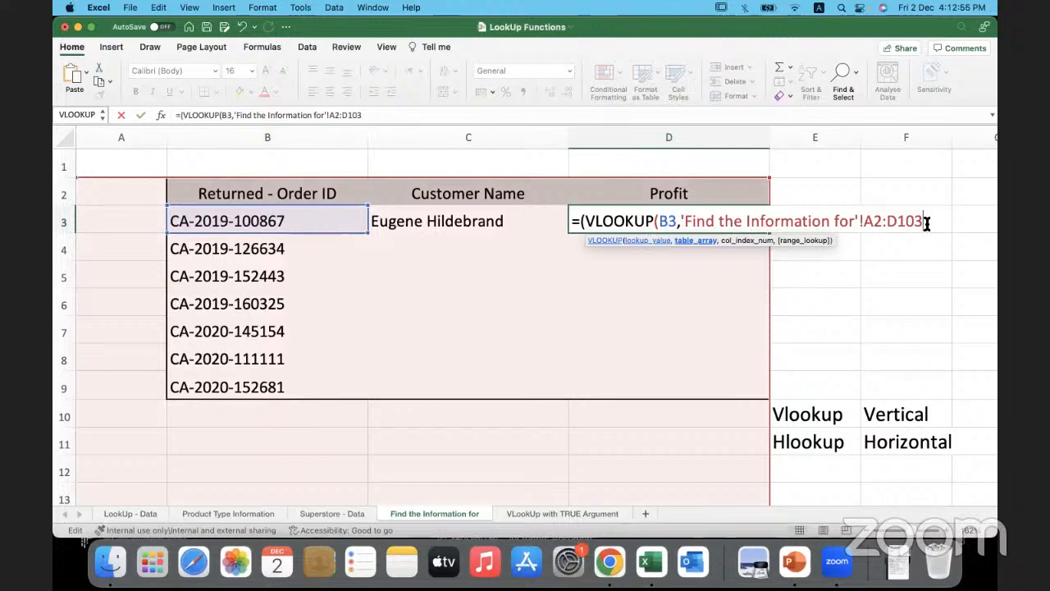
pyautogui.write(',')
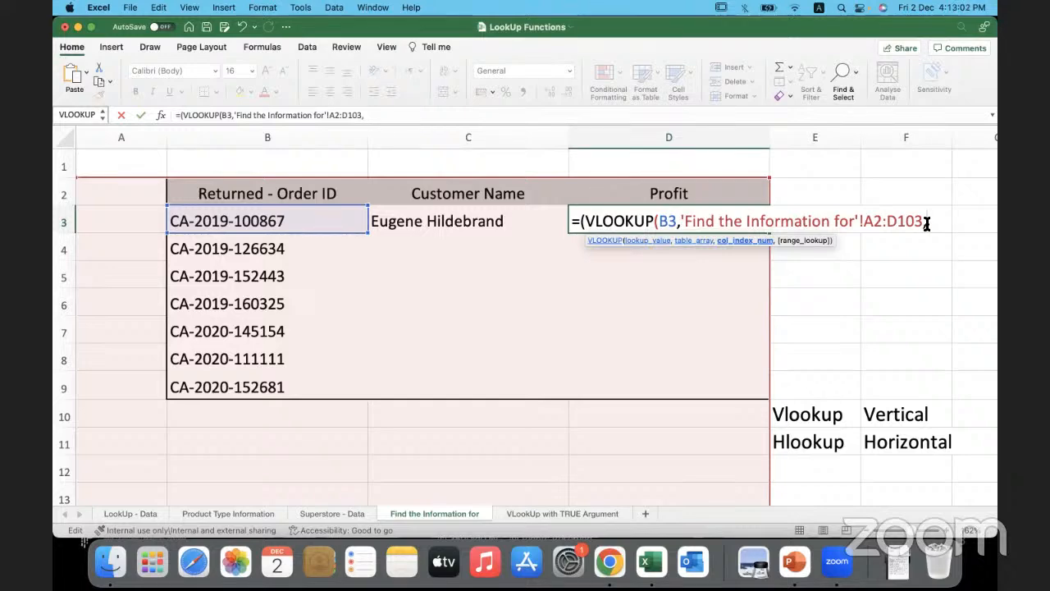
# - Replace everything after the B3 lookup value in the D3 formula with the range A2:D103 on the Superstore - Data sheet
pyautogui.click(353, 510)
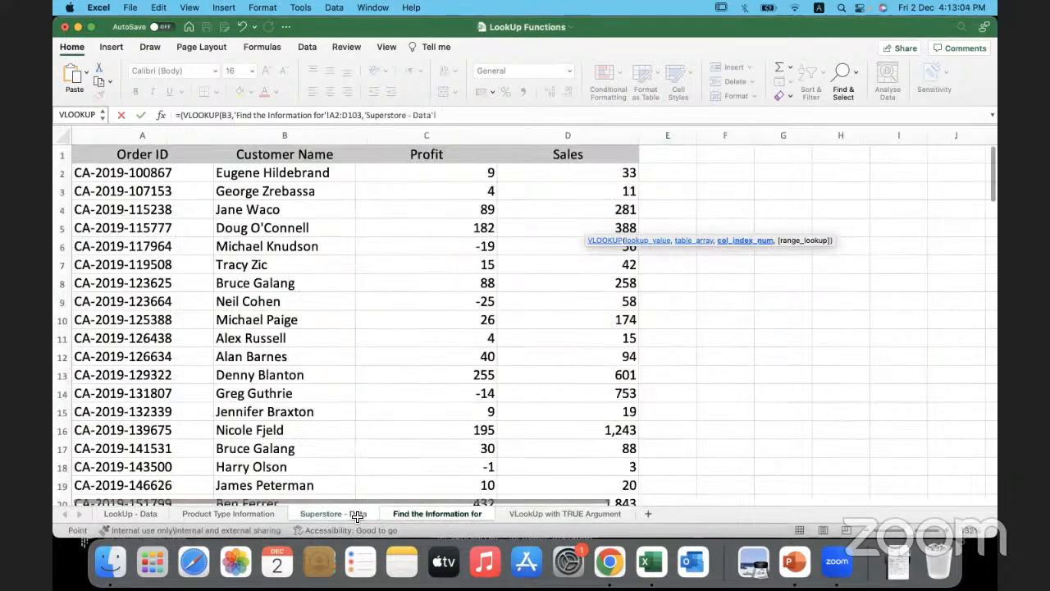
pyautogui.click(452, 114)
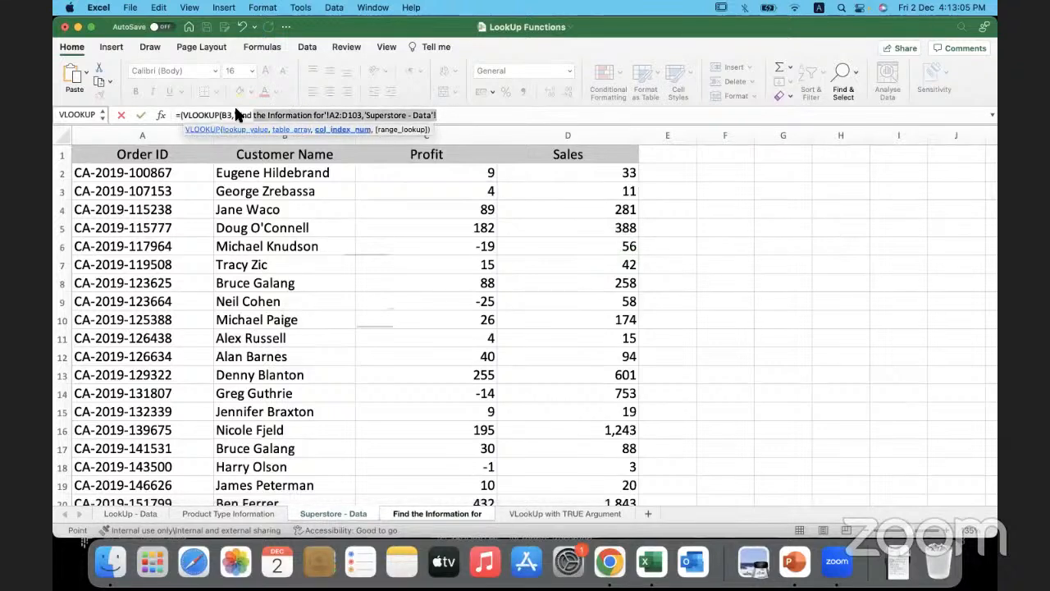
pyautogui.press('BackSpace')
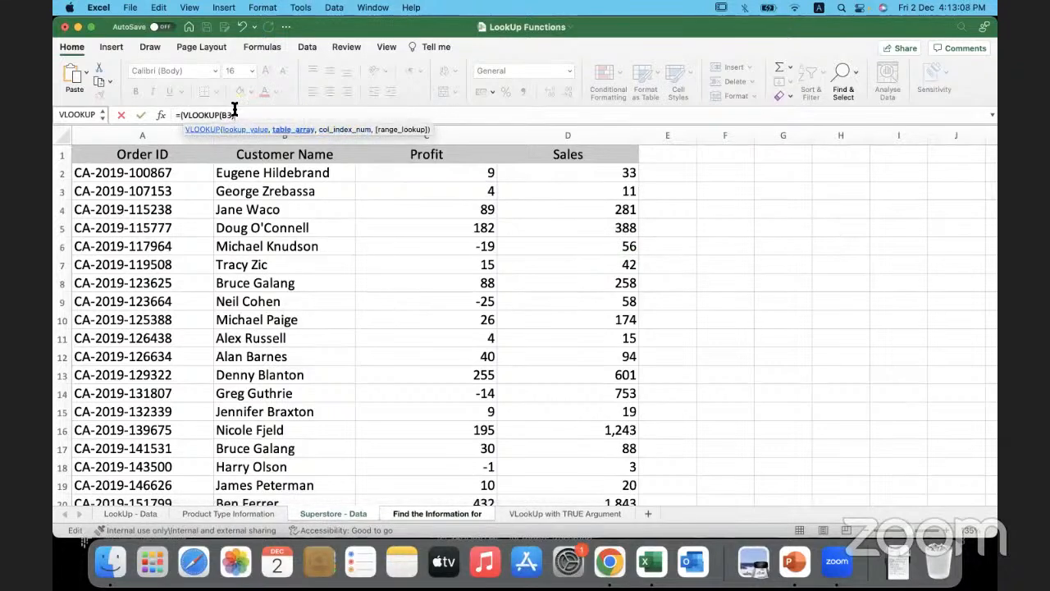
pyautogui.click(164, 171)
pyautogui.hotkey('ctrl', 'shift', 'Right')
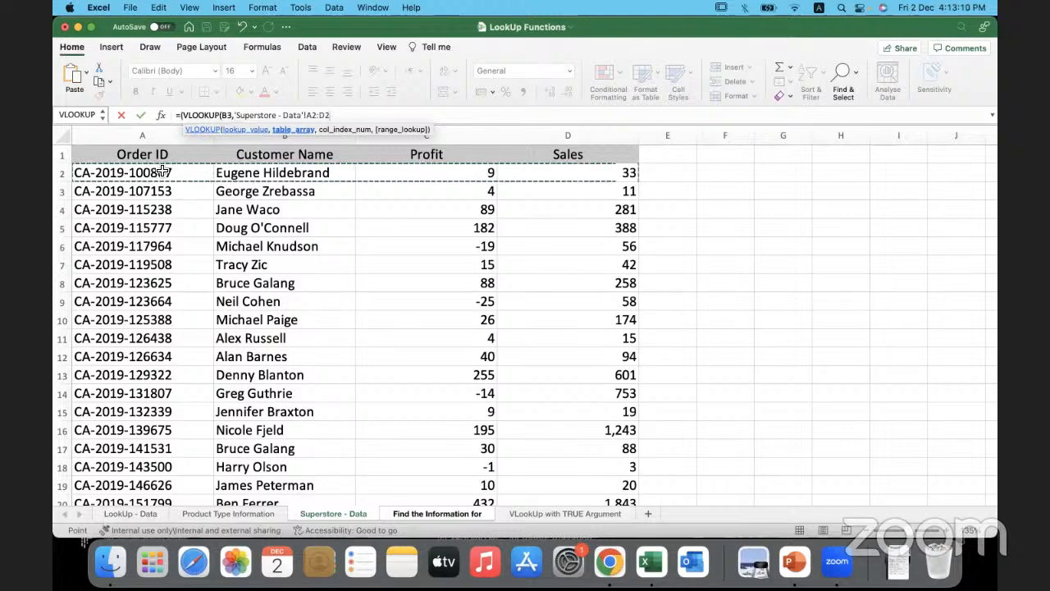
pyautogui.hotkey('ctrl', 'shift', 'Down')
pyautogui.write(',')
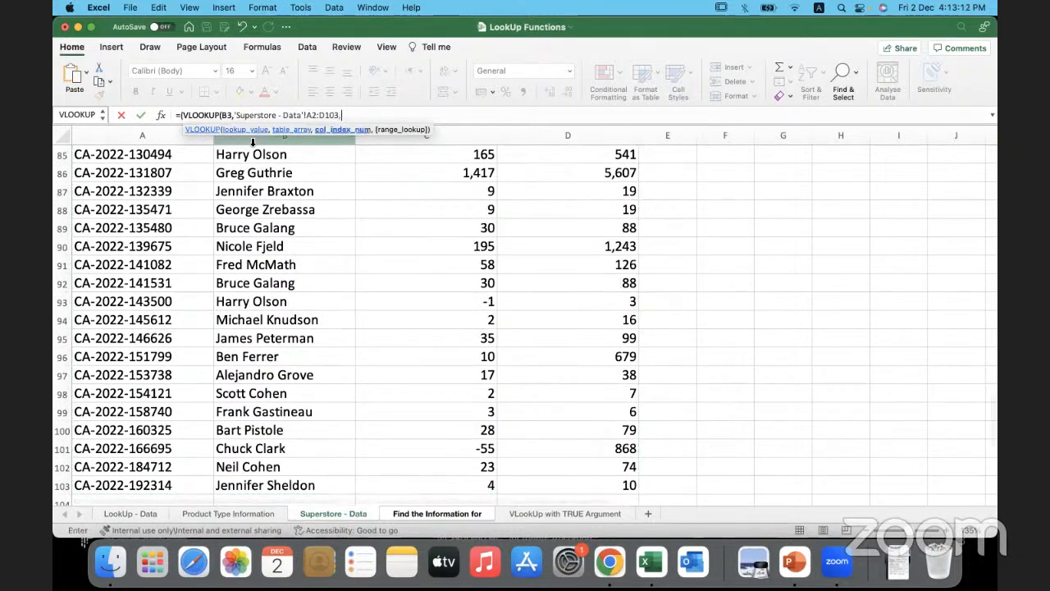
# - Complete the D3 formula with column index 3 for Profit and FALSE for an exact match
pyautogui.scroll(2, 424, 222)
pyautogui.scroll(20, 424, 222)
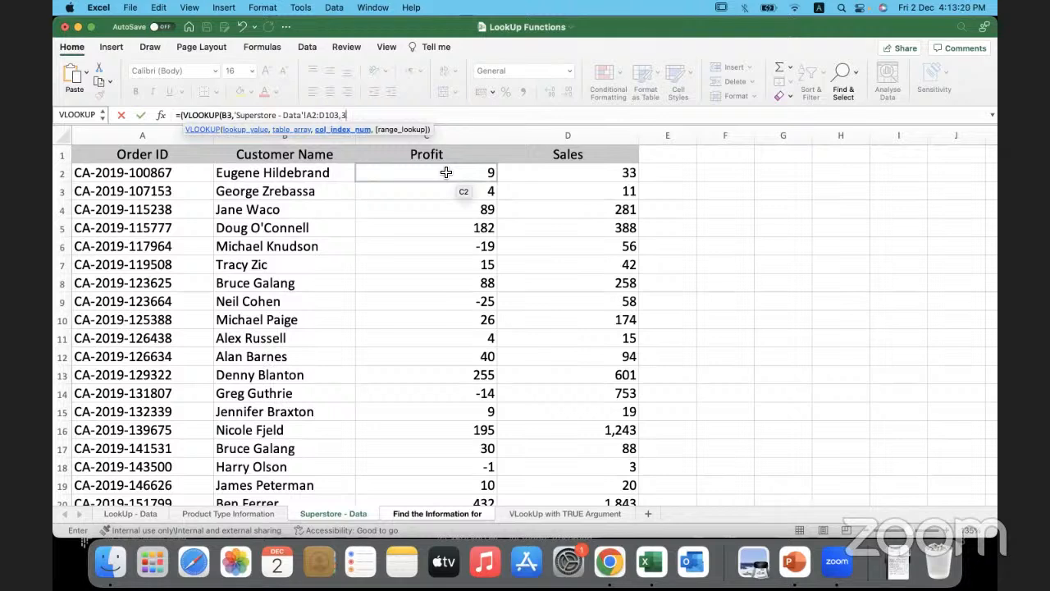
pyautogui.write(',')
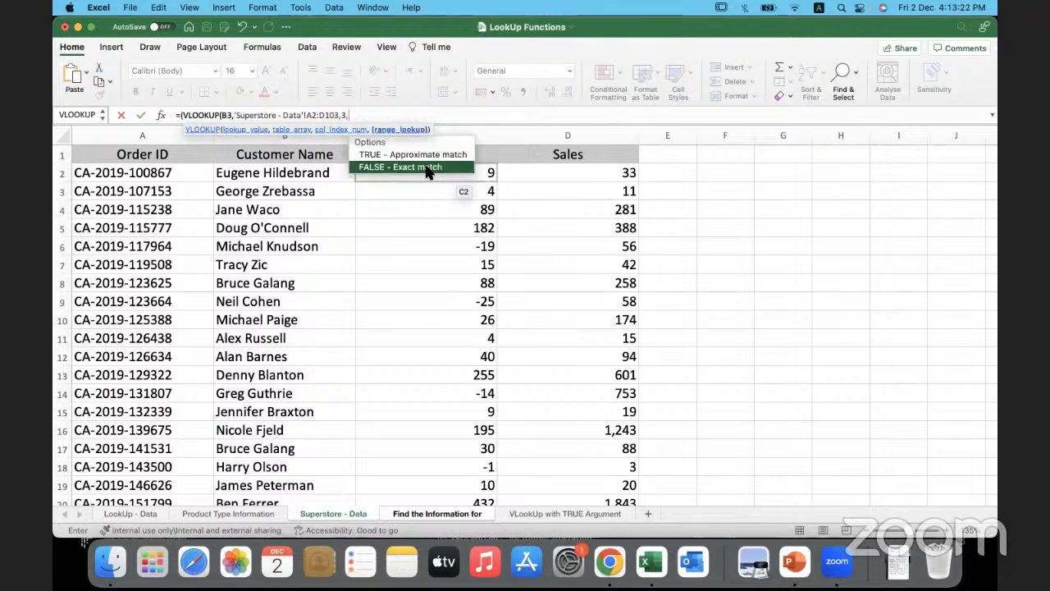
pyautogui.doubleClick(426, 167)
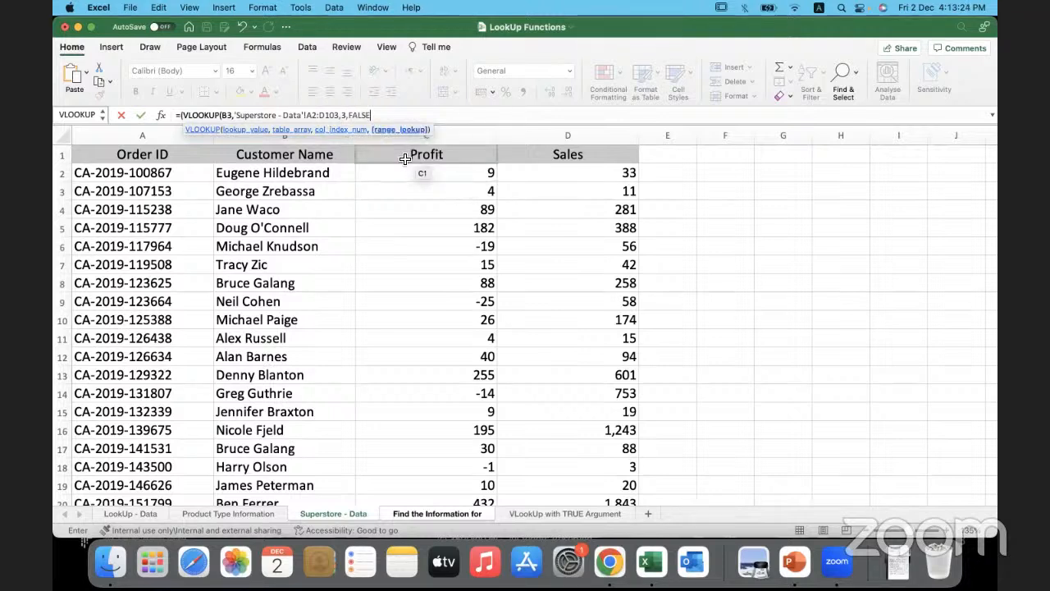
pyautogui.write(')')
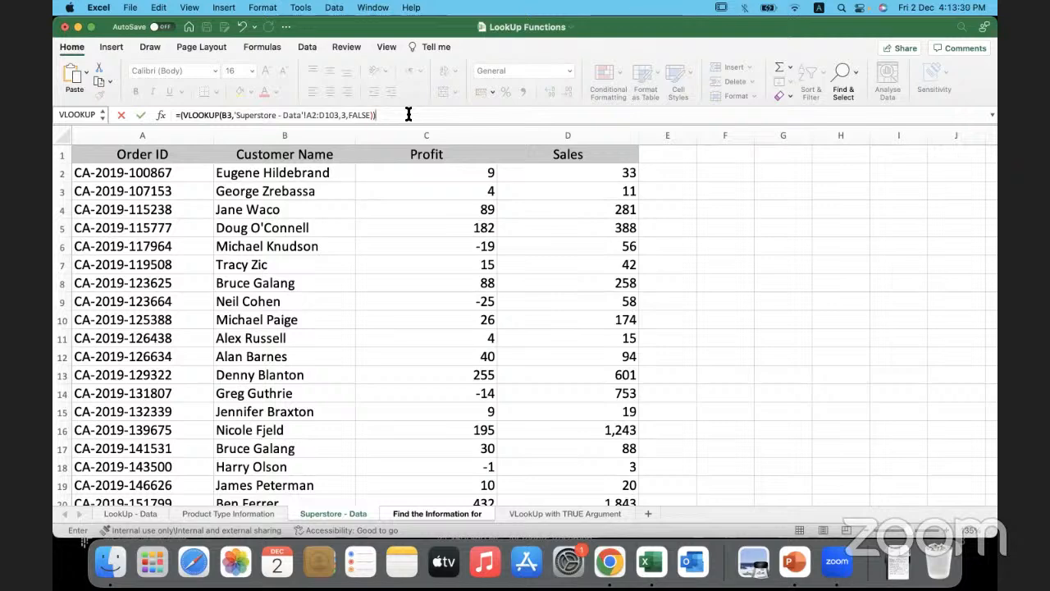
pyautogui.press('Return')
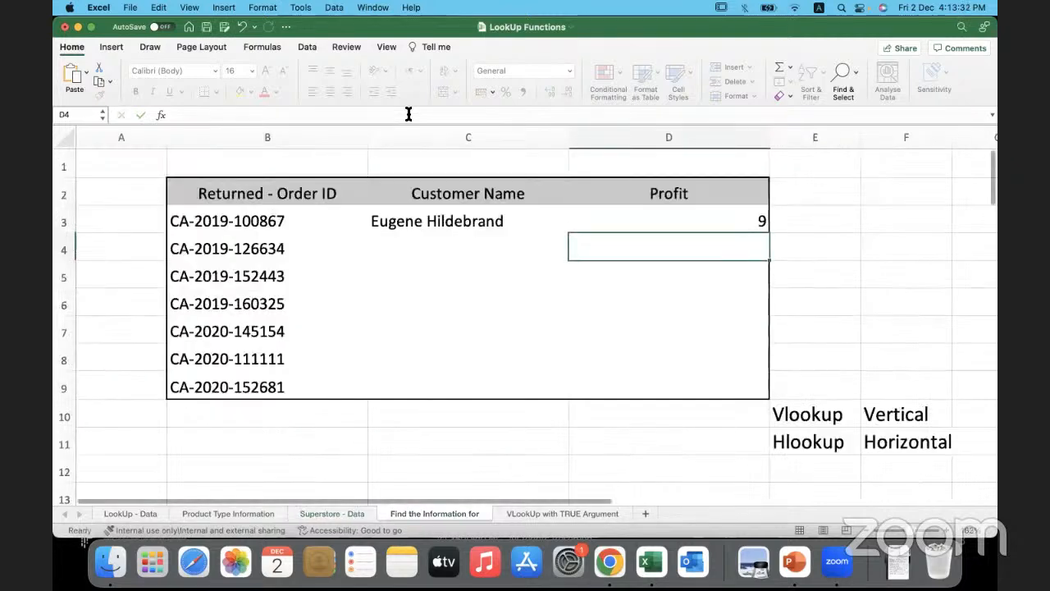
# - Fill the Customer Name formula from C3 down through C11
pyautogui.click(601, 222)
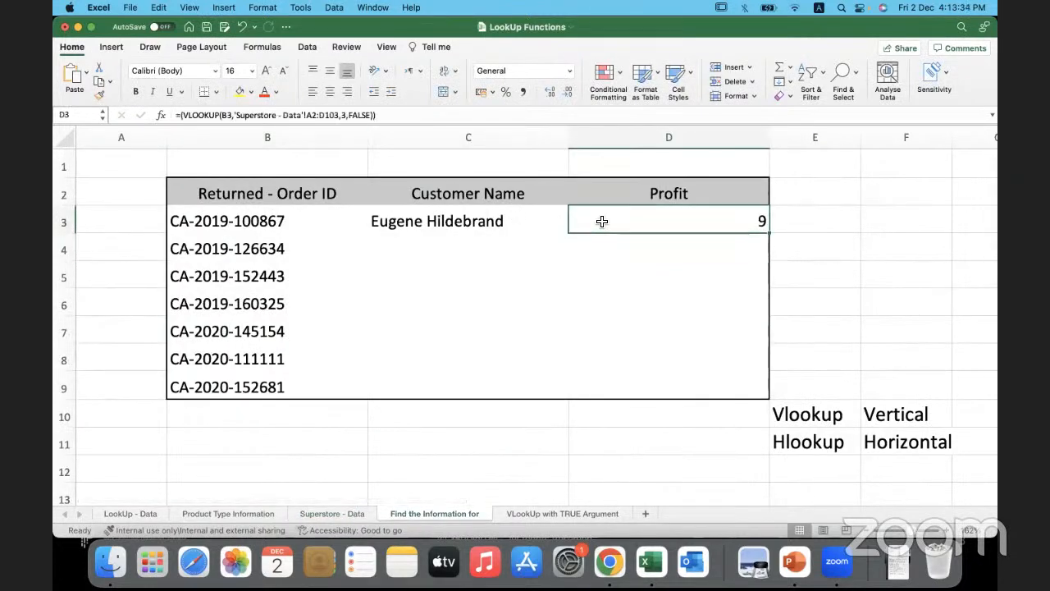
pyautogui.click(539, 222)
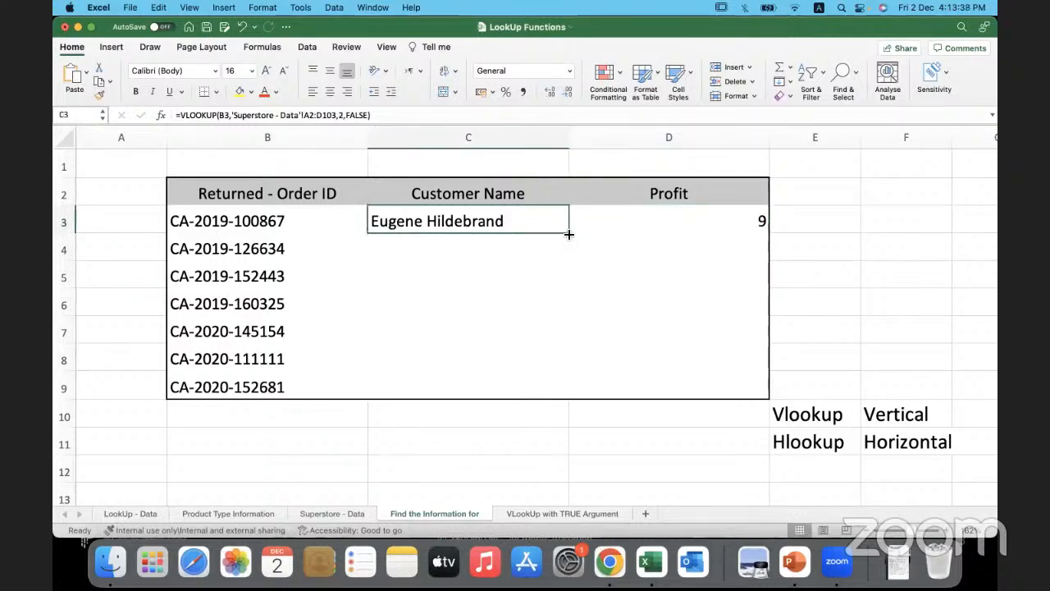
pyautogui.doubleClick(569, 234)
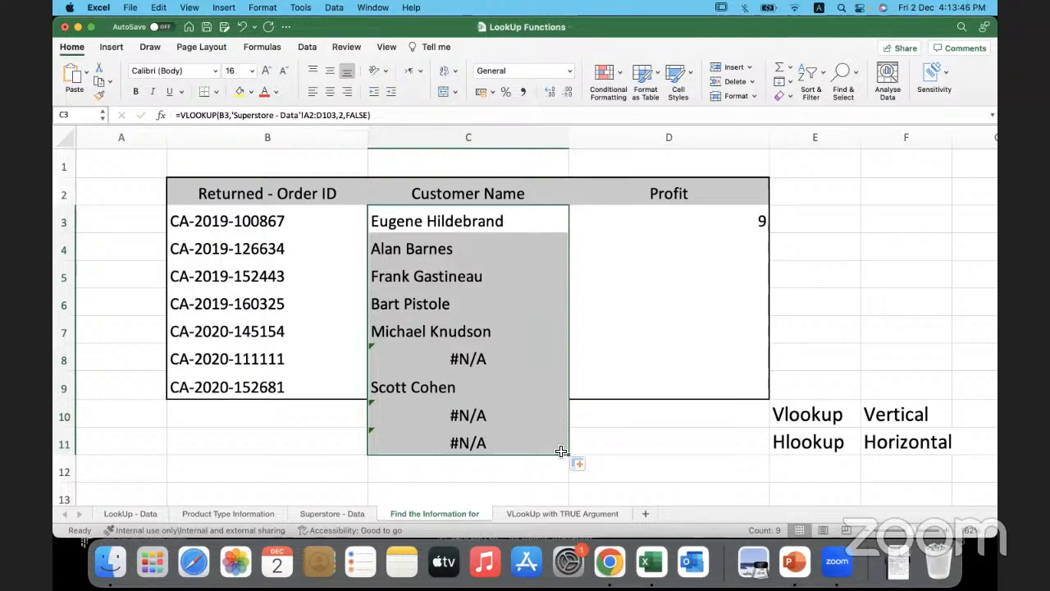
pyautogui.click(321, 445)
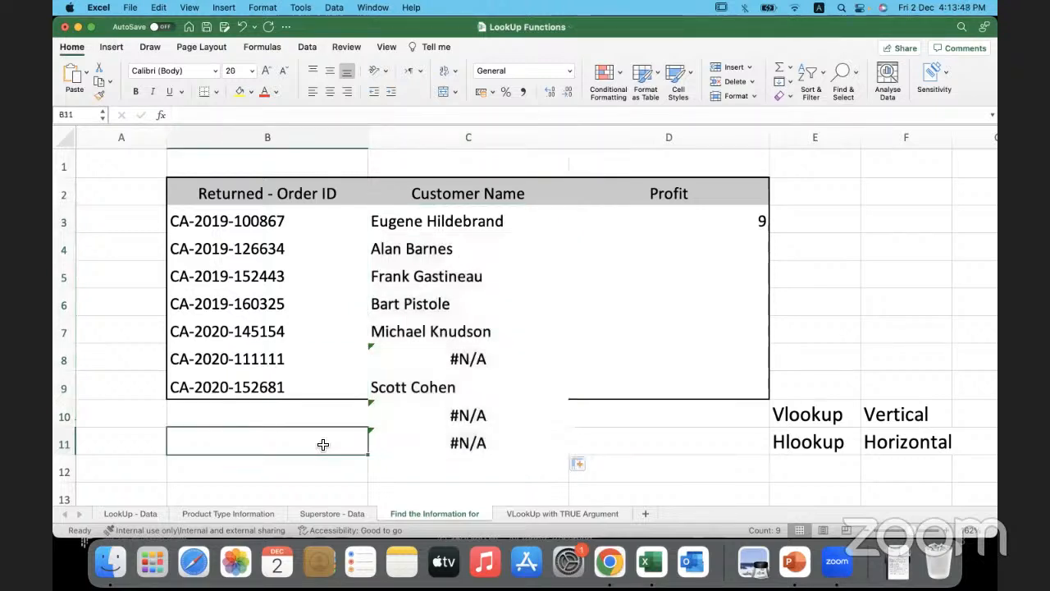
# - Undo the fill of the Customer Name formula below C3 and return to C3
pyautogui.press('super+z')
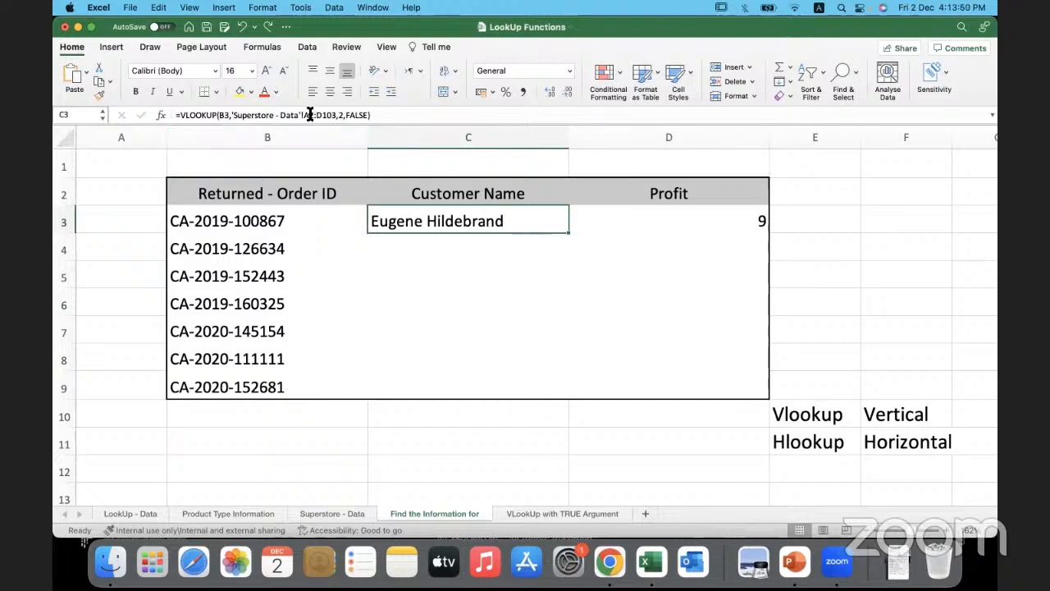
pyautogui.click(307, 253)
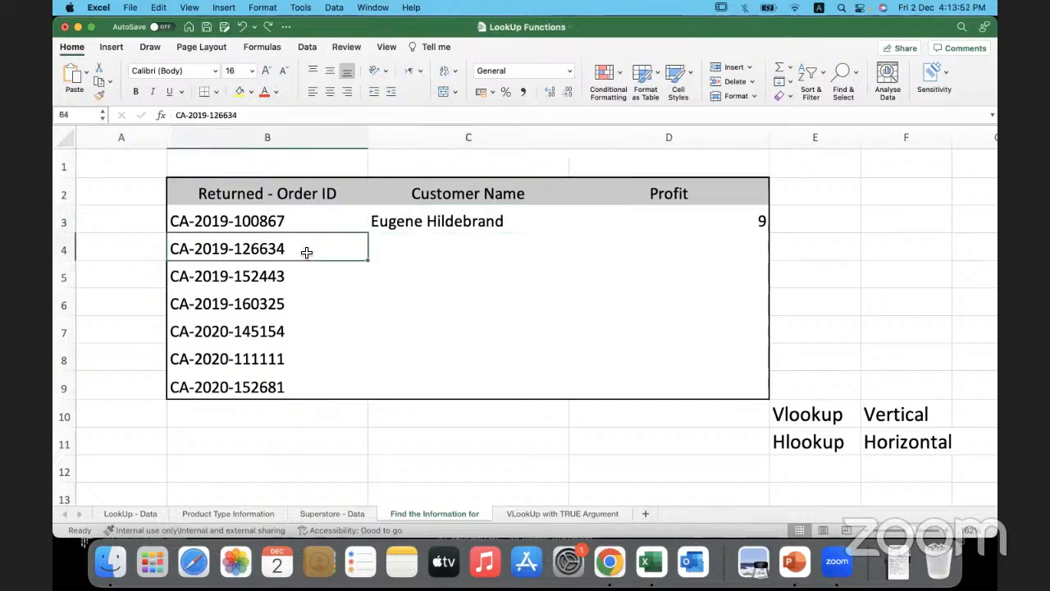
pyautogui.click(302, 276)
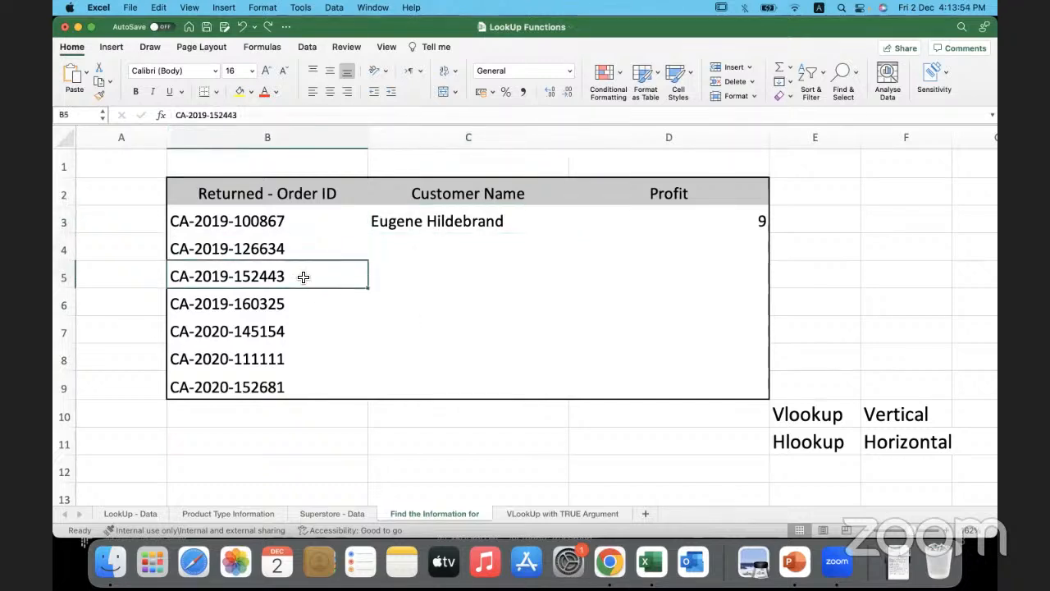
pyautogui.click(452, 223)
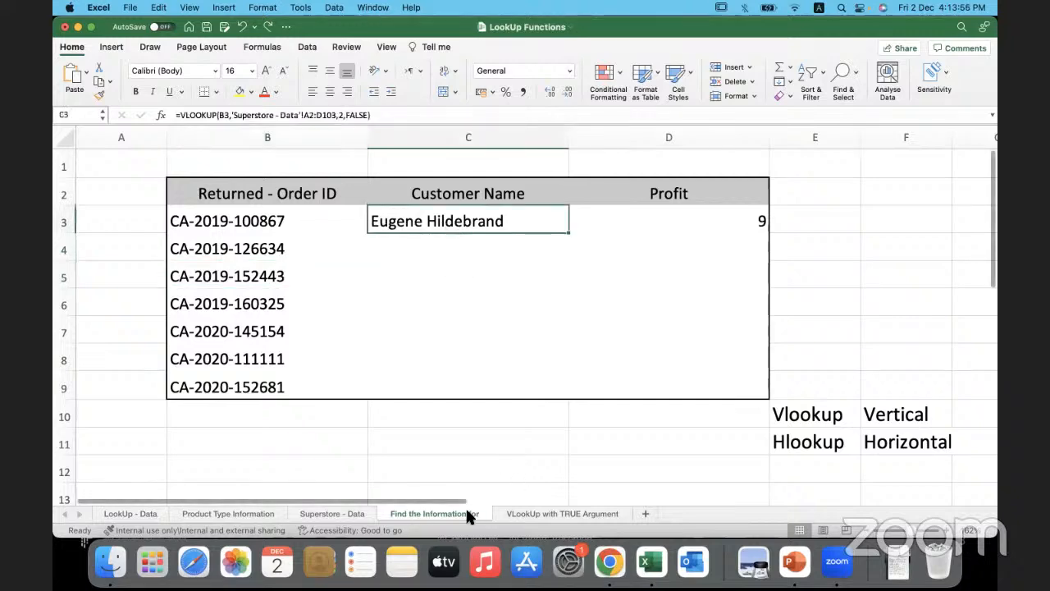
# - Make the table array in the C3 formula absolute, as $A$2:$D$103 on the Superstore - Data sheet
pyautogui.click(331, 514)
pyautogui.moveTo(181, 172); pyautogui.dragTo(541, 500)
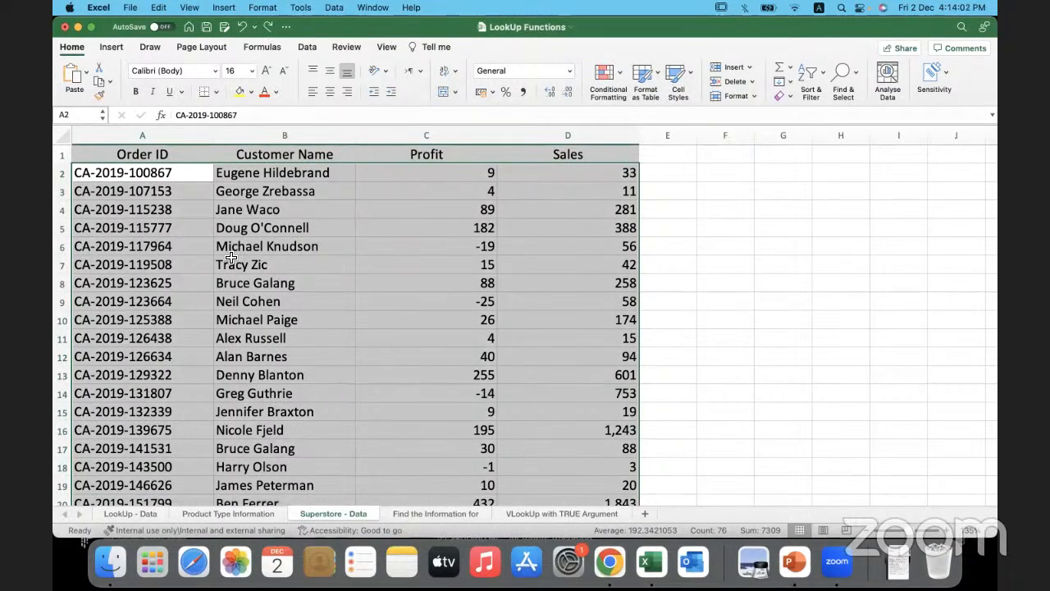
pyautogui.click(437, 513)
pyautogui.click(308, 115)
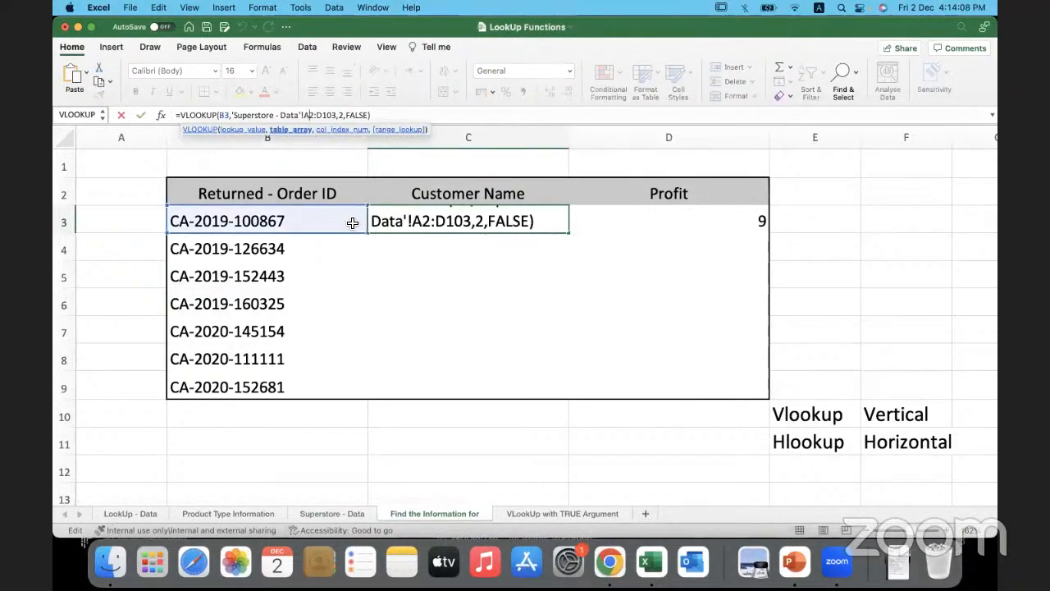
pyautogui.press('F4')
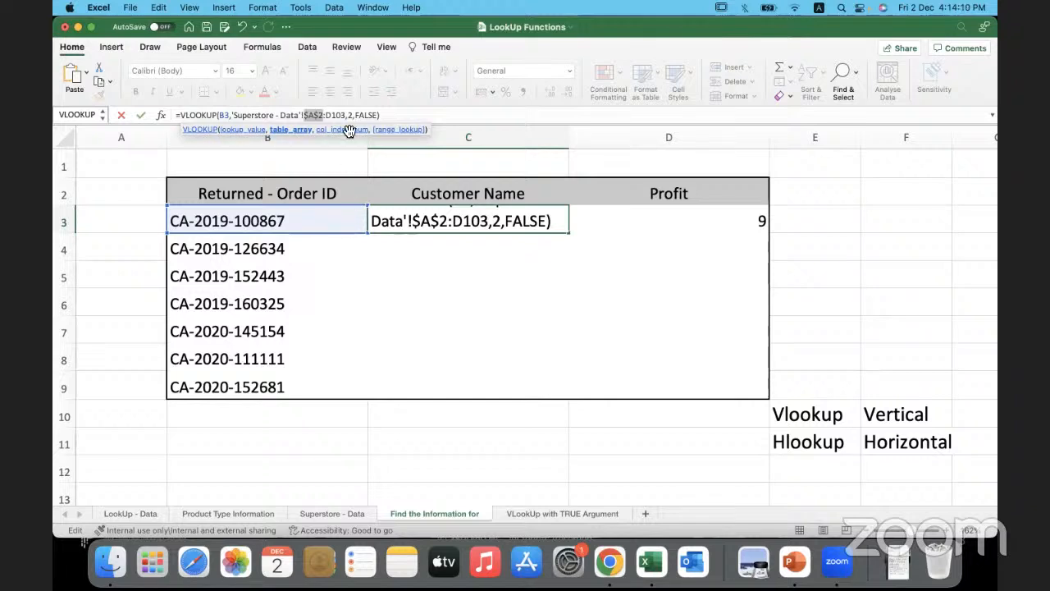
pyautogui.click(336, 115)
pyautogui.press('F4')
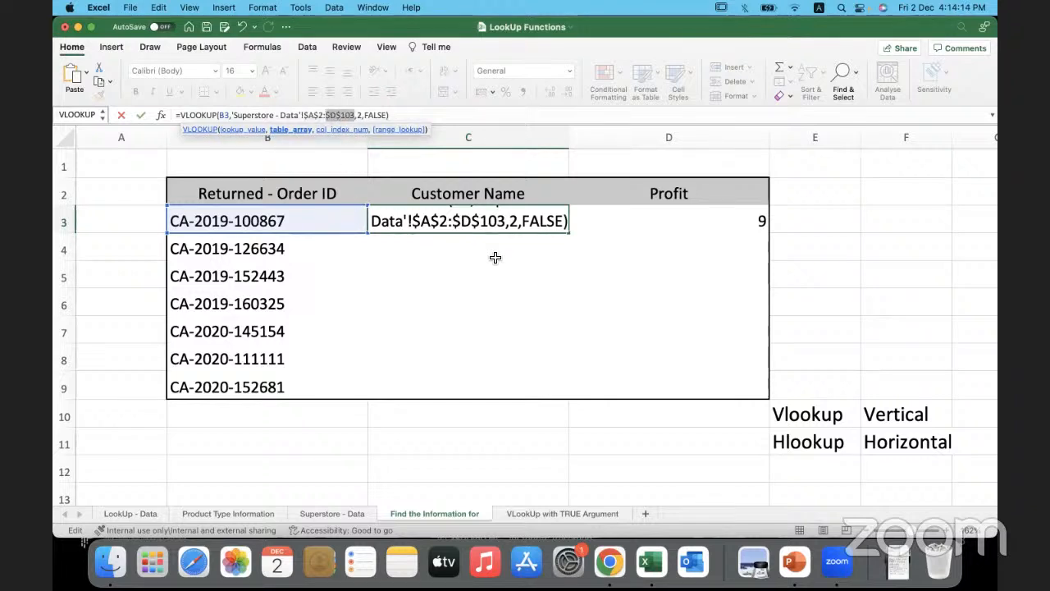
pyautogui.press('Return')
# - Fill the Customer Name formula with the absolute table array from C3 down through C11
pyautogui.click(546, 221)
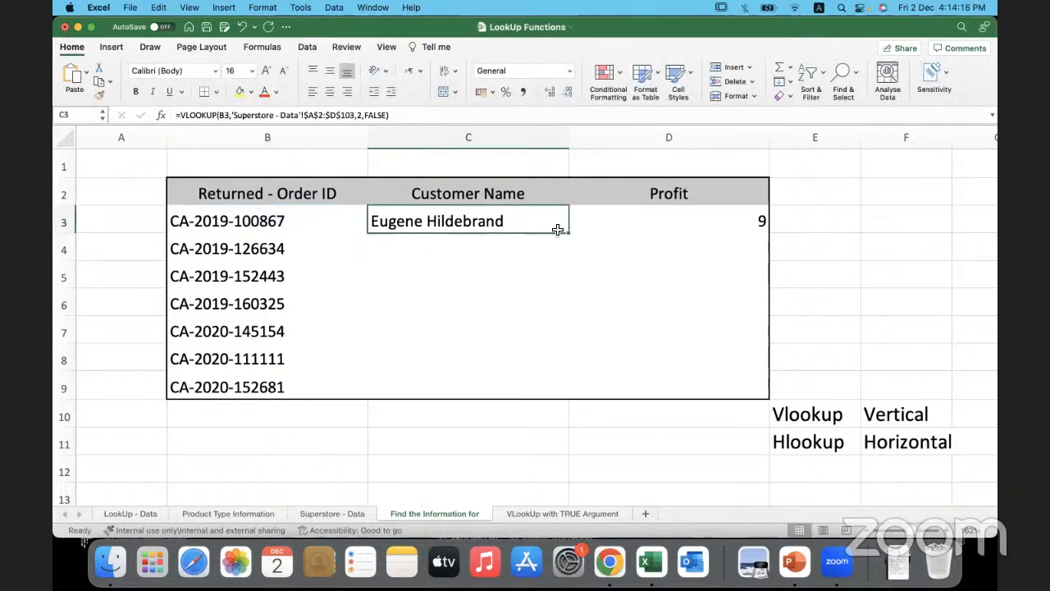
pyautogui.doubleClick(568, 234)
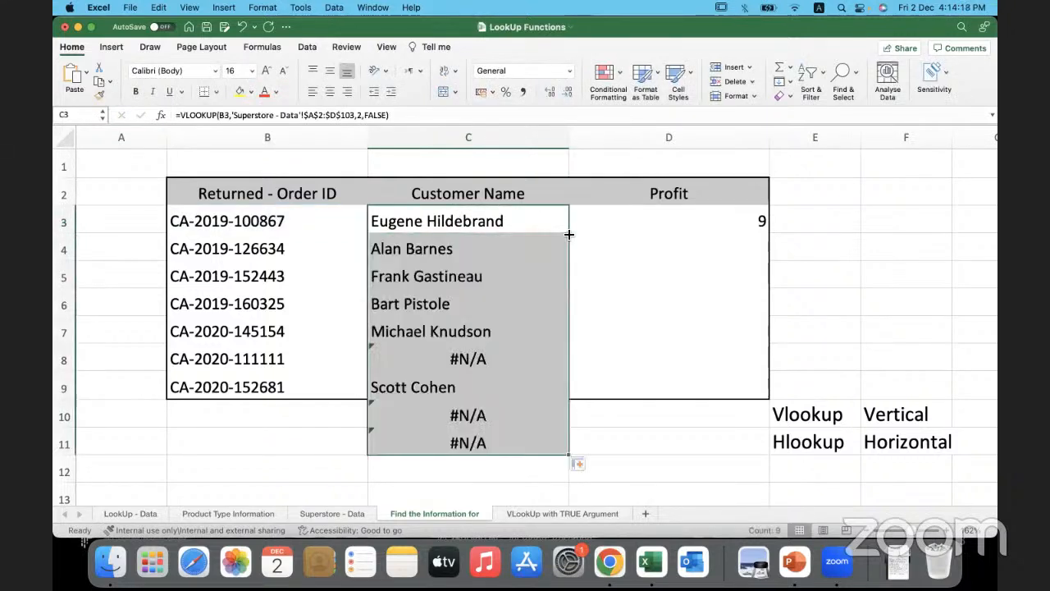
pyautogui.click(336, 412)
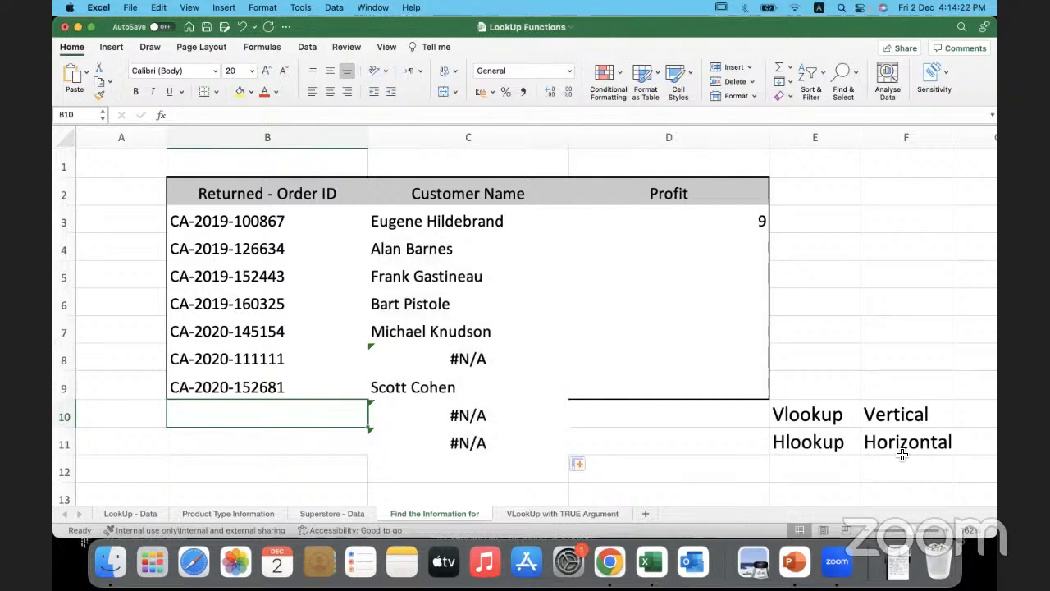
# - Delete rows 10 and 11 below the returned orders table
pyautogui.click(845, 409)
pyautogui.moveTo(845, 409); pyautogui.dragTo(902, 444)
pyautogui.moveTo(64, 416); pyautogui.dragTo(66, 443)
pyautogui.rightClick(65, 443)
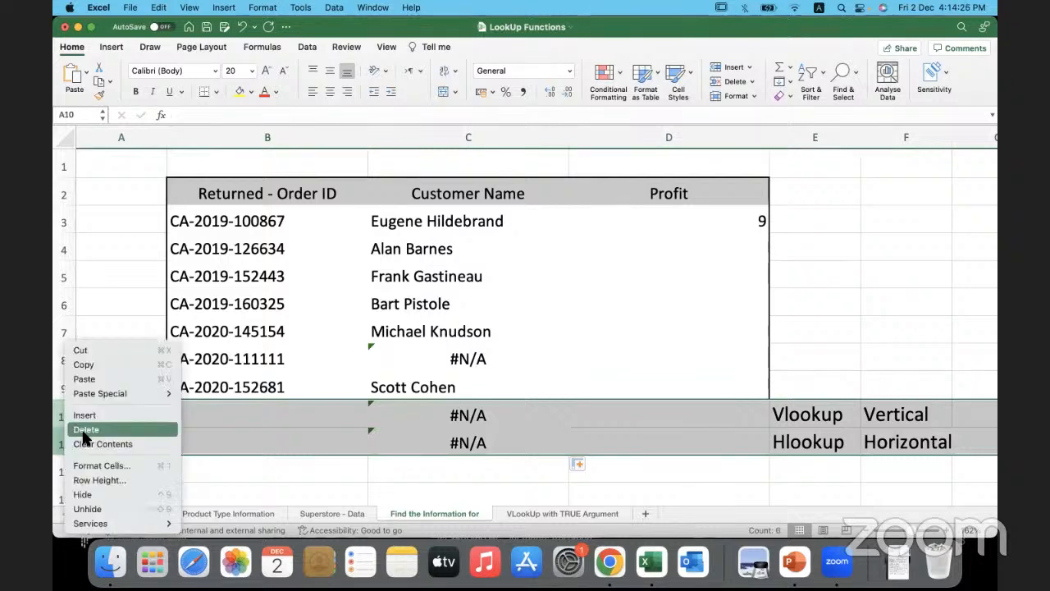
pyautogui.click(85, 430)
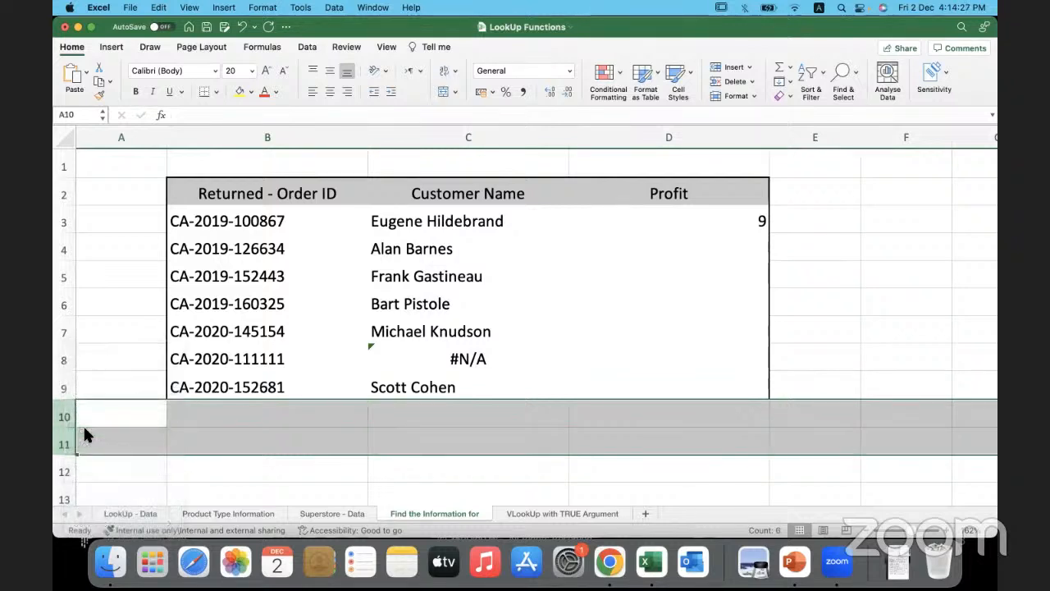
# - Find the order ID from B4 on the Superstore - Data sheet and compare its customer name with the lookup result
pyautogui.click(236, 249)
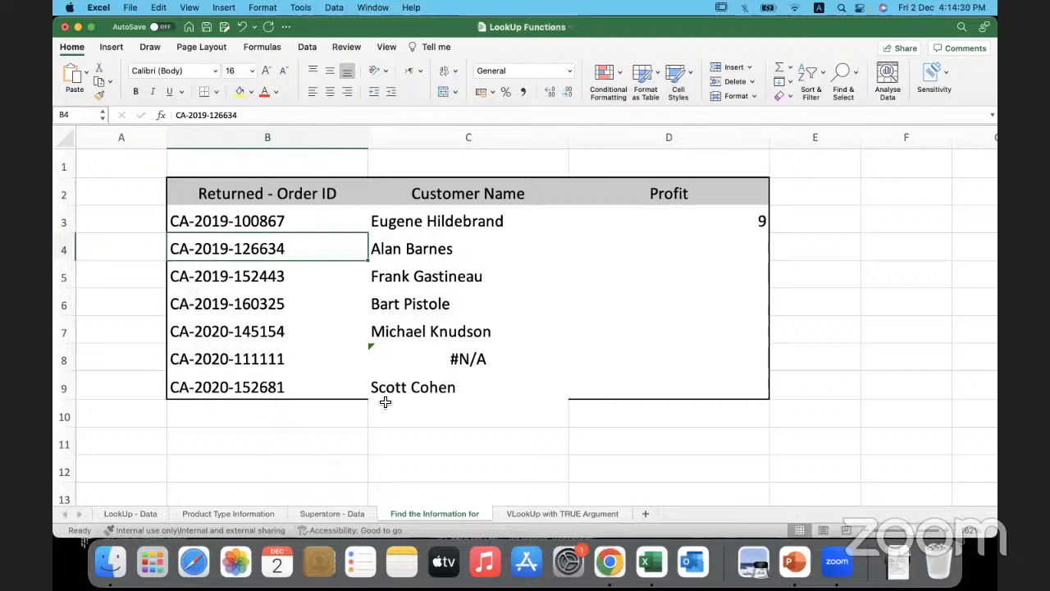
pyautogui.click(348, 512)
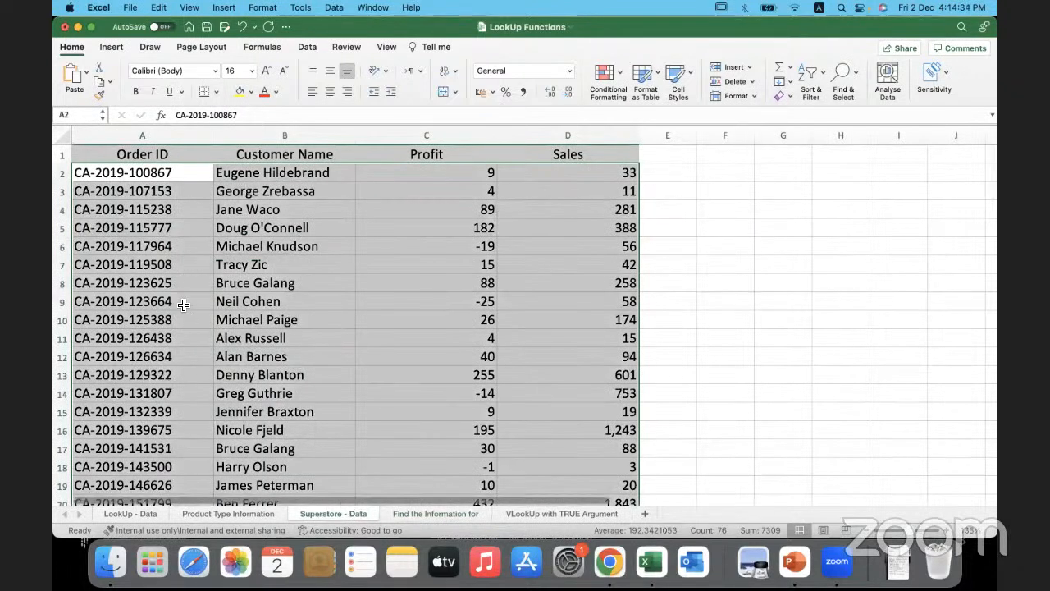
pyautogui.click(183, 304)
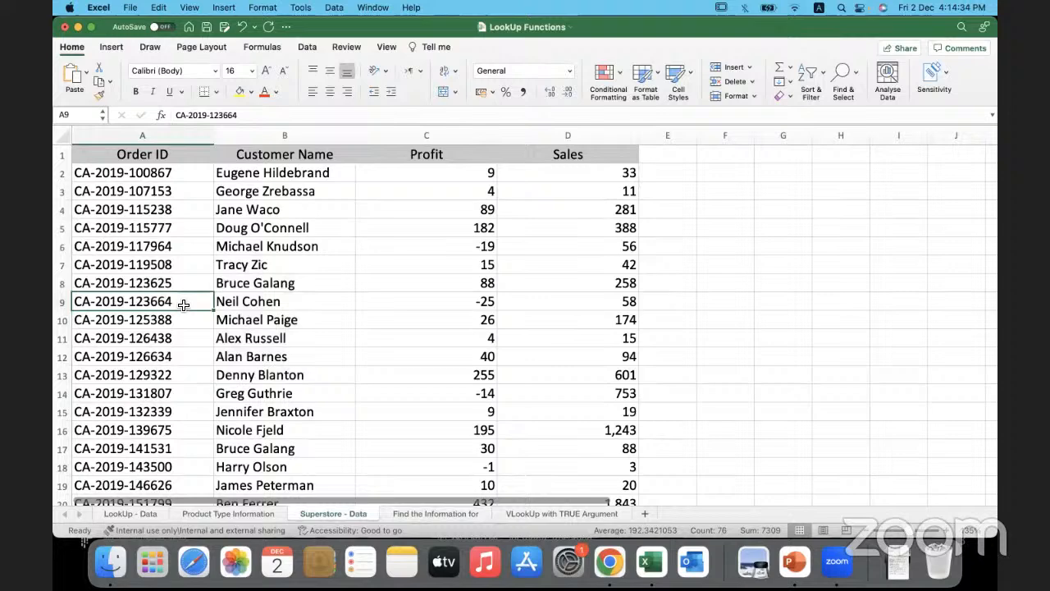
pyautogui.click(437, 512)
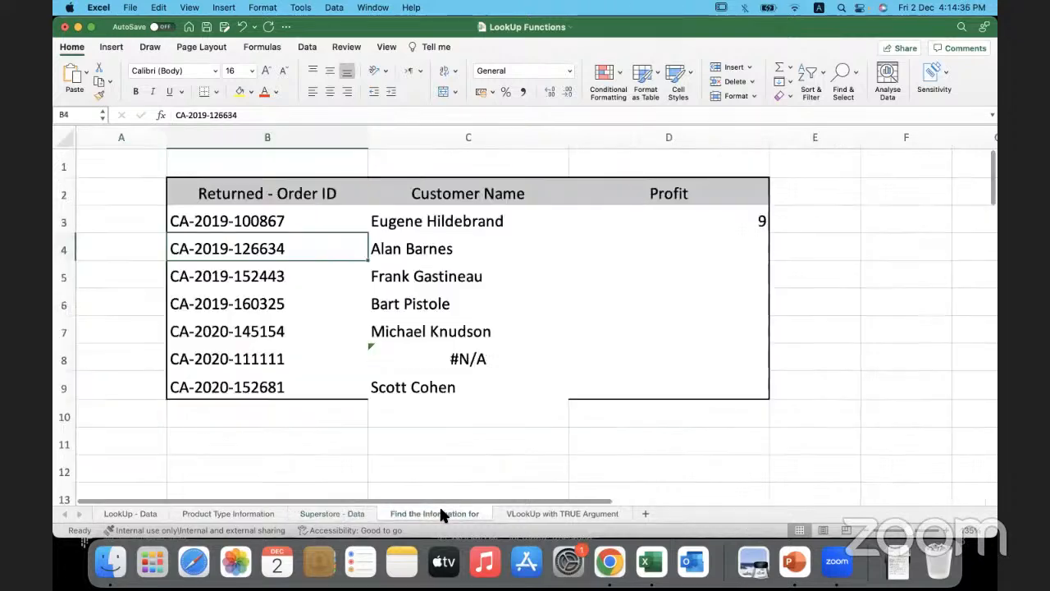
pyautogui.click(338, 513)
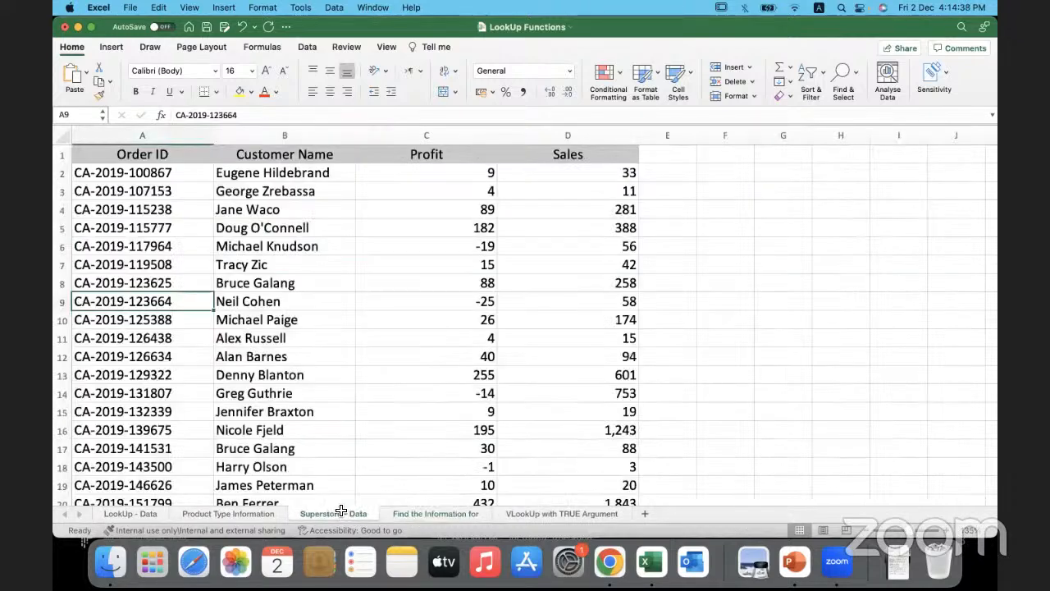
pyautogui.click(178, 356)
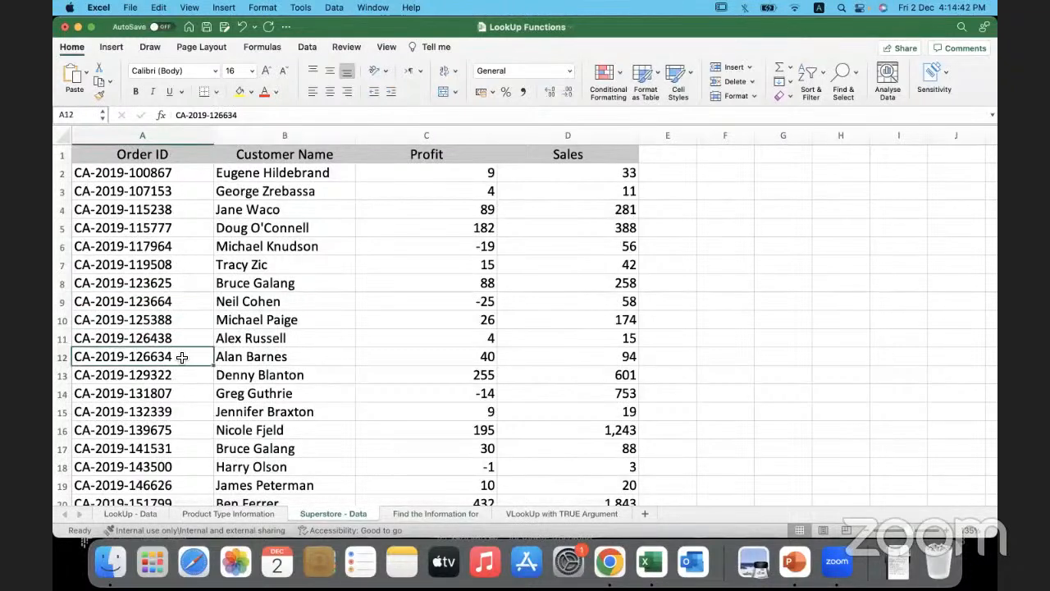
pyautogui.moveTo(277, 358); pyautogui.dragTo(178, 360)
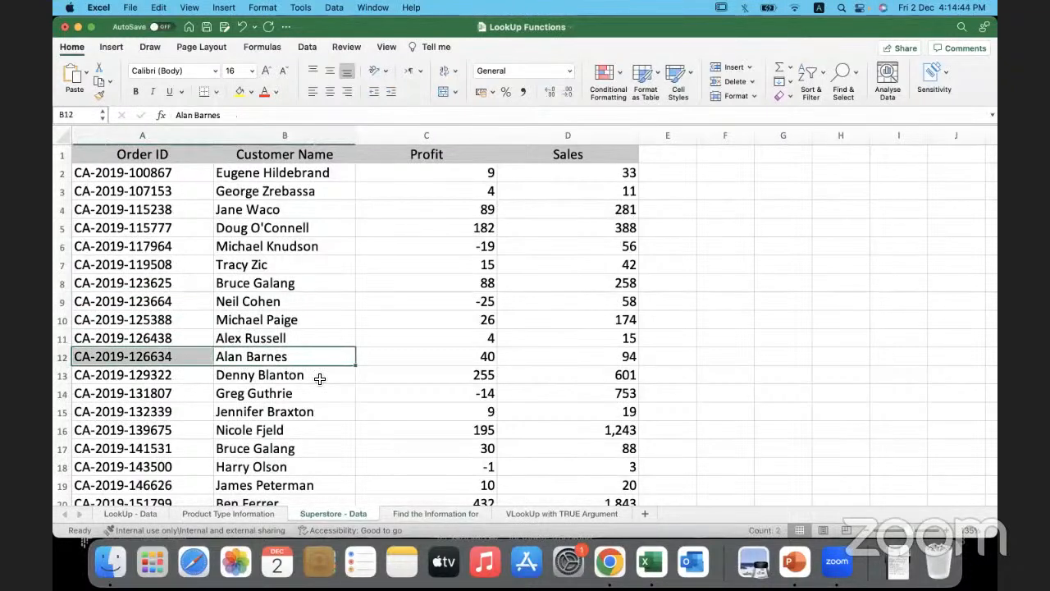
pyautogui.click(437, 512)
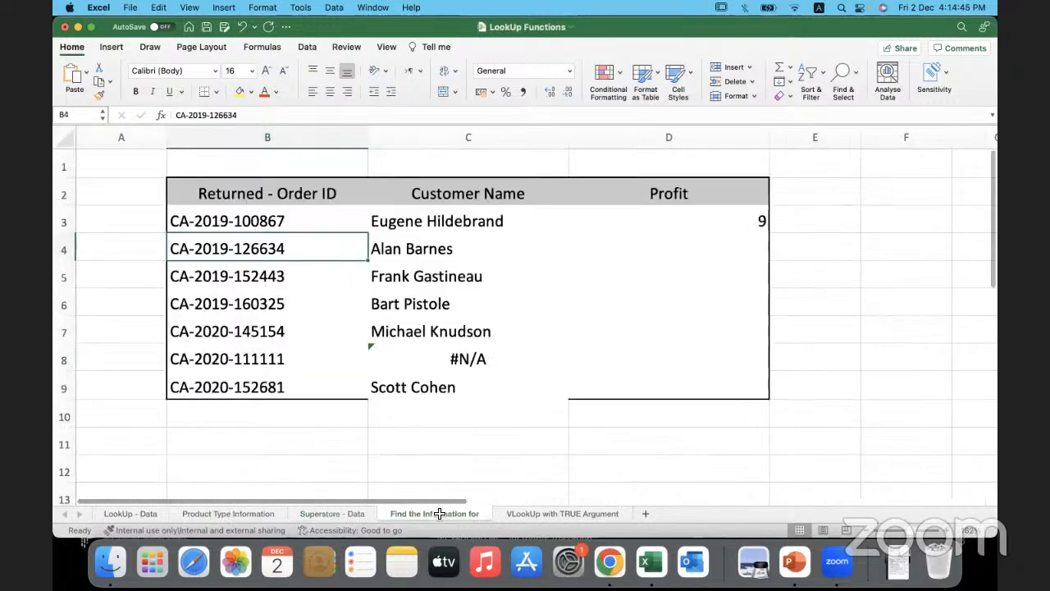
# - Clear the Customer Name formulas from C4 through C9
pyautogui.click(473, 252)
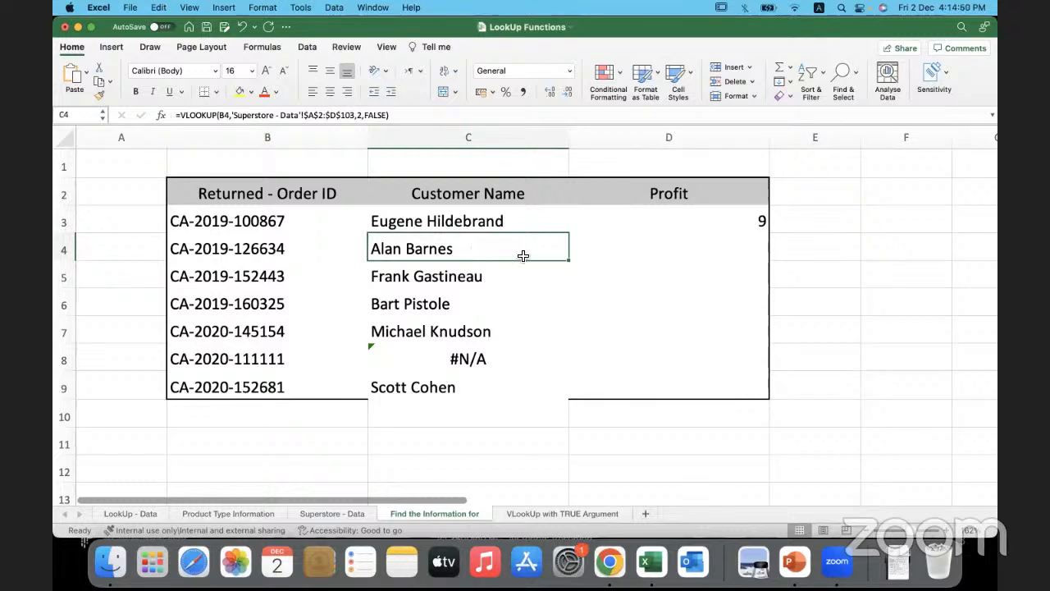
pyautogui.moveTo(517, 249); pyautogui.dragTo(511, 383)
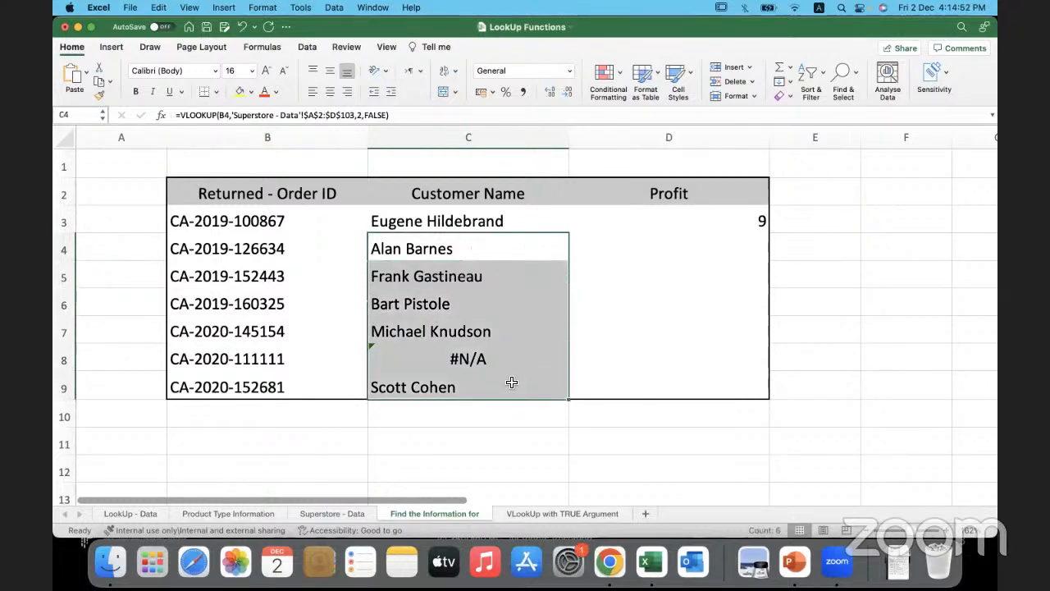
pyautogui.press('Delete')
pyautogui.click(487, 251)
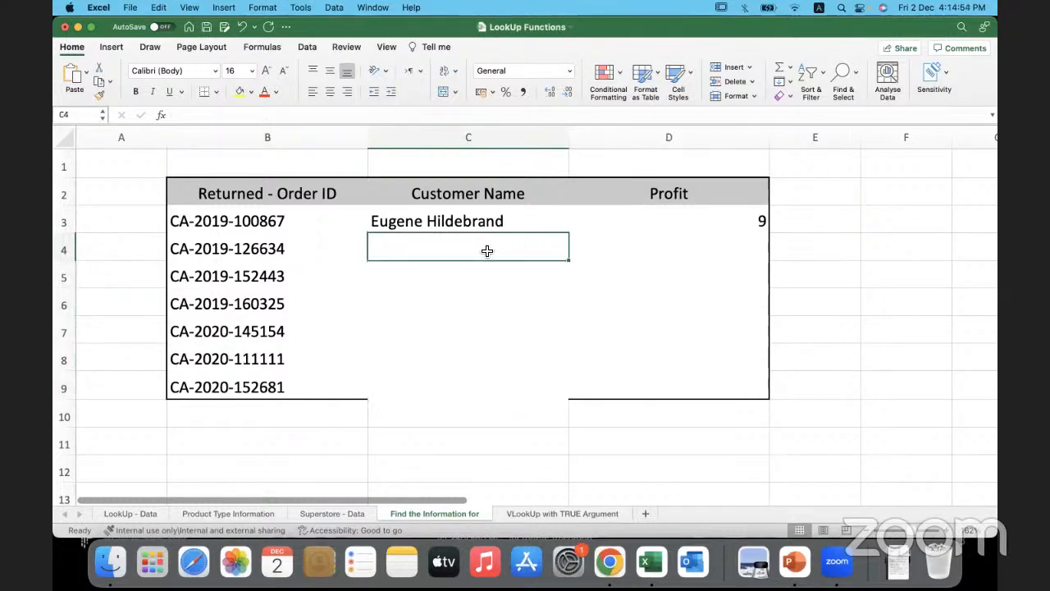
pyautogui.write('=vo')
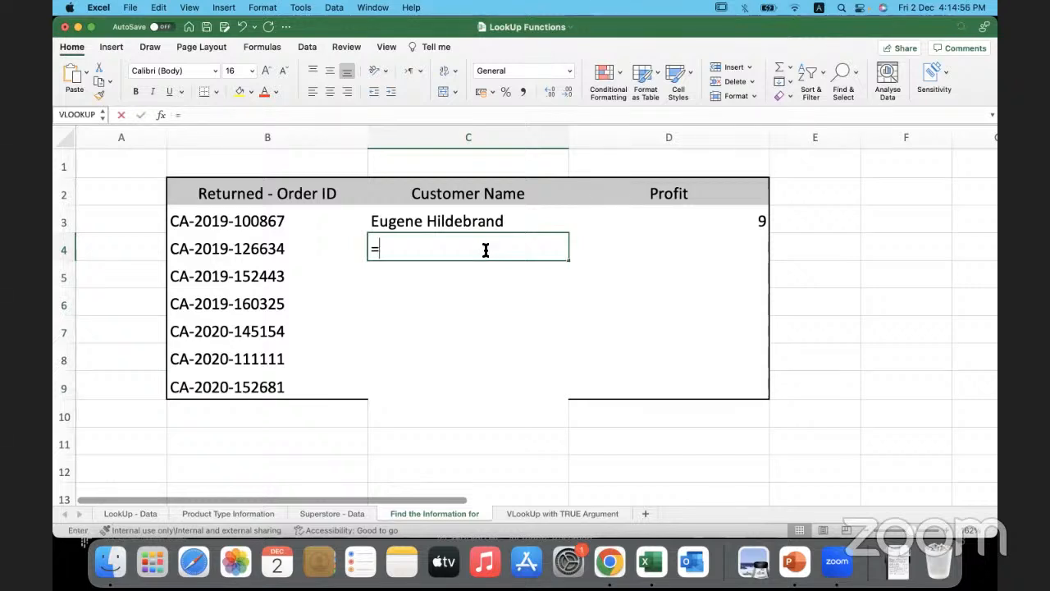
pyautogui.press('BackSpace')
pyautogui.press('BackSpace')
pyautogui.press('BackSpace')
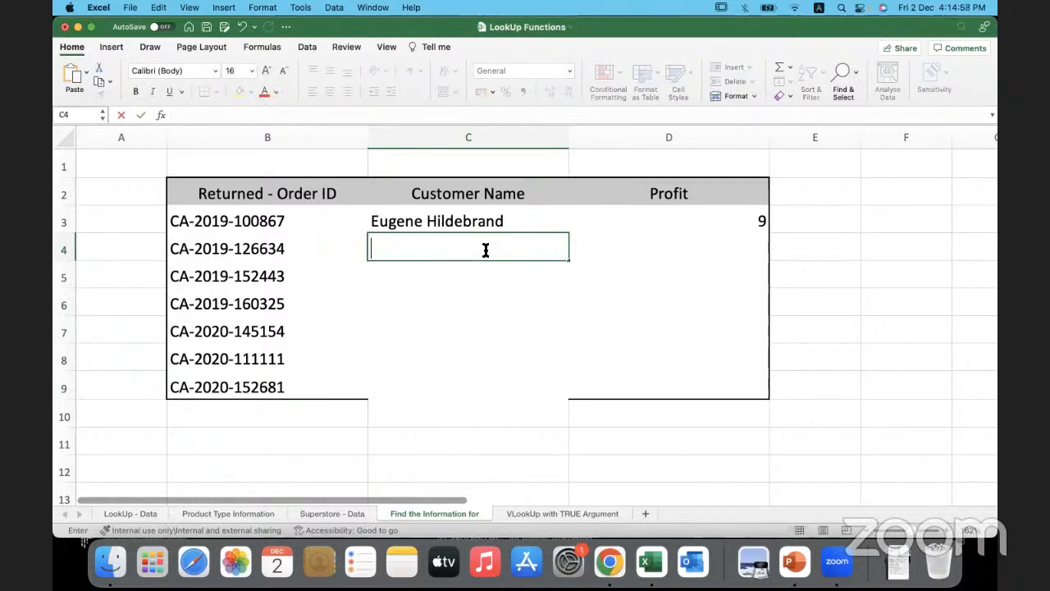
pyautogui.click(419, 310)
# - Find VLOOKUP in the Formula Builder and insert the function into C4
pyautogui.click(423, 245)
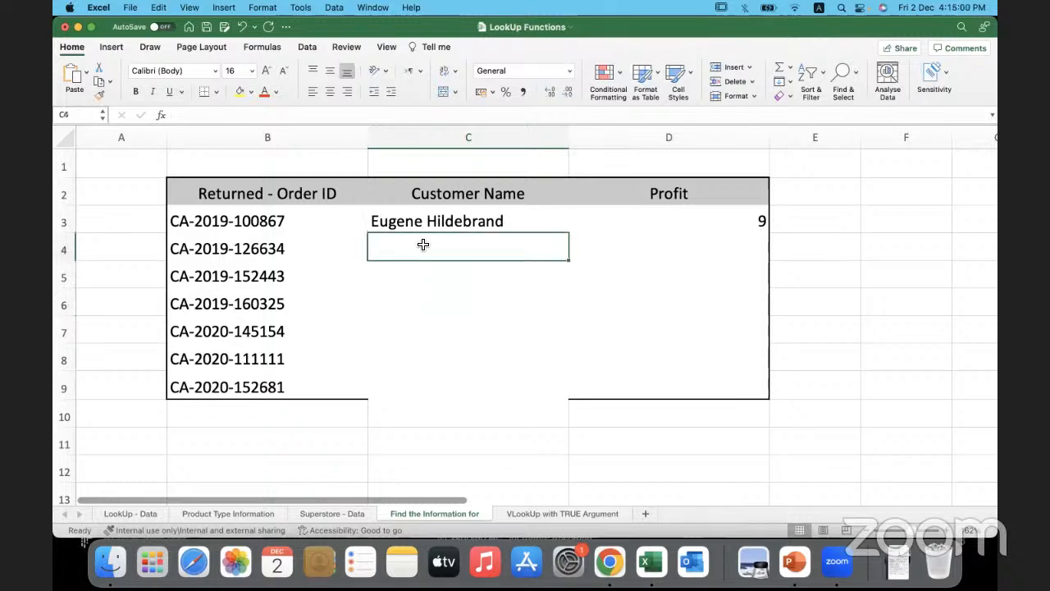
pyautogui.click(263, 48)
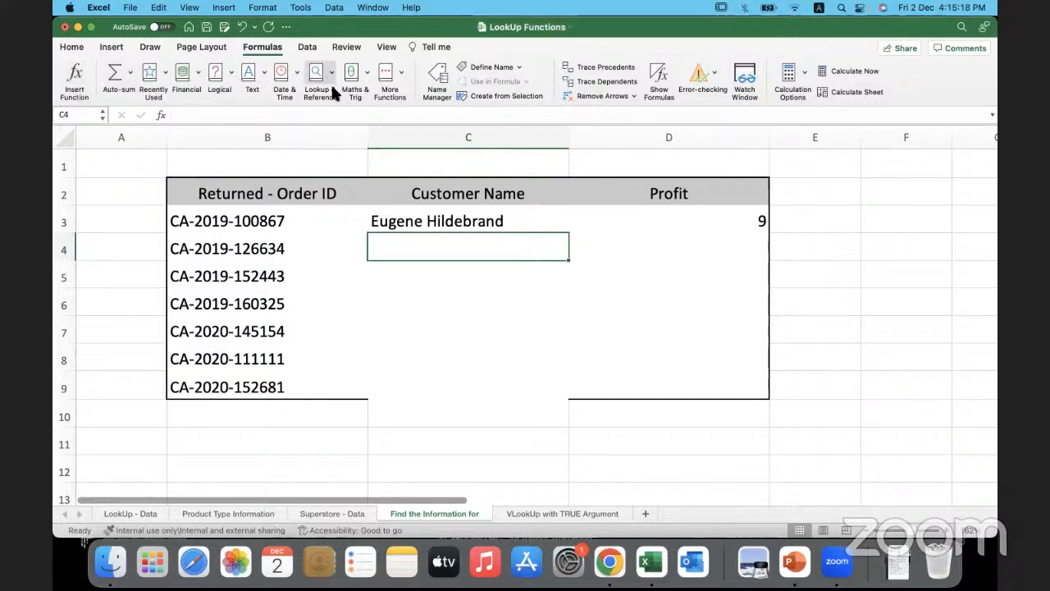
pyautogui.click(79, 65)
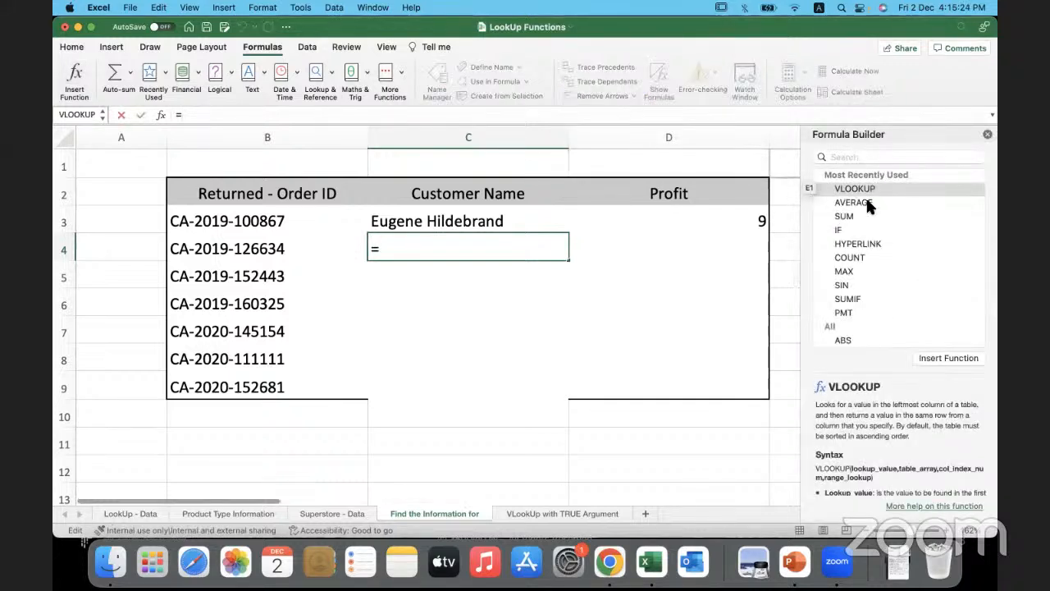
pyautogui.click(855, 157)
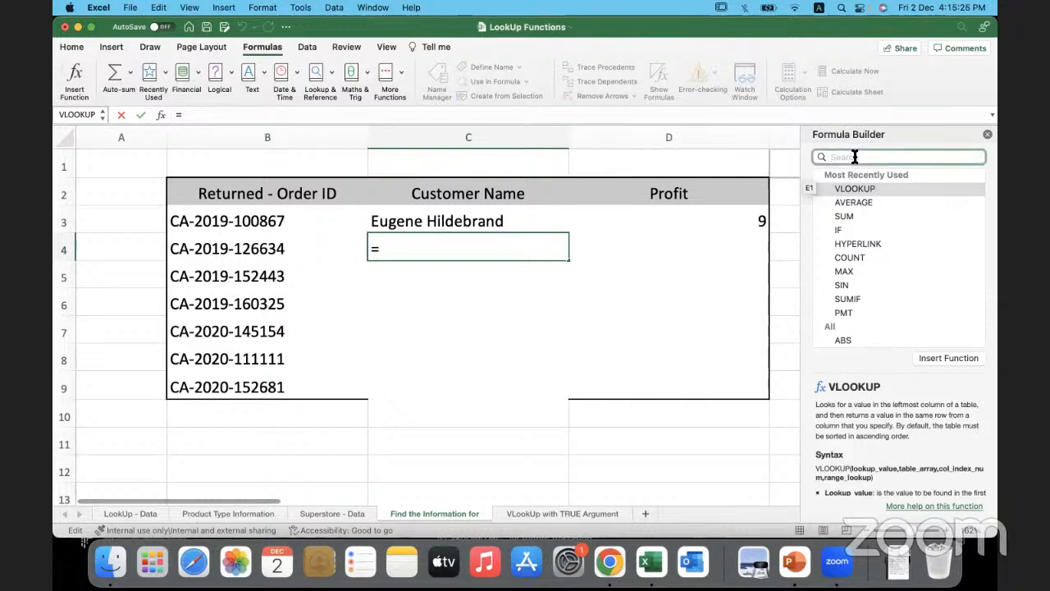
pyautogui.write('vllok')
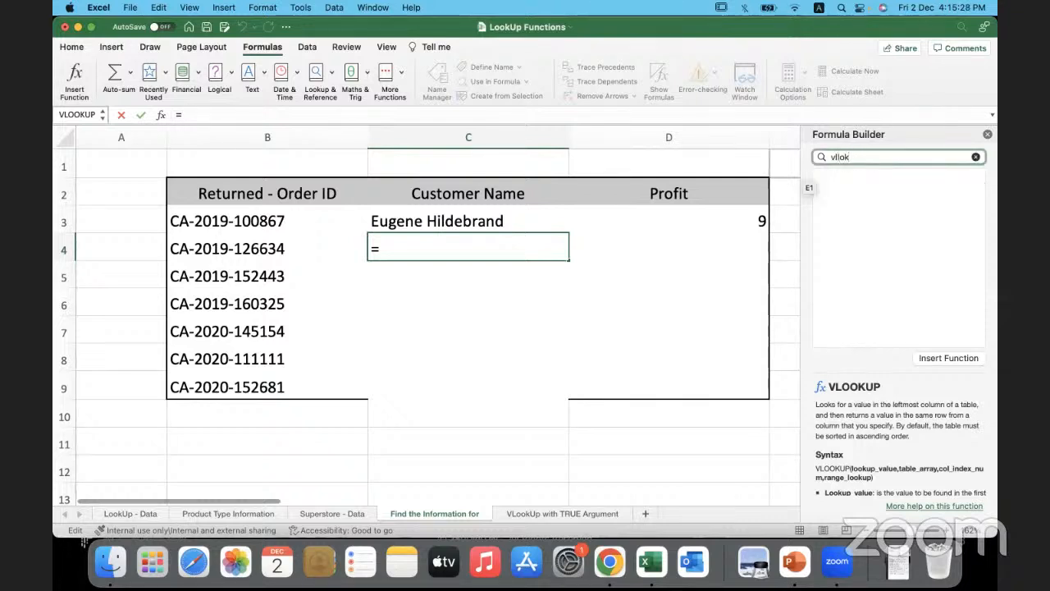
pyautogui.write('oo')
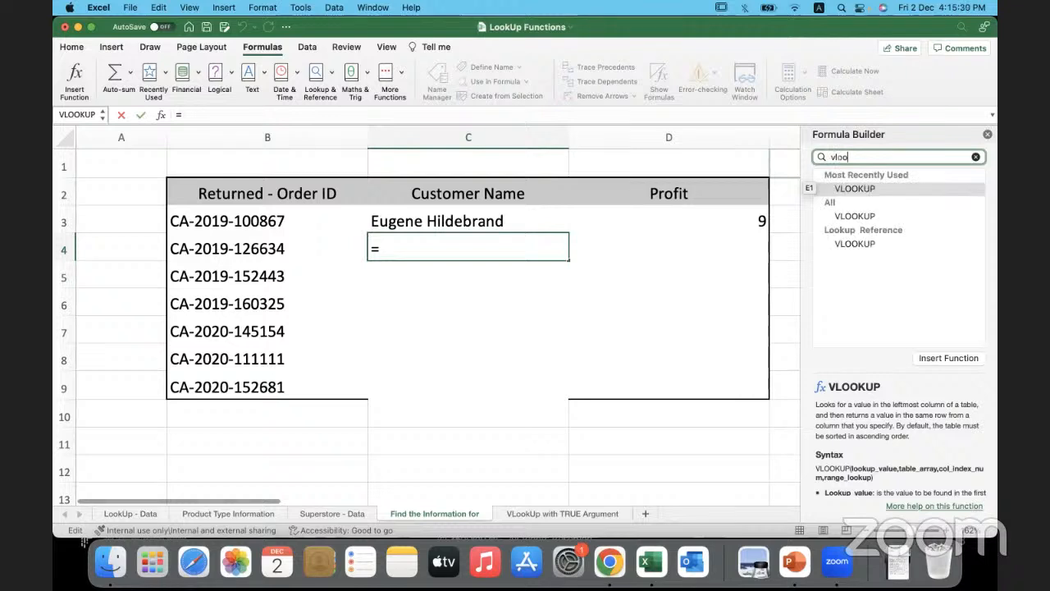
pyautogui.doubleClick(889, 190)
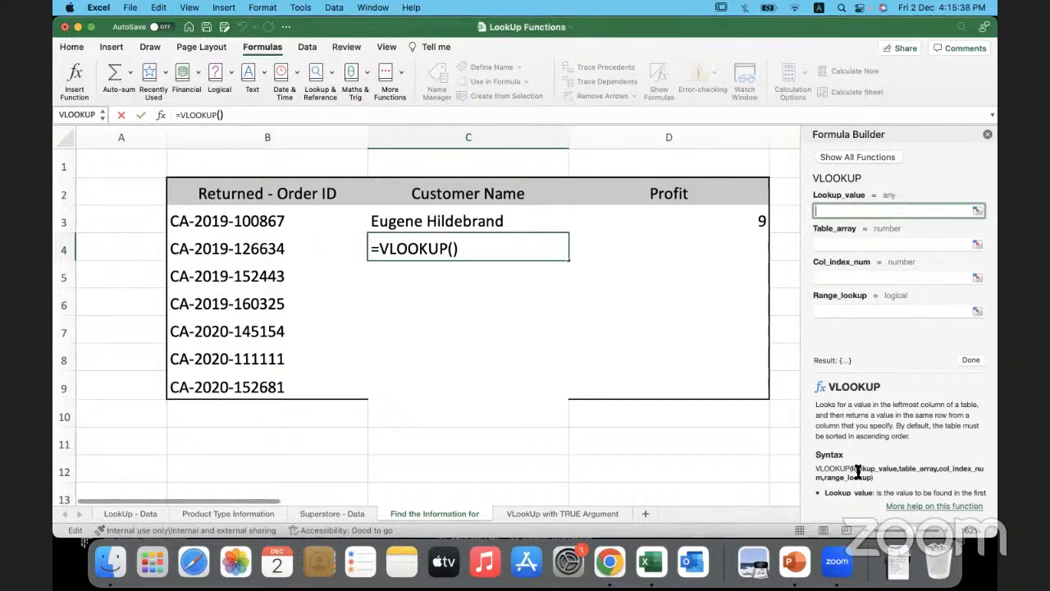
# - Set the C4 VLOOKUP's lookup value to B4 and its table array to A2:D103 on the Superstore - Data sheet
pyautogui.moveTo(878, 481); pyautogui.dragTo(813, 472)
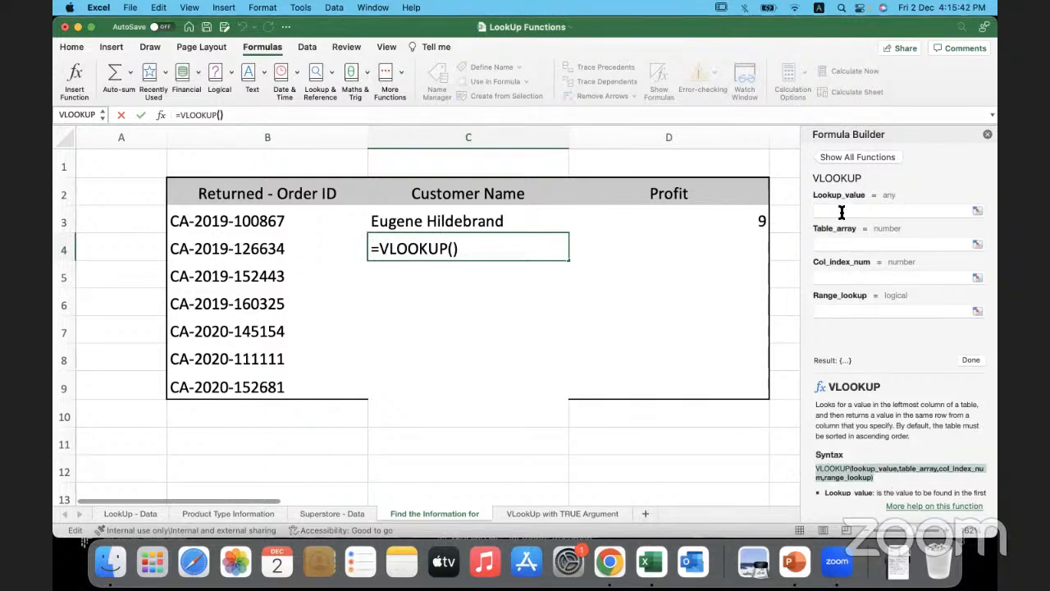
pyautogui.click(909, 211)
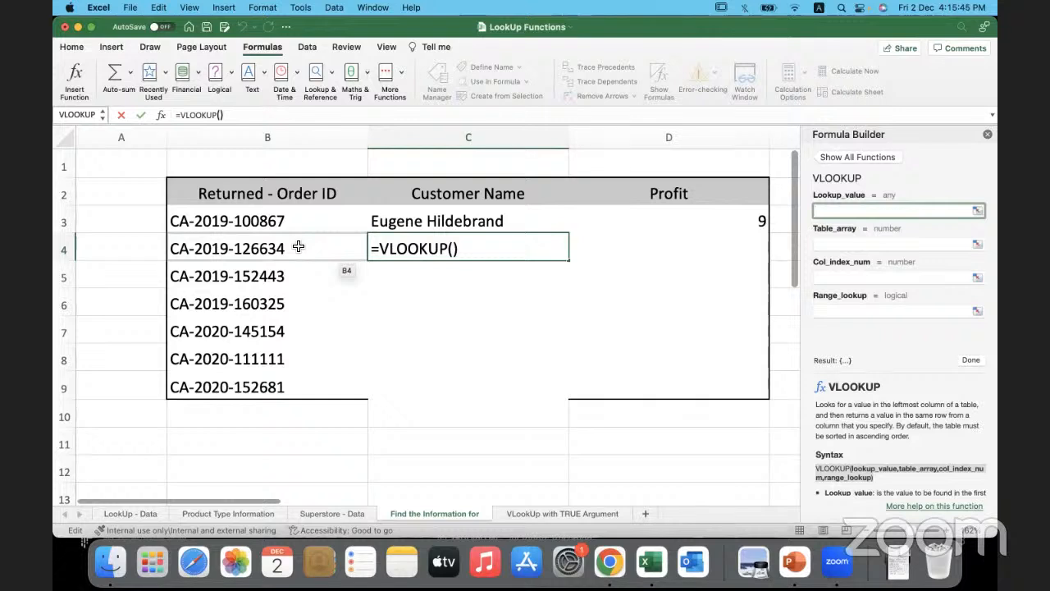
pyautogui.click(298, 246)
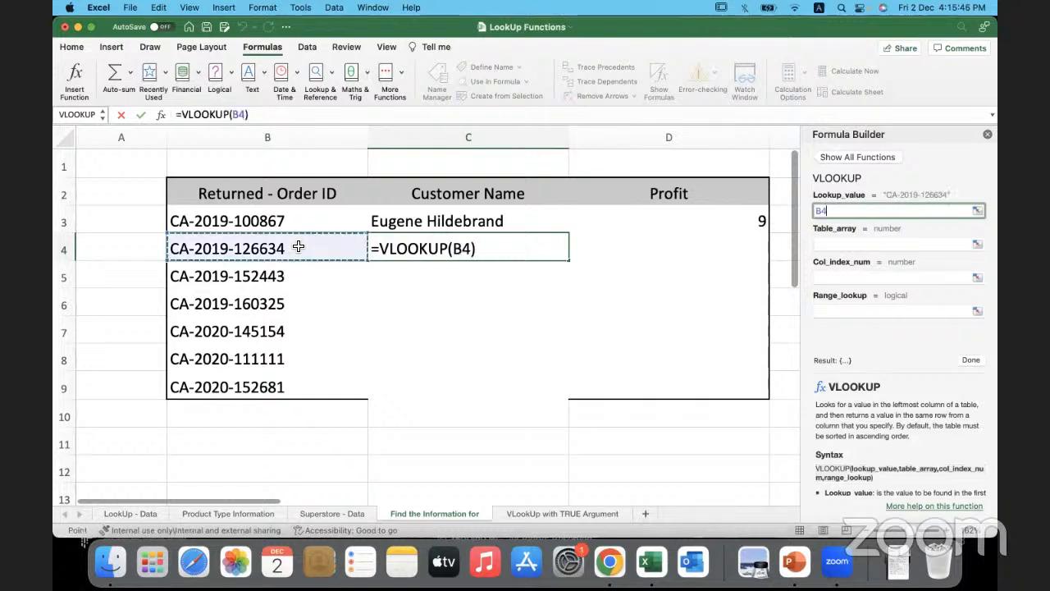
pyautogui.click(836, 244)
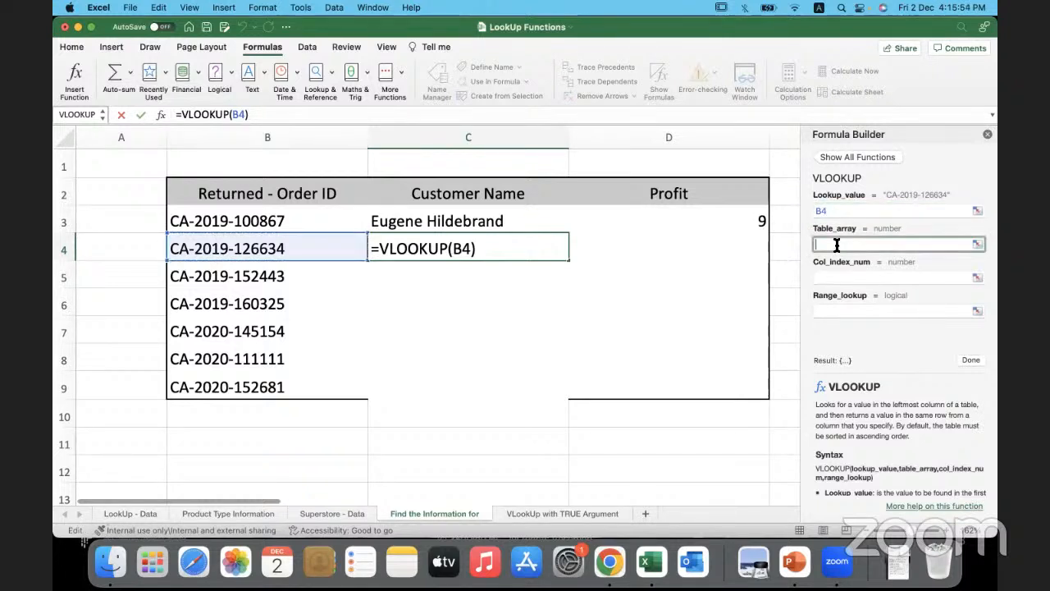
pyautogui.click(324, 510)
pyautogui.click(122, 174)
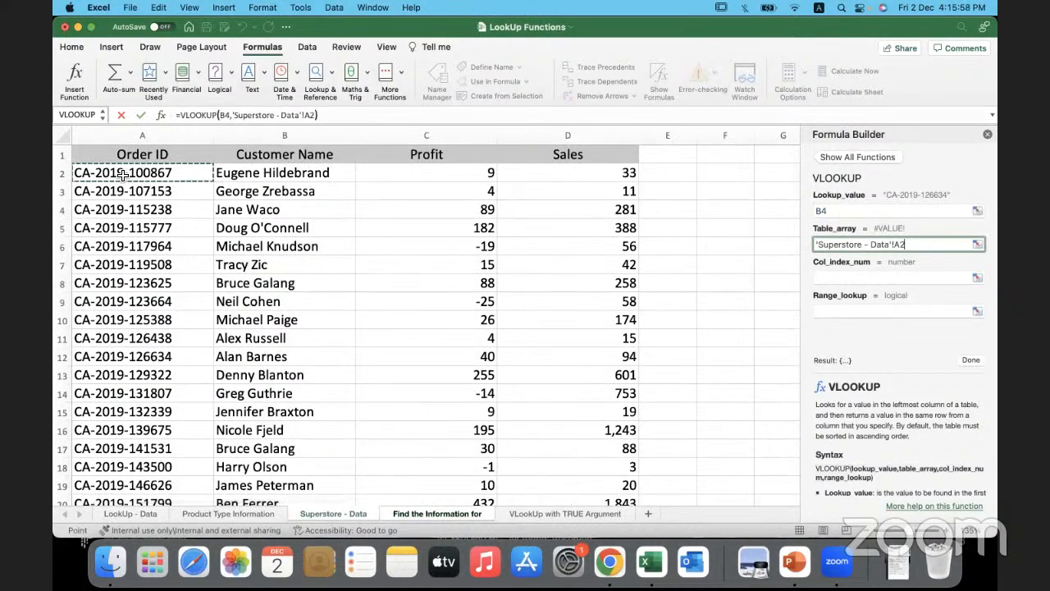
pyautogui.press('super+shift+Right')
pyautogui.press('super+shift+Down')
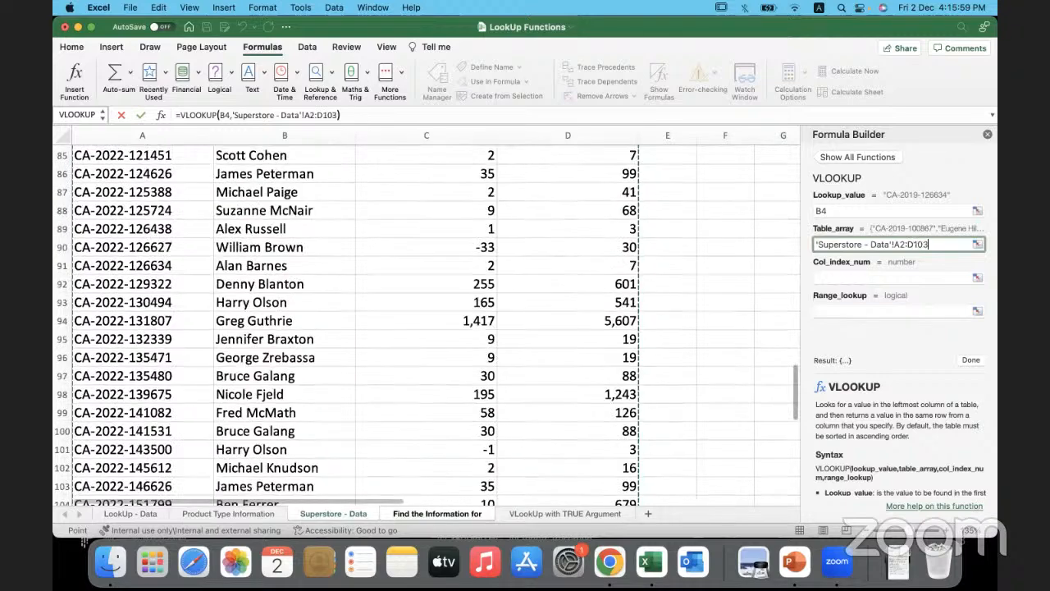
pyautogui.scroll(15, 339, 192)
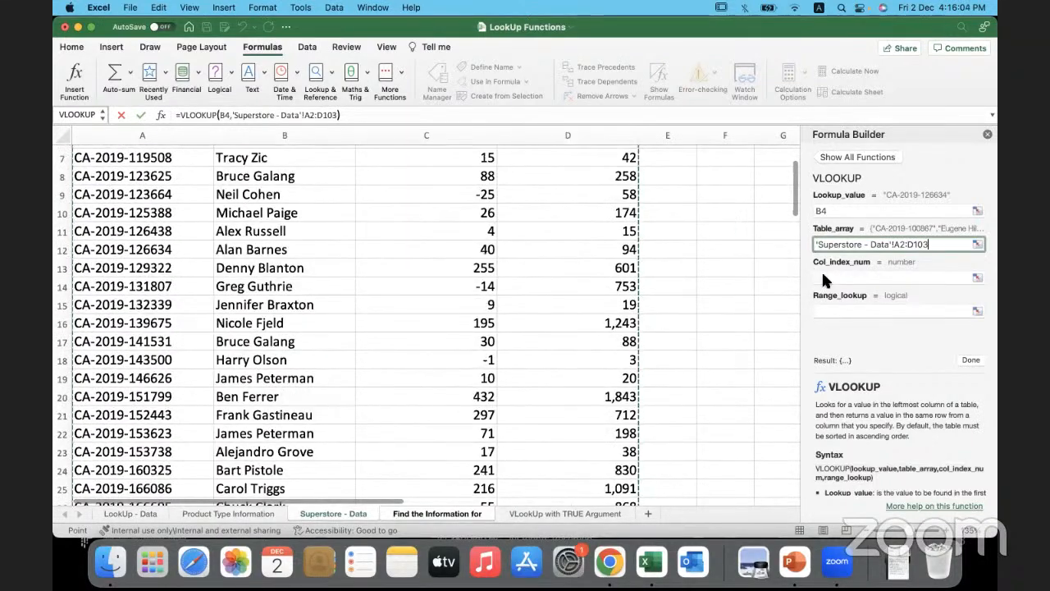
# - Set the column index to 2 and the range lookup to 0, and complete the Customer Name formula in C4
pyautogui.click(823, 276)
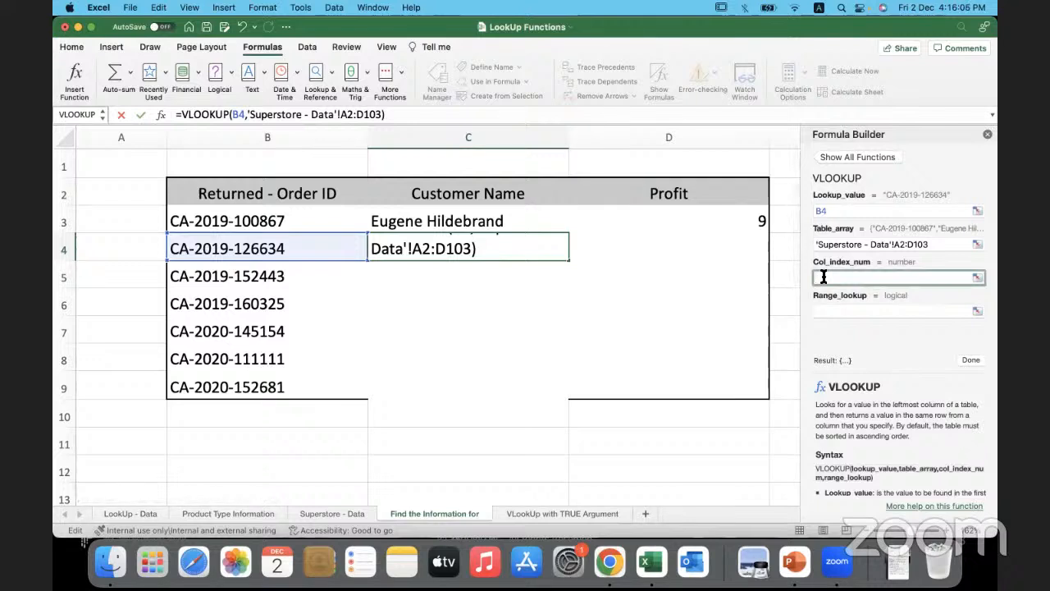
pyautogui.write('2')
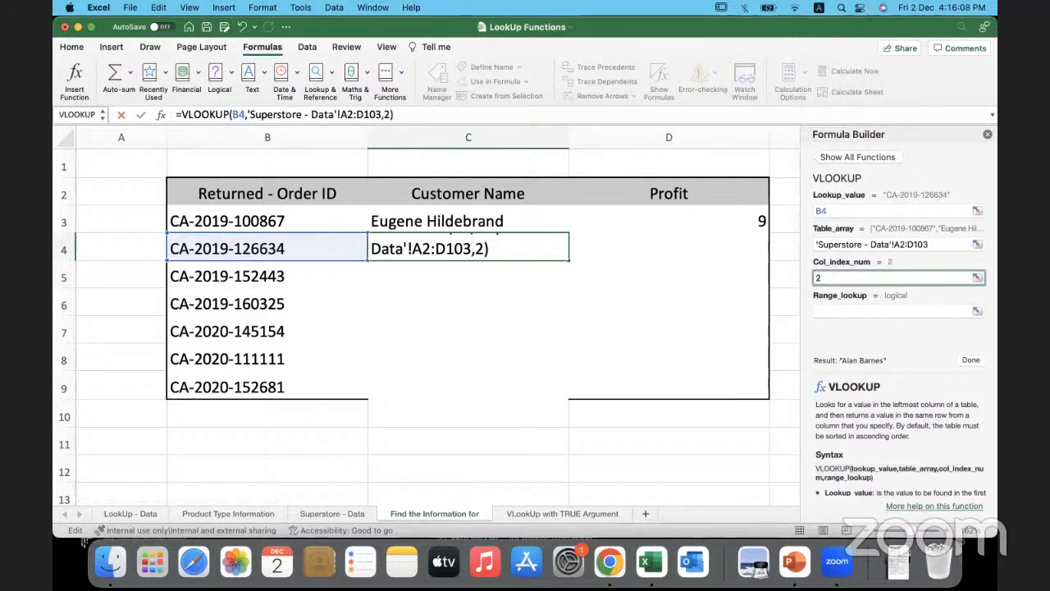
pyautogui.click(828, 313)
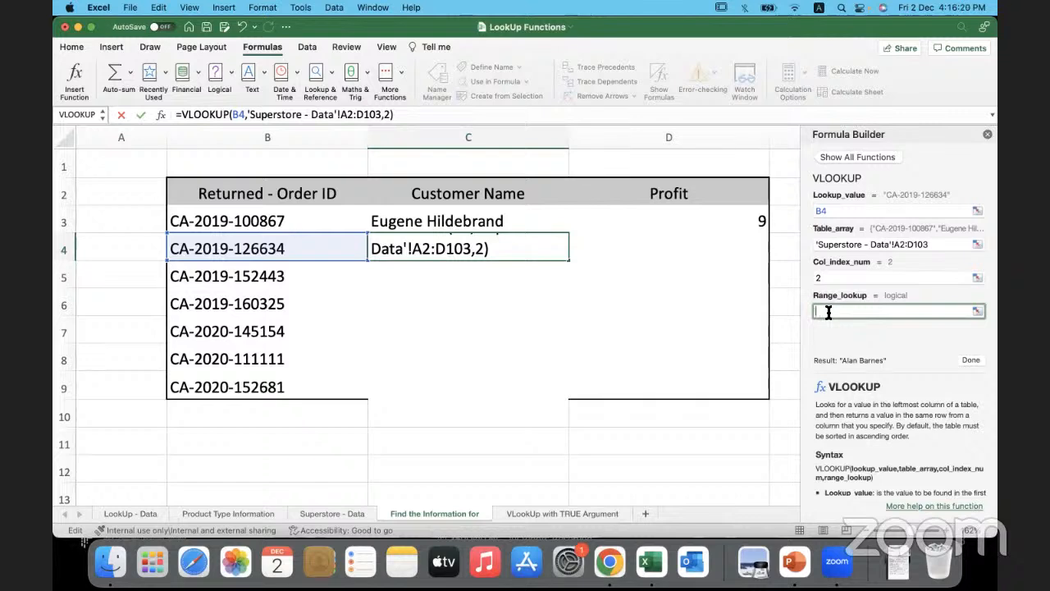
pyautogui.write('false')
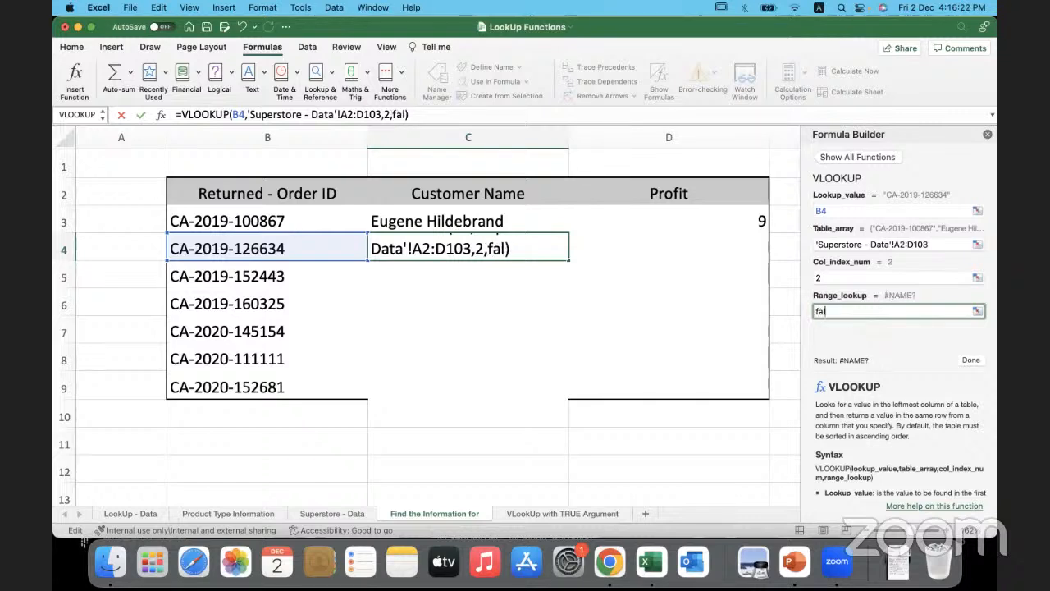
pyautogui.press('BackSpace')
pyautogui.press('BackSpace')
pyautogui.press('BackSpace')
pyautogui.press('BackSpace')
pyautogui.press('BackSpace')
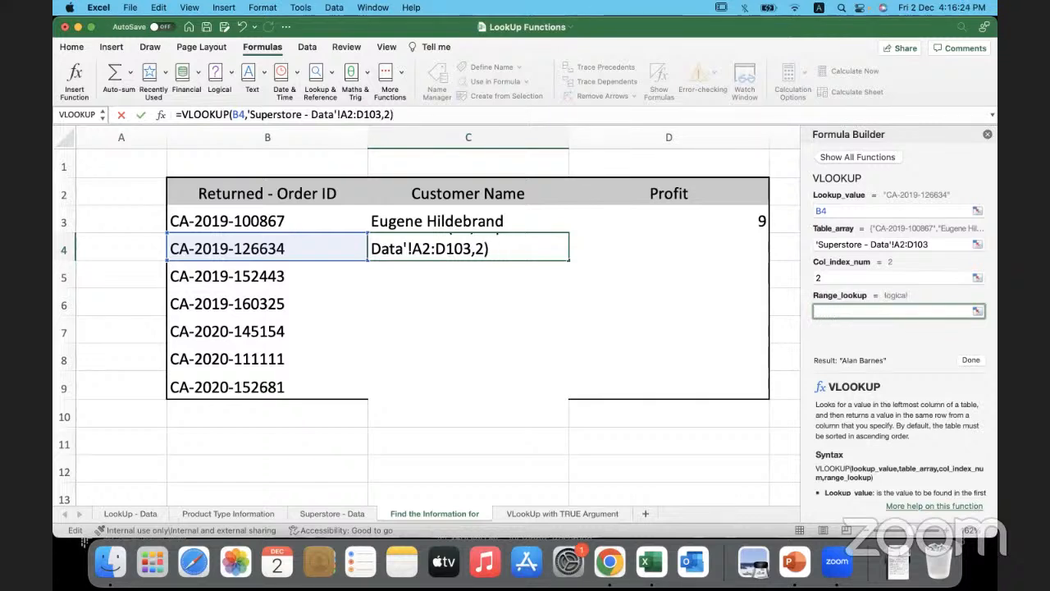
pyautogui.write('0')
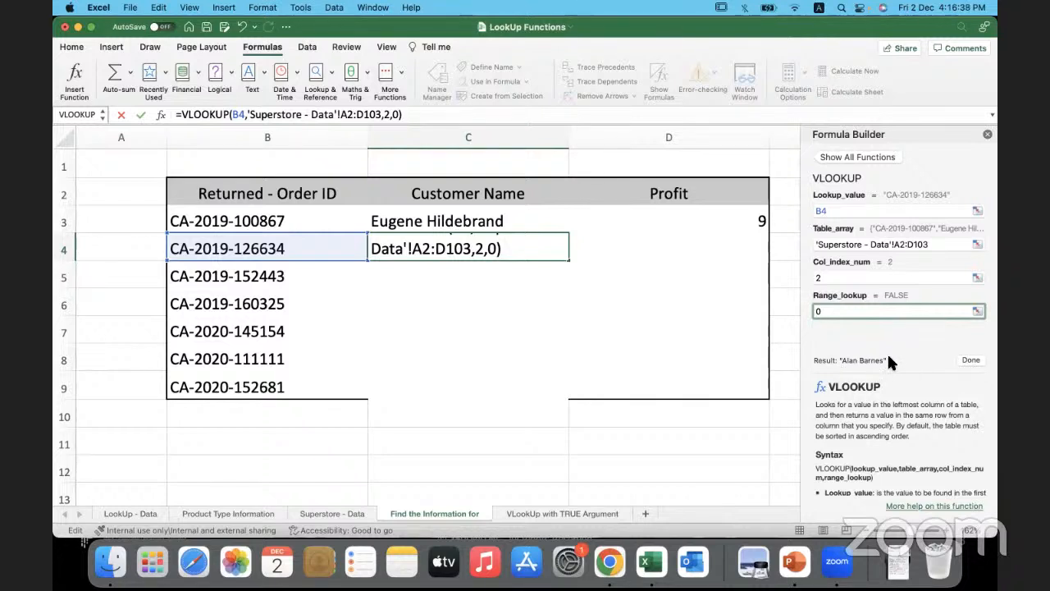
pyautogui.click(970, 360)
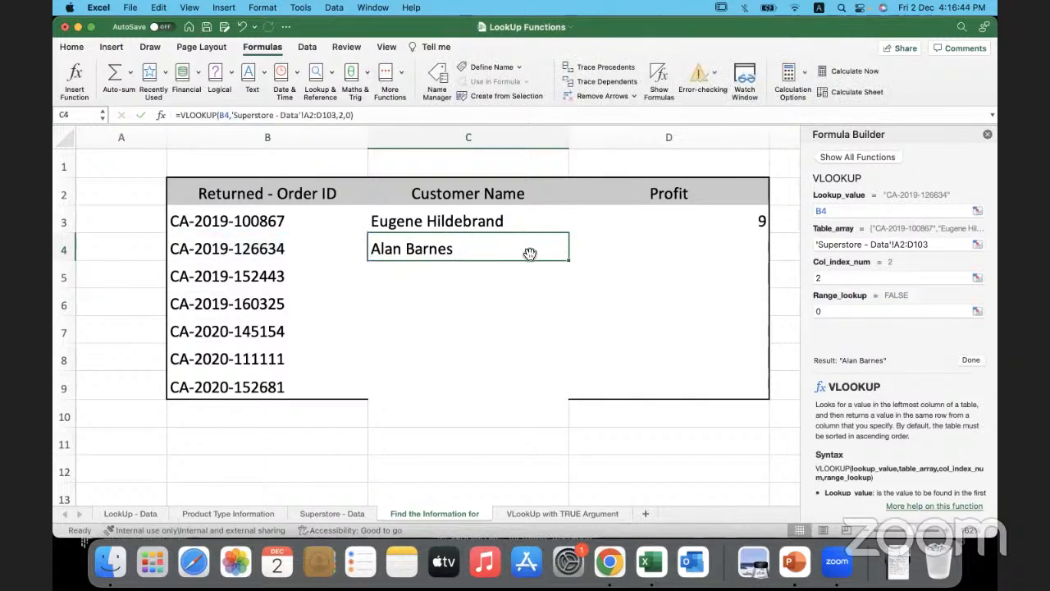
# - Insert VLOOKUP into D4 with the Formula Builder and set its lookup value to B4
pyautogui.click(612, 252)
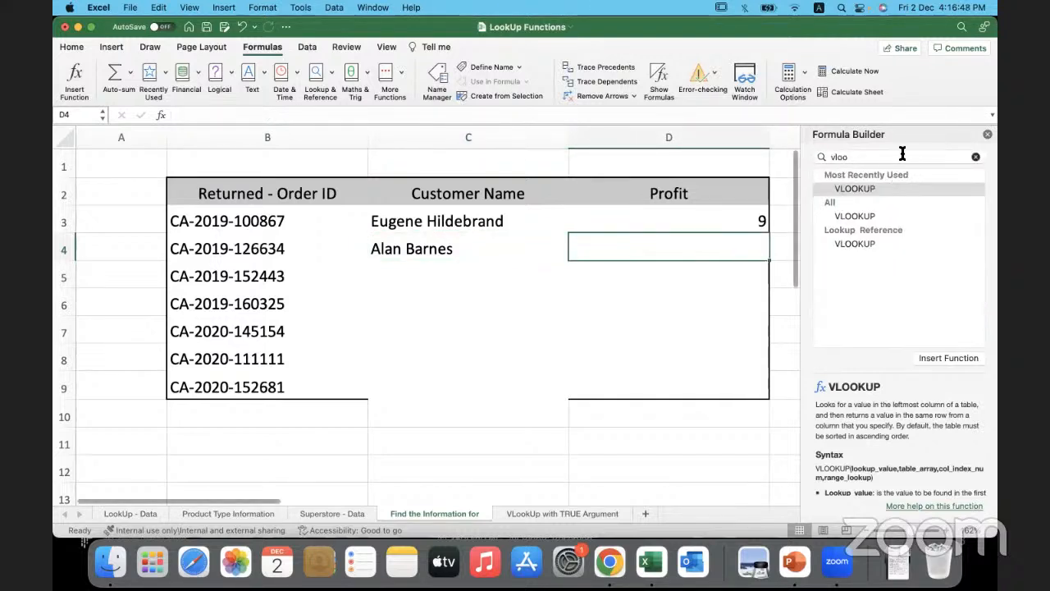
pyautogui.click(988, 136)
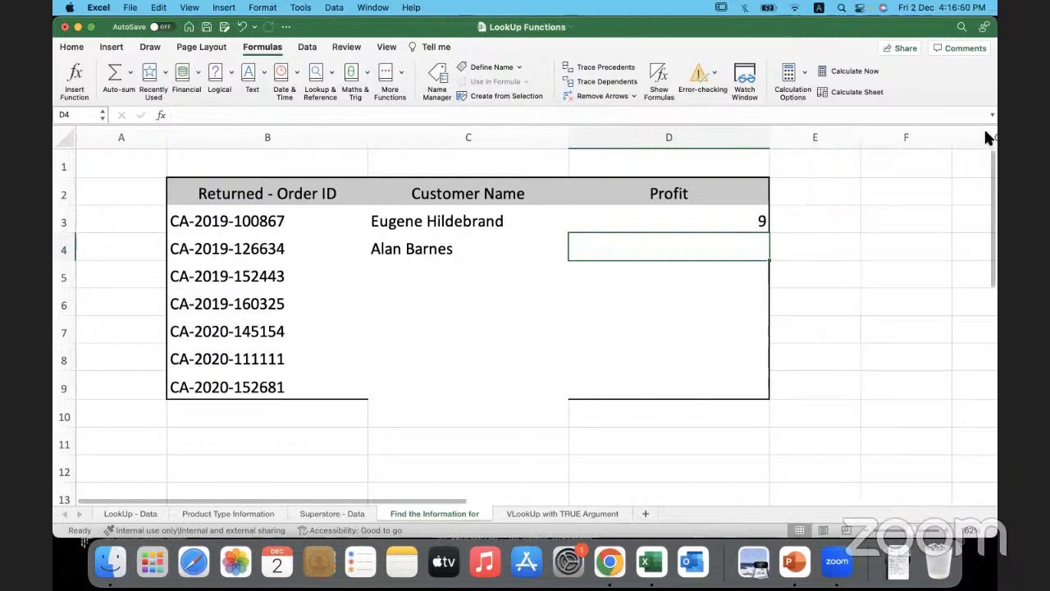
pyautogui.click(75, 82)
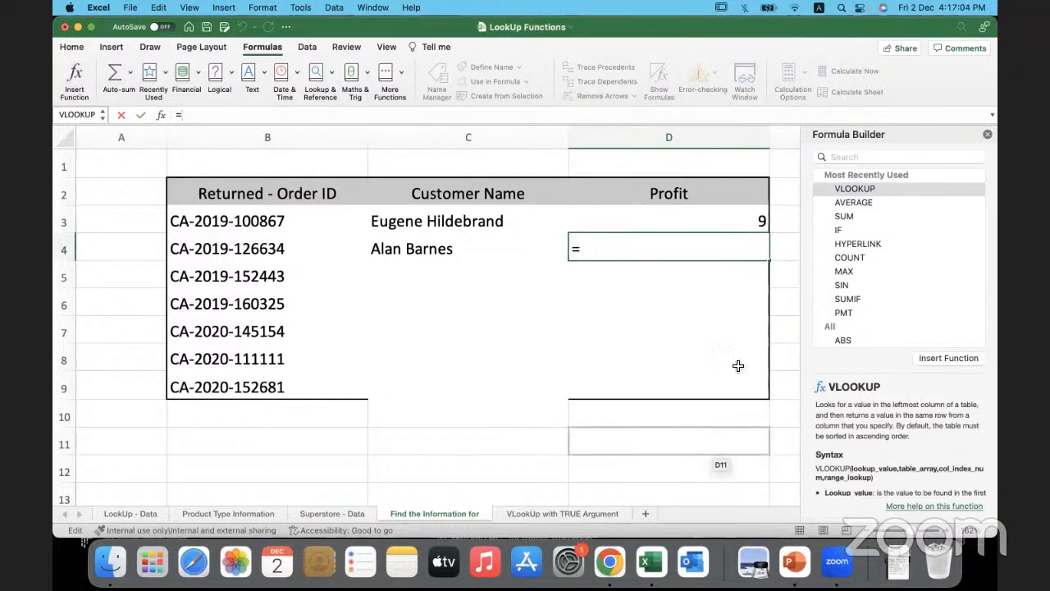
pyautogui.doubleClick(873, 188)
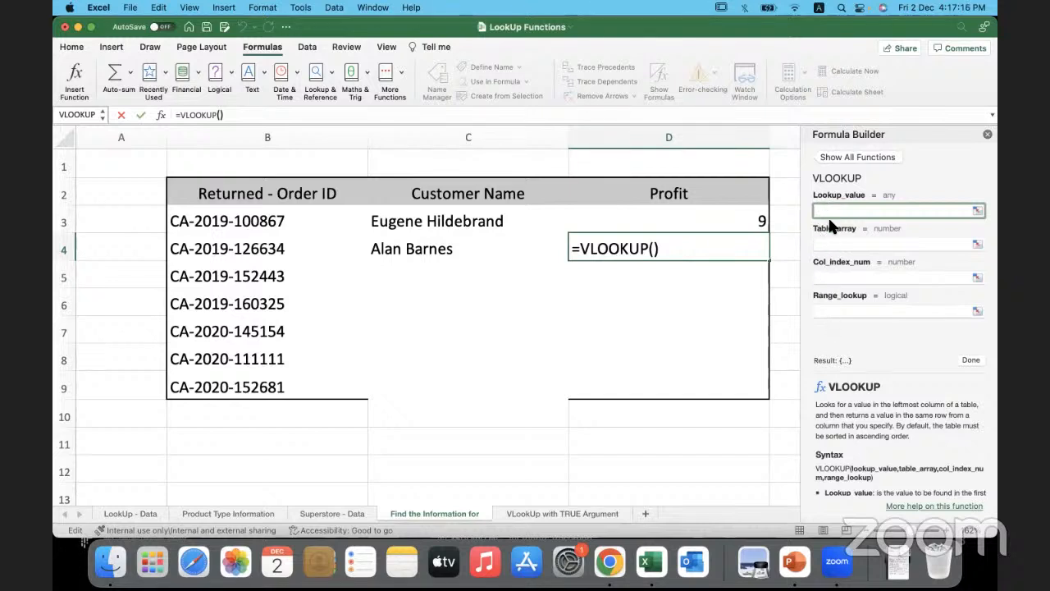
pyautogui.click(249, 256)
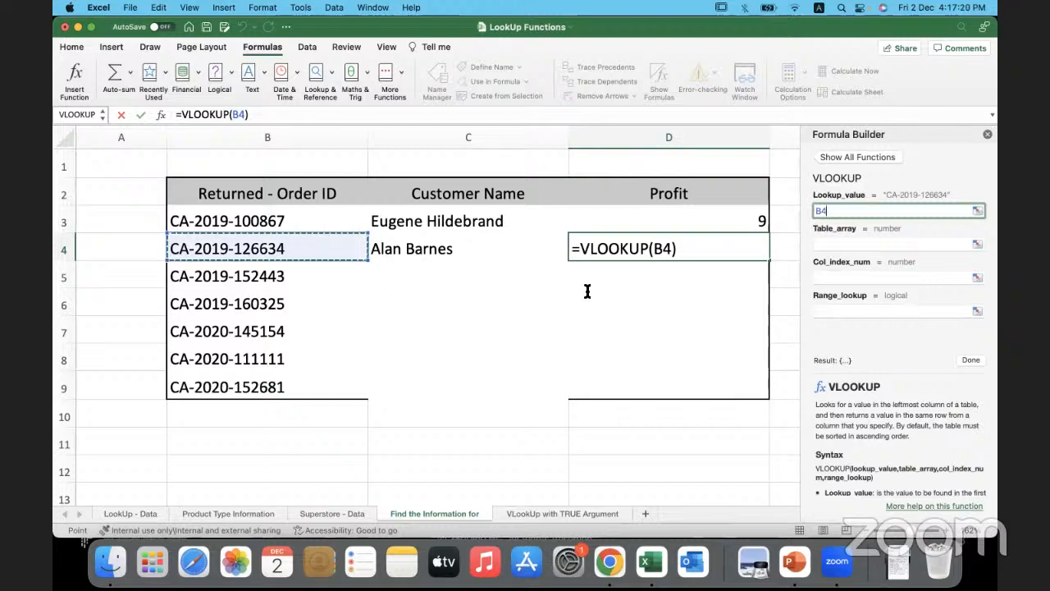
# - Set the table array of the D4 VLOOKUP to A2:D103 on the Superstore - Data sheet
pyautogui.click(821, 244)
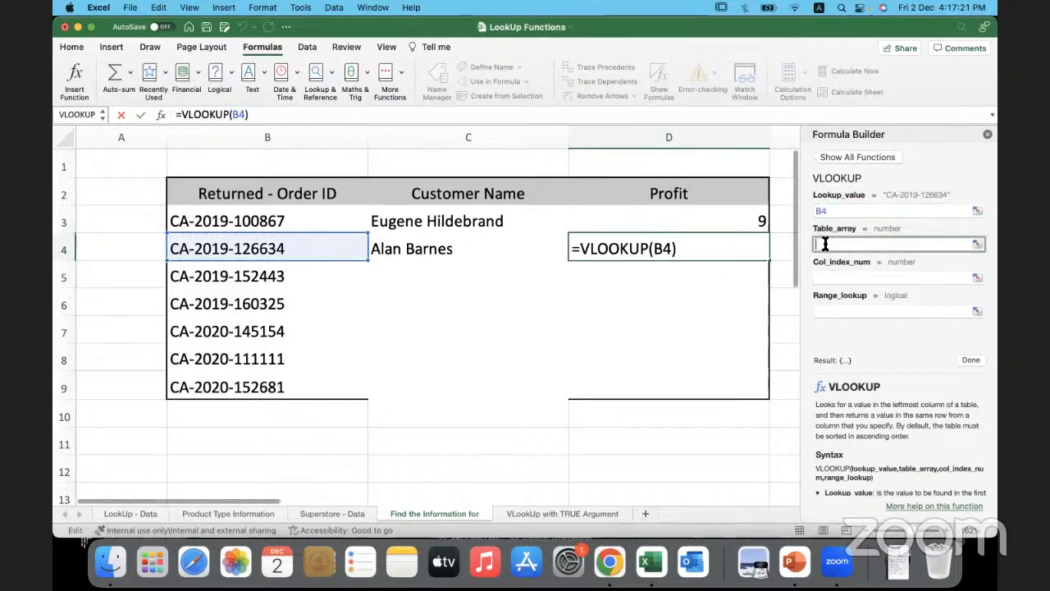
pyautogui.click(350, 507)
pyautogui.scroll(5, 214, 246)
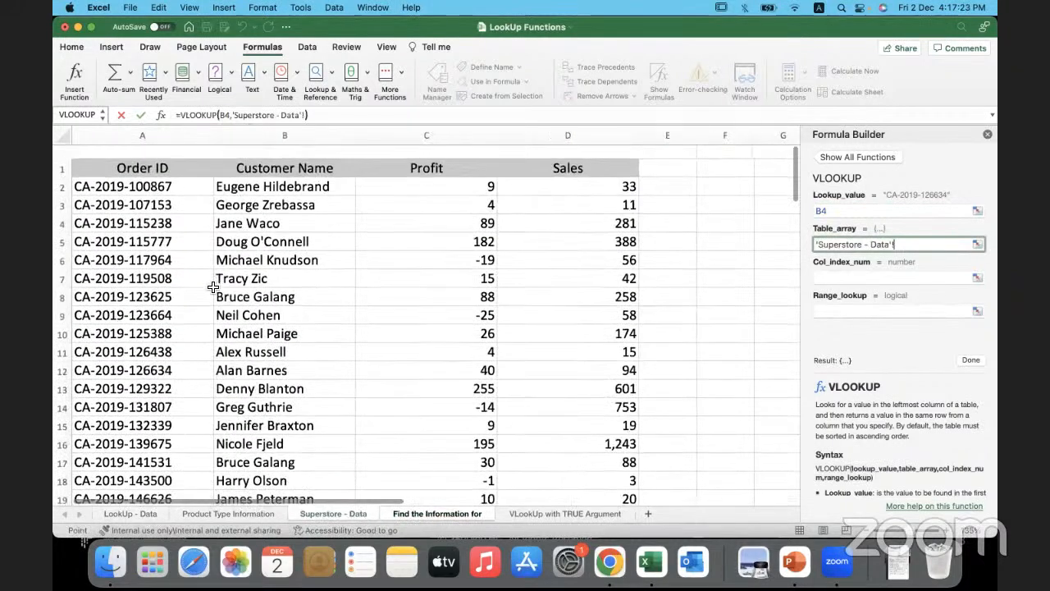
pyautogui.click(171, 168)
pyautogui.write(':D2')
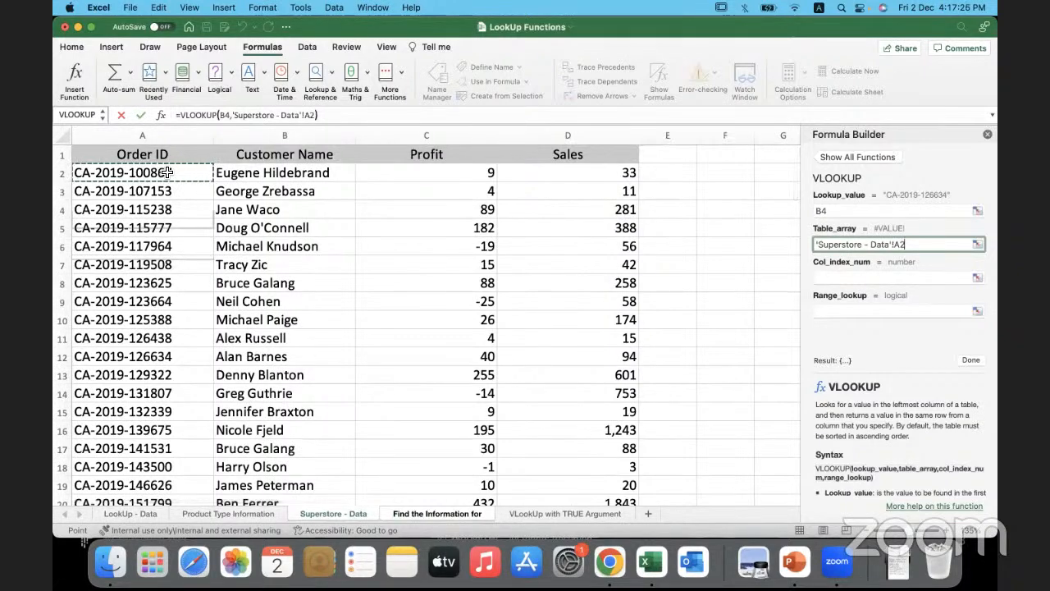
pyautogui.press('super+shift+Down')
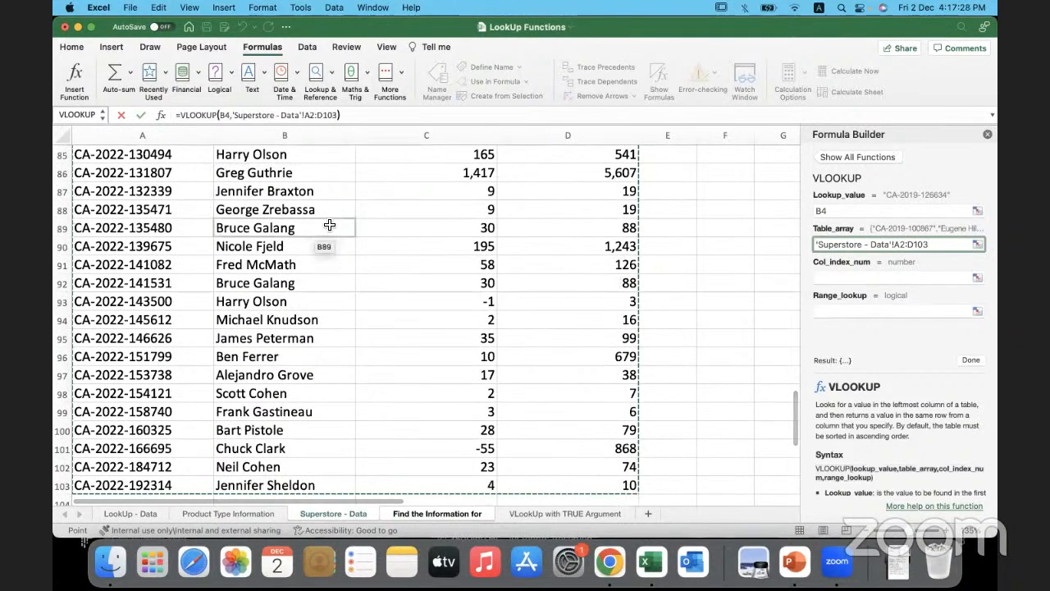
pyautogui.scroll(15, 337, 226)
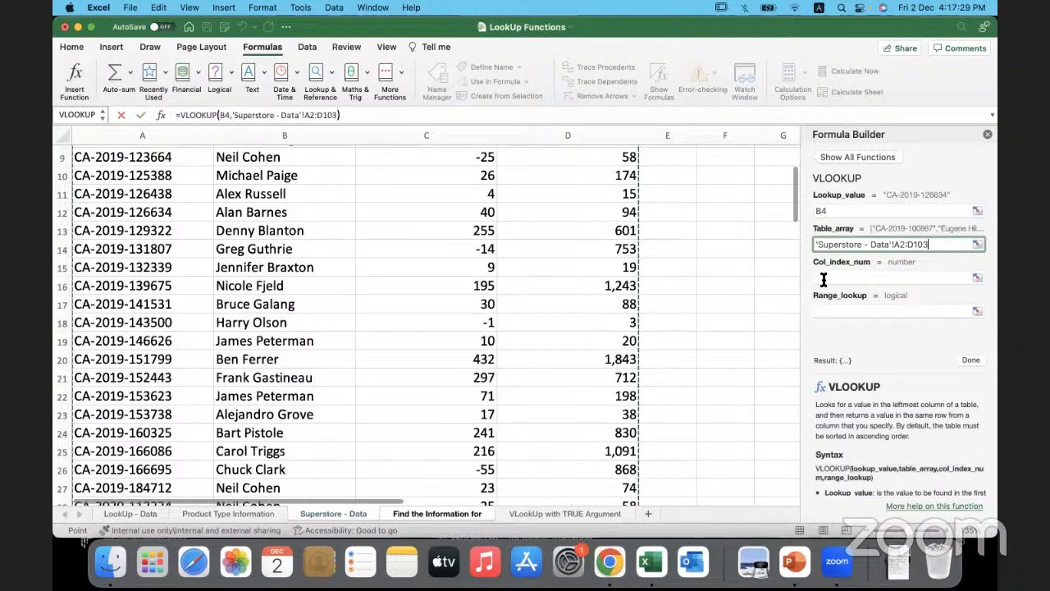
# - Set the column index to 3 and the range lookup to 0, and complete the Profit formula in D4
pyautogui.click(823, 279)
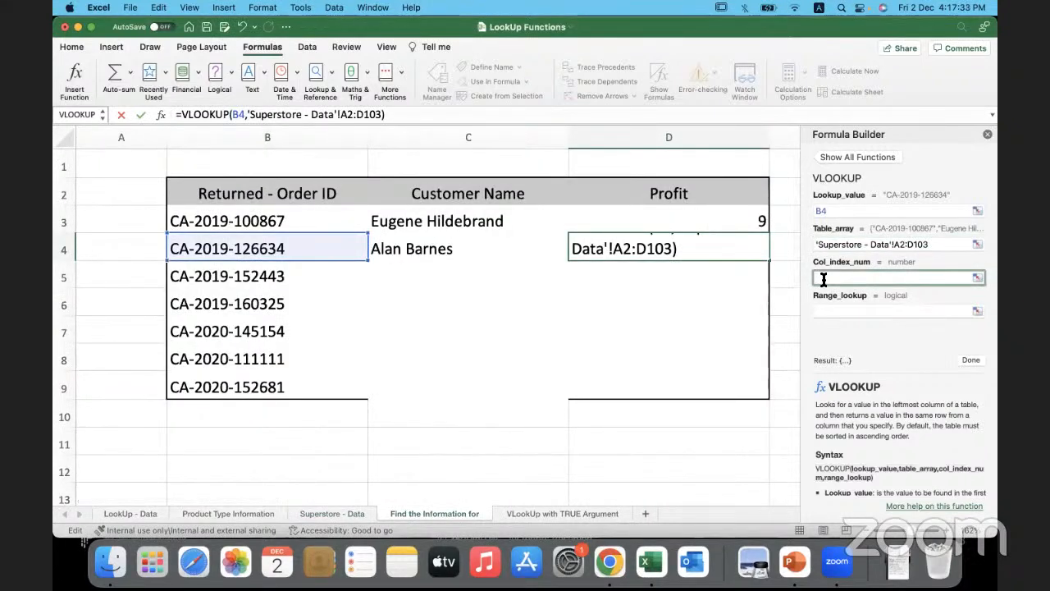
pyautogui.write('3')
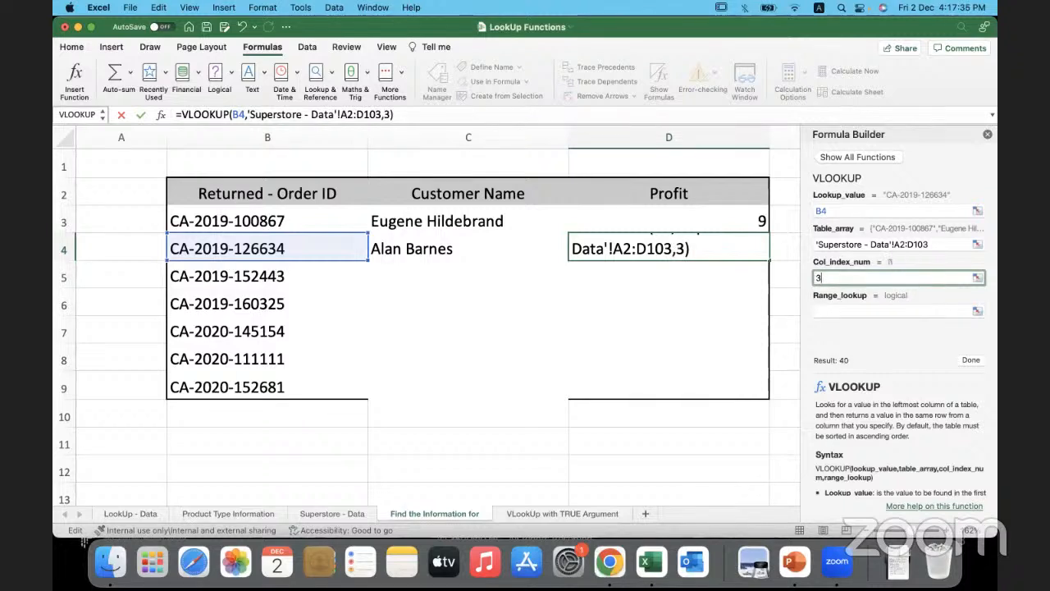
pyautogui.click(823, 311)
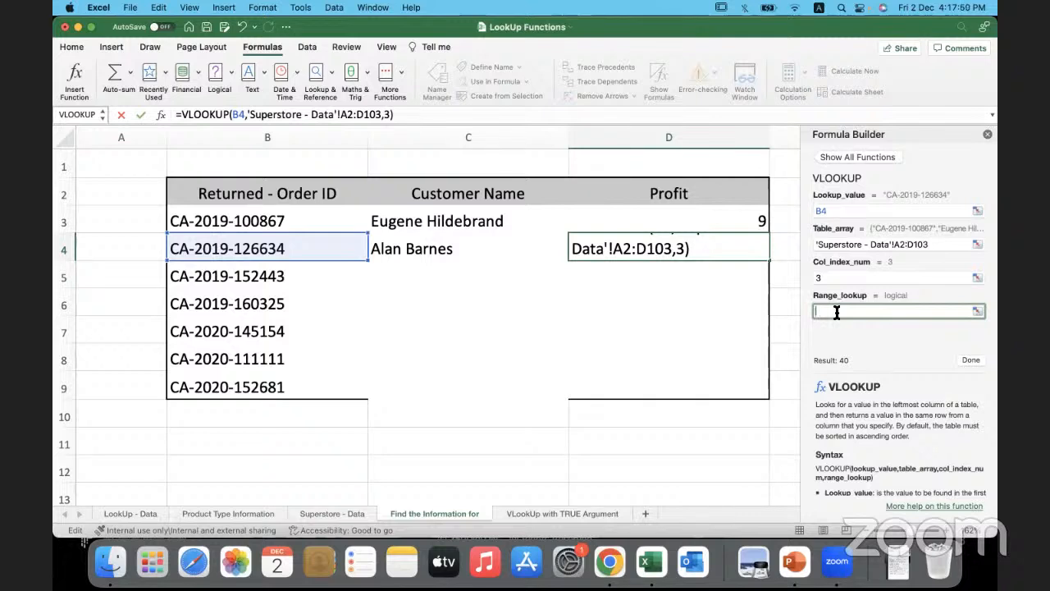
pyautogui.write('0')
pyautogui.click(970, 361)
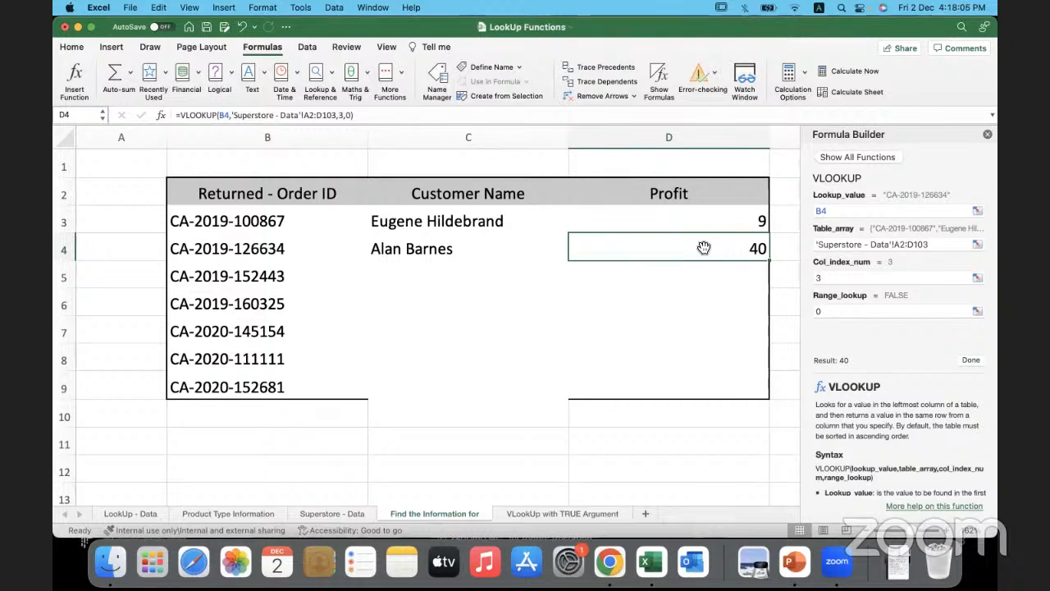
pyautogui.click(625, 422)
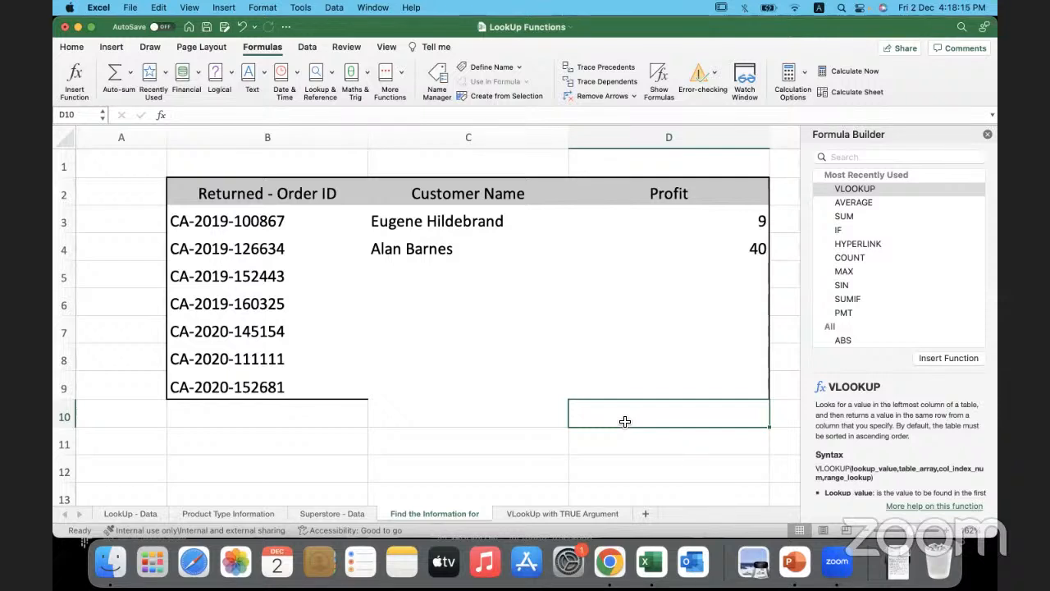
pyautogui.click(214, 116)
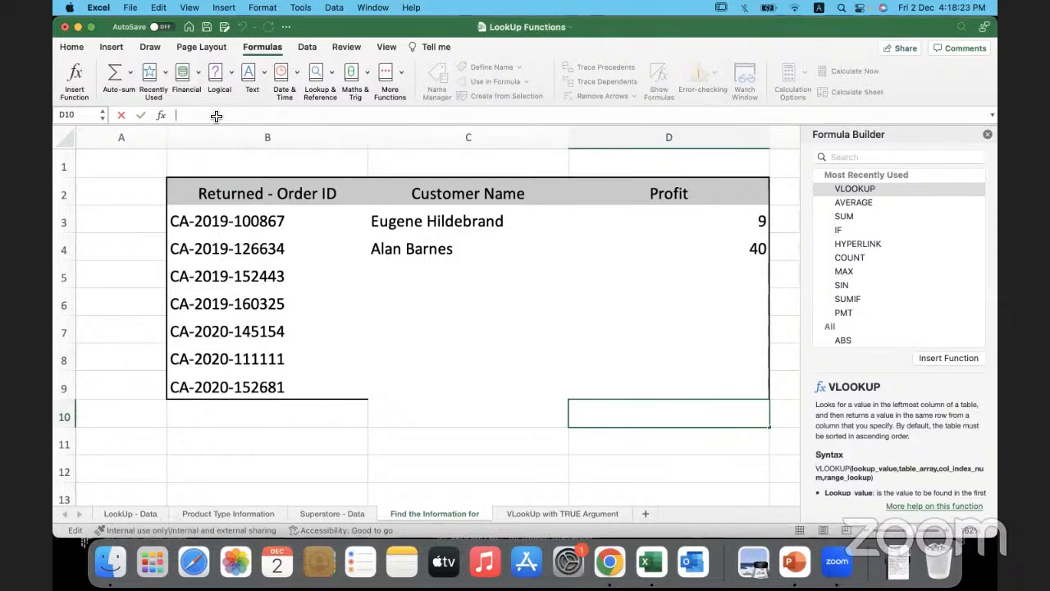
pyautogui.write('=')
pyautogui.click(472, 256)
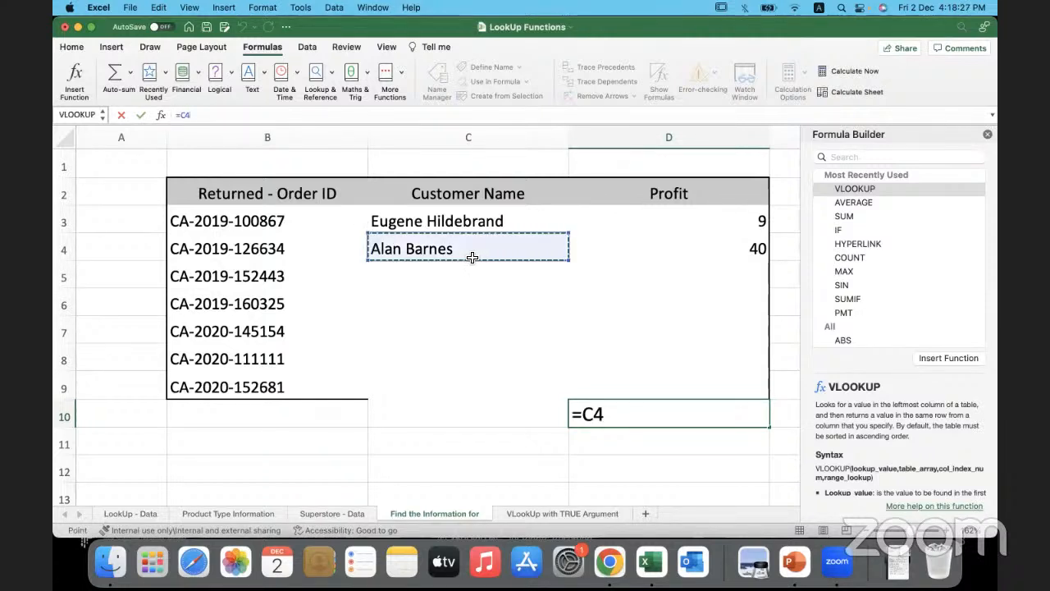
pyautogui.press('Escape')
# - Close the Formula Builder and make the table array in D3's Profit VLOOKUP absolute as $A$2:$D$103
pyautogui.click(987, 134)
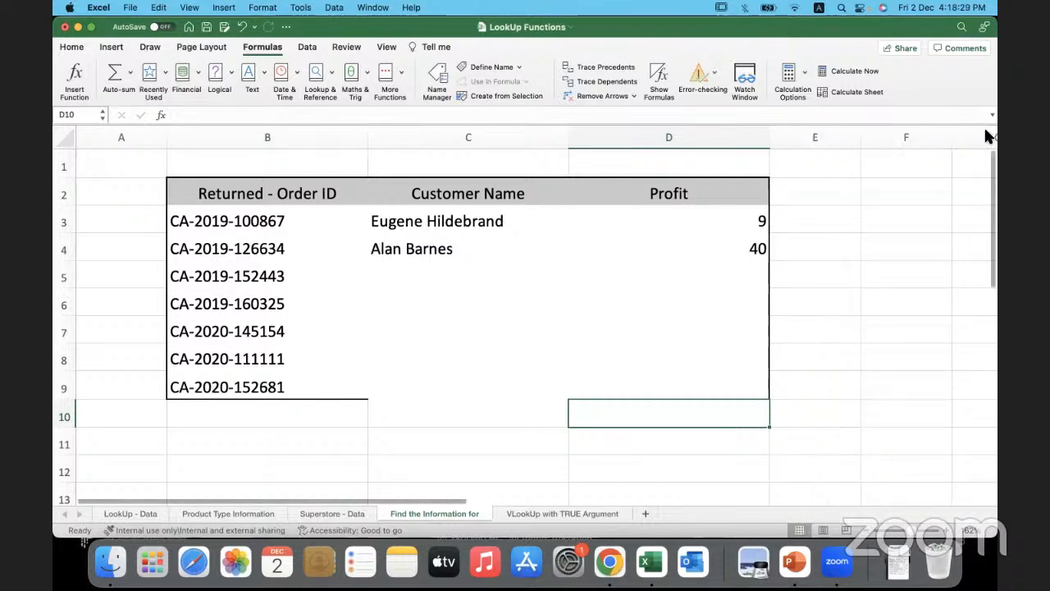
pyautogui.click(522, 228)
pyautogui.press('super+c')
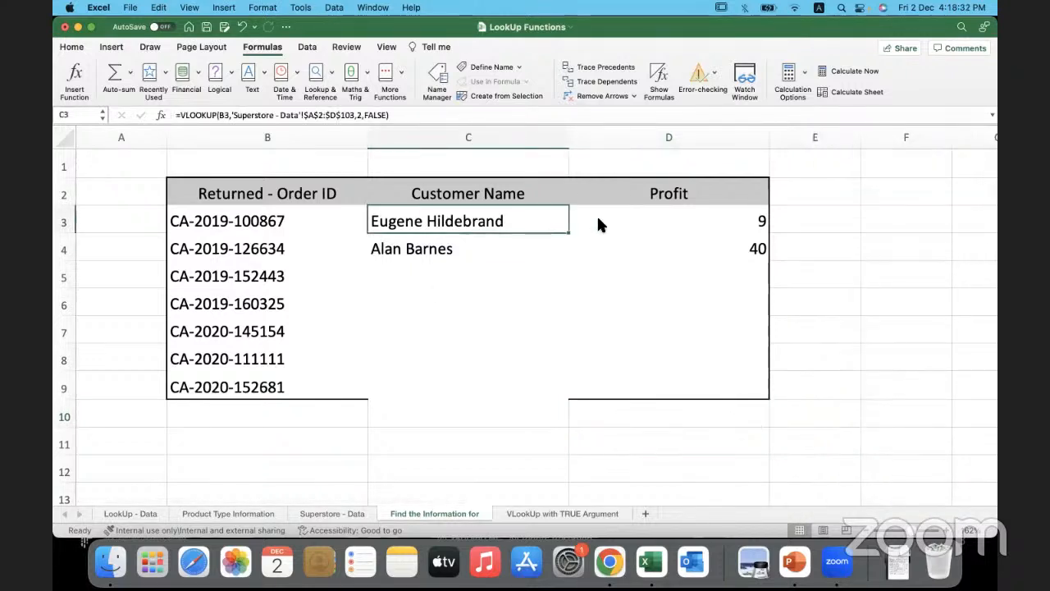
pyautogui.click(597, 220)
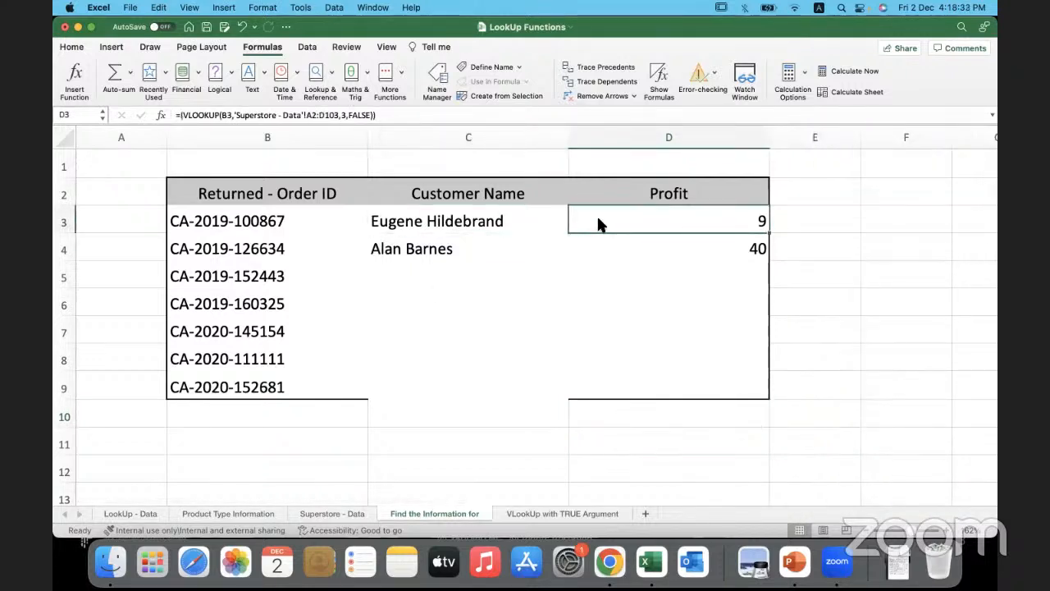
pyautogui.click(315, 115)
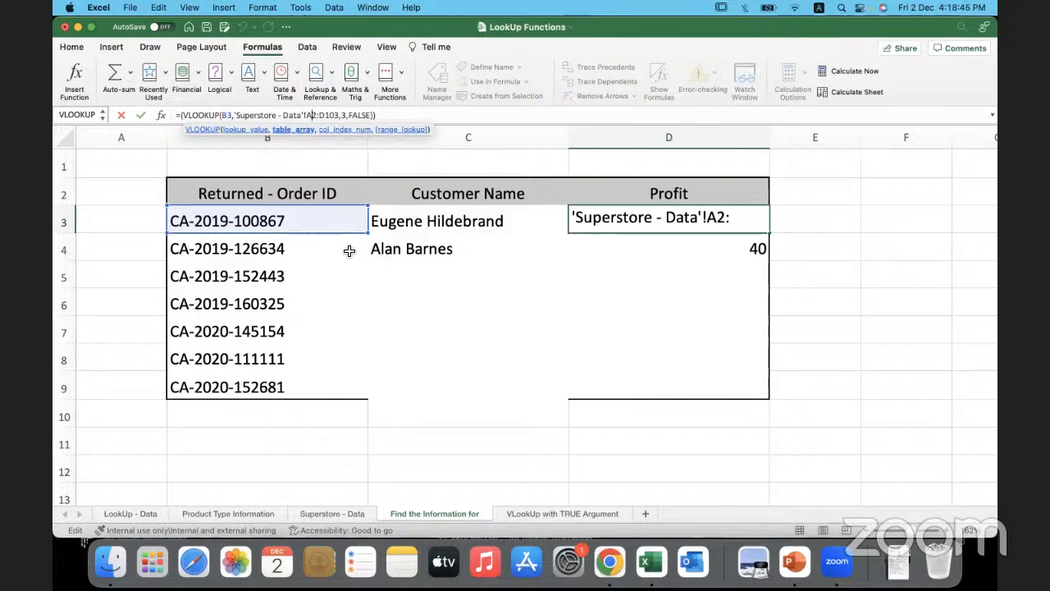
pyautogui.press('super+t')
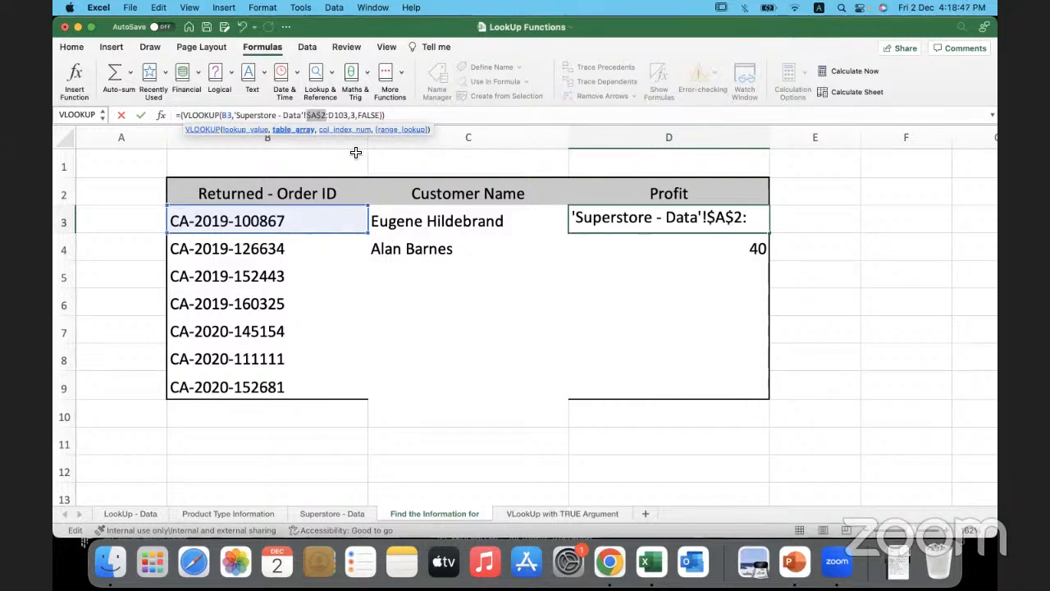
pyautogui.press('Right')
pyautogui.press('Right')
pyautogui.press('super+t')
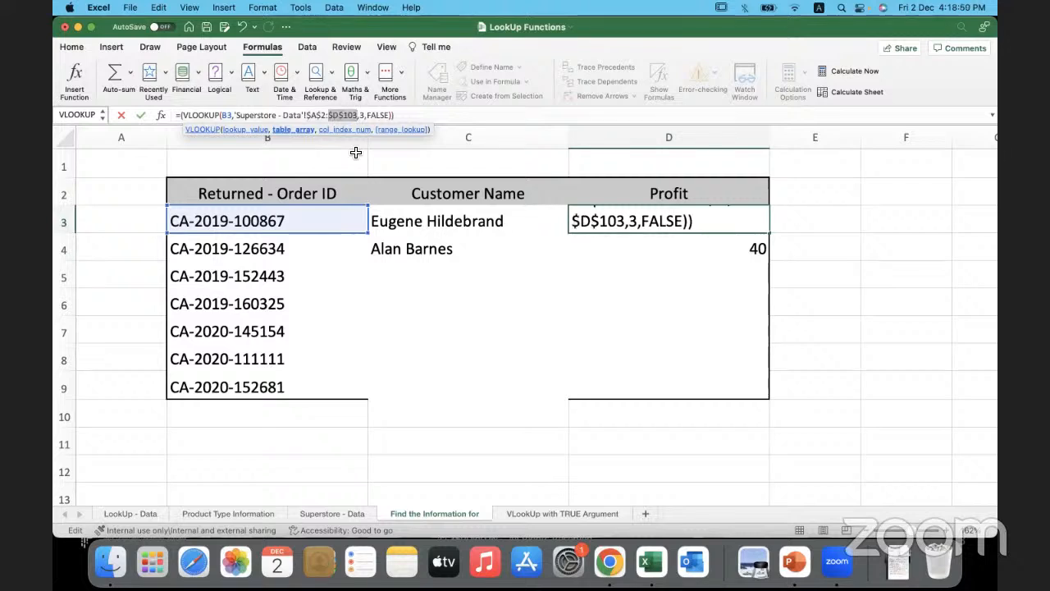
pyautogui.press('Return')
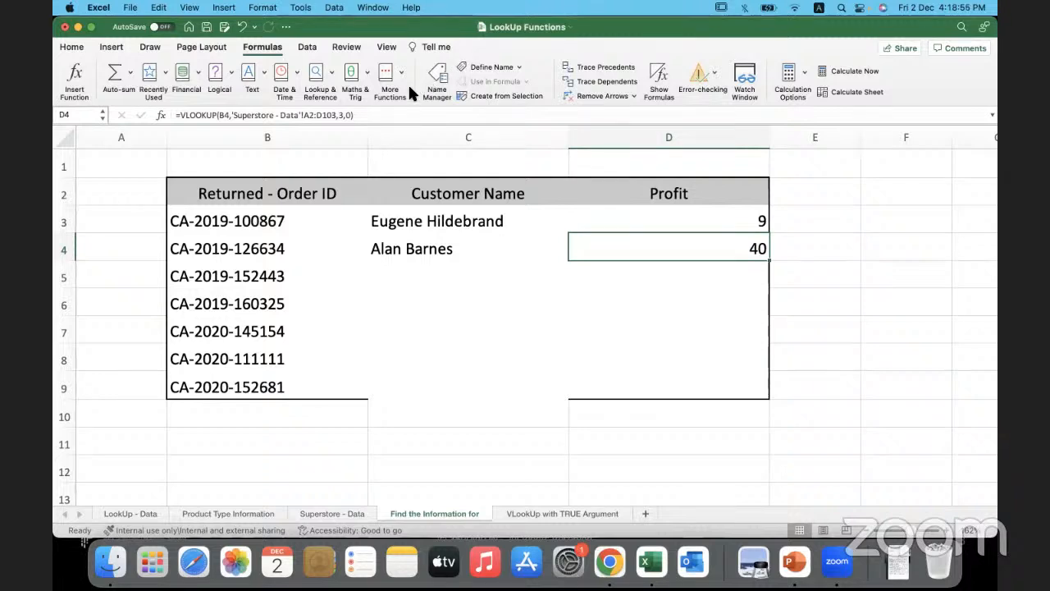
# - Add a note below the returned orders table with True in B11 and Approximate match in C11
pyautogui.click(387, 278)
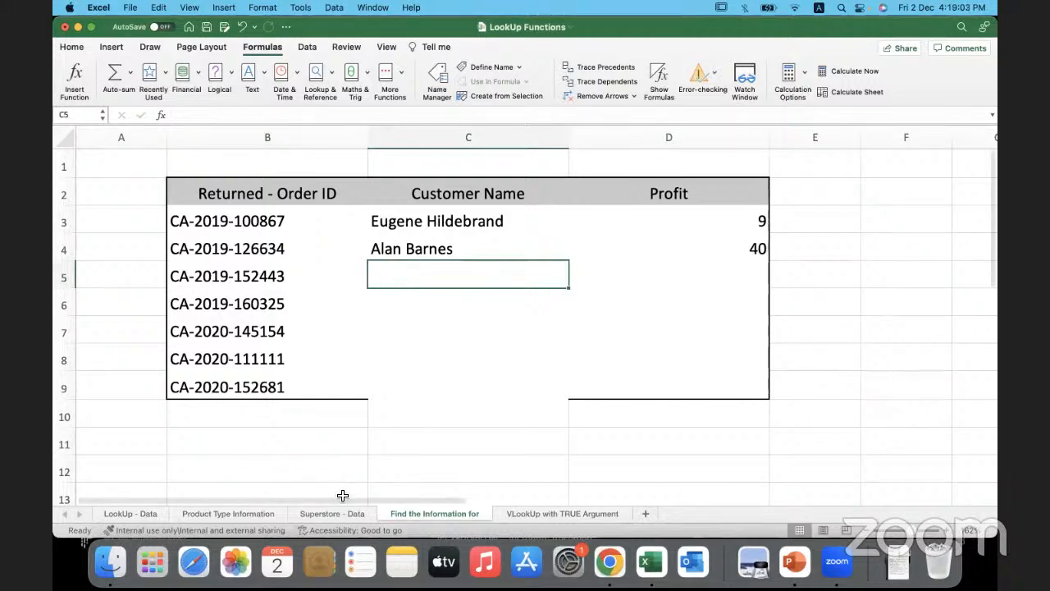
pyautogui.click(306, 443)
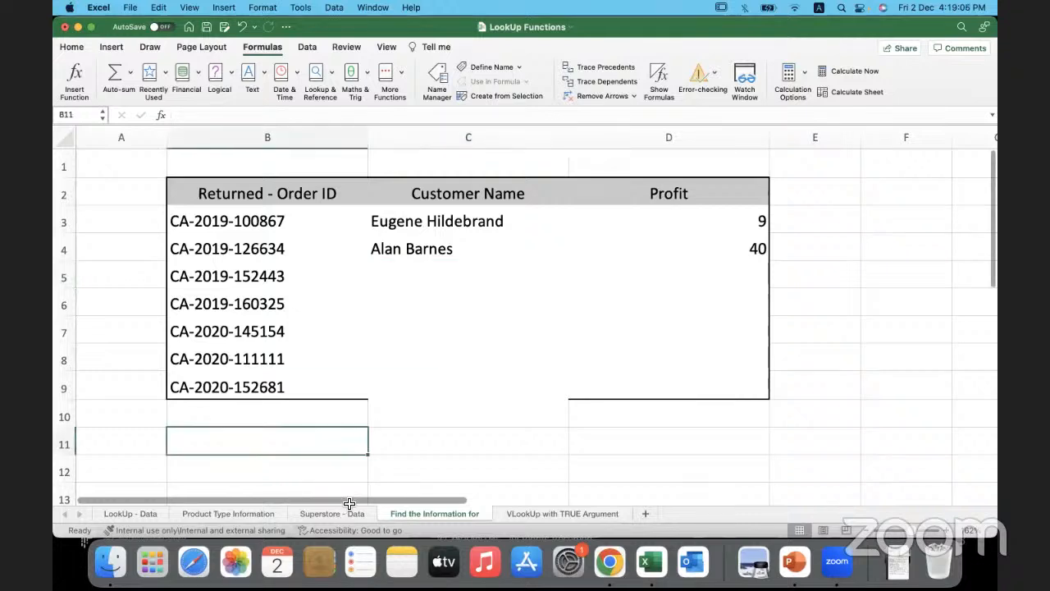
pyautogui.write('True')
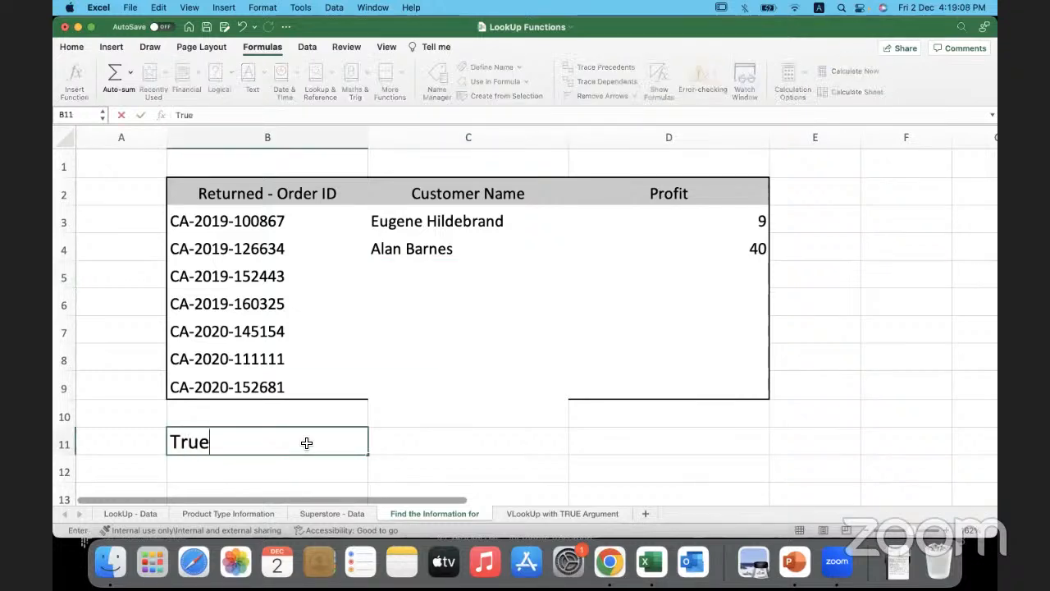
pyautogui.press('Tab')
pyautogui.write('Approx')
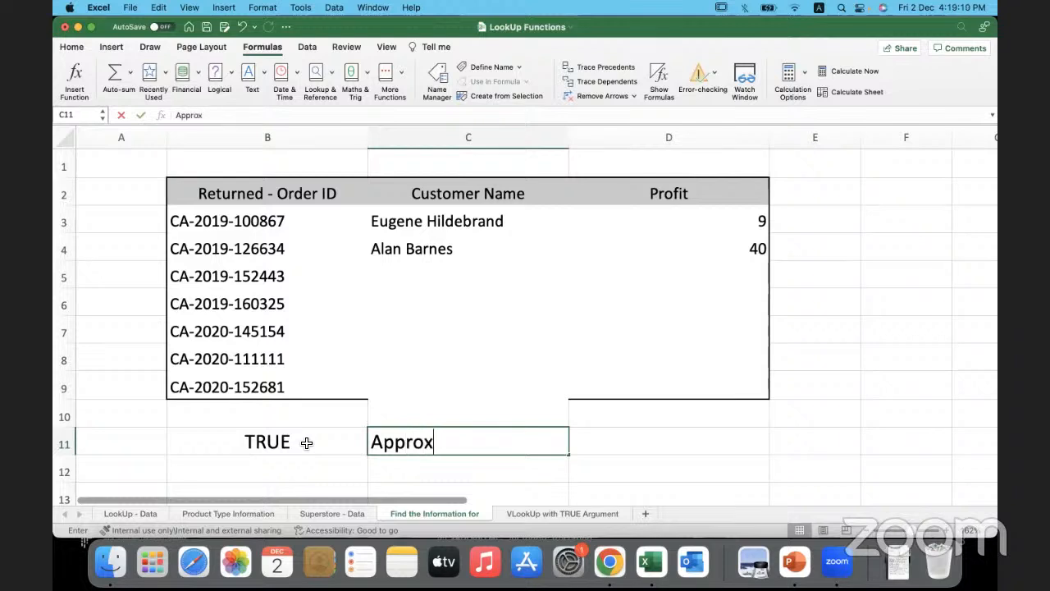
pyautogui.write('imate match')
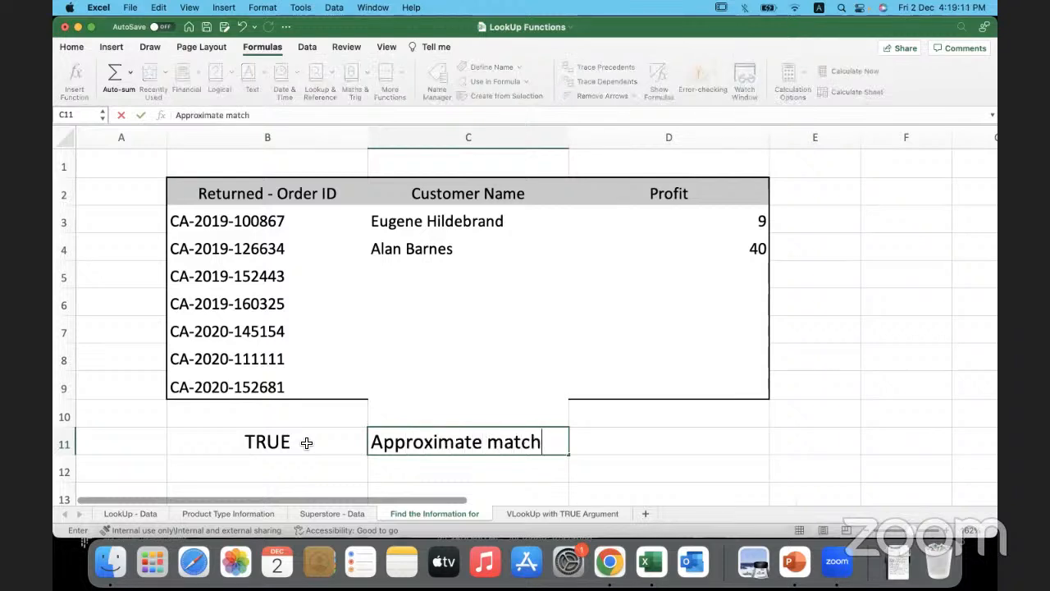
pyautogui.press('Return')
# - Add a second note row with Flase in B12 and Exact Match in C12
pyautogui.write('Flase')
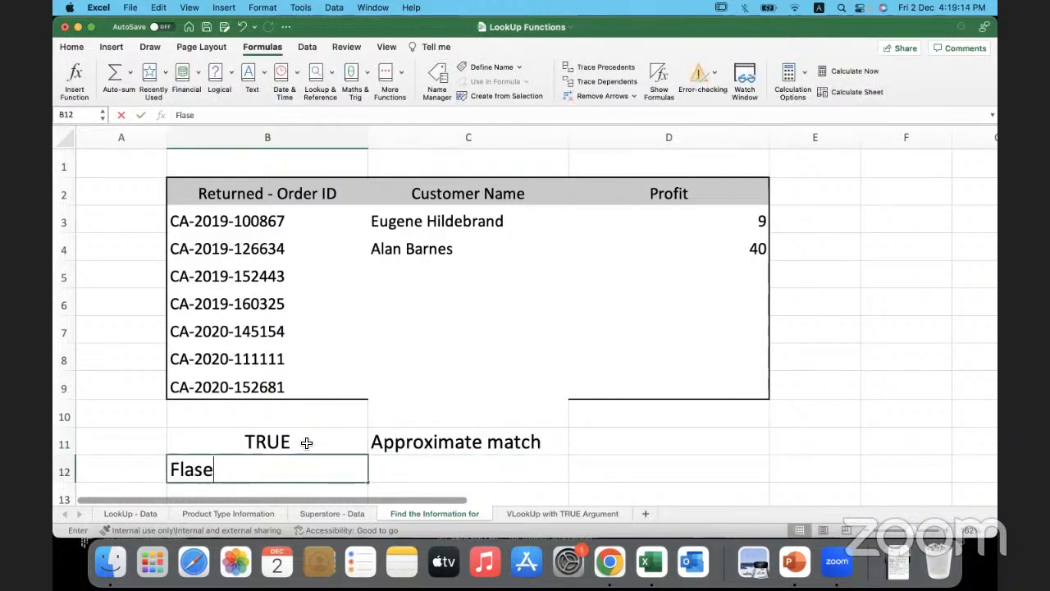
pyautogui.press('Tab')
pyautogui.write('Exac')
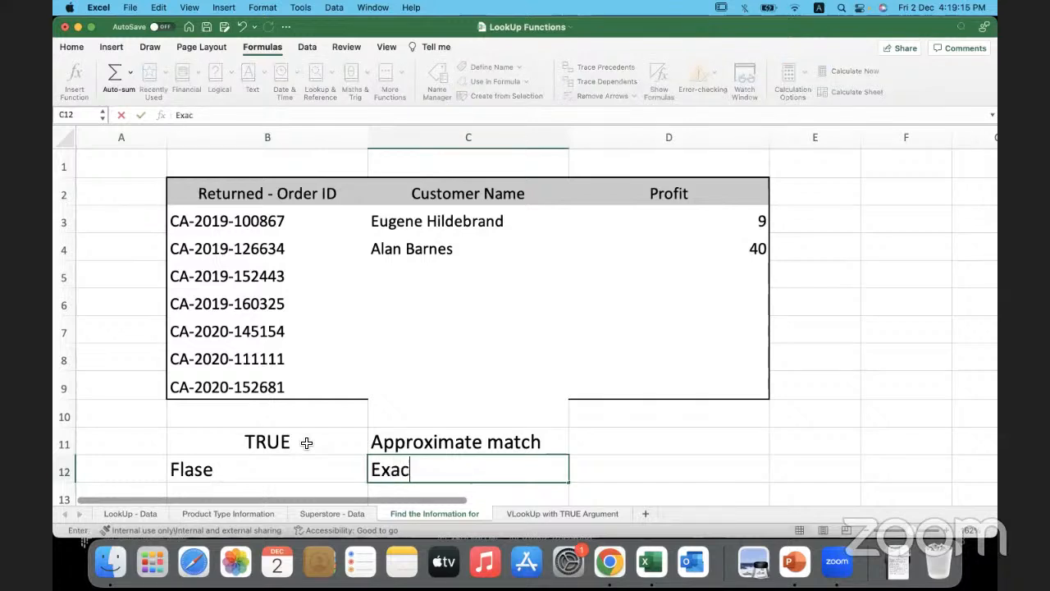
pyautogui.write('t Match')
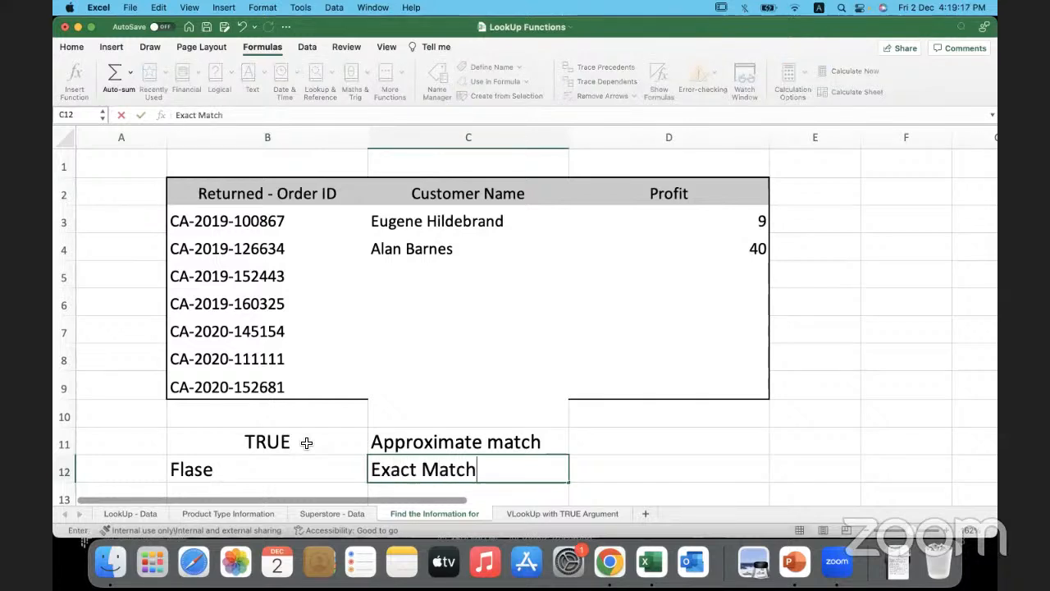
pyautogui.click(615, 466)
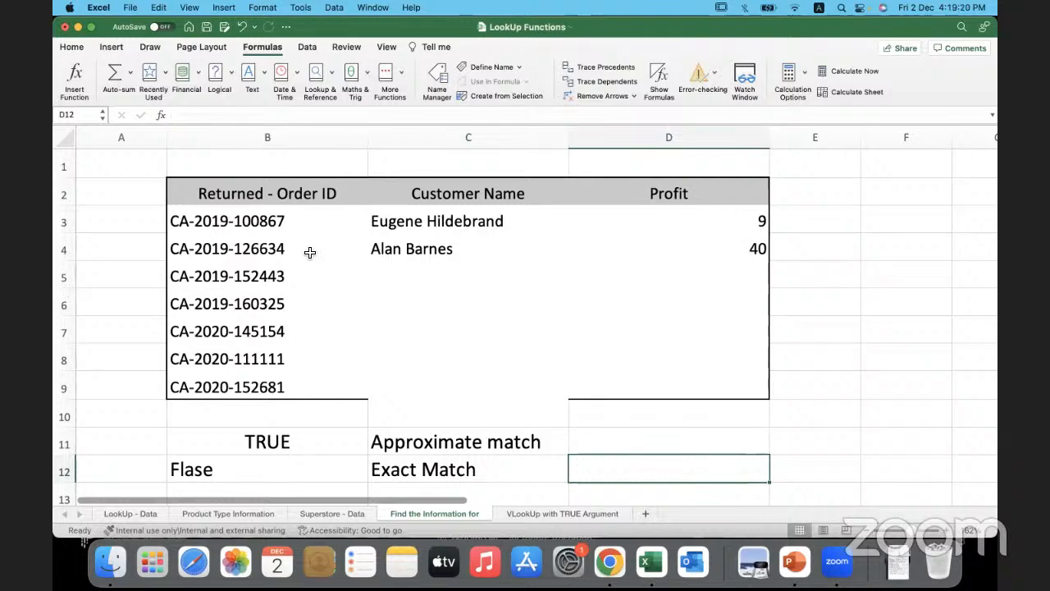
# - Find the order ID from B4 on the Superstore - Data sheet and check its customer name and profit
pyautogui.click(310, 251)
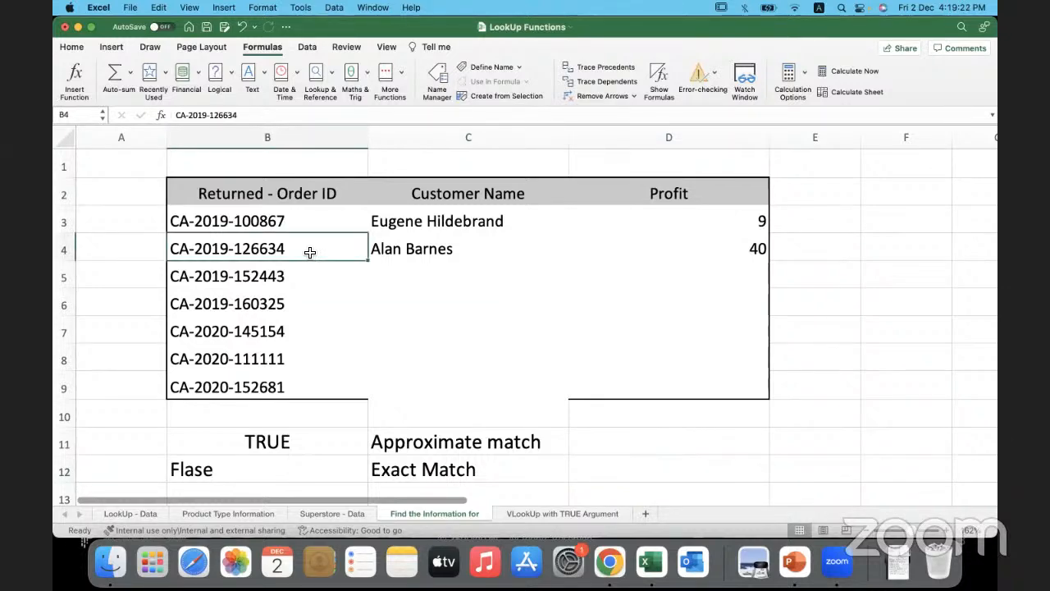
pyautogui.click(348, 513)
pyautogui.moveTo(165, 190); pyautogui.dragTo(172, 410)
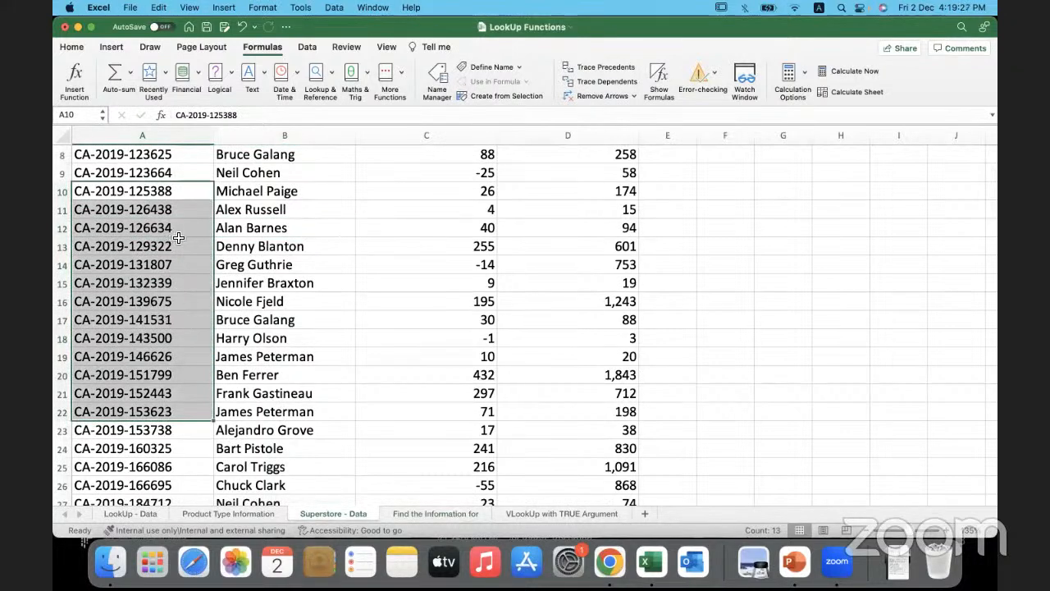
pyautogui.click(178, 237)
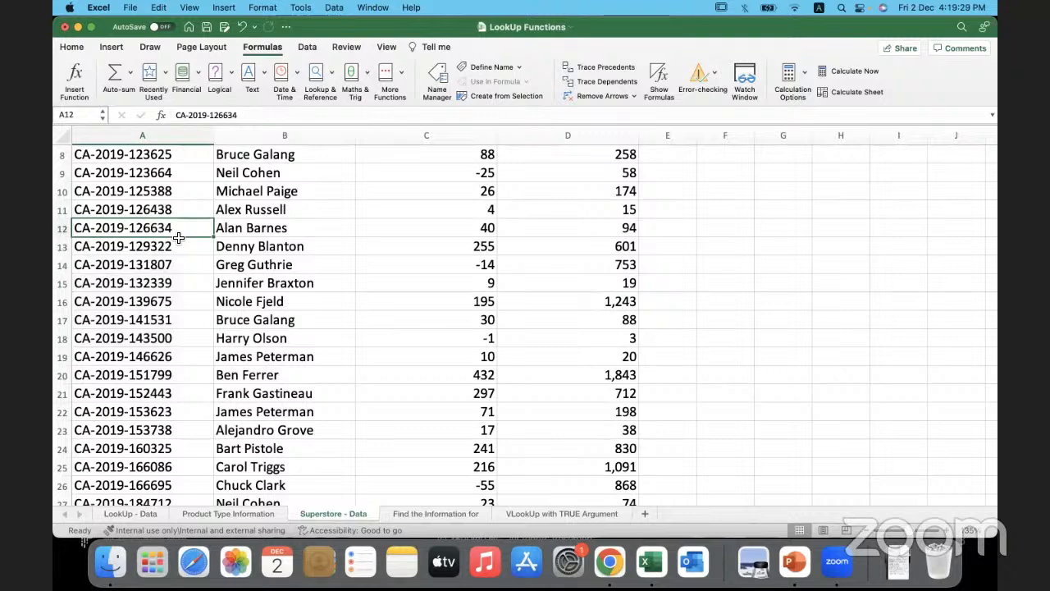
pyautogui.scroll(5, 178, 237)
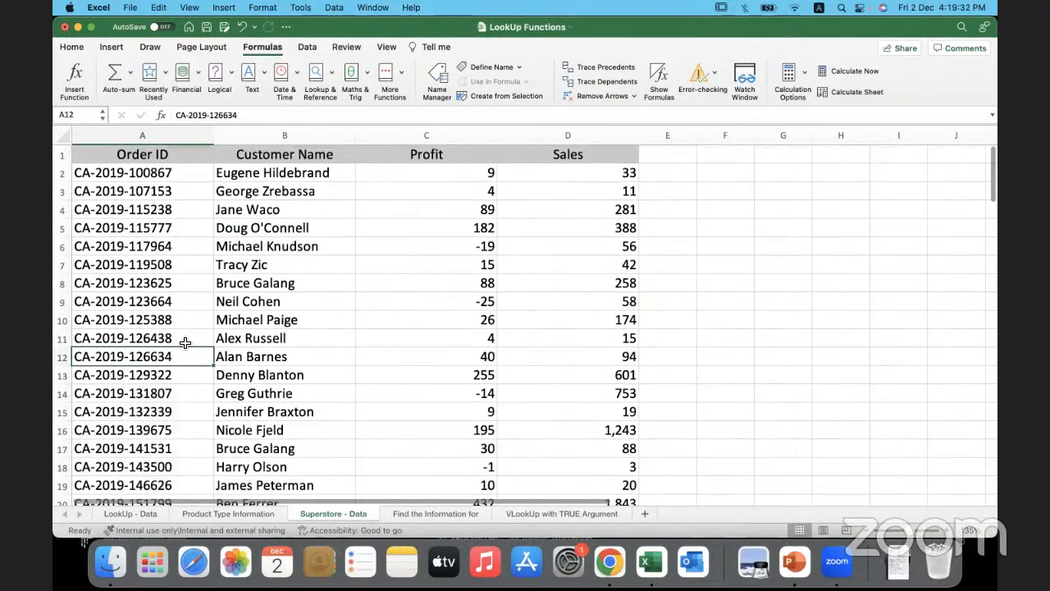
pyautogui.click(323, 356)
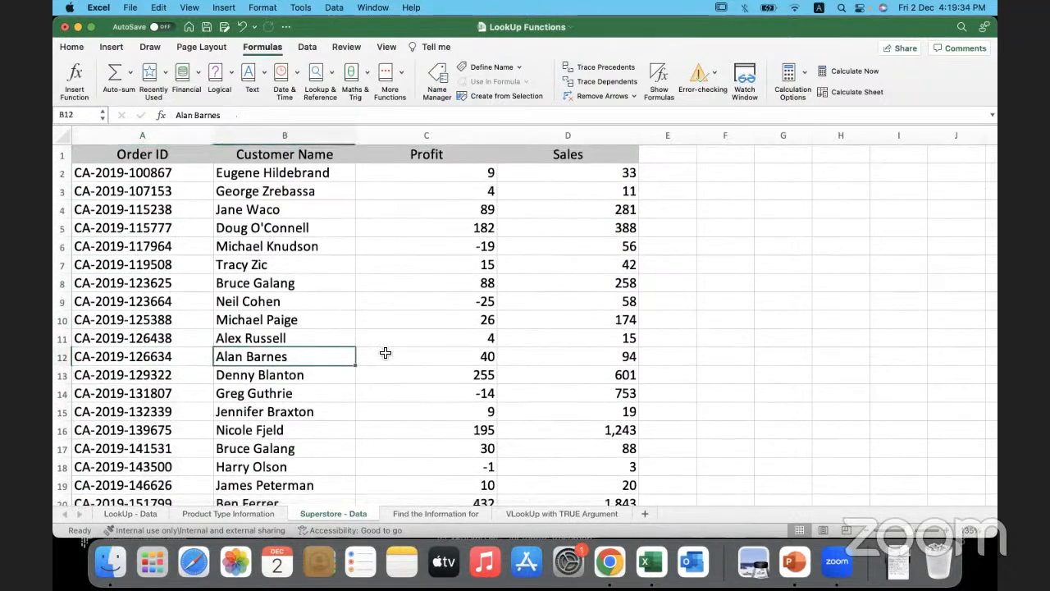
pyautogui.click(385, 353)
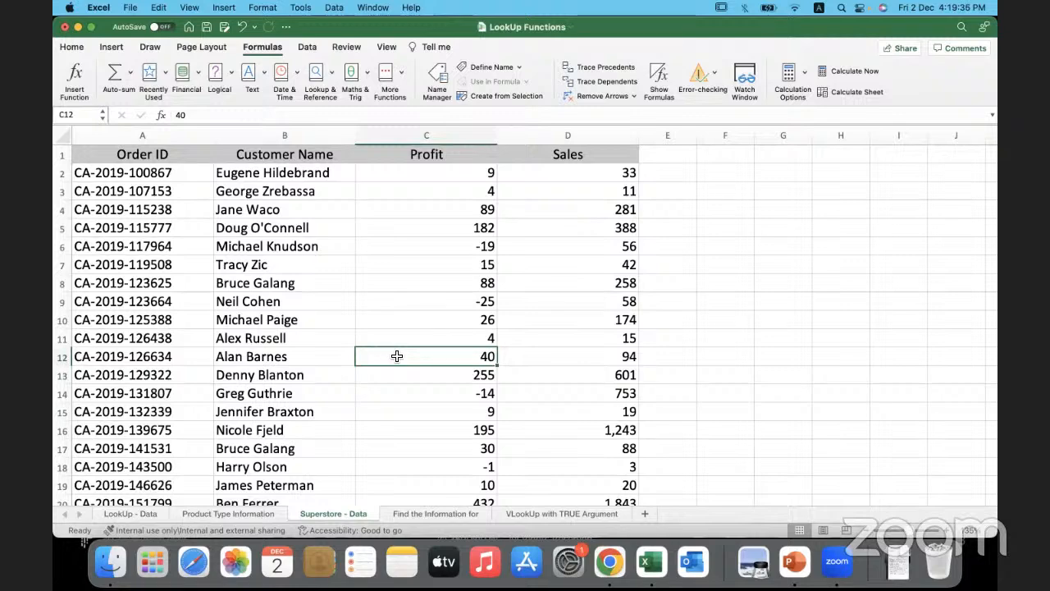
# - Return to the Find the Information for sheet and change the label beside Exact Match in B12 to False / 0
pyautogui.click(443, 514)
pyautogui.moveTo(258, 475); pyautogui.dragTo(528, 477)
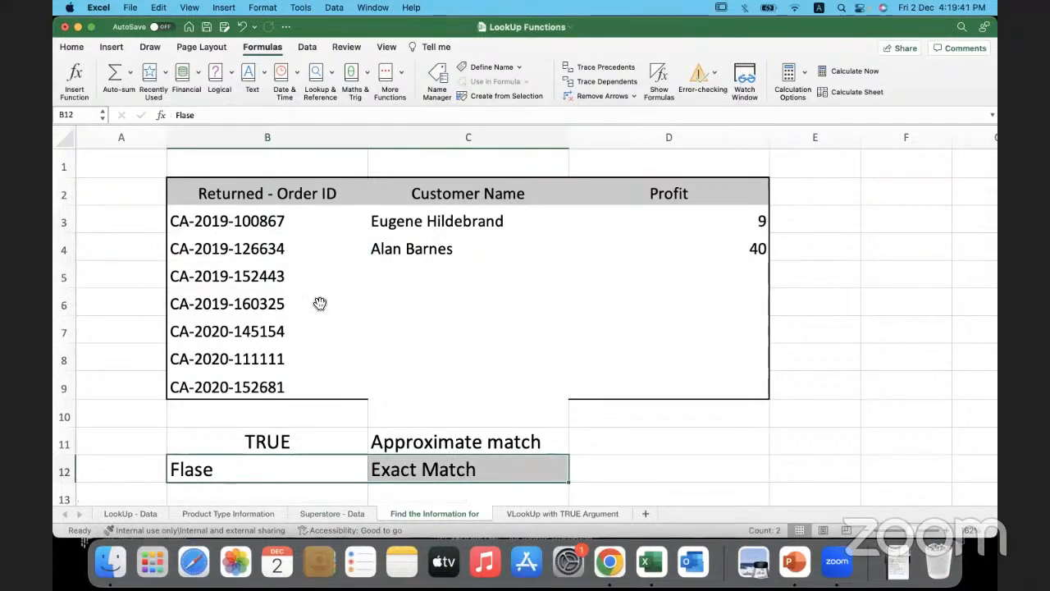
pyautogui.click(305, 276)
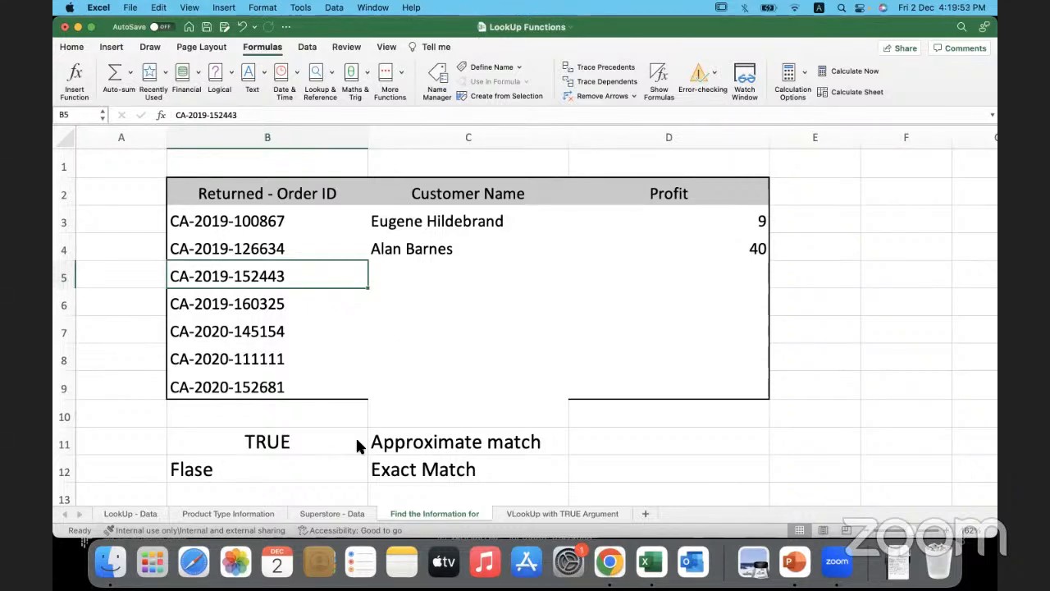
pyautogui.moveTo(318, 463); pyautogui.dragTo(418, 443)
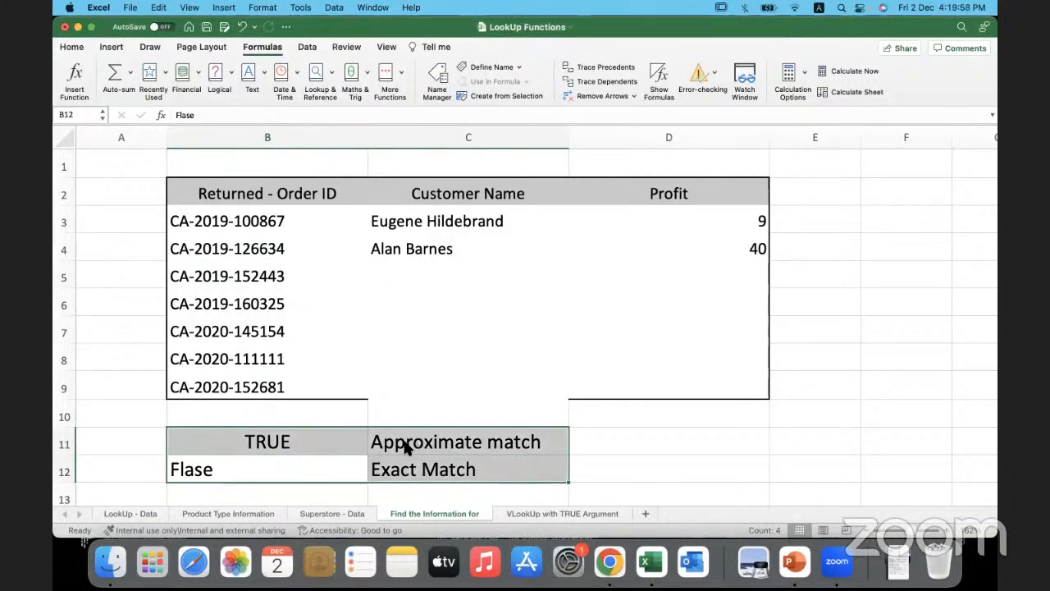
pyautogui.click(338, 467)
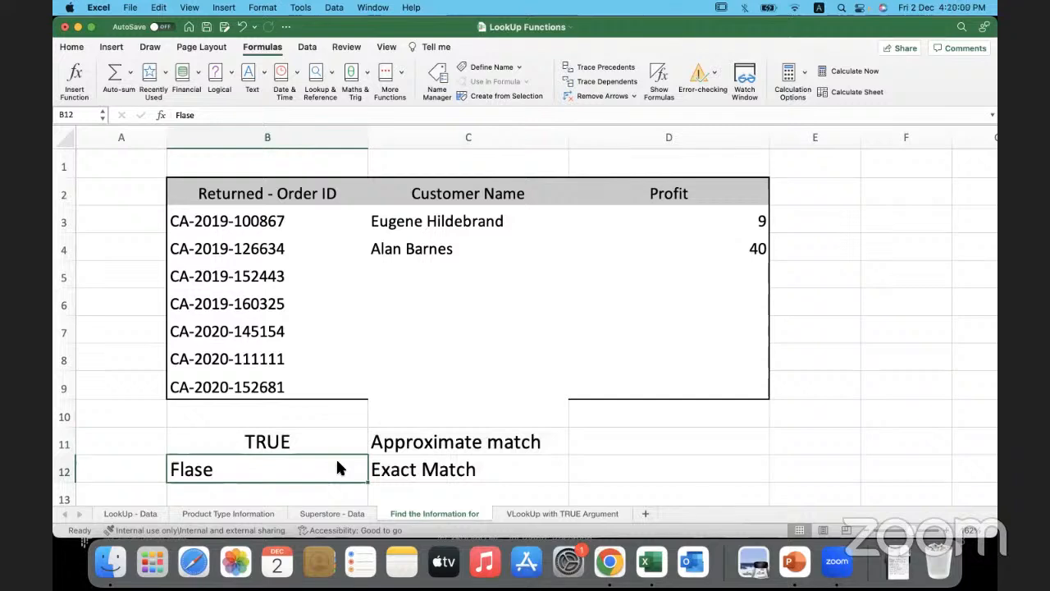
pyautogui.doubleClick(337, 468)
pyautogui.write('/')
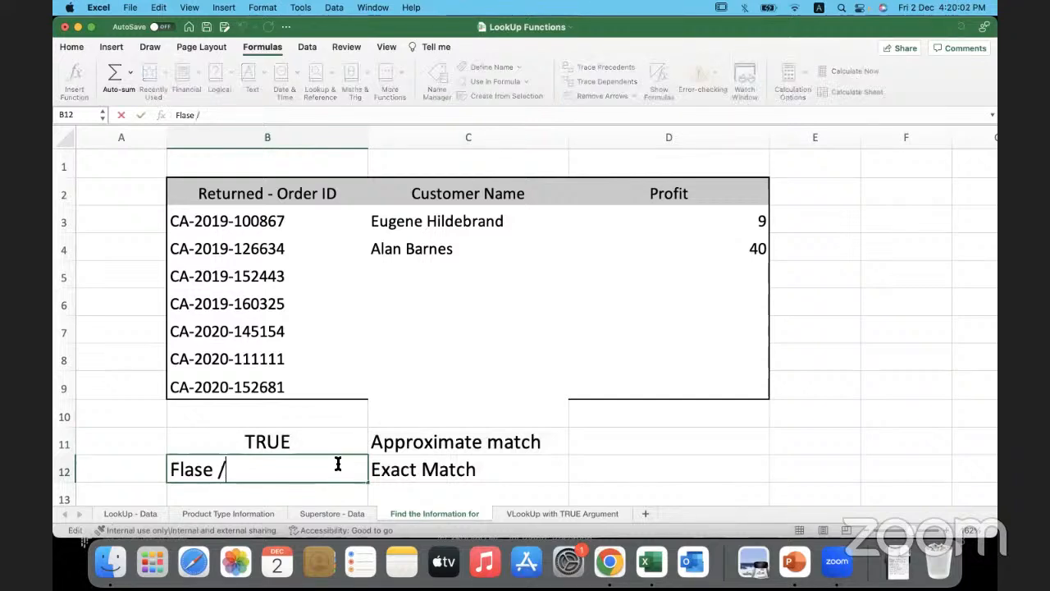
pyautogui.write(' 0')
pyautogui.moveTo(277, 469); pyautogui.dragTo(179, 470)
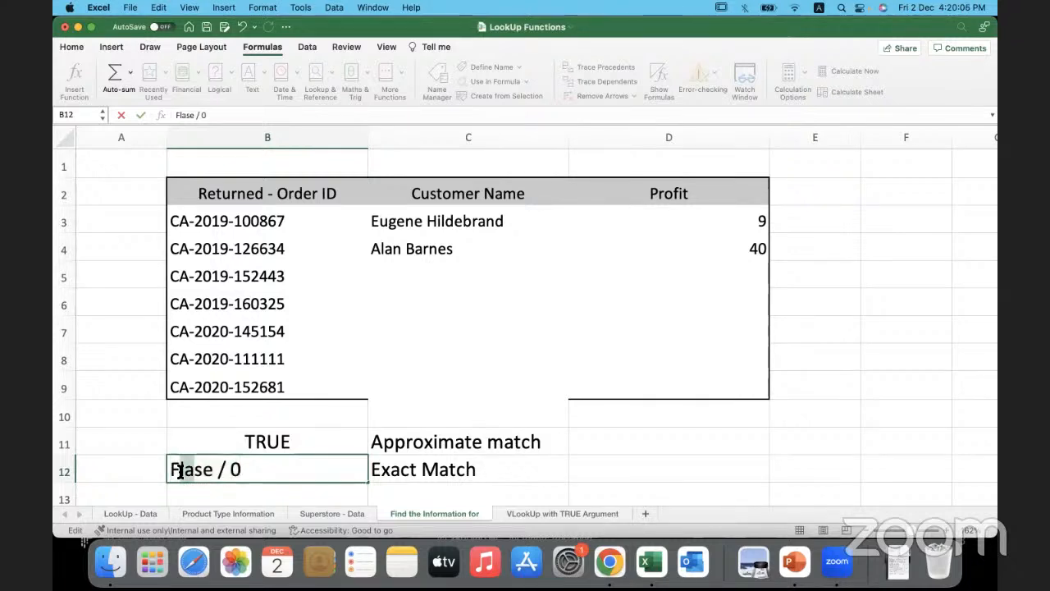
pyautogui.write('al')
pyautogui.click(147, 467)
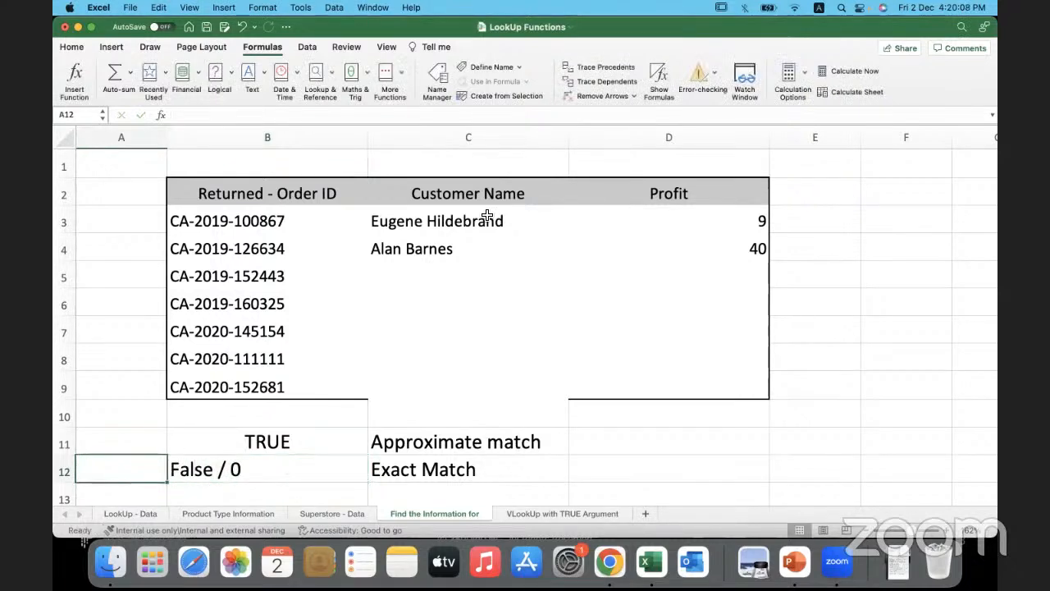
# - Review the VLOOKUP in C4 and its lookup value in B4, and compare with the Order ID column on the Superstore - Data sheet
pyautogui.click(490, 247)
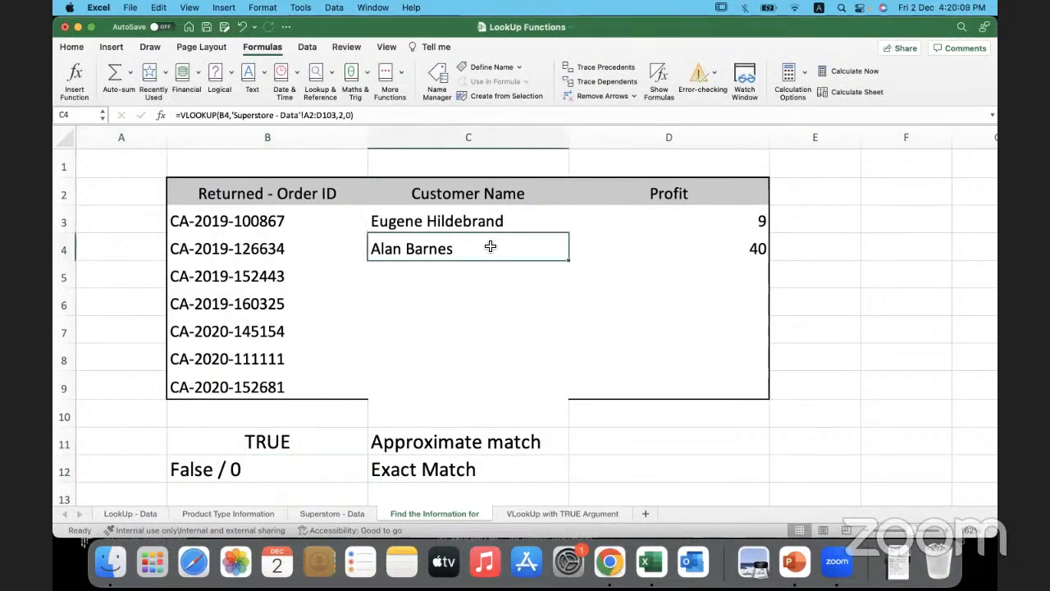
pyautogui.click(313, 253)
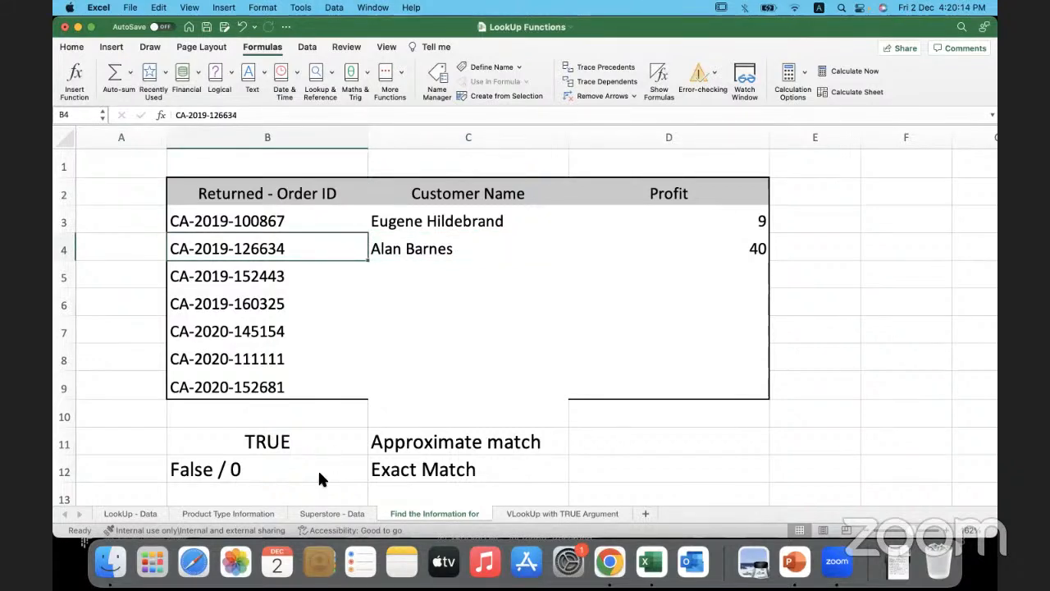
pyautogui.click(324, 510)
pyautogui.moveTo(158, 181); pyautogui.dragTo(170, 448)
pyautogui.click(203, 316)
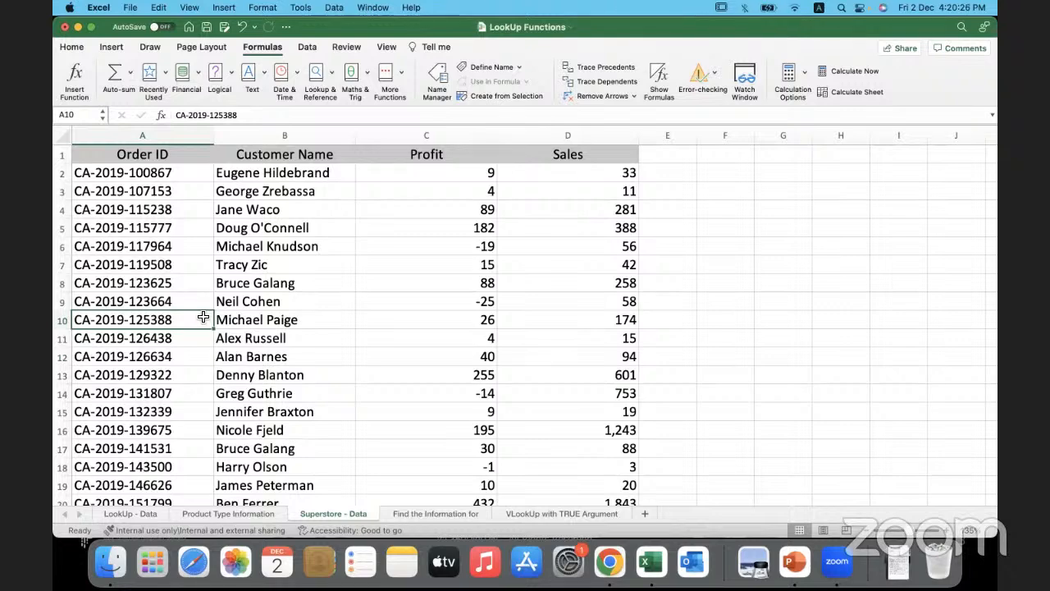
# - Select the whole lookup range A2:D103 on the Superstore - Data sheet to show the table array
pyautogui.click(424, 514)
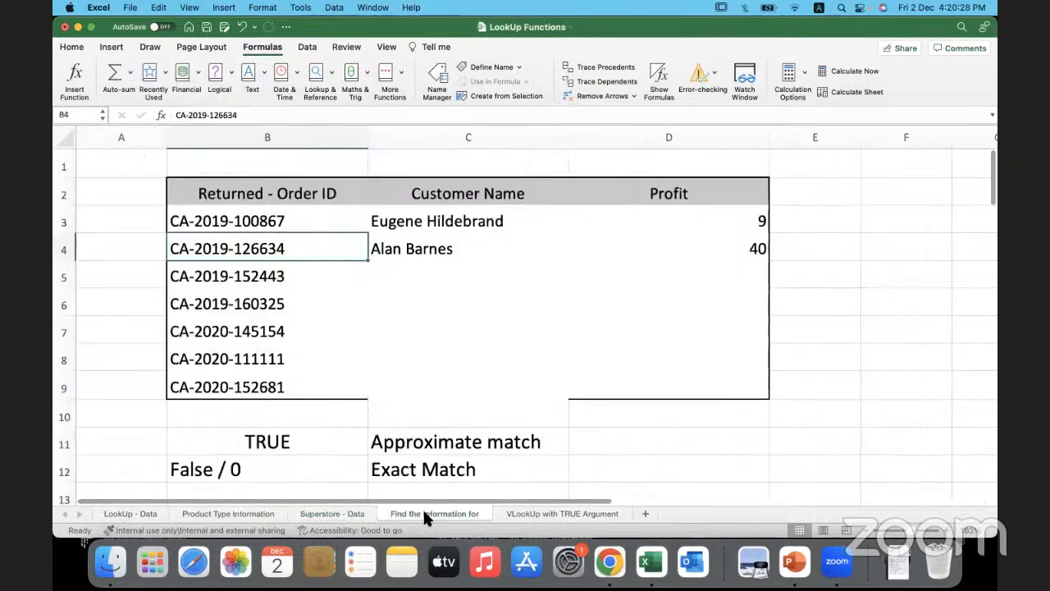
pyautogui.click(324, 514)
pyautogui.click(162, 174)
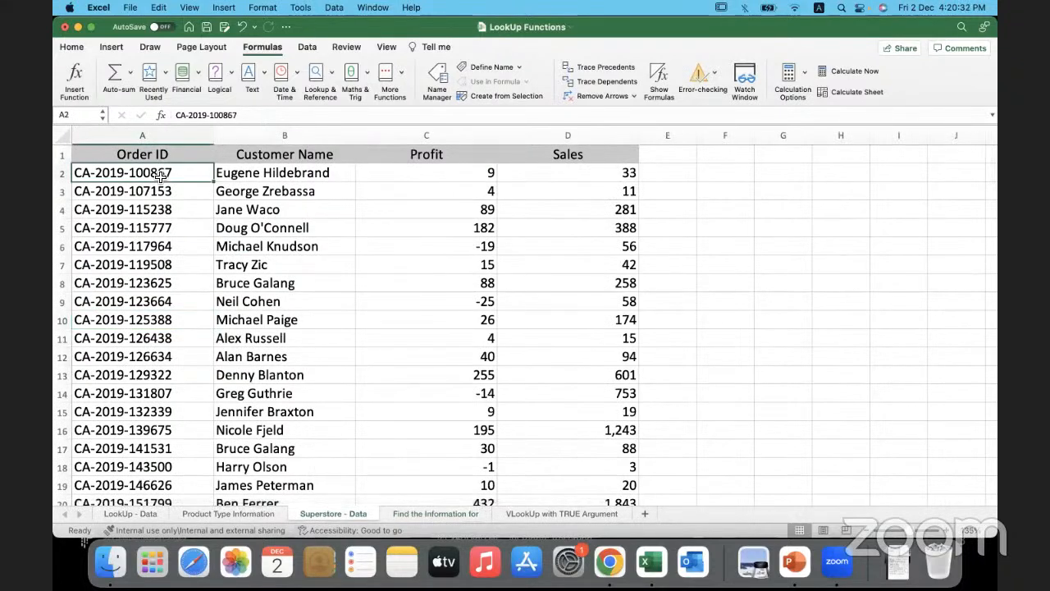
pyautogui.press('super+shift+Right')
pyautogui.press('super+shift+Down')
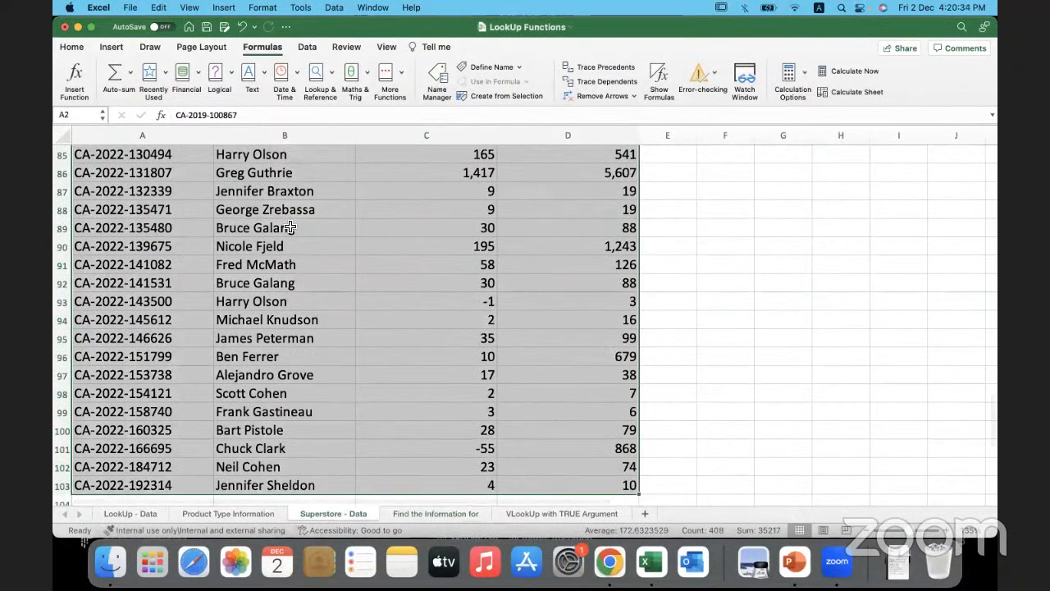
# - Return to the Find the Information for sheet and review the VLOOKUP in C3 with its lookup value in B3
pyautogui.click(441, 515)
pyautogui.click(436, 220)
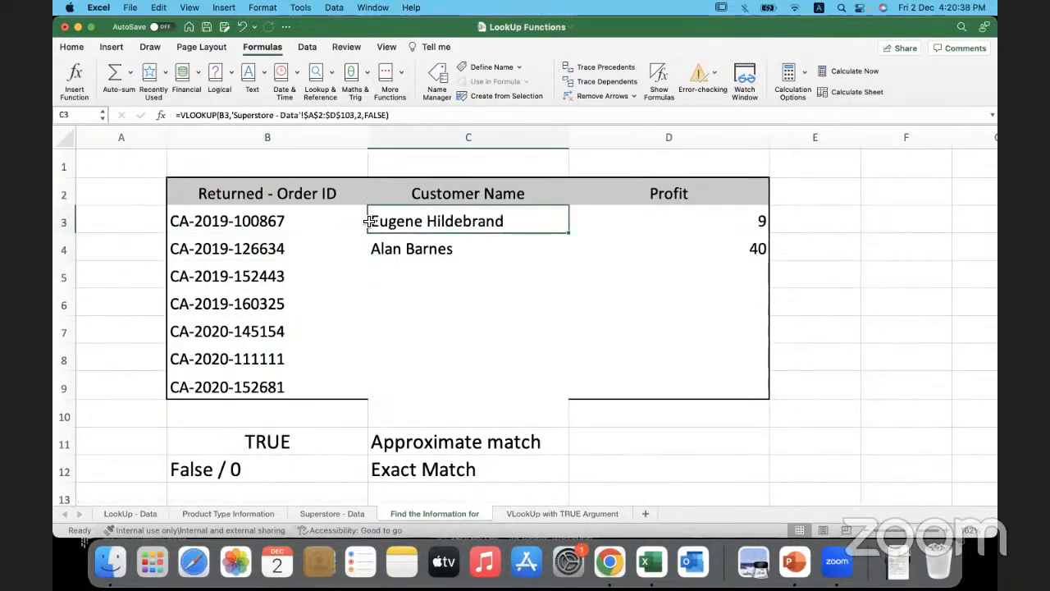
pyautogui.click(298, 226)
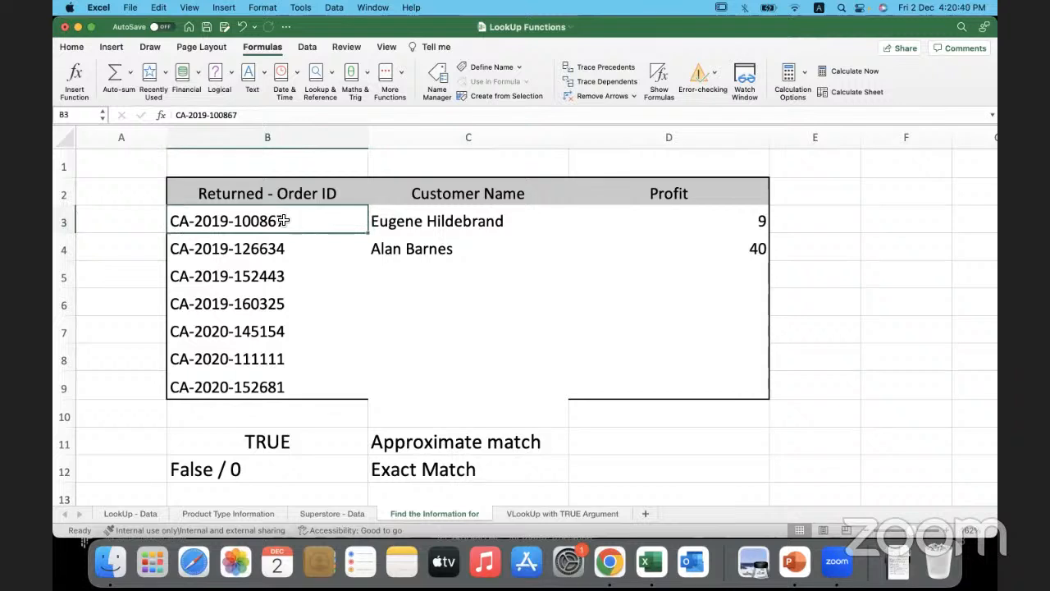
pyautogui.press('Right')
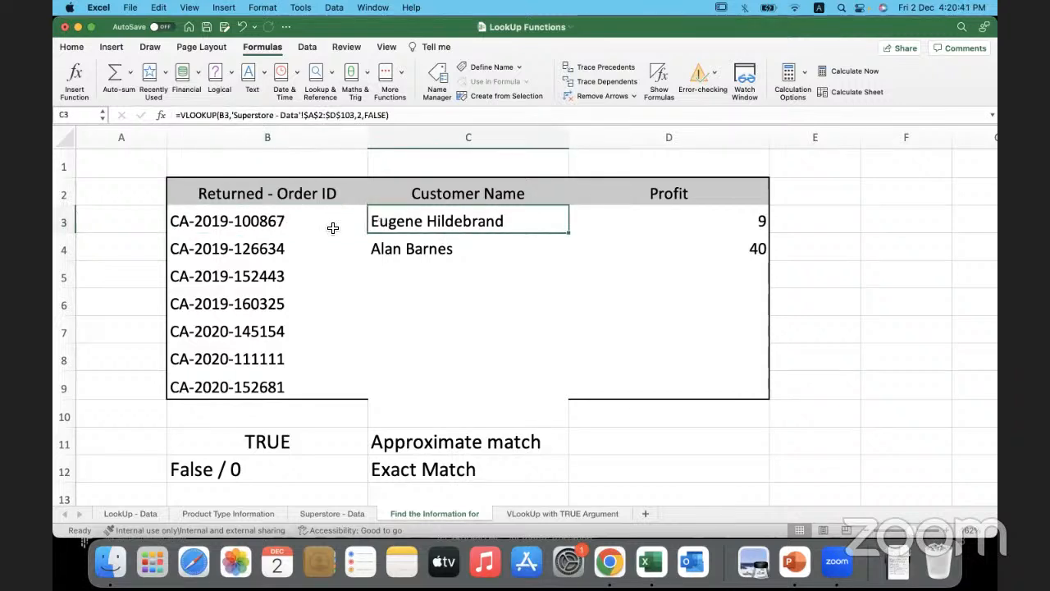
pyautogui.click(225, 115)
pyautogui.doubleClick(222, 115)
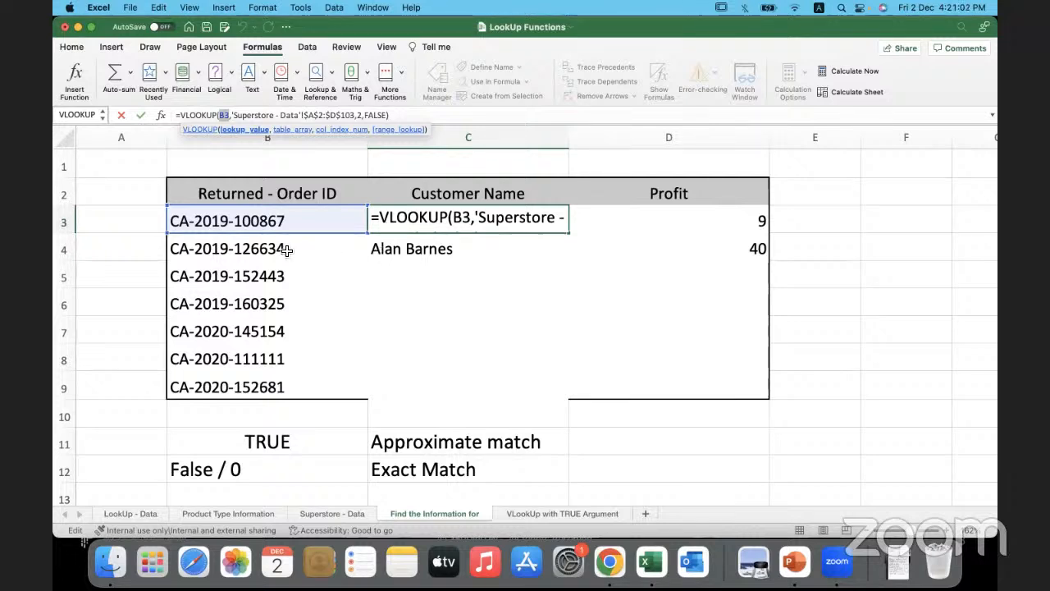
pyautogui.press('Return')
# - Review the remaining order IDs in the Returned - Order ID column against the empty Customer Name cells beside them
pyautogui.click(287, 248)
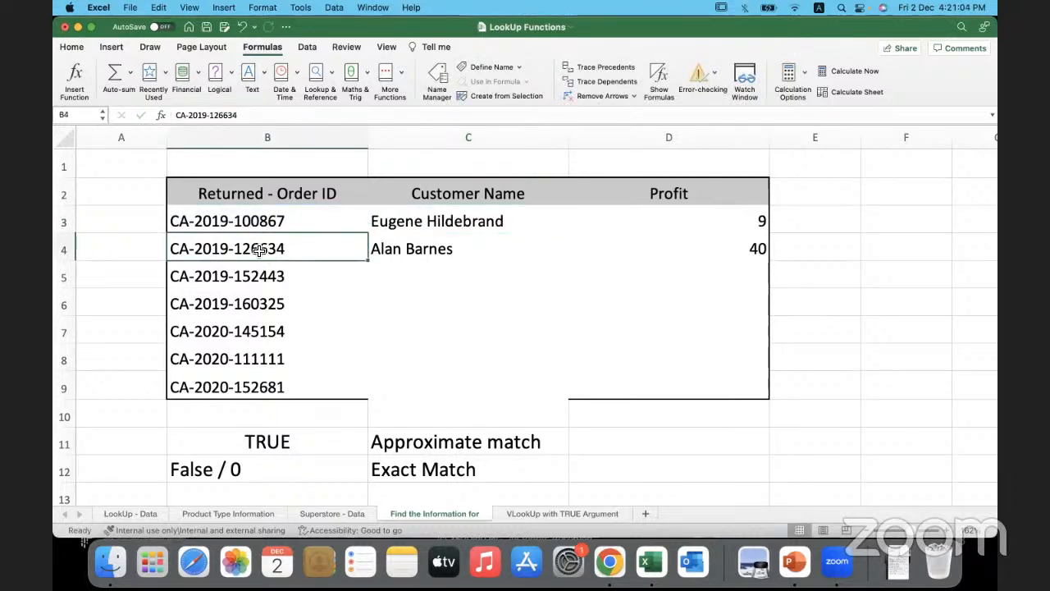
pyautogui.click(396, 277)
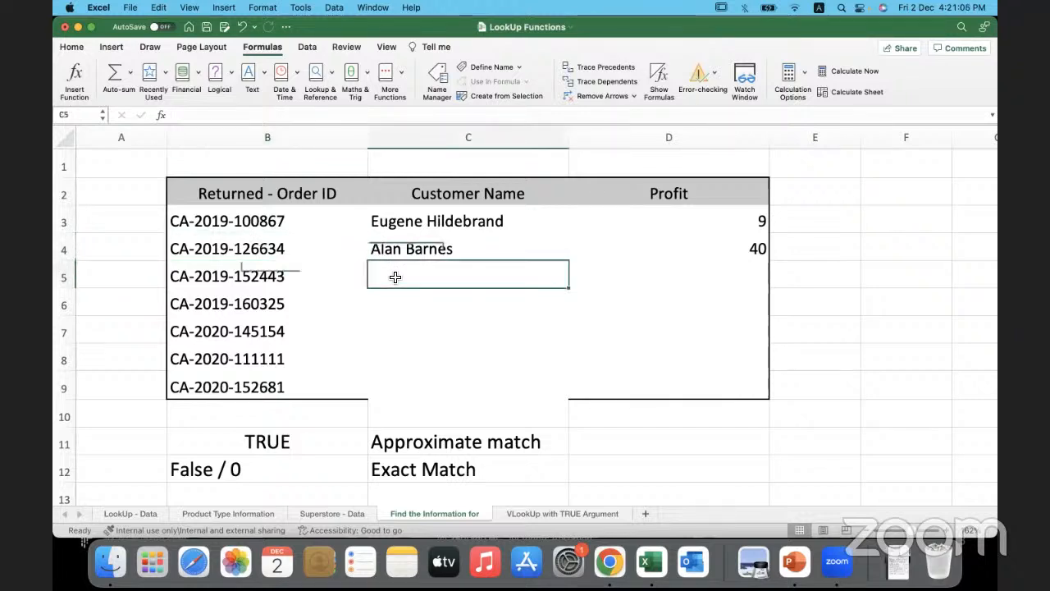
pyautogui.click(300, 281)
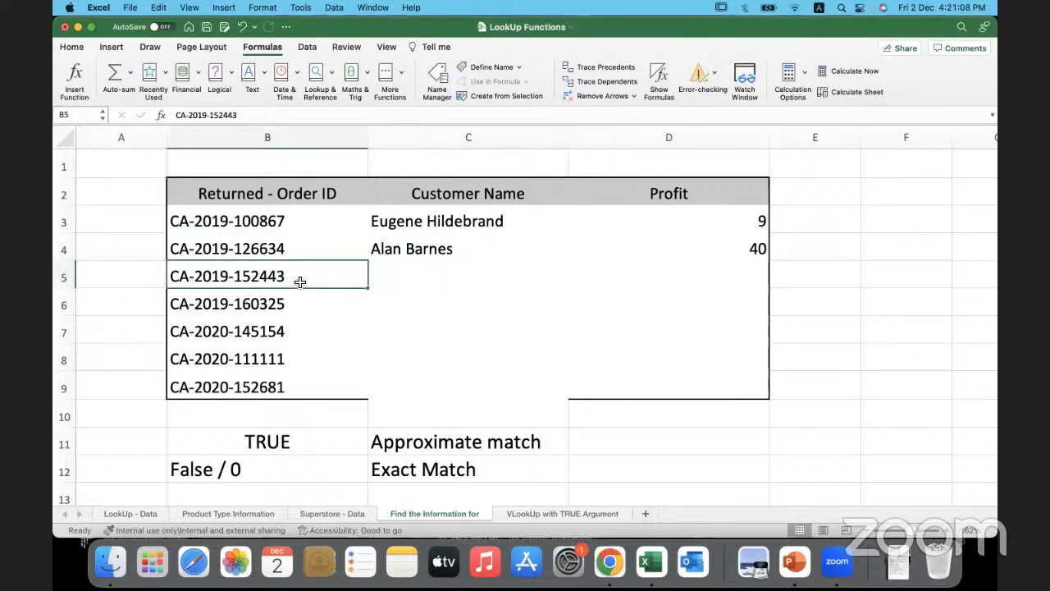
pyautogui.click(303, 306)
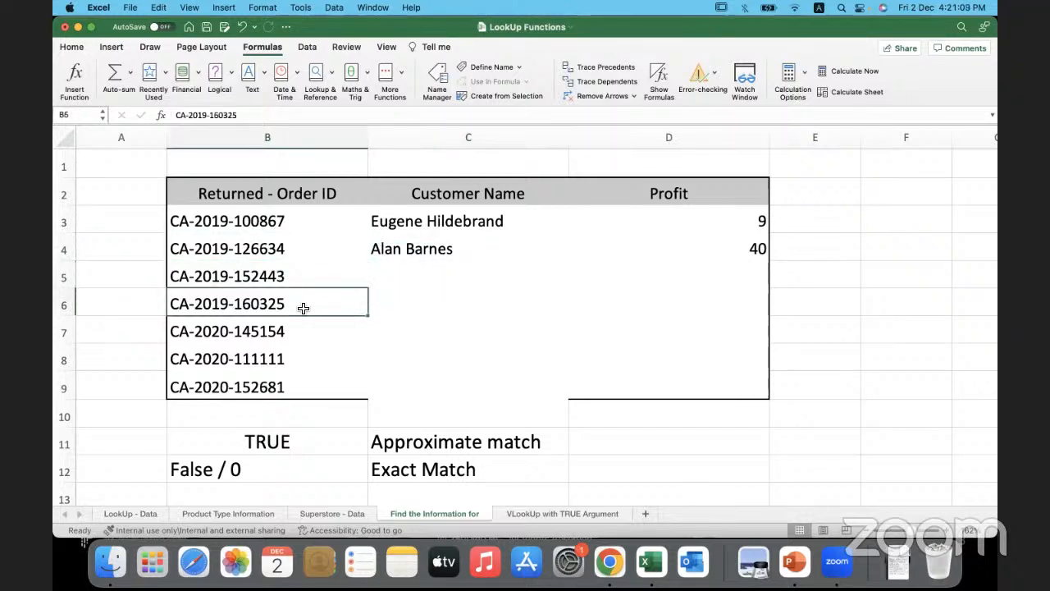
pyautogui.click(405, 304)
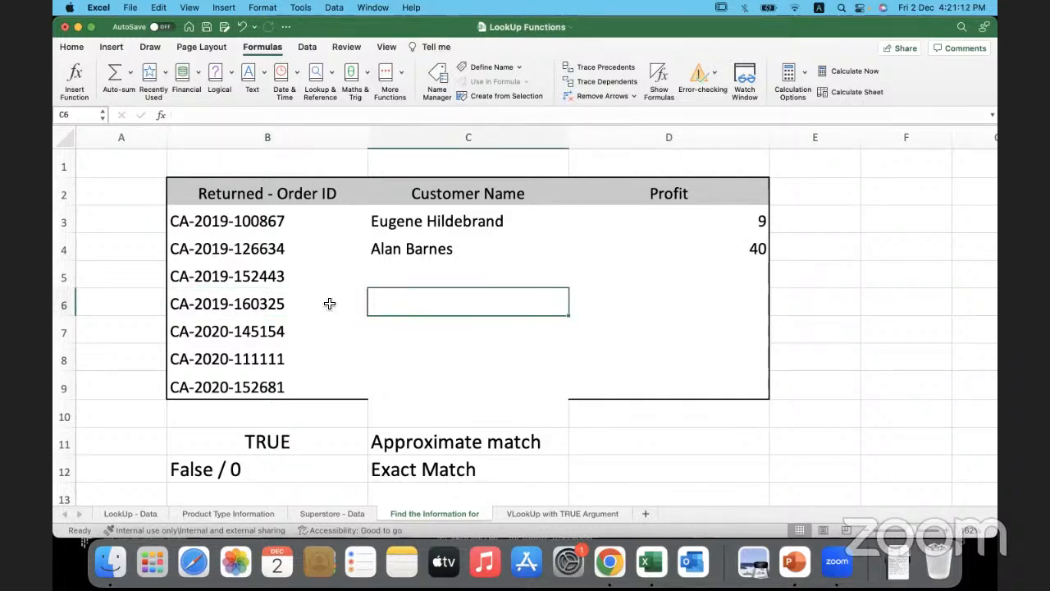
pyautogui.click(329, 304)
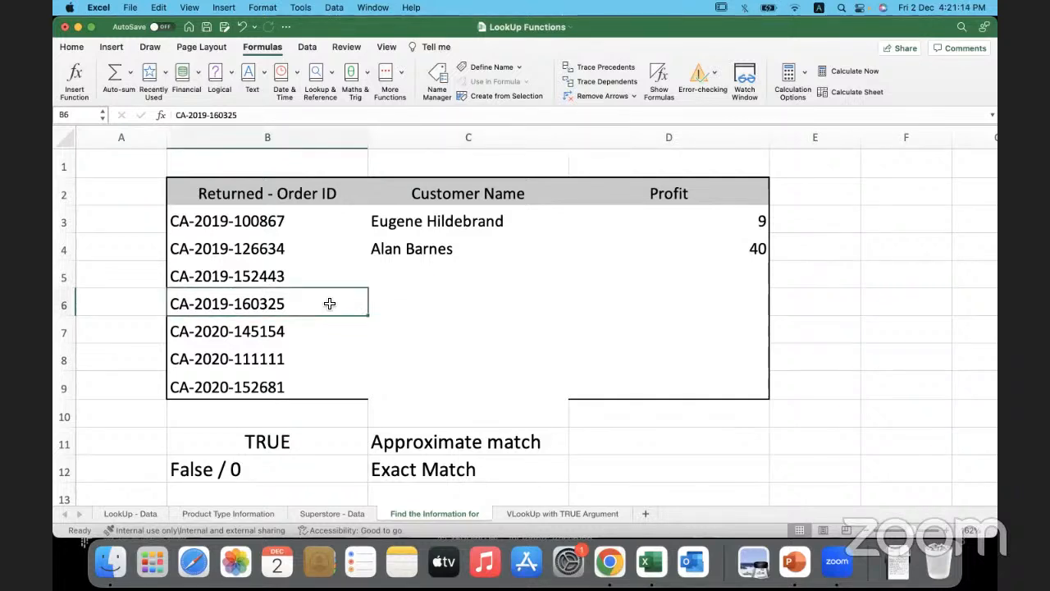
pyautogui.click(314, 226)
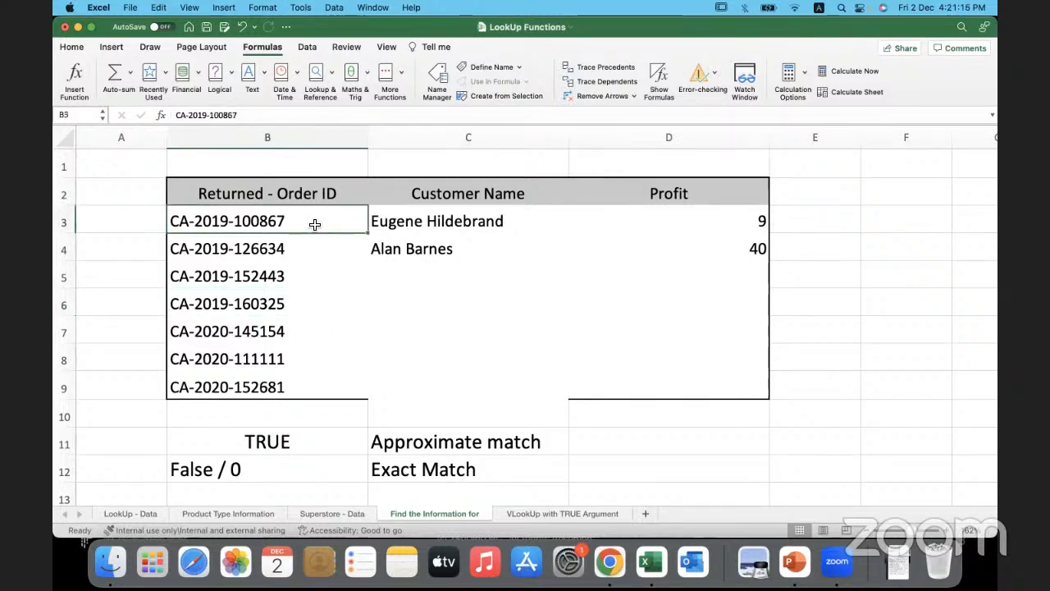
pyautogui.moveTo(335, 224); pyautogui.dragTo(335, 363)
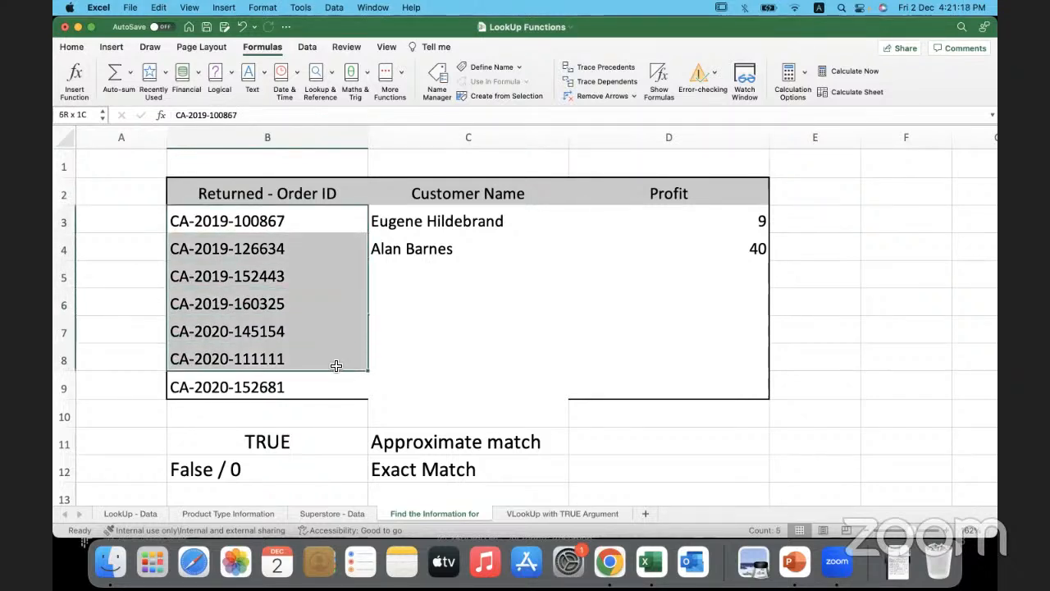
pyautogui.click(406, 267)
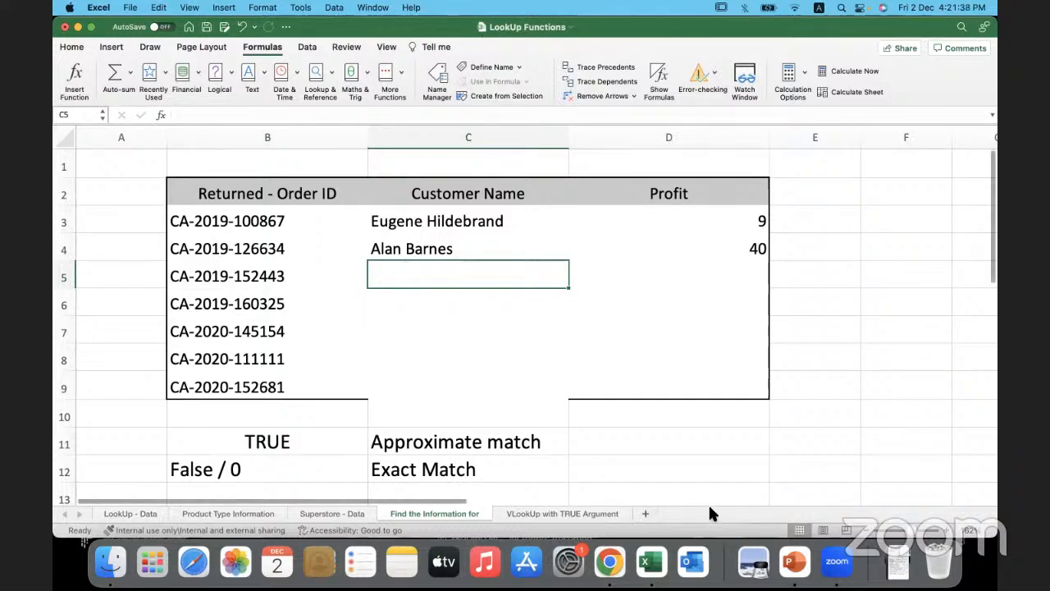
# - Switch to PowerPoint to review the lookup functions listed on the Agenda slide, and return to the Excel workbook
pyautogui.click(794, 563)
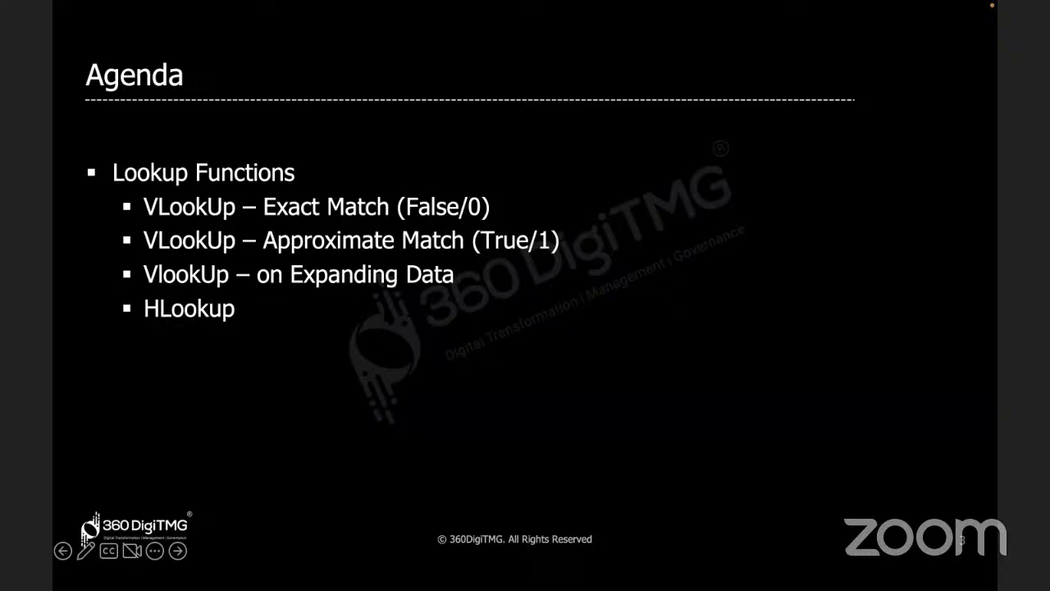
pyautogui.press('super+Tab')
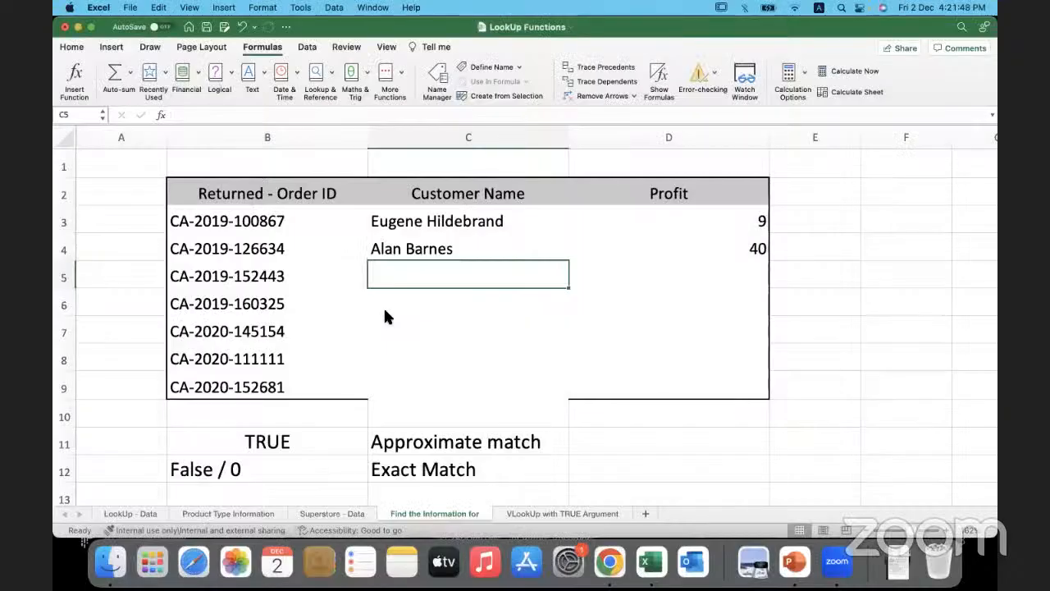
pyautogui.click(140, 265)
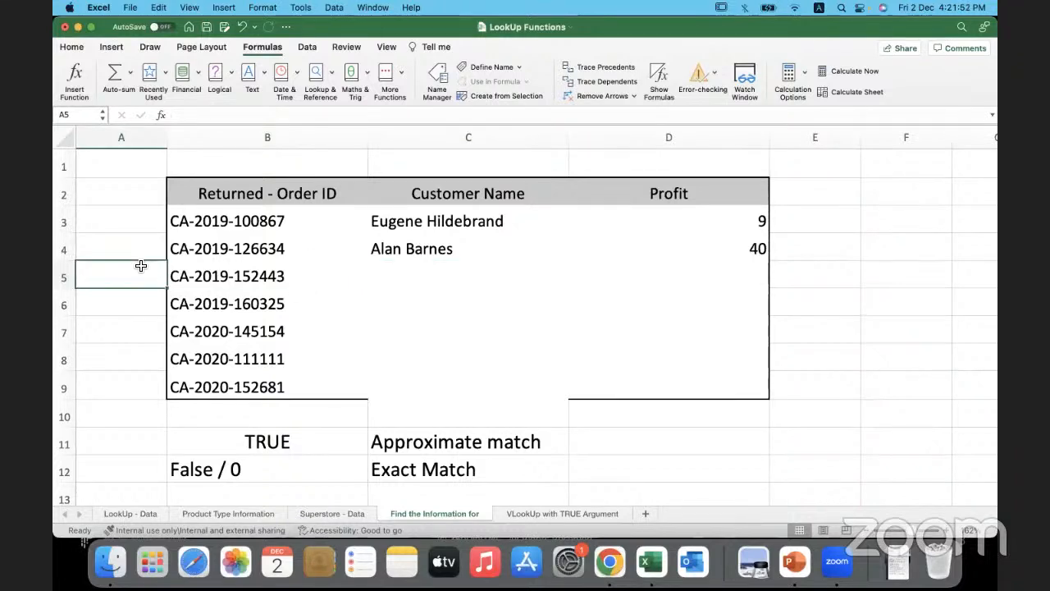
pyautogui.click(73, 75)
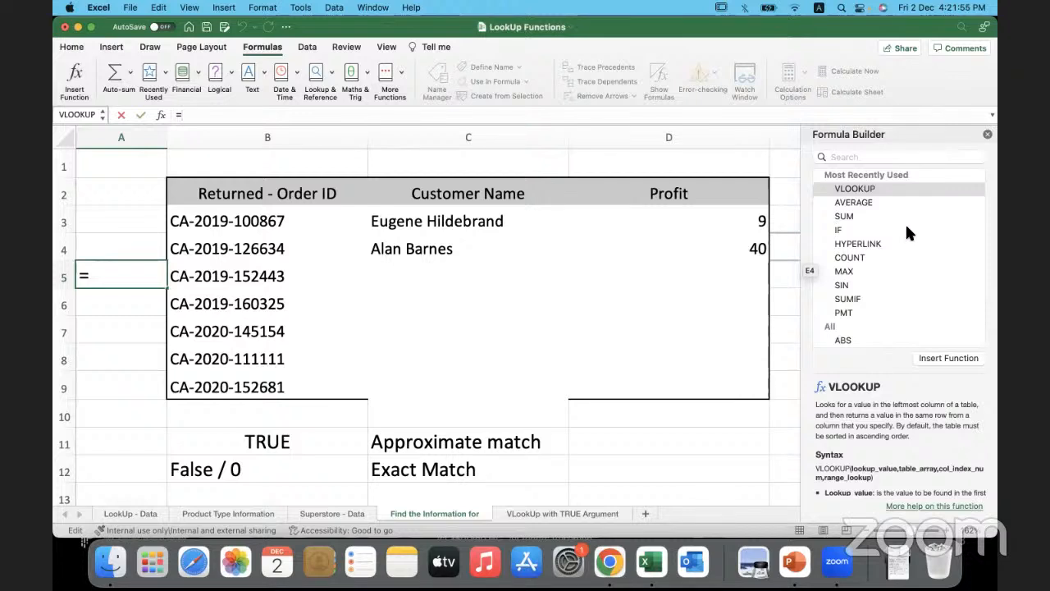
pyautogui.click(987, 136)
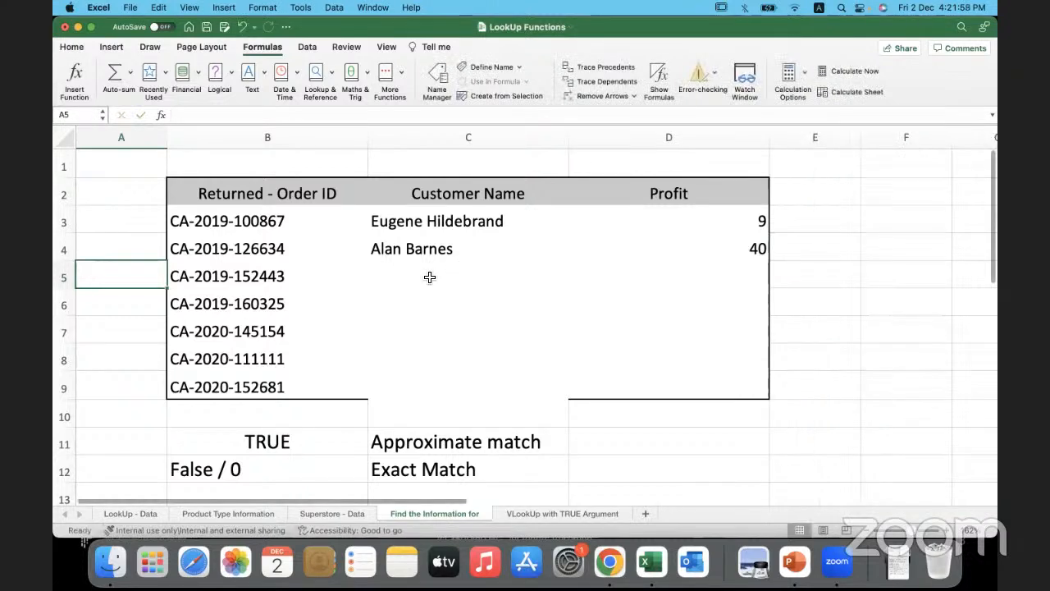
# - Highlight the whole table array A2:D103 on the Superstore - Data sheet and return to its first cell, A2
pyautogui.click(349, 512)
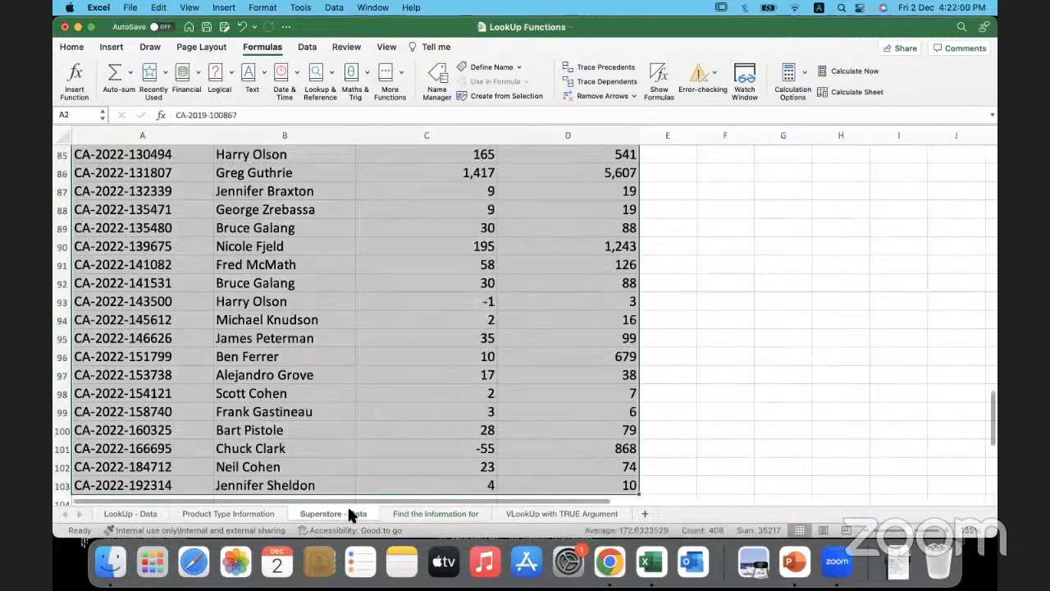
pyautogui.scroll(20, 374, 303)
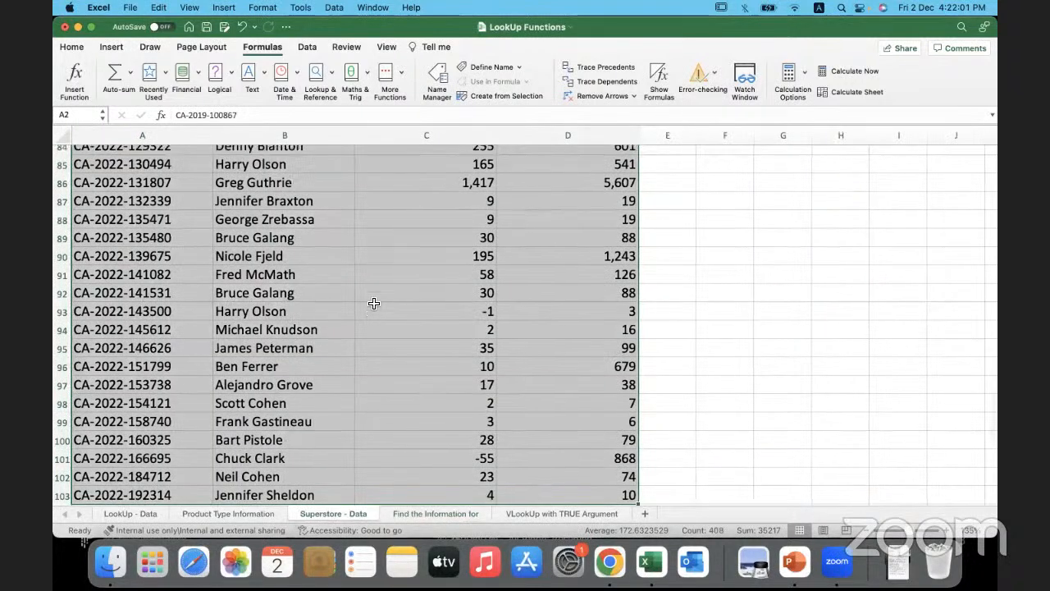
pyautogui.click(171, 176)
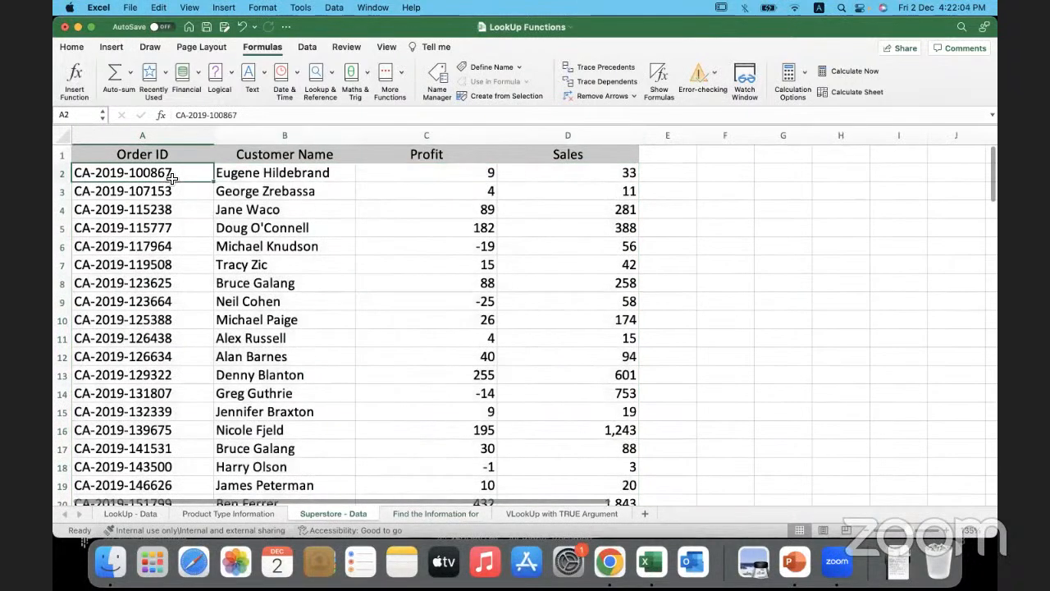
pyautogui.press('super+shift+Right')
pyautogui.press('super+shift+Down')
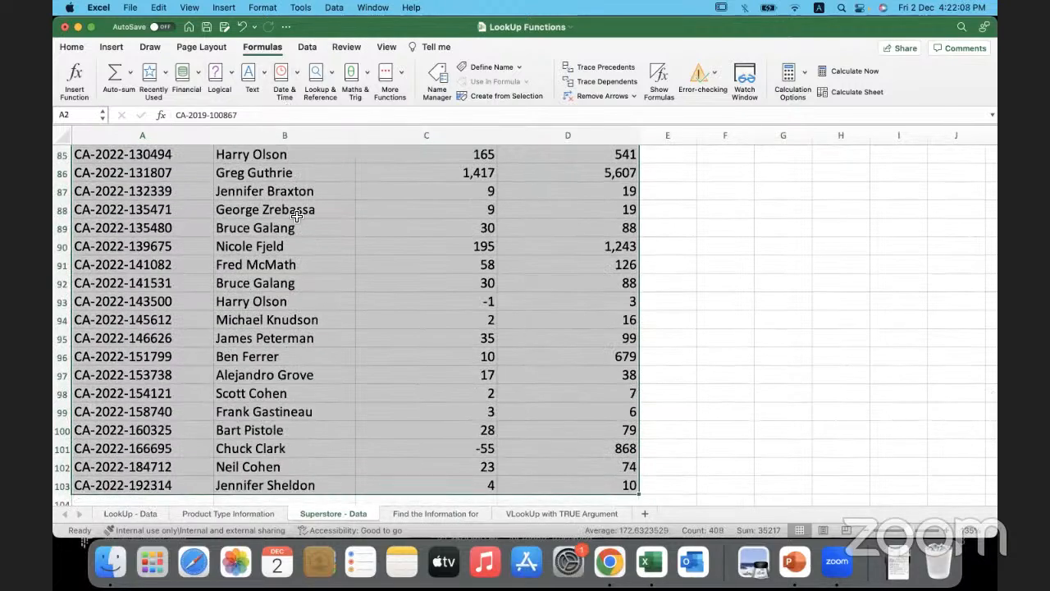
pyautogui.scroll(10, 296, 215)
pyautogui.scroll(8, 296, 215)
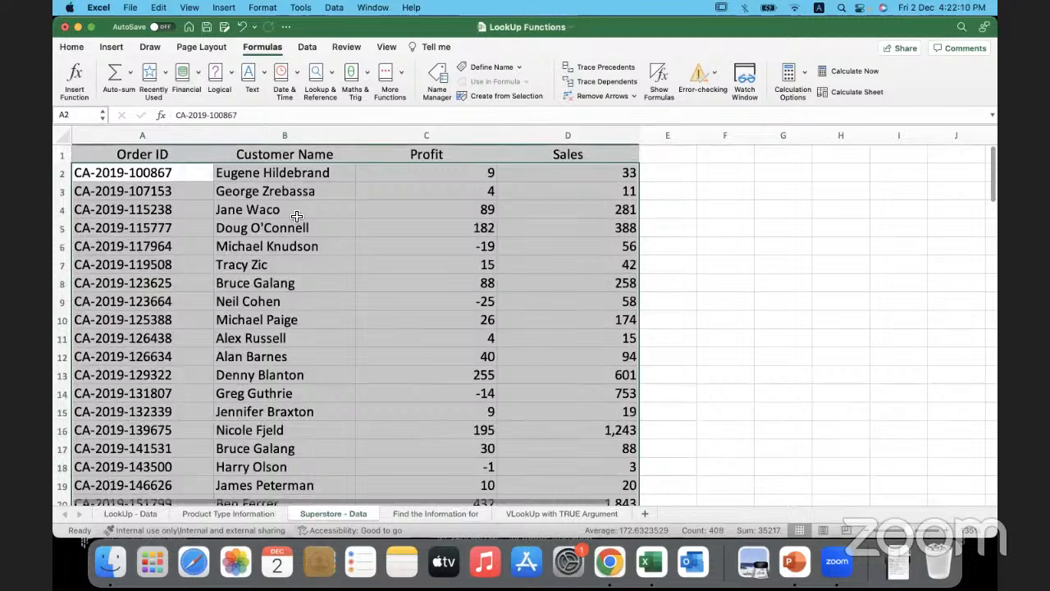
pyautogui.click(429, 265)
pyautogui.click(160, 186)
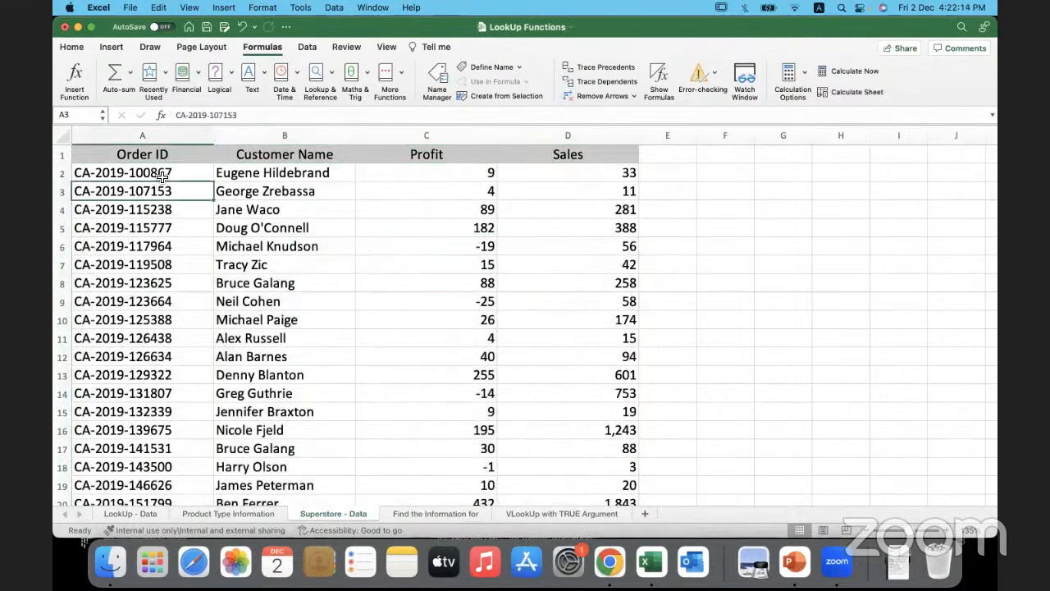
pyautogui.click(163, 177)
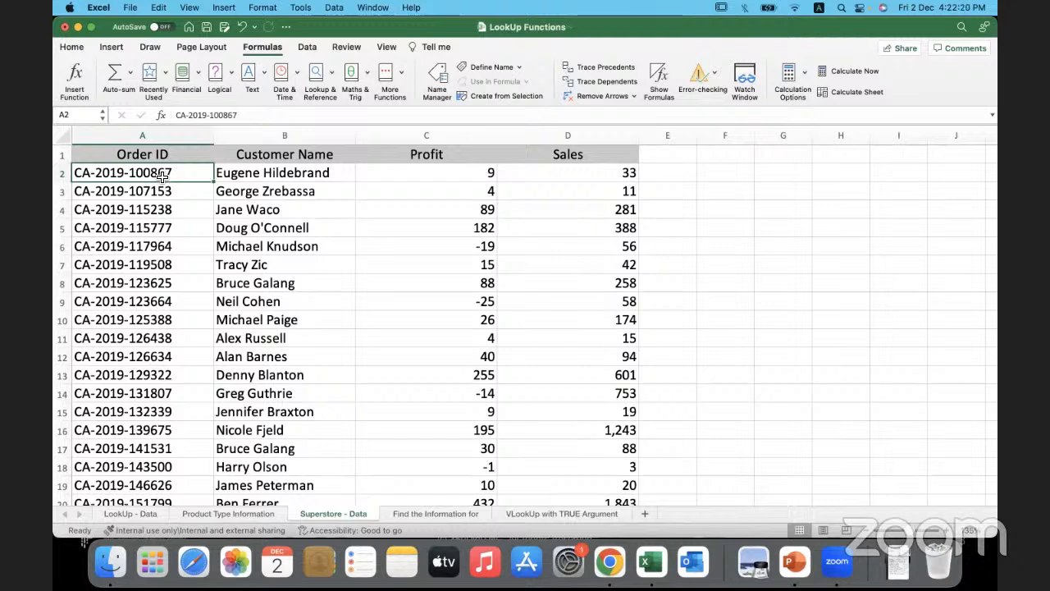
# - Enter the note Name the Range in F4 beside the Superstore data
pyautogui.click(729, 216)
pyautogui.write('Na')
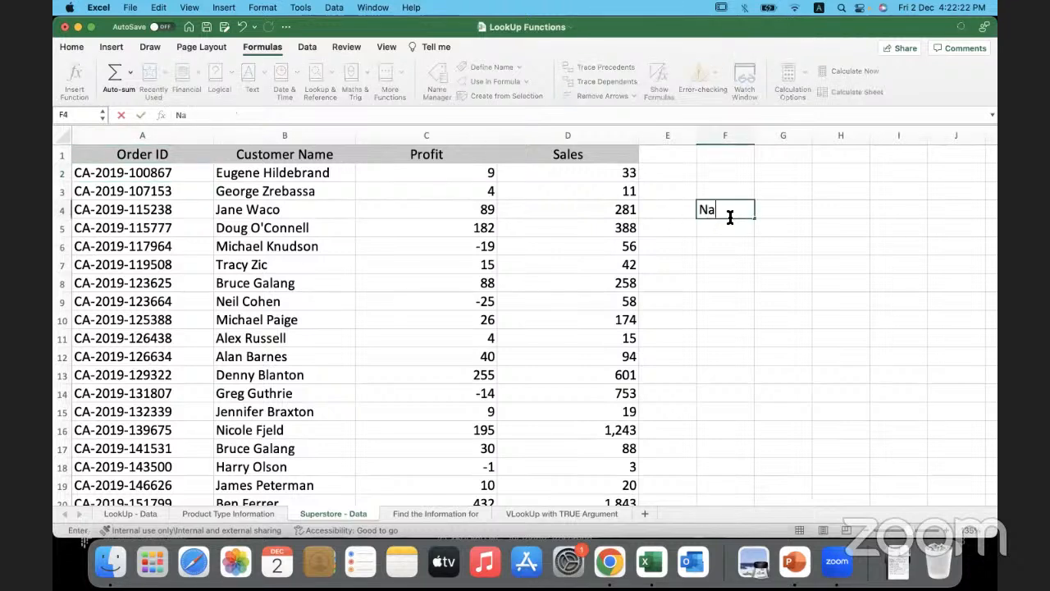
pyautogui.write('me the Rage')
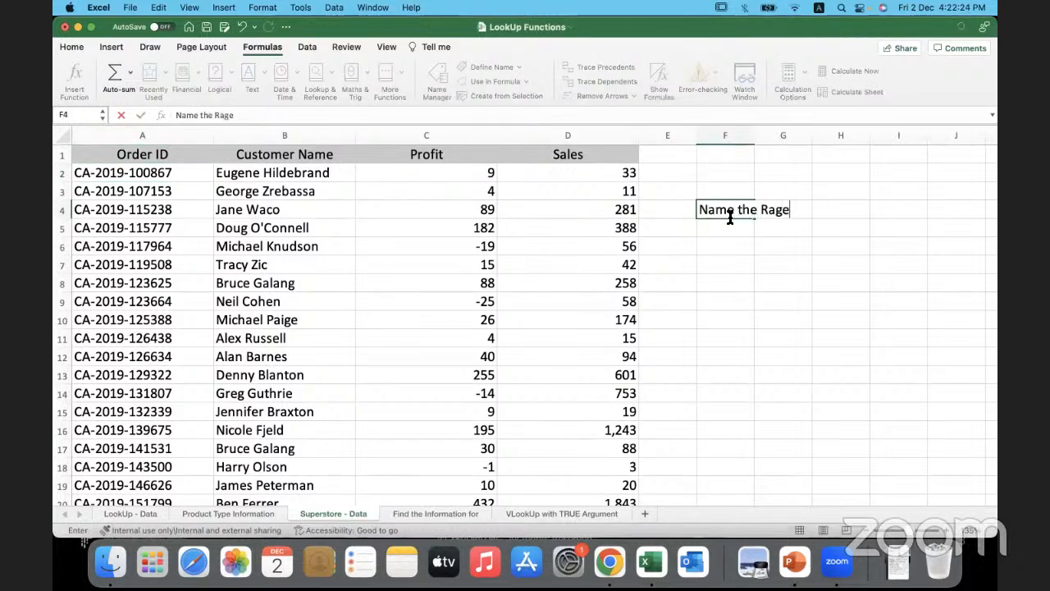
pyautogui.press('BackSpace')
pyautogui.press('BackSpace')
pyautogui.write('nge')
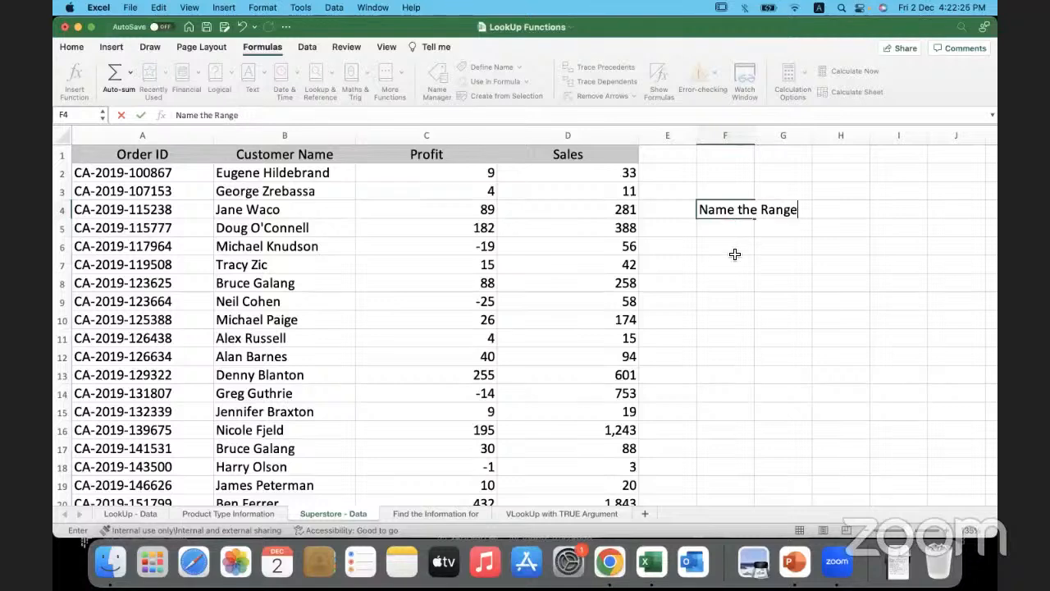
pyautogui.click(735, 252)
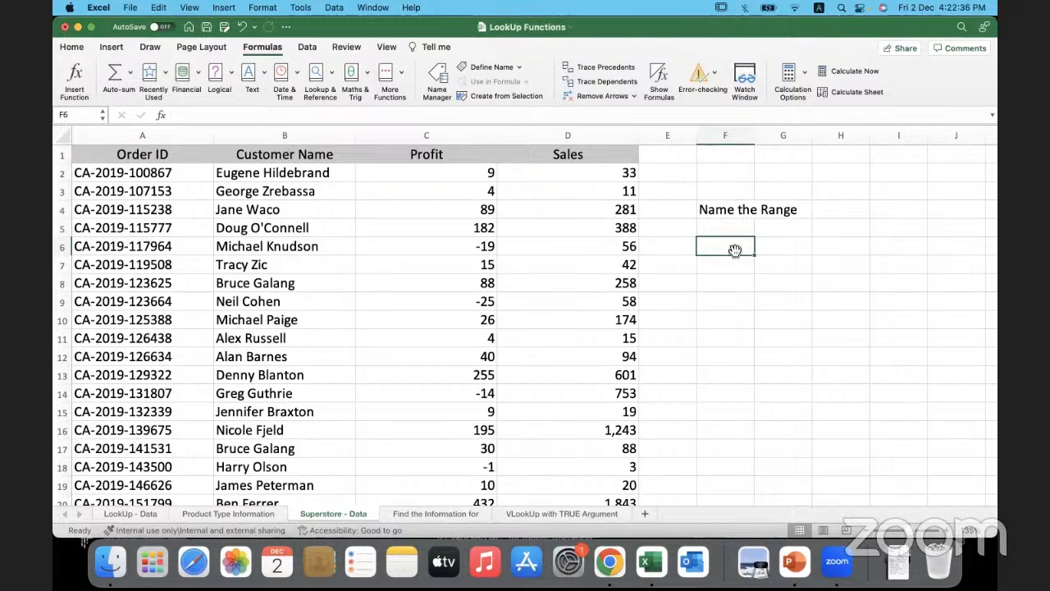
# - Delete the note from F4
pyautogui.click(744, 212)
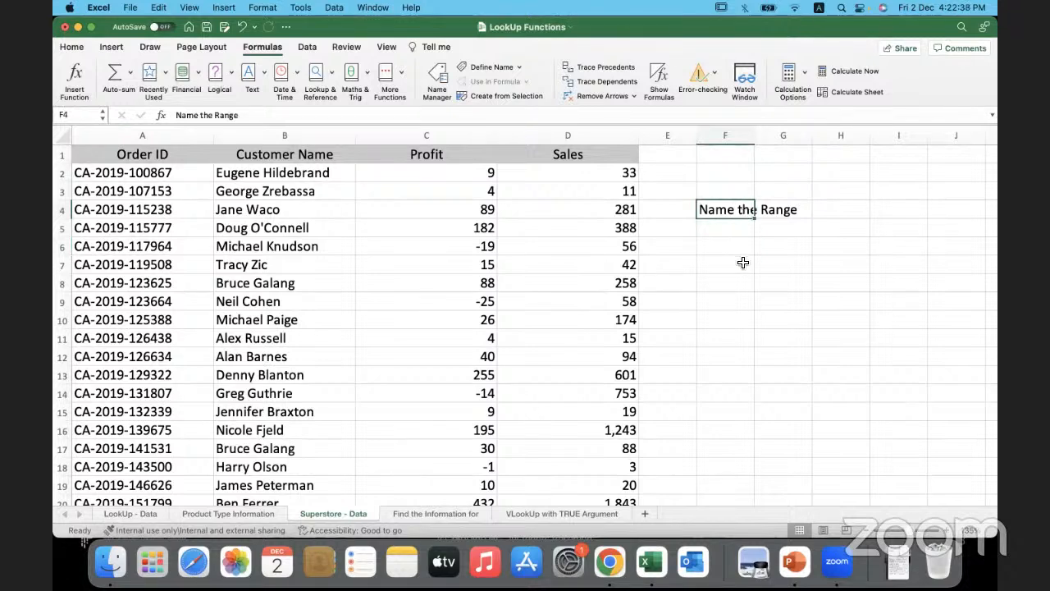
pyautogui.press('Delete')
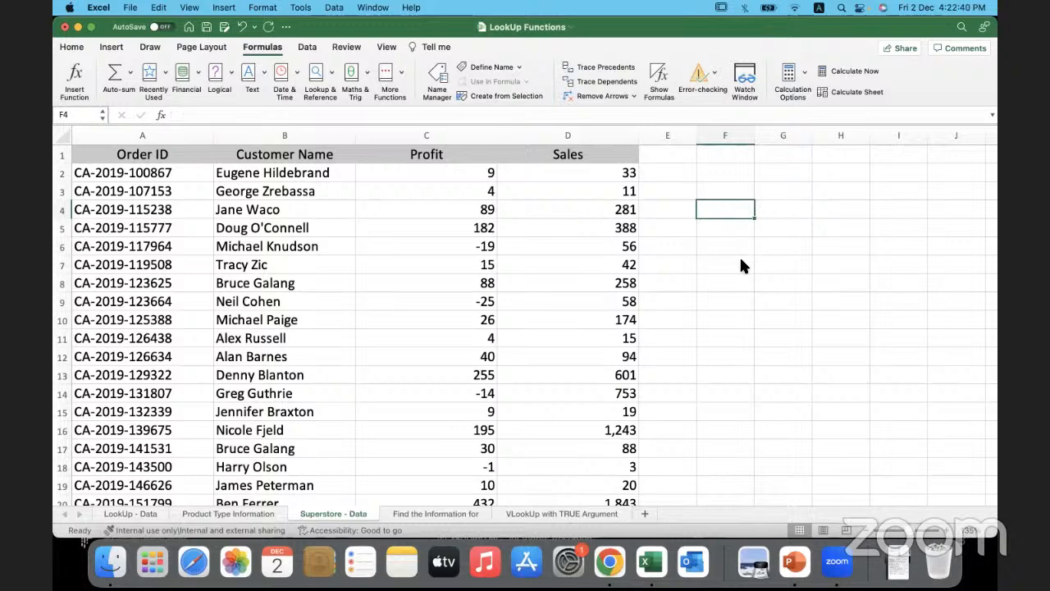
pyautogui.click(713, 254)
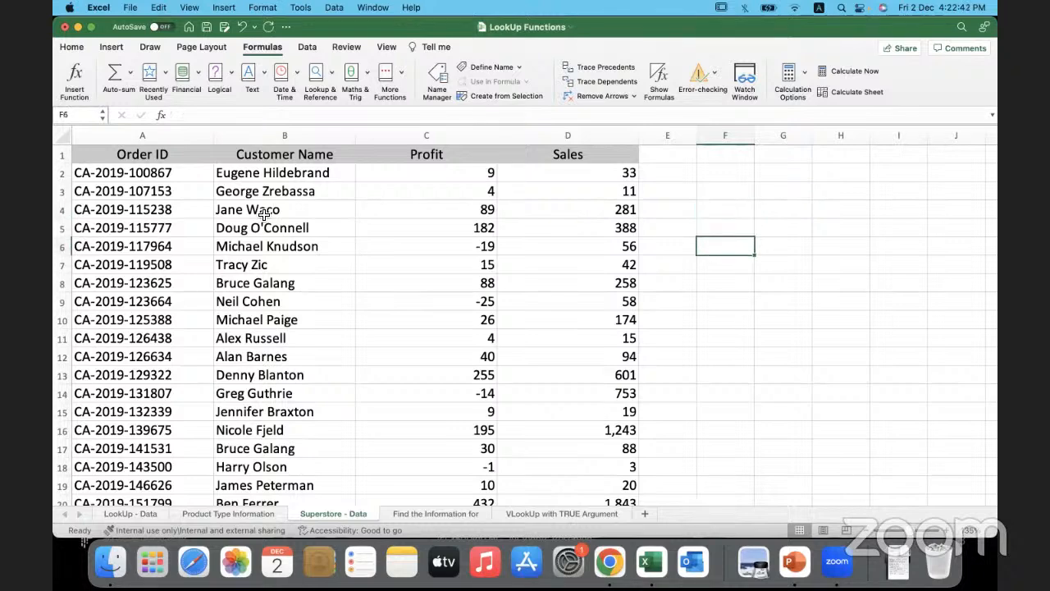
# - Select all the order data in A2:D103, leaving out the header row
pyautogui.click(198, 175)
pyautogui.press('super+shift+Right')
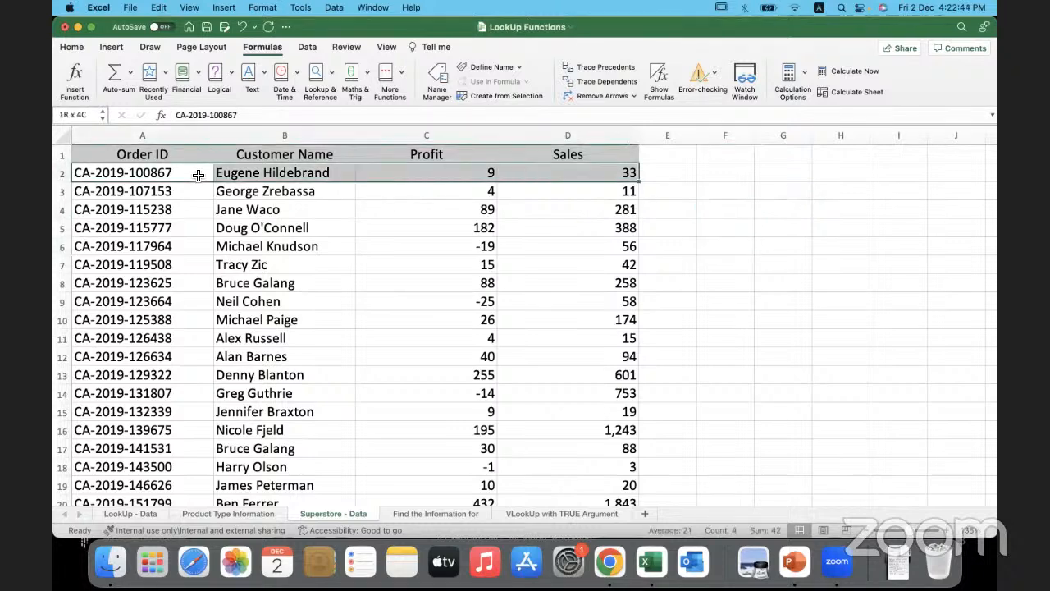
pyautogui.press('super+shift+Down')
pyautogui.scroll(20, 287, 336)
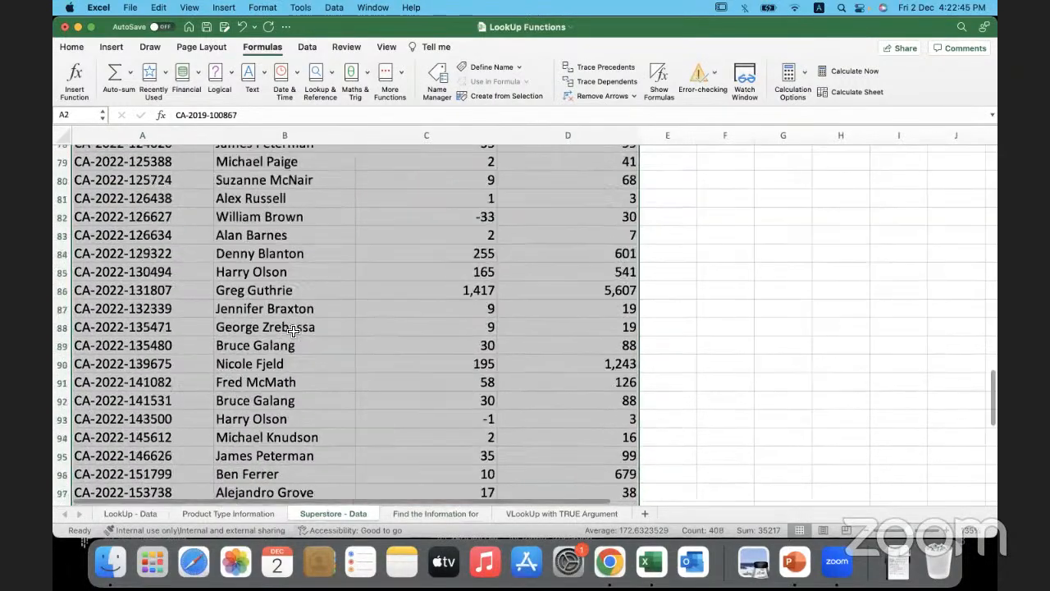
pyautogui.scroll(8, 294, 331)
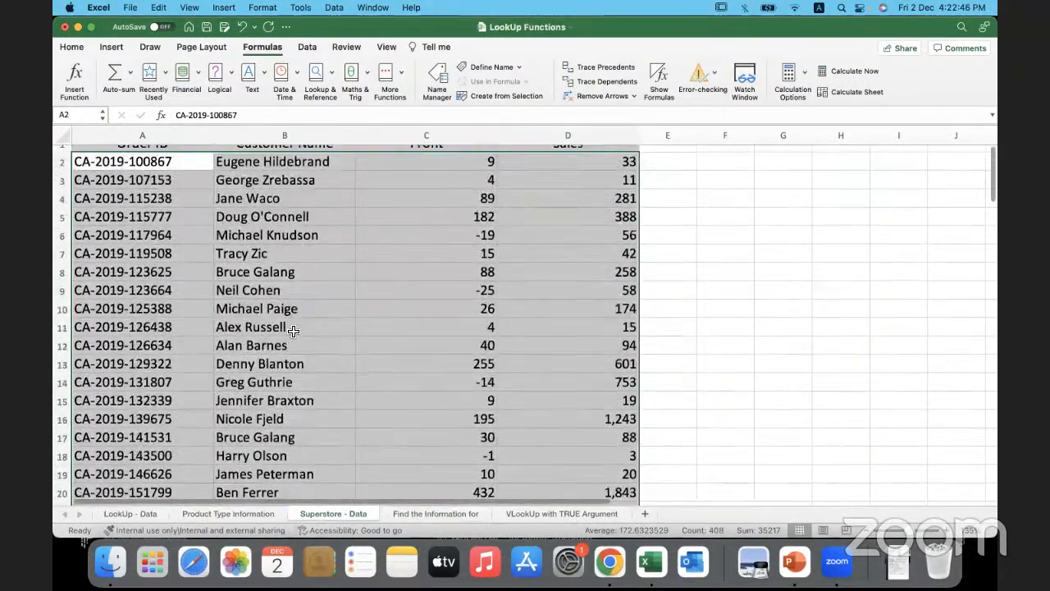
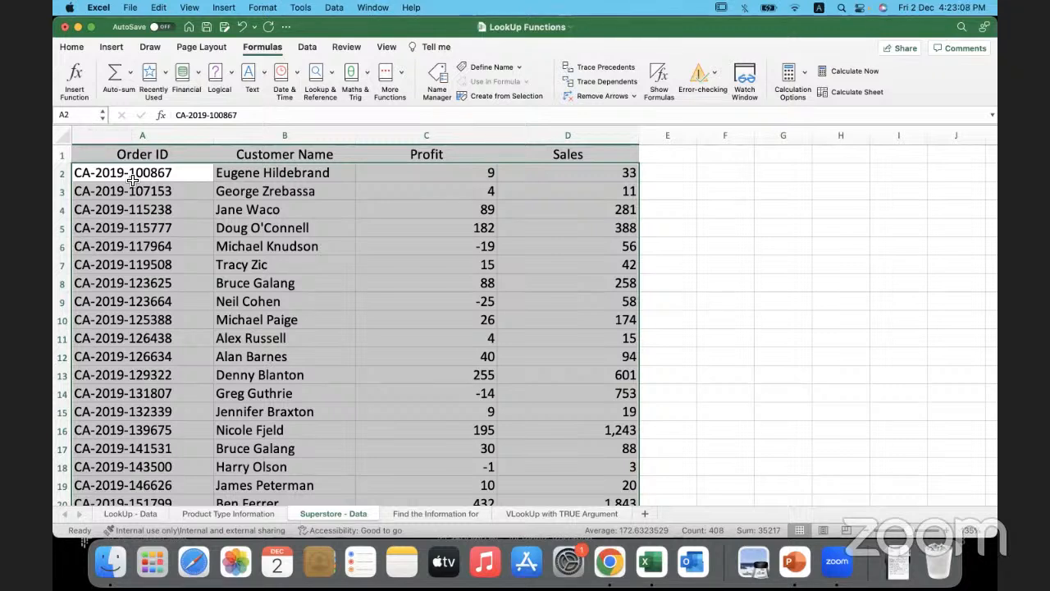
# - Name the selected order data range Superstore_Data
pyautogui.click(82, 115)
pyautogui.write('S')
pyautogui.write('tore')
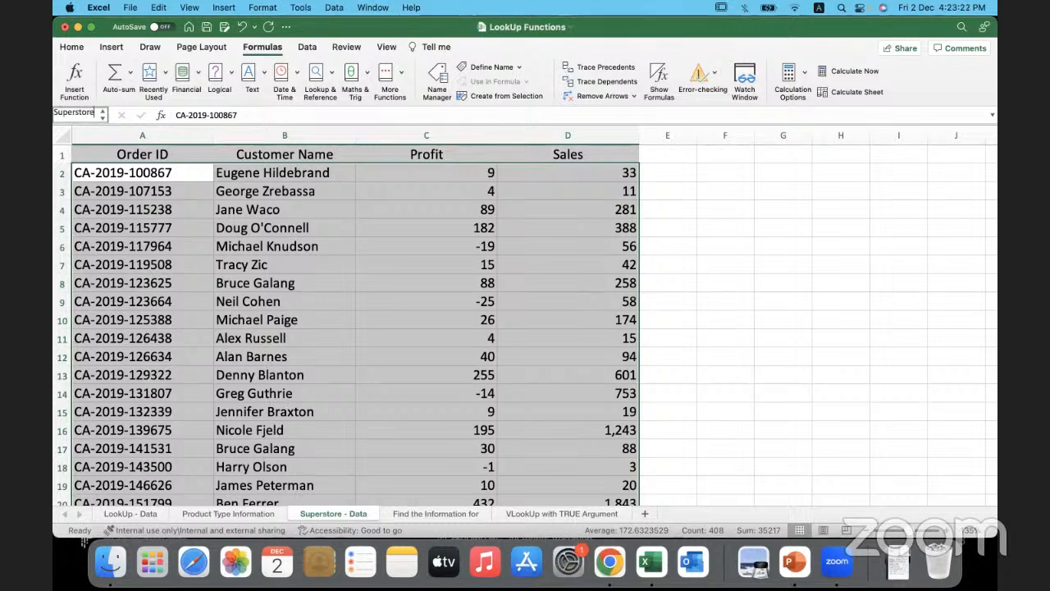
pyautogui.write('_Data')
pyautogui.moveTo(318, 27); pyautogui.dragTo(368, 30)
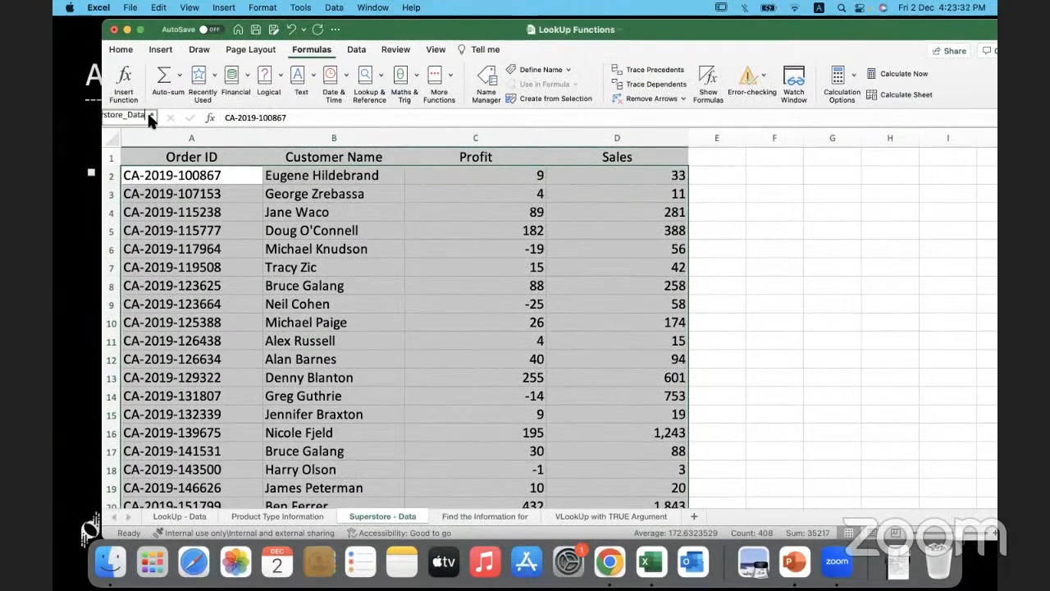
pyautogui.moveTo(146, 114)
pyautogui.mouseDown()
pyautogui.moveTo(97, 119)
pyautogui.moveTo(162, 120)
pyautogui.moveTo(99, 119)
pyautogui.moveTo(148, 117)
pyautogui.mouseUp()
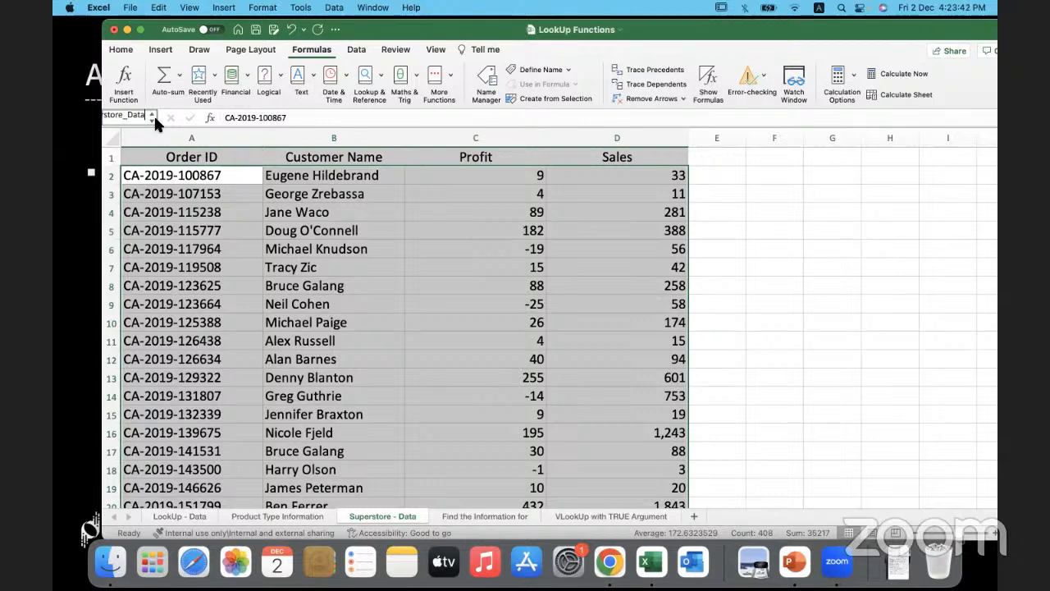
pyautogui.moveTo(146, 118); pyautogui.dragTo(98, 118)
pyautogui.press('Return')
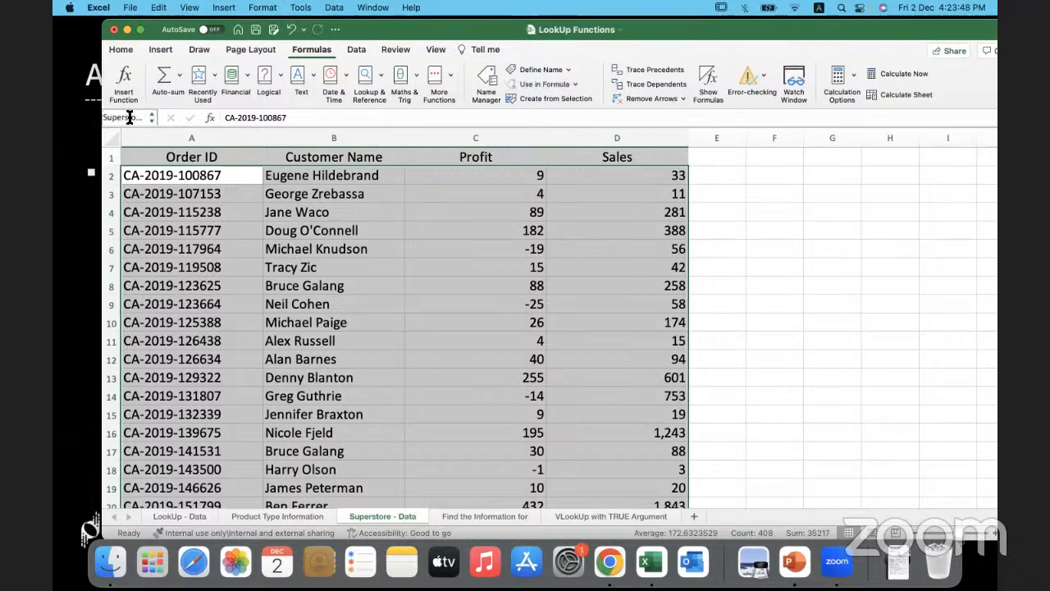
pyautogui.moveTo(370, 37); pyautogui.dragTo(320, 37)
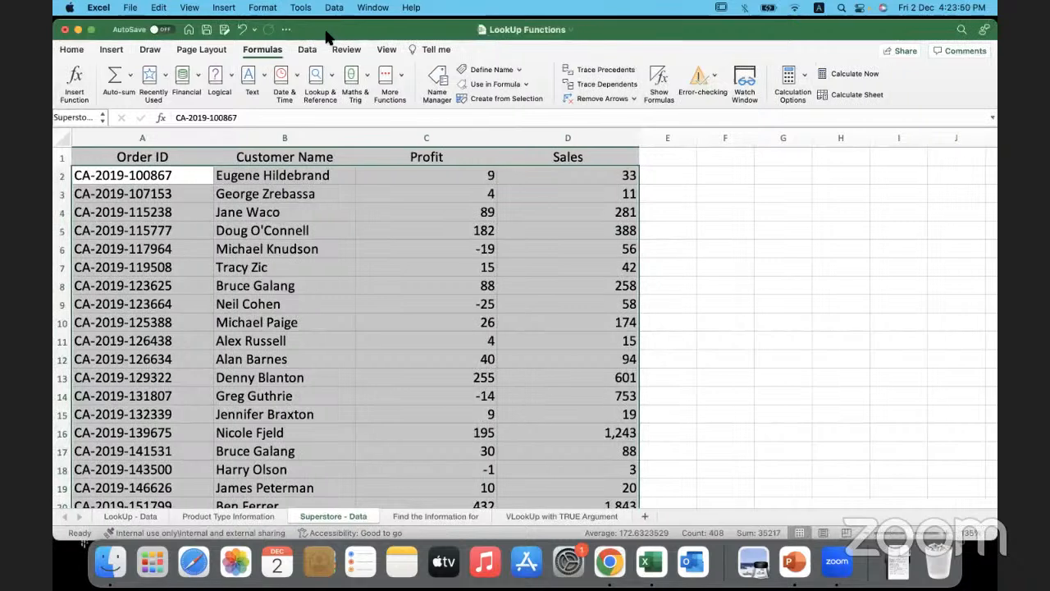
# - On the Find the Information for sheet, start a VLOOKUP in C5 with B5 as lookup value and bring up the list of defined names
pyautogui.click(438, 517)
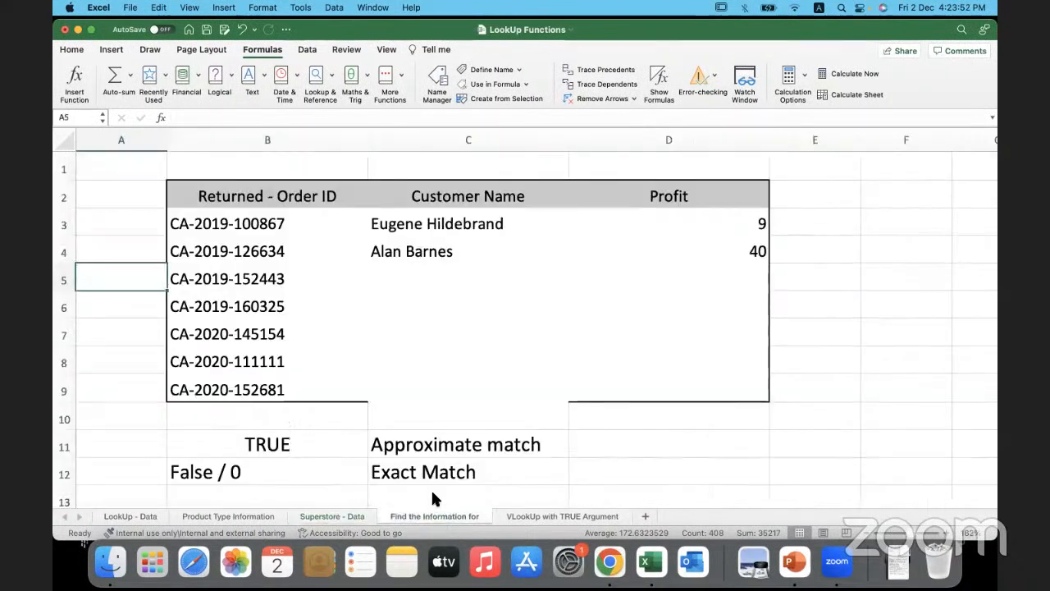
pyautogui.click(403, 281)
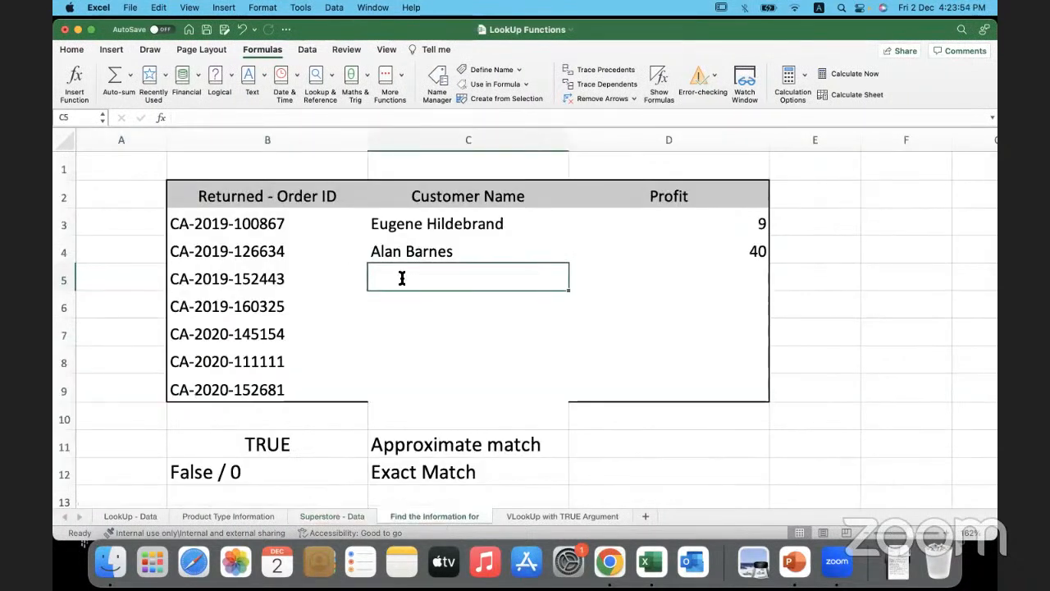
pyautogui.write('=vloo')
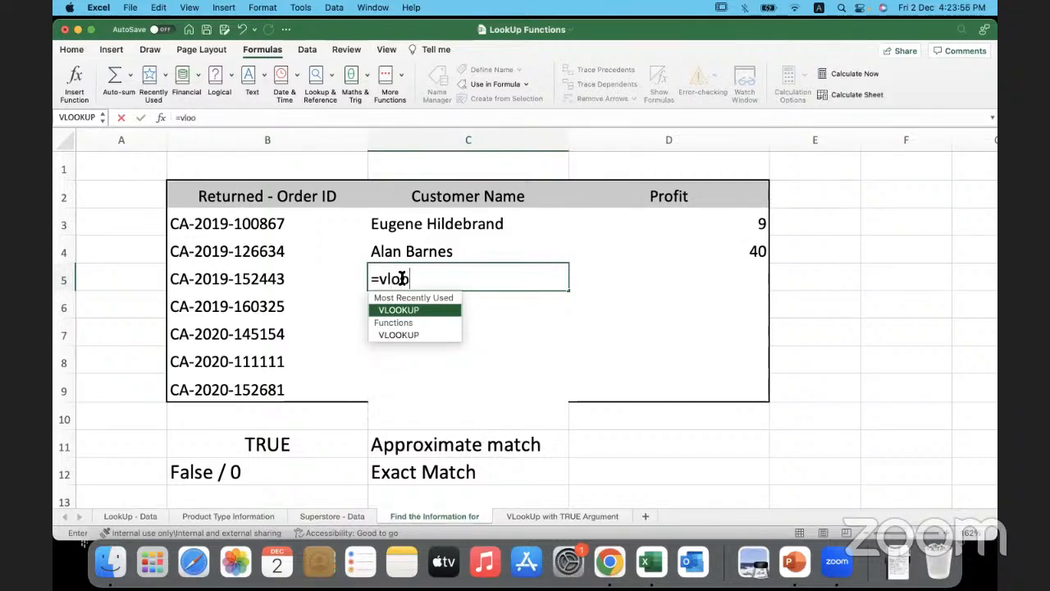
pyautogui.doubleClick(432, 310)
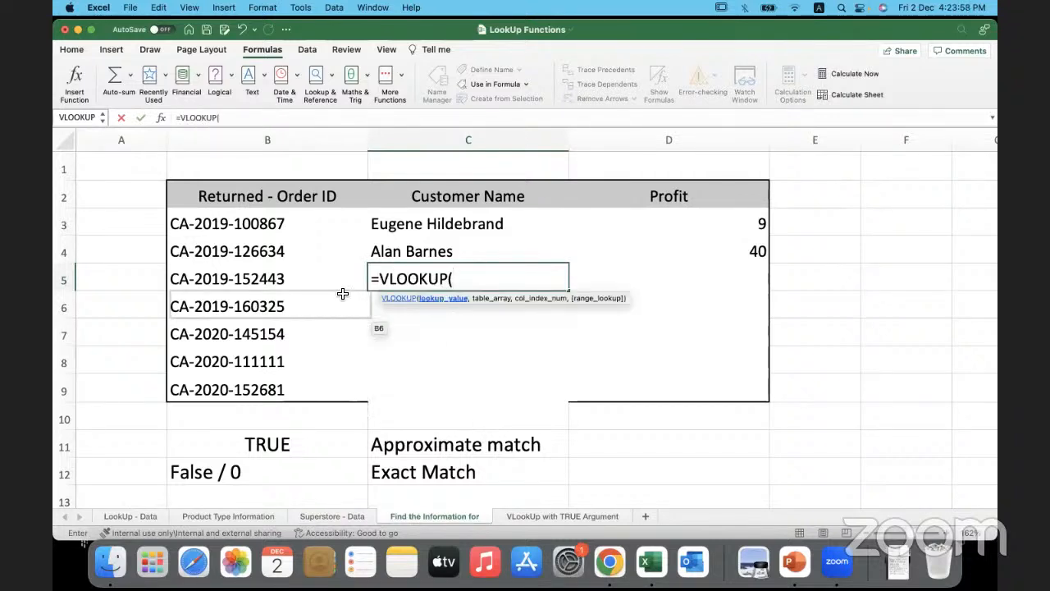
pyautogui.click(301, 282)
pyautogui.write(',')
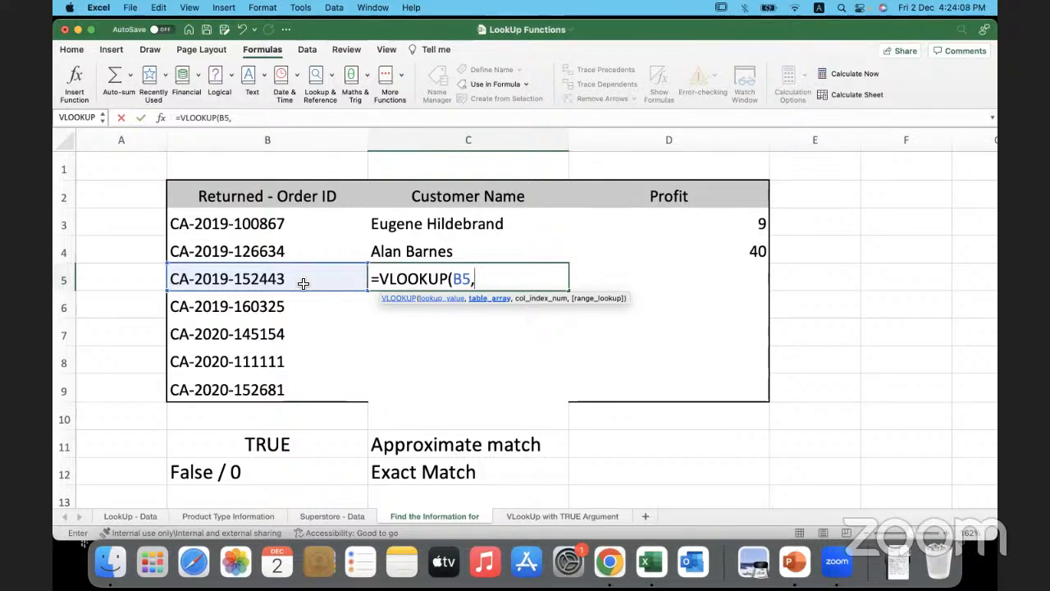
pyautogui.press('F3')
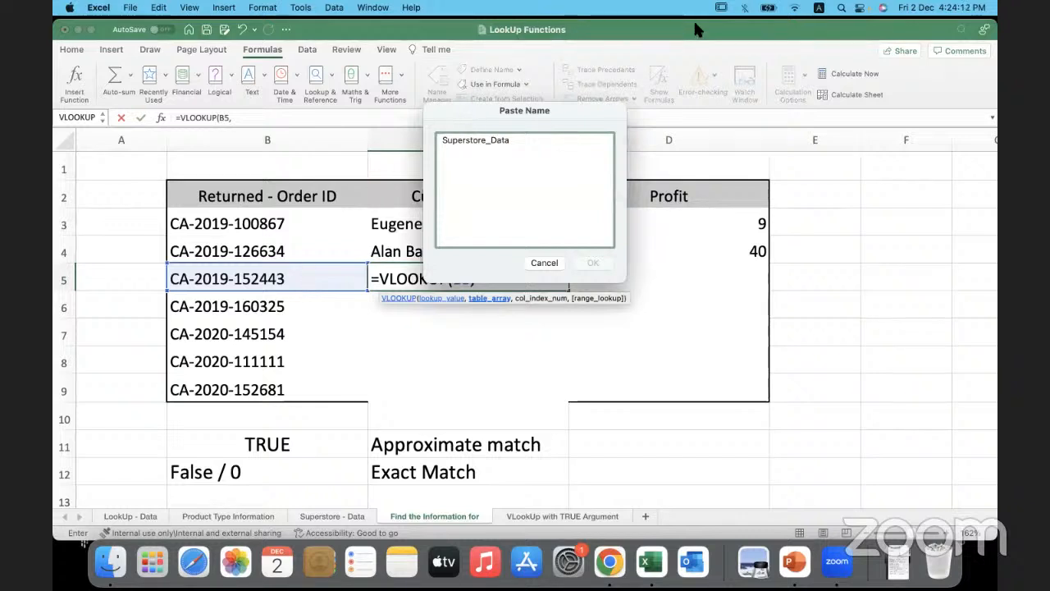
# - Annotate the screen with an underlined F3 beside the table, mark the Superstore_Data name, and clear the drawings
pyautogui.moveTo(805, 216); pyautogui.dragTo(788, 294)
pyautogui.moveTo(783, 259)
pyautogui.mouseDown()
pyautogui.moveTo(857, 247)
pyautogui.moveTo(819, 282)
pyautogui.mouseUp()
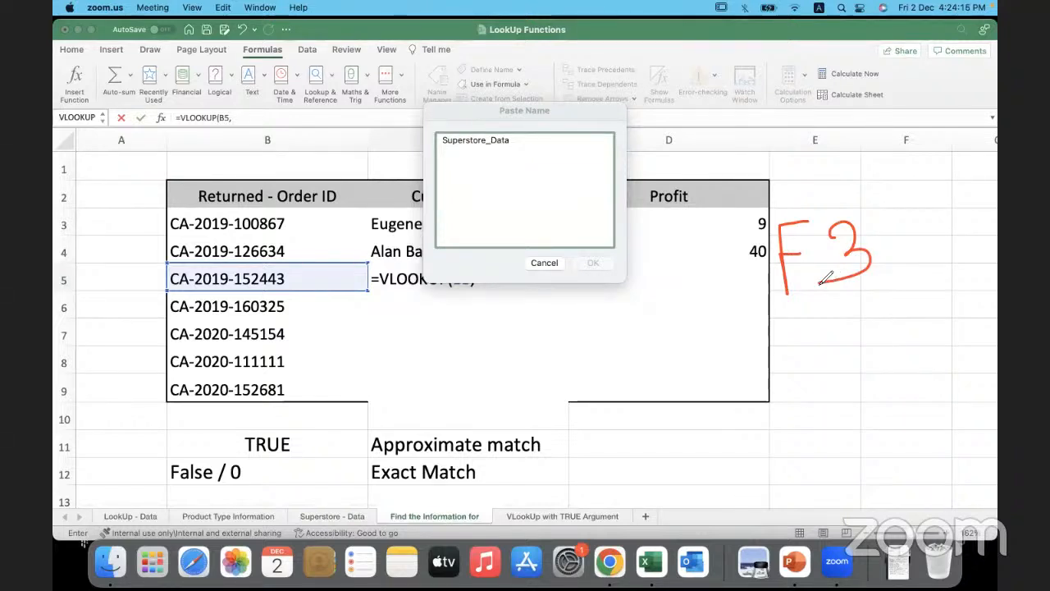
pyautogui.moveTo(794, 320); pyautogui.dragTo(901, 276)
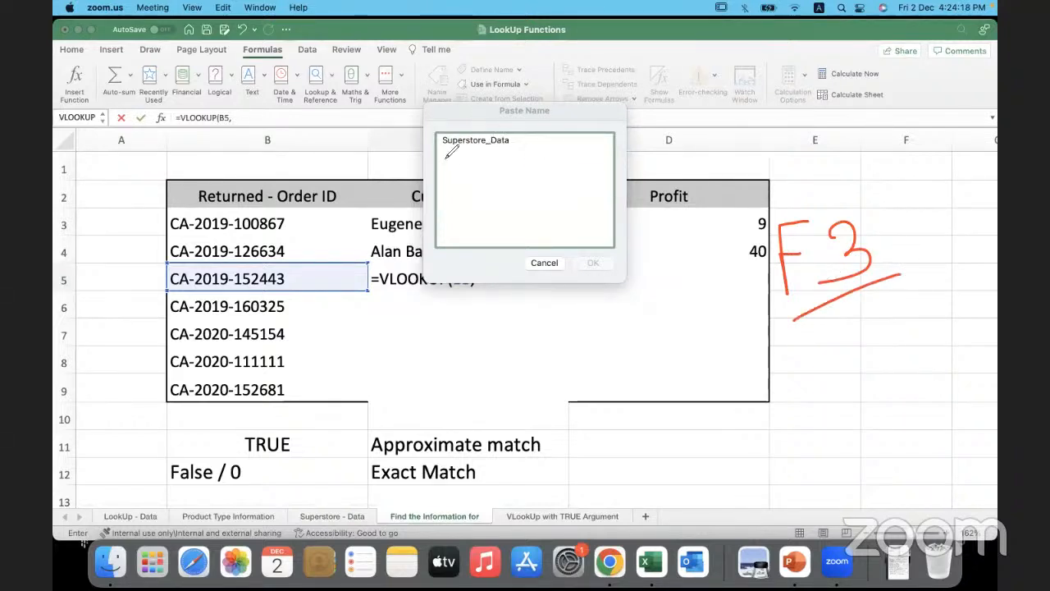
pyautogui.moveTo(444, 155); pyautogui.dragTo(516, 153)
pyautogui.moveTo(447, 167); pyautogui.dragTo(541, 168)
pyautogui.moveTo(439, 186)
pyautogui.mouseDown()
pyautogui.moveTo(542, 185)
pyautogui.moveTo(531, 199)
pyautogui.mouseUp()
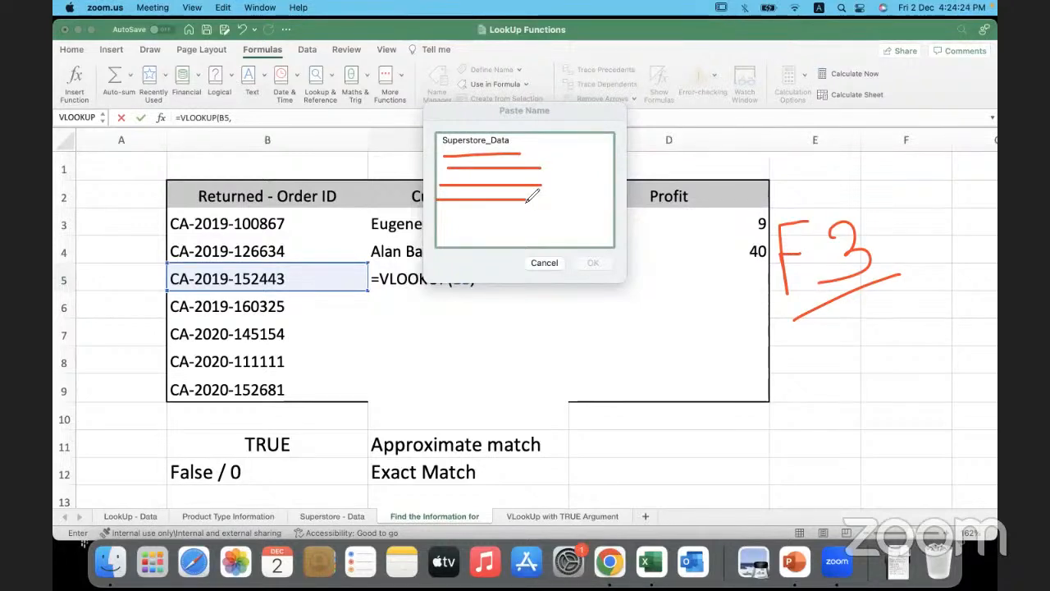
pyautogui.moveTo(472, 152)
pyautogui.mouseDown()
pyautogui.moveTo(522, 141)
pyautogui.moveTo(507, 123)
pyautogui.moveTo(439, 138)
pyautogui.moveTo(484, 153)
pyautogui.mouseUp()
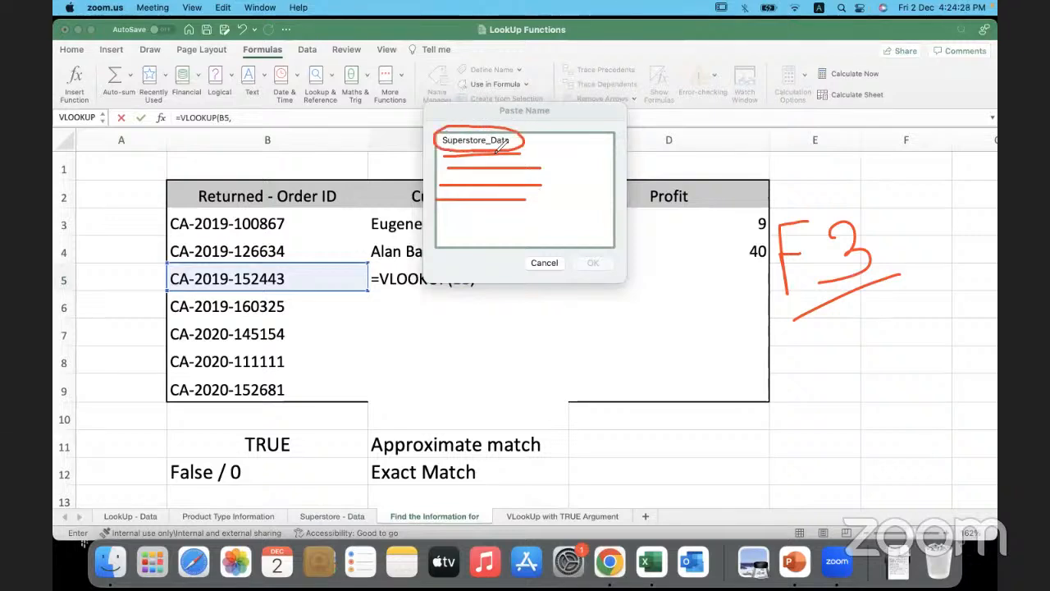
pyautogui.click(753, 113)
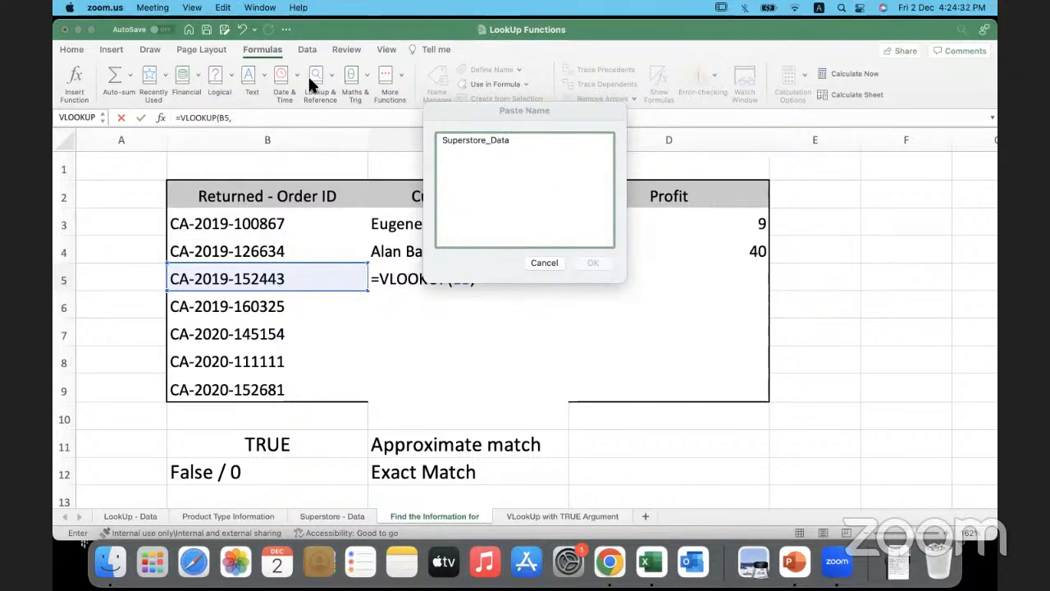
# - Complete the C5 VLOOKUP with Superstore_Data as table array, column index 2 and 0 for exact match
pyautogui.click(499, 146)
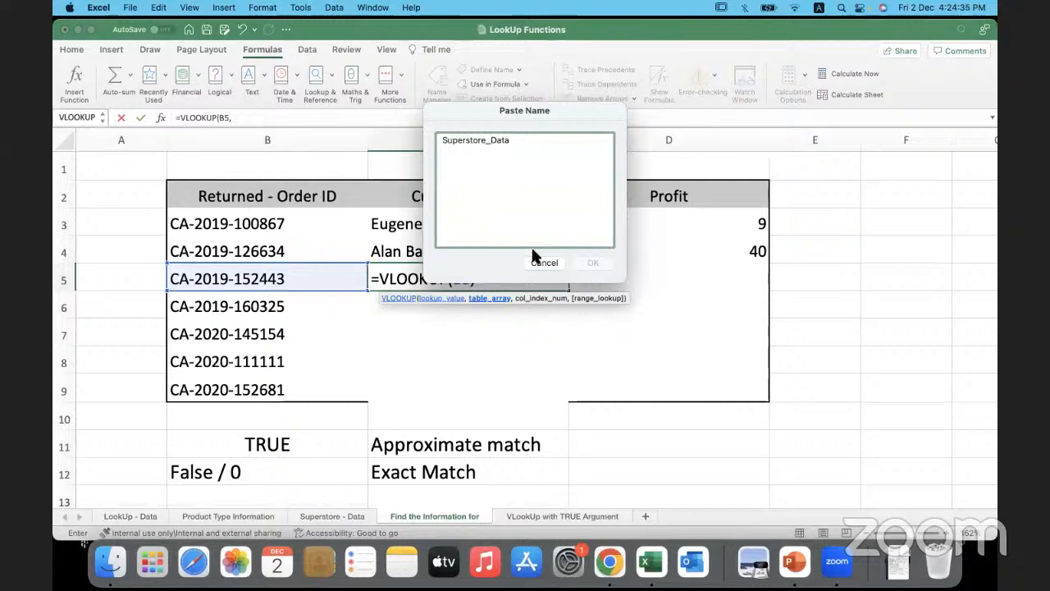
pyautogui.click(505, 140)
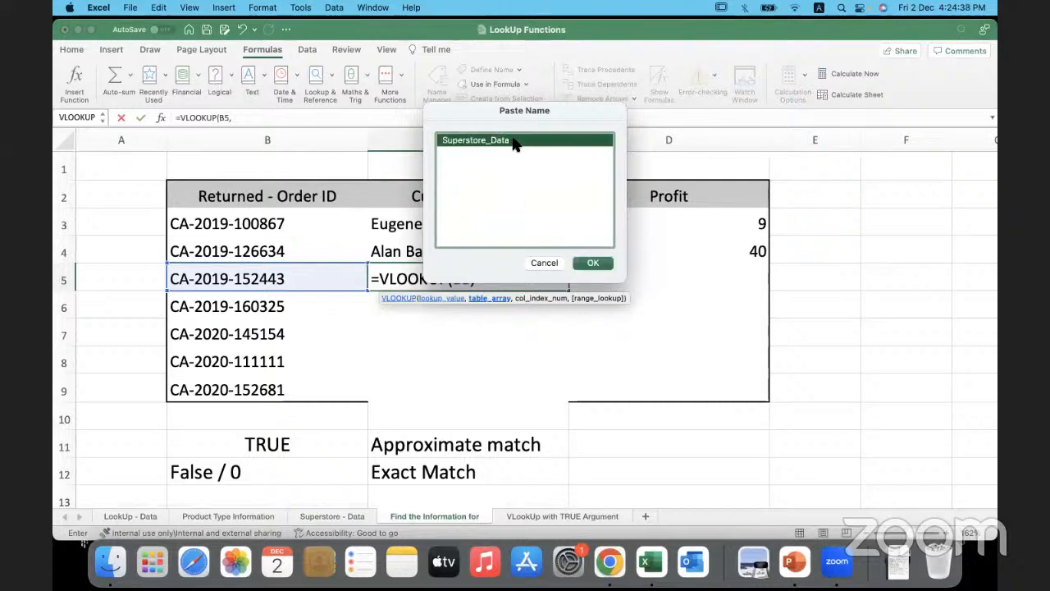
pyautogui.click(593, 262)
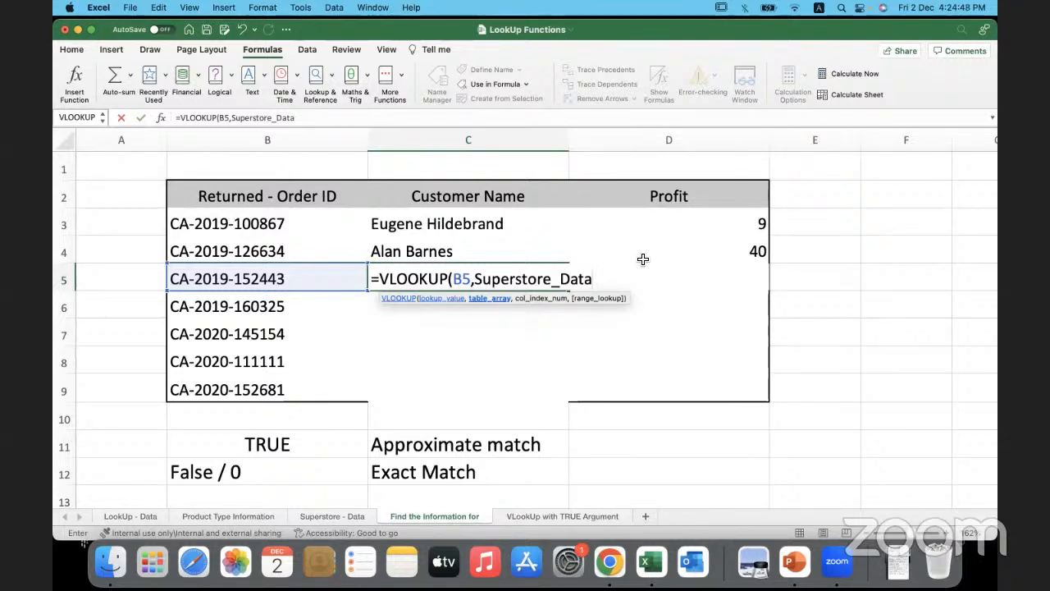
pyautogui.write(',')
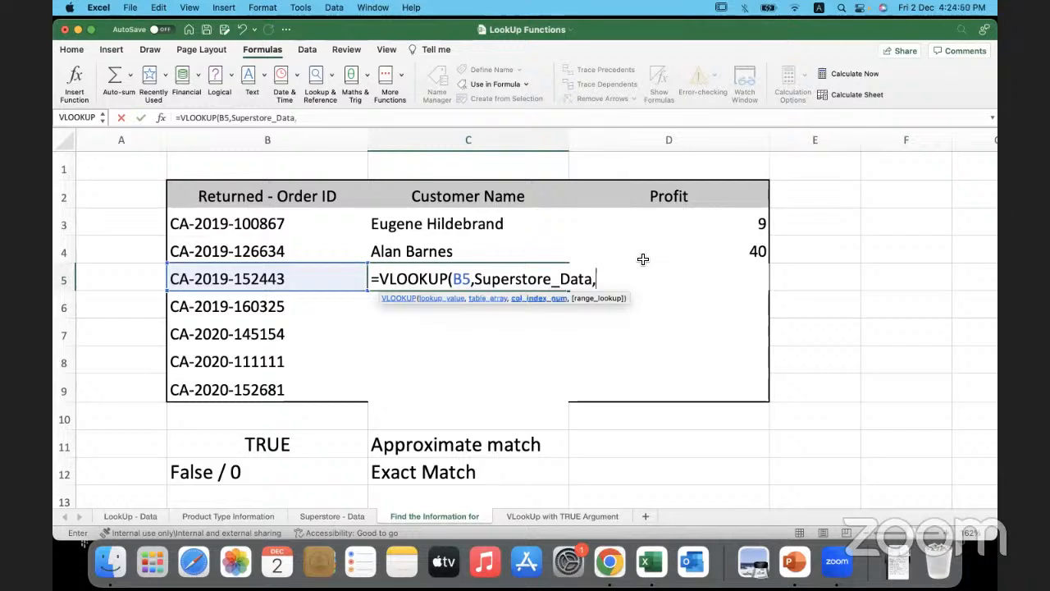
pyautogui.write('2,0')
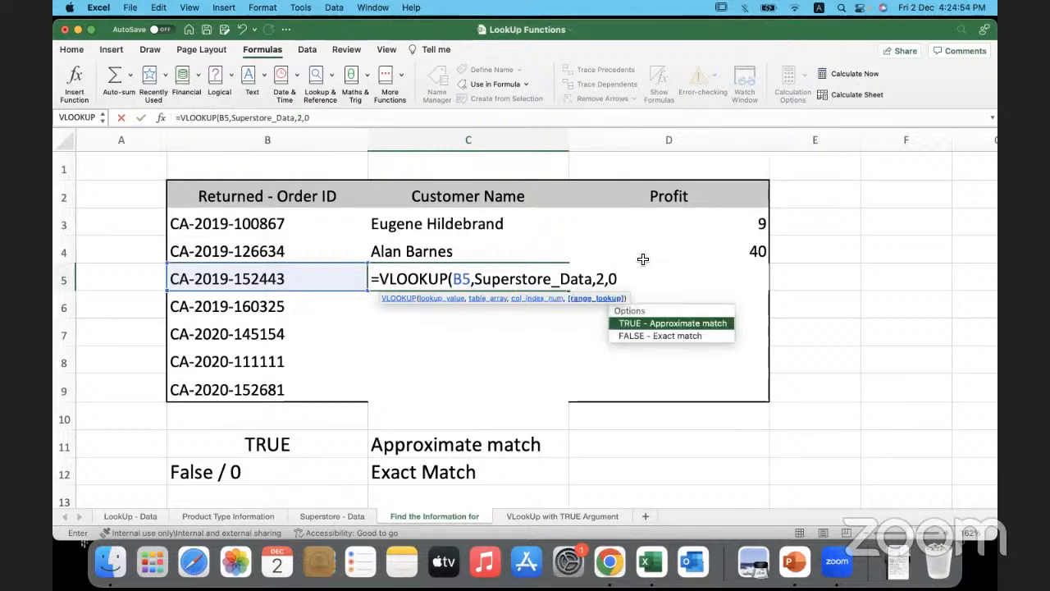
pyautogui.write(')')
pyautogui.press('Return')
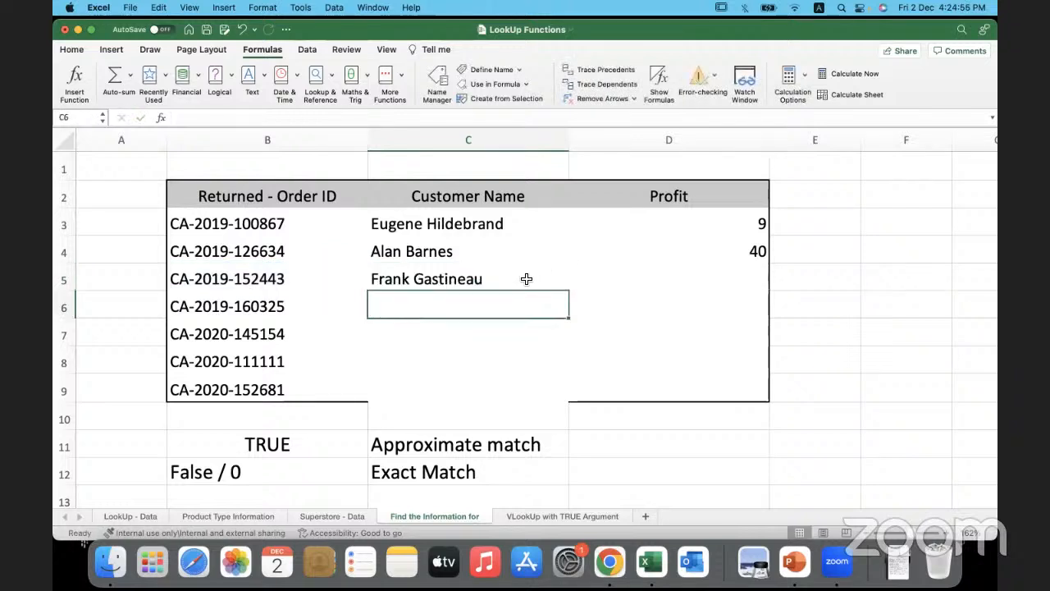
# - Check the C5 result against the matching order's customer name and profit in row 21 of the Superstore - Data sheet
pyautogui.click(527, 278)
pyautogui.click(326, 279)
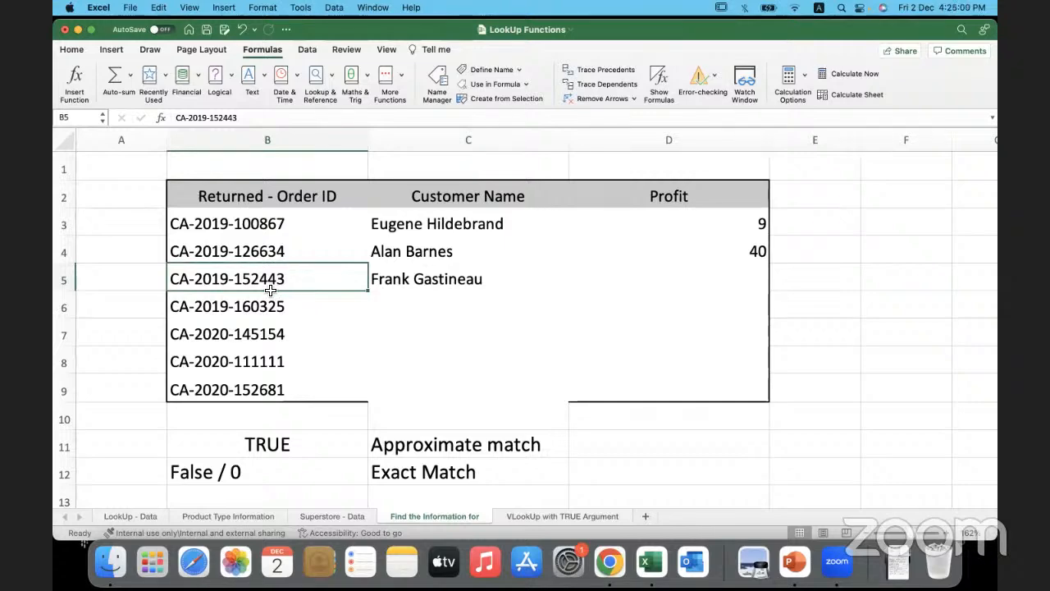
pyautogui.click(332, 516)
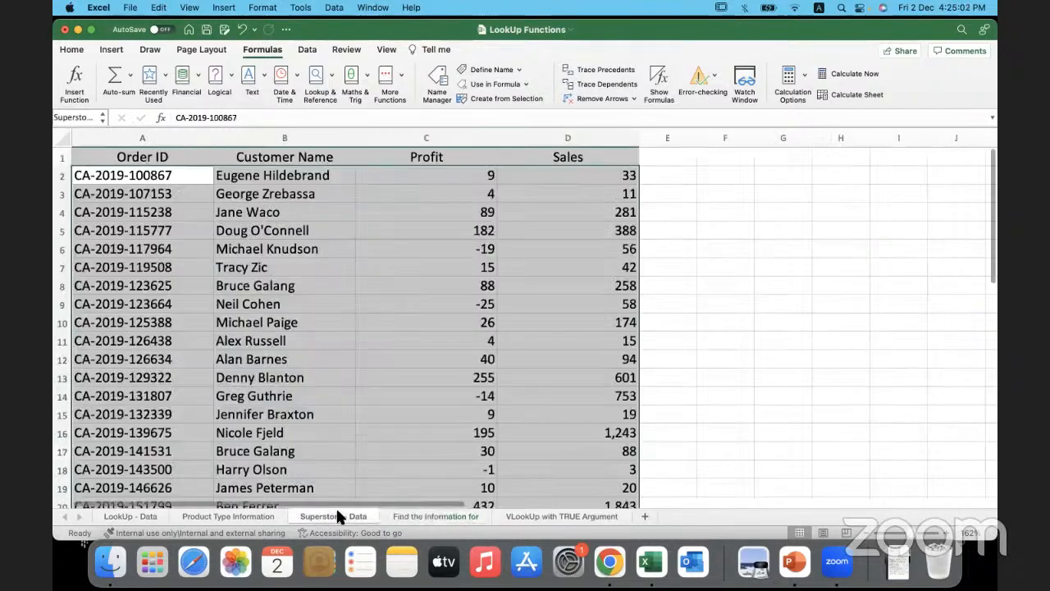
pyautogui.scroll(-1, 198, 423)
pyautogui.scroll(-5, 198, 423)
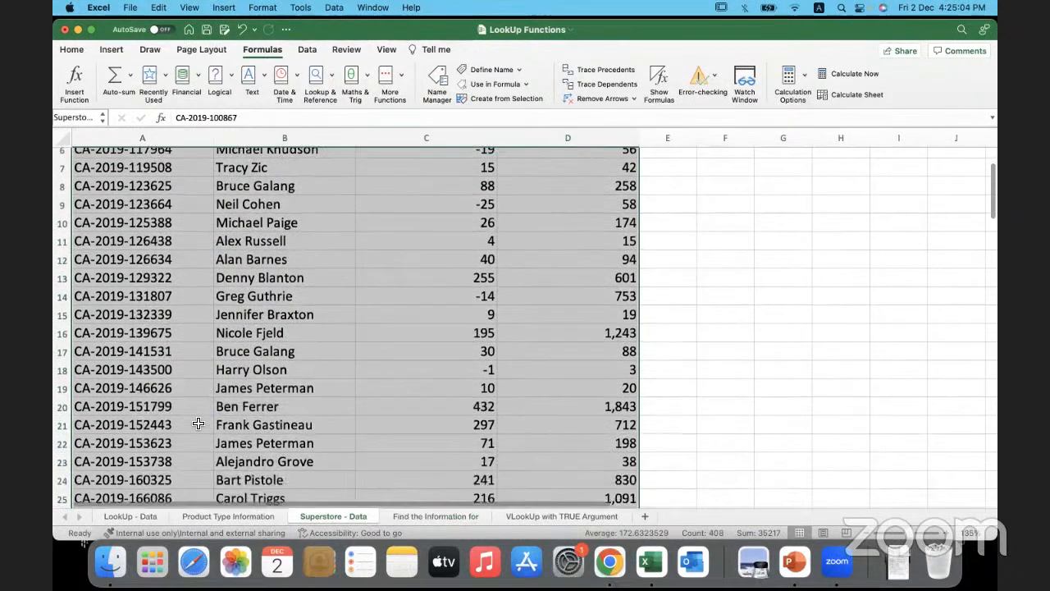
pyautogui.click(188, 418)
pyautogui.moveTo(188, 418); pyautogui.dragTo(403, 421)
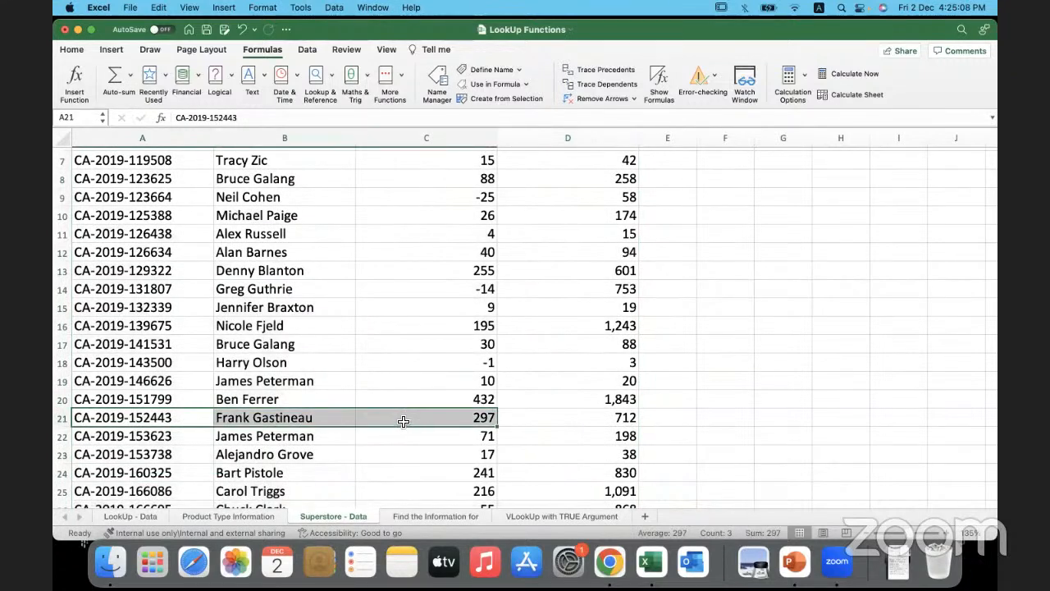
pyautogui.click(403, 421)
# - Back on the Find the Information for sheet, start a VLOOKUP in D5 with B5 as the lookup value
pyautogui.click(429, 514)
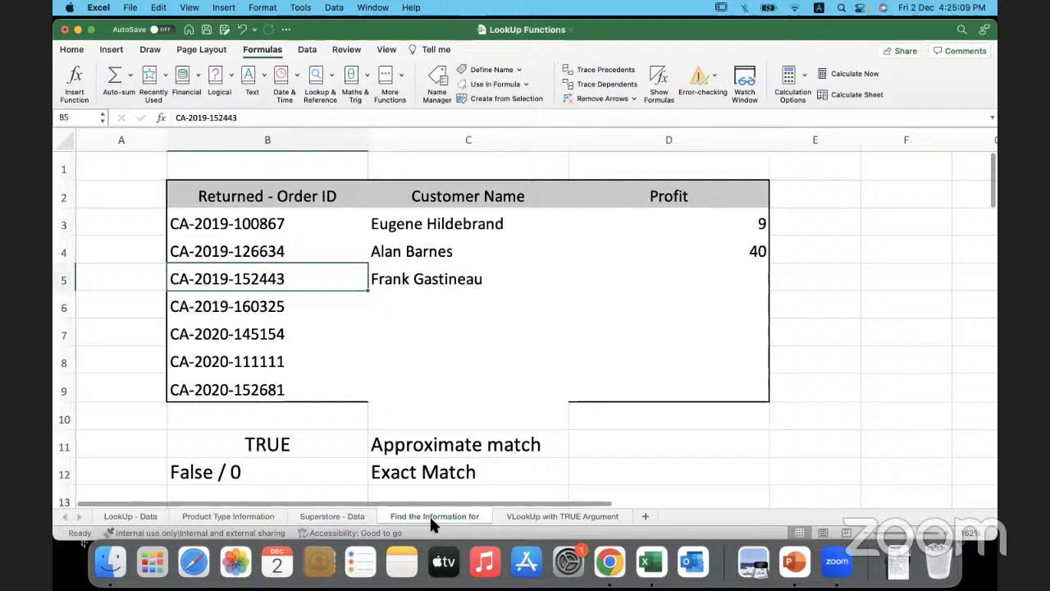
pyautogui.click(605, 289)
pyautogui.write('=')
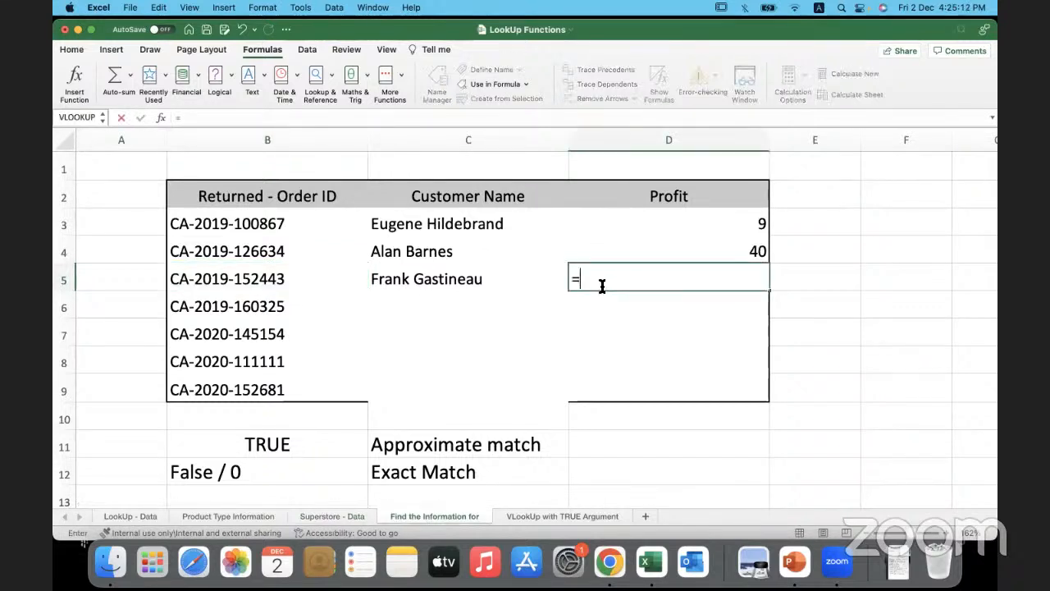
pyautogui.write('vlook')
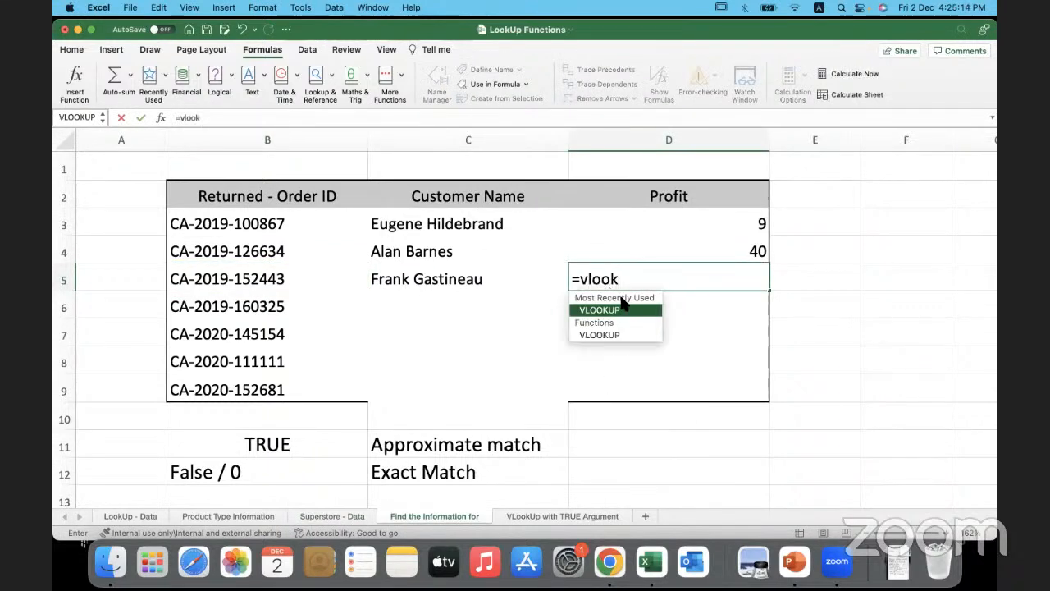
pyautogui.doubleClick(626, 310)
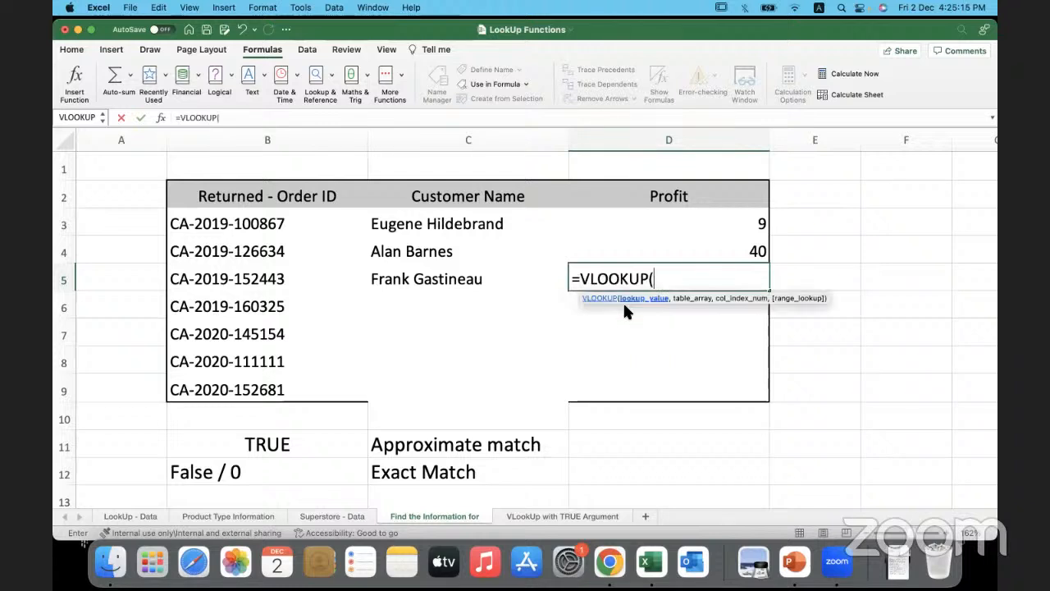
pyautogui.click(282, 279)
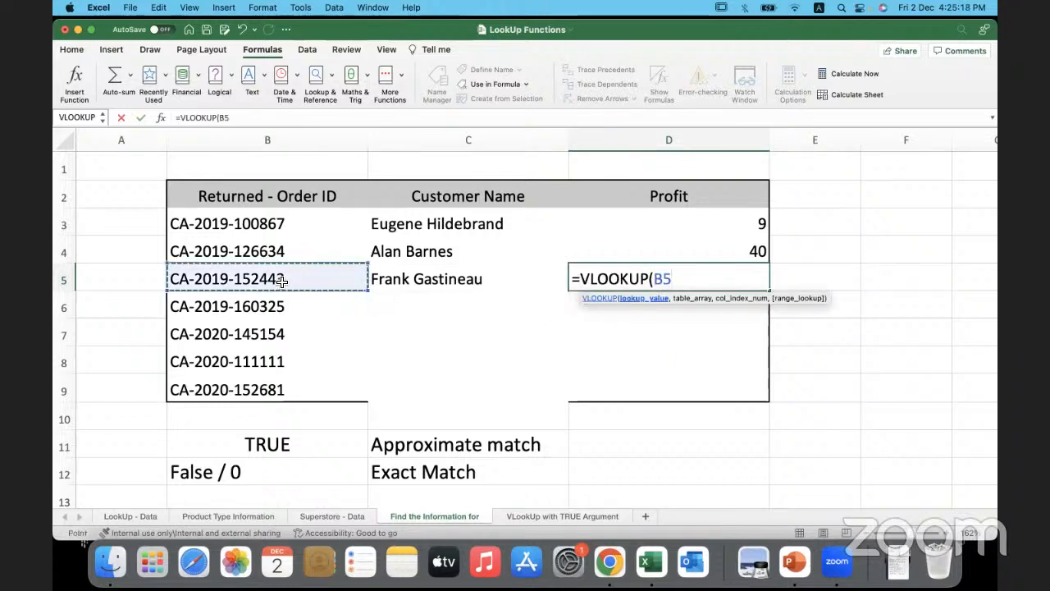
pyautogui.write(',')
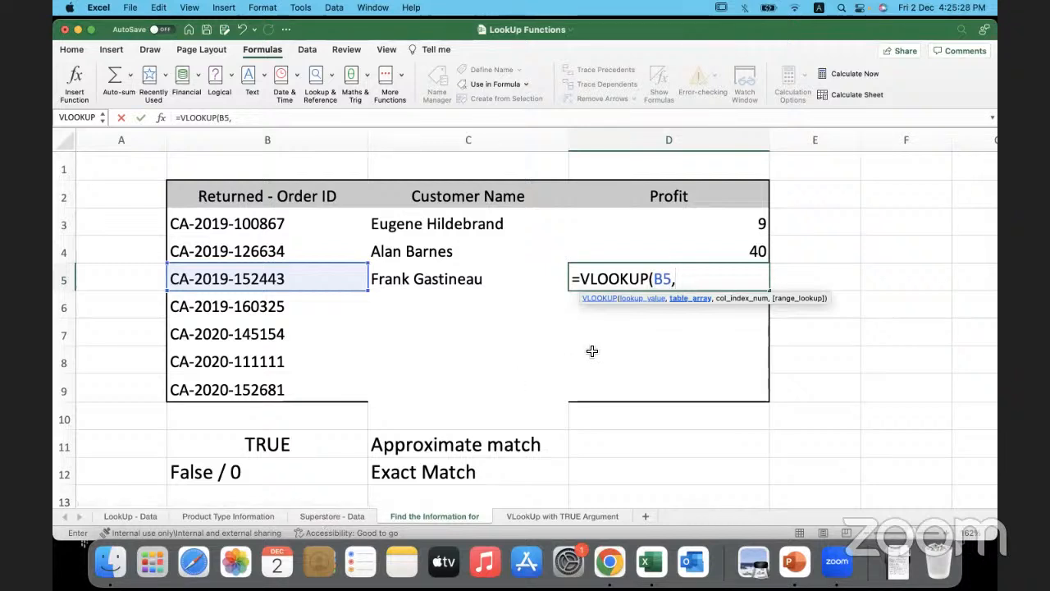
# - Complete the D5 VLOOKUP with the named range Superstore_Data as table array, column index 3 and 0 for exact match
pyautogui.press('F3')
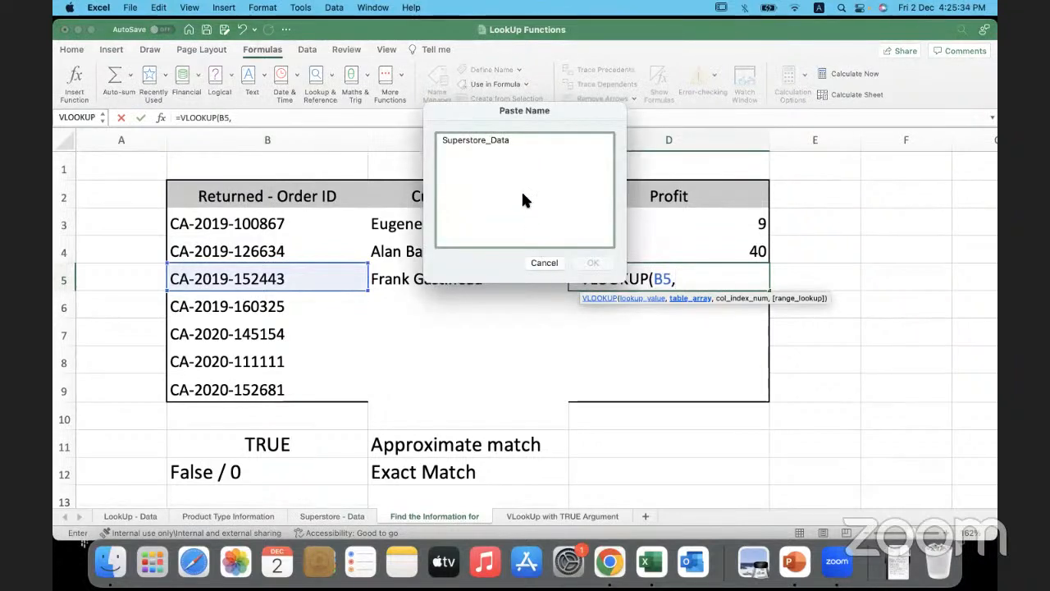
pyautogui.click(503, 138)
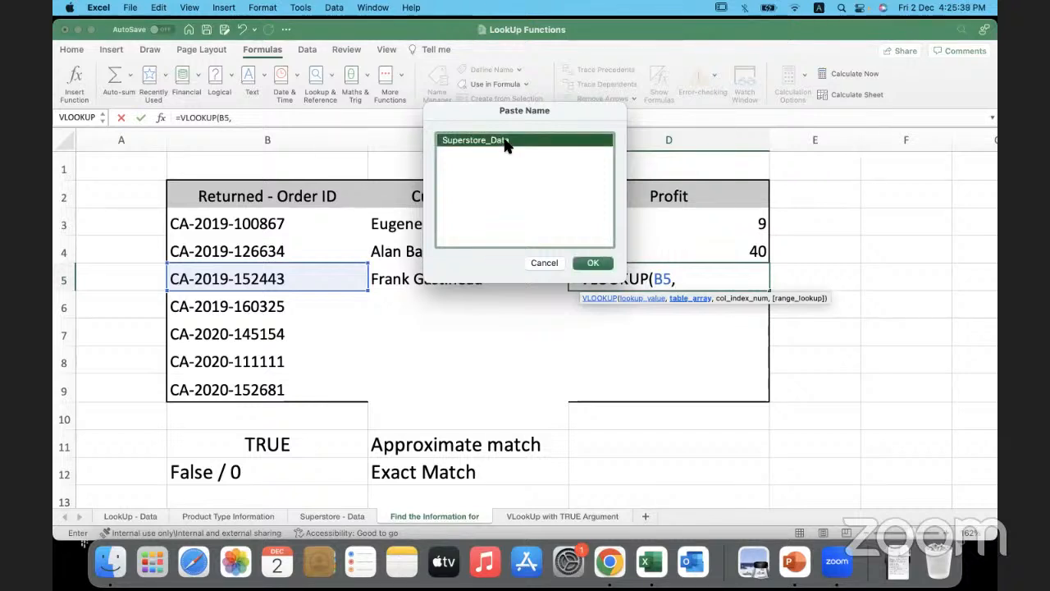
pyautogui.click(587, 265)
pyautogui.write(',')
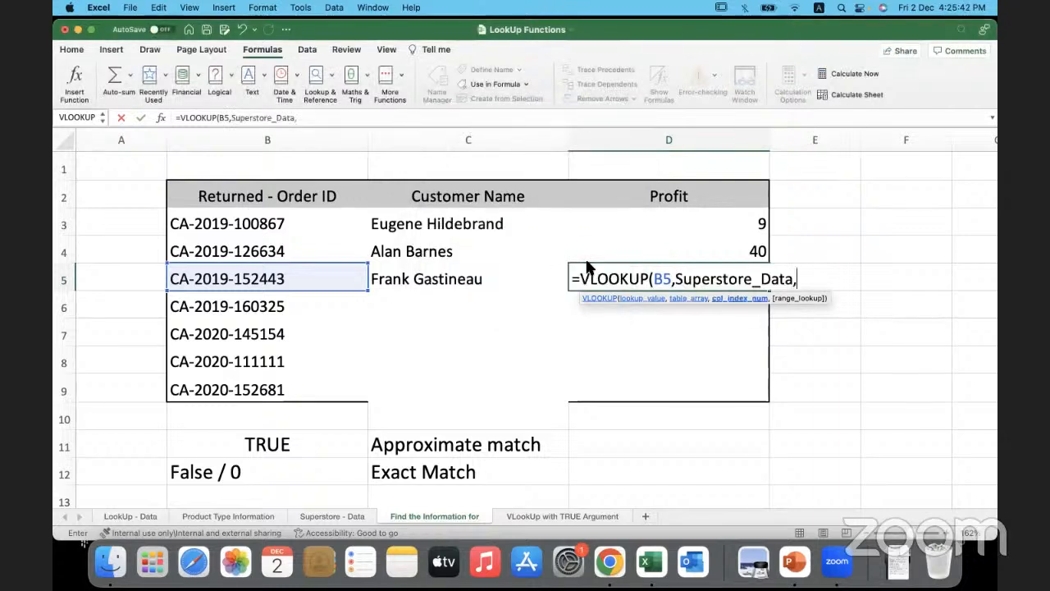
pyautogui.write('3')
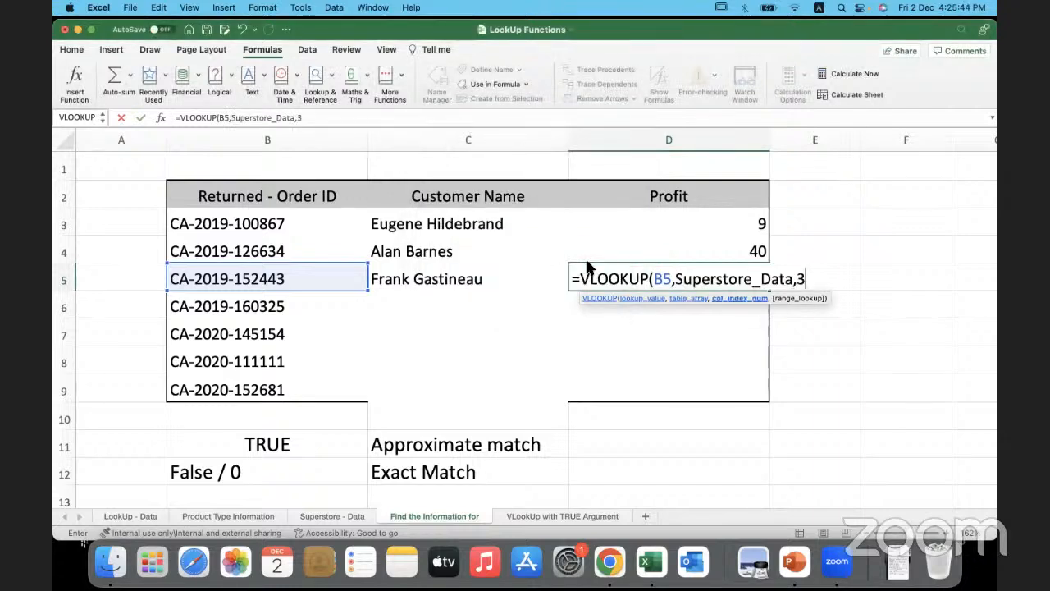
pyautogui.write(',0')
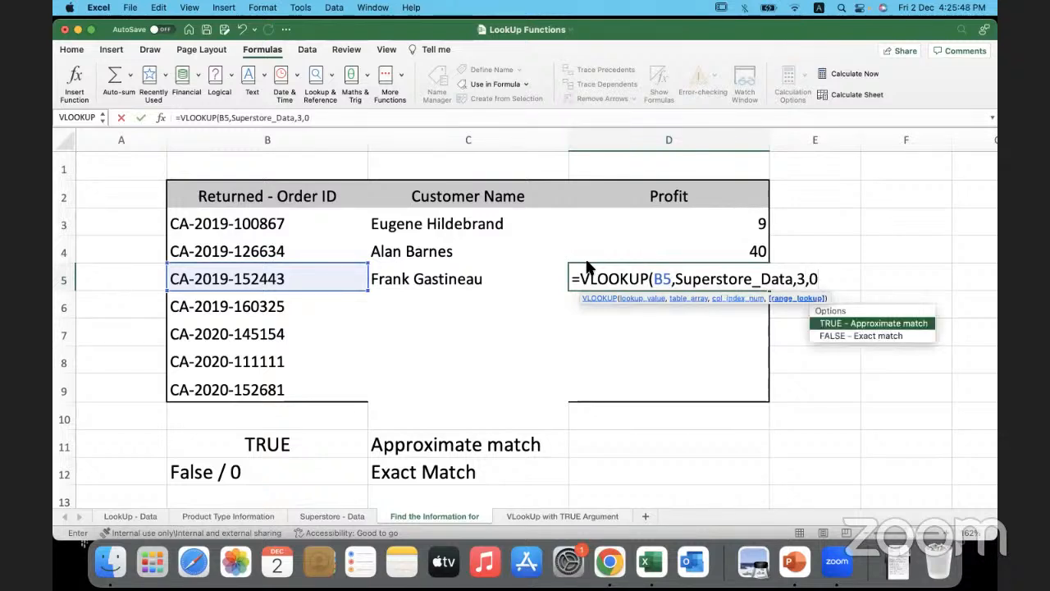
pyautogui.write(')')
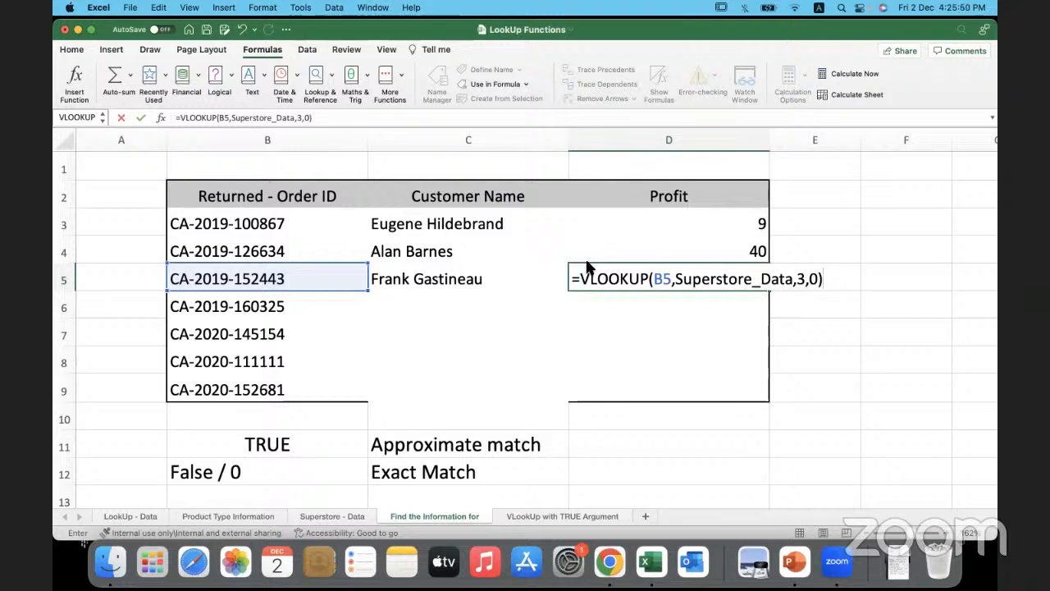
pyautogui.press('Return')
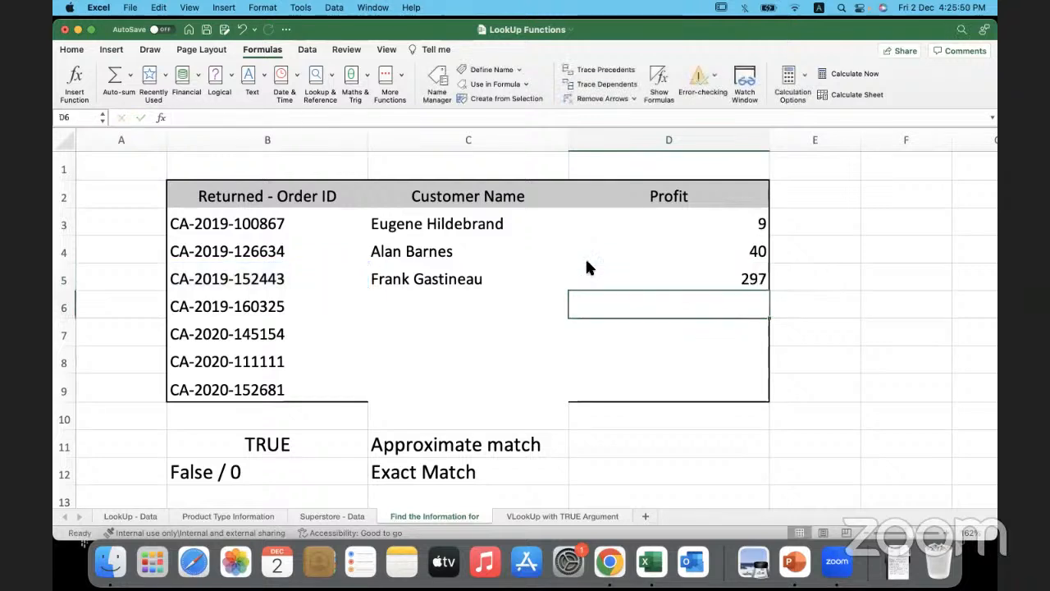
# - Insert a VLOOKUP in C6 through the Formula Builder with B6 as the lookup value
pyautogui.click(516, 298)
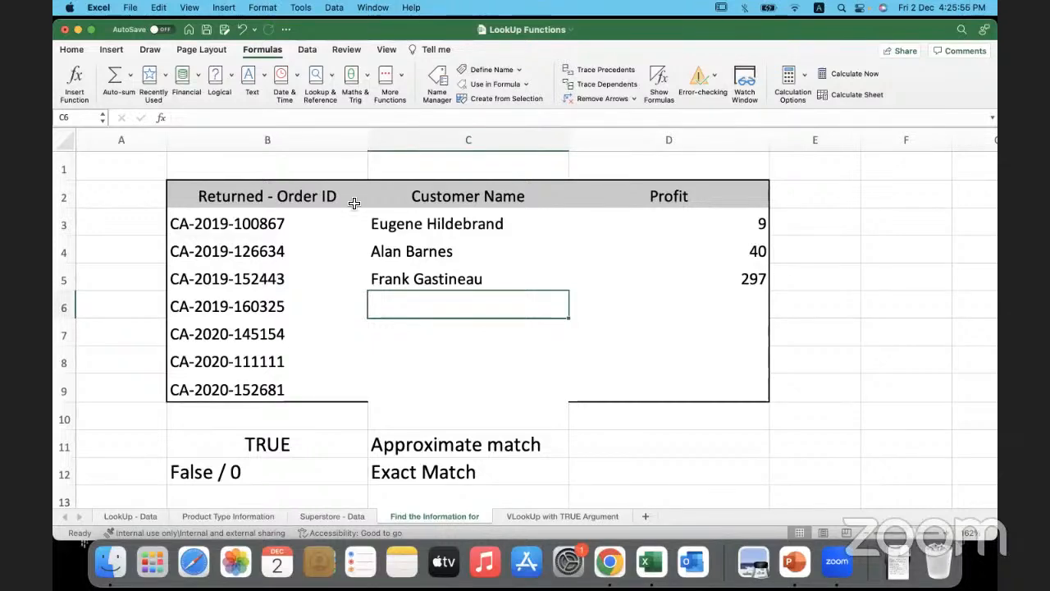
pyautogui.click(161, 120)
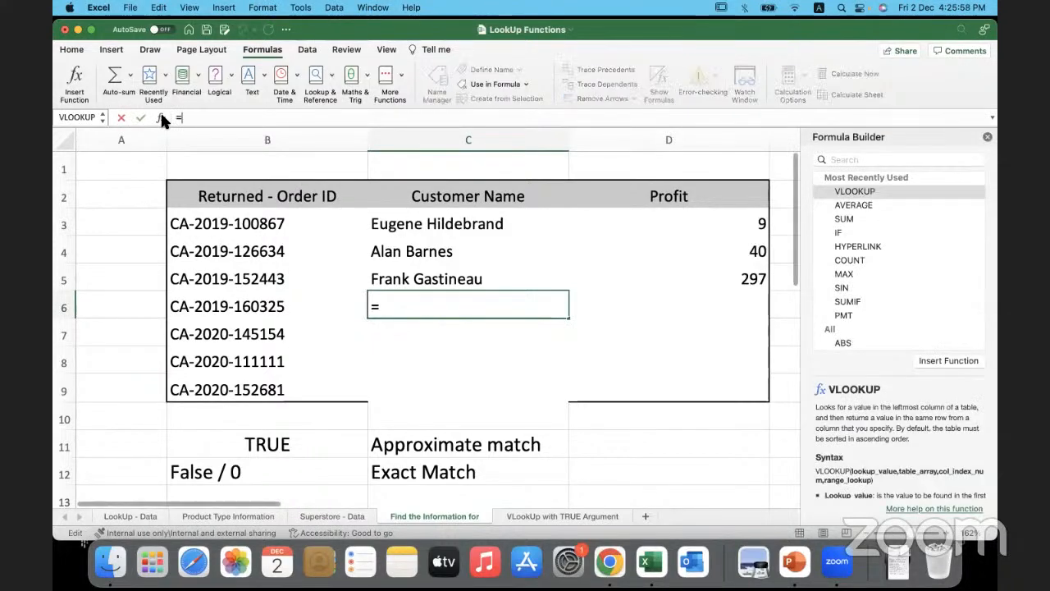
pyautogui.doubleClick(884, 191)
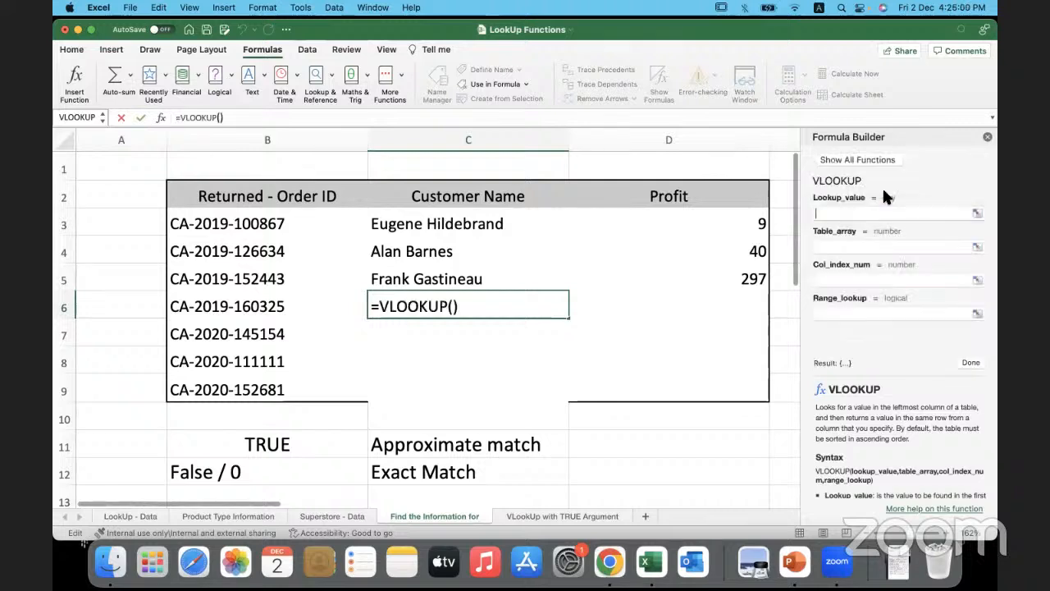
pyautogui.click(307, 305)
# - Enter Superstore_Data as the table array of the C6 VLOOKUP
pyautogui.click(829, 249)
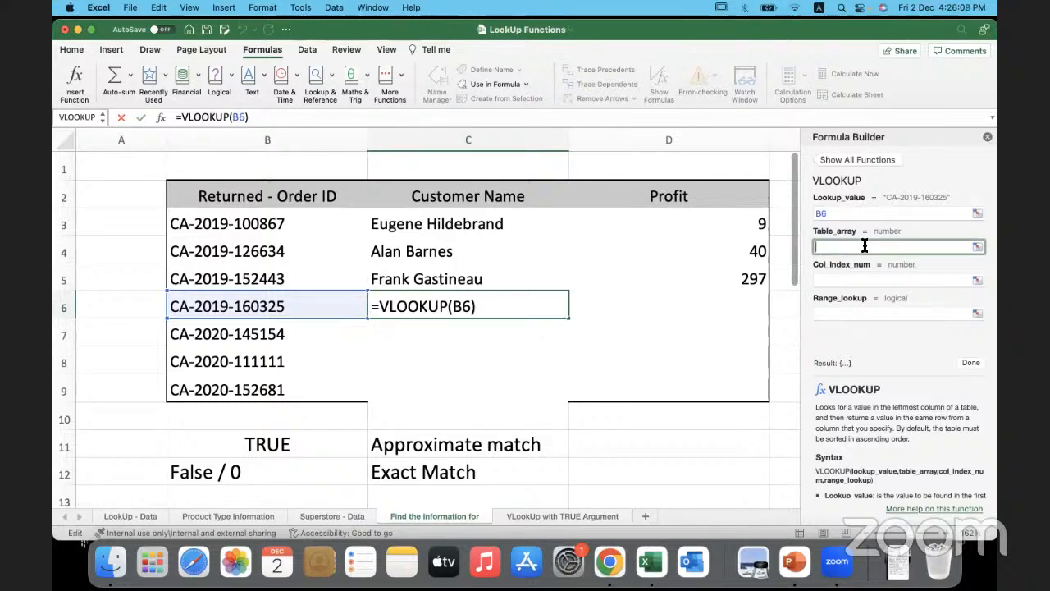
pyautogui.write('su')
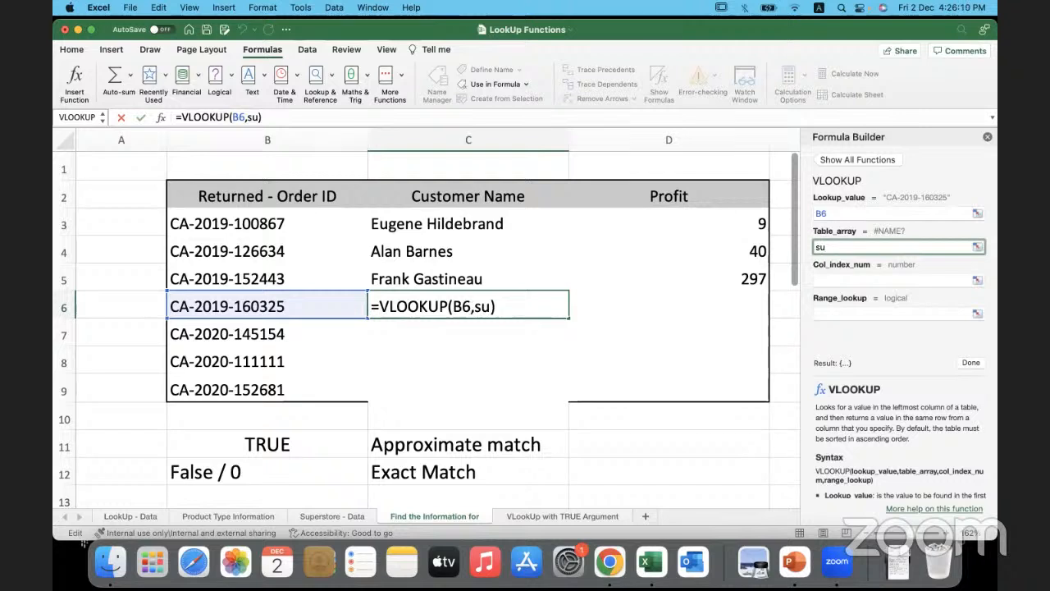
pyautogui.write('p')
pyautogui.press('BackSpace')
pyautogui.press('BackSpace')
pyautogui.press('BackSpace')
pyautogui.write('Supers')
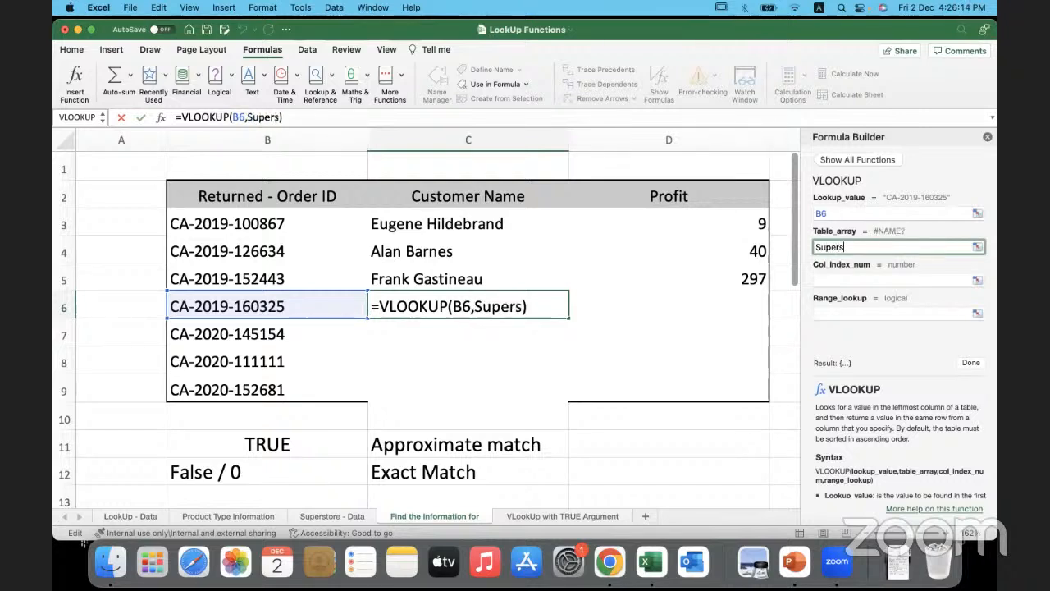
pyautogui.write('tore_Dat')
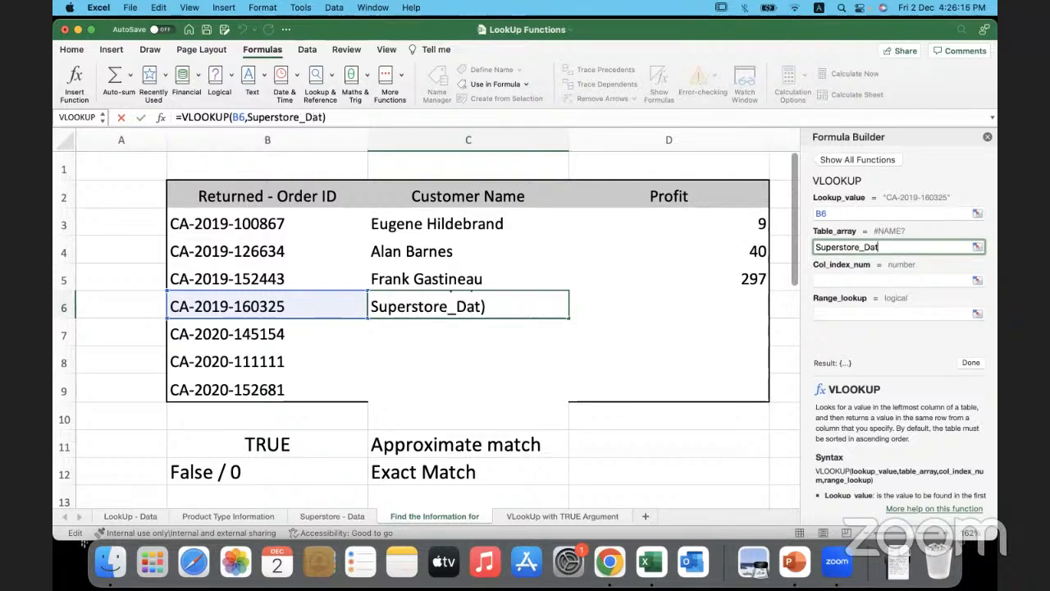
pyautogui.write('a')
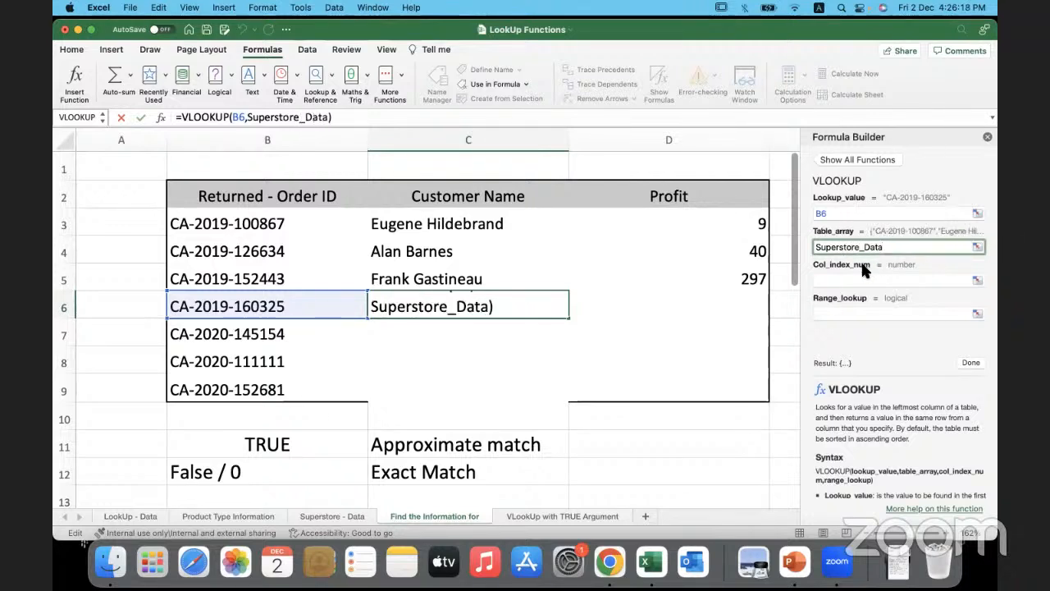
# - Set the C6 VLOOKUP's column index to 2 and range lookup to 0, and finish the formula
pyautogui.click(821, 282)
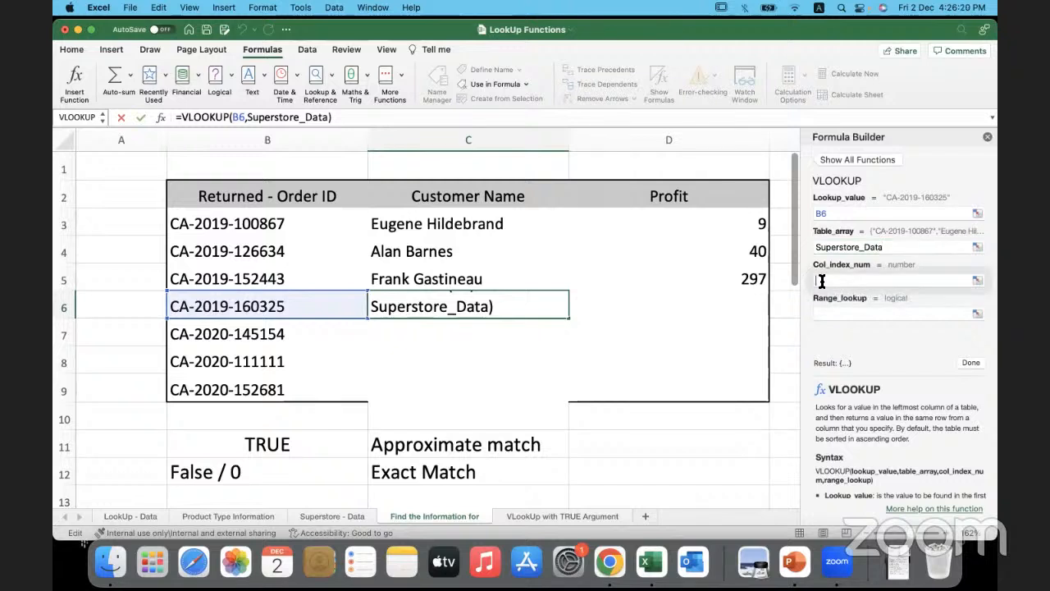
pyautogui.write('2')
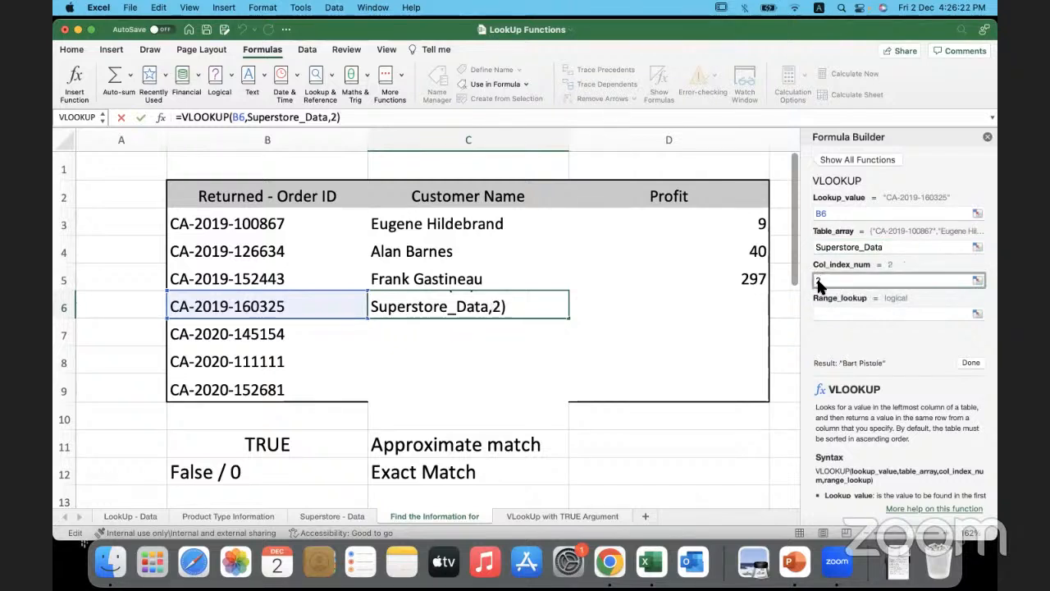
pyautogui.click(821, 312)
pyautogui.write('0')
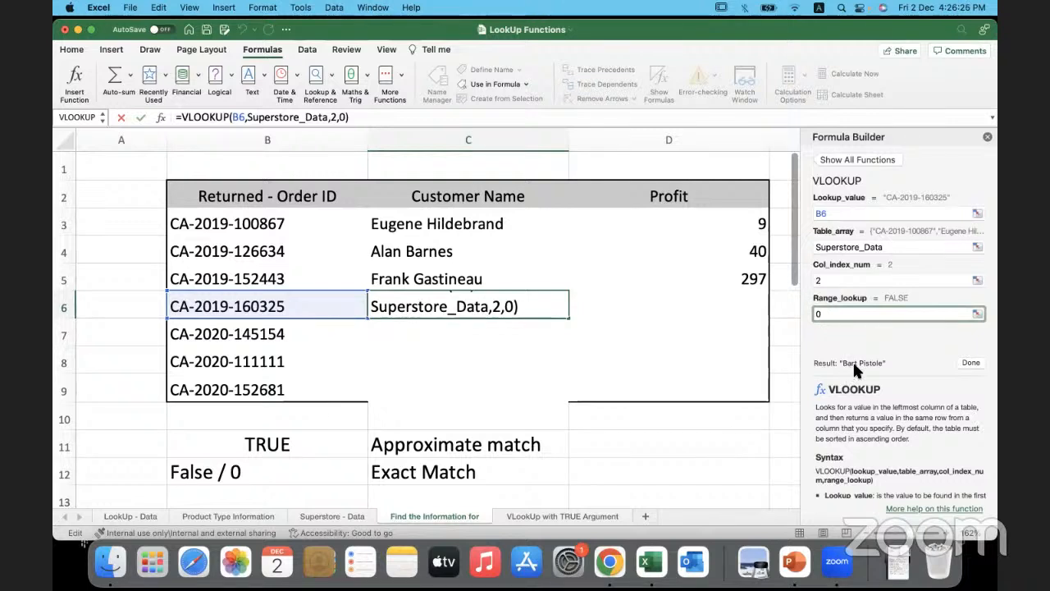
pyautogui.click(968, 363)
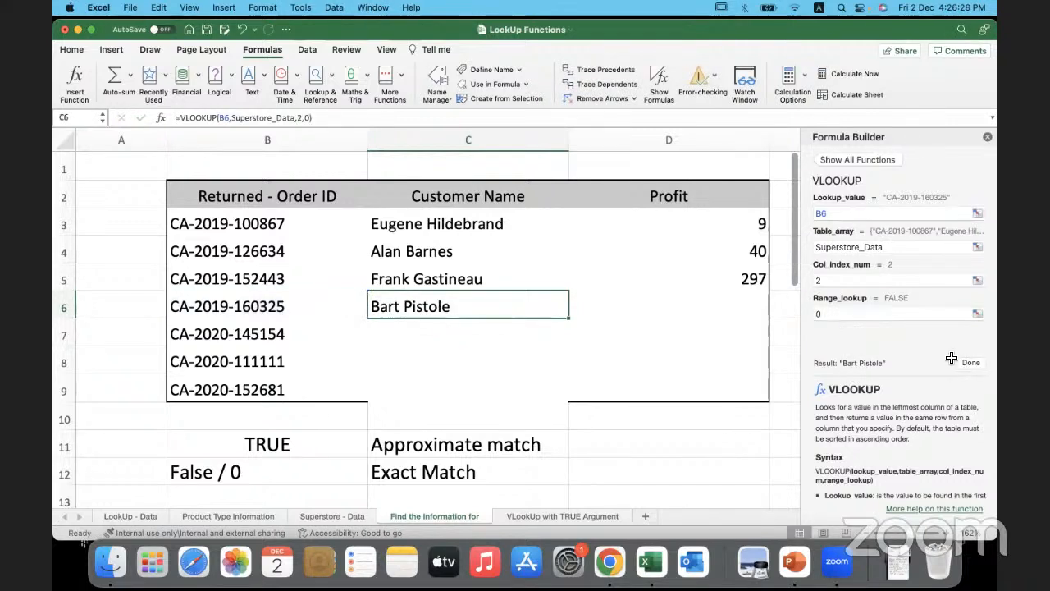
# - Check the C6 result against the B6 order's record in row 24 of the Superstore - Data sheet
pyautogui.click(300, 305)
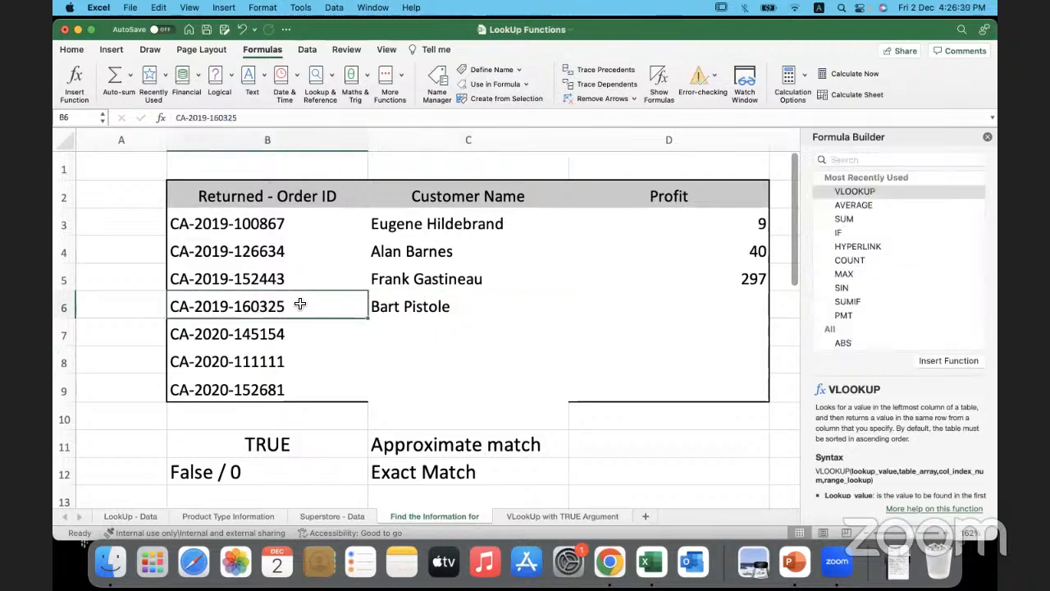
pyautogui.click(339, 517)
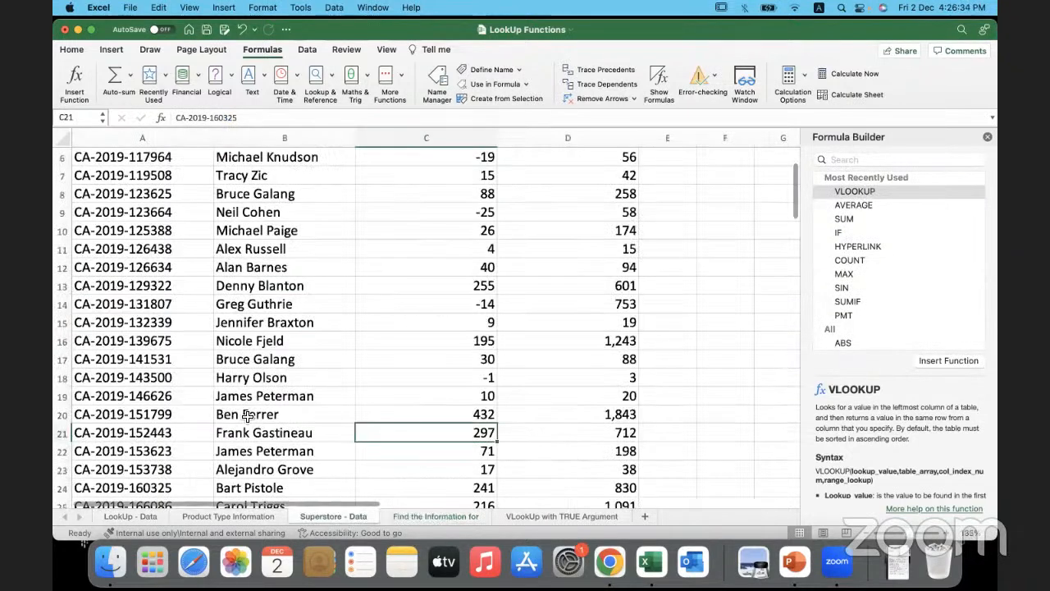
pyautogui.scroll(-2, 248, 419)
pyautogui.moveTo(176, 439); pyautogui.dragTo(361, 444)
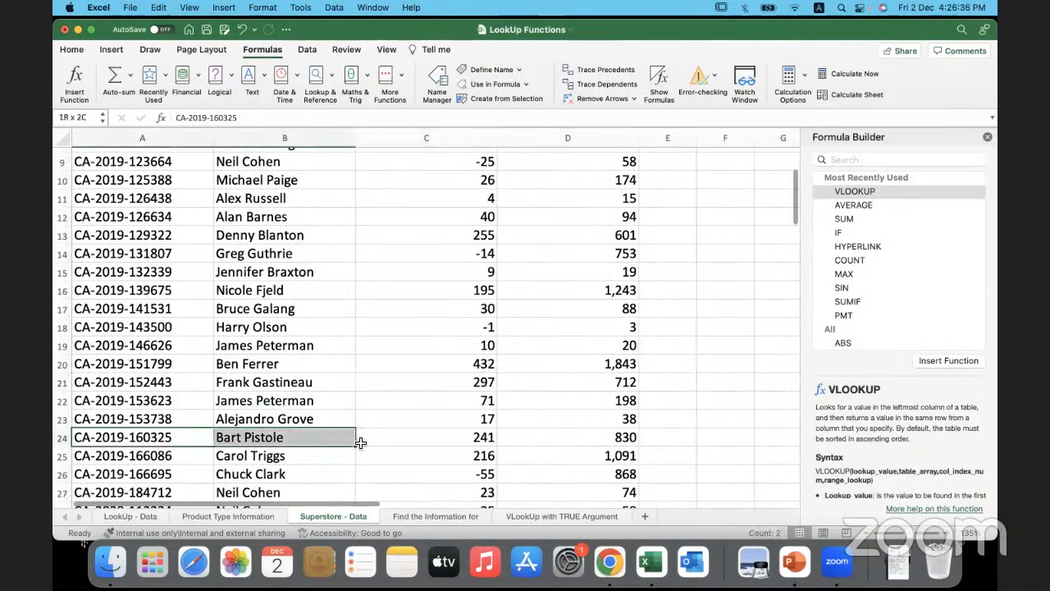
# - Back on the Find the Information for sheet, insert a VLOOKUP in D6 with B6 as the lookup value
pyautogui.click(449, 512)
pyautogui.click(627, 307)
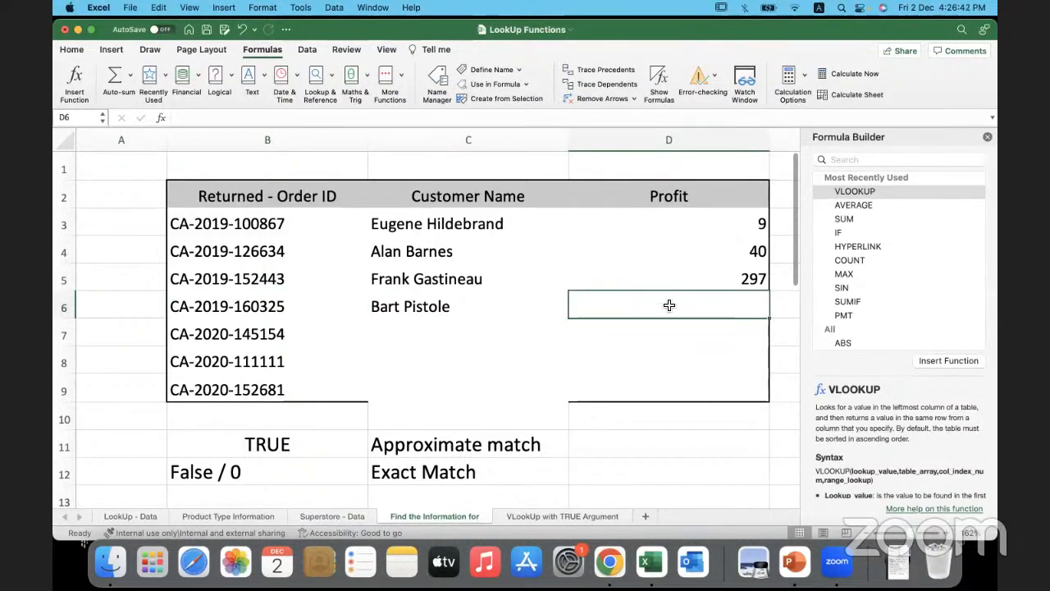
pyautogui.click(870, 193)
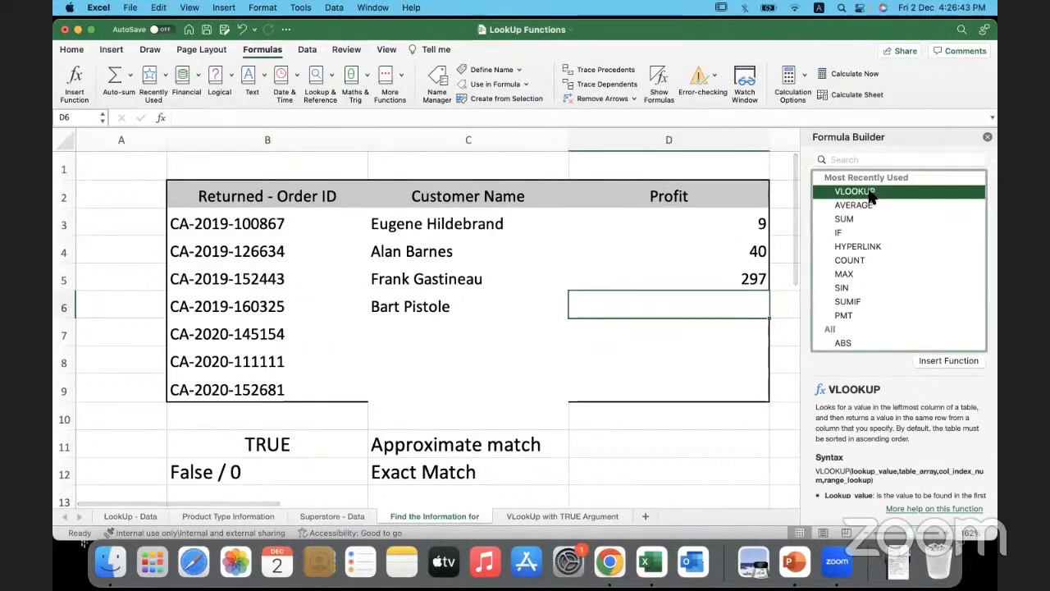
pyautogui.click(933, 360)
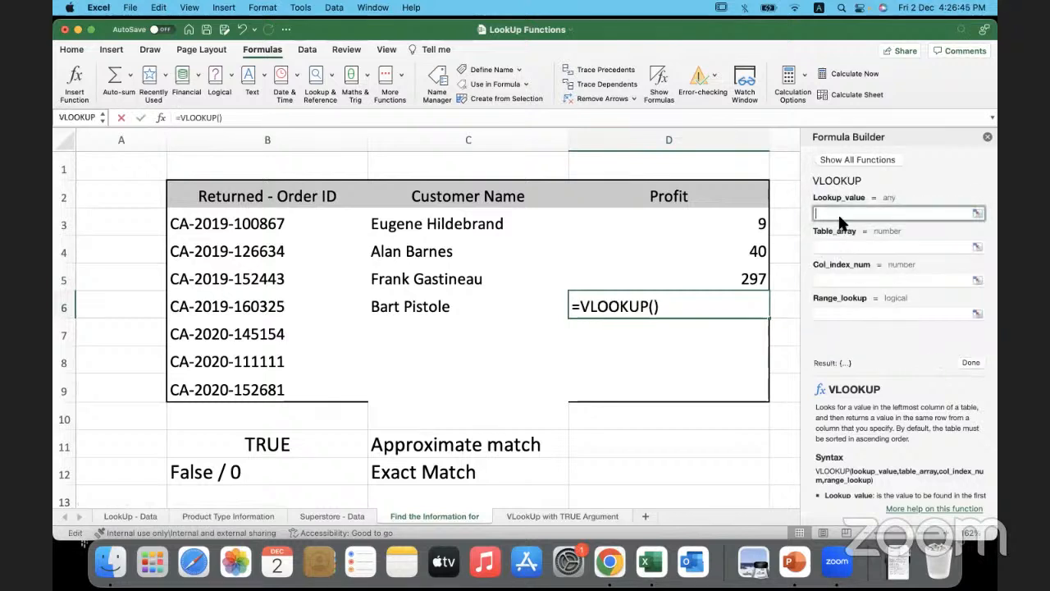
pyautogui.click(316, 311)
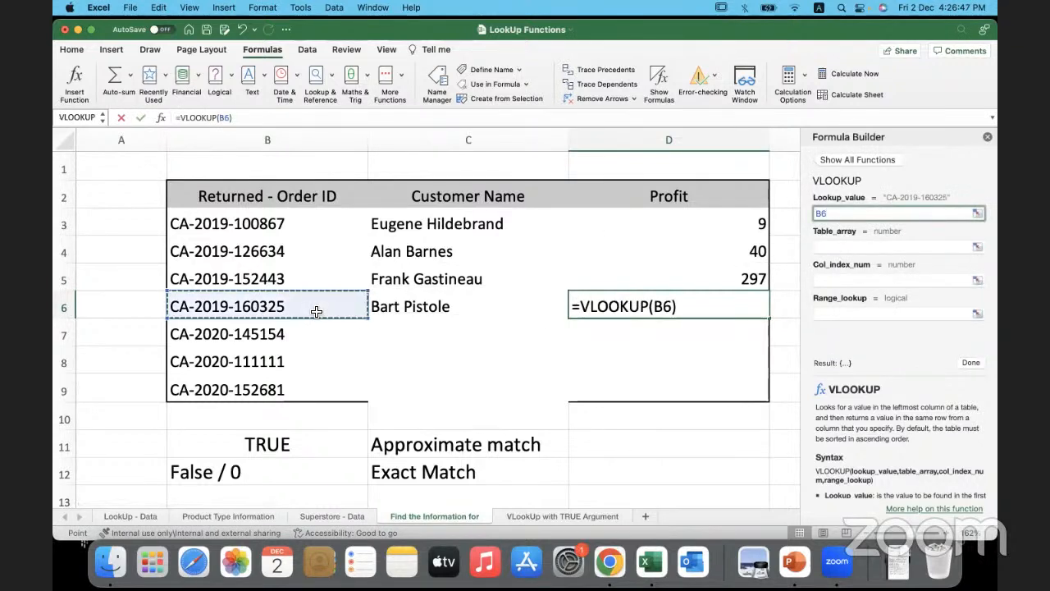
# - Complete the D6 VLOOKUP with Superstore_Data as table array, column index 3 and range lookup 0
pyautogui.click(821, 248)
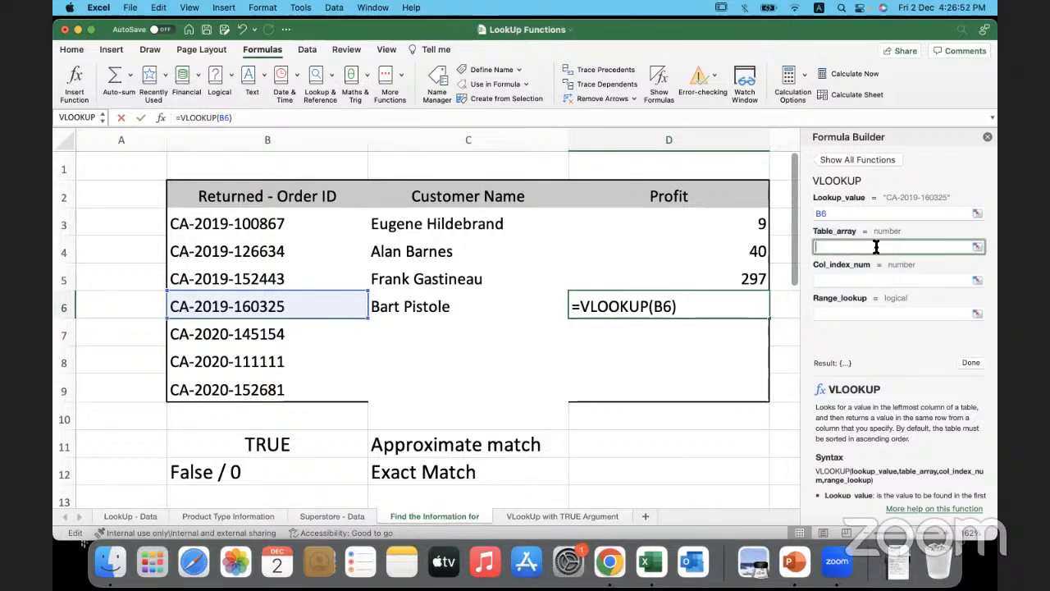
pyautogui.write('Superst')
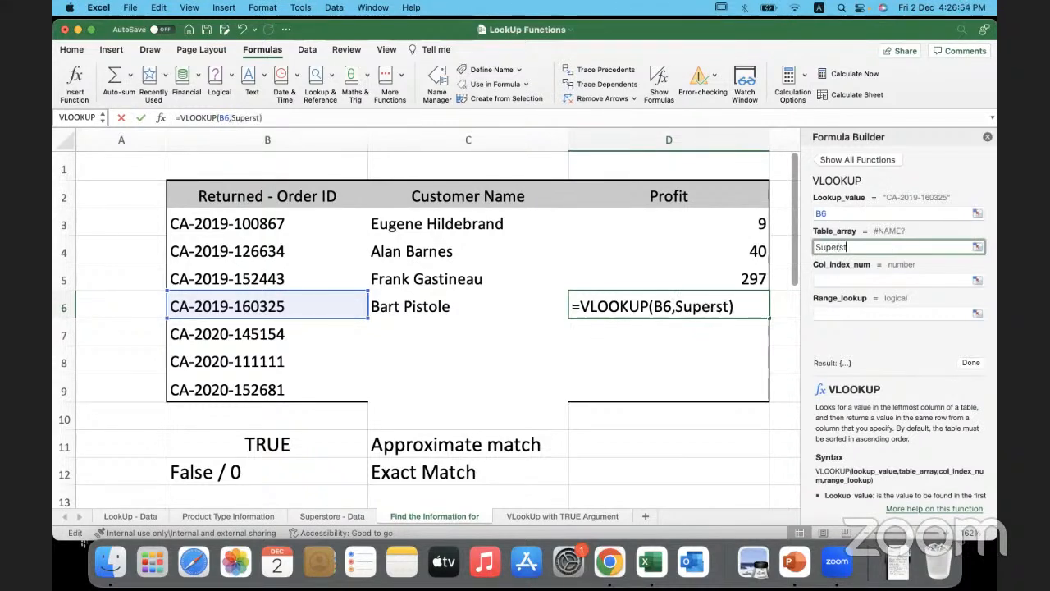
pyautogui.write('ore_Data')
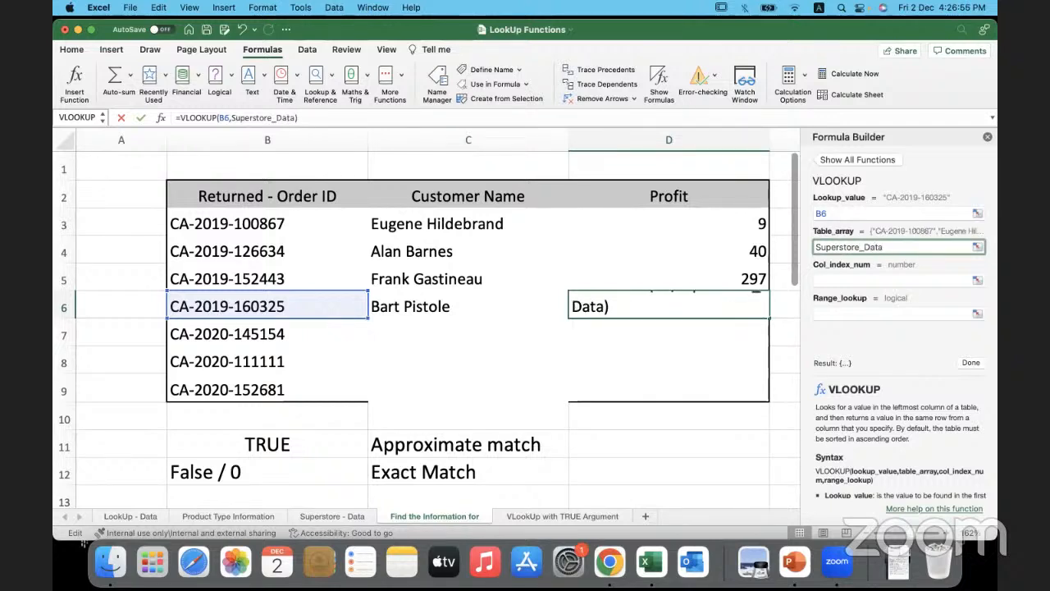
pyautogui.click(832, 280)
pyautogui.write('3')
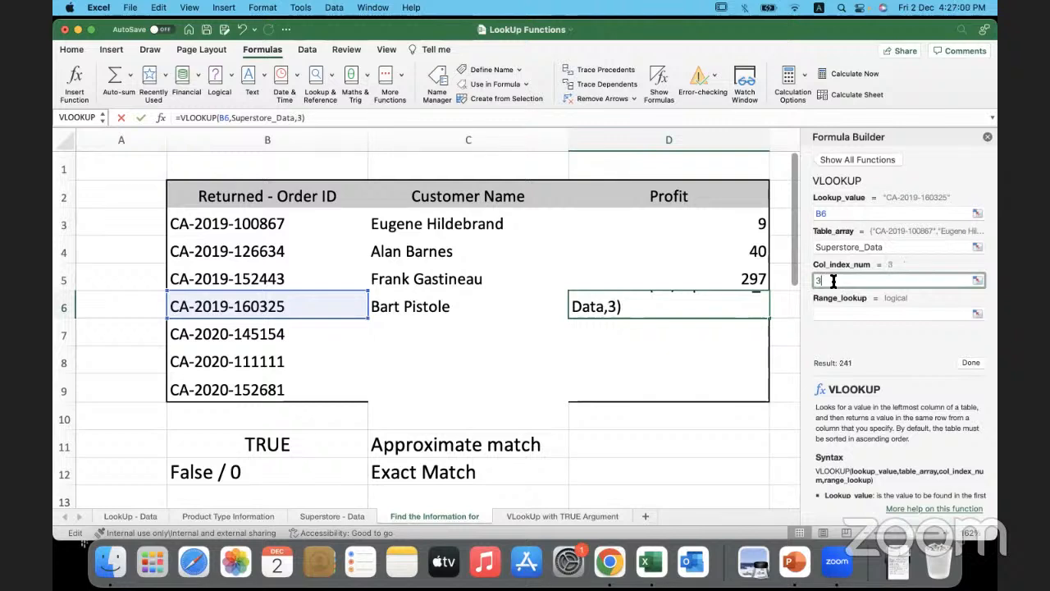
pyautogui.click(826, 312)
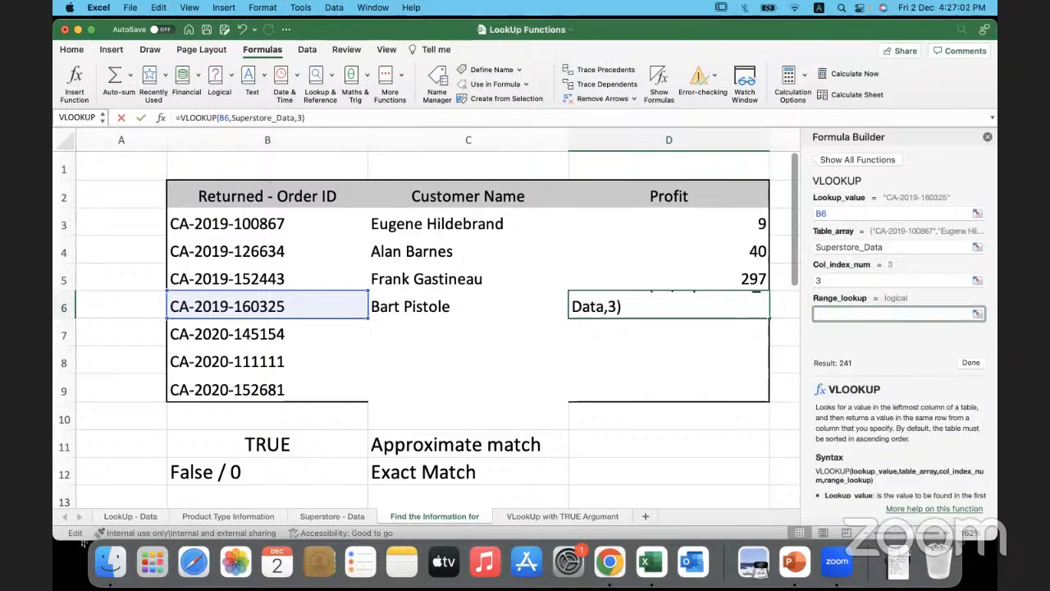
pyautogui.write('0')
pyautogui.click(970, 363)
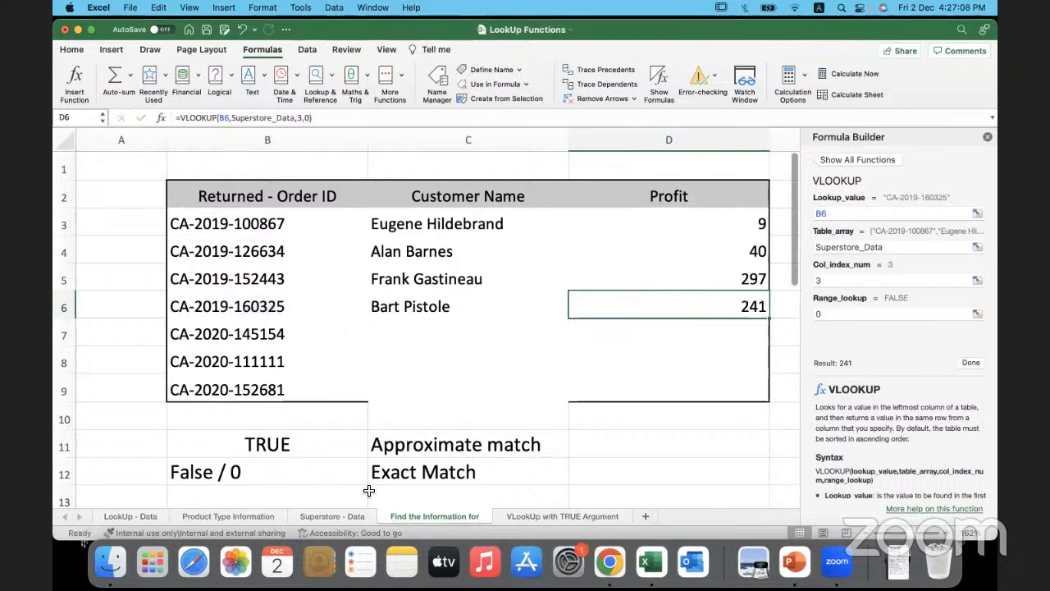
# - Compare the D6 profit with row 24 of the Superstore - Data sheet, and return to the Find the Information for sheet
pyautogui.click(345, 516)
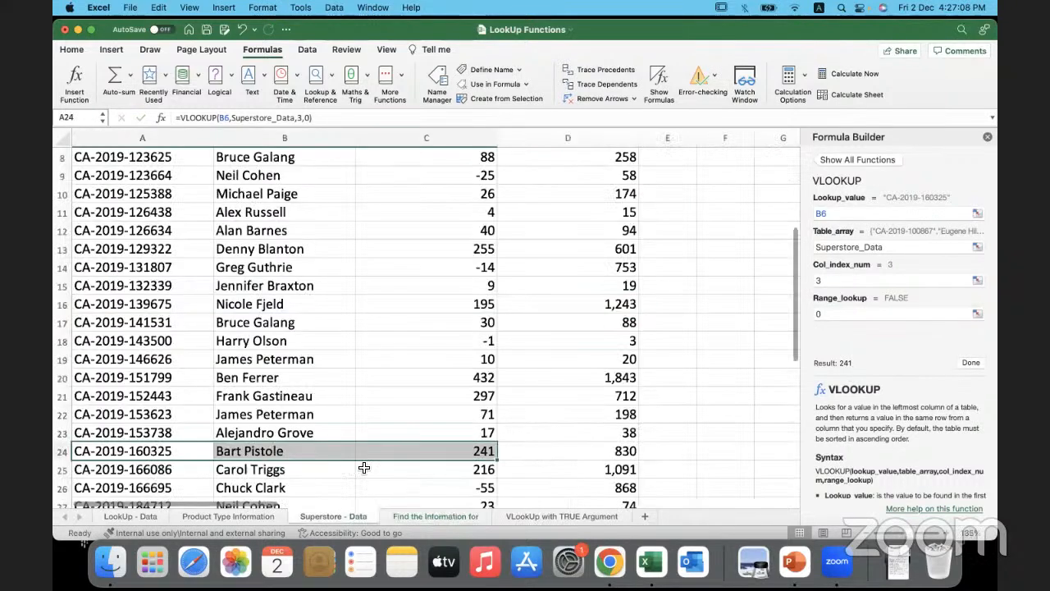
pyautogui.click(448, 509)
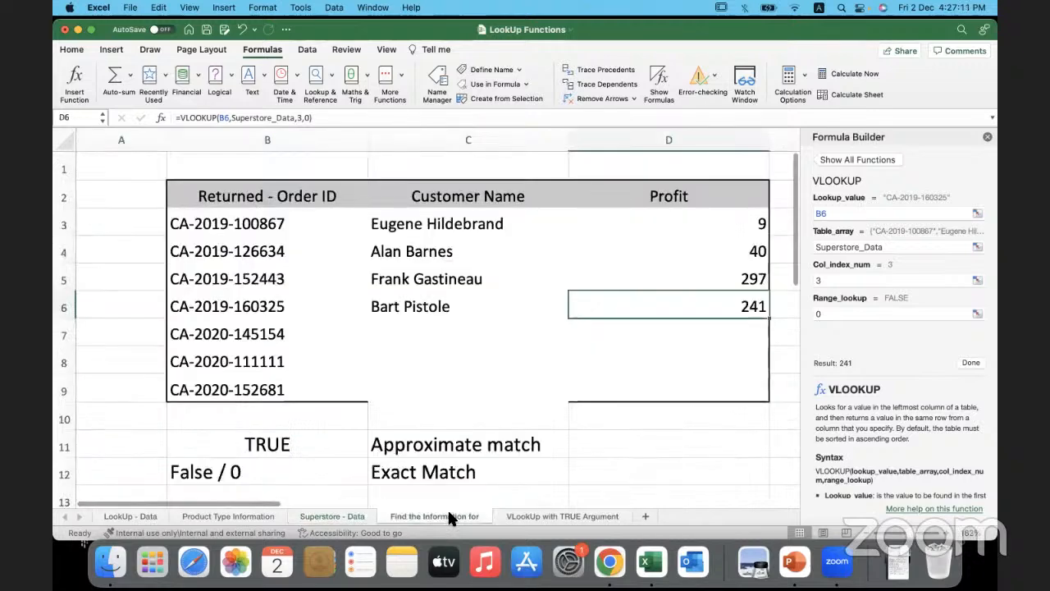
# - Close the Formula Builder and clear the approximate/exact match notes in B11:C12
pyautogui.click(987, 138)
pyautogui.click(511, 311)
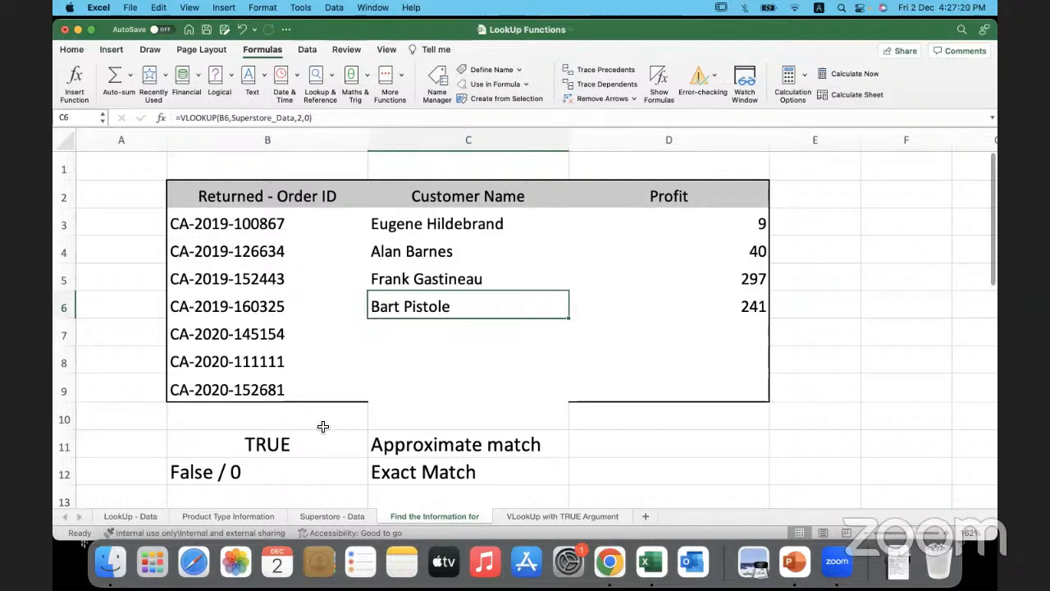
pyautogui.moveTo(307, 445); pyautogui.dragTo(522, 475)
pyautogui.press('Delete')
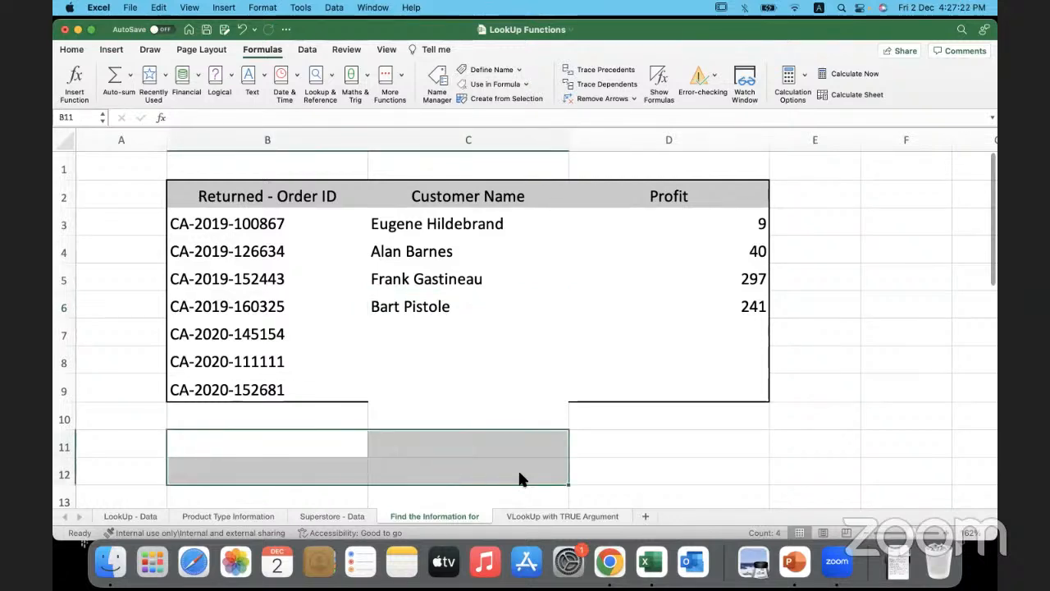
pyautogui.click(660, 449)
# - Fill the customer name VLOOKUP from C6 and the profit VLOOKUP from D6 down to row 9
pyautogui.click(495, 225)
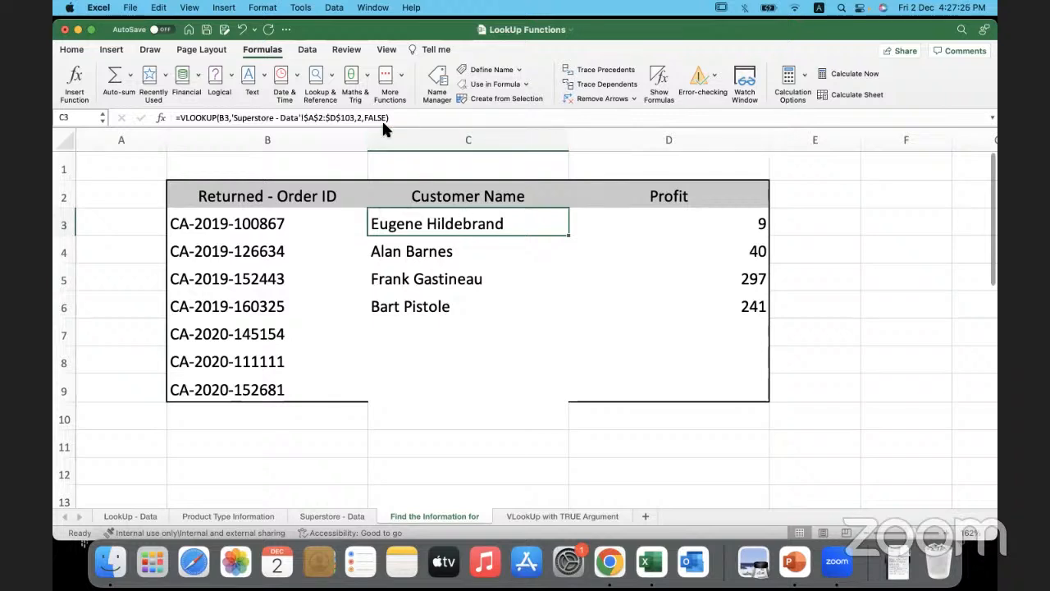
pyautogui.moveTo(543, 257); pyautogui.dragTo(645, 258)
pyautogui.moveTo(528, 284); pyautogui.dragTo(605, 300)
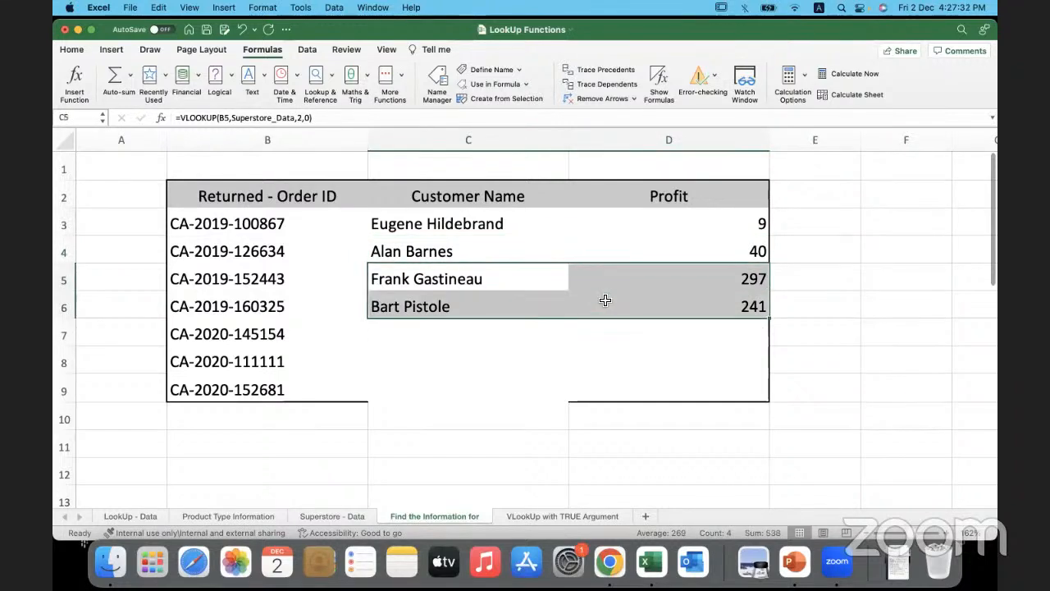
pyautogui.click(512, 333)
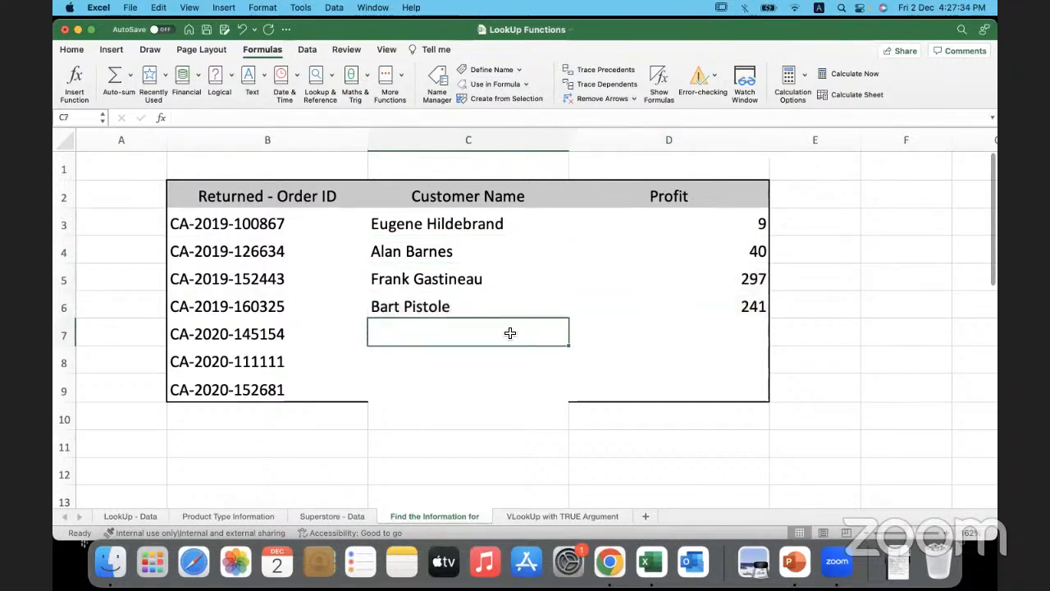
pyautogui.click(514, 306)
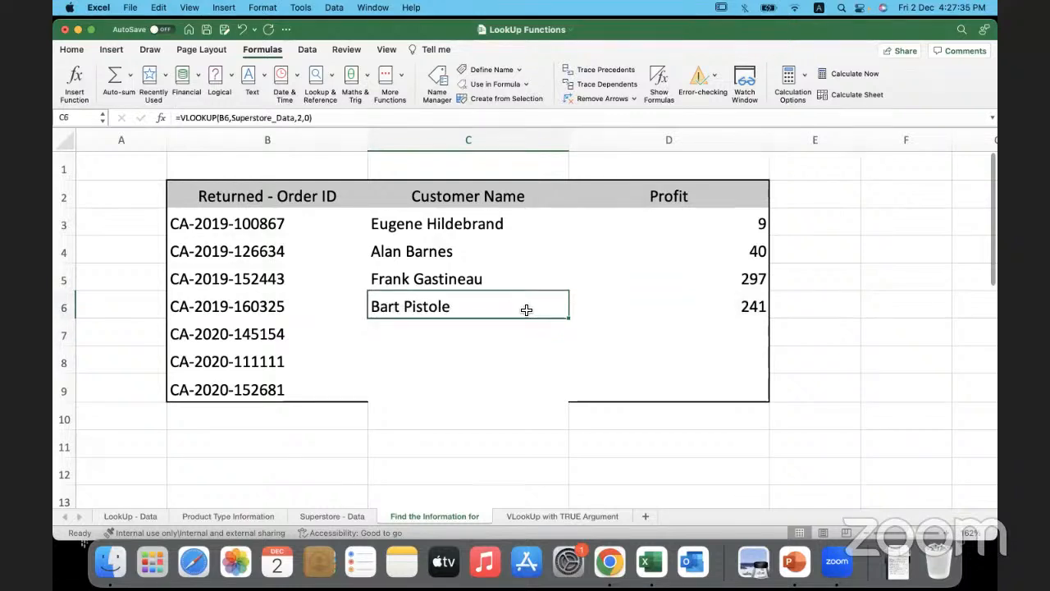
pyautogui.doubleClick(568, 321)
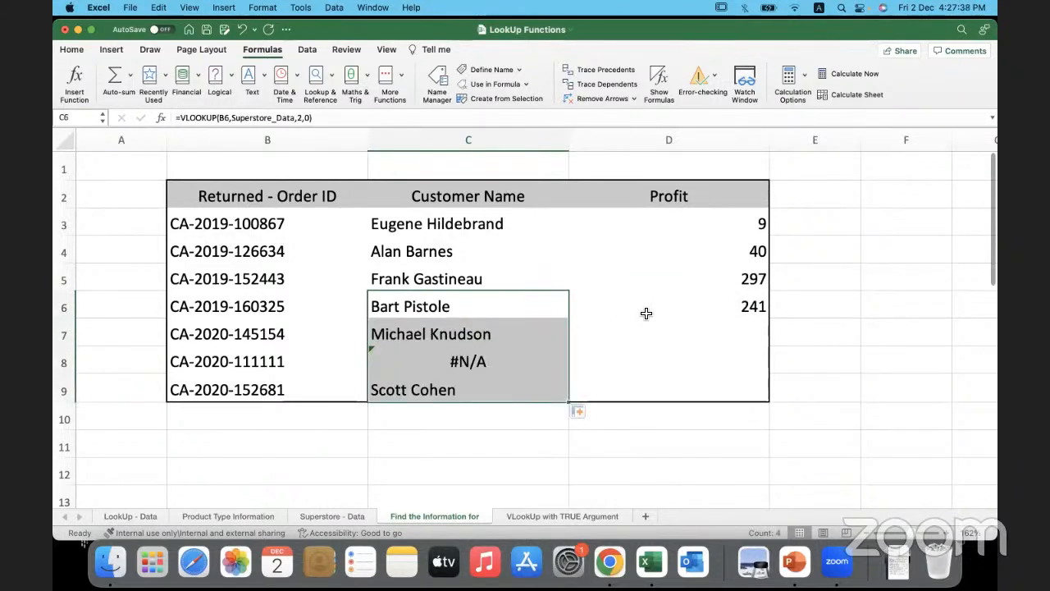
pyautogui.click(713, 311)
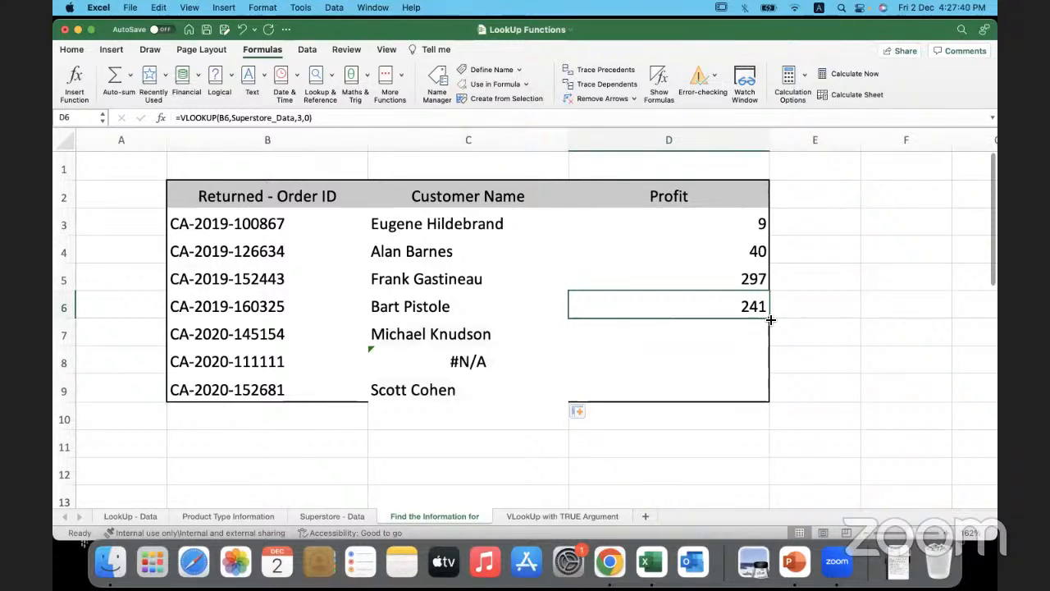
pyautogui.doubleClick(770, 319)
# - Review the filled customer names and profits in rows 7 to 9, checking the C8 formula against the order ID in B8
pyautogui.moveTo(312, 331); pyautogui.dragTo(626, 331)
pyautogui.click(313, 390)
pyautogui.moveTo(370, 391); pyautogui.dragTo(599, 394)
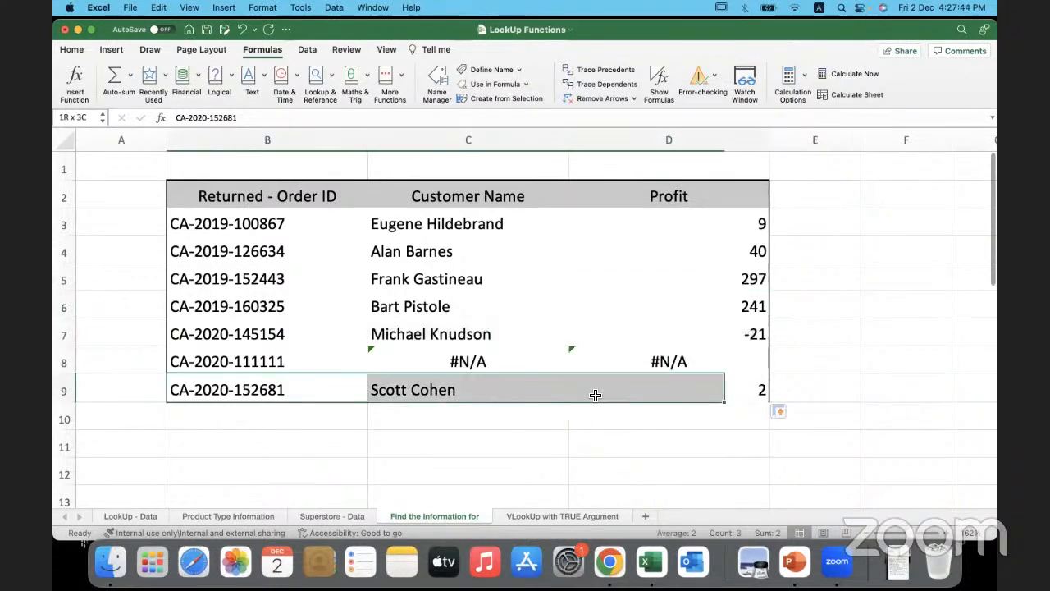
pyautogui.click(324, 339)
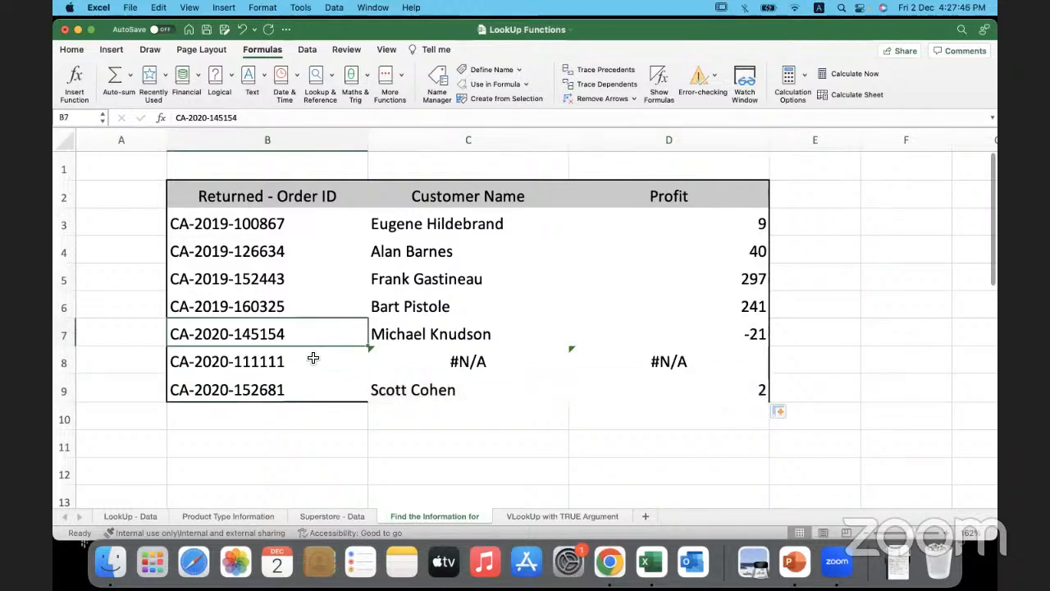
pyautogui.click(312, 362)
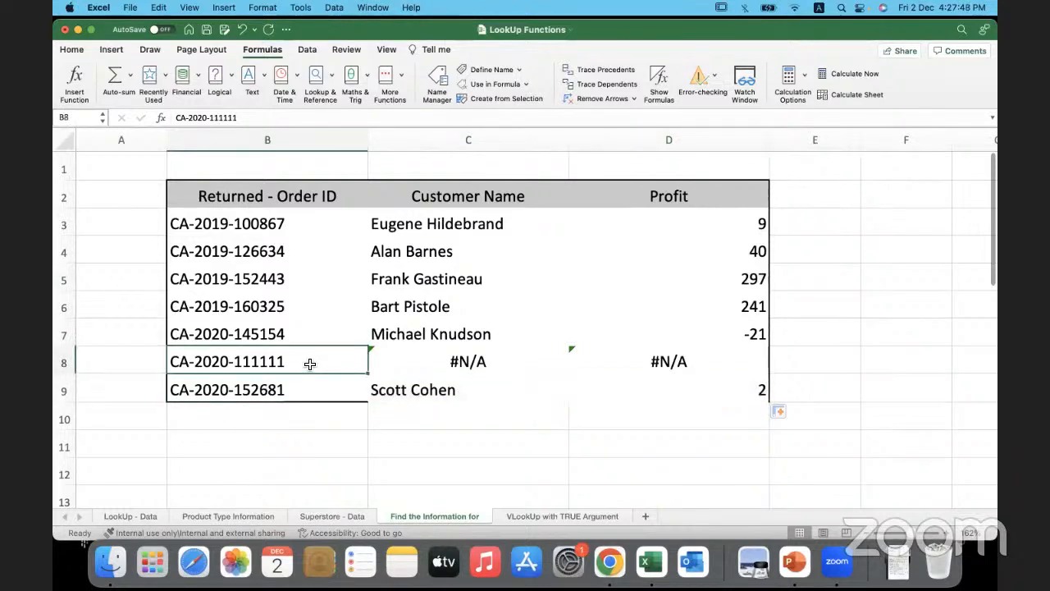
pyautogui.click(401, 362)
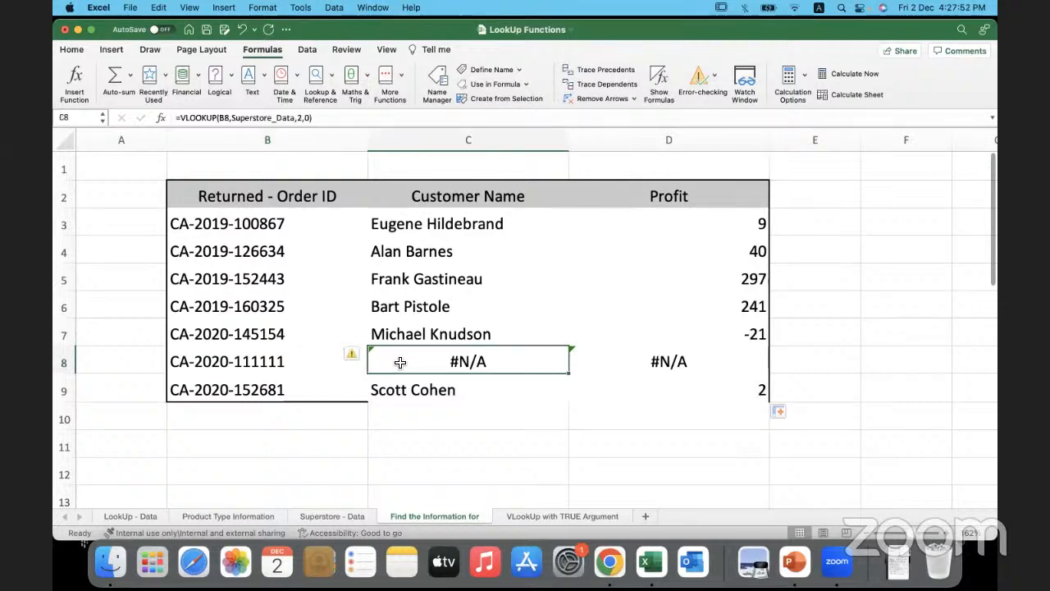
pyautogui.click(326, 361)
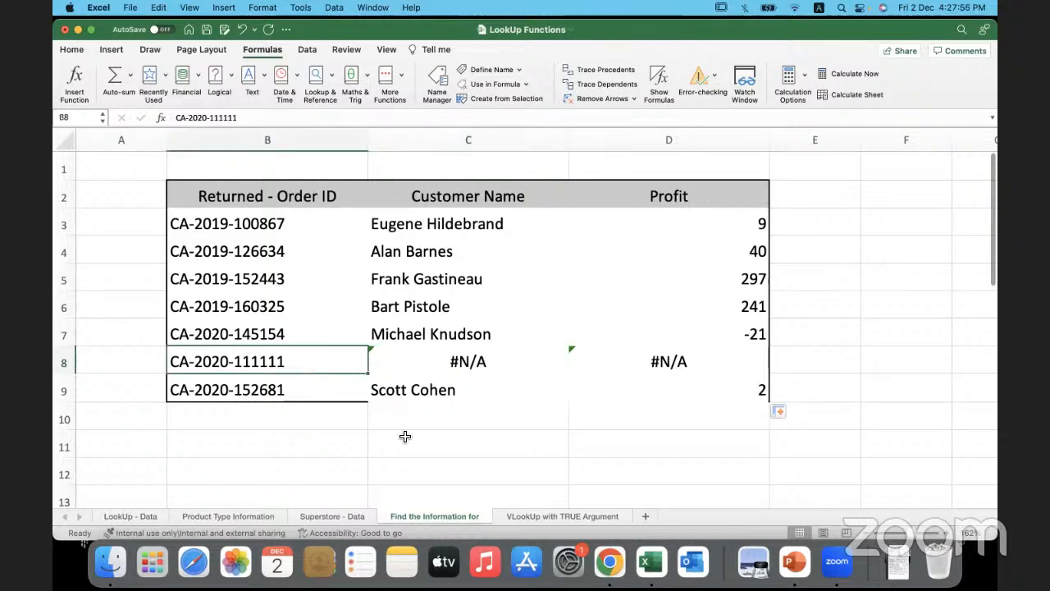
pyautogui.click(507, 365)
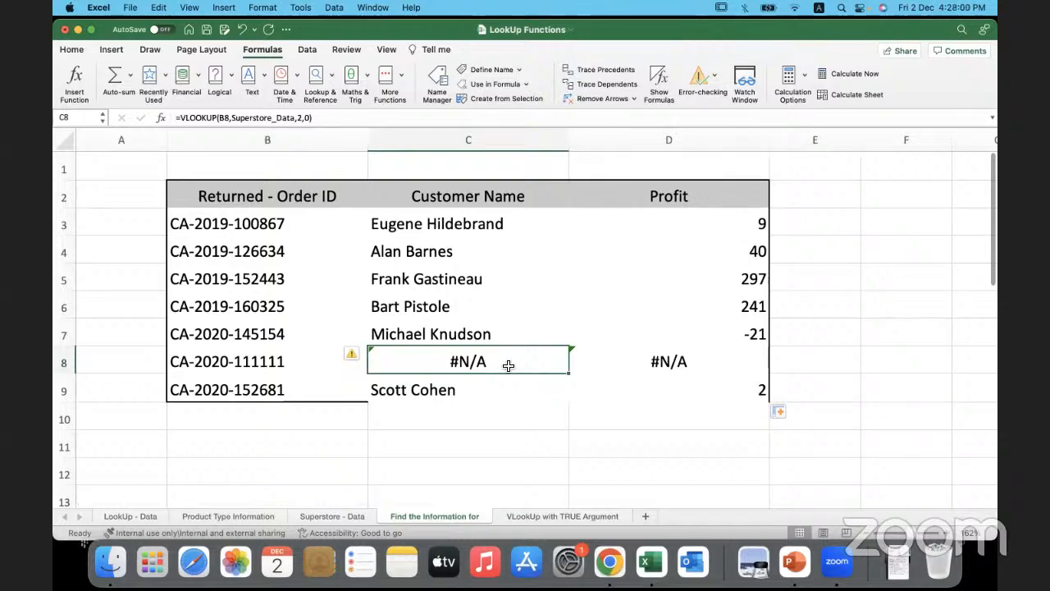
# - Look for the B8 order ID in the Superstore - Data sheet, and return to the Find the Information for sheet
pyautogui.click(326, 366)
pyautogui.click(338, 516)
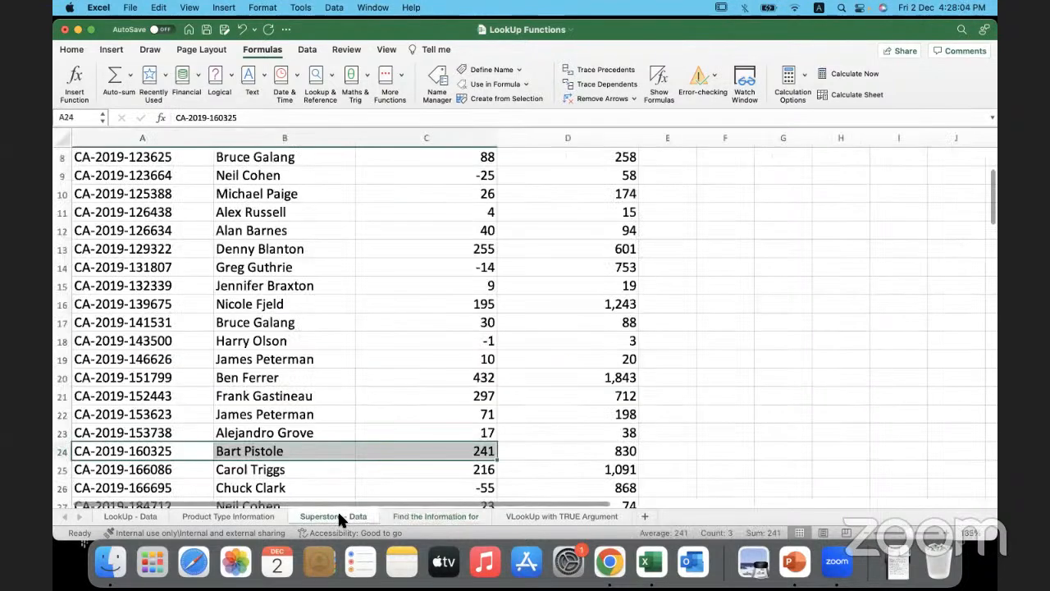
pyautogui.scroll(-8, 359, 390)
pyautogui.scroll(-8, 361, 390)
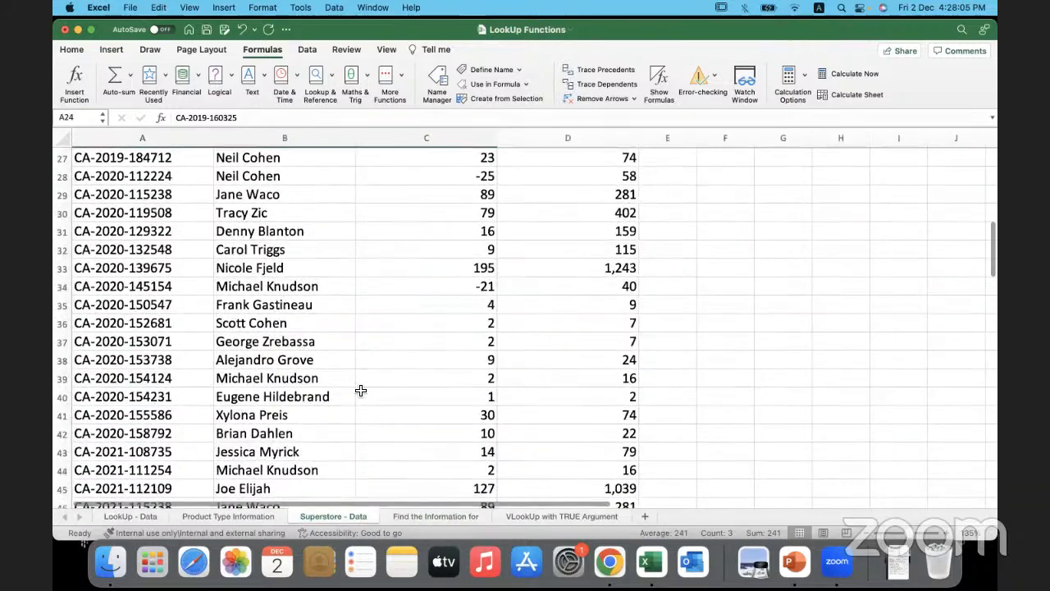
pyautogui.scroll(-15, 361, 390)
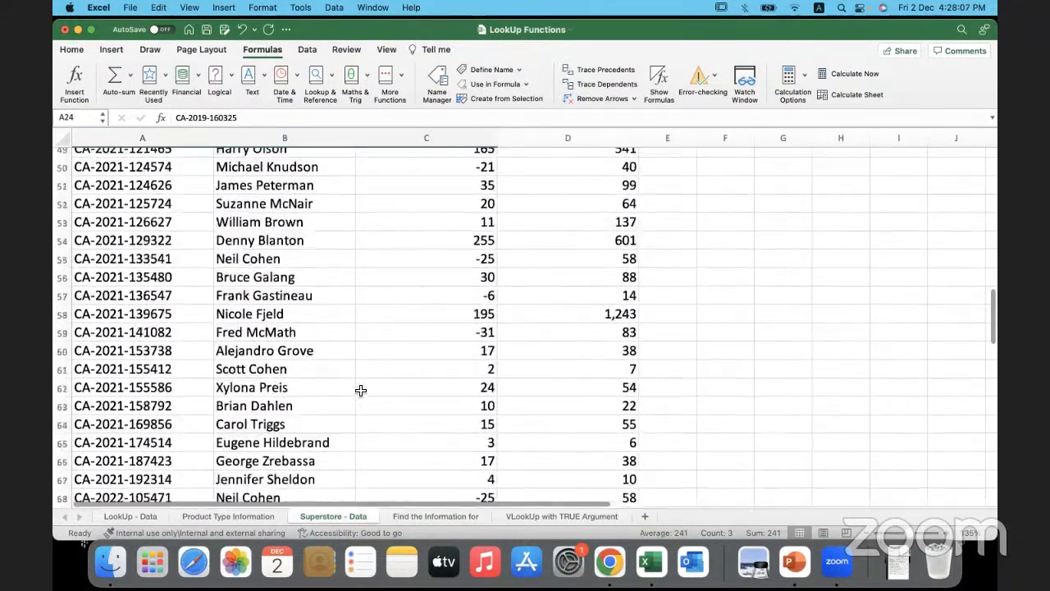
pyautogui.scroll(-3, 359, 391)
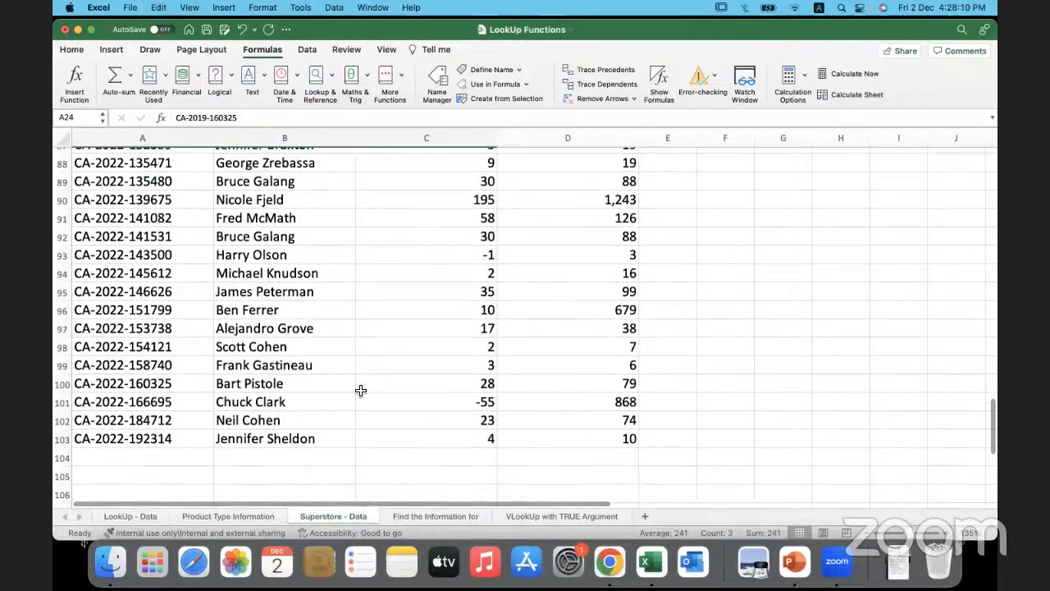
pyautogui.scroll(20, 359, 391)
pyautogui.click(442, 516)
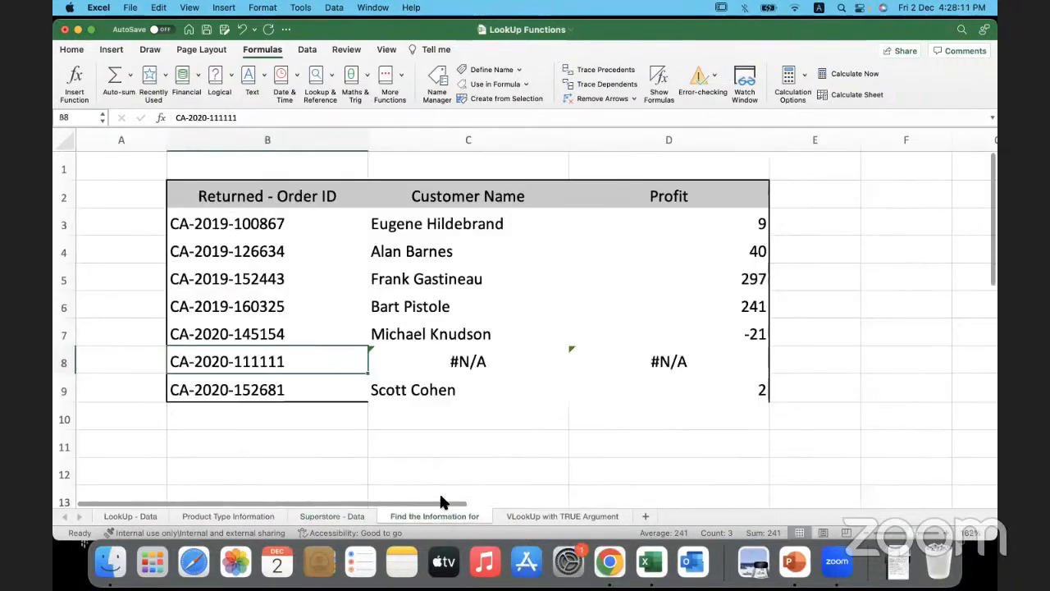
# - Wrap the VLOOKUP in C8 in an IFNA function, using the lookup as its value argument
pyautogui.click(413, 362)
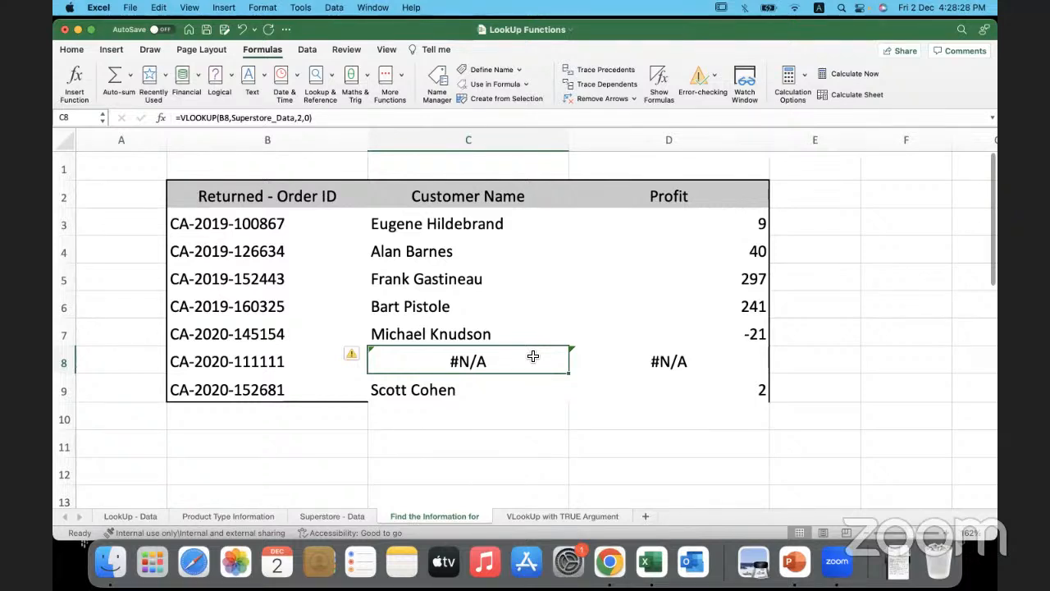
pyautogui.click(180, 117)
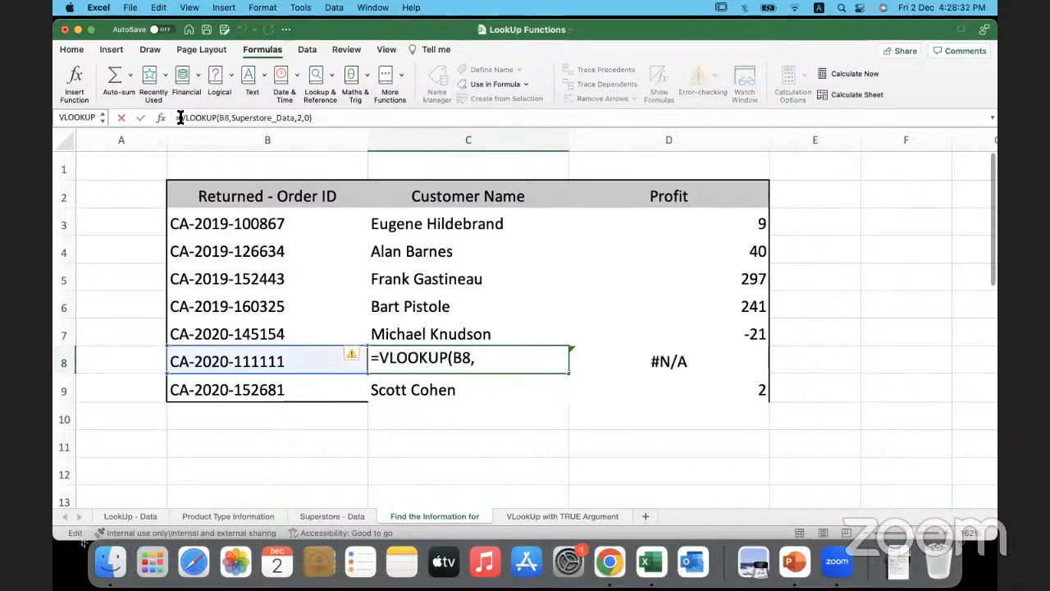
pyautogui.write('(')
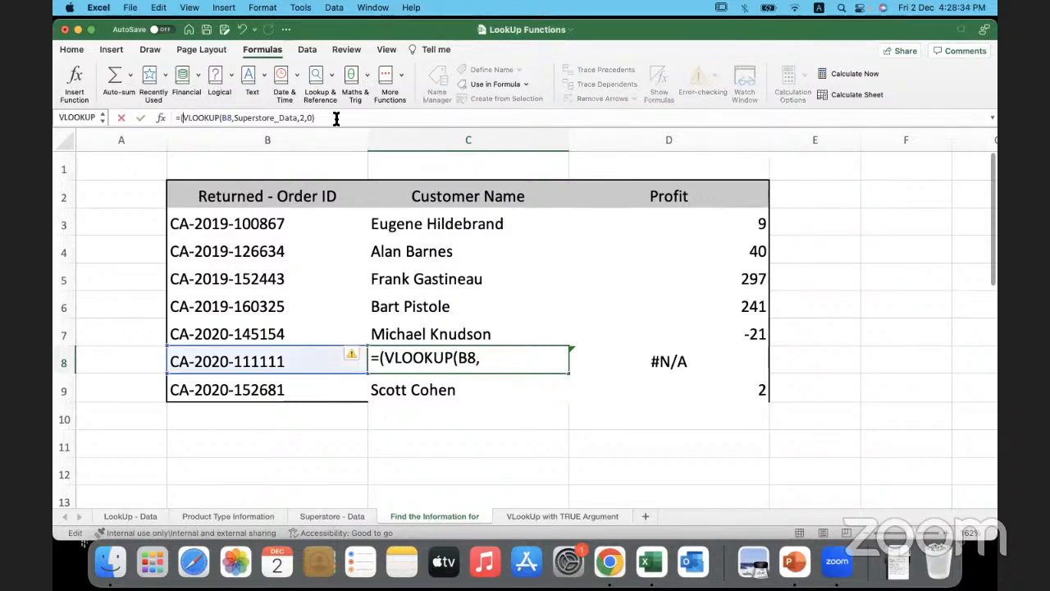
pyautogui.click(337, 119)
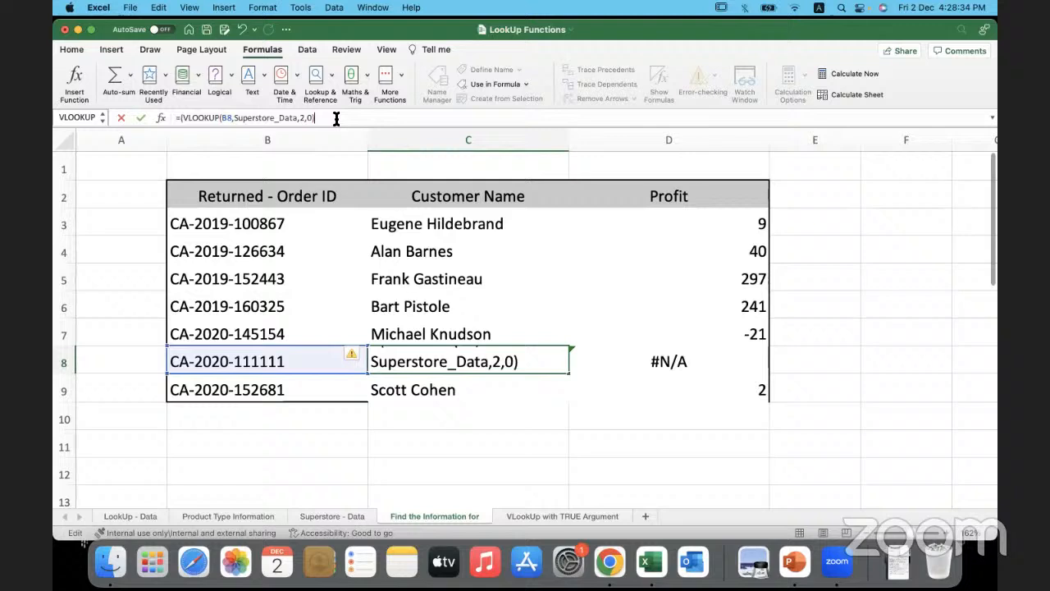
pyautogui.click(180, 117)
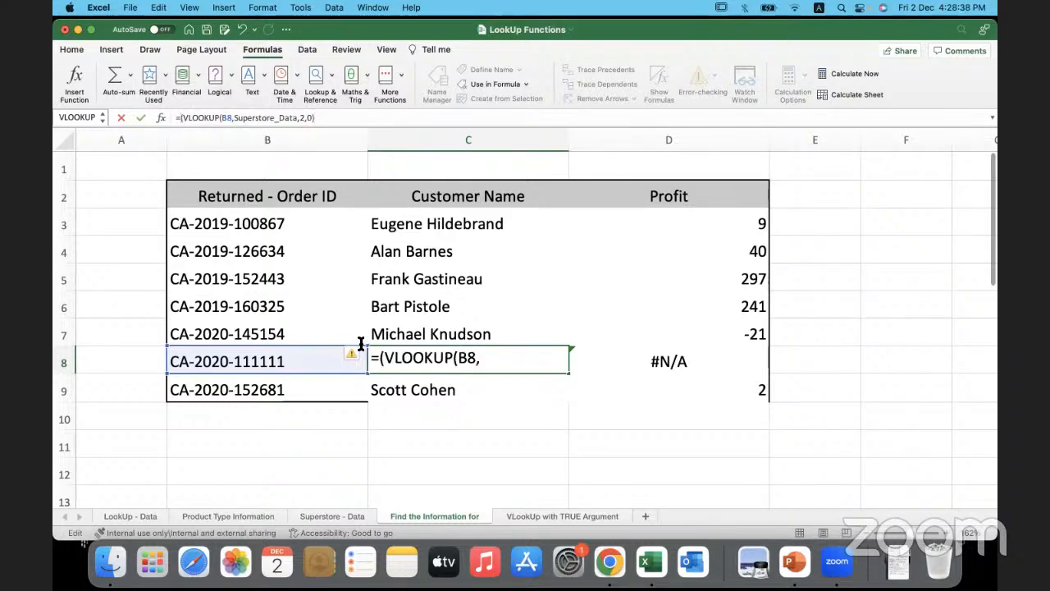
pyautogui.click(378, 359)
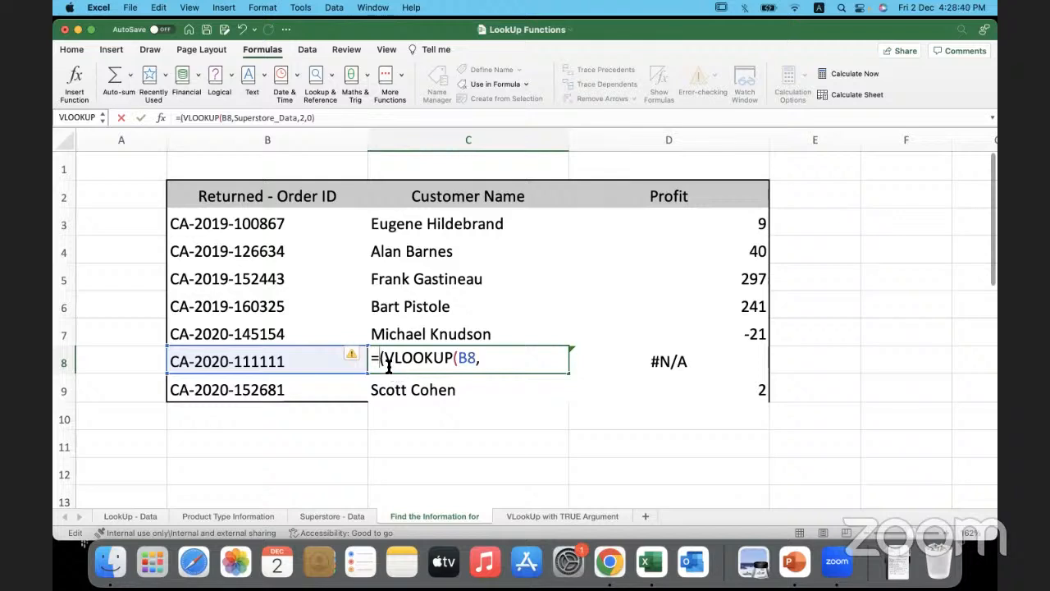
pyautogui.write('IFNA')
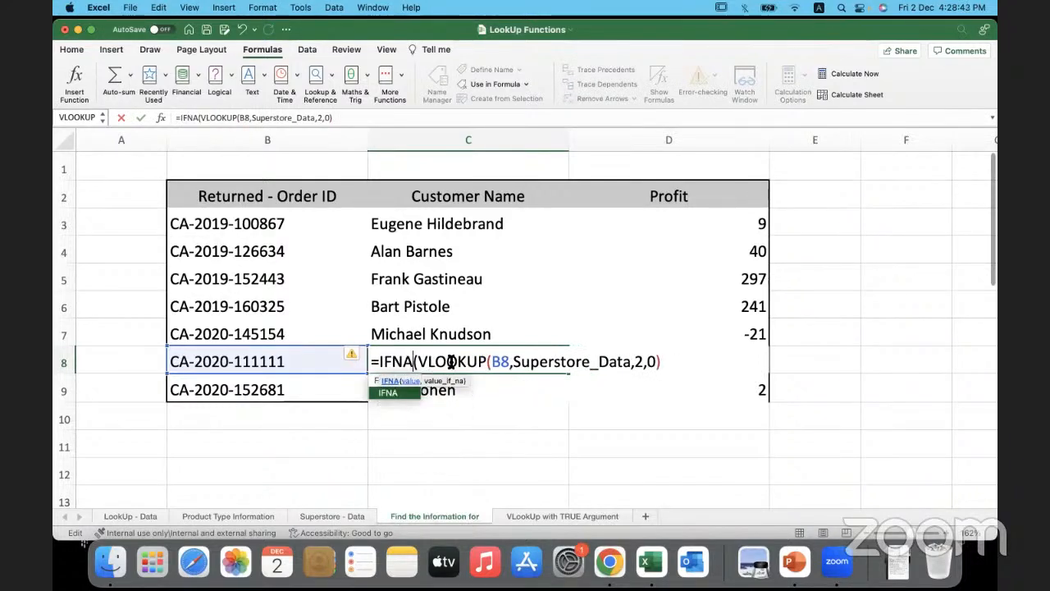
pyautogui.click(666, 361)
pyautogui.write(',')
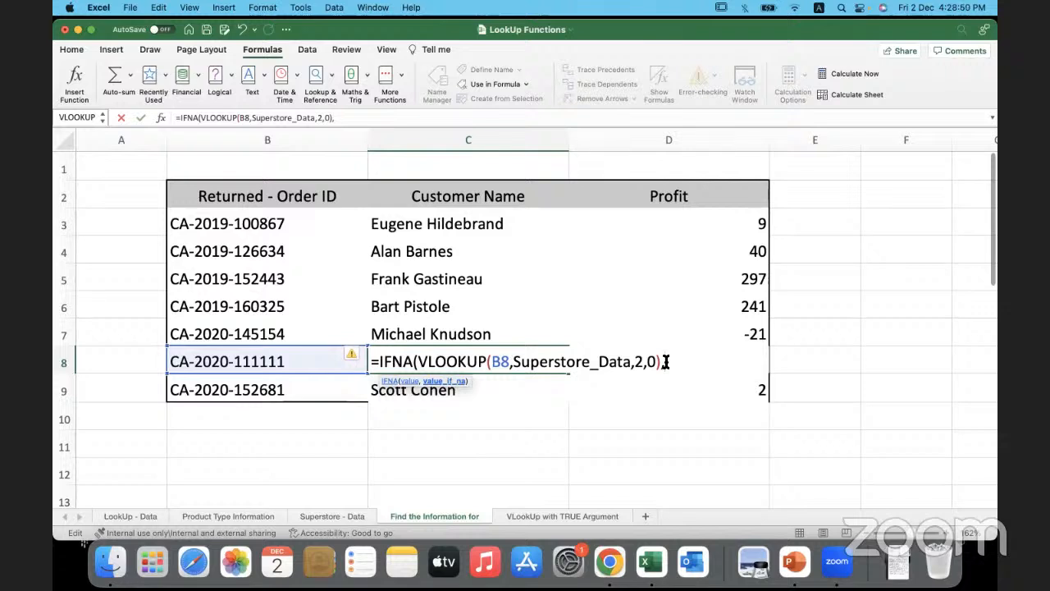
# - Complete the C8 IFNA formula with "Order Id is not found" as the value_if_na text
pyautogui.write('"Order I')
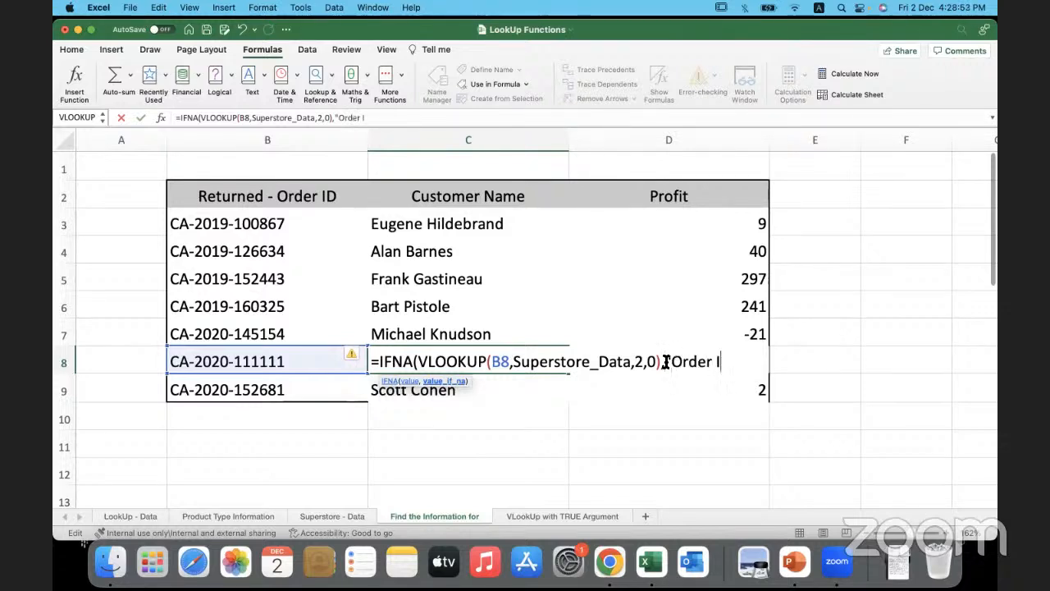
pyautogui.write('d is Incorrect')
pyautogui.press('BackSpace')
pyautogui.press('BackSpace')
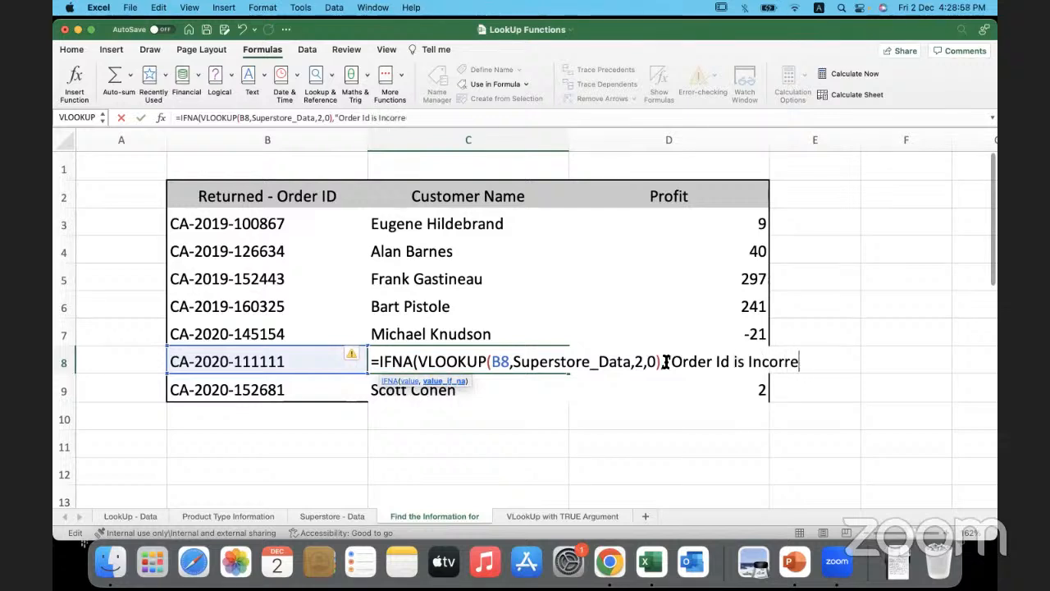
pyautogui.press('BackSpace')
pyautogui.press('BackSpace')
pyautogui.press('BackSpace')
pyautogui.press('BackSpace')
pyautogui.press('BackSpace')
pyautogui.press('BackSpace')
pyautogui.press('BackSpace')
pyautogui.write('no')
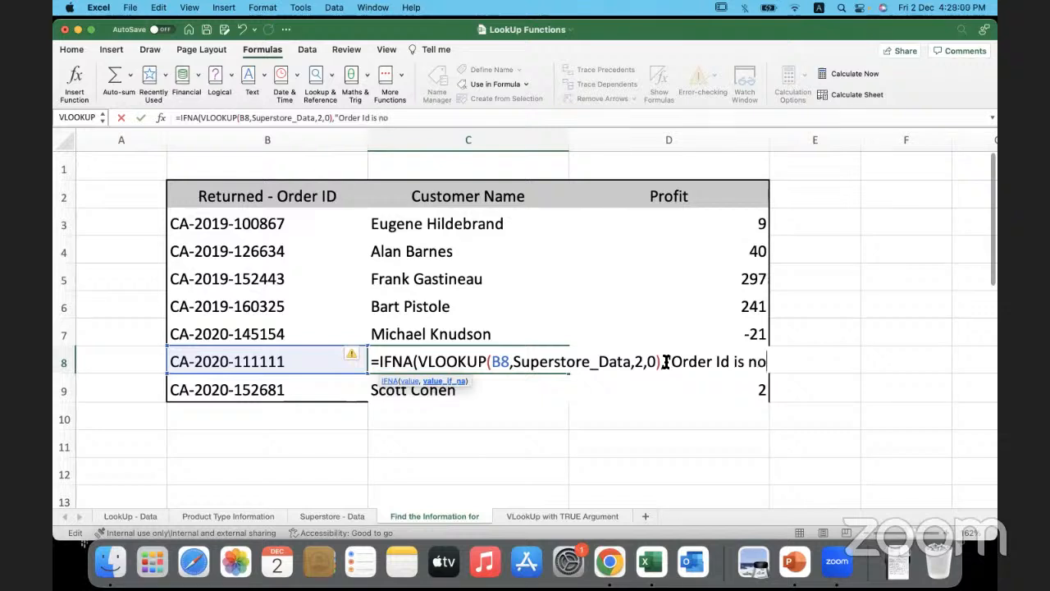
pyautogui.write('t found"')
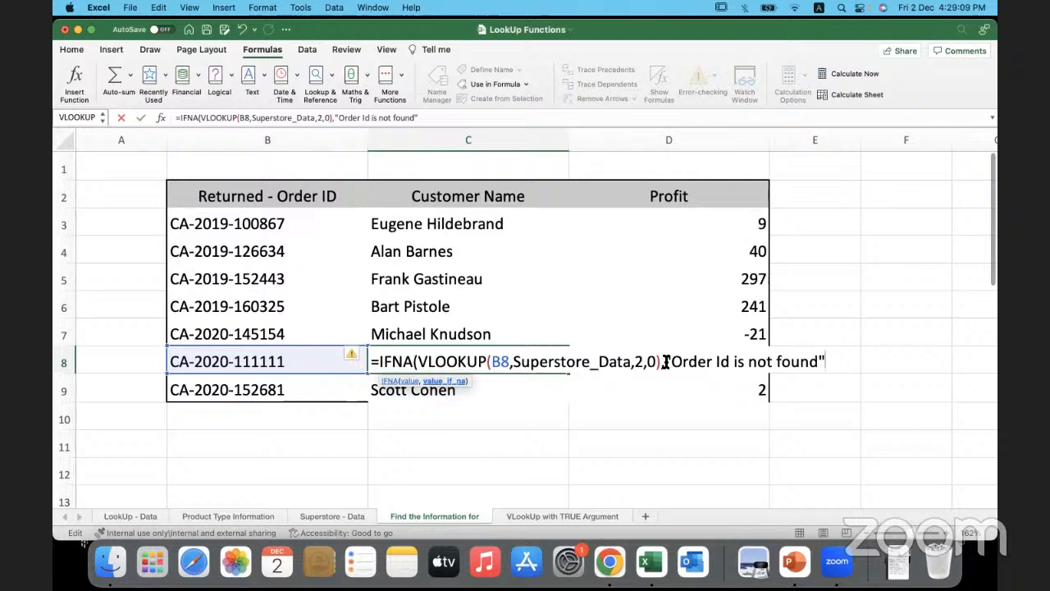
pyautogui.write(')')
pyautogui.press('Return')
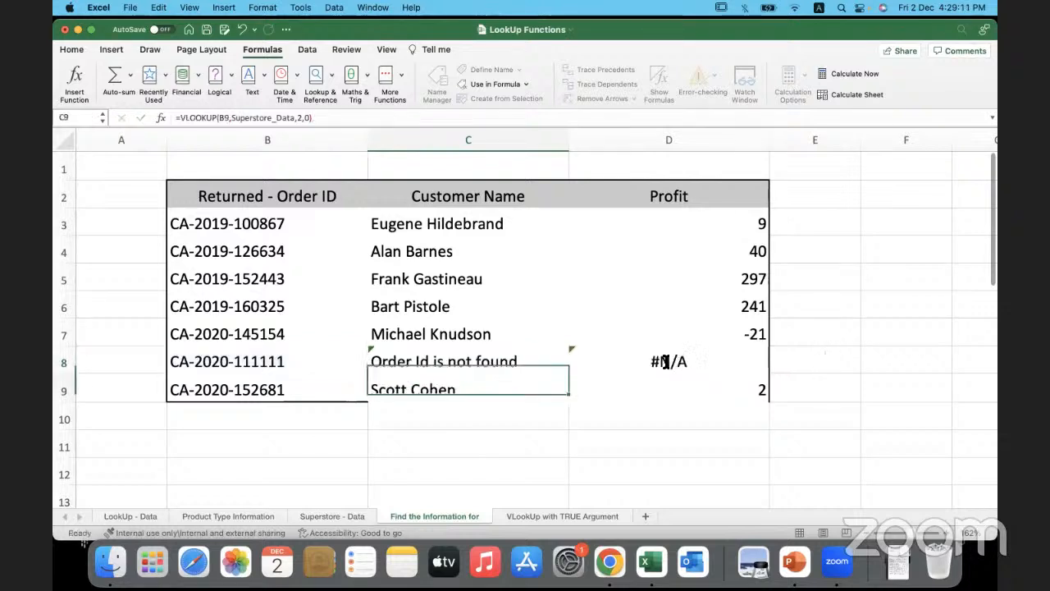
# - Compare the IFNA formula in C8 with the plain VLOOKUP in D8
pyautogui.click(548, 362)
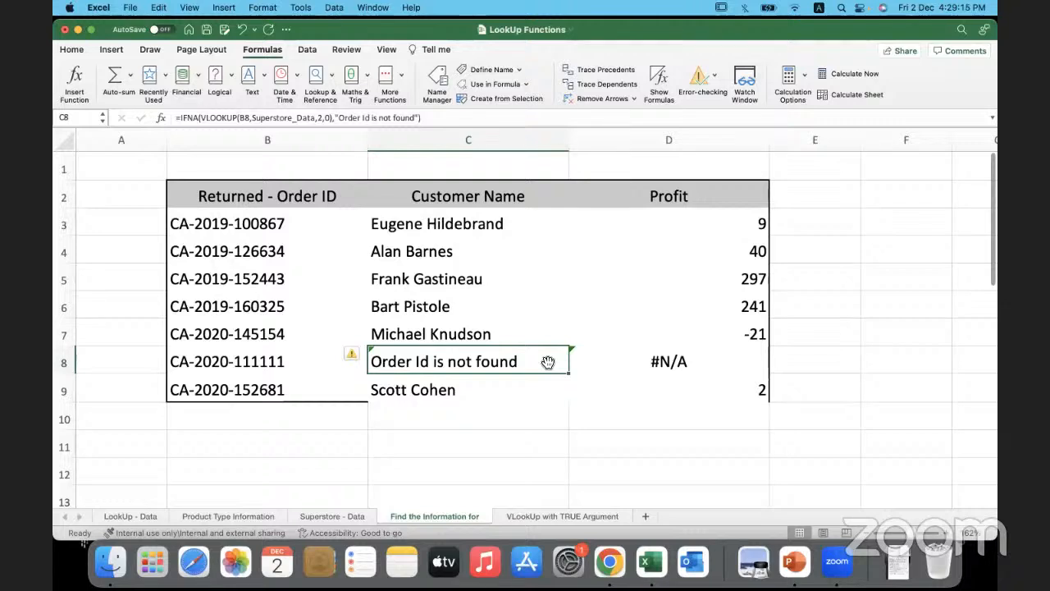
pyautogui.click(614, 364)
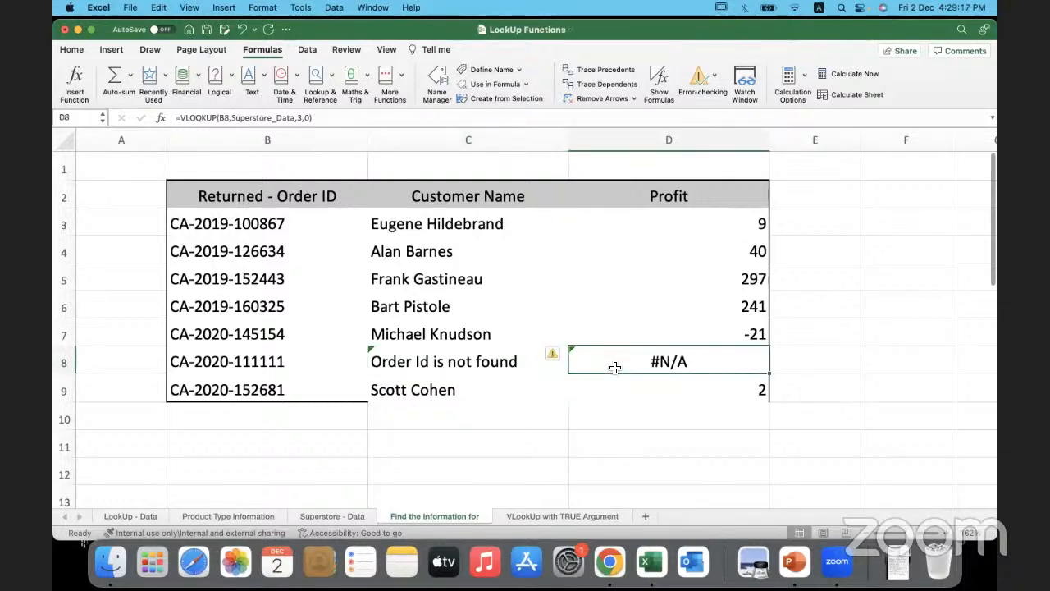
pyautogui.click(524, 371)
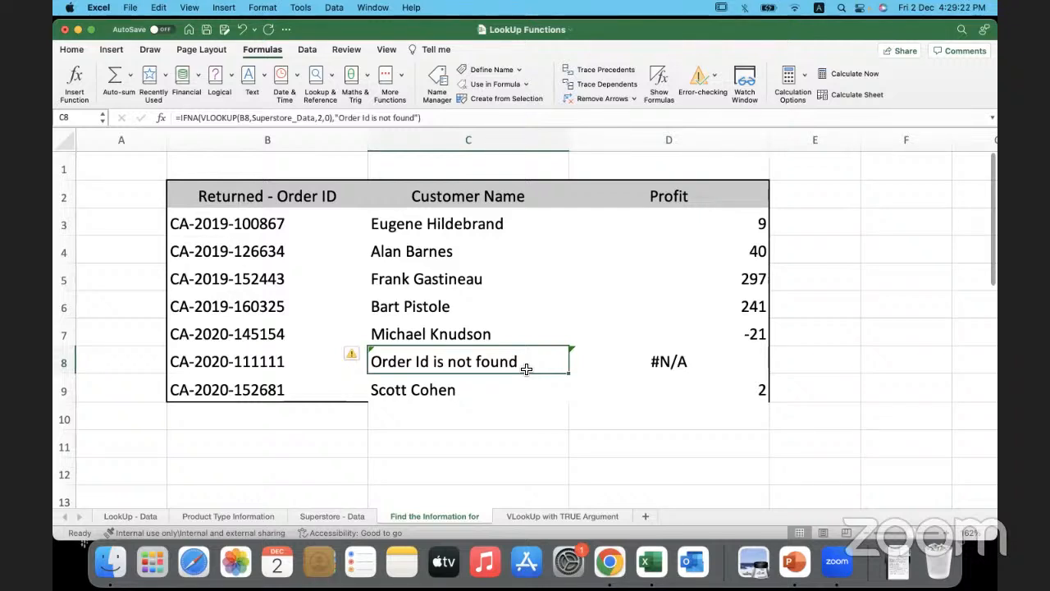
pyautogui.click(508, 430)
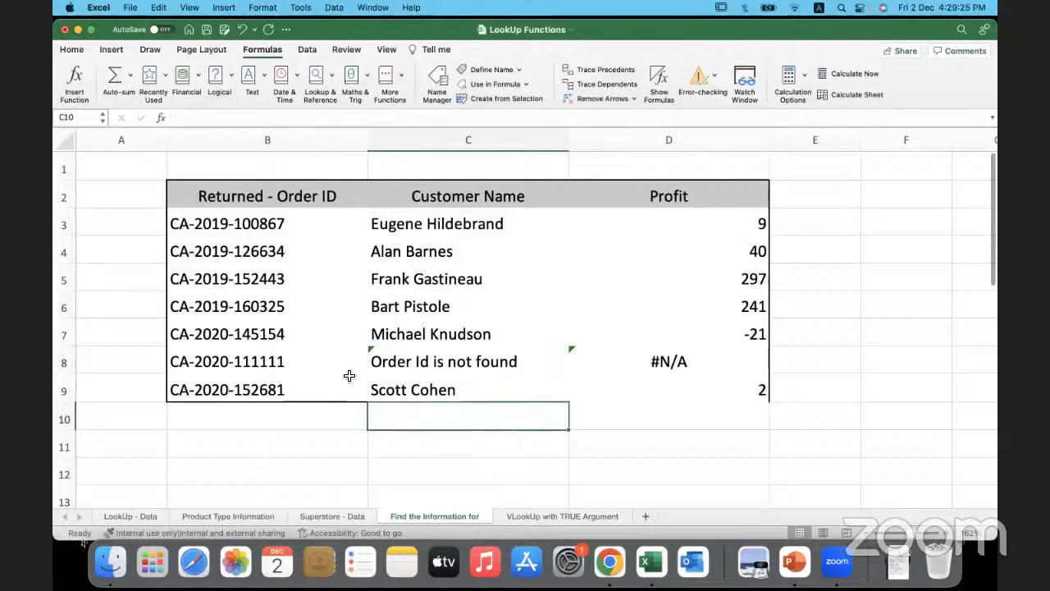
pyautogui.click(318, 427)
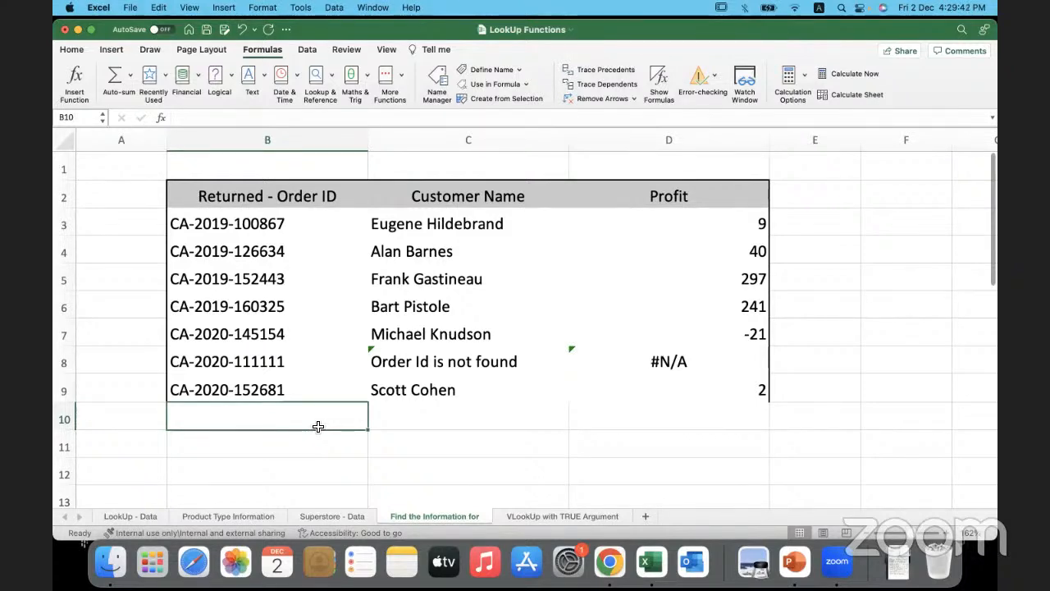
pyautogui.click(346, 440)
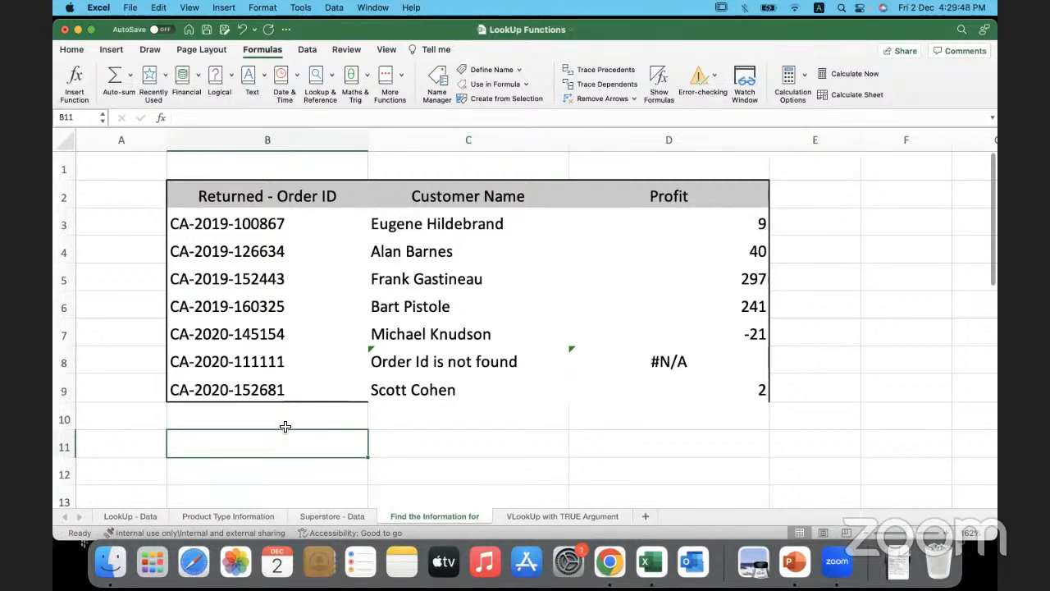
# - Look through the order records in the Superstore - Data sheet down to the last filled row
pyautogui.click(332, 517)
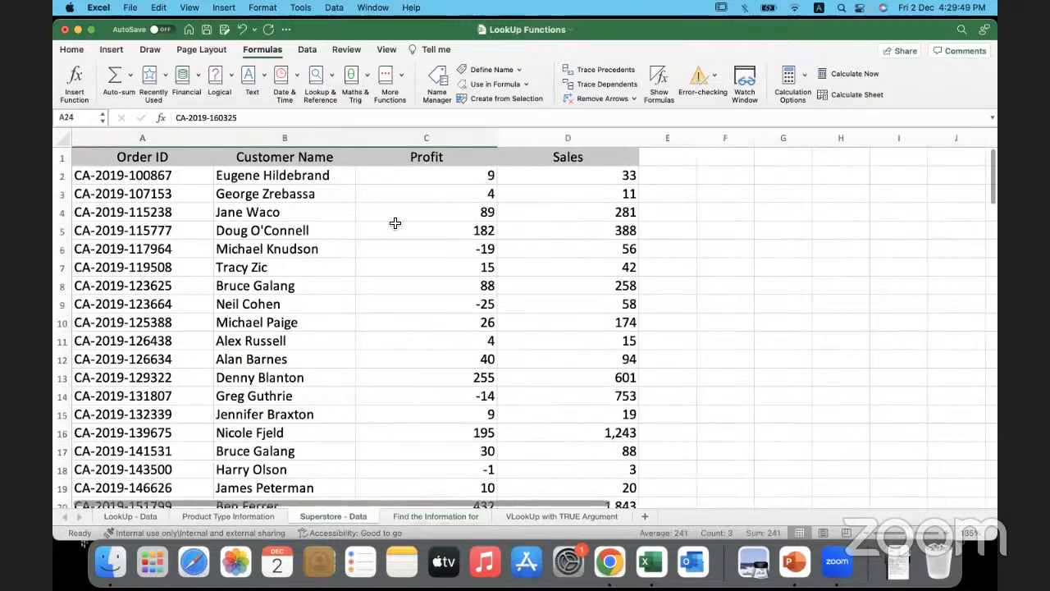
pyautogui.click(279, 211)
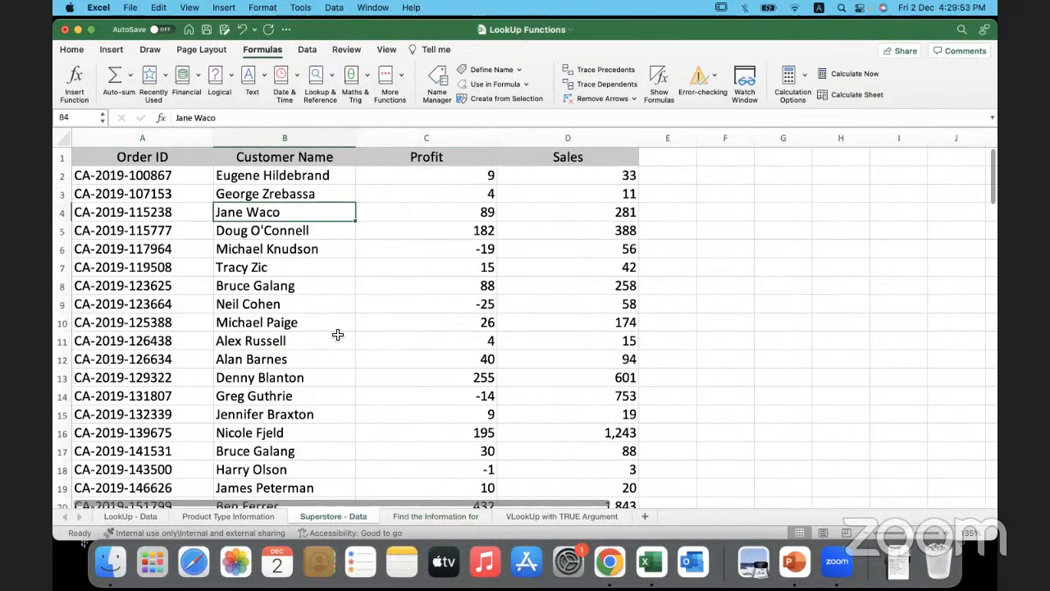
pyautogui.moveTo(201, 176); pyautogui.dragTo(348, 341)
pyautogui.click(366, 378)
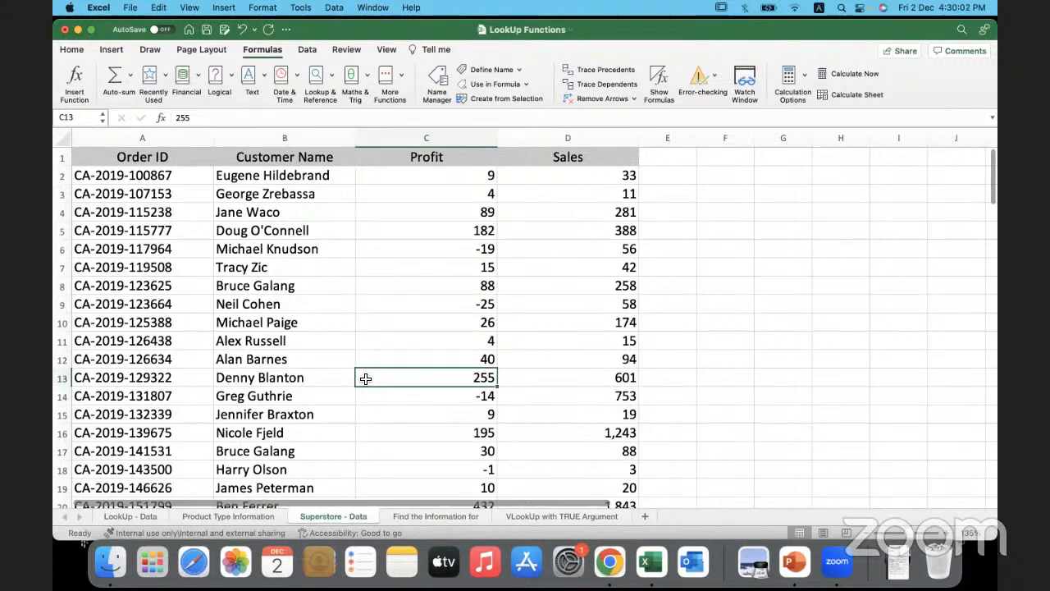
pyautogui.scroll(-10, 269, 370)
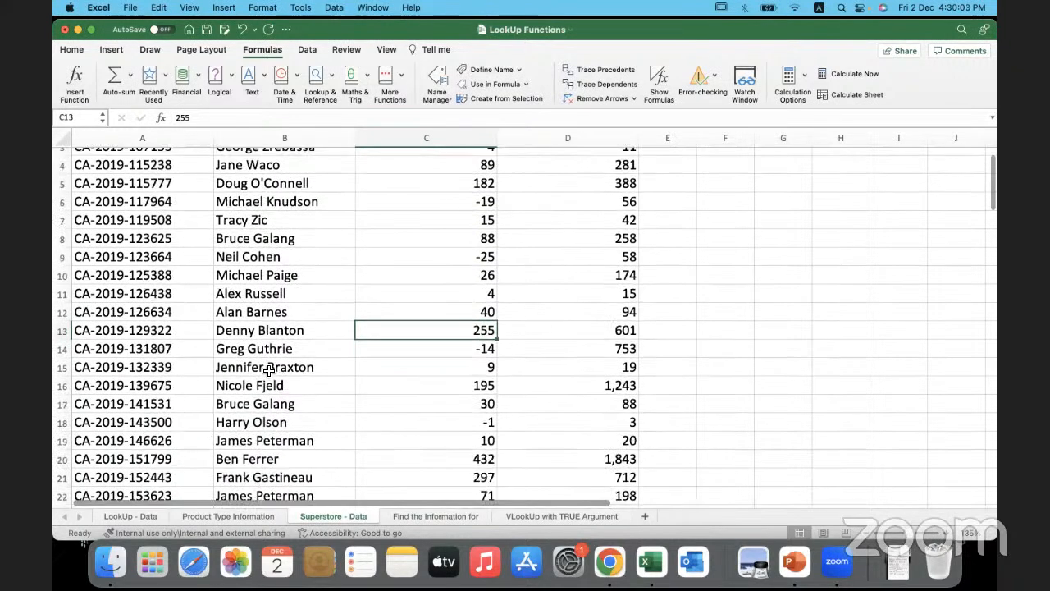
pyautogui.scroll(-10, 269, 371)
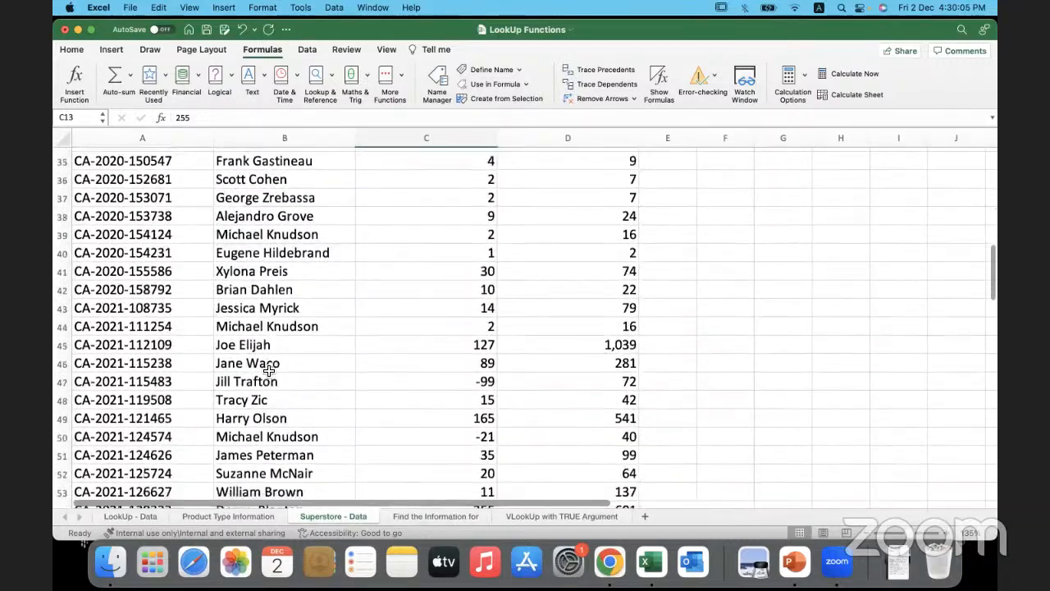
pyautogui.scroll(-20, 269, 371)
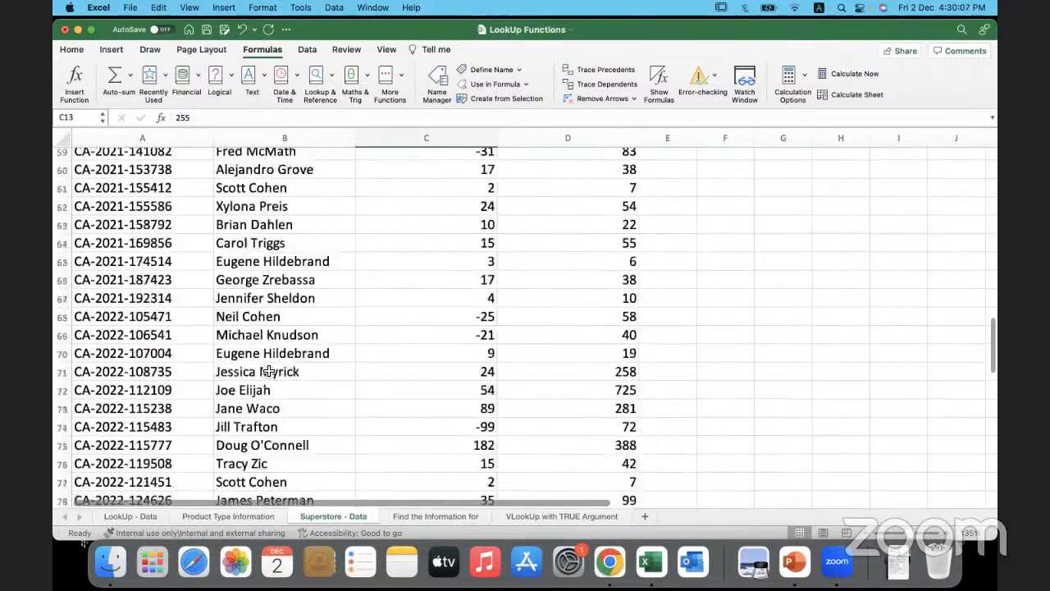
pyautogui.scroll(-5, 269, 371)
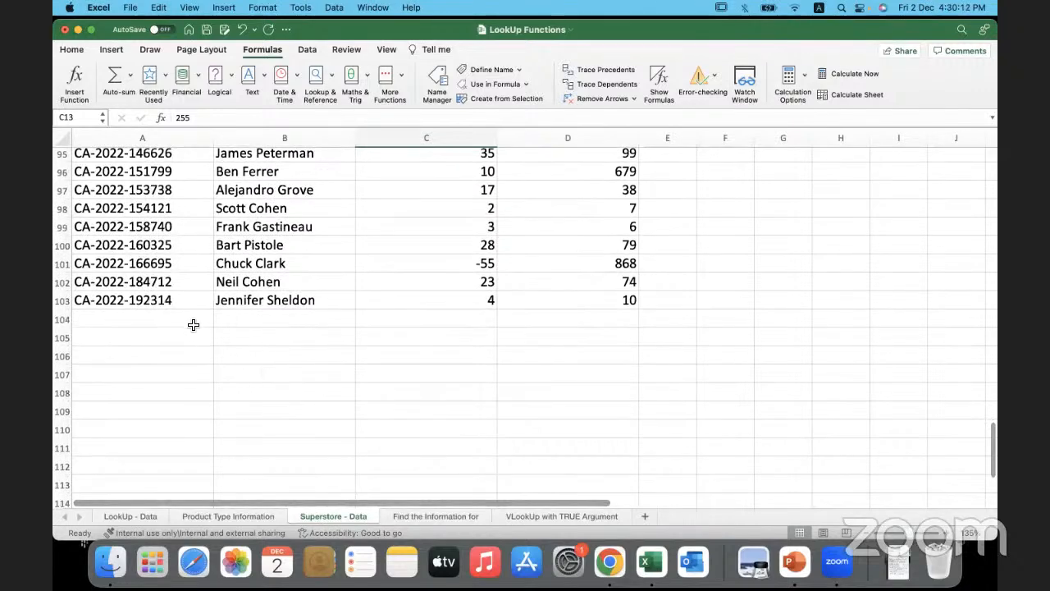
pyautogui.moveTo(173, 305); pyautogui.dragTo(541, 347)
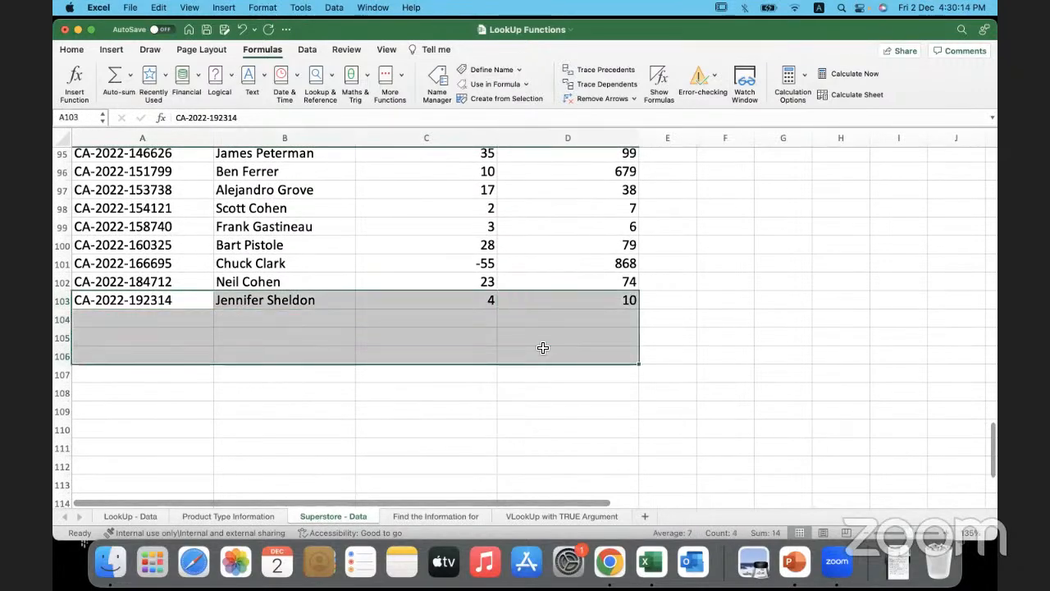
pyautogui.click(542, 351)
pyautogui.click(131, 302)
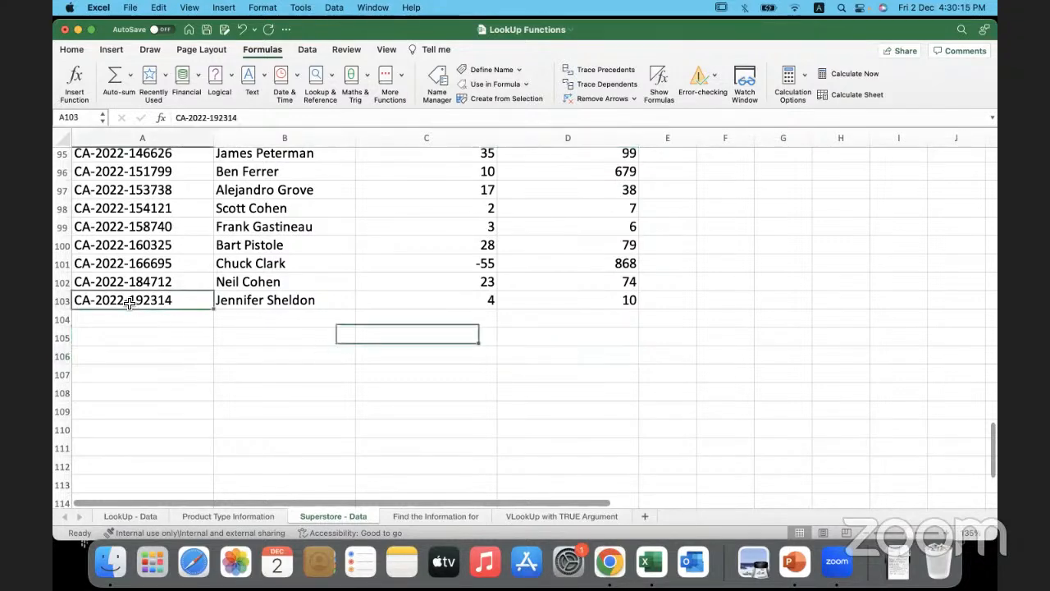
# - Copy the unmatched order ID from B8 of Find the Information for into A104 of the Superstore - Data sheet
pyautogui.click(433, 516)
pyautogui.click(312, 365)
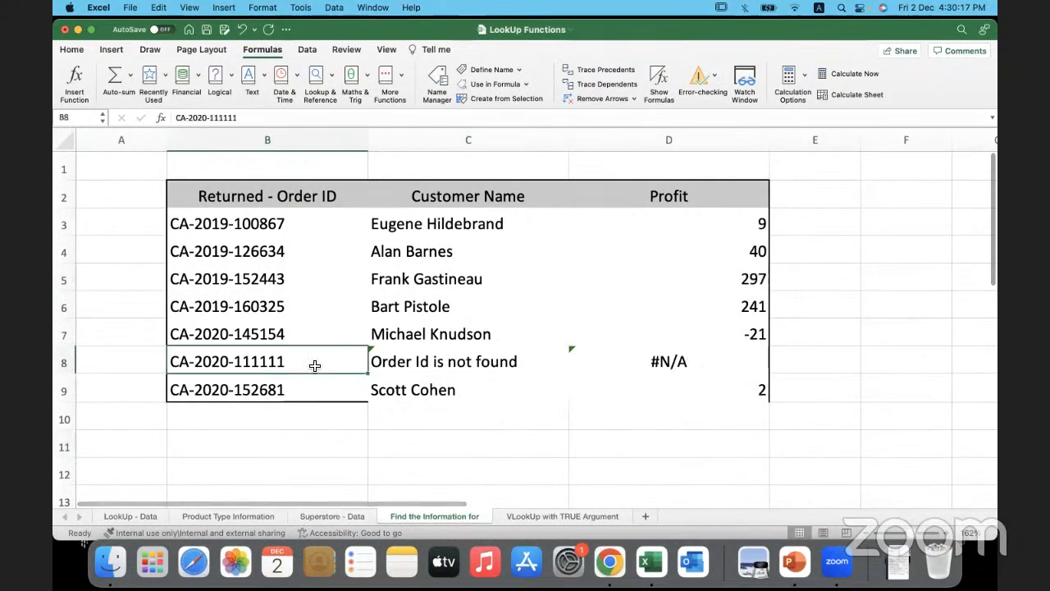
pyautogui.press('super+c')
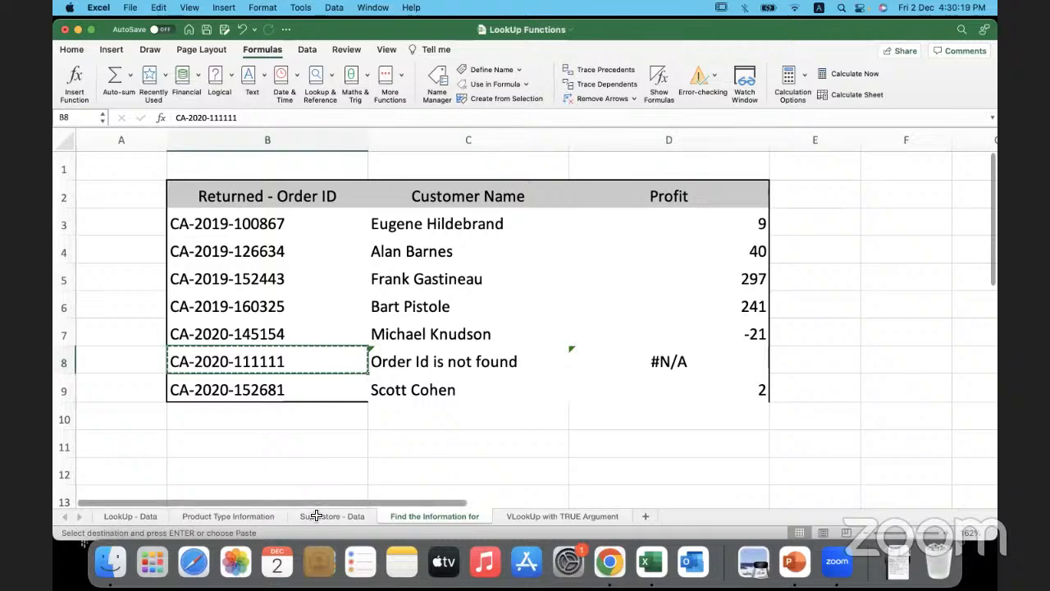
pyautogui.click(316, 516)
pyautogui.click(169, 326)
pyautogui.press('super+v')
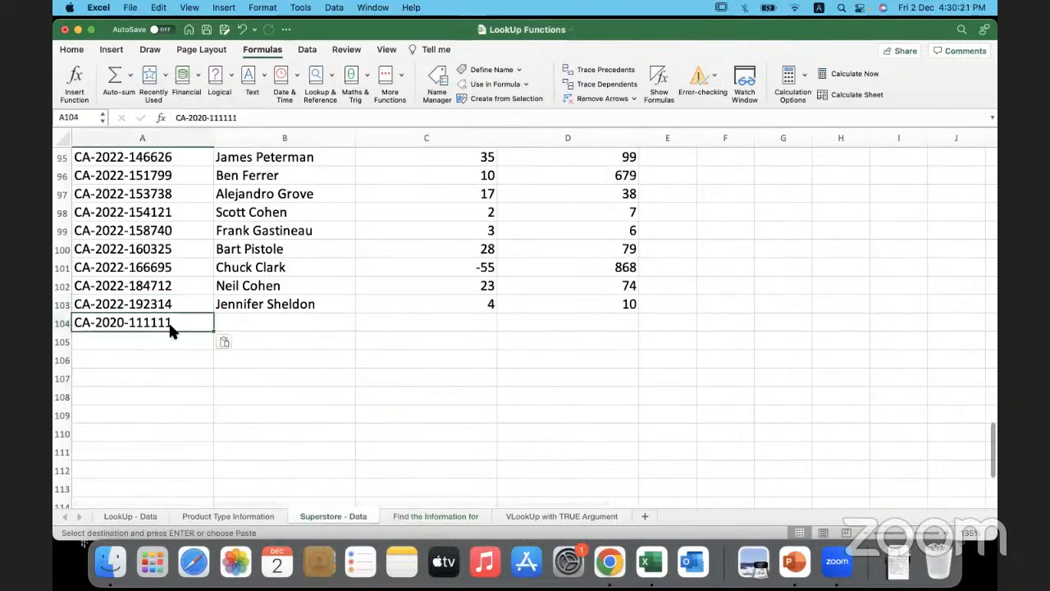
# - Complete row 104 with the customer's name, a profit of 10 and sales of 100
pyautogui.press('Tab')
pyautogui.write('Bhargavi')
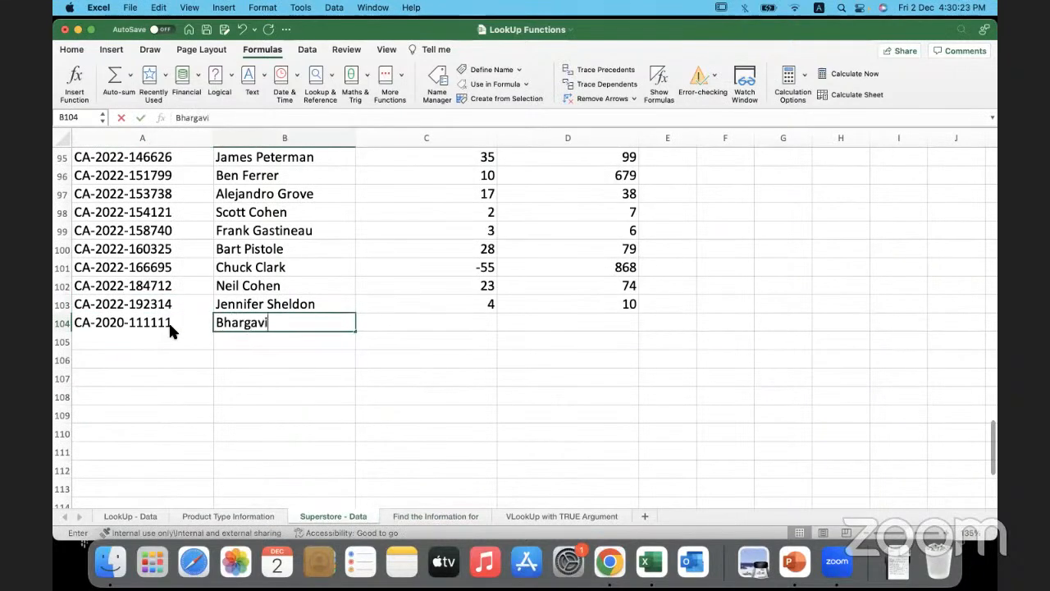
pyautogui.press('Tab')
pyautogui.write('10')
pyautogui.press('Tab')
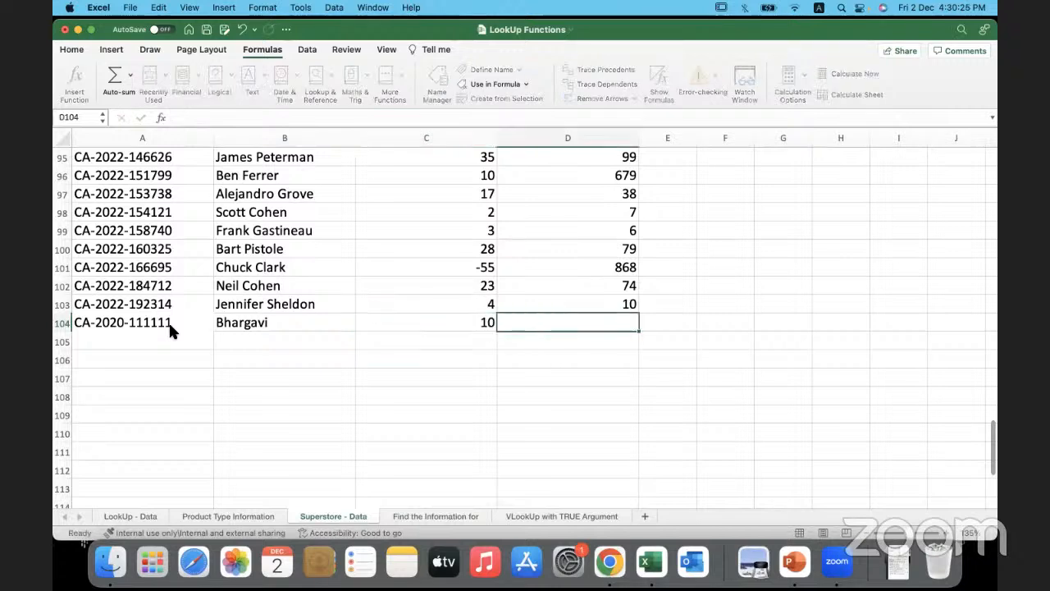
pyautogui.write('100')
pyautogui.click(249, 353)
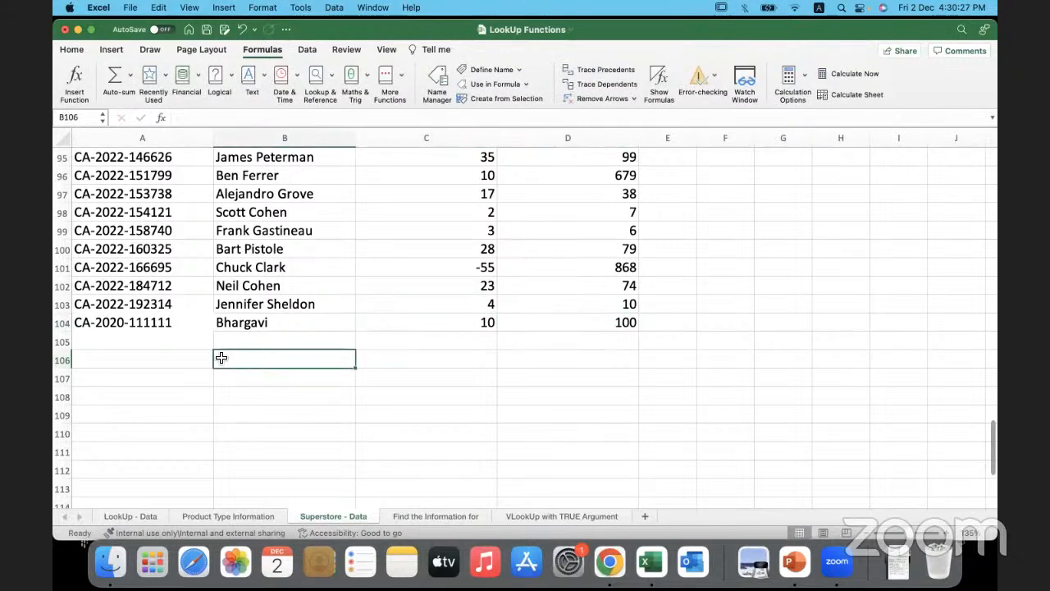
# - Review the added record in row 104 of the Superstore - Data sheet
pyautogui.press('Left')
pyautogui.click(146, 325)
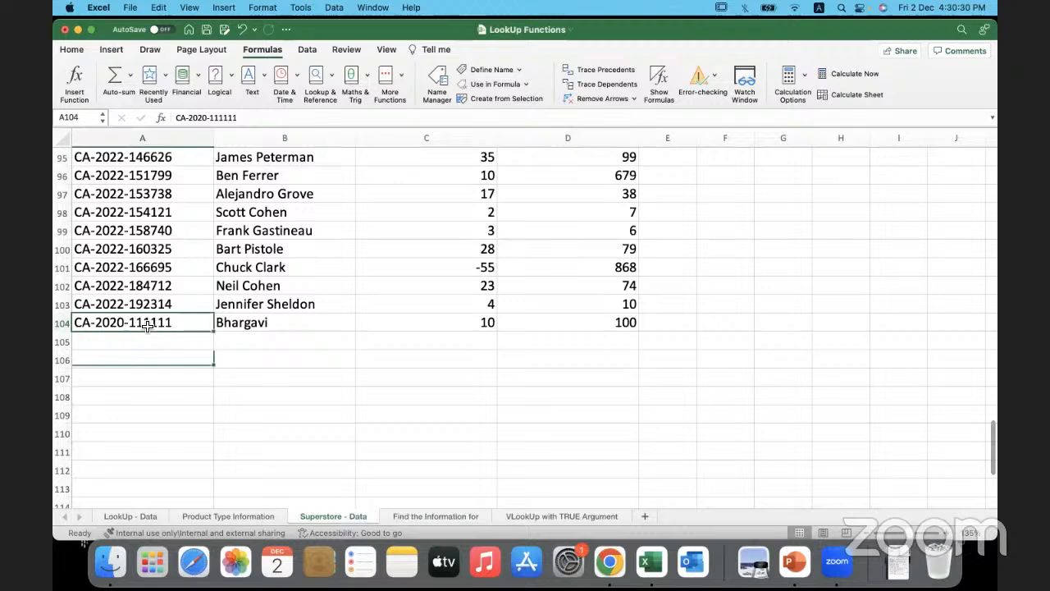
pyautogui.click(61, 330)
pyautogui.press('Down')
pyautogui.press('Down')
pyautogui.press('Right')
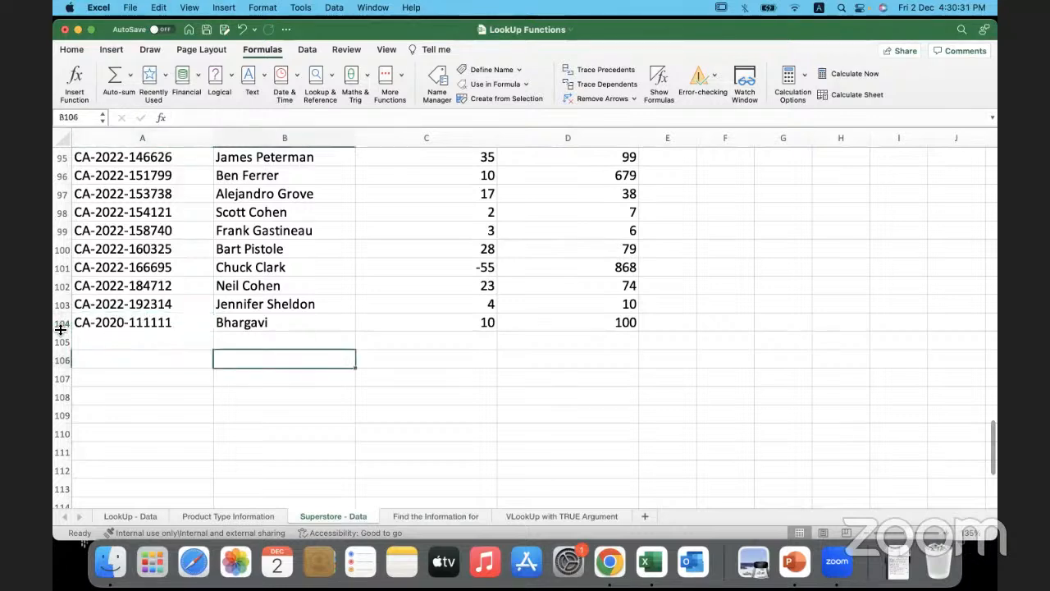
pyautogui.click(67, 313)
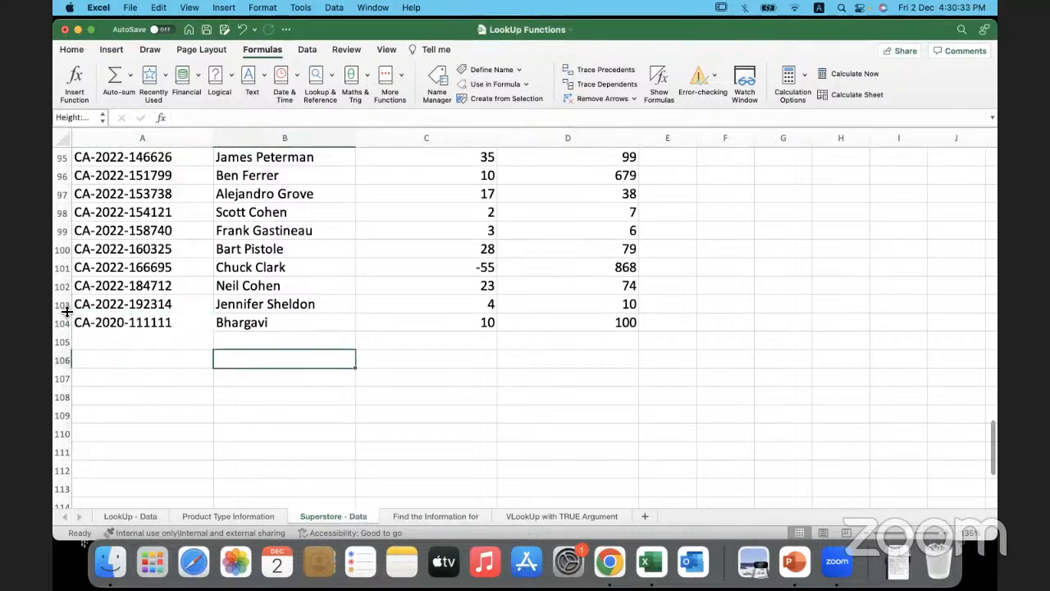
pyautogui.click(174, 401)
pyautogui.moveTo(171, 323); pyautogui.dragTo(555, 323)
pyautogui.click(466, 376)
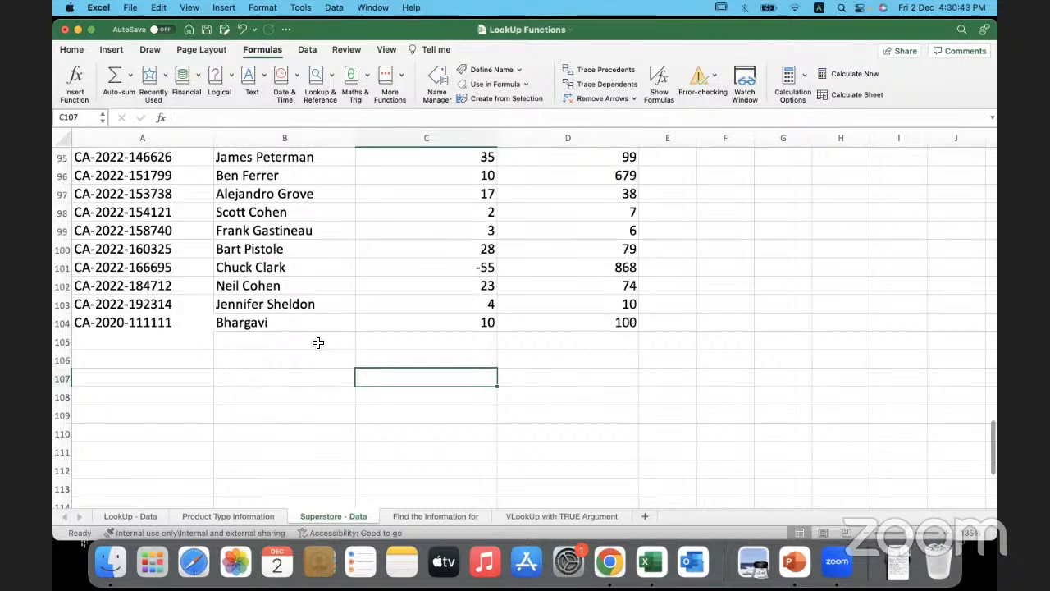
# - Return to the Find the Information for sheet and inspect the IFNA formula in C8
pyautogui.click(429, 516)
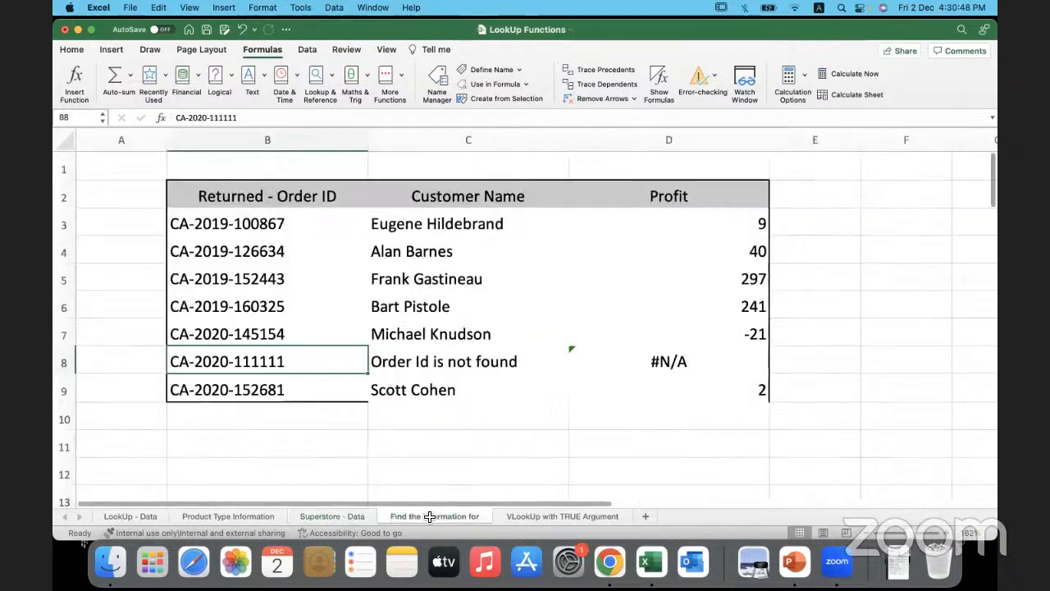
pyautogui.click(397, 363)
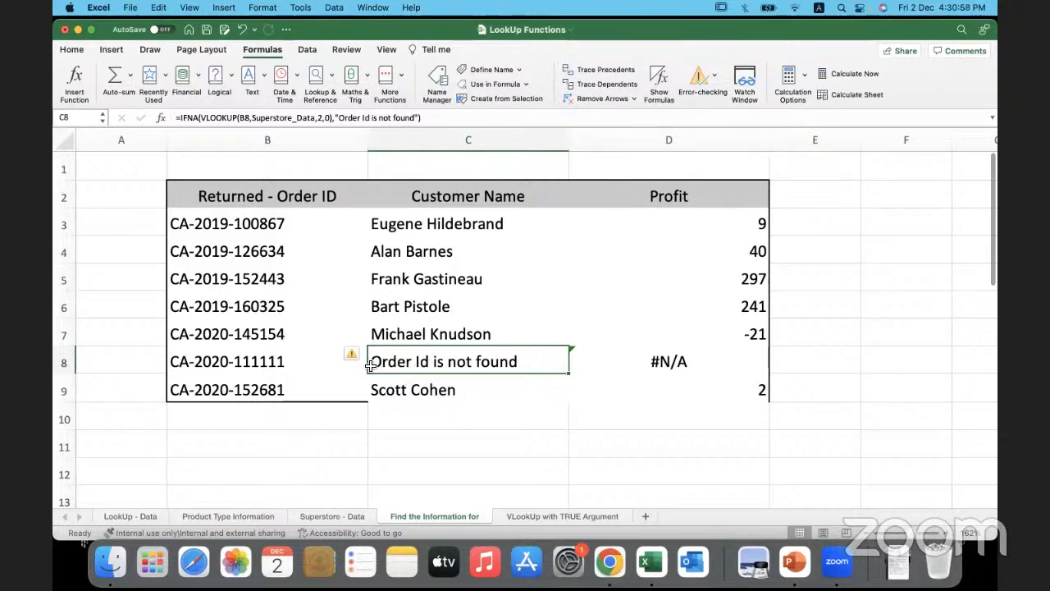
pyautogui.doubleClick(524, 364)
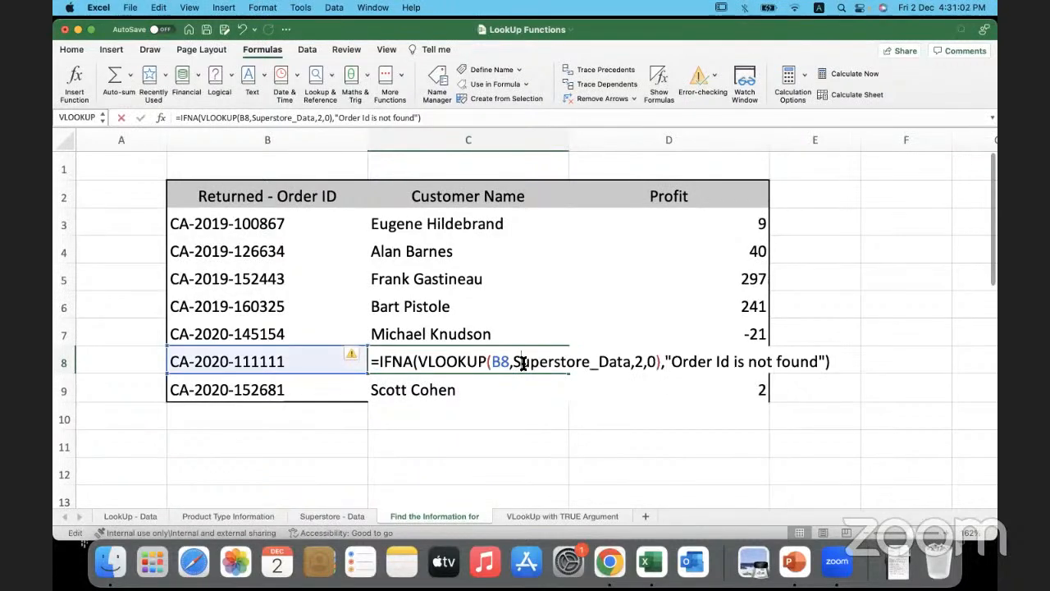
pyautogui.click(474, 418)
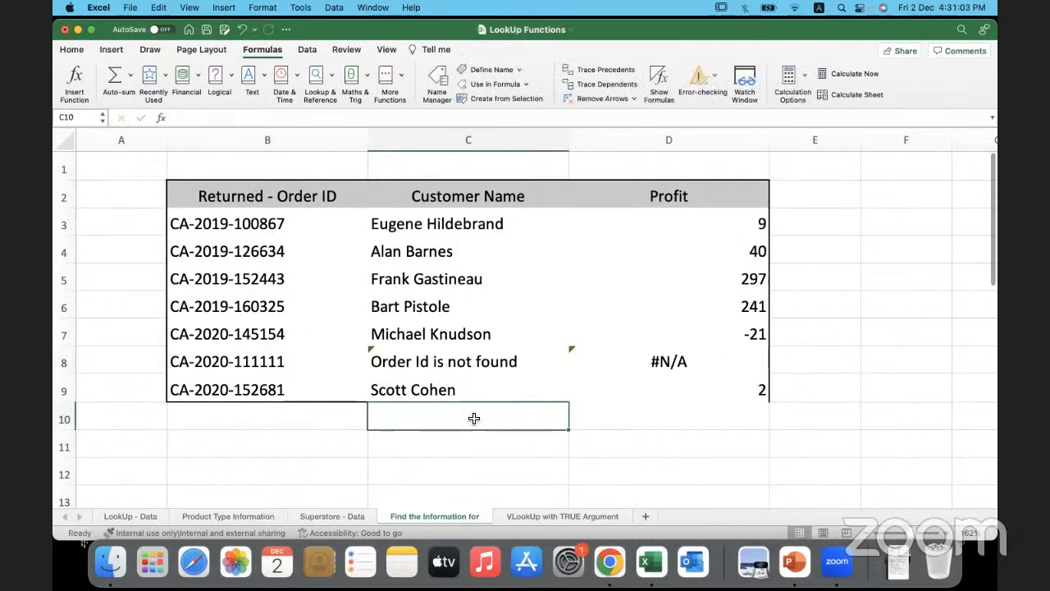
# - Ignore the Inconsistent Formula error on C8 and the Value Not Available error on D8
pyautogui.click(379, 352)
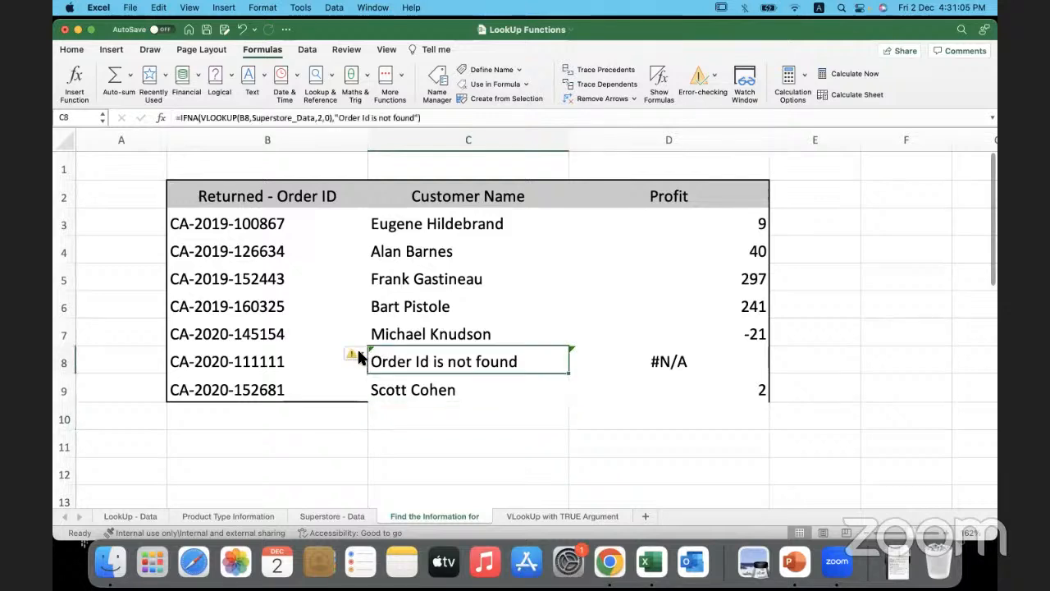
pyautogui.click(359, 353)
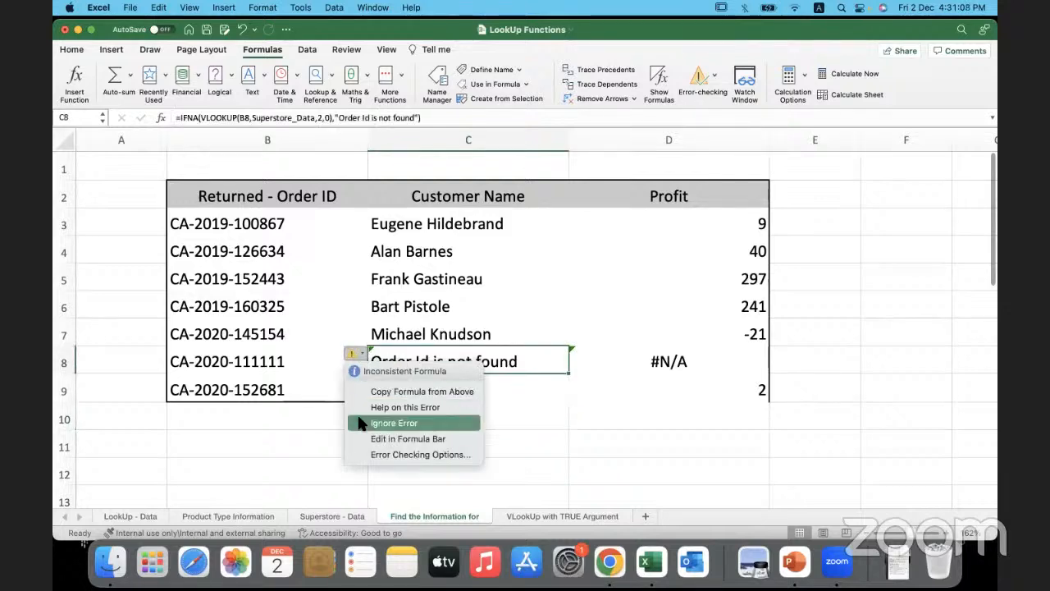
pyautogui.click(394, 422)
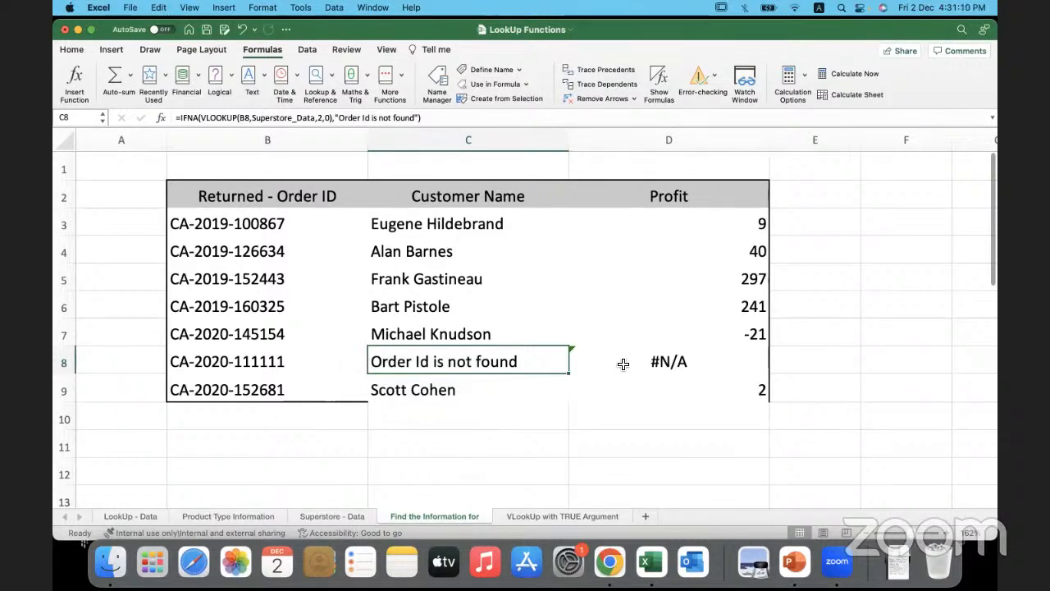
pyautogui.click(580, 365)
pyautogui.click(559, 354)
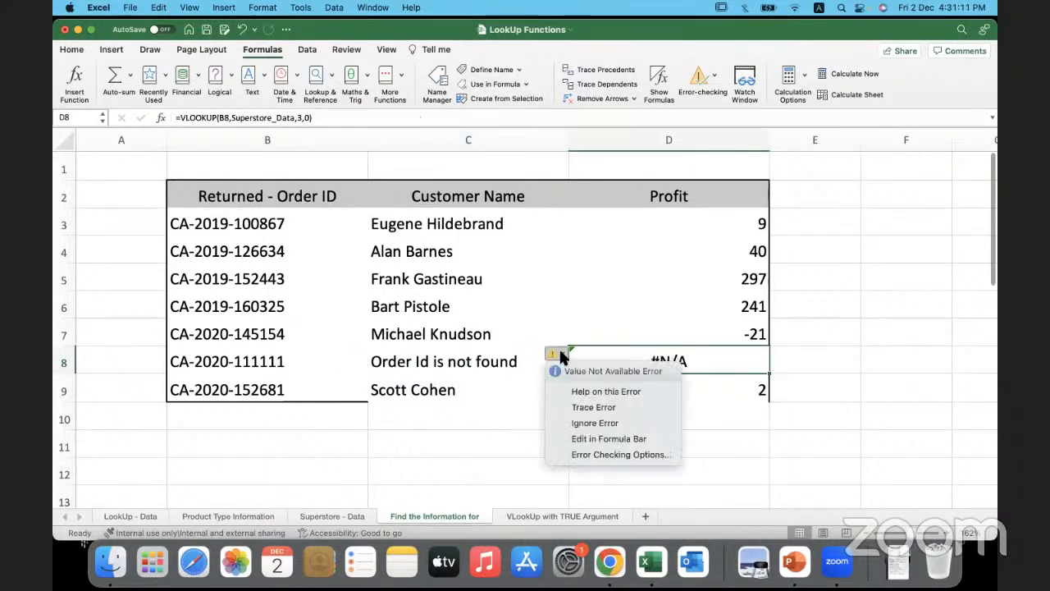
pyautogui.click(559, 423)
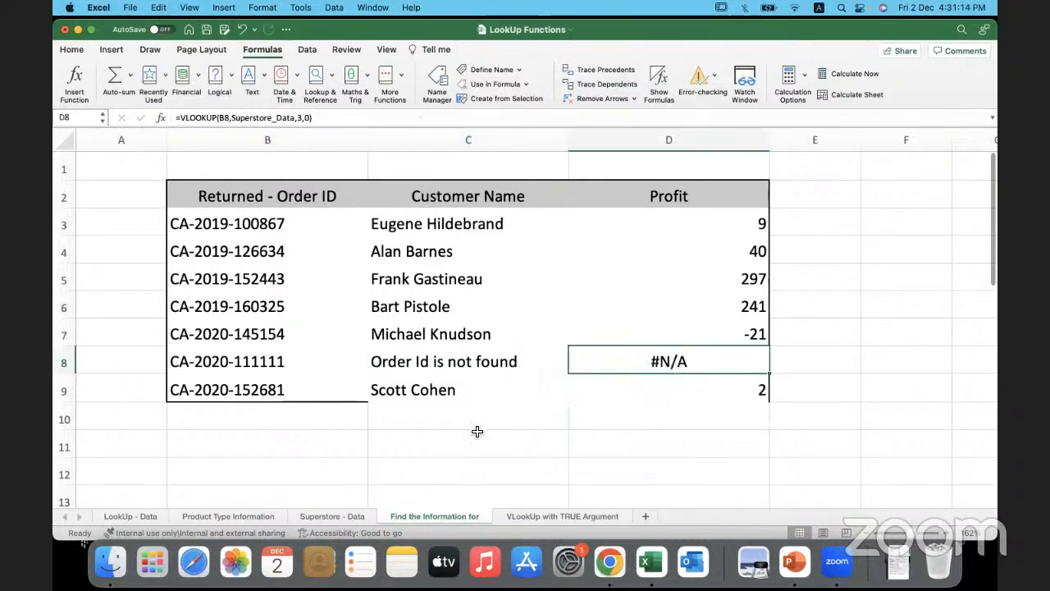
pyautogui.click(476, 432)
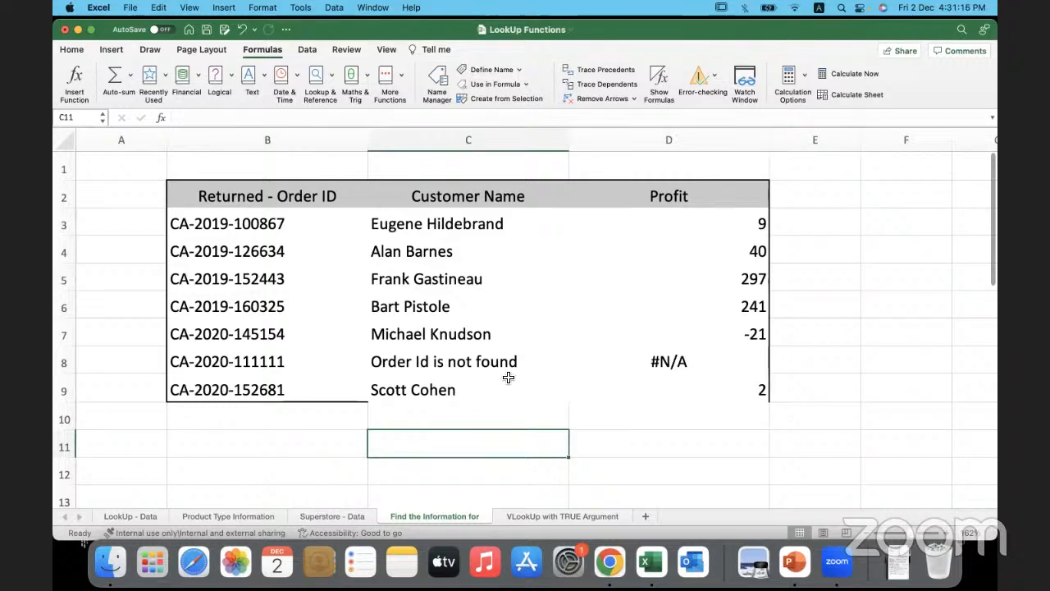
# - Recheck the lookup formula in C8 and the order ID it refers to in B8
pyautogui.click(542, 370)
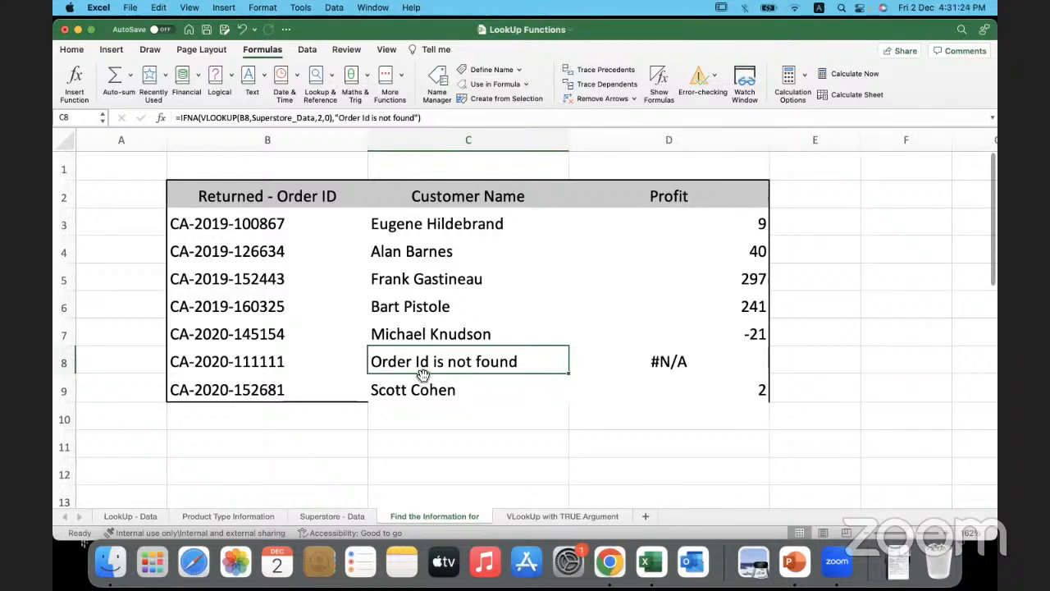
pyautogui.click(468, 435)
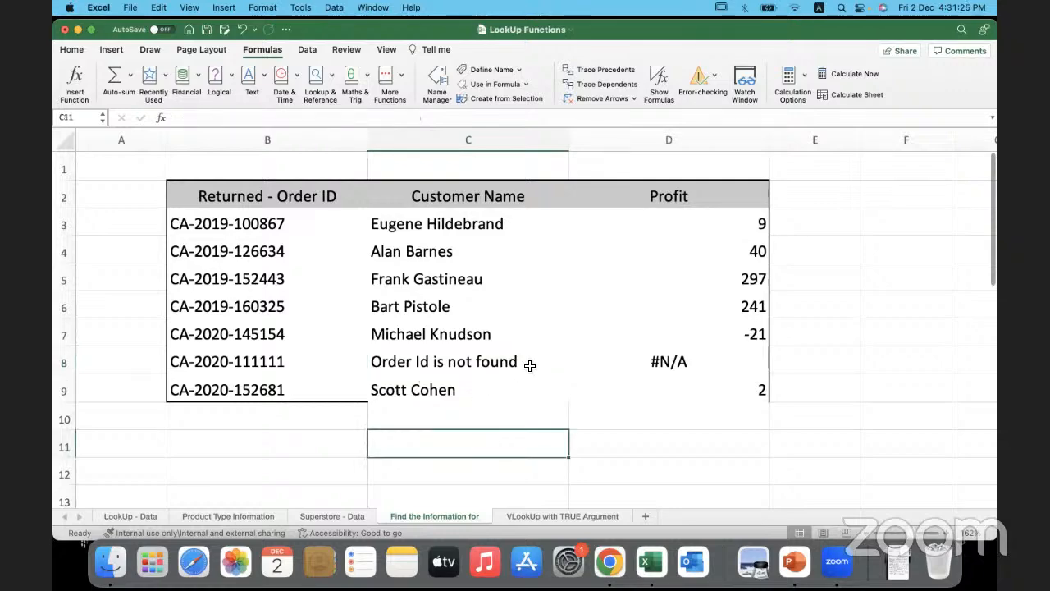
pyautogui.click(325, 365)
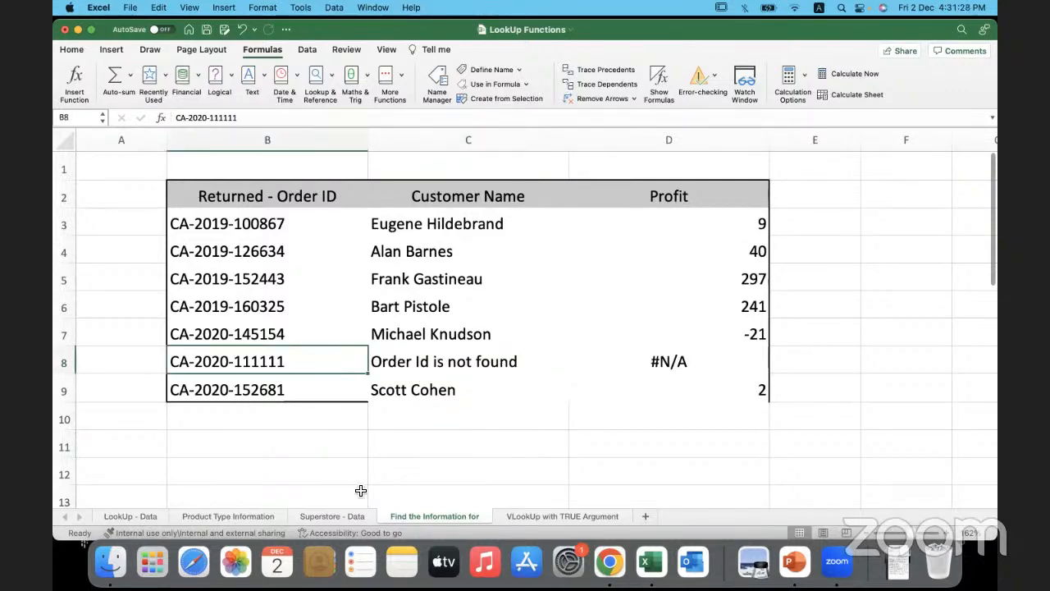
# - Recheck the order ID and customer name of the added record in row 104 of the Superstore - Data sheet
pyautogui.click(342, 513)
pyautogui.click(193, 324)
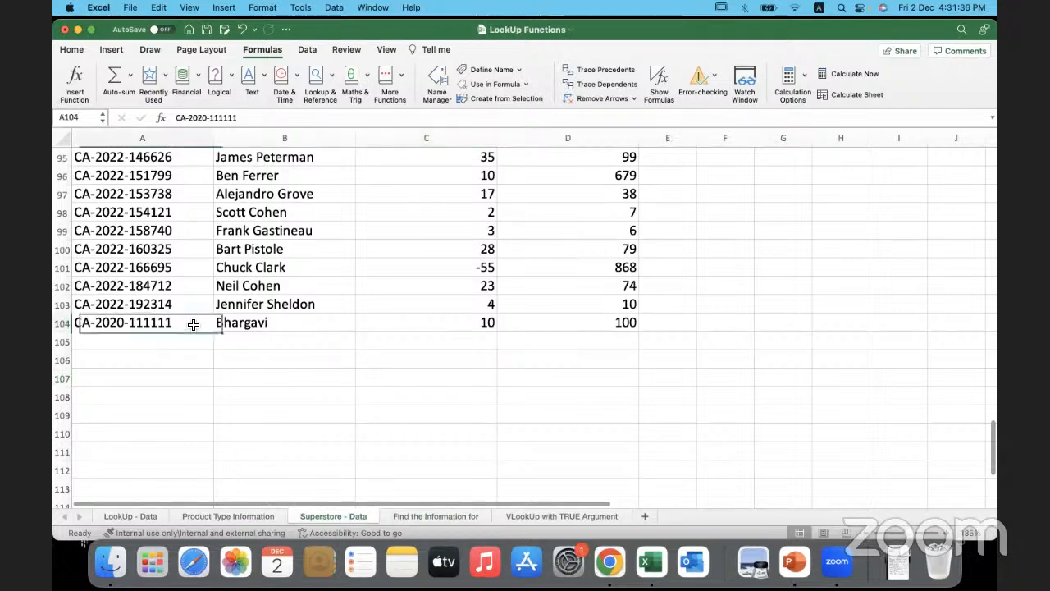
pyautogui.click(283, 326)
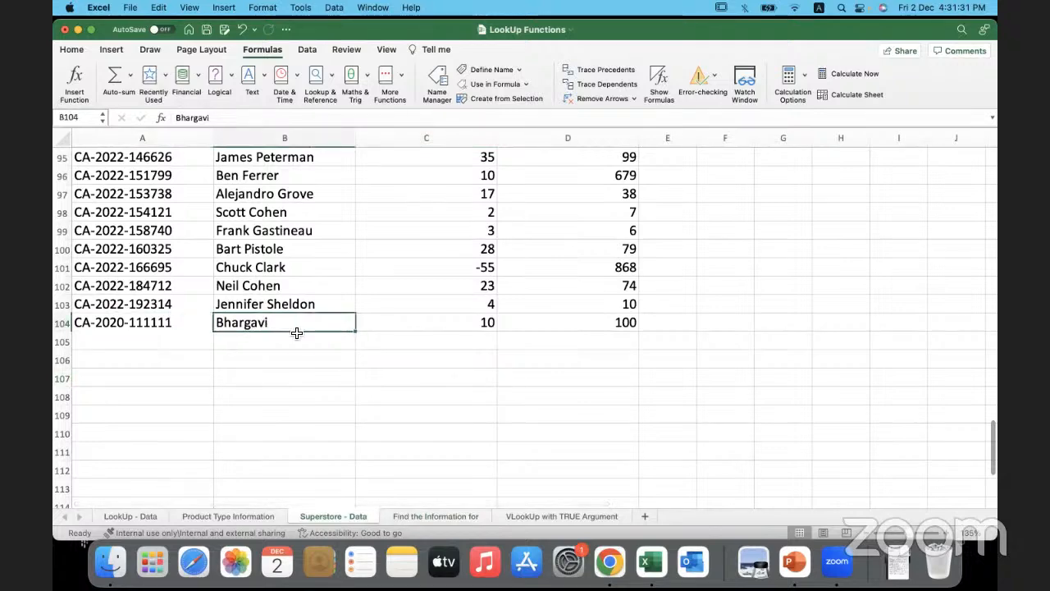
# - Return to the Find the Information for sheet and compare the lookup in C8 with the order ID in B8
pyautogui.click(442, 512)
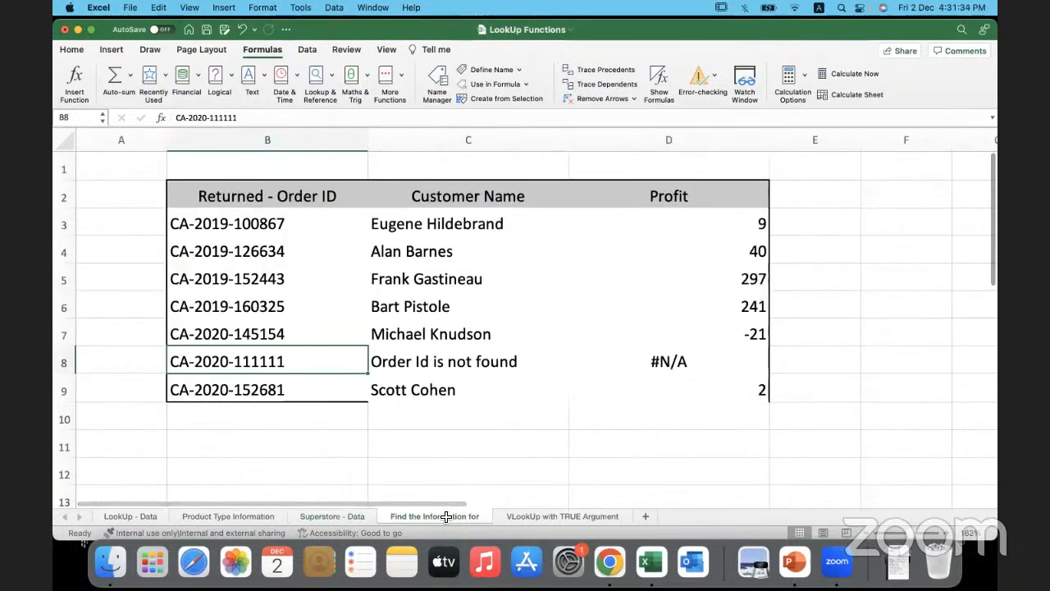
pyautogui.click(490, 363)
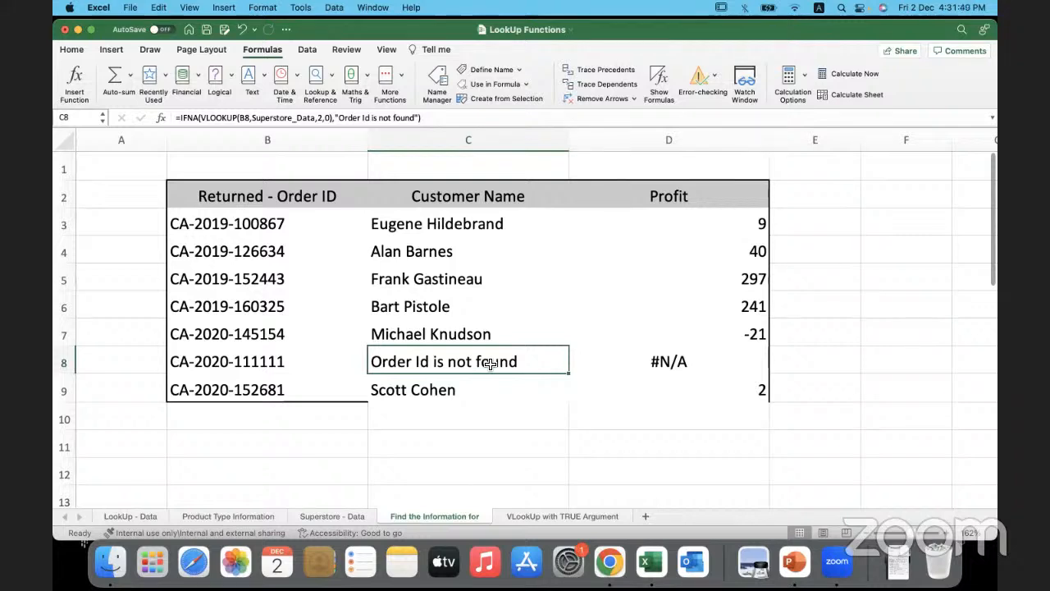
pyautogui.click(323, 361)
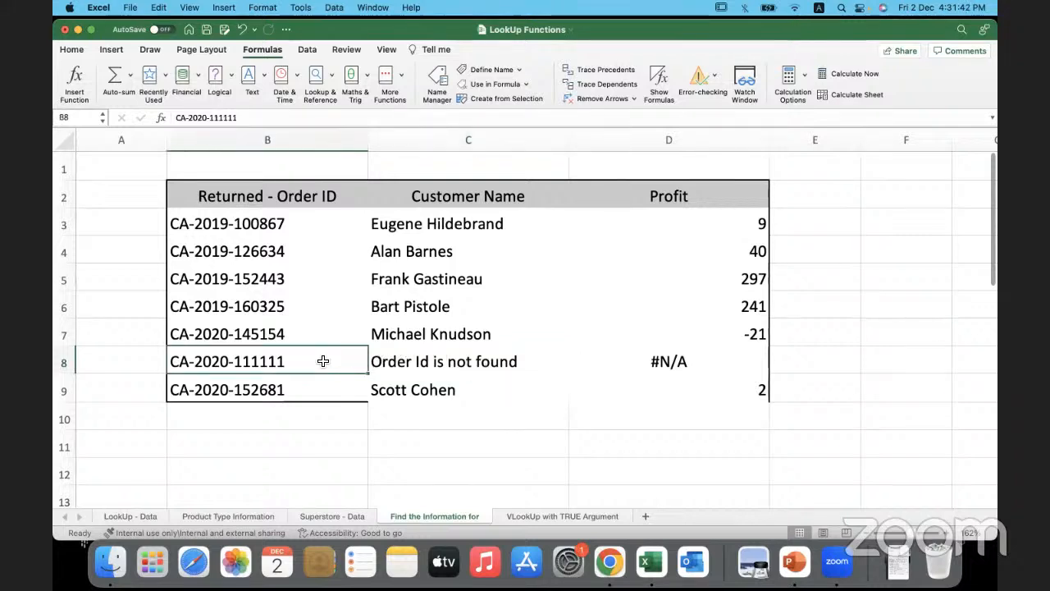
# - Examine the Superstore_Data table argument in the IFNA formula of C8
pyautogui.click(415, 363)
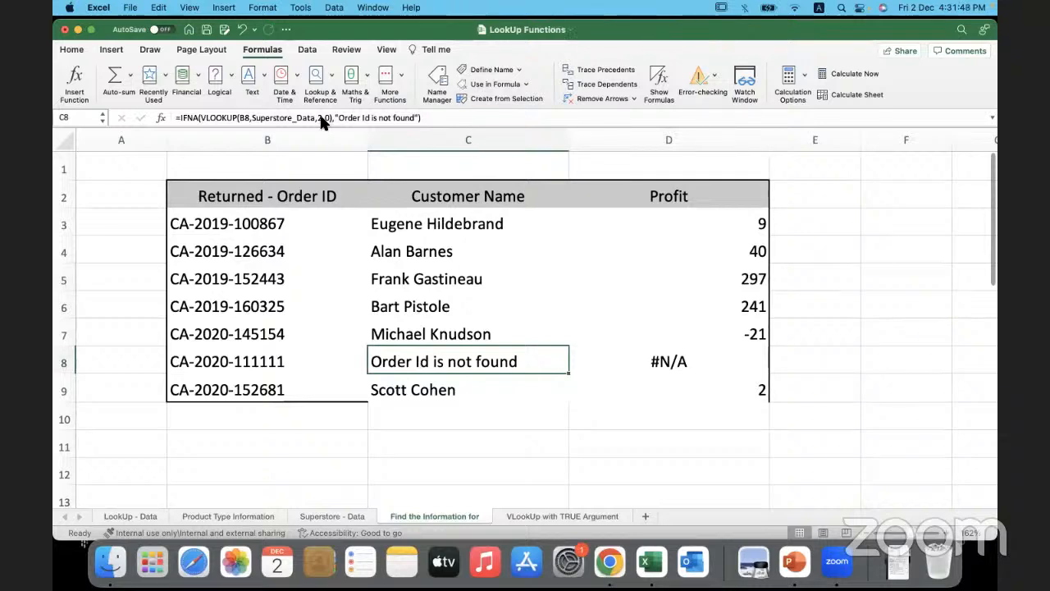
pyautogui.moveTo(255, 121)
pyautogui.mouseDown()
pyautogui.moveTo(316, 124)
pyautogui.moveTo(256, 119)
pyautogui.mouseUp()
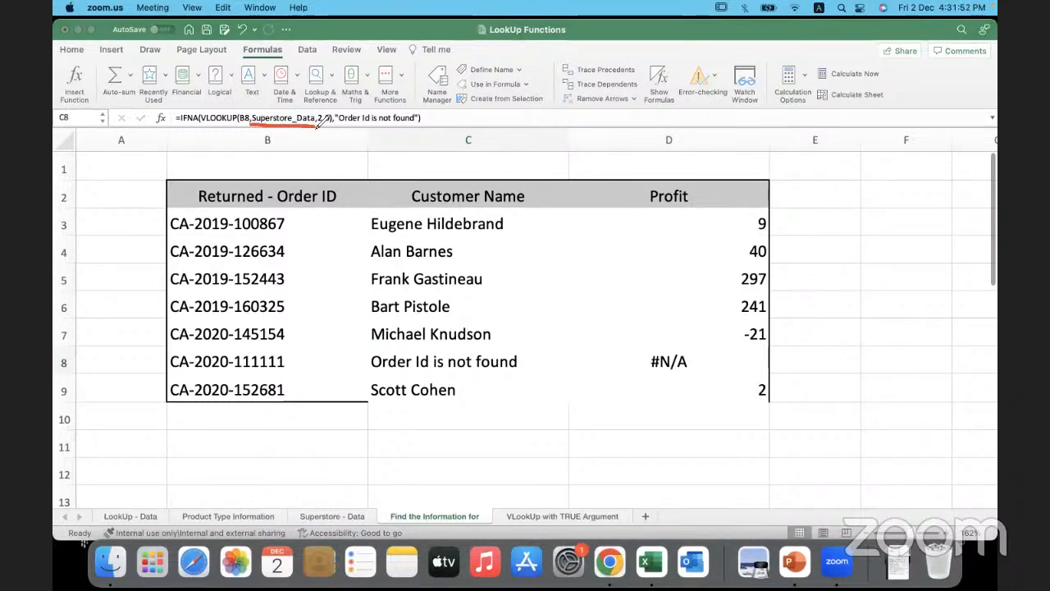
pyautogui.moveTo(315, 122)
pyautogui.mouseDown()
pyautogui.moveTo(328, 124)
pyautogui.moveTo(325, 102)
pyautogui.moveTo(272, 100)
pyautogui.moveTo(254, 125)
pyautogui.mouseUp()
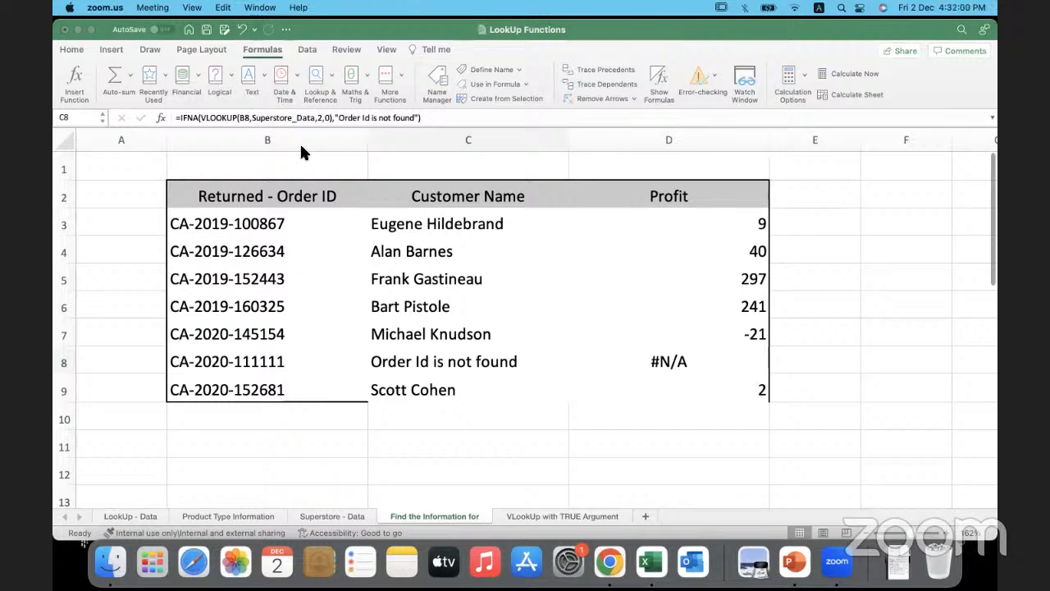
pyautogui.click(124, 249)
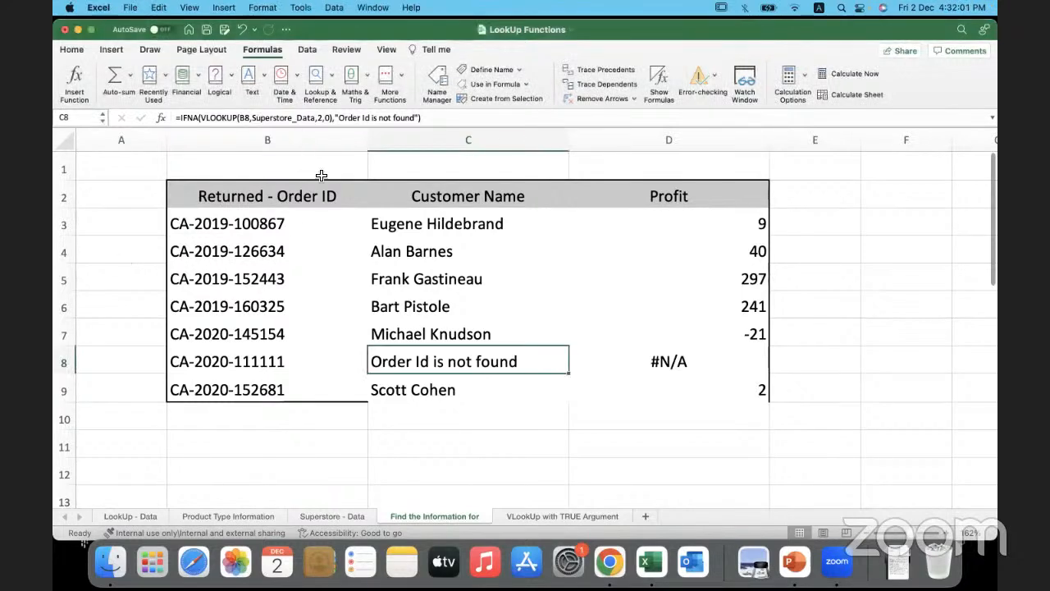
# - Check which sheet and cell range the Superstore_Data name refers to in the Name Manager
pyautogui.click(433, 78)
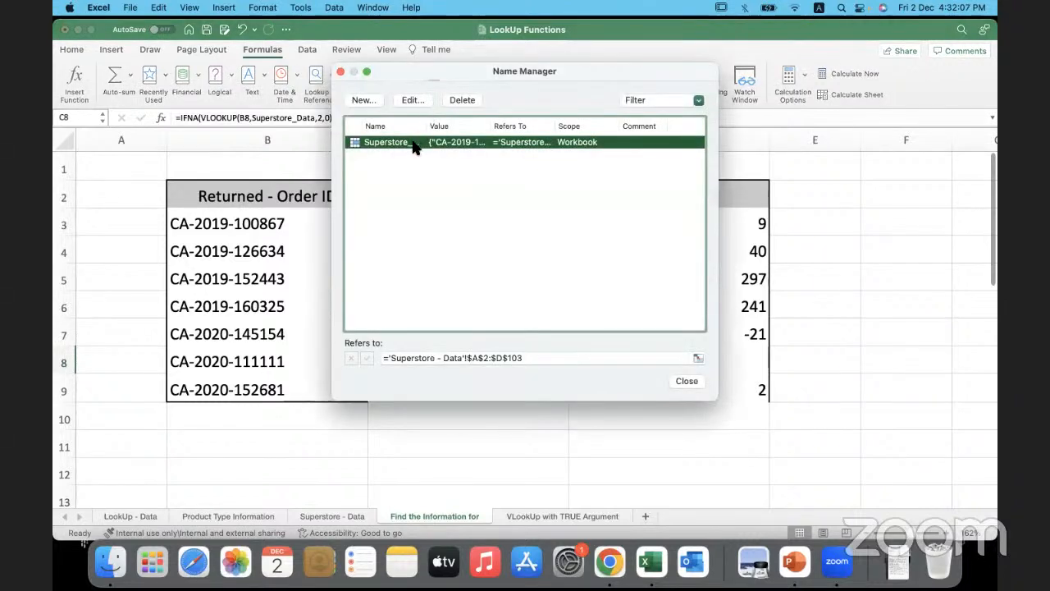
pyautogui.click(402, 357)
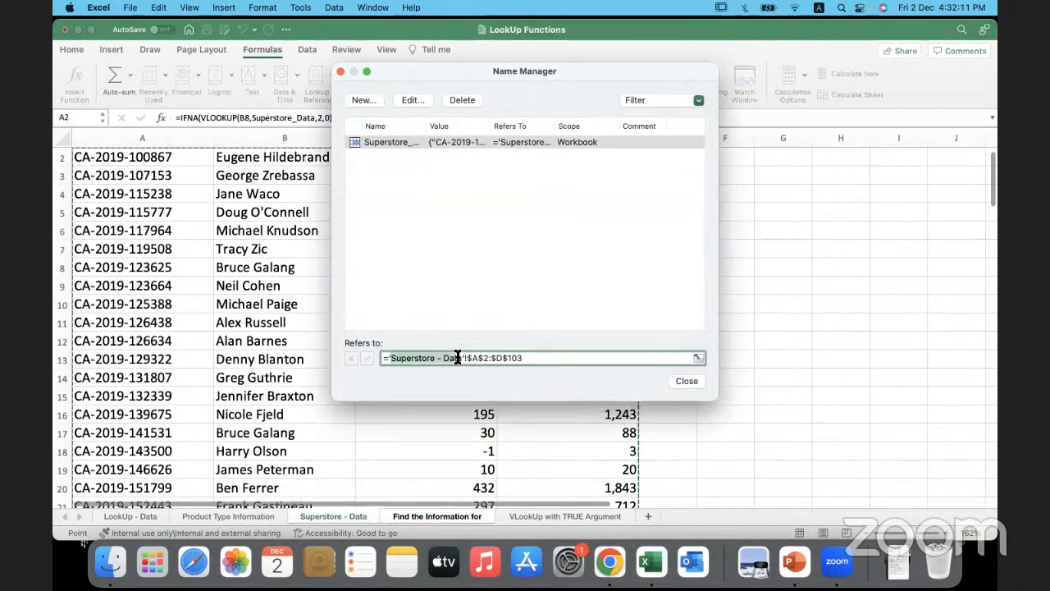
pyautogui.moveTo(533, 358); pyautogui.dragTo(462, 358)
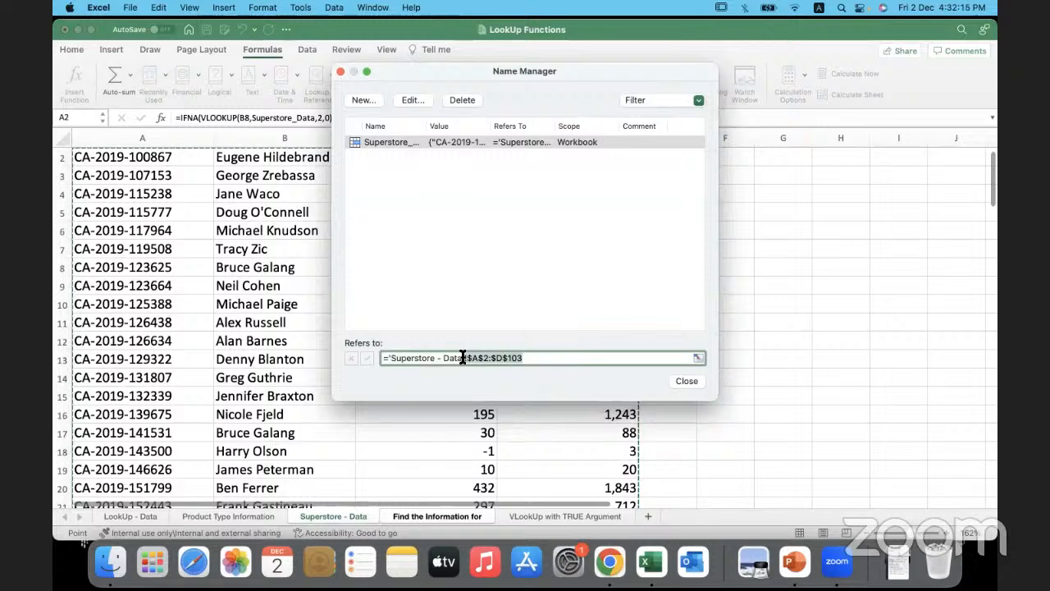
pyautogui.click(545, 358)
pyautogui.moveTo(525, 357); pyautogui.dragTo(456, 358)
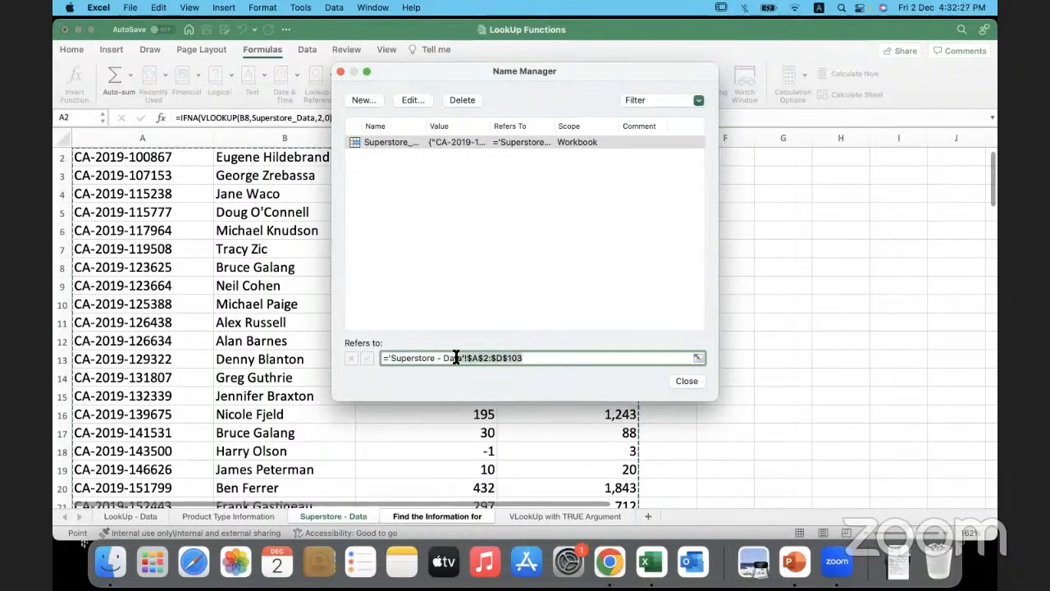
pyautogui.click(687, 381)
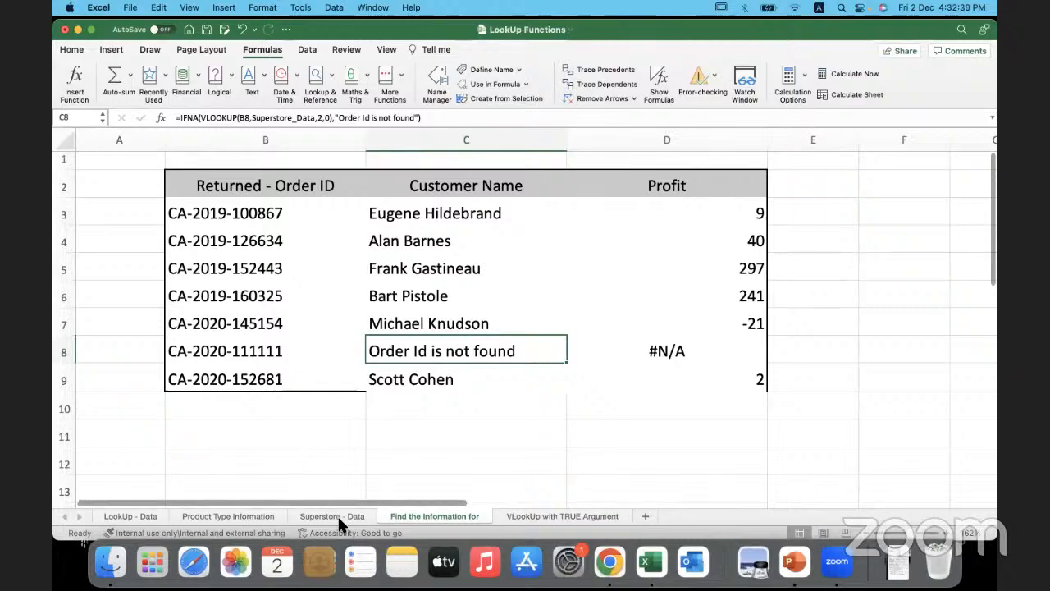
# - On the Superstore - Data sheet, compare the position of the added record in row 104 with row 103, the named range's last row
pyautogui.click(332, 516)
pyautogui.scroll(-10, 326, 417)
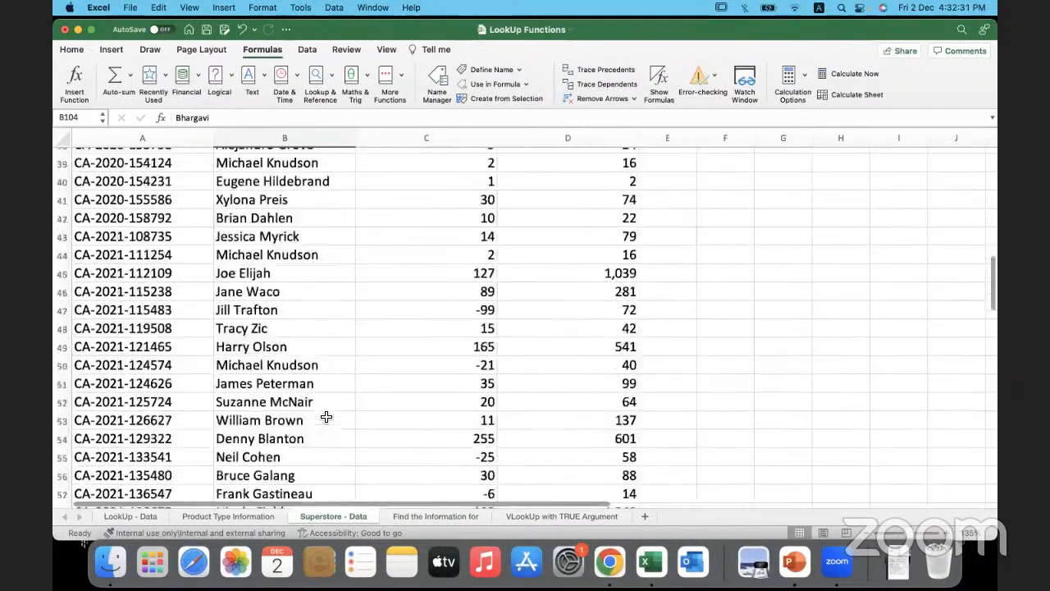
pyautogui.scroll(-20, 325, 416)
pyautogui.scroll(4, 326, 417)
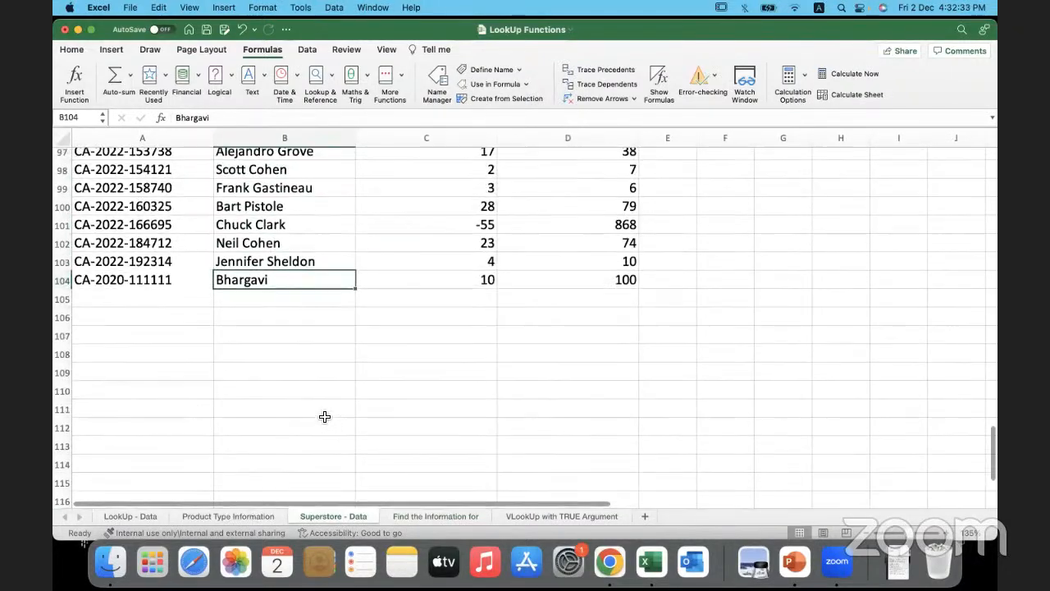
pyautogui.click(143, 279)
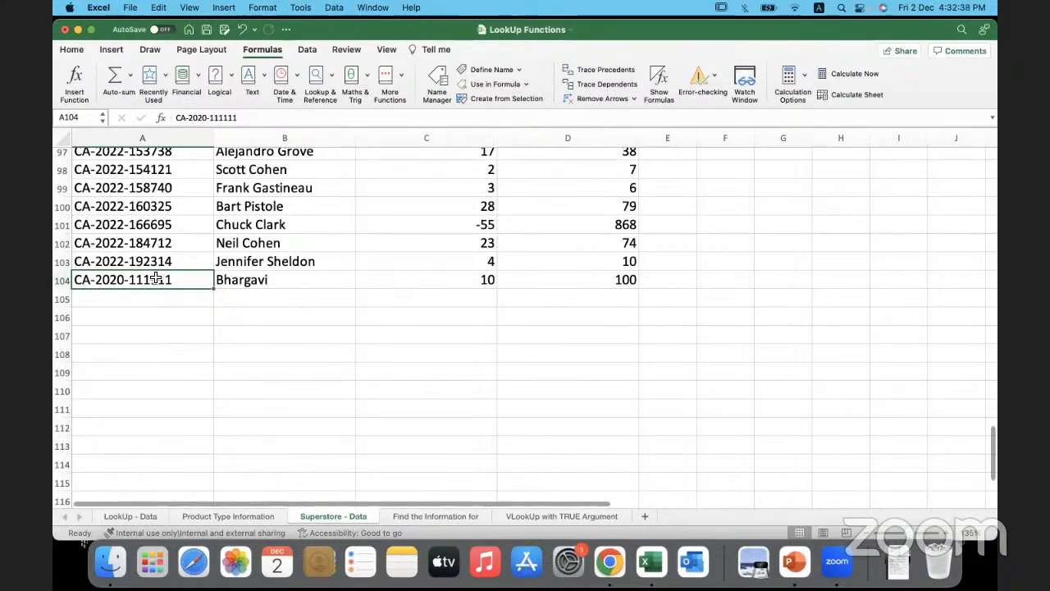
pyautogui.moveTo(152, 277); pyautogui.dragTo(542, 283)
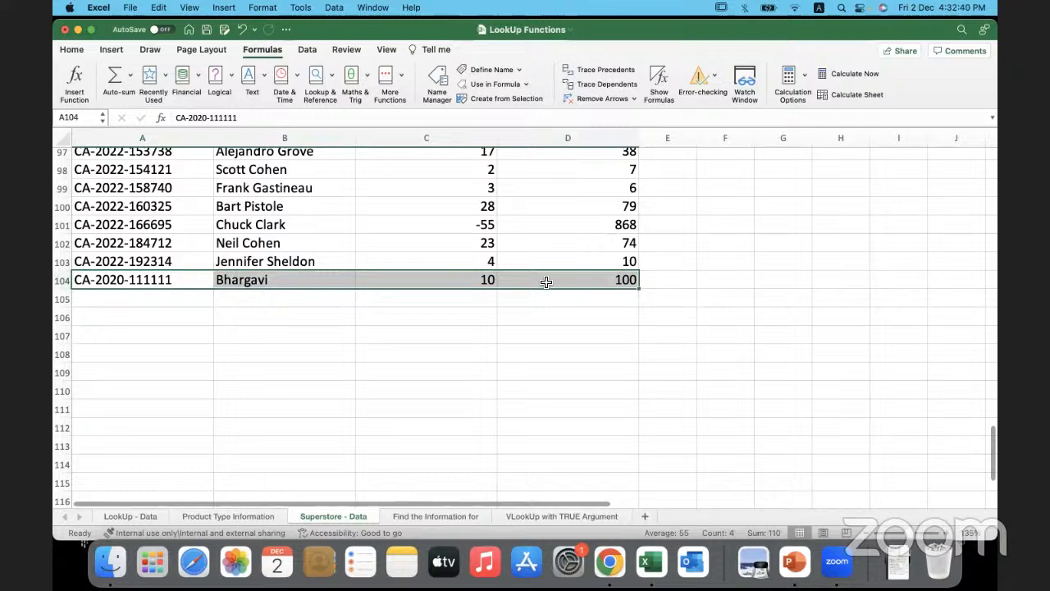
pyautogui.click(542, 284)
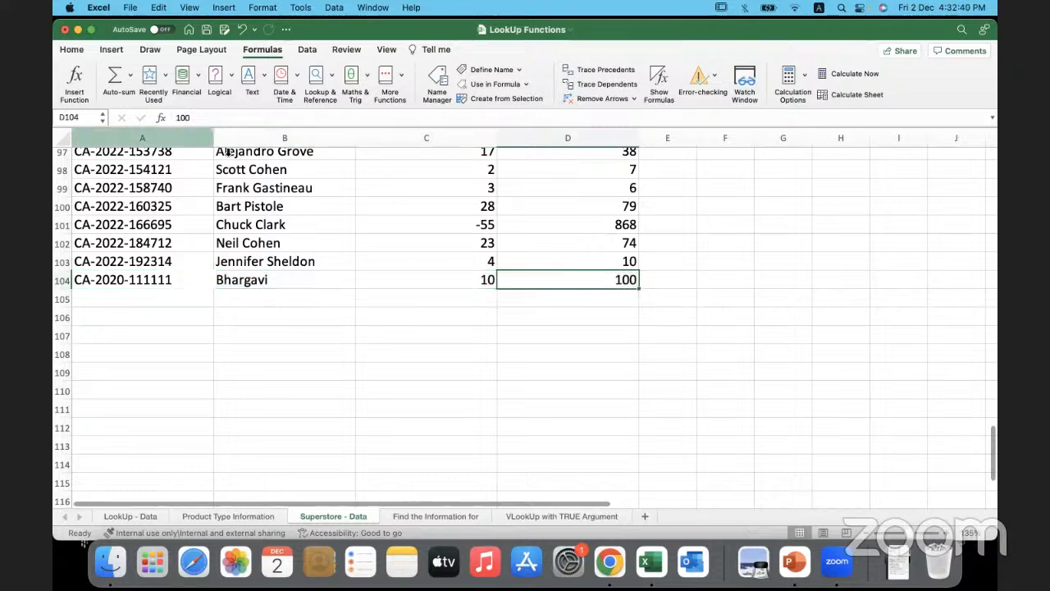
pyautogui.click(64, 260)
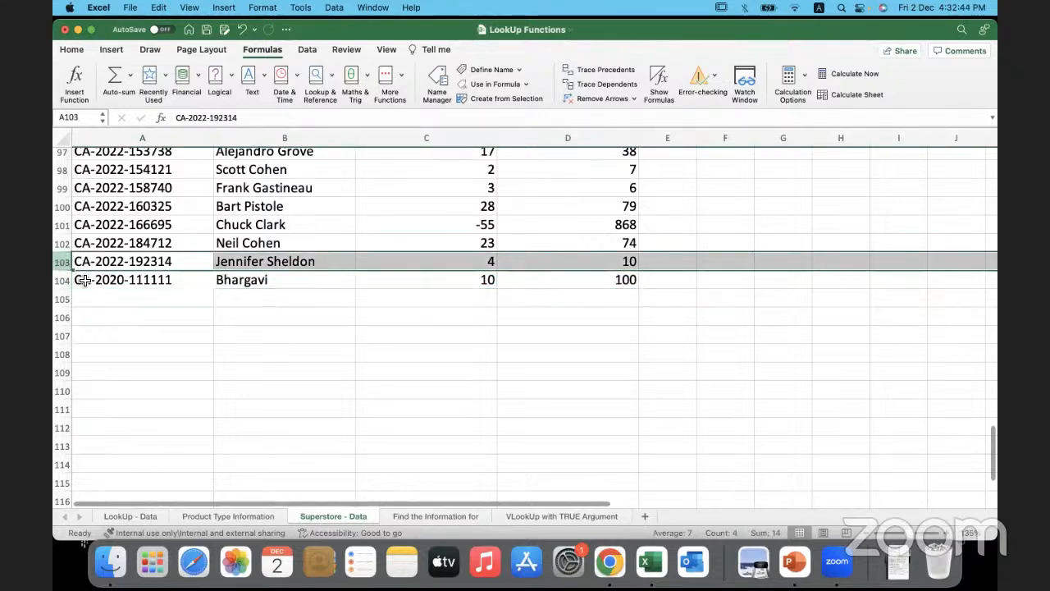
pyautogui.click(84, 280)
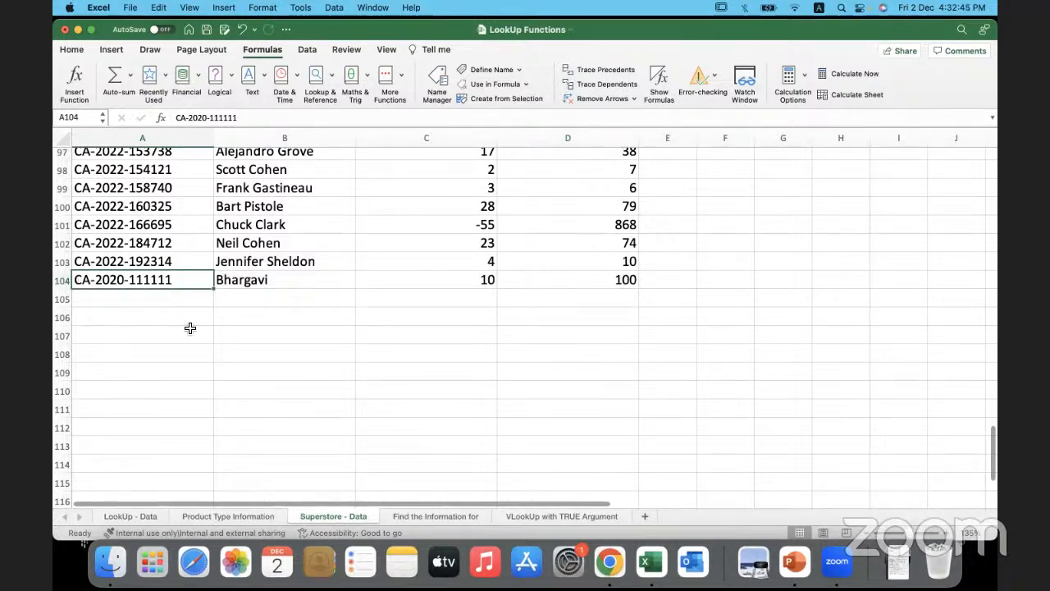
pyautogui.click(246, 353)
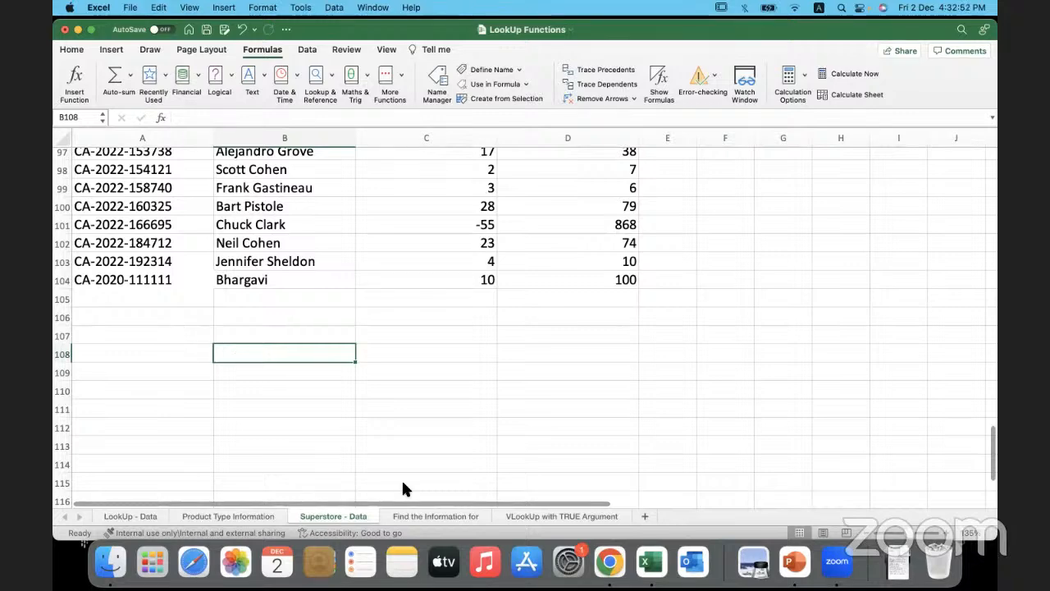
# - Revisit the lookup results on the Find the Information for sheet and review the Superstore - Data table from its header row
pyautogui.click(416, 517)
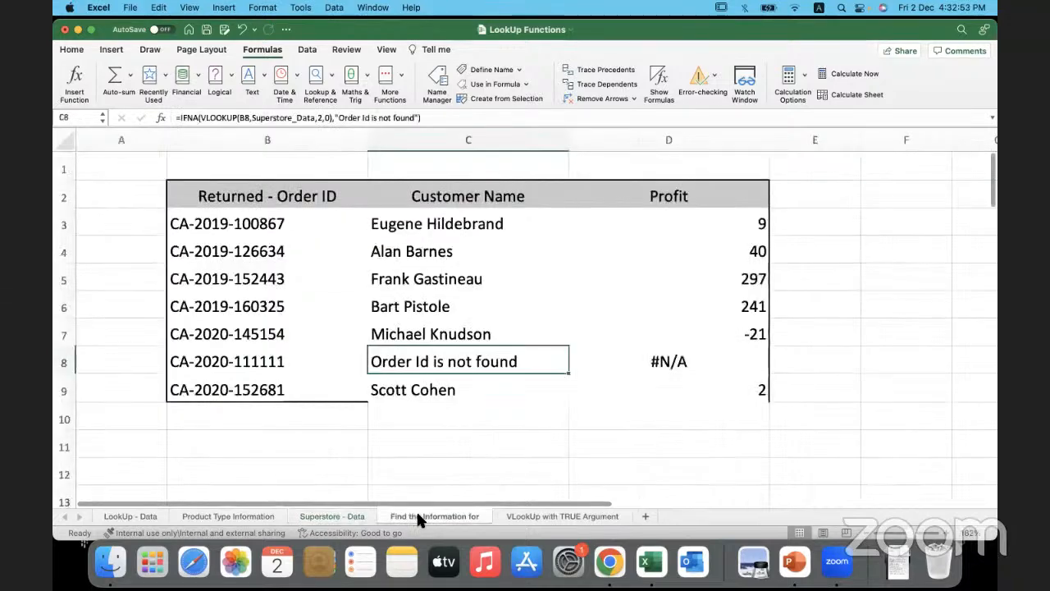
pyautogui.click(337, 435)
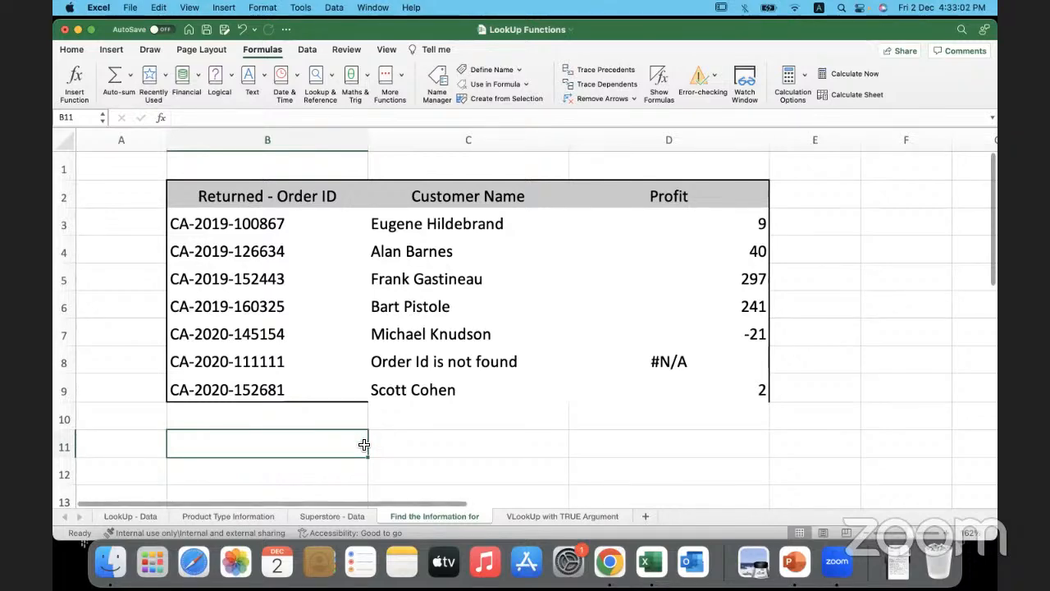
pyautogui.click(346, 516)
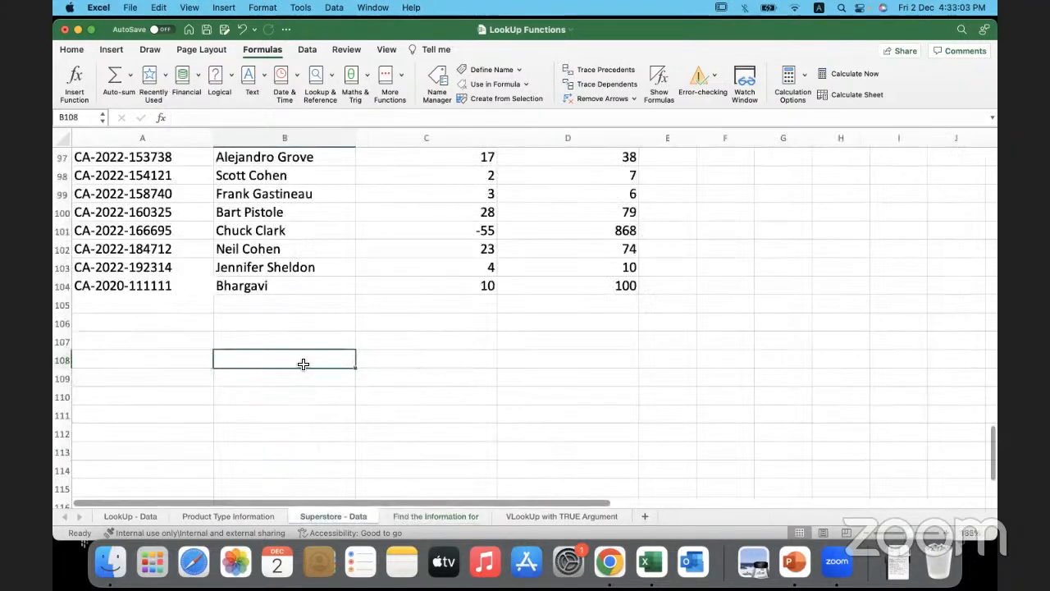
pyautogui.click(303, 317)
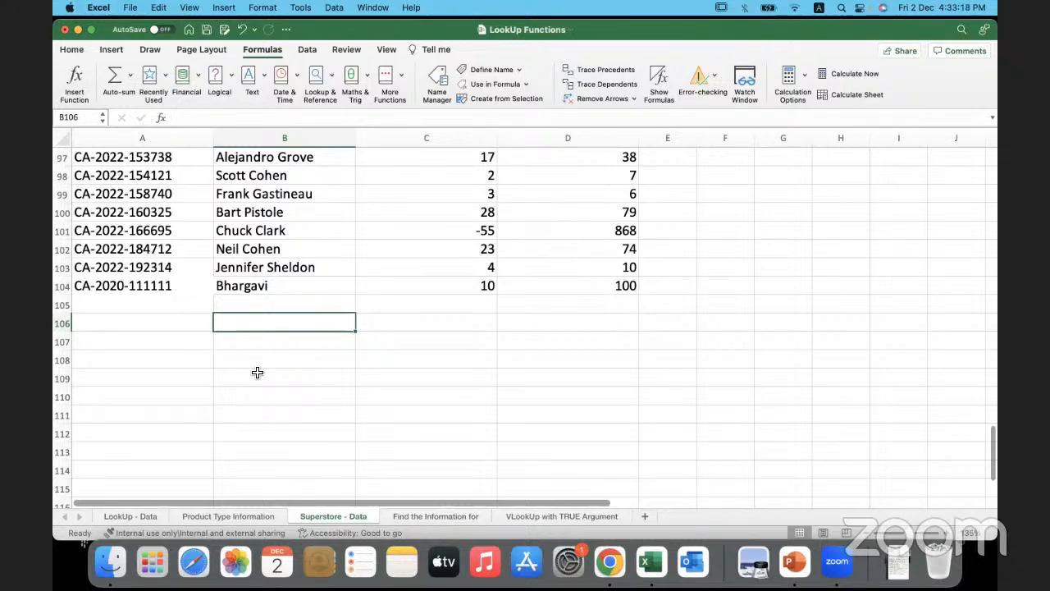
pyautogui.scroll(6, 358, 222)
pyautogui.scroll(-2, 359, 221)
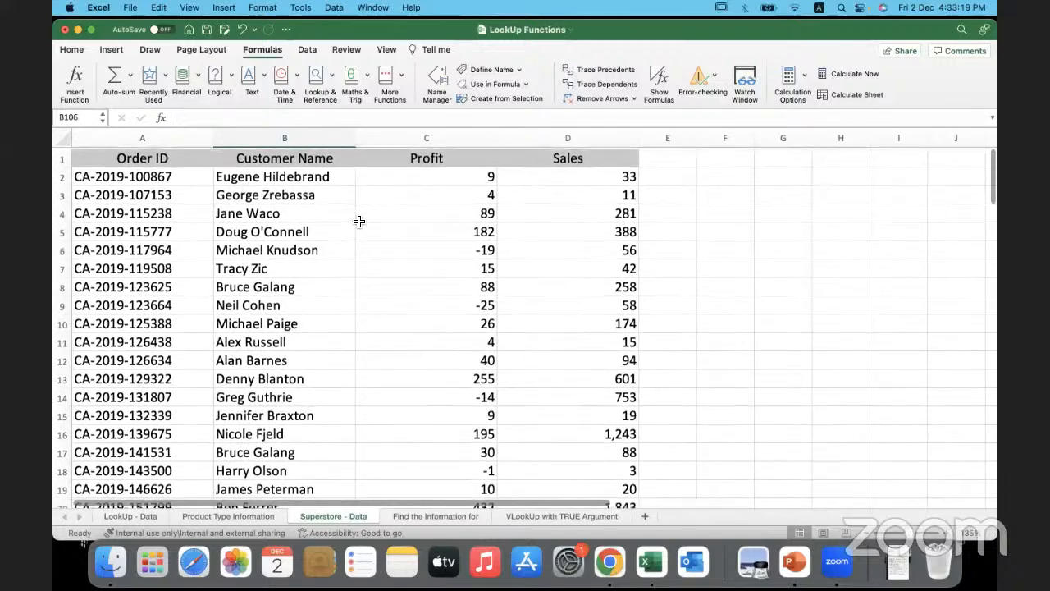
pyautogui.scroll(-1, 359, 221)
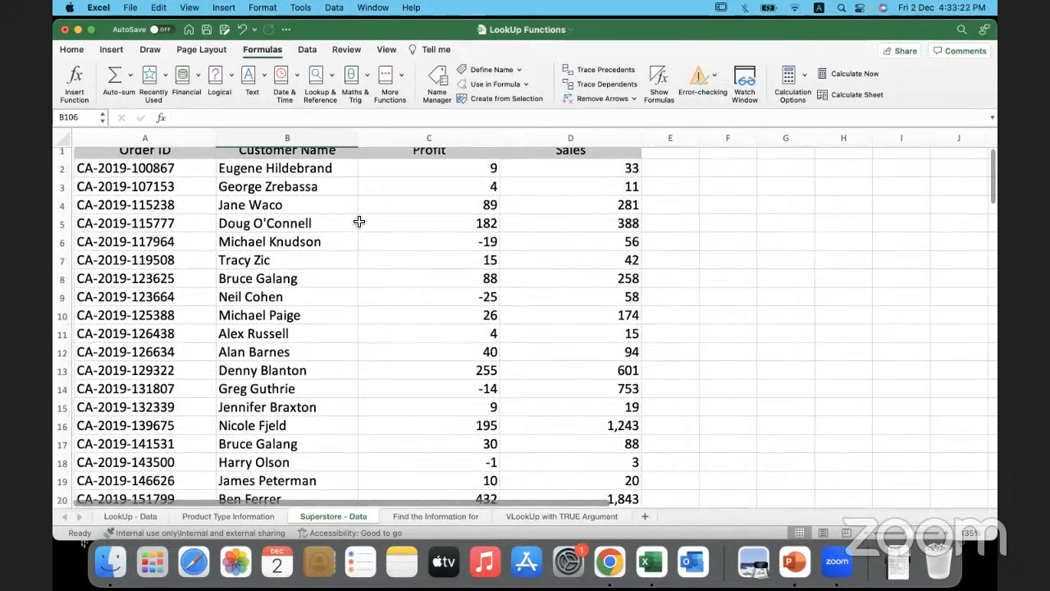
pyautogui.scroll(1, 358, 222)
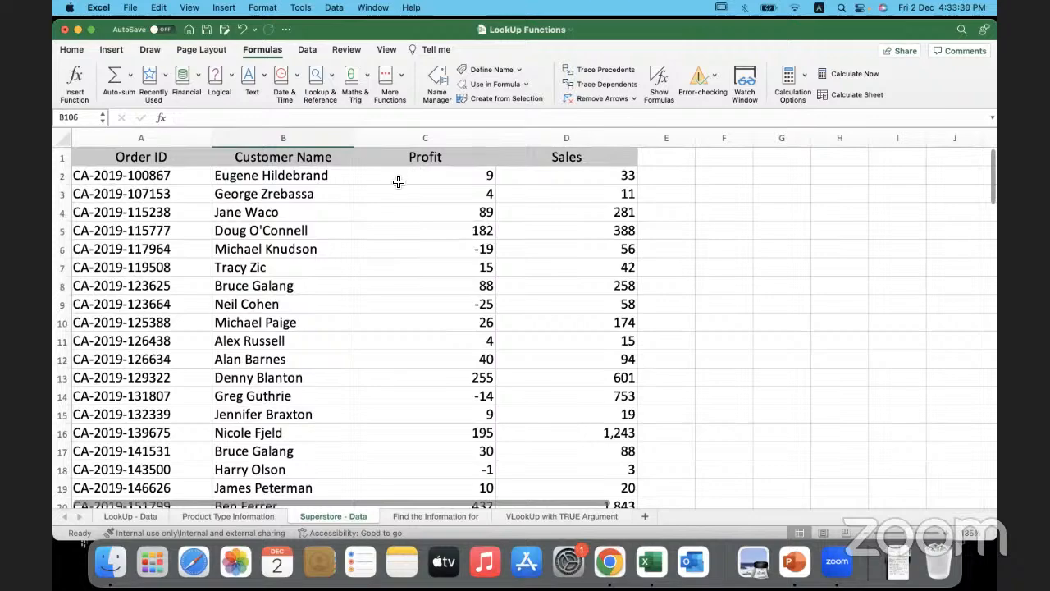
# - Delete the whole row 104 containing the added record from the Superstore - Data sheet
pyautogui.scroll(-20, 402, 384)
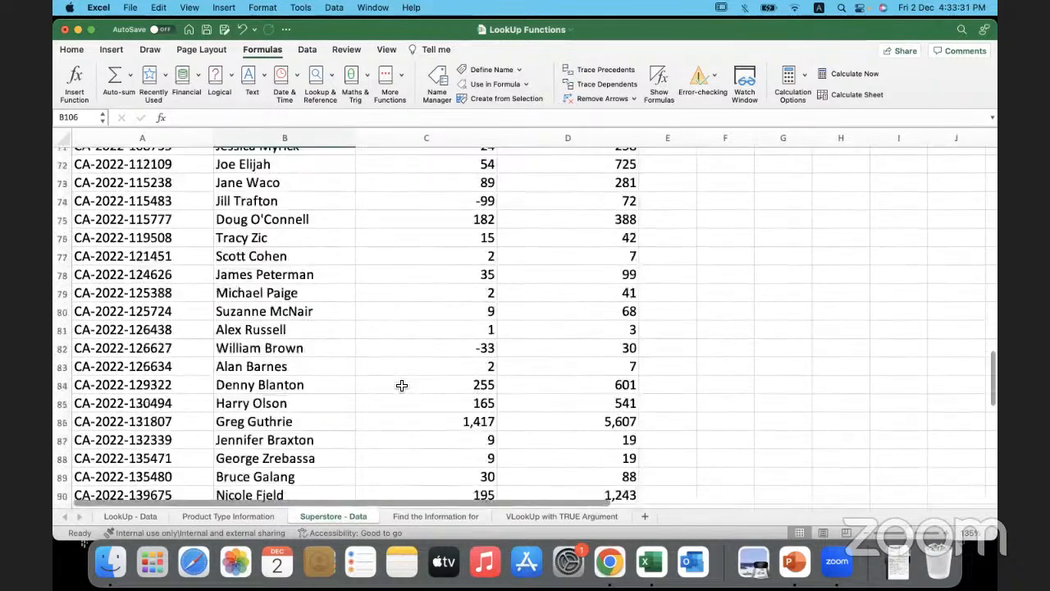
pyautogui.scroll(2, 402, 386)
pyautogui.click(59, 243)
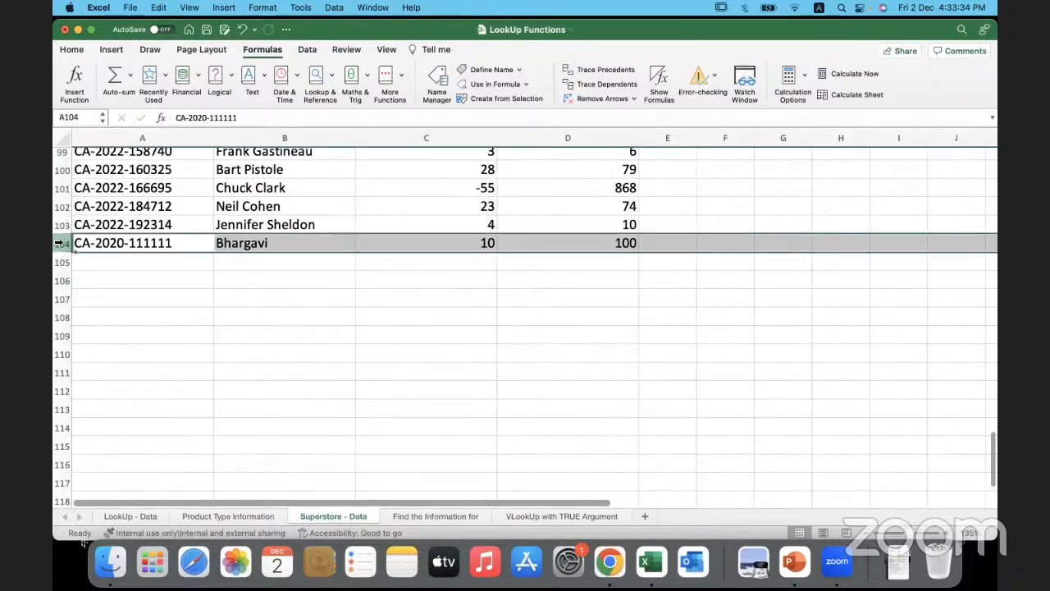
pyautogui.rightClick(59, 244)
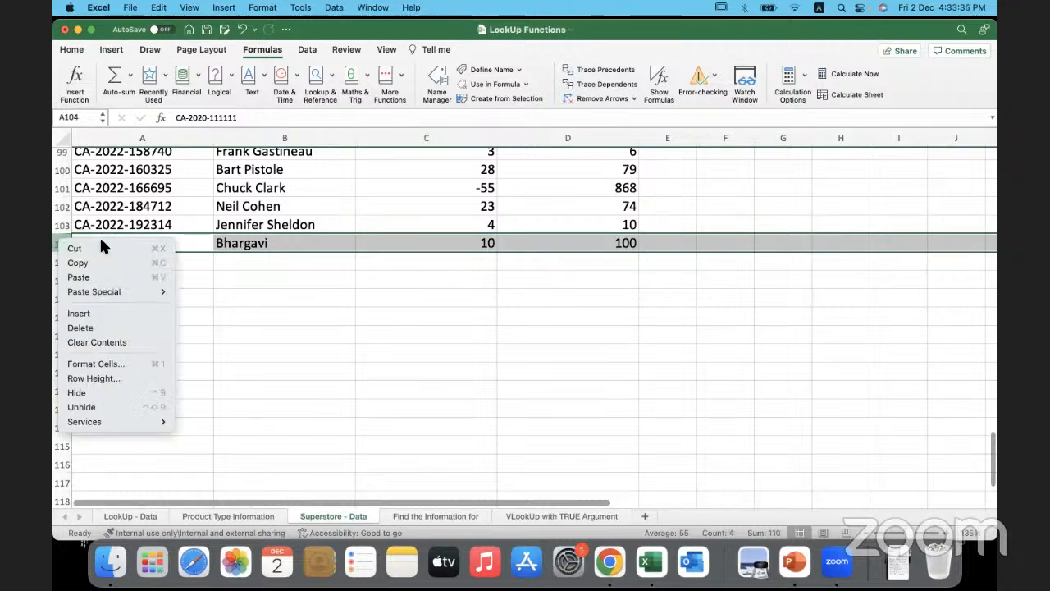
pyautogui.click(108, 328)
pyautogui.click(263, 339)
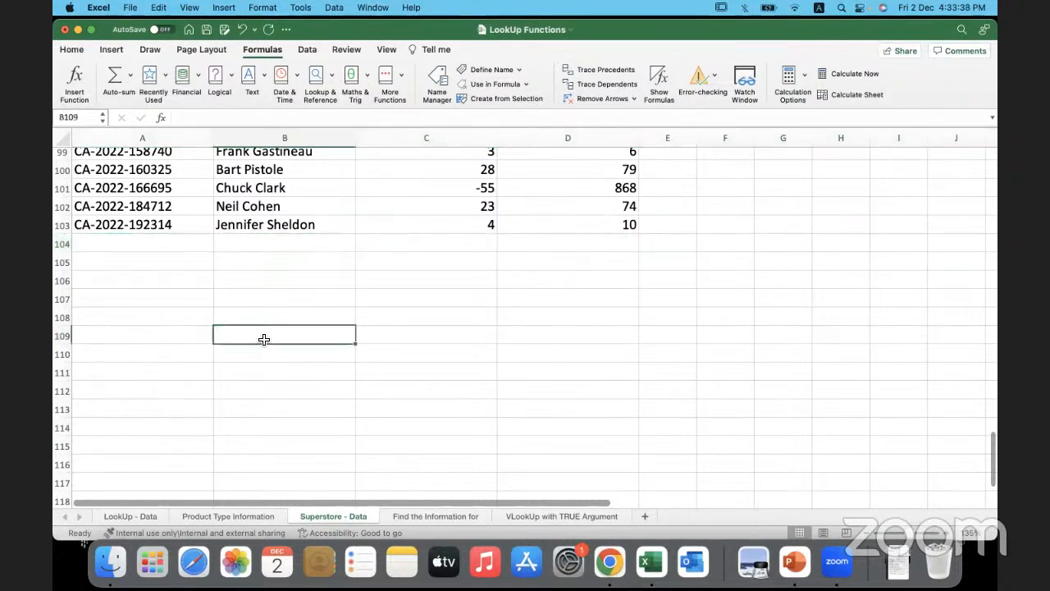
# - Select cell C5 in the Profit column of the Superstore - Data sheet
pyautogui.scroll(20, 264, 339)
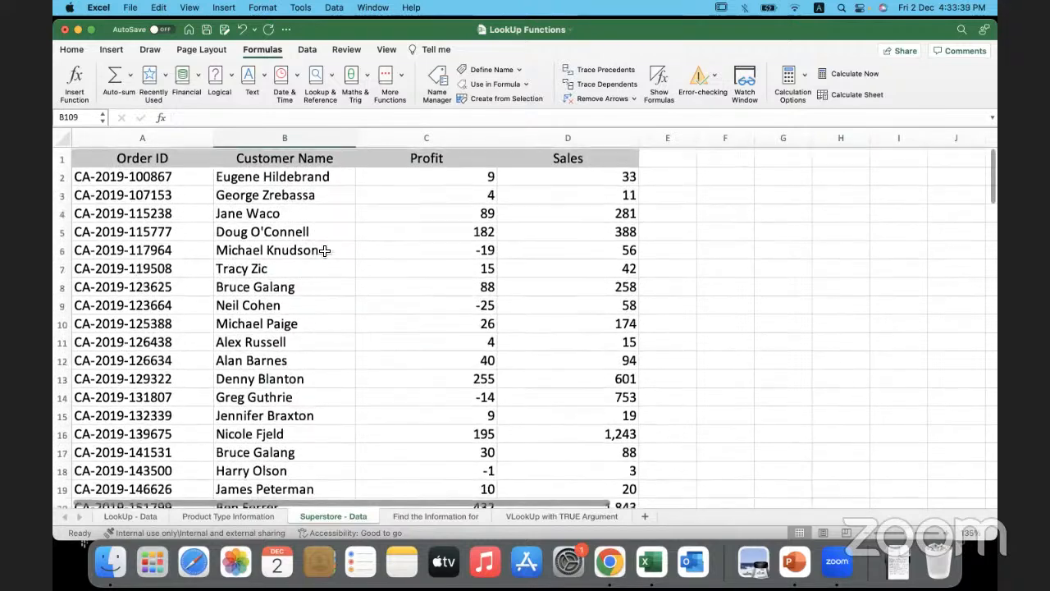
pyautogui.click(367, 216)
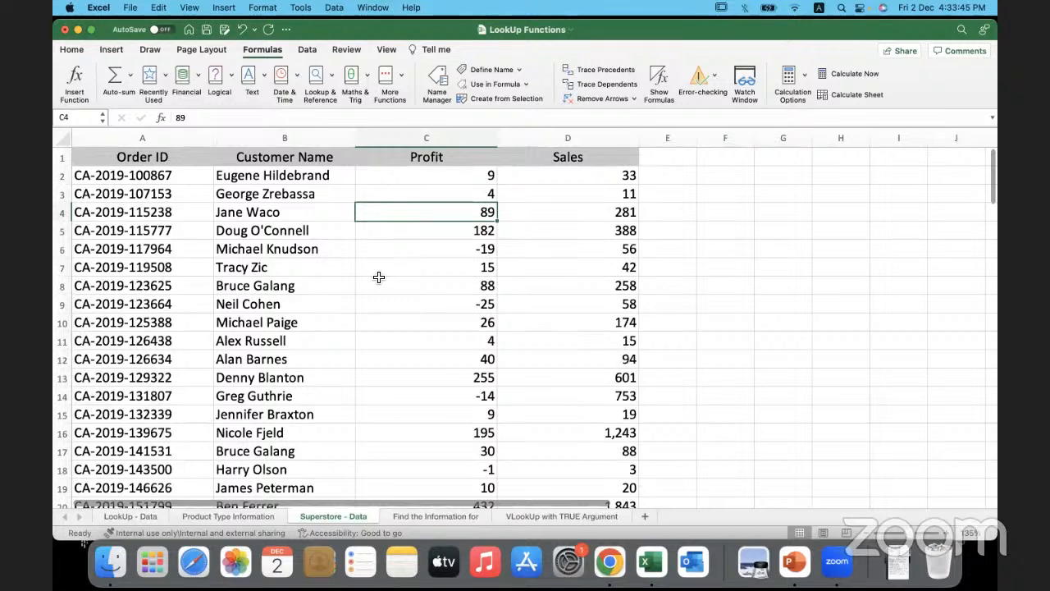
pyautogui.click(384, 235)
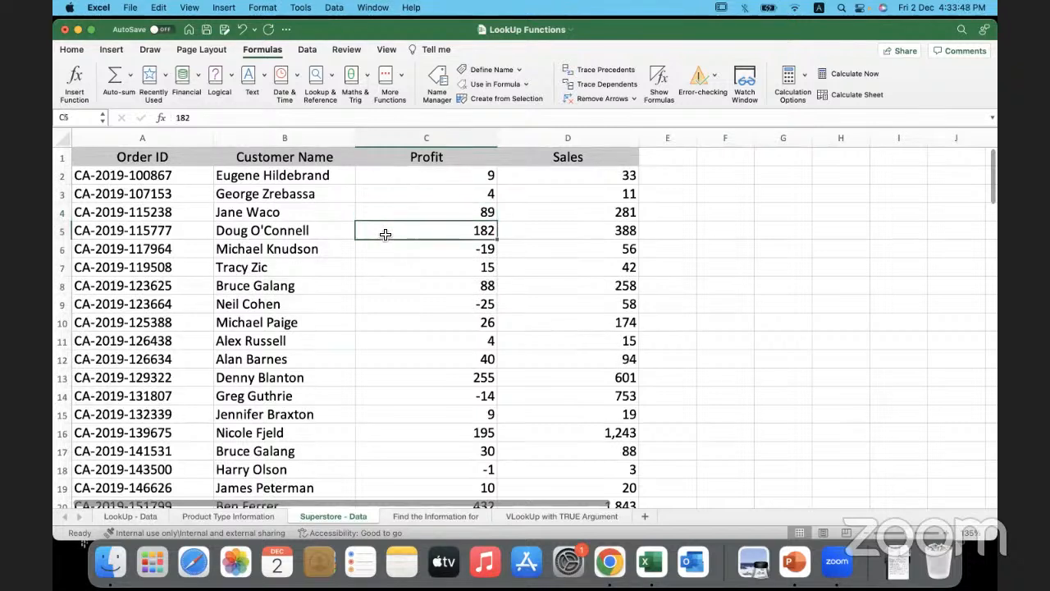
# - Select the entire data range on the Superstore - Data sheet and start creating a table from it
pyautogui.click(378, 256)
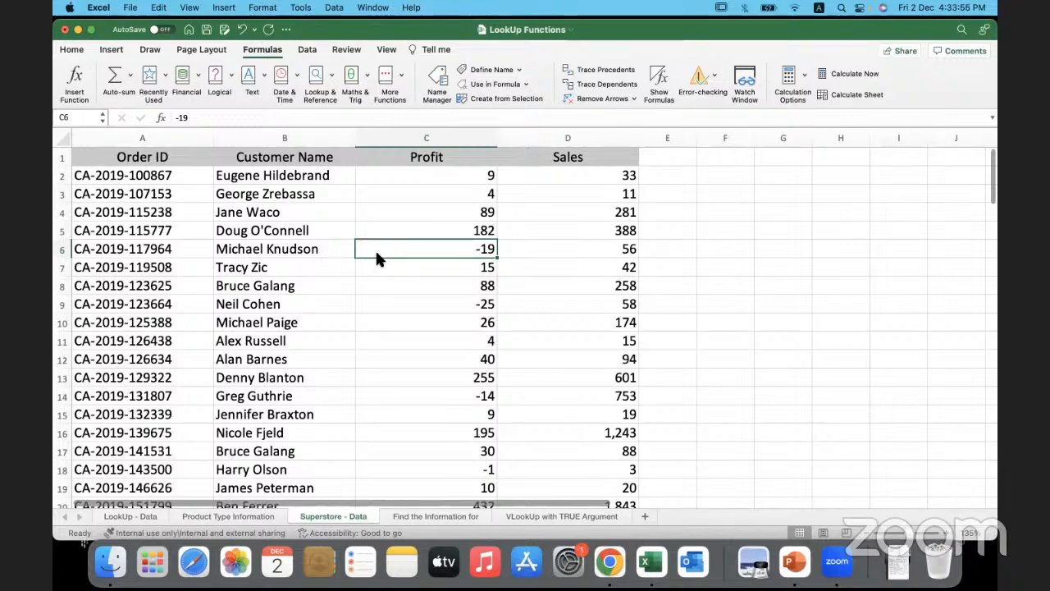
pyautogui.press('super+a')
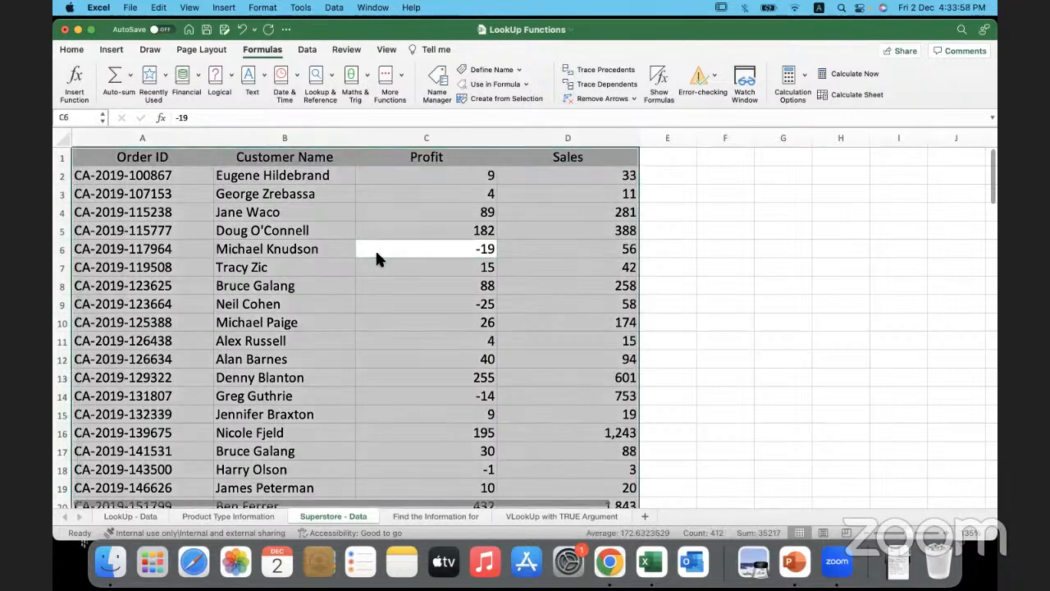
pyautogui.scroll(-20, 376, 252)
pyautogui.scroll(-5, 376, 259)
pyautogui.scroll(20, 376, 259)
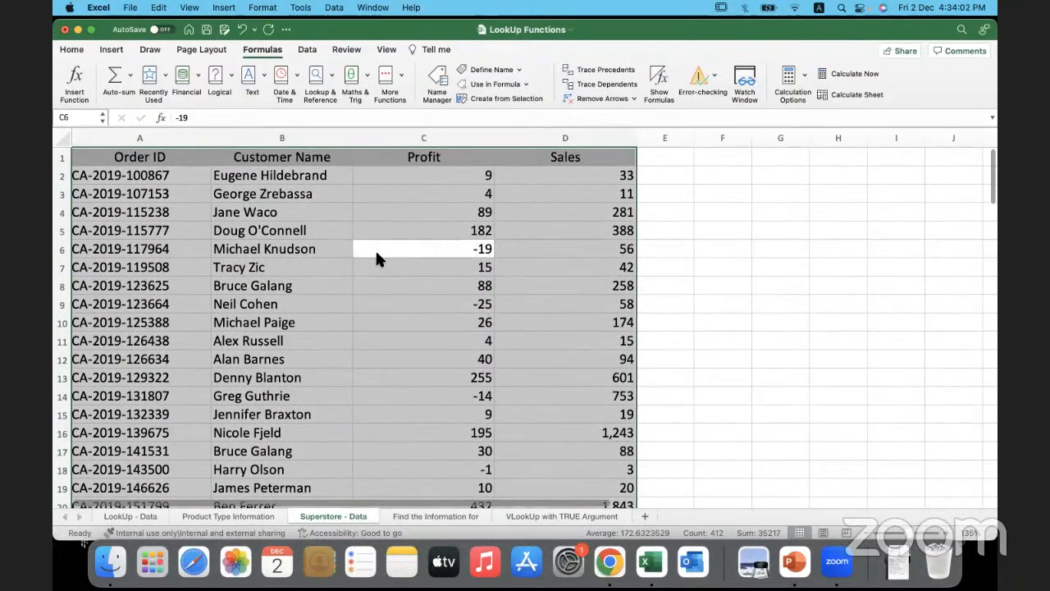
pyautogui.press('super+t')
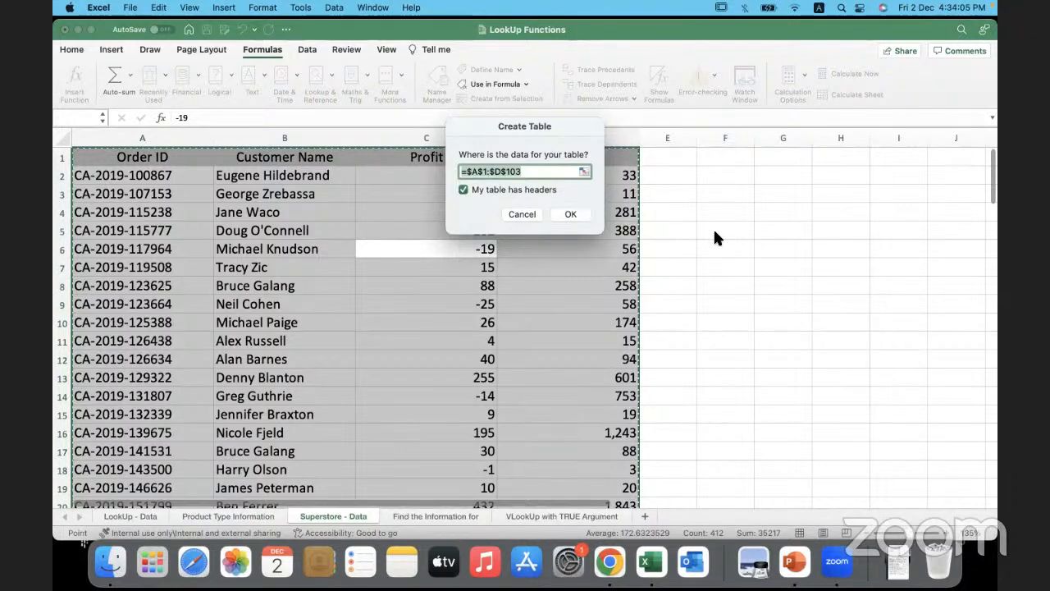
pyautogui.moveTo(714, 234)
pyautogui.mouseDown()
pyautogui.moveTo(697, 250)
pyautogui.moveTo(735, 261)
pyautogui.moveTo(784, 238)
pyautogui.moveTo(802, 243)
pyautogui.moveTo(759, 215)
pyautogui.moveTo(862, 211)
pyautogui.moveTo(845, 230)
pyautogui.moveTo(886, 174)
pyautogui.moveTo(917, 226)
pyautogui.mouseUp()
pyautogui.moveTo(894, 205); pyautogui.dragTo(875, 210)
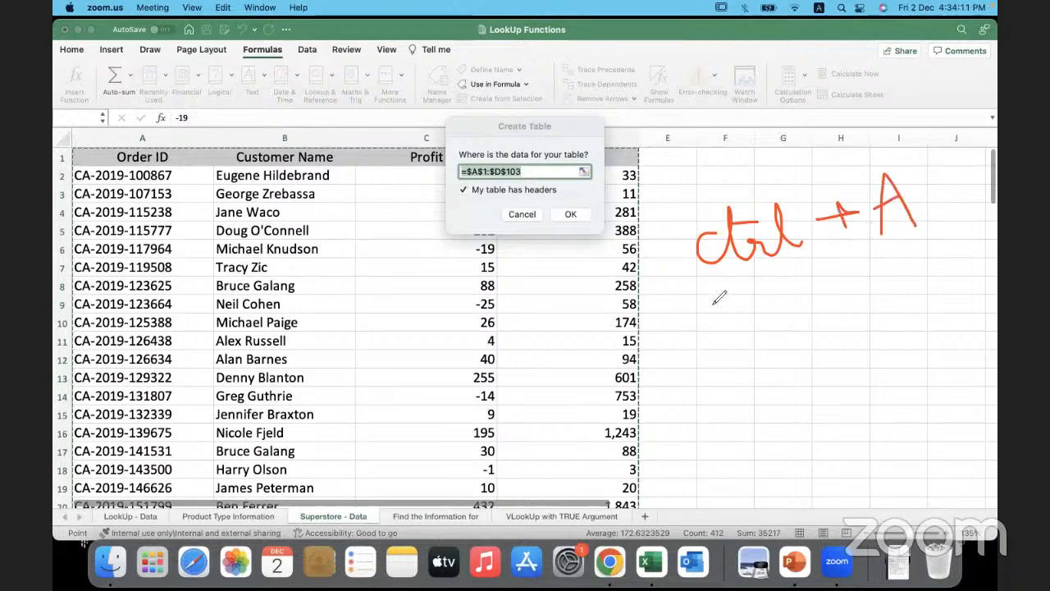
pyautogui.moveTo(731, 330); pyautogui.dragTo(735, 366)
pyautogui.moveTo(741, 288)
pyautogui.mouseDown()
pyautogui.moveTo(767, 332)
pyautogui.moveTo(821, 329)
pyautogui.mouseUp()
pyautogui.moveTo(730, 310); pyautogui.dragTo(869, 297)
pyautogui.moveTo(850, 291); pyautogui.dragTo(858, 329)
pyautogui.moveTo(889, 268)
pyautogui.mouseDown()
pyautogui.moveTo(946, 260)
pyautogui.moveTo(937, 316)
pyautogui.mouseUp()
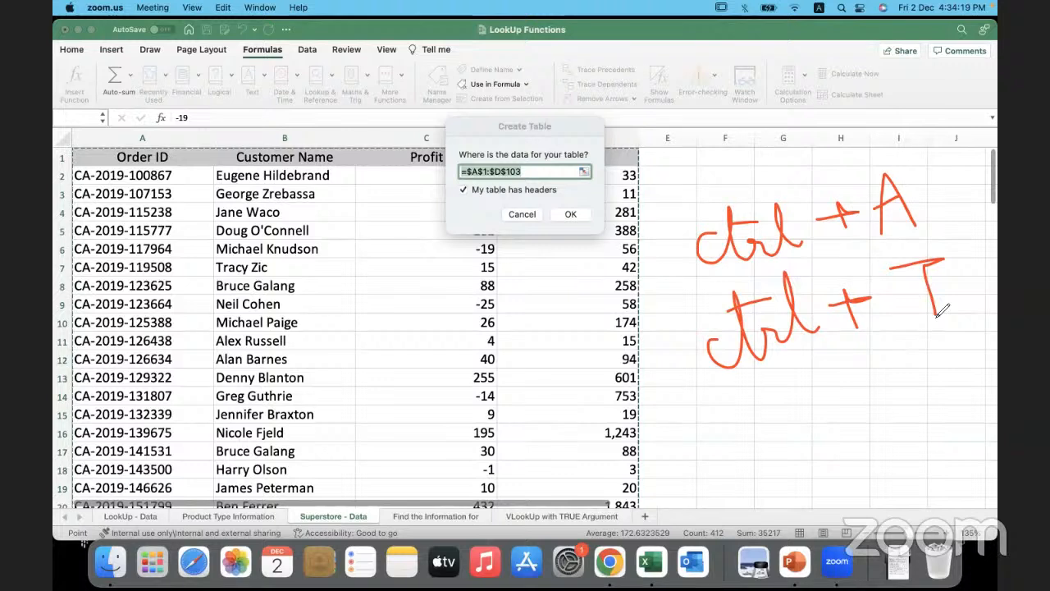
pyautogui.moveTo(509, 135)
pyautogui.mouseDown()
pyautogui.moveTo(470, 143)
pyautogui.moveTo(445, 197)
pyautogui.moveTo(502, 229)
pyautogui.moveTo(611, 203)
pyautogui.moveTo(554, 126)
pyautogui.moveTo(489, 137)
pyautogui.mouseUp()
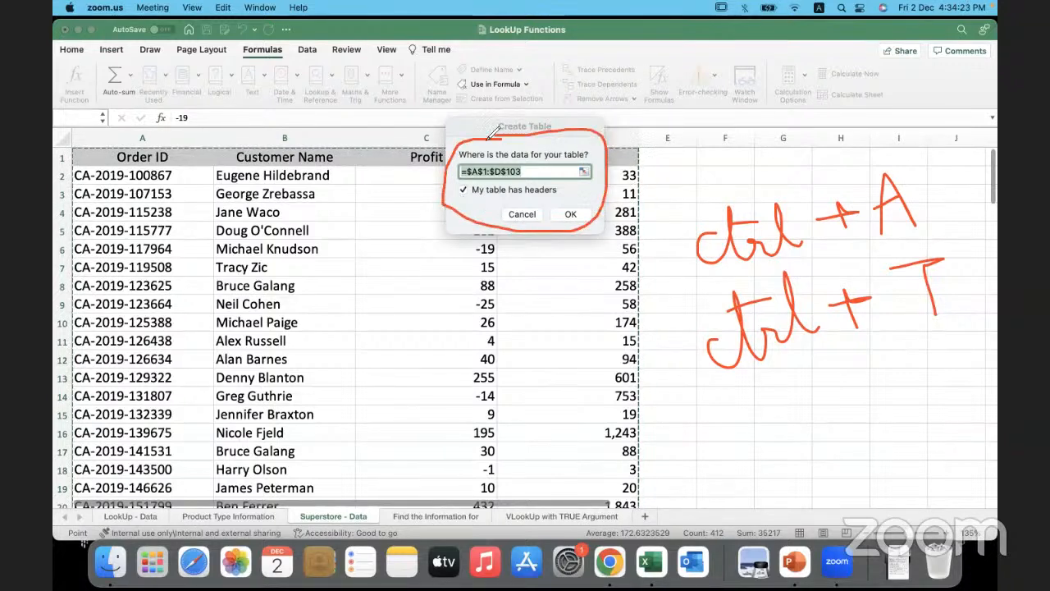
pyautogui.moveTo(471, 198); pyautogui.dragTo(523, 197)
pyautogui.moveTo(148, 146)
pyautogui.mouseDown()
pyautogui.moveTo(115, 162)
pyautogui.moveTo(188, 158)
pyautogui.mouseUp()
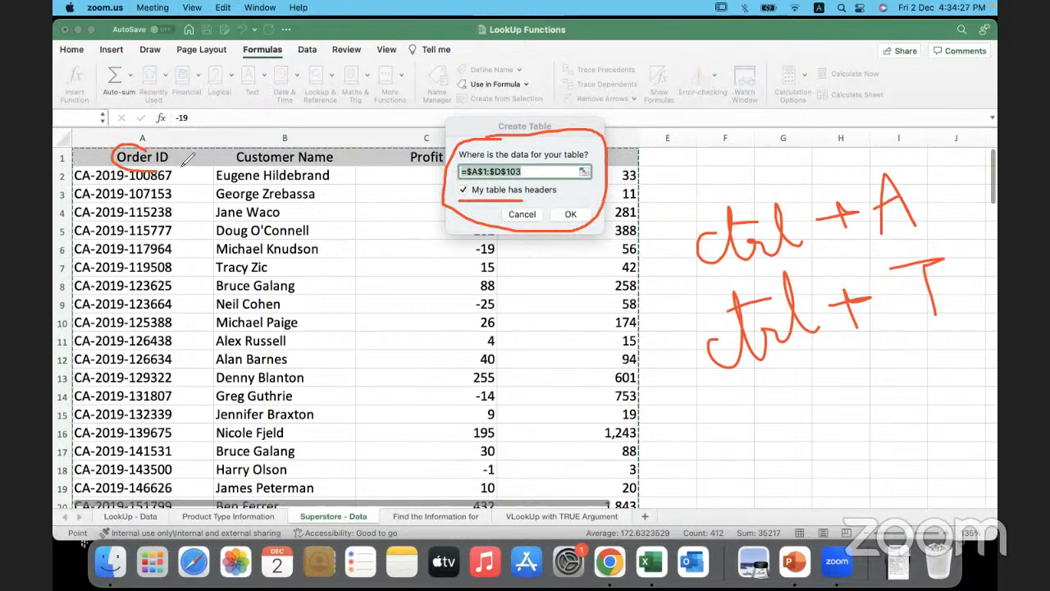
pyautogui.moveTo(305, 141)
pyautogui.mouseDown()
pyautogui.moveTo(238, 148)
pyautogui.moveTo(265, 161)
pyautogui.mouseUp()
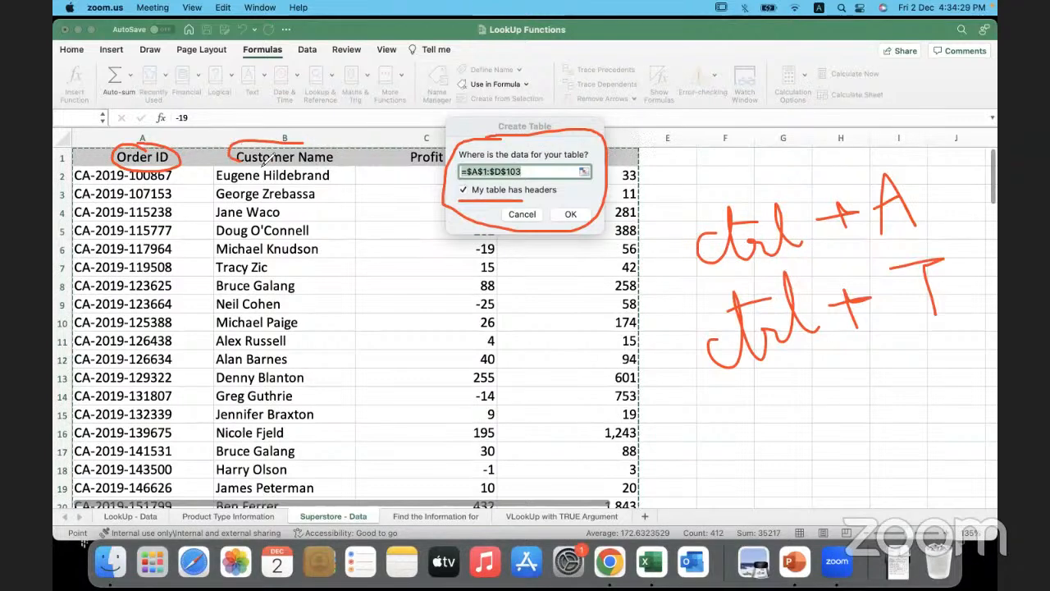
pyautogui.moveTo(431, 141)
pyautogui.mouseDown()
pyautogui.moveTo(389, 159)
pyautogui.moveTo(447, 161)
pyautogui.mouseUp()
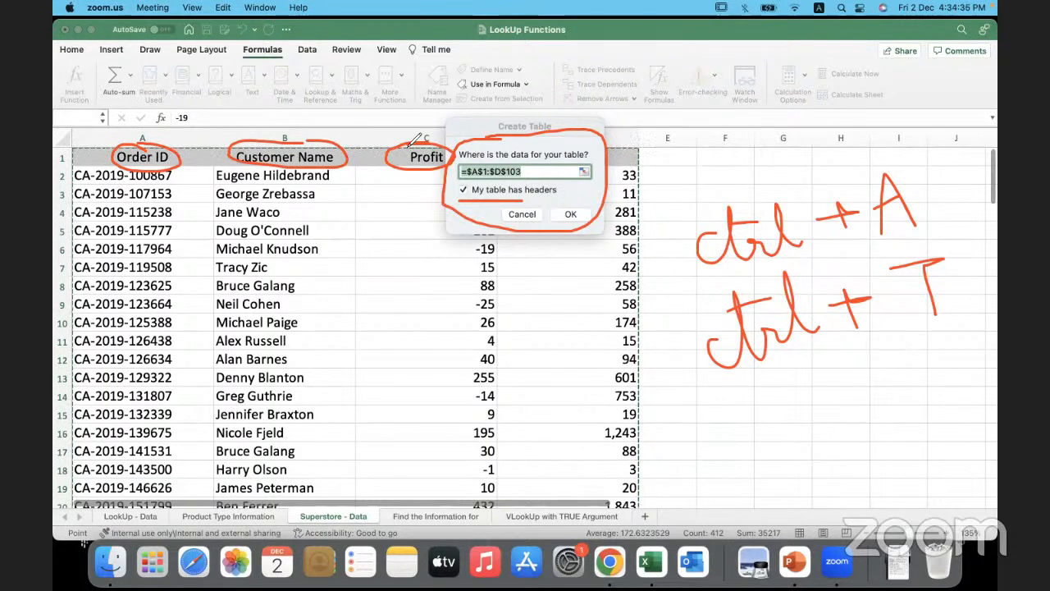
pyautogui.click(759, 120)
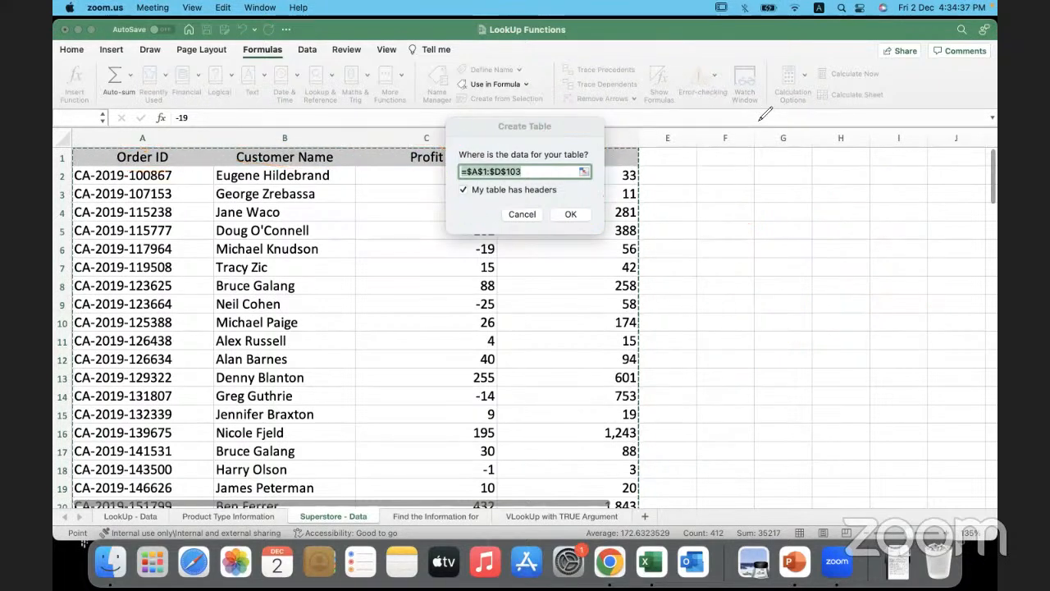
# - Create the table from range A1:D103 with its first row as headers
pyautogui.click(570, 214)
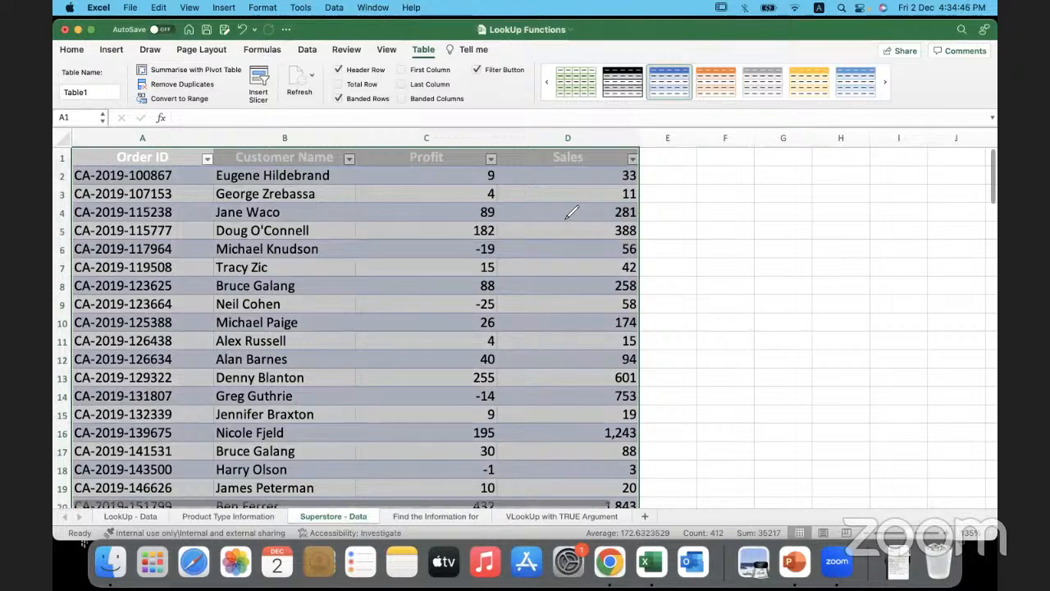
pyautogui.click(572, 213)
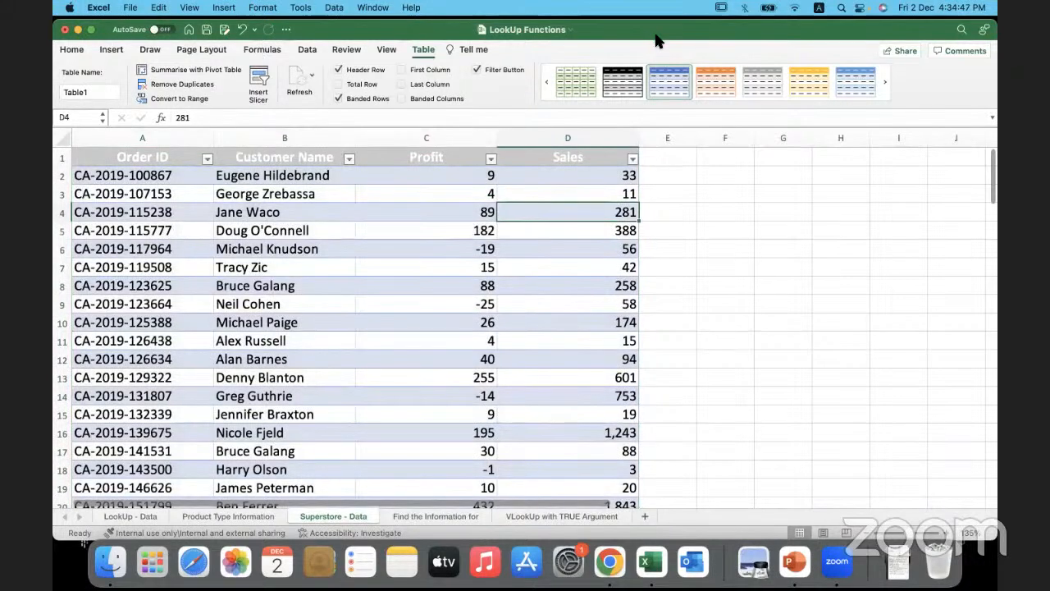
pyautogui.moveTo(400, 61)
pyautogui.mouseDown()
pyautogui.moveTo(443, 62)
pyautogui.moveTo(410, 63)
pyautogui.moveTo(420, 63)
pyautogui.mouseUp()
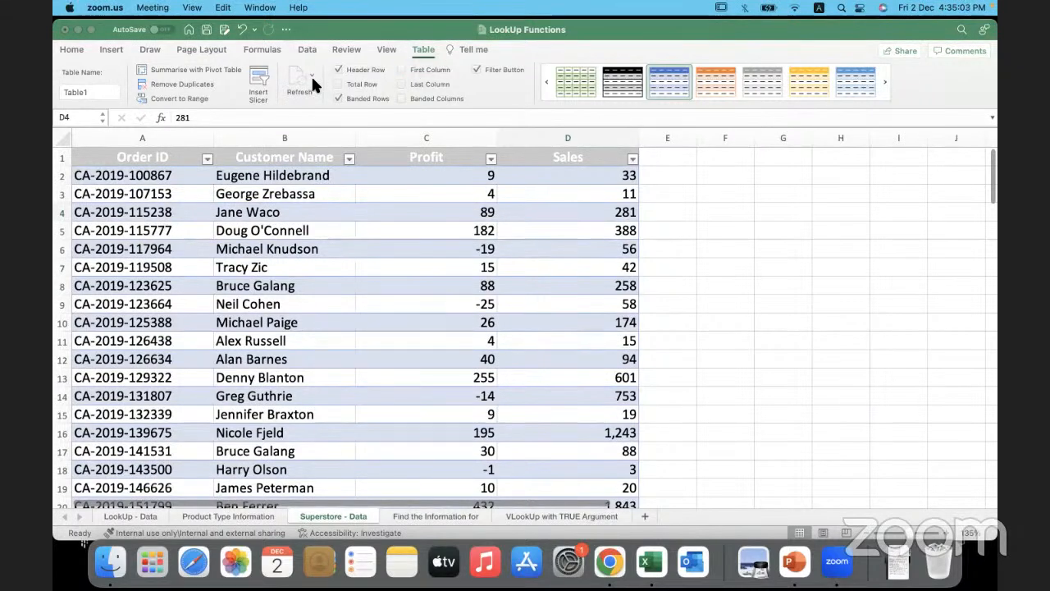
pyautogui.click(425, 53)
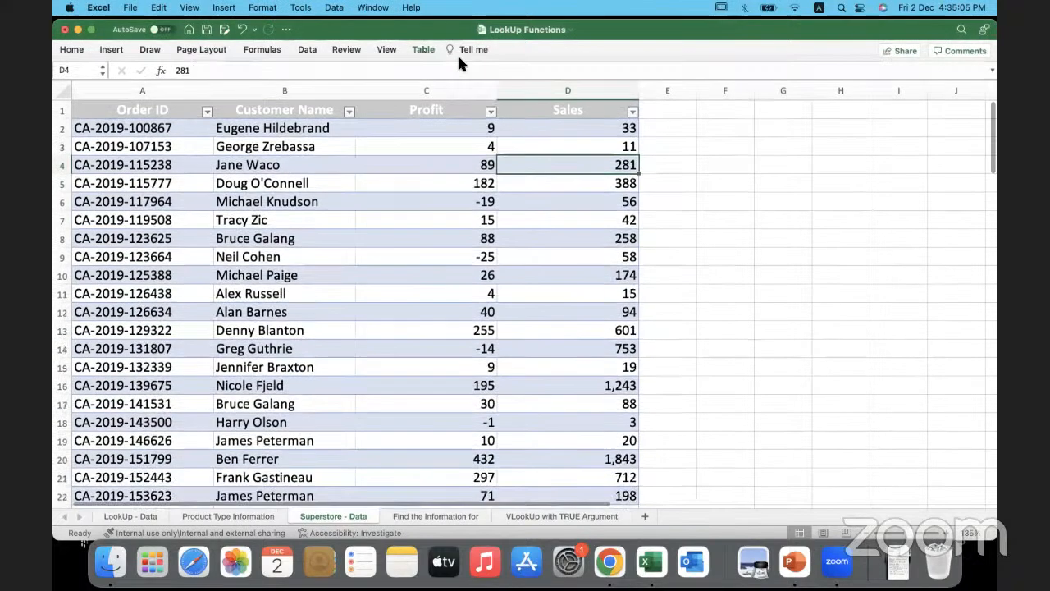
pyautogui.click(418, 48)
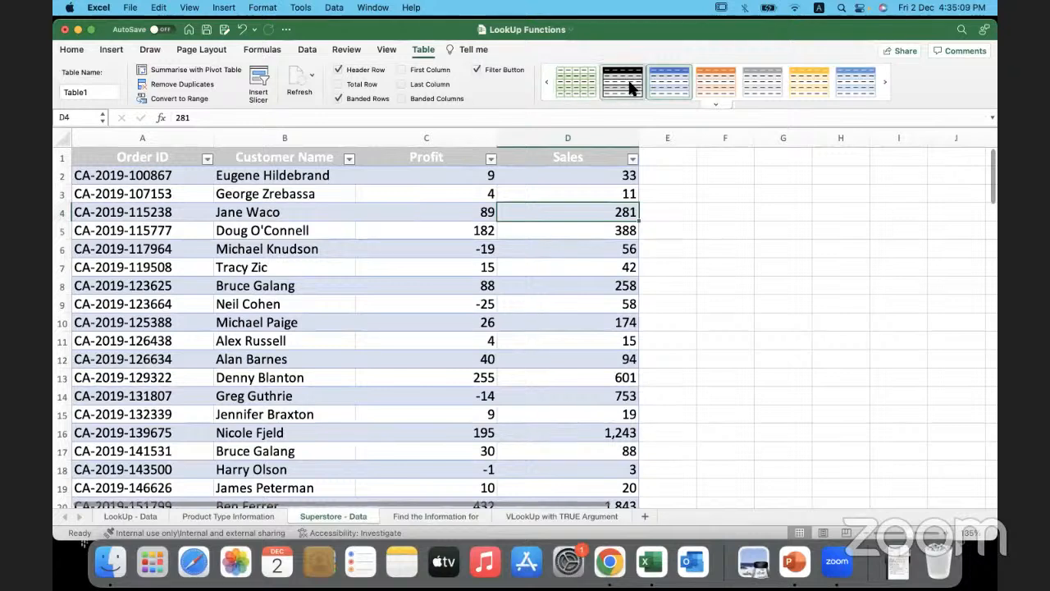
# - Rename the new table on the Superstore - Data sheet as Superstore_Table
pyautogui.click(593, 194)
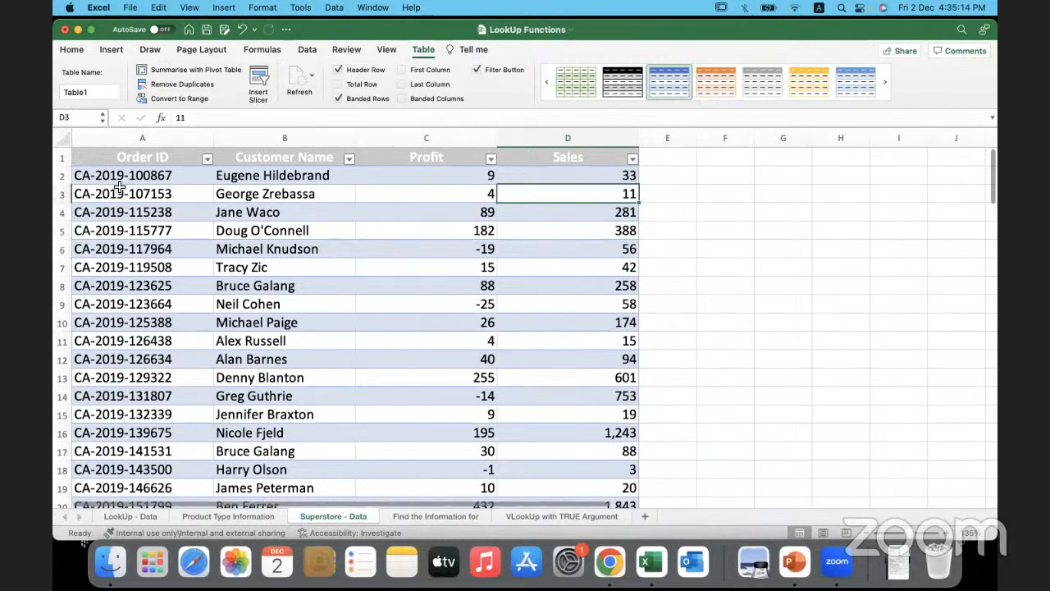
pyautogui.click(87, 92)
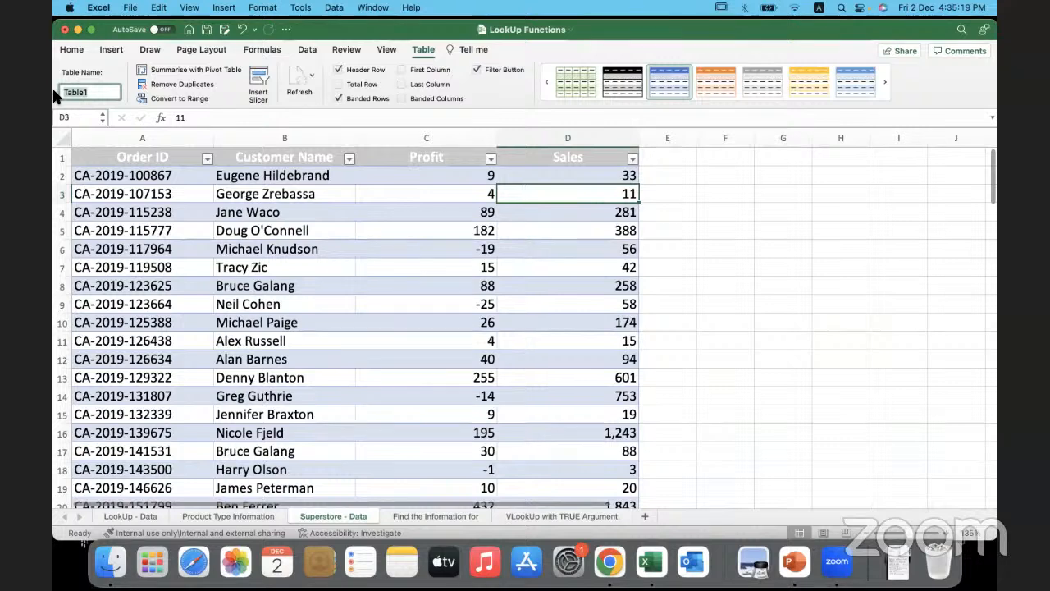
pyautogui.write('Superstore')
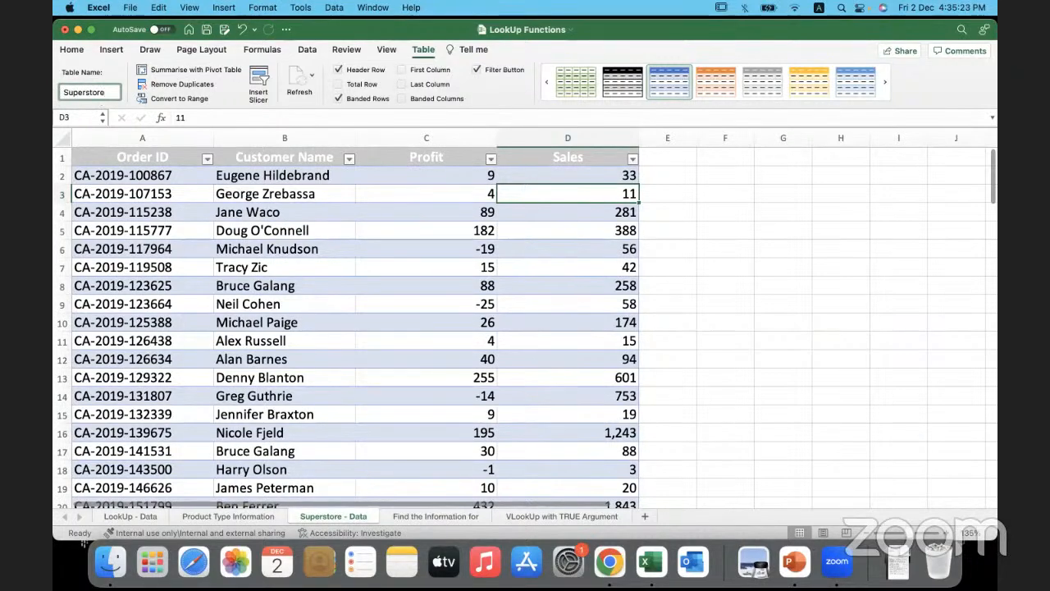
pyautogui.write('Table')
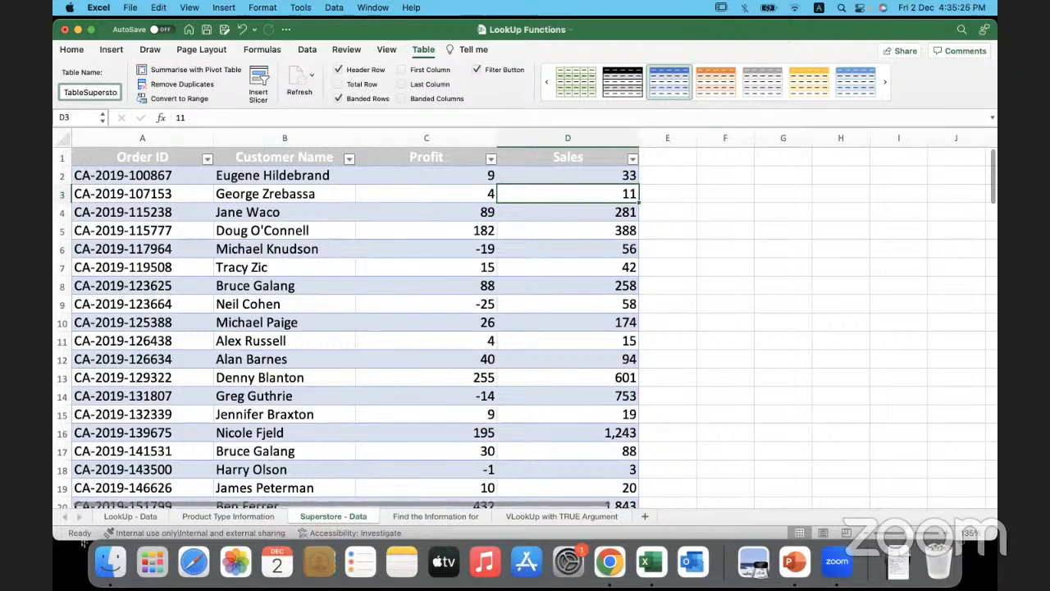
pyautogui.press('BackSpace')
pyautogui.press('BackSpace')
pyautogui.press('BackSpace')
pyautogui.press('BackSpace')
pyautogui.press('BackSpace')
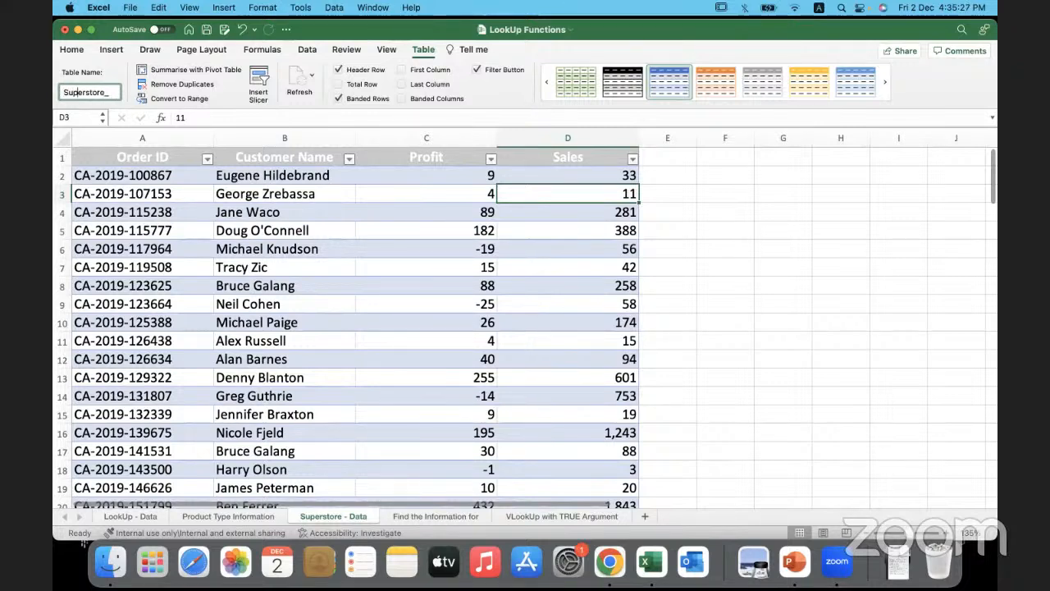
pyautogui.press('Right')
pyautogui.press('Right')
pyautogui.press('Right')
pyautogui.press('Right')
pyautogui.write('Table')
pyautogui.press('Return')
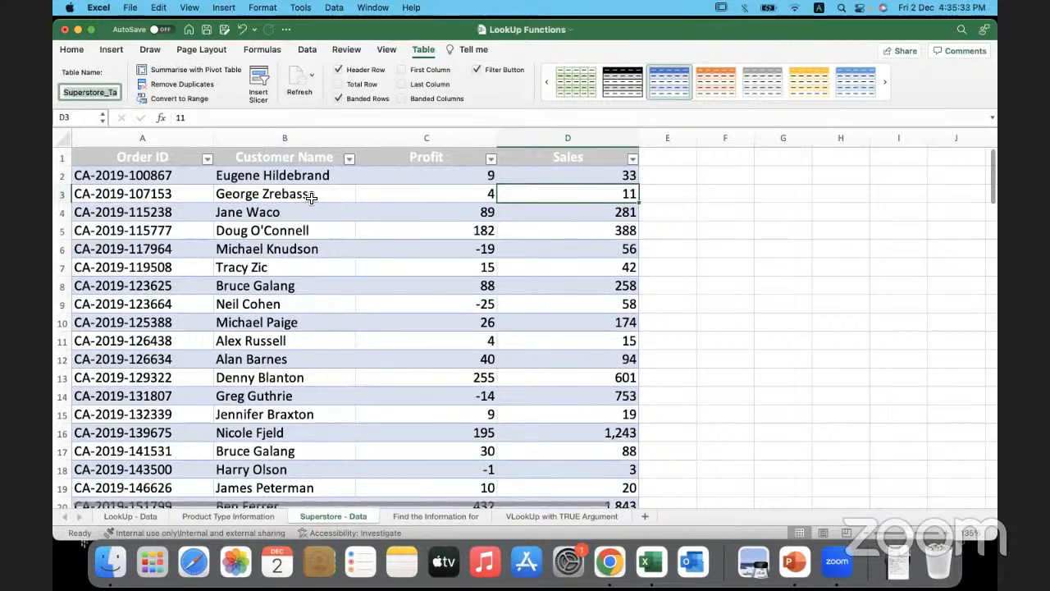
pyautogui.click(311, 198)
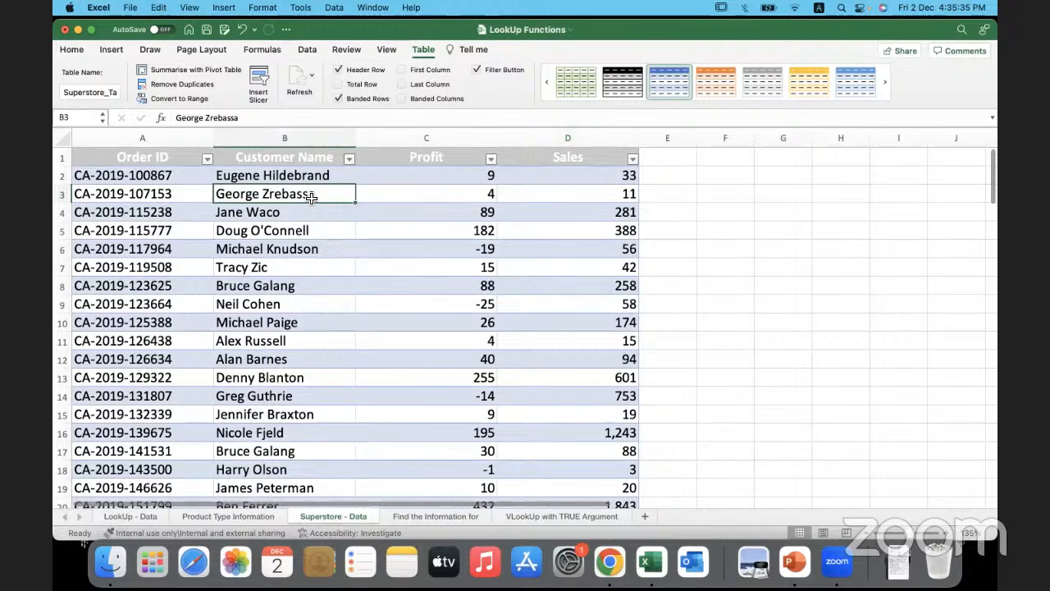
# - Clear the Customer Name and Profit lookup formulas in C3:D9 on the Find the Information for sheet
pyautogui.click(439, 514)
pyautogui.moveTo(446, 215); pyautogui.dragTo(683, 390)
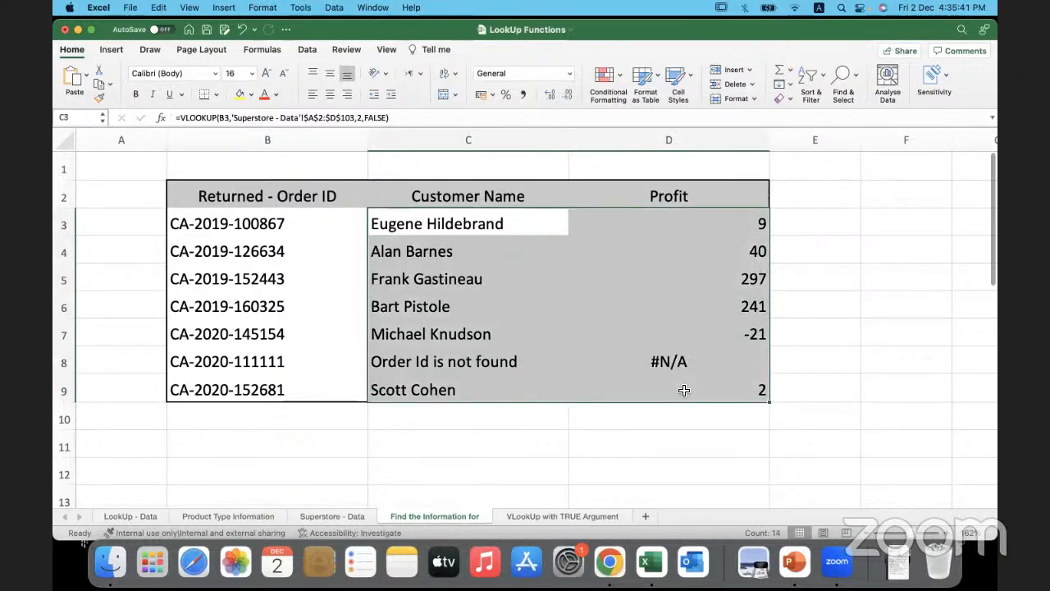
pyautogui.press('Delete')
# - Start a VLOOKUP formula in cell C3 with the order ID in B3 as the lookup value
pyautogui.click(479, 223)
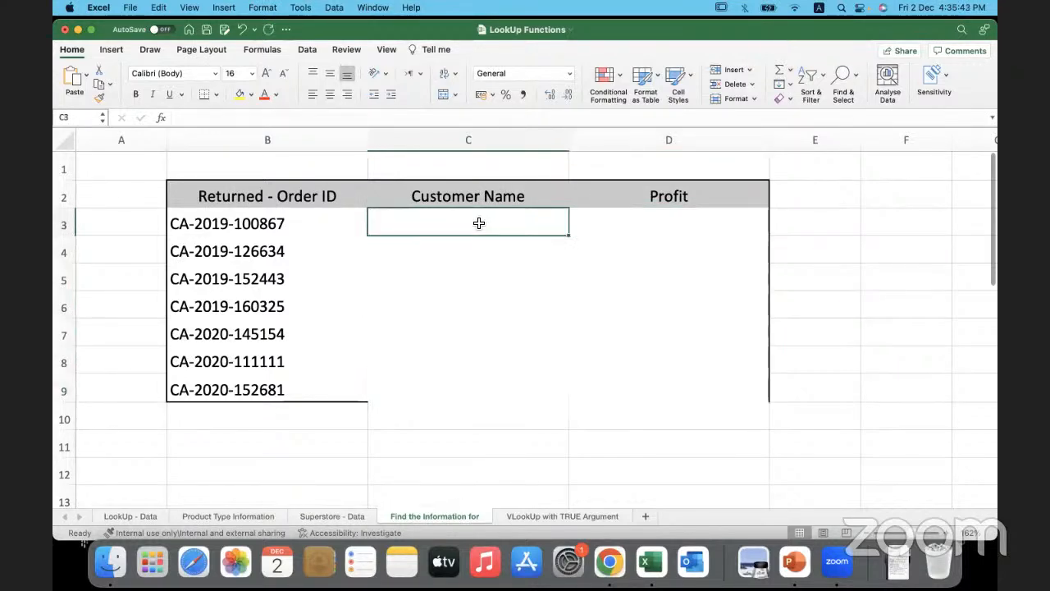
pyautogui.doubleClick(479, 224)
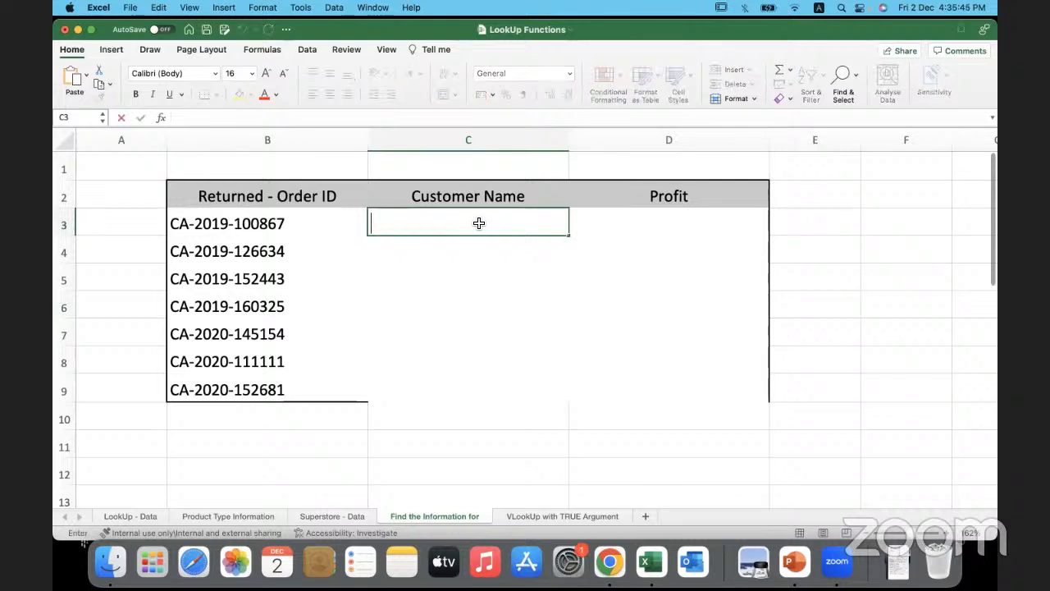
pyautogui.write('=vl')
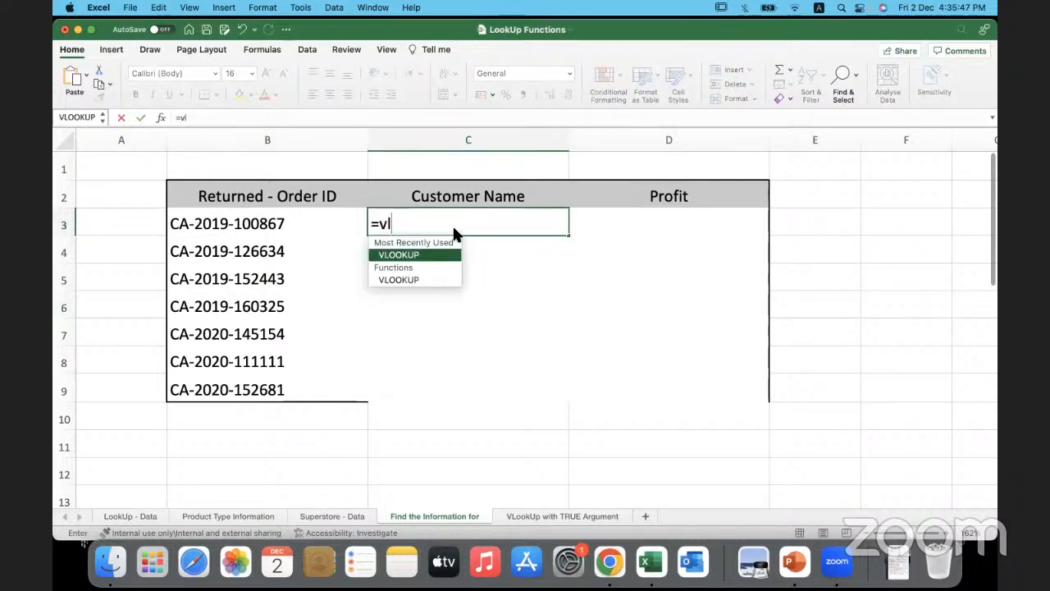
pyautogui.doubleClick(429, 249)
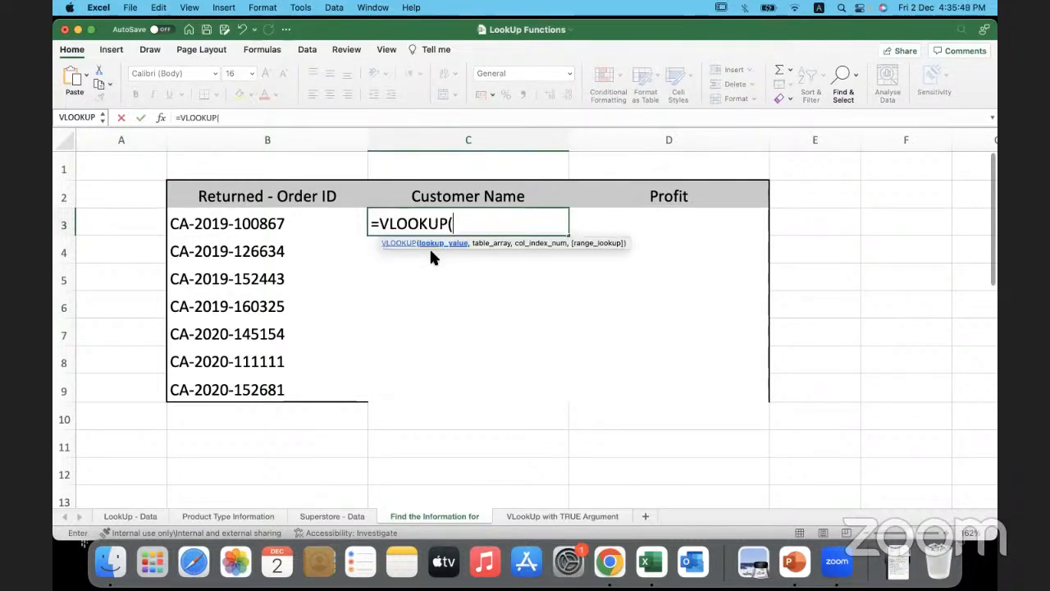
pyautogui.click(289, 225)
pyautogui.write(',')
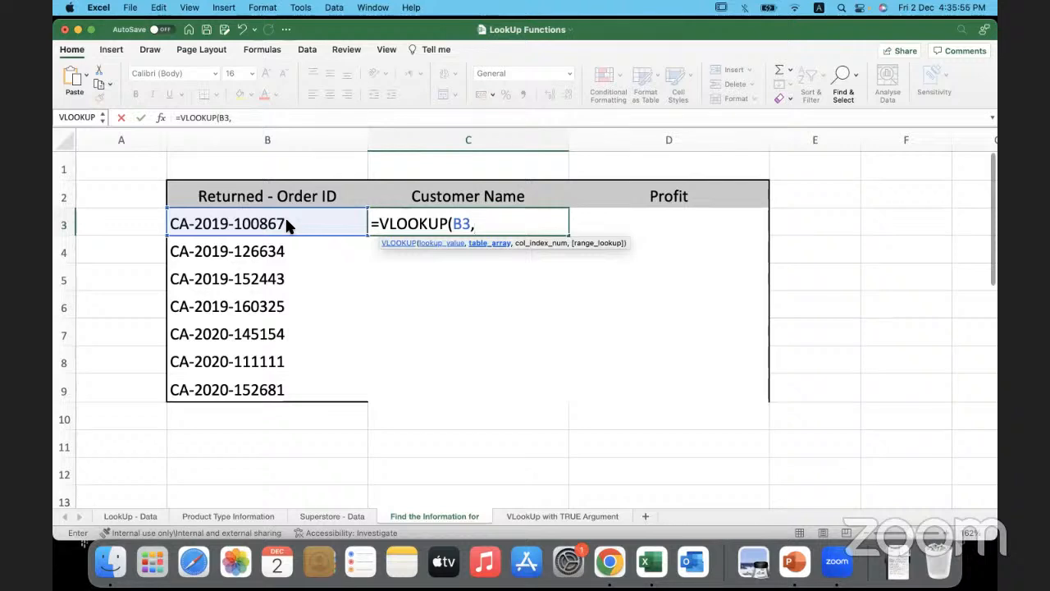
# - Complete the VLOOKUP in C3 with Superstore_Table as the table array, column index 2 and exact match 0
pyautogui.press('F3')
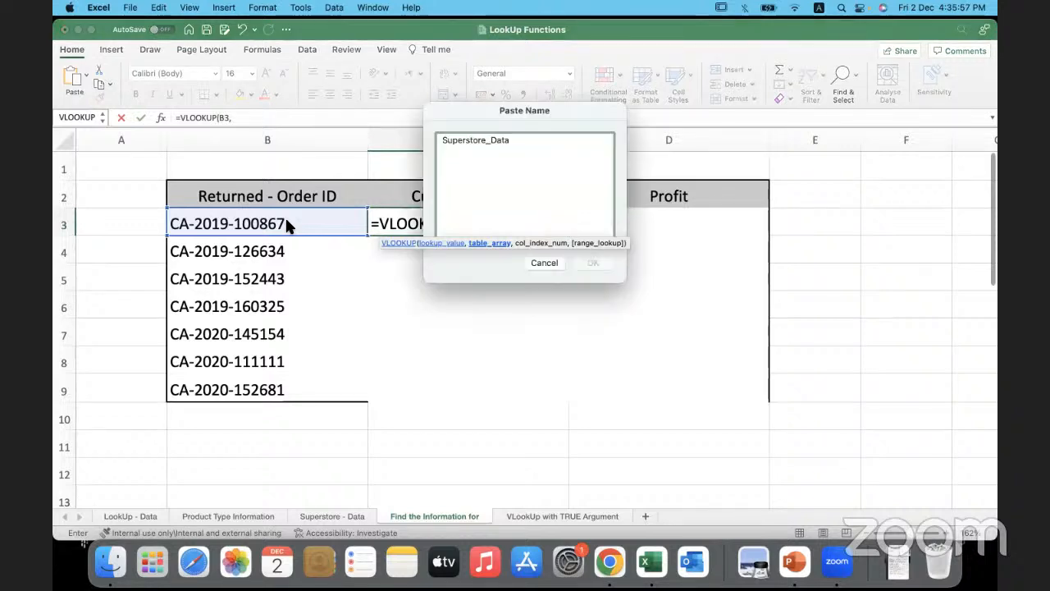
pyautogui.click(543, 263)
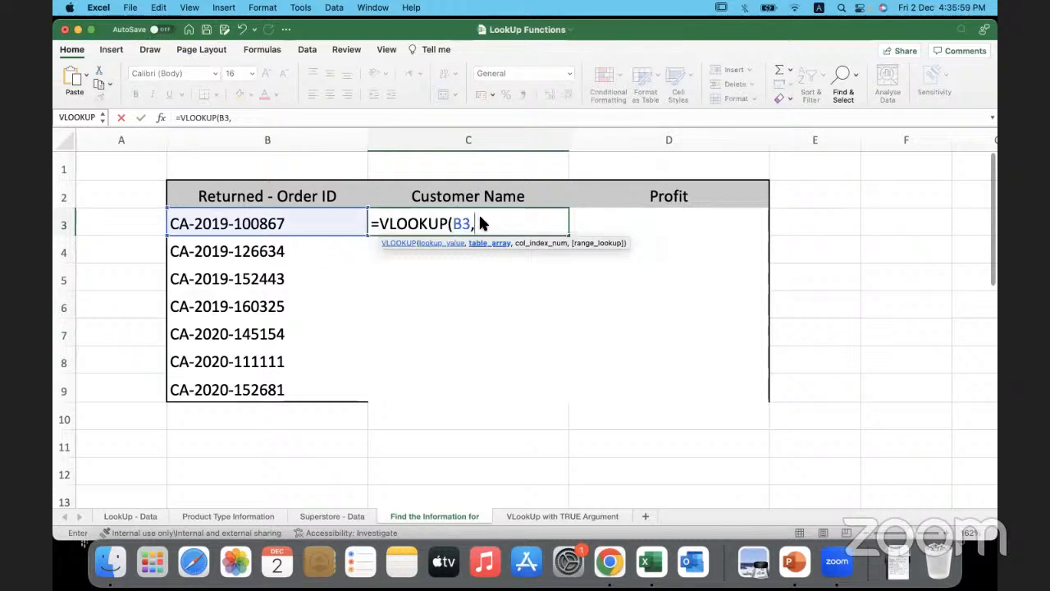
pyautogui.write('Supe')
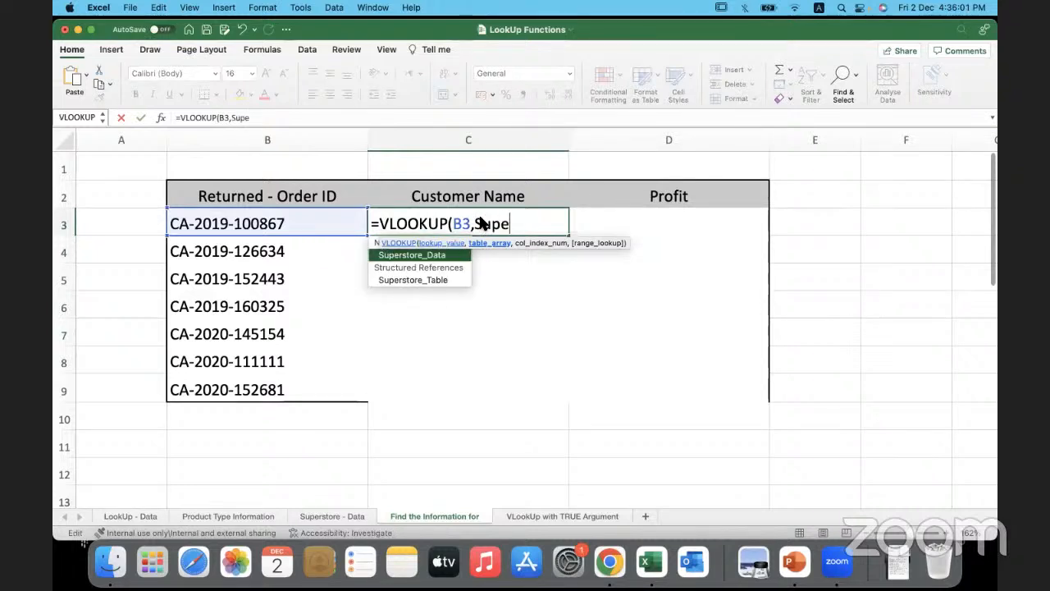
pyautogui.doubleClick(454, 281)
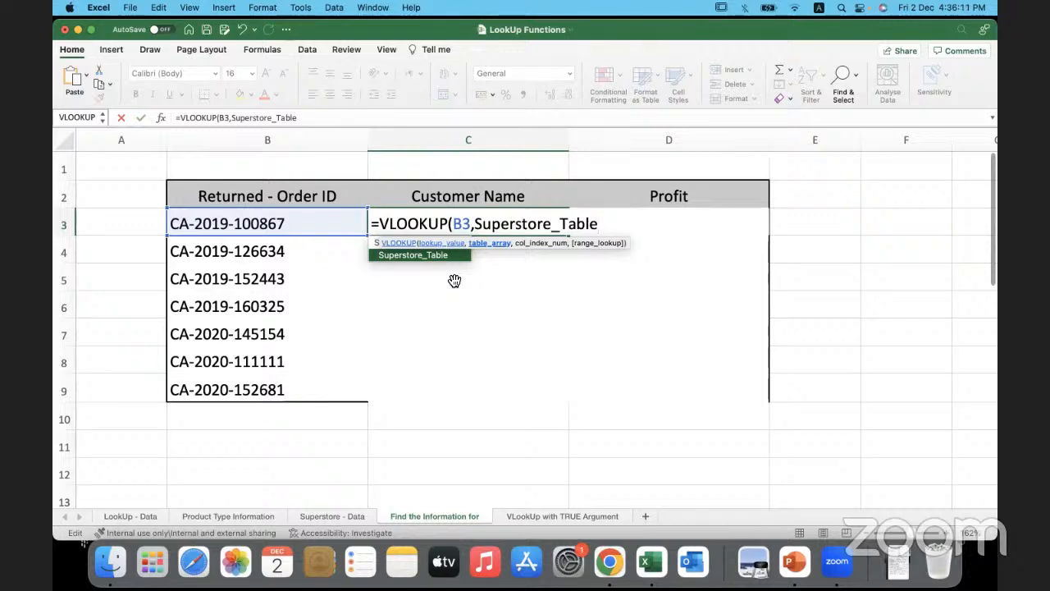
pyautogui.write(',')
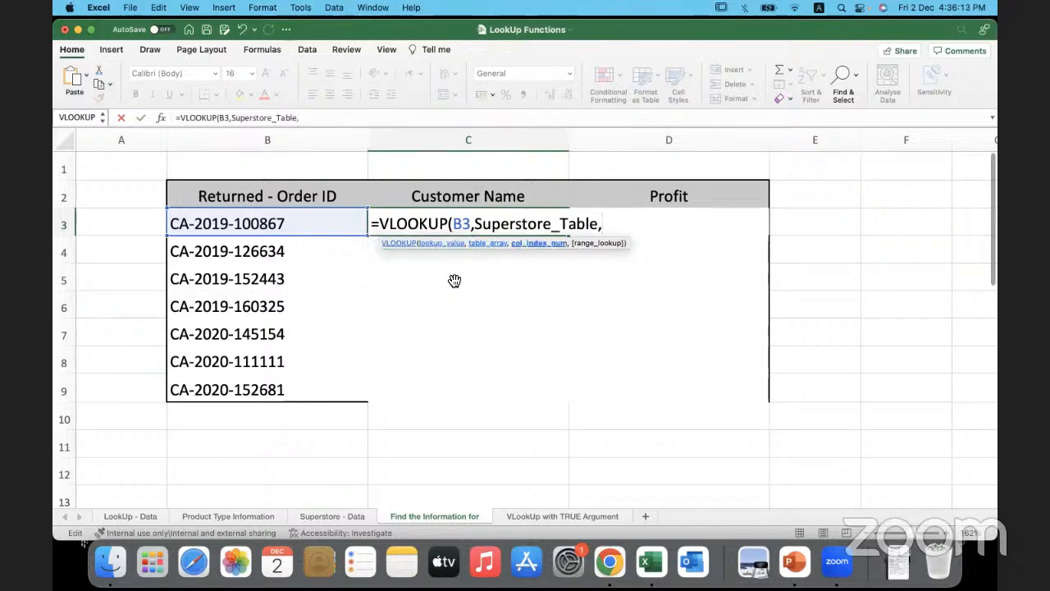
pyautogui.write('2,0)')
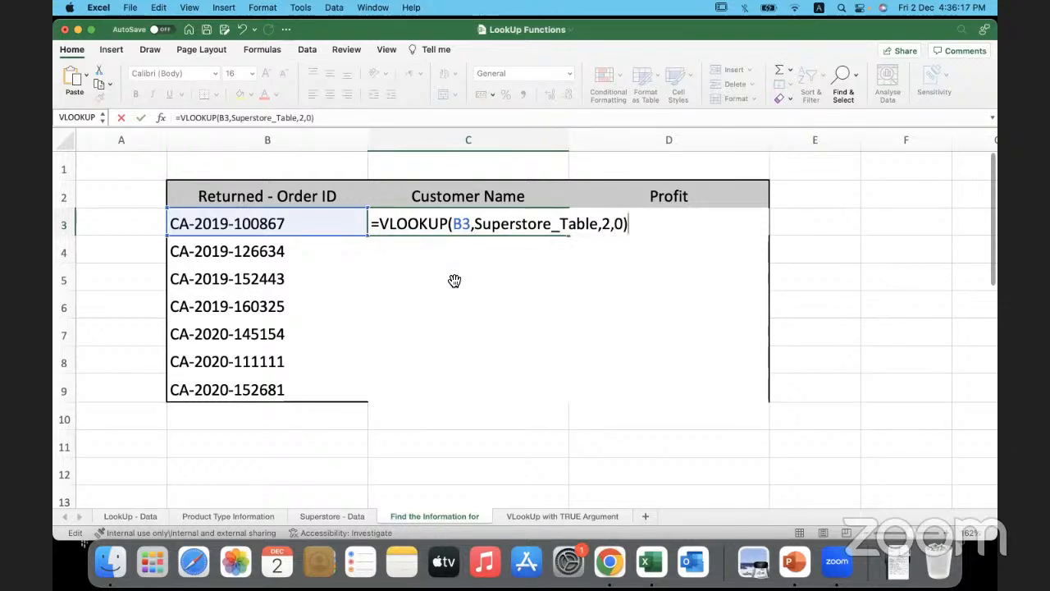
pyautogui.press('Return')
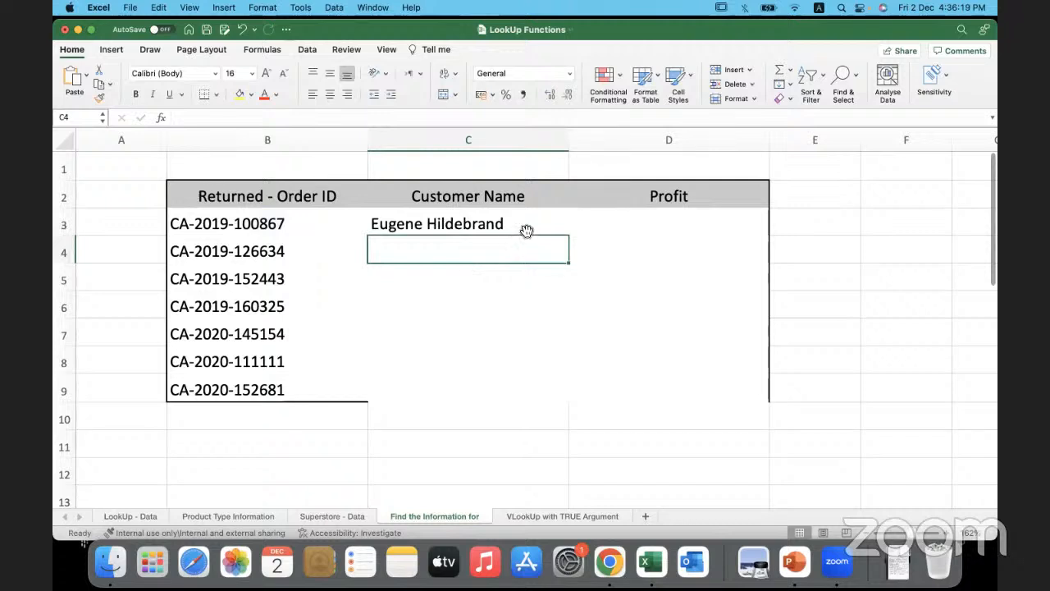
# - Fill the Customer Name lookup formula from C3 down to C9
pyautogui.click(526, 230)
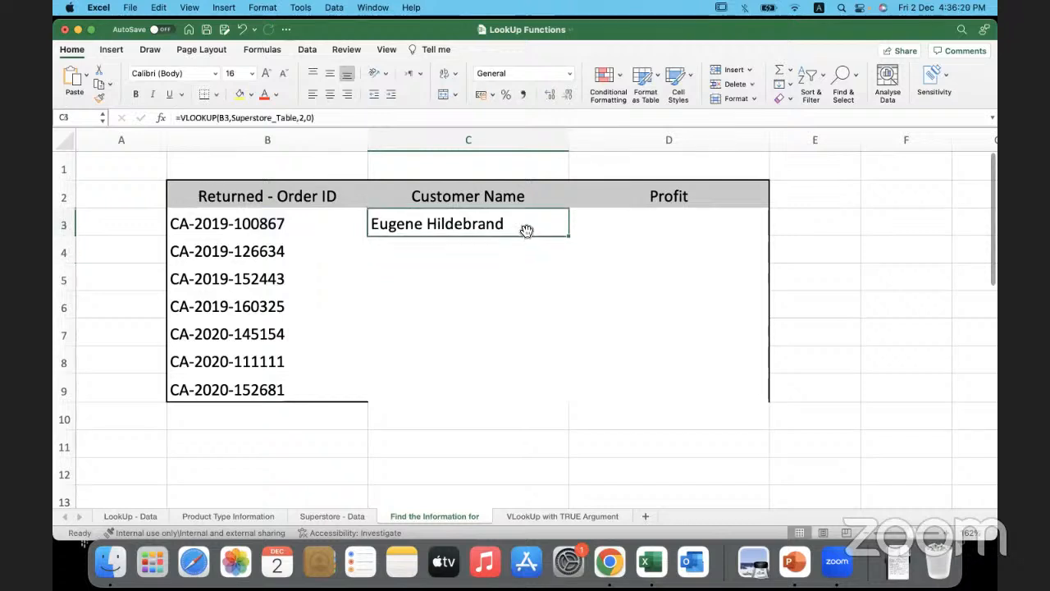
pyautogui.doubleClick(569, 237)
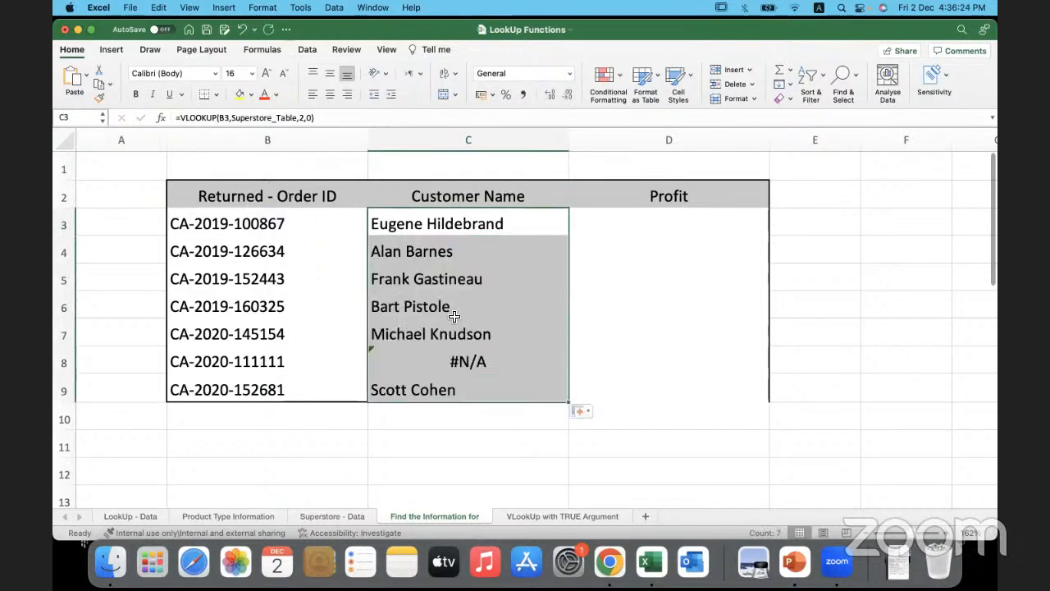
pyautogui.click(324, 359)
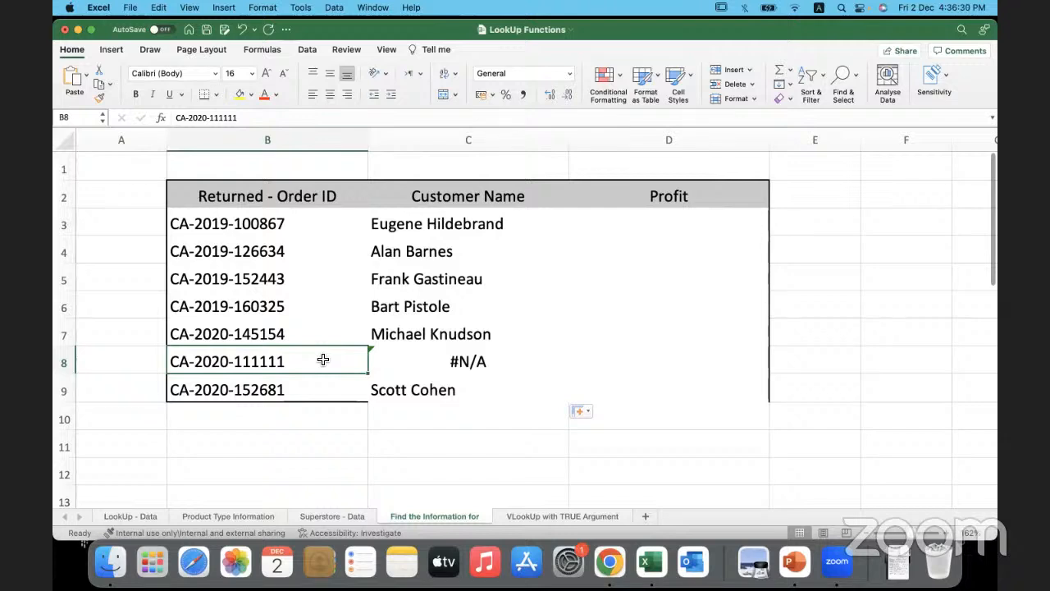
# - Insert a VLOOKUP function in Profit cell D3 with the order ID in B3 as the lookup value
pyautogui.doubleClick(624, 227)
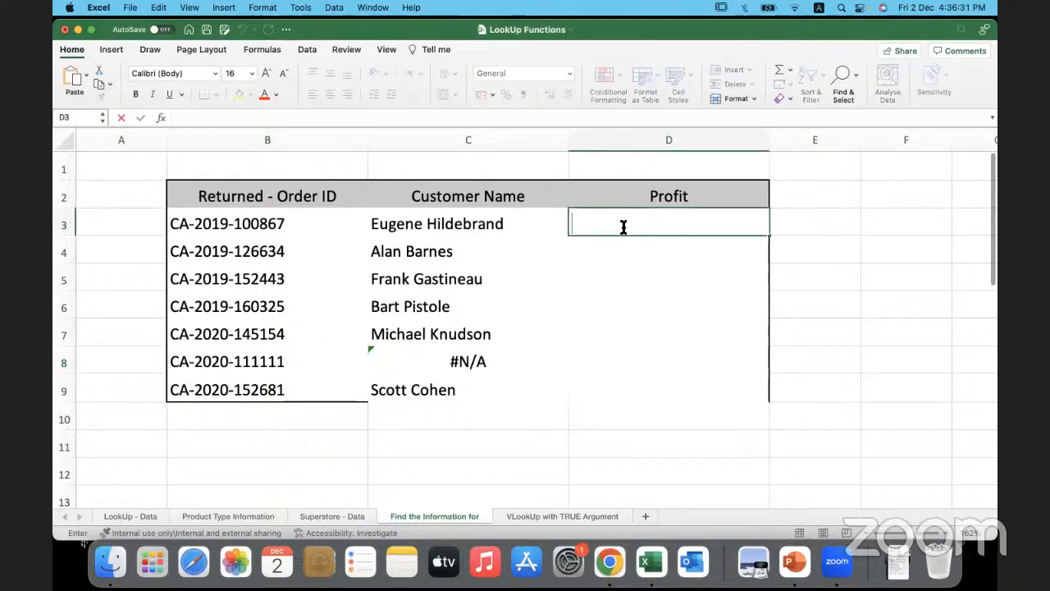
pyautogui.click(648, 270)
pyautogui.click(616, 227)
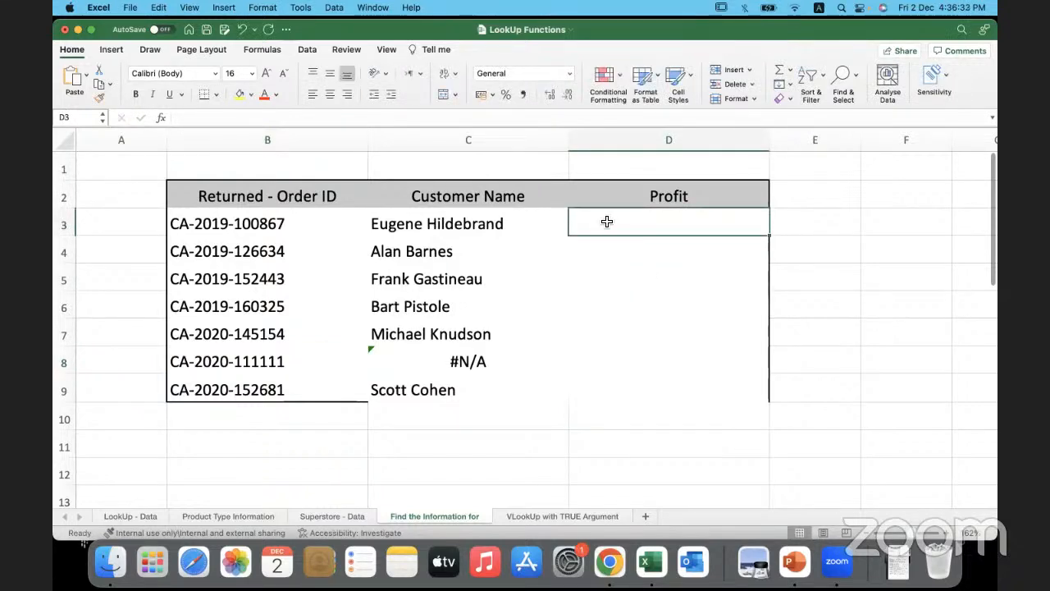
pyautogui.click(280, 55)
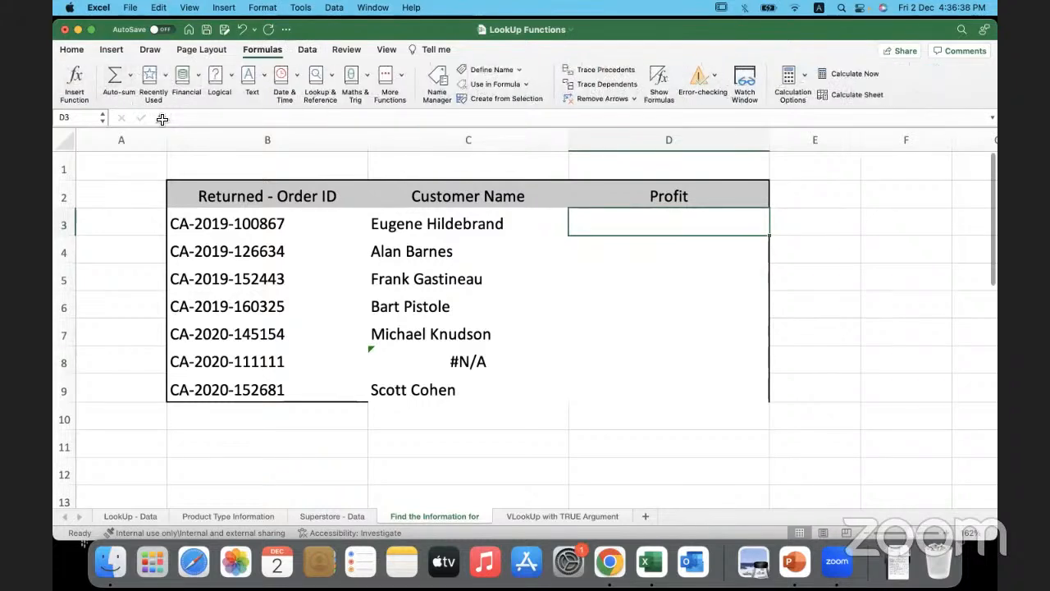
pyautogui.click(161, 118)
pyautogui.doubleClick(853, 191)
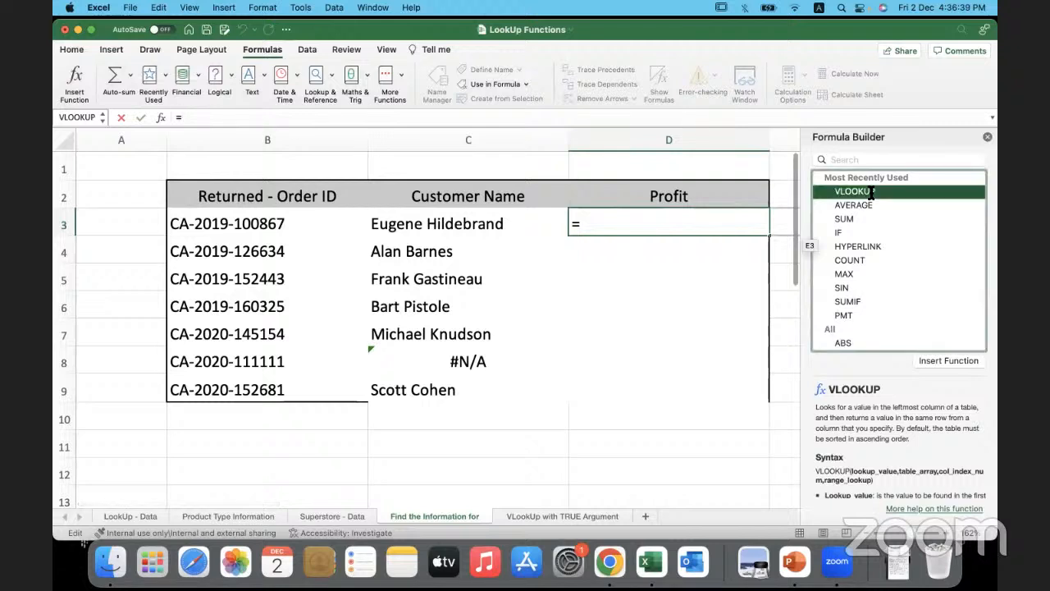
pyautogui.click(326, 232)
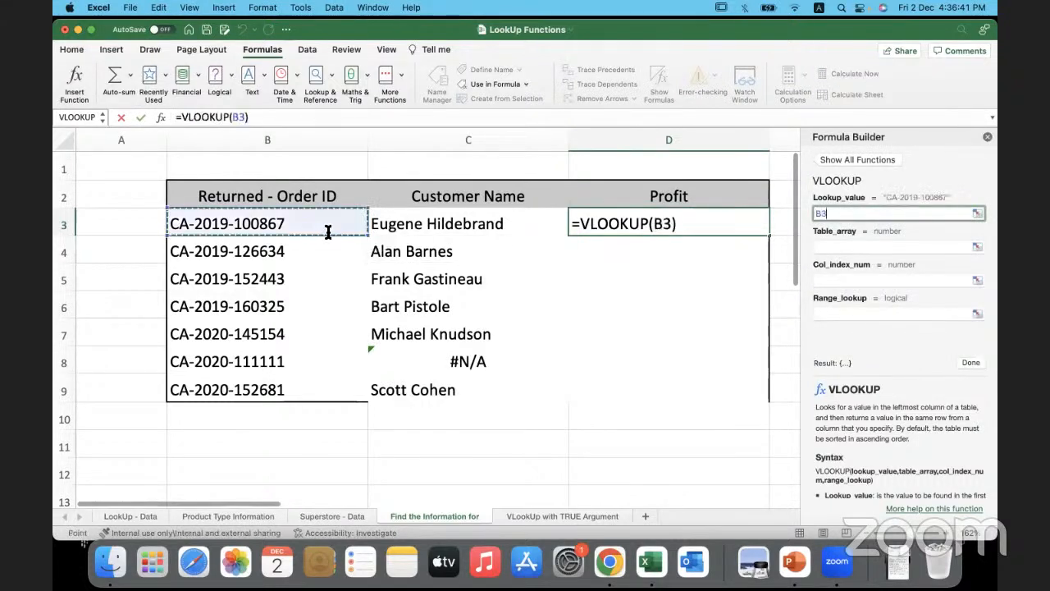
# - Complete the D3 VLOOKUP with table array Superstore_Table, column index 3 and range lookup 0
pyautogui.click(838, 245)
pyautogui.write('S')
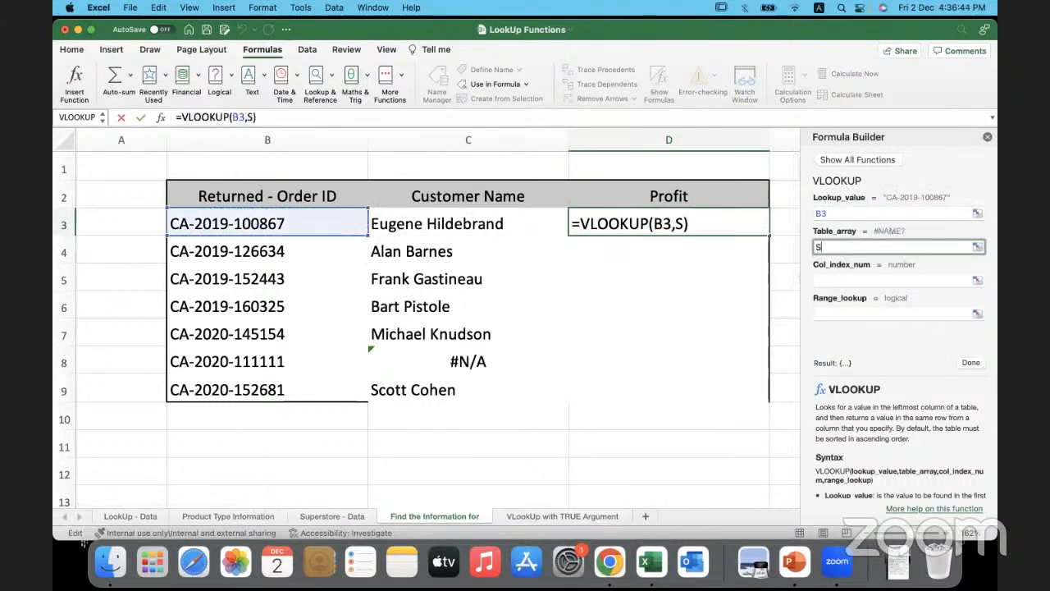
pyautogui.write('upertore')
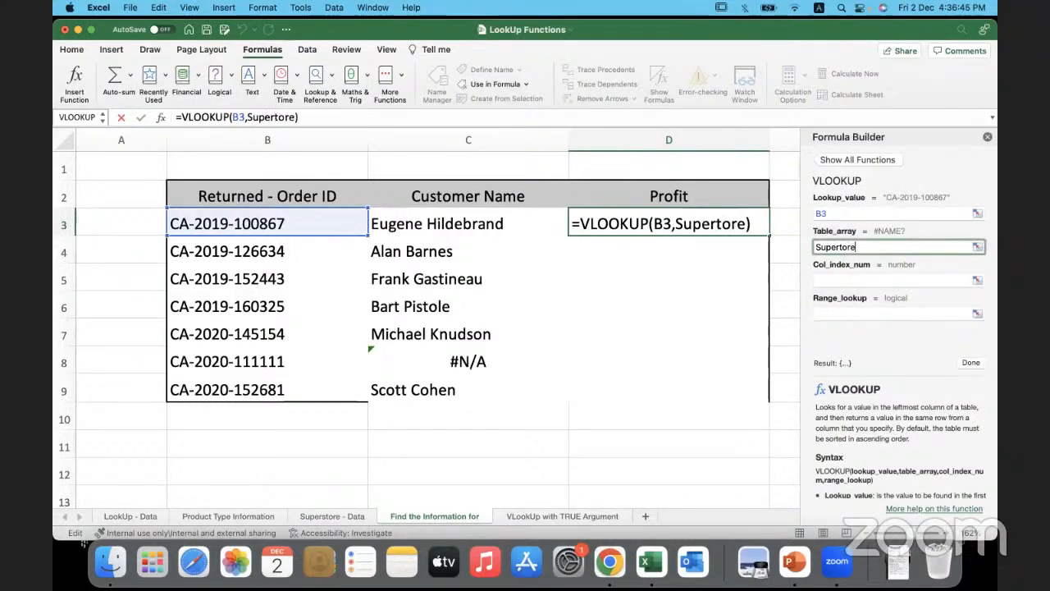
pyautogui.write('_Table')
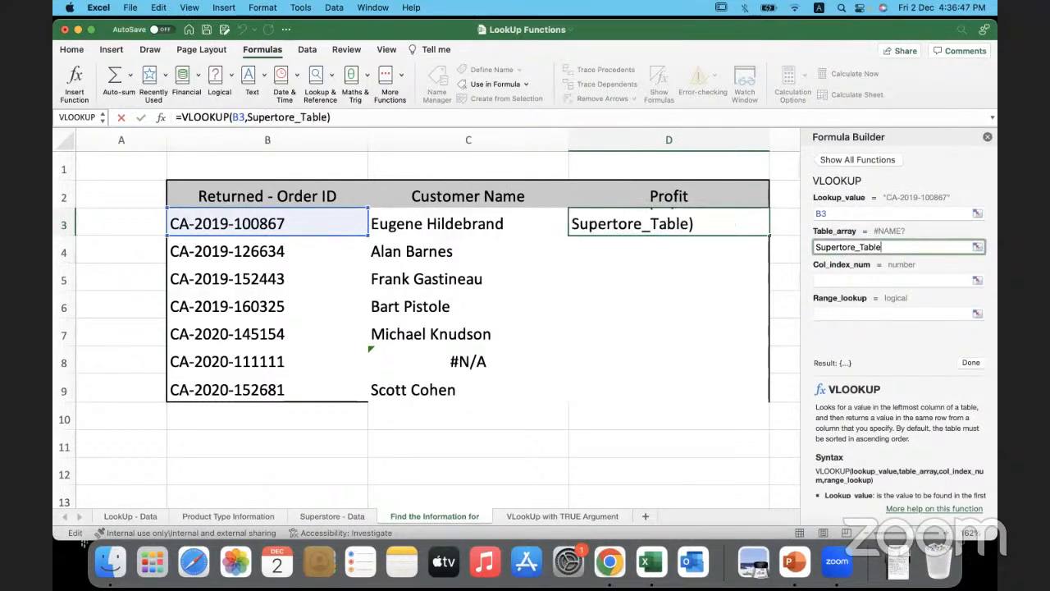
pyautogui.click(895, 280)
pyautogui.write('3')
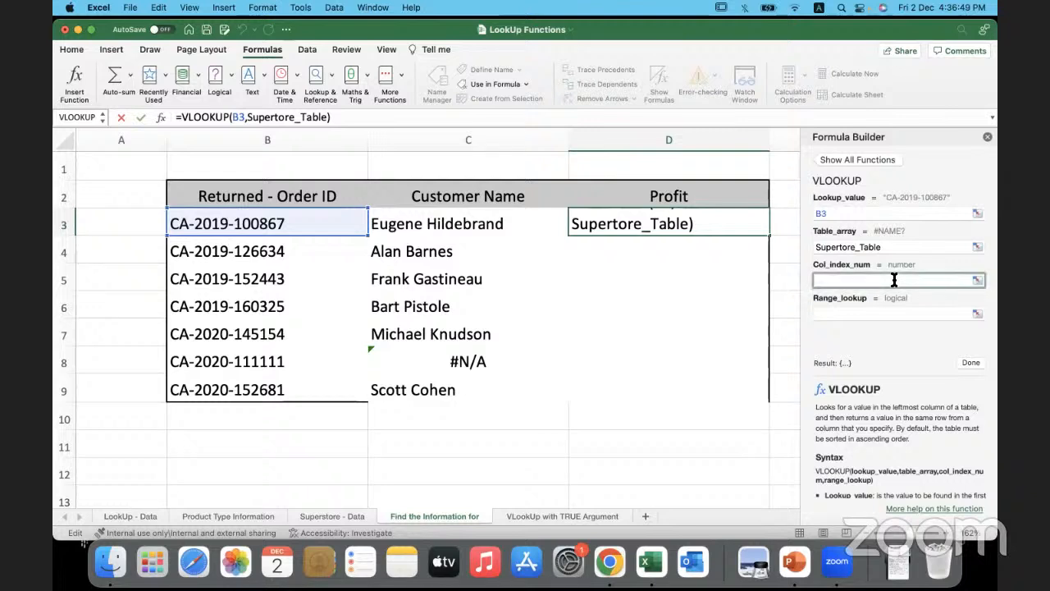
pyautogui.click(830, 313)
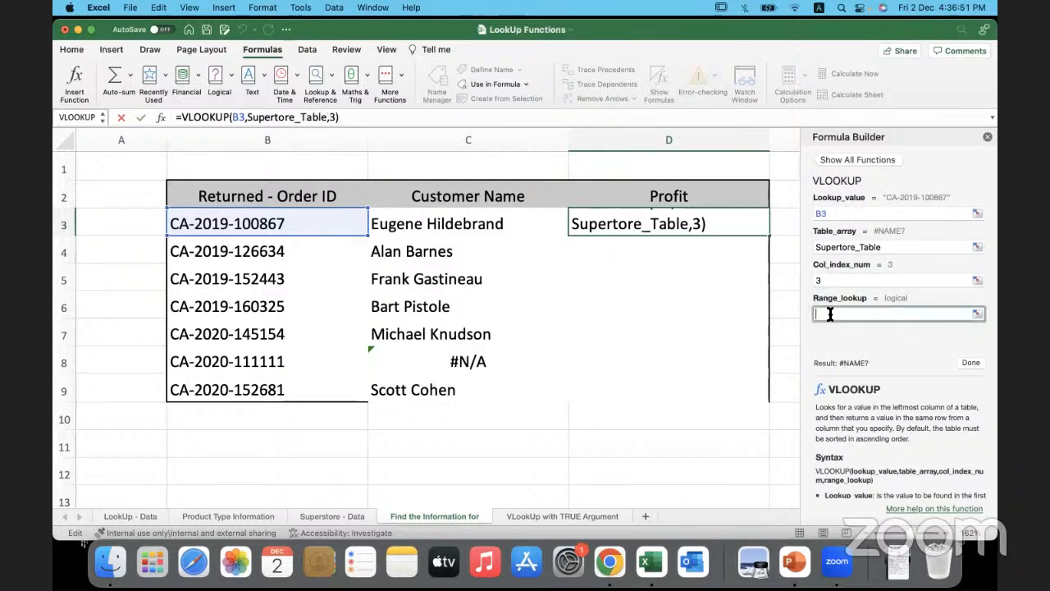
pyautogui.write('0')
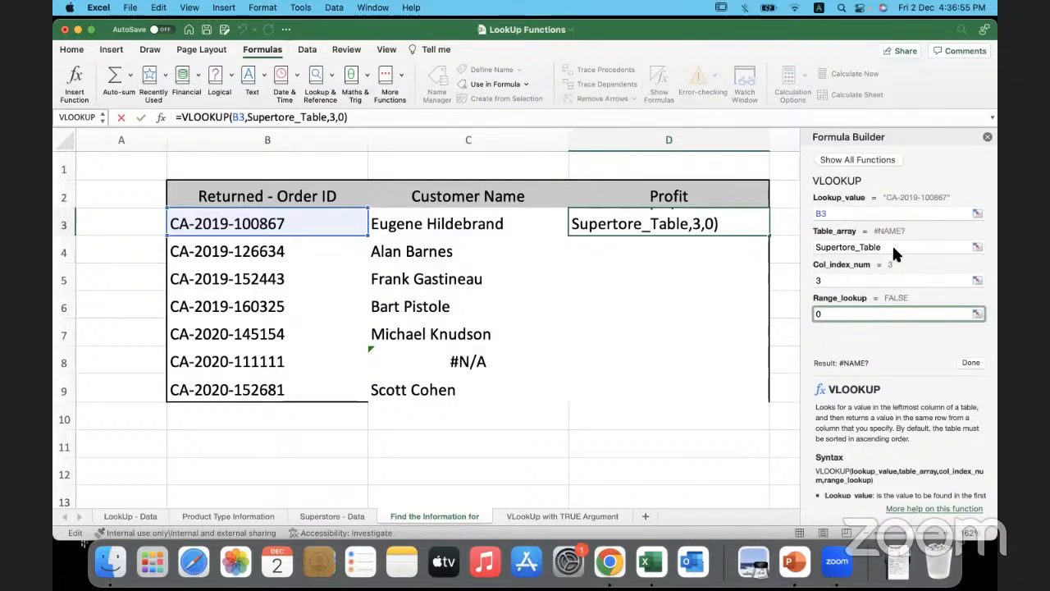
pyautogui.click(838, 248)
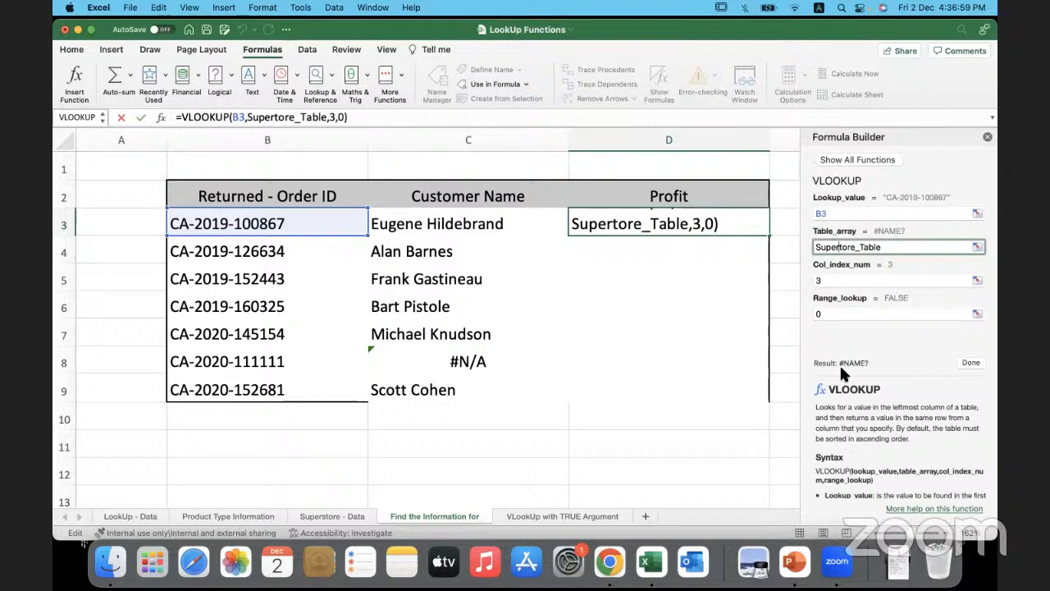
pyautogui.write('s')
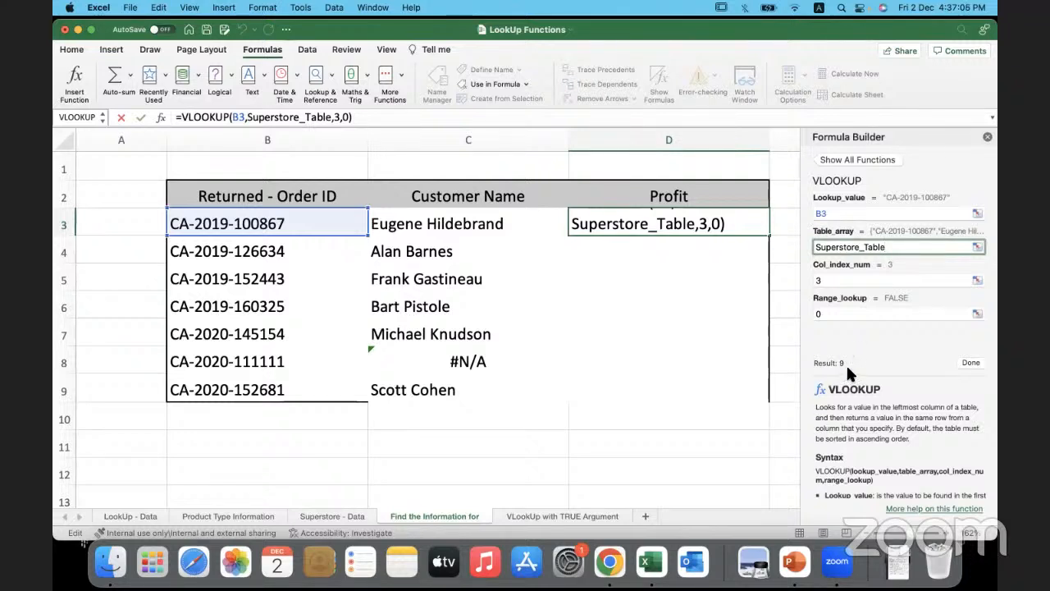
pyautogui.click(973, 363)
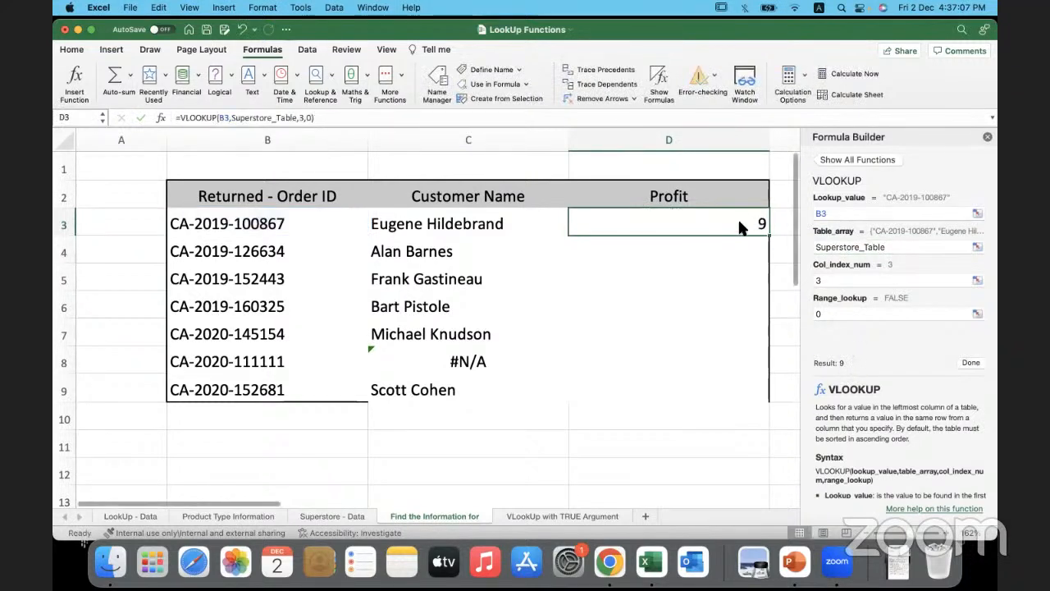
# - Fill the Profit lookup formula from D3 down to D9 and close the Formula Builder
pyautogui.doubleClick(769, 237)
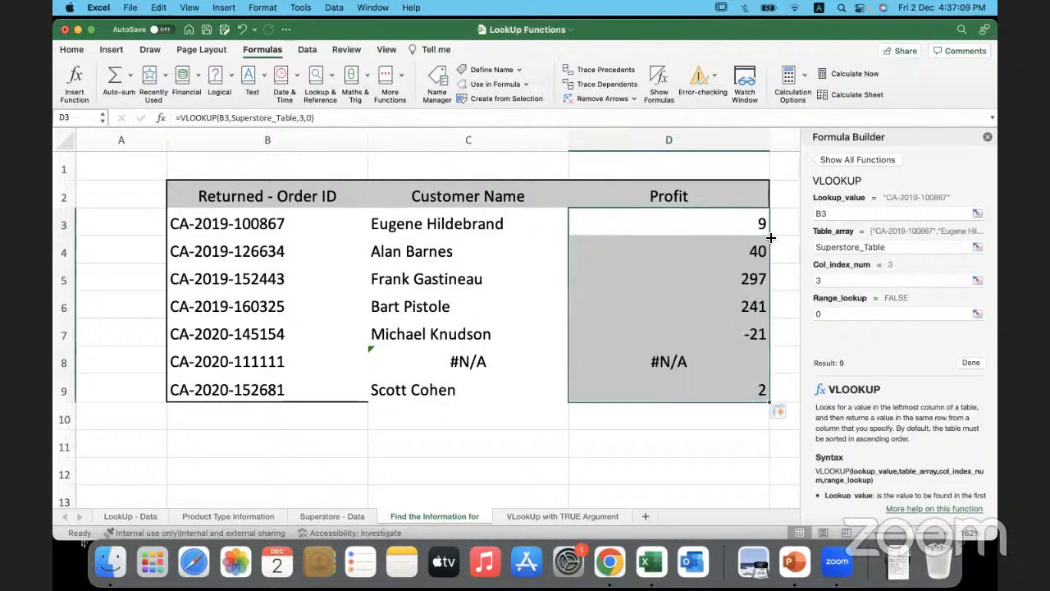
pyautogui.click(988, 138)
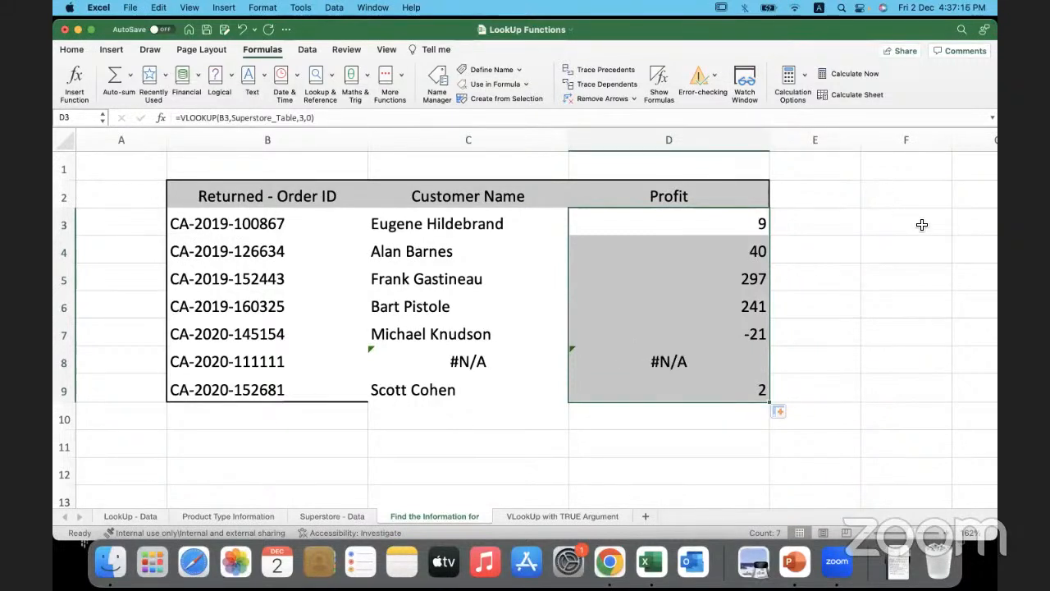
pyautogui.click(428, 389)
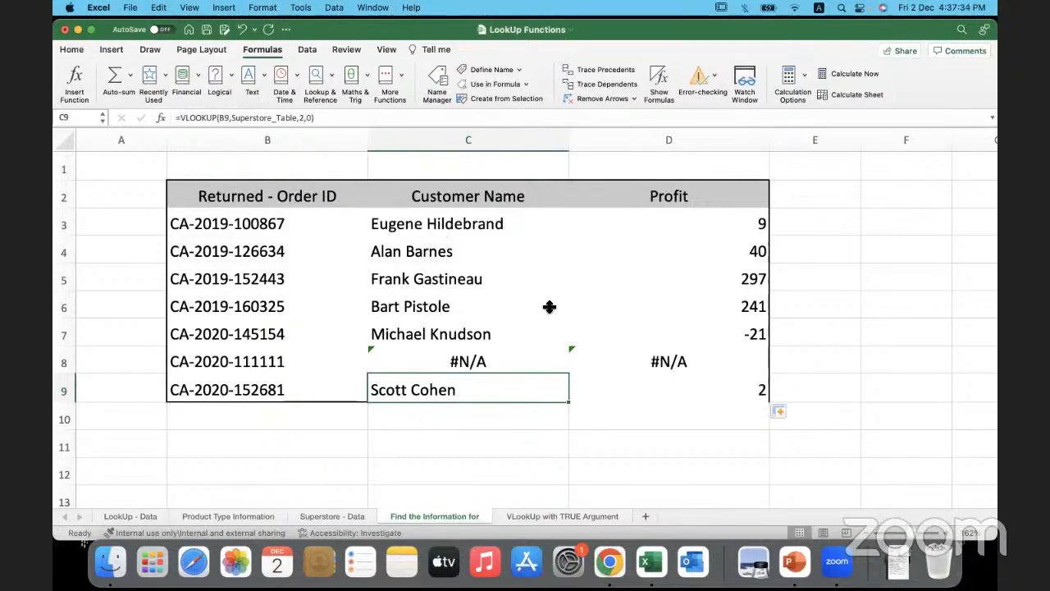
# - Copy the returned order ID in B8 into A104, directly below the last table row on the Superstore - Data sheet
pyautogui.click(332, 516)
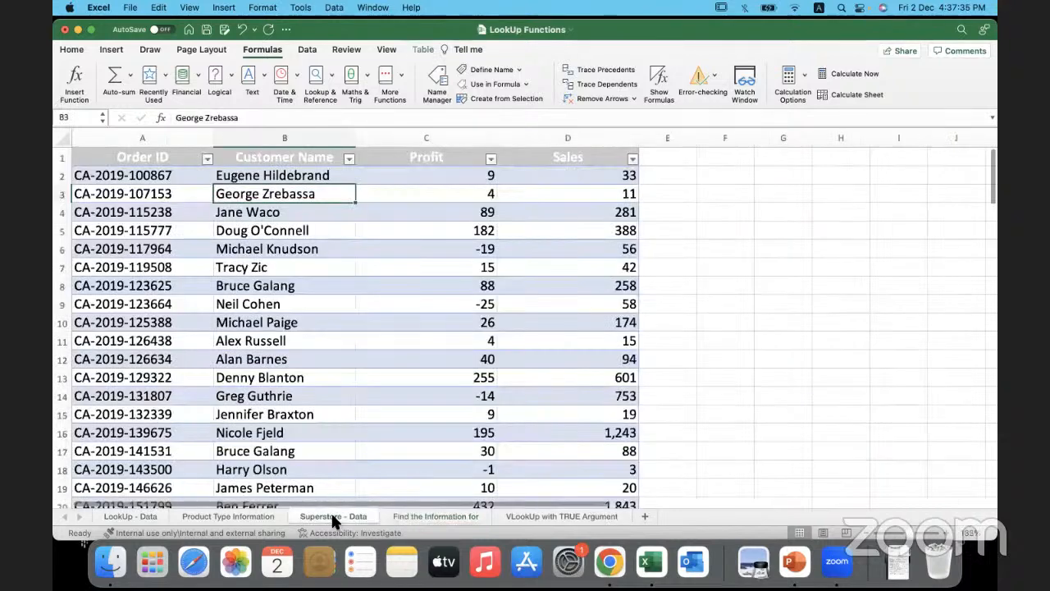
pyautogui.click(429, 514)
pyautogui.click(242, 367)
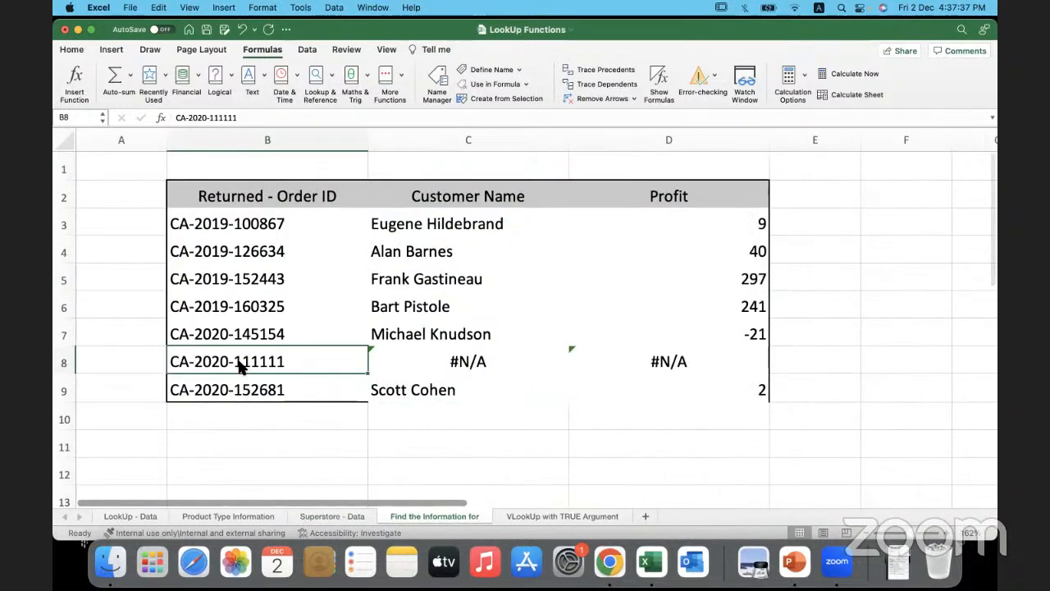
pyautogui.press('super+c')
pyautogui.click(336, 517)
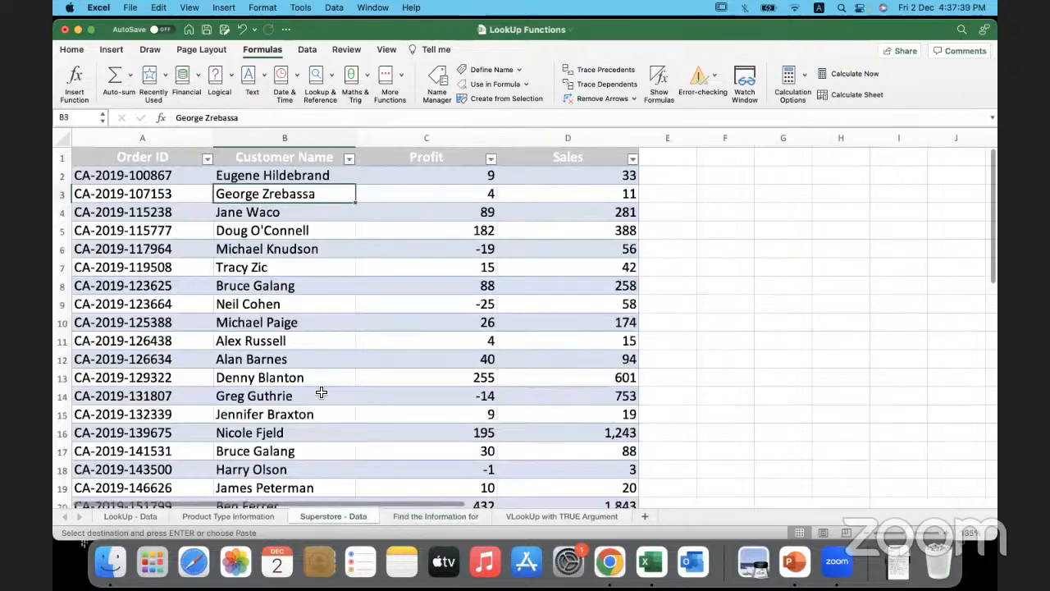
pyautogui.scroll(-10, 321, 392)
pyautogui.scroll(-15, 321, 391)
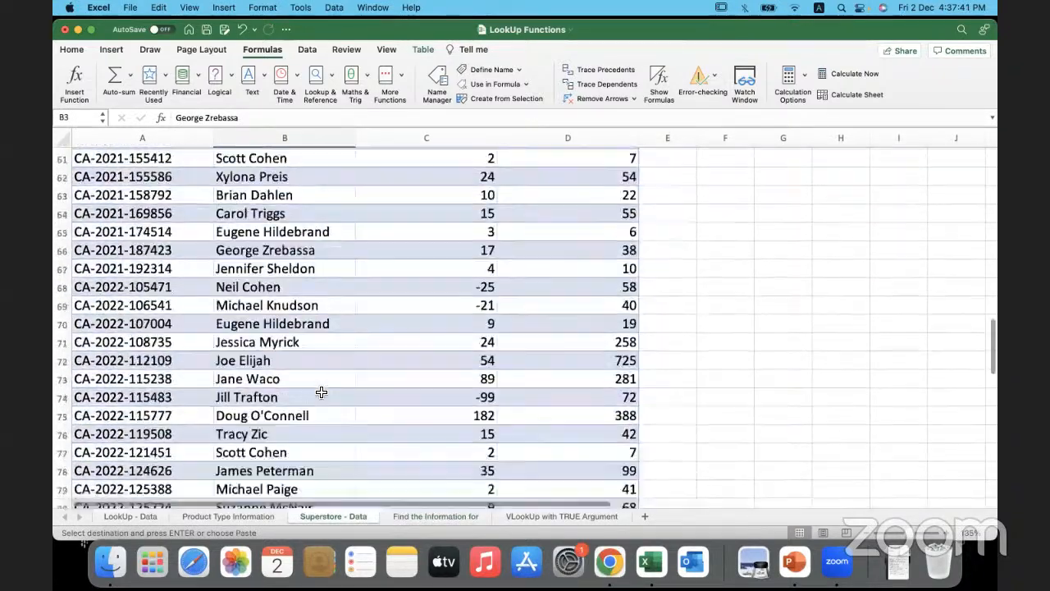
pyautogui.scroll(2, 321, 388)
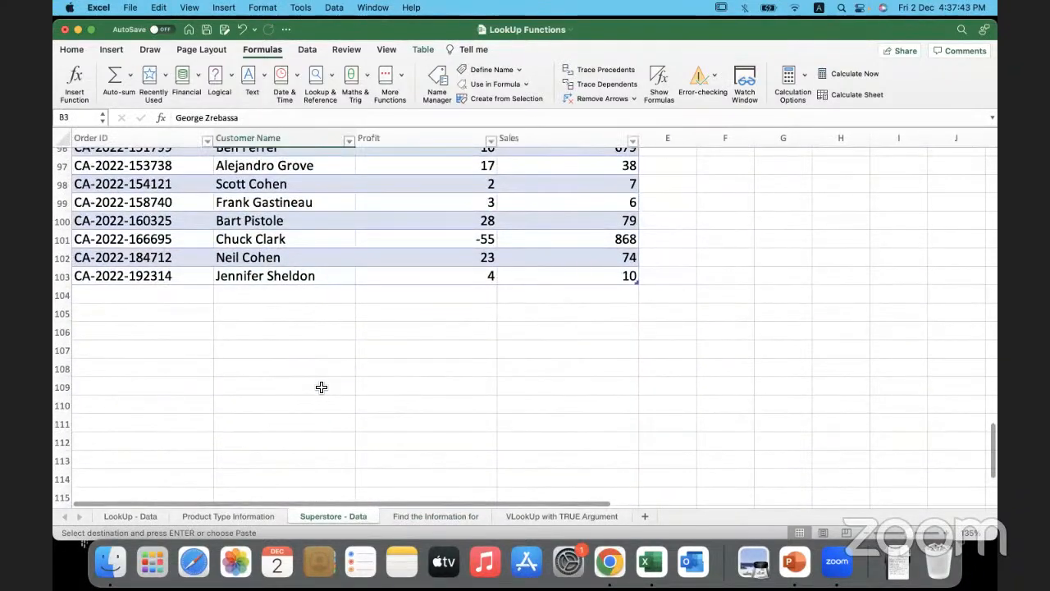
pyautogui.click(179, 314)
pyautogui.press('super+v')
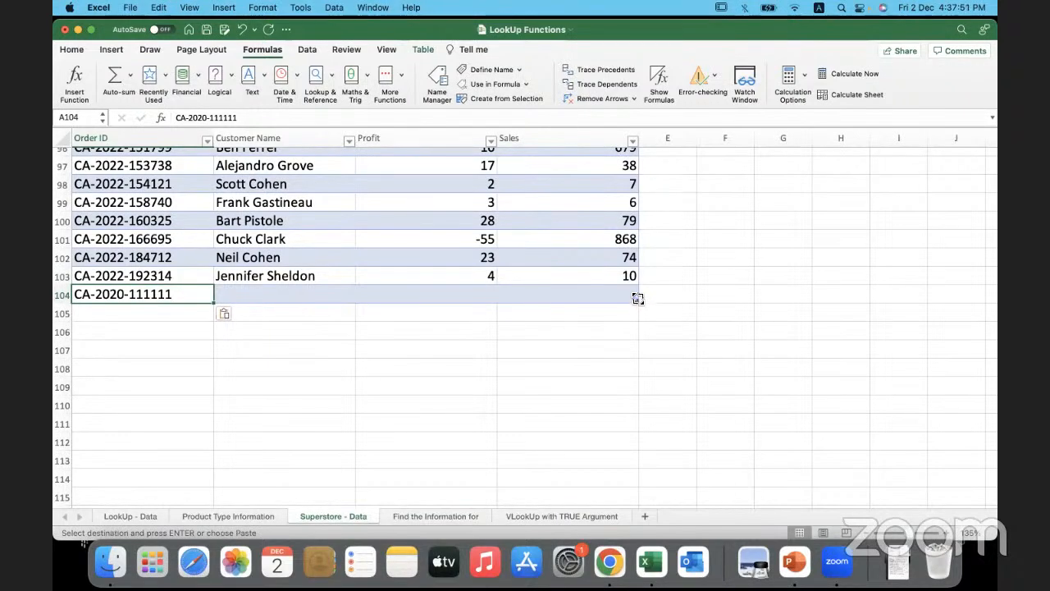
# - Fill in row 104 of the data table with the customer's name, a Profit of 10 and Sales of 100
pyautogui.click(320, 299)
pyautogui.write('Bhargavi')
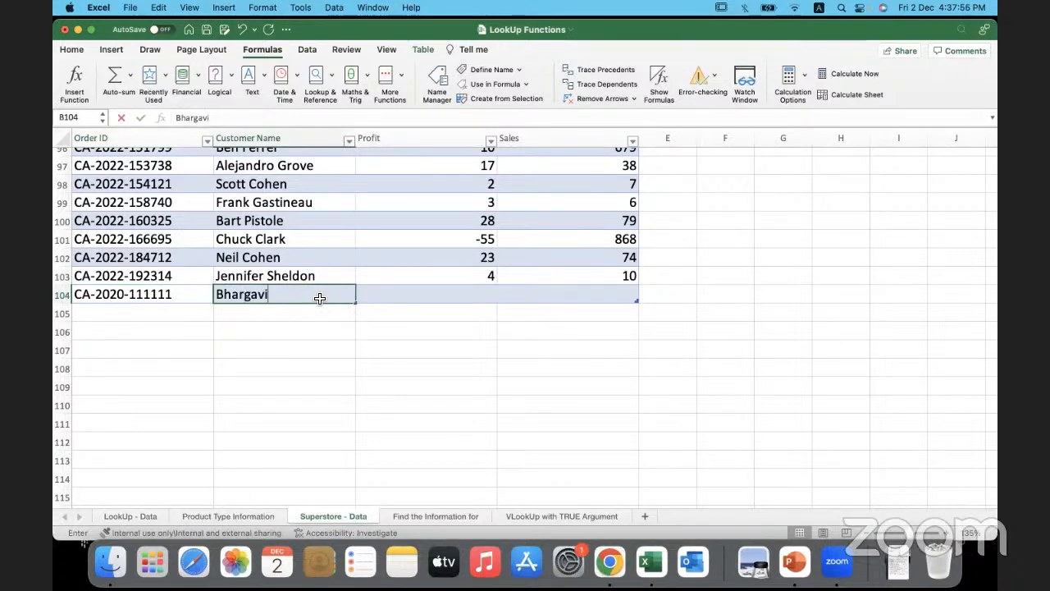
pyautogui.press('Tab')
pyautogui.write('10')
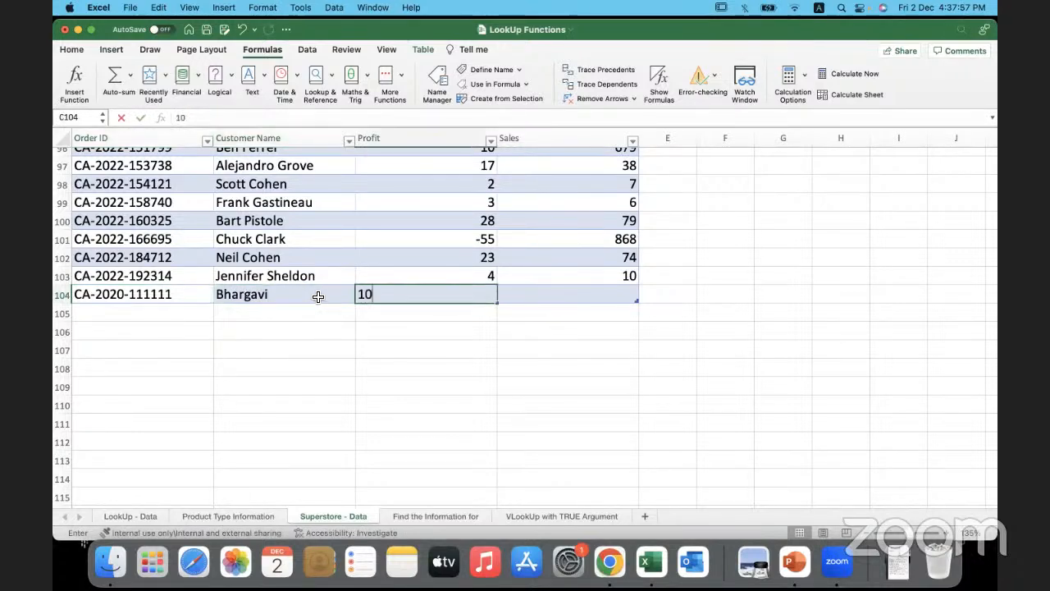
pyautogui.press('Tab')
pyautogui.write('100')
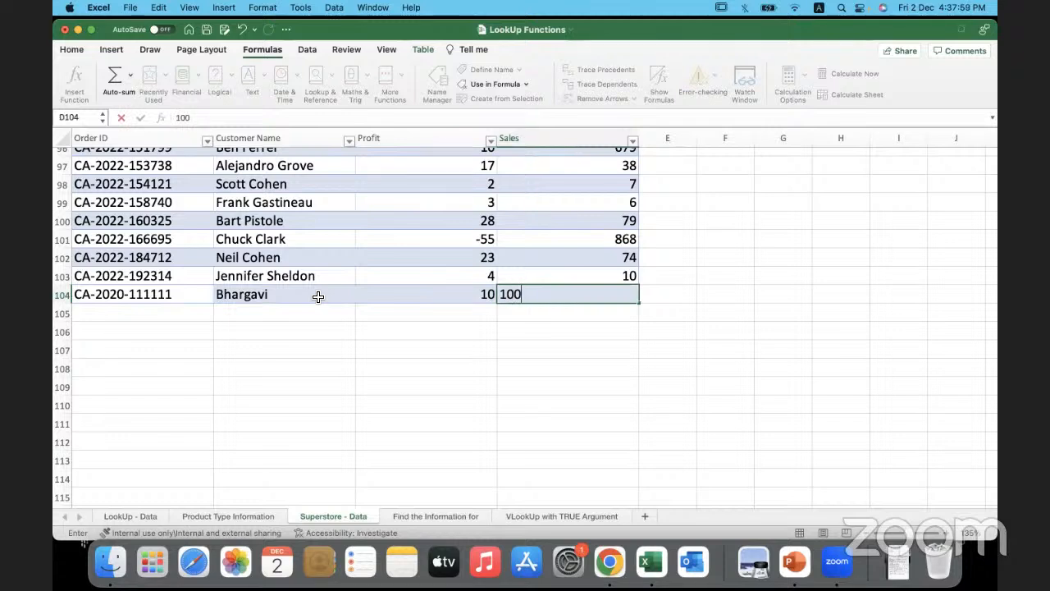
pyautogui.press('Return')
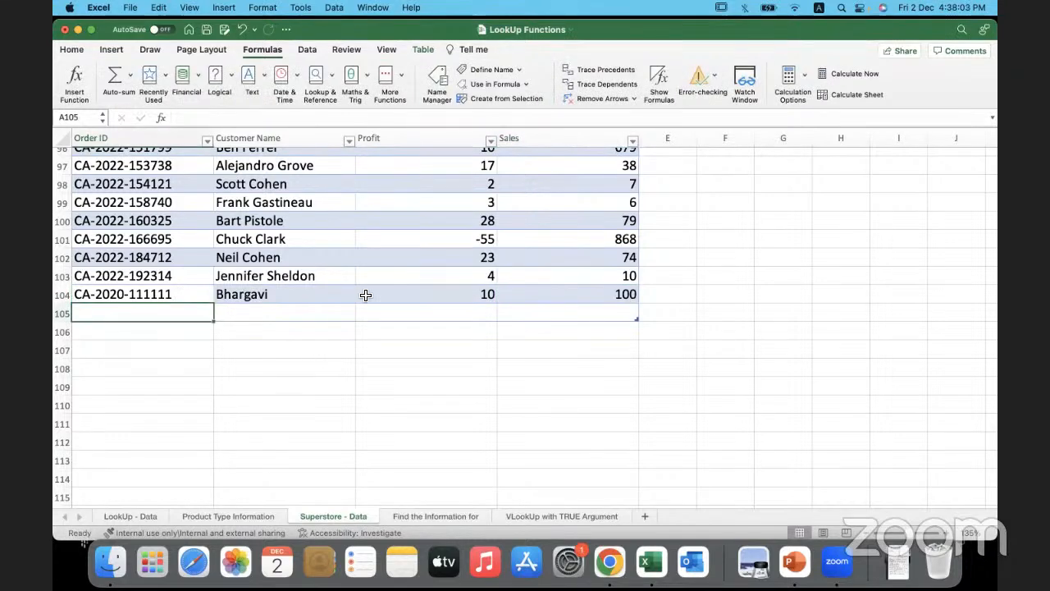
# - Check the Customer Name and Profit lookups in row 8 of the Find the Information for sheet against the newly added record
pyautogui.click(453, 515)
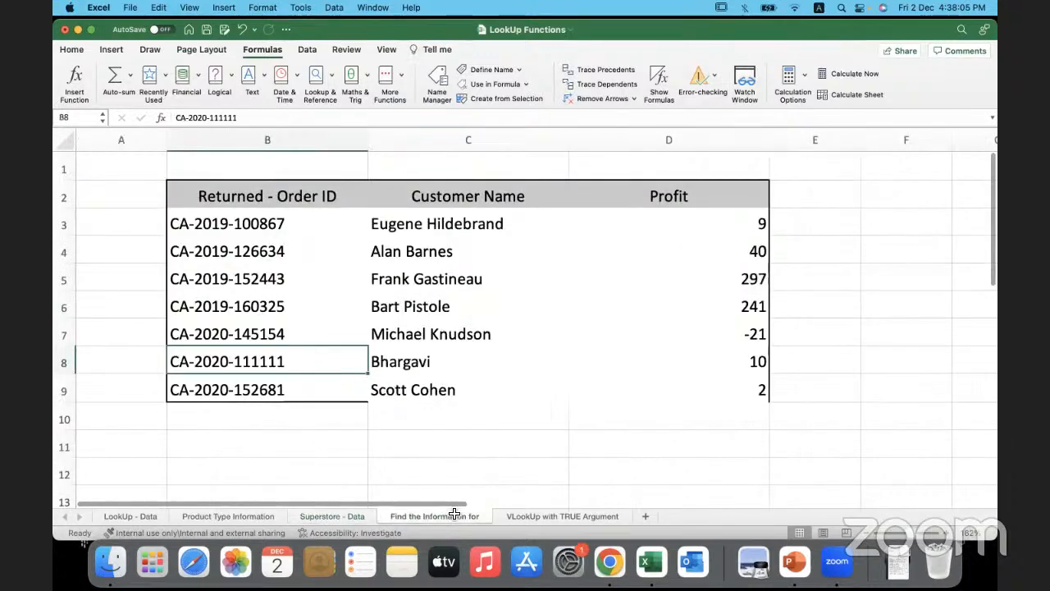
pyautogui.click(461, 361)
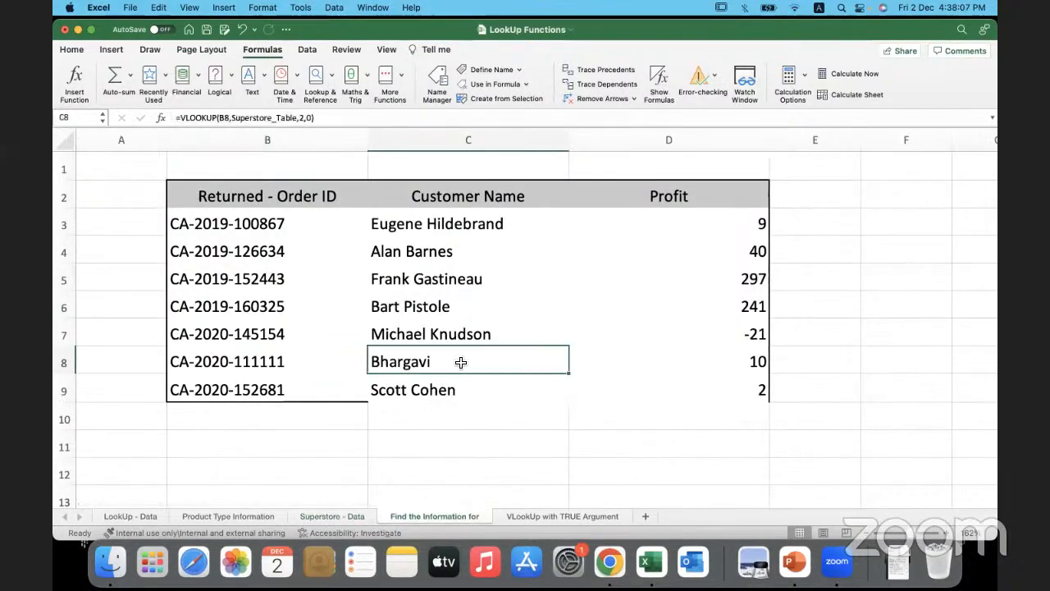
pyautogui.click(592, 362)
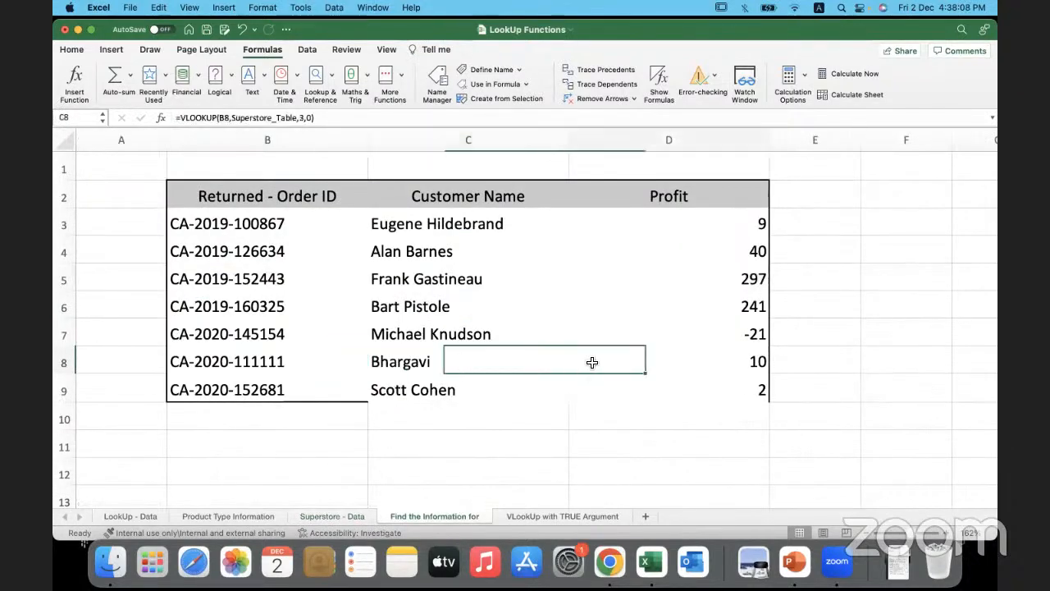
pyautogui.click(504, 367)
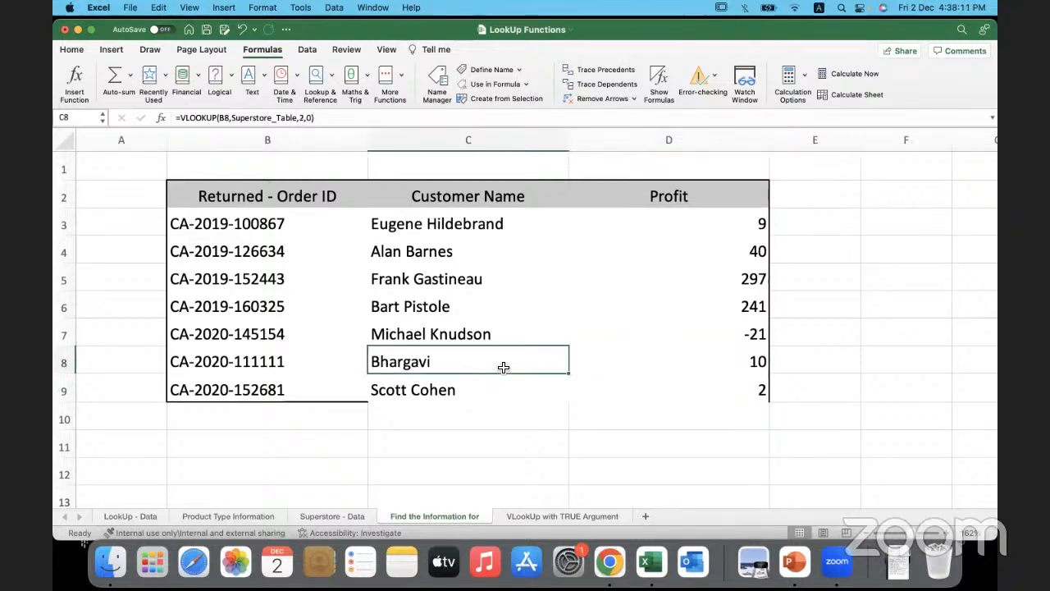
pyautogui.click(605, 366)
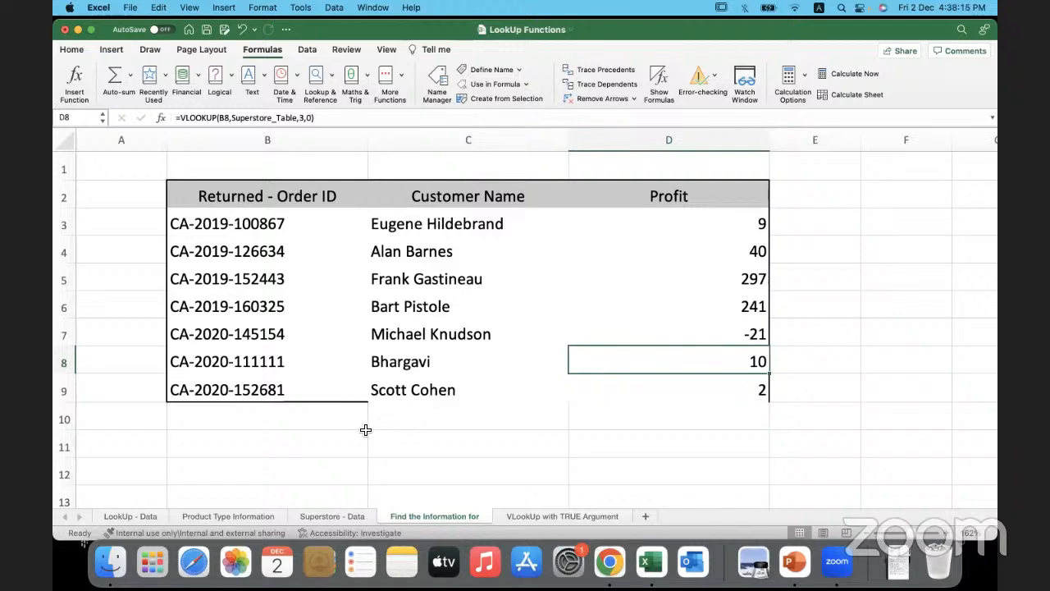
pyautogui.click(341, 369)
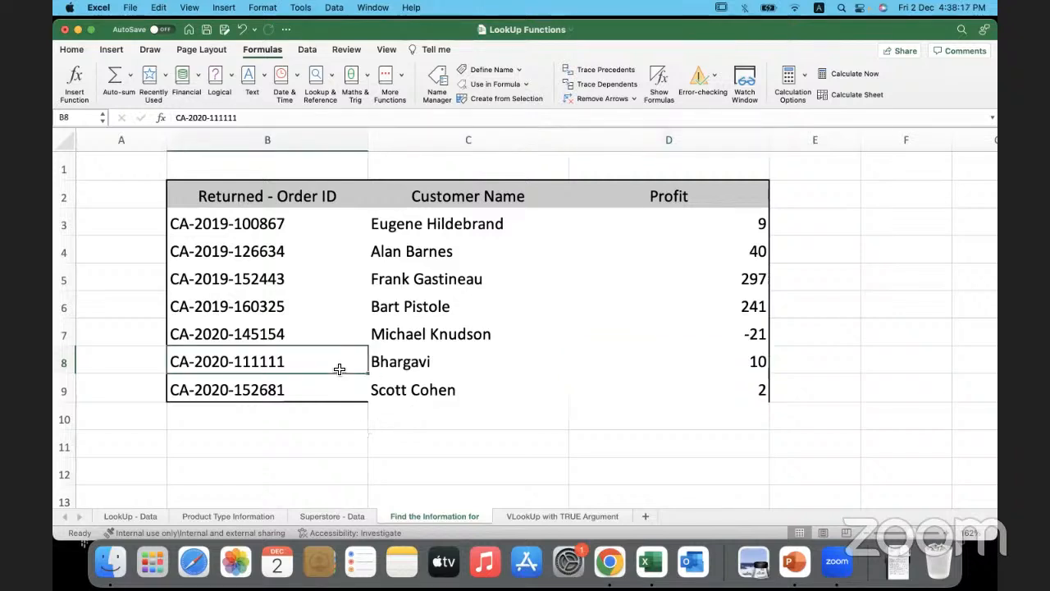
pyautogui.click(433, 365)
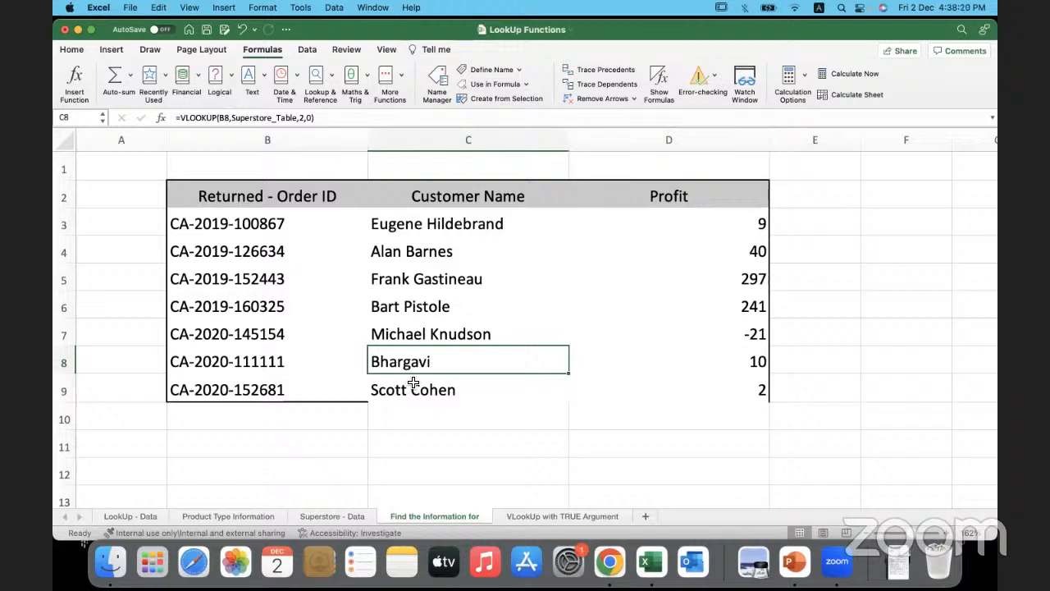
pyautogui.click(361, 437)
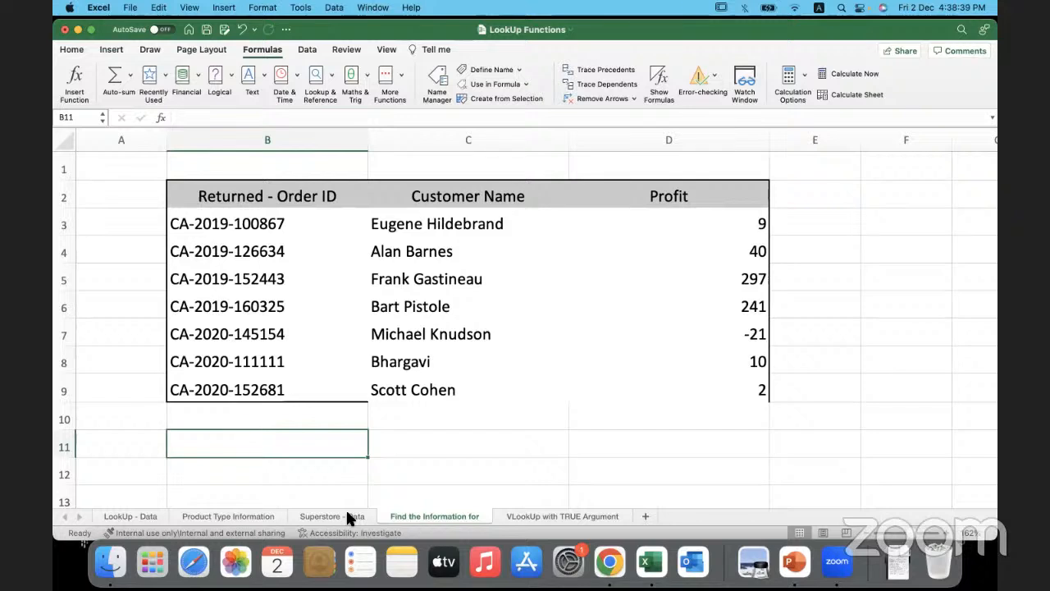
# - Compare the returned-order lookups with the Superstore - Data table, reviewing its added last row and selecting its full data range
pyautogui.click(264, 423)
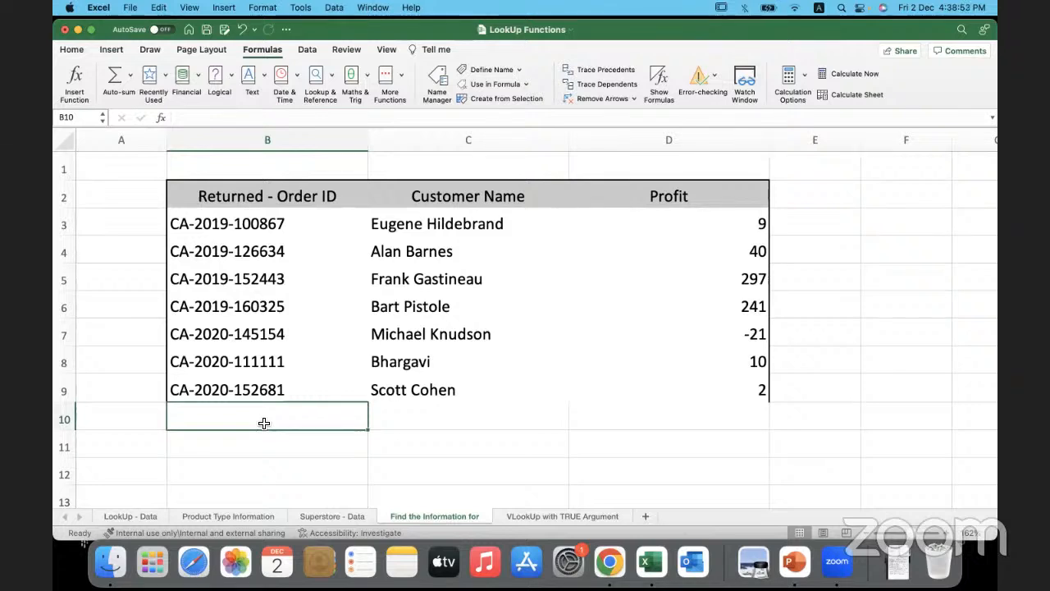
pyautogui.click(228, 447)
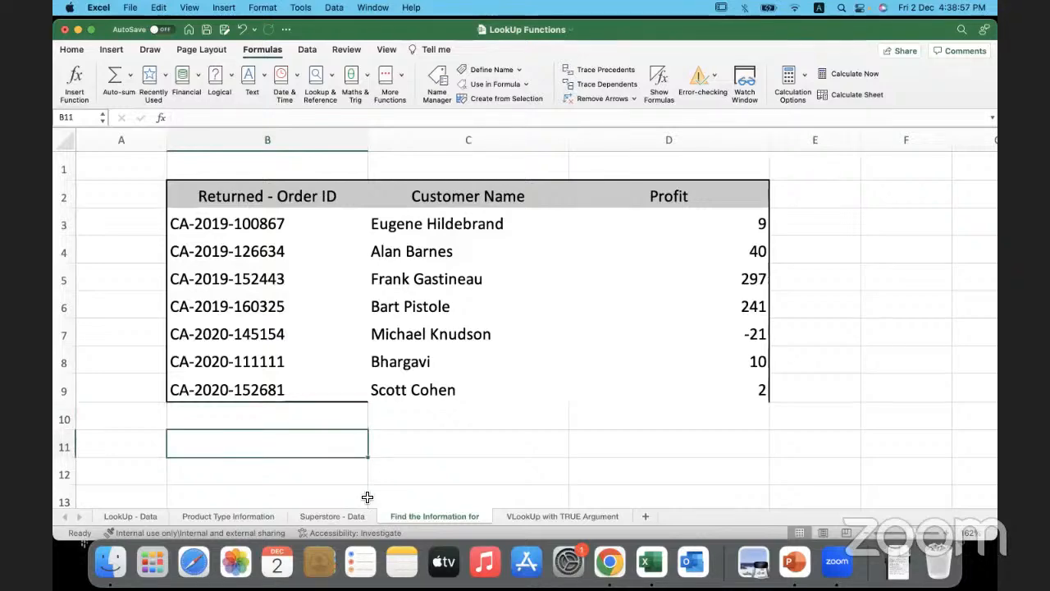
pyautogui.click(346, 511)
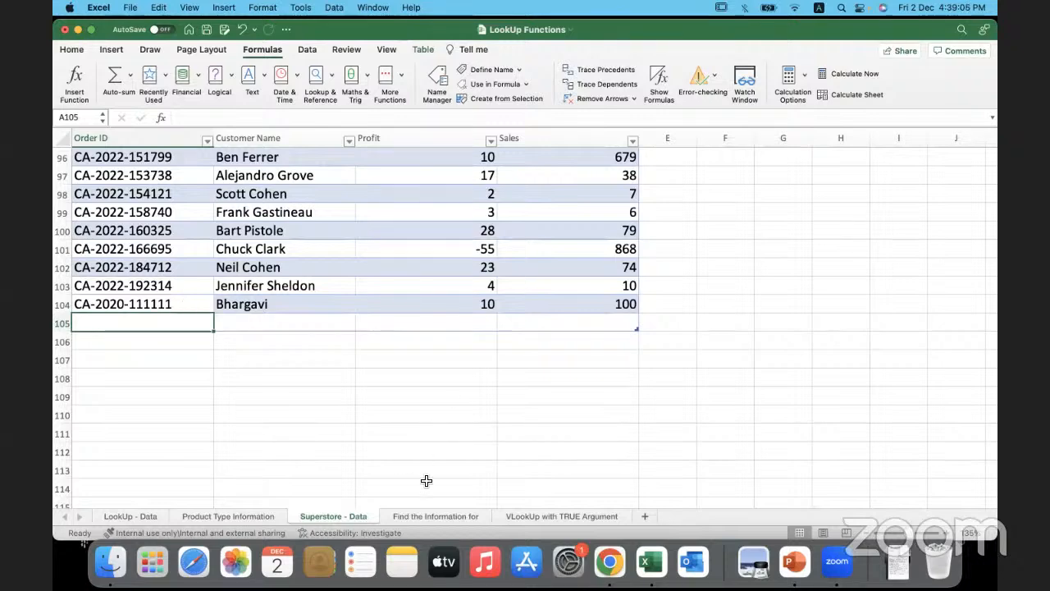
pyautogui.hotkey('ctrl', 'pagedown')
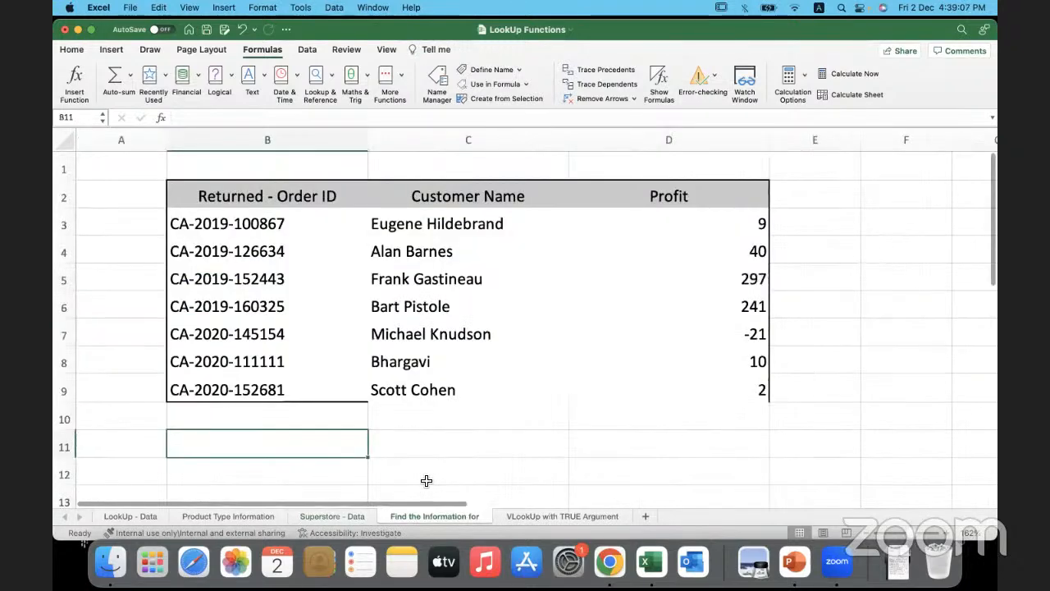
pyautogui.click(362, 517)
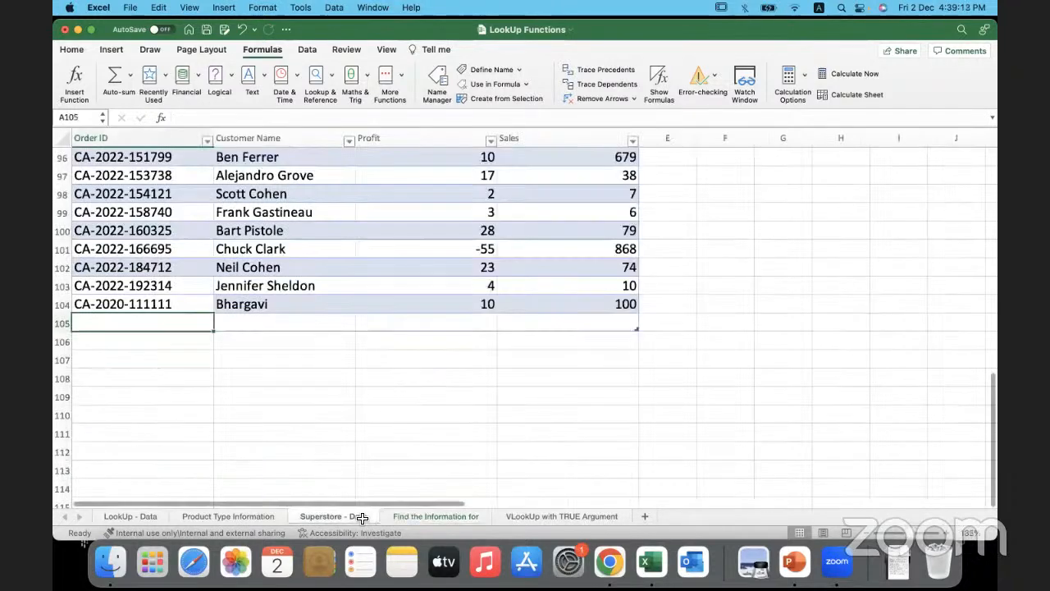
pyautogui.click(389, 434)
pyautogui.scroll(20, 389, 434)
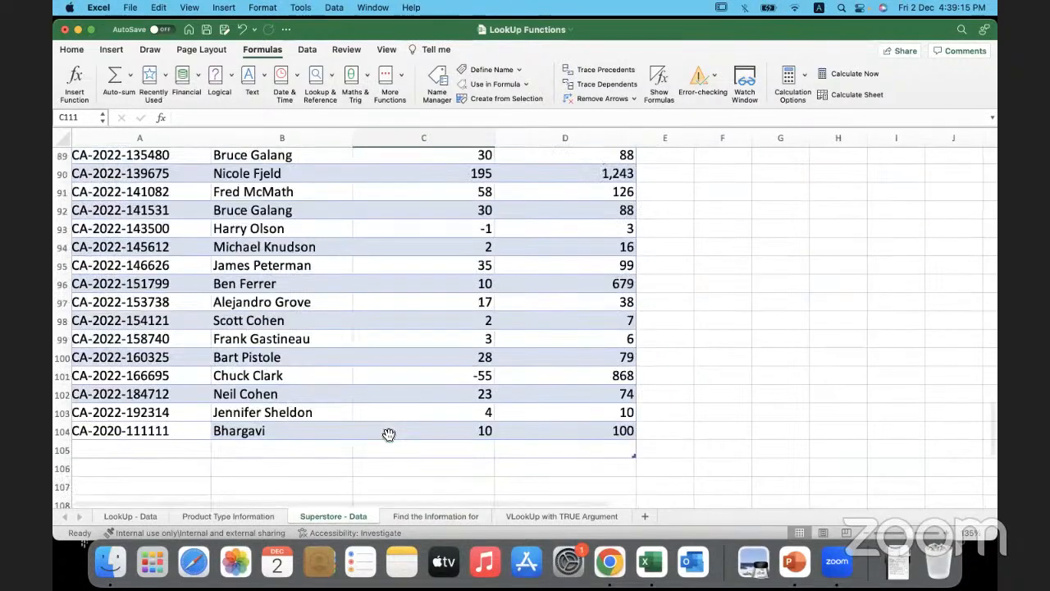
pyautogui.scroll(5, 389, 434)
pyautogui.click(395, 203)
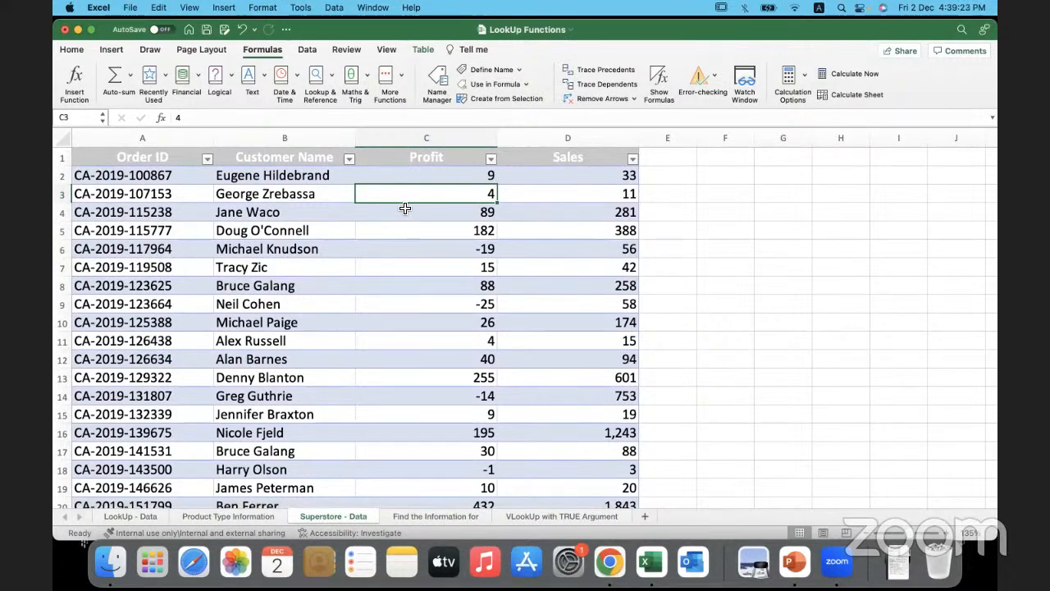
pyautogui.press('super+a')
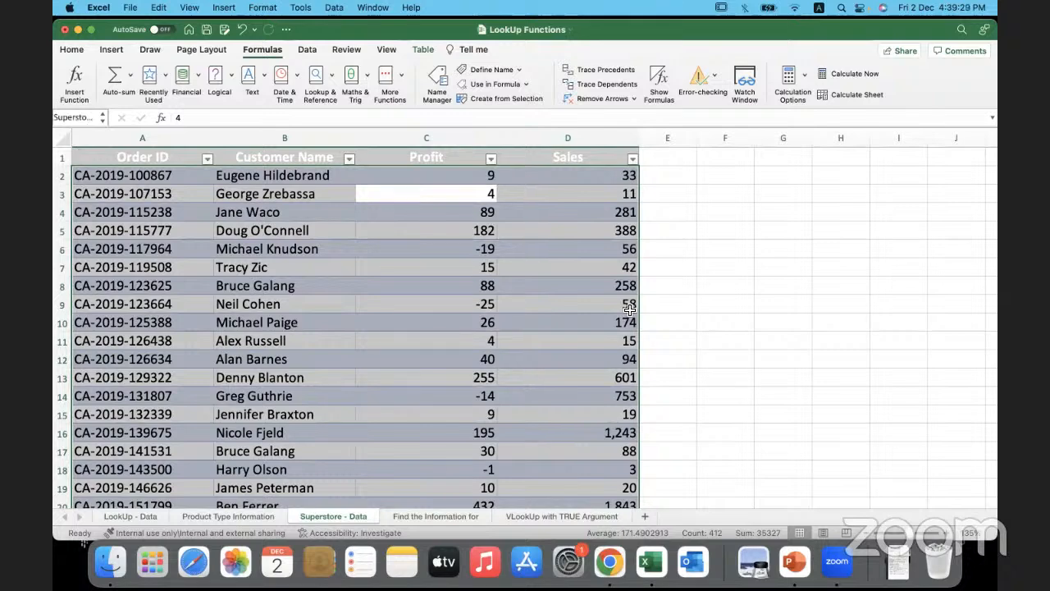
# - Undo the record added in row 104 of Superstore - Data and the Profit lookups filled below D3
pyautogui.click(701, 348)
pyautogui.press('super+z')
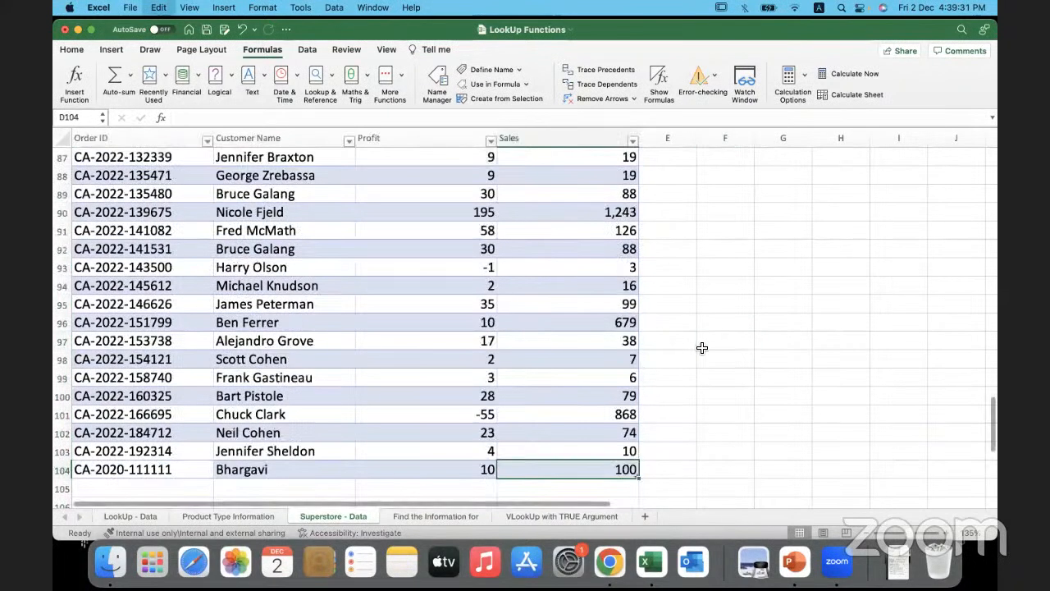
pyautogui.press('super+z')
pyautogui.press('super+z')
pyautogui.press('super+z')
pyautogui.press('super+z')
pyautogui.press('super+z')
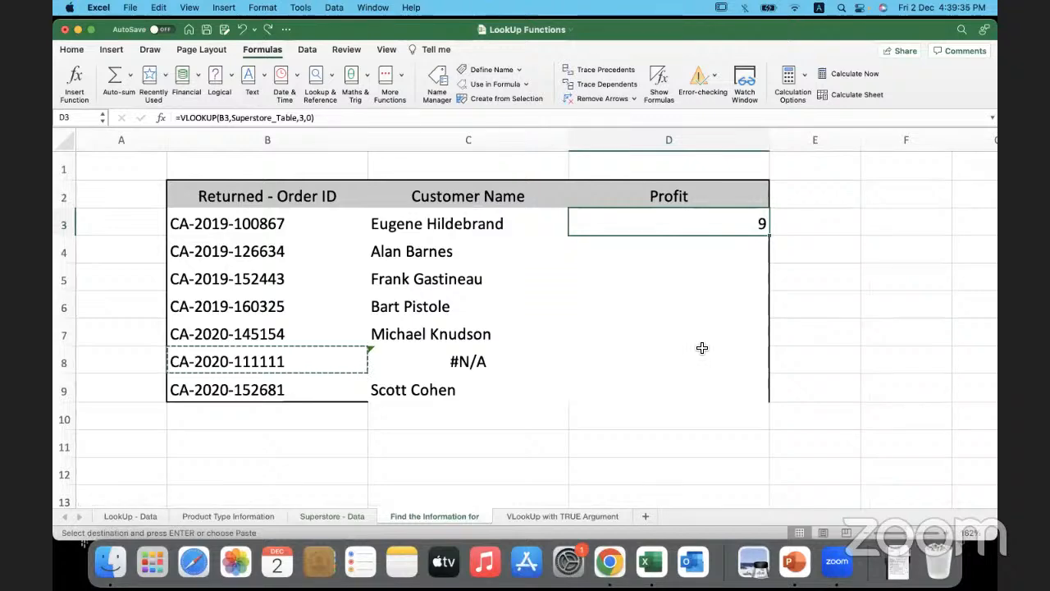
# - Undo the earlier edits until the Superstore - Data table is a plain cell range again
pyautogui.click(147, 309)
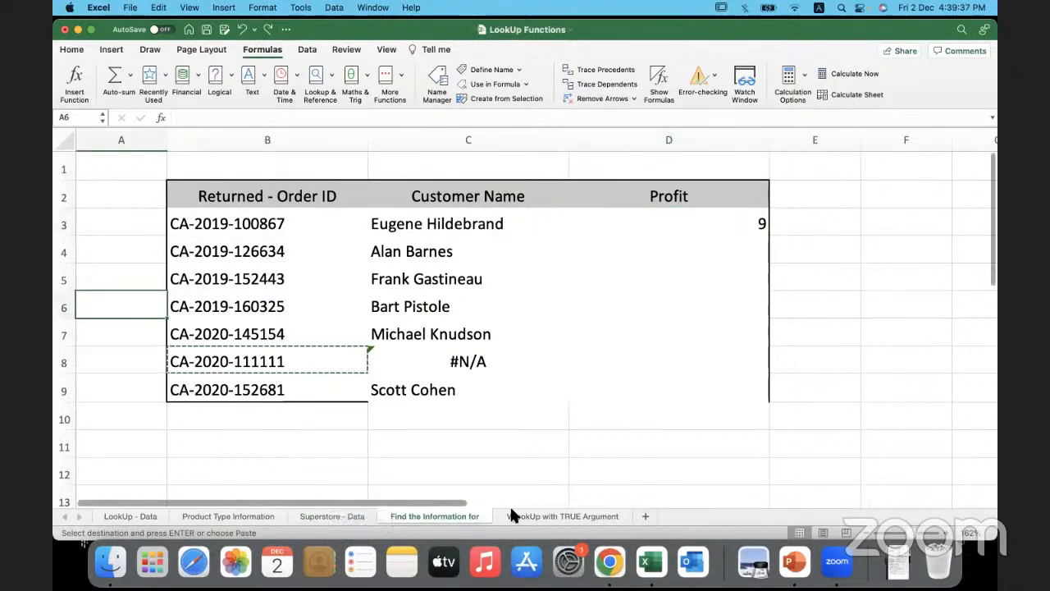
pyautogui.click(334, 516)
pyautogui.scroll(20, 398, 313)
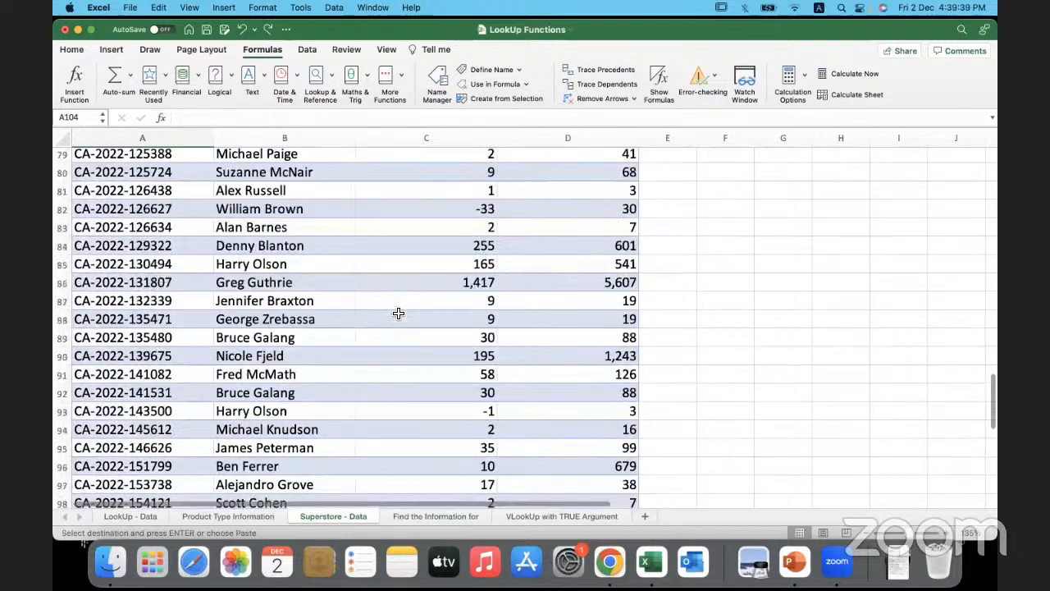
pyautogui.hotkey('ctrl', 'pagedown')
pyautogui.press('super+z')
pyautogui.press('super+z')
pyautogui.press('super+z')
pyautogui.press('super+z')
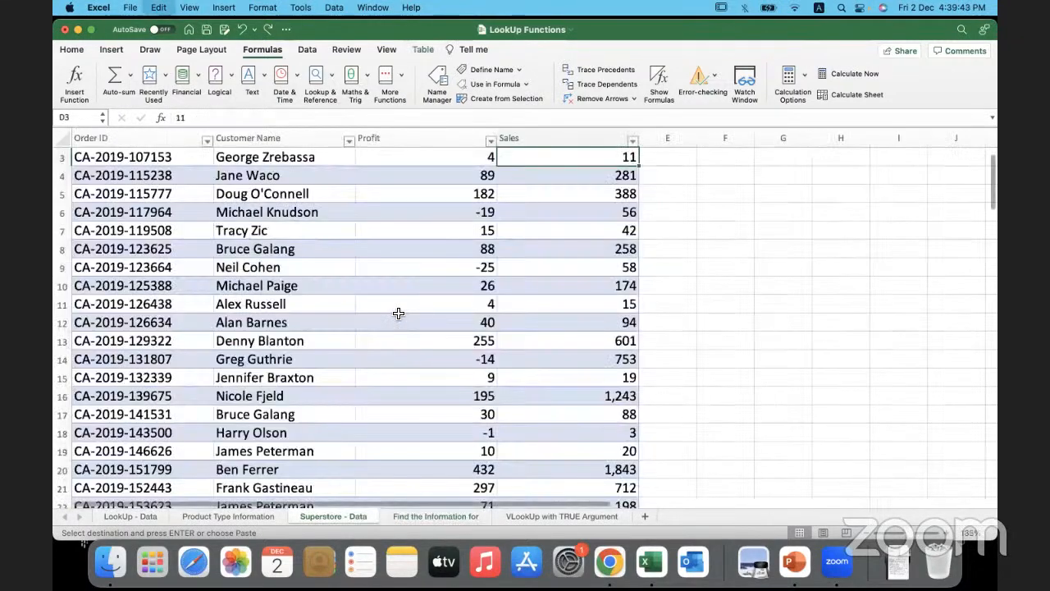
pyautogui.press('super+z')
# - Examine entire columns A to D of Superstore - Data as a possible lookup range
pyautogui.click(276, 279)
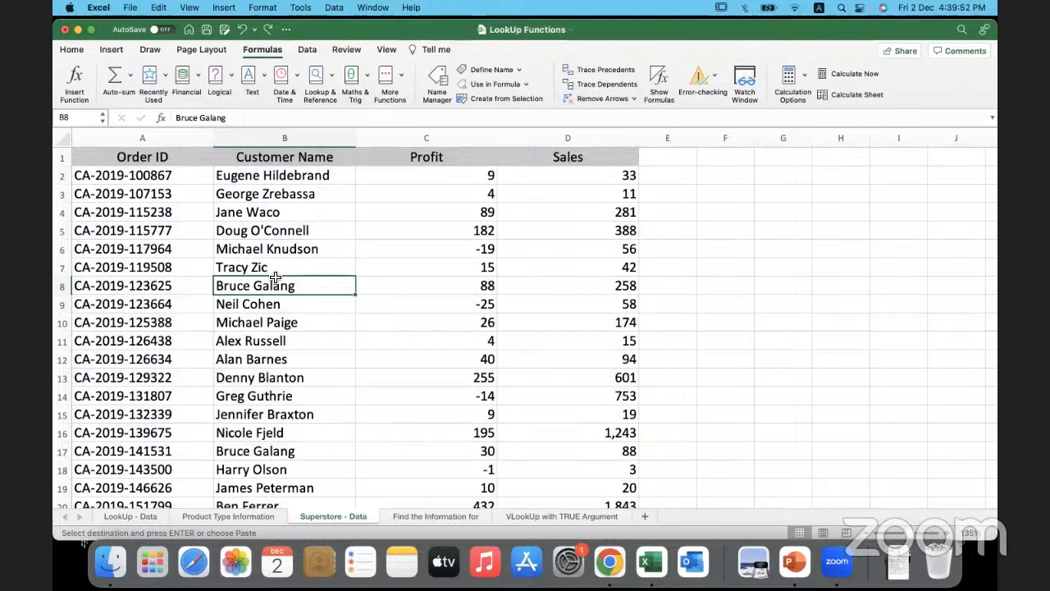
pyautogui.click(263, 175)
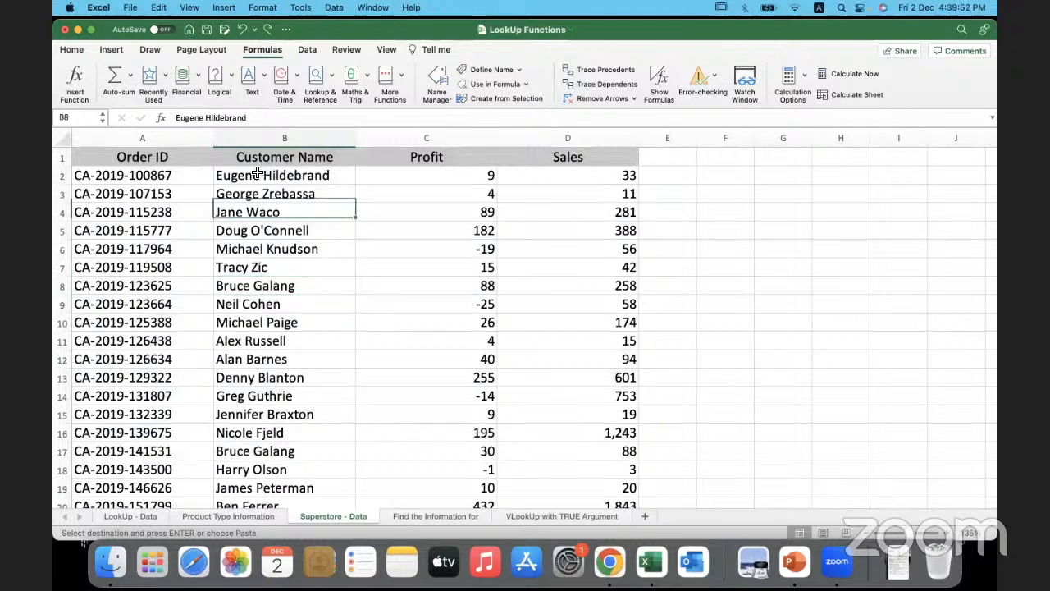
pyautogui.click(169, 141)
pyautogui.click(316, 213)
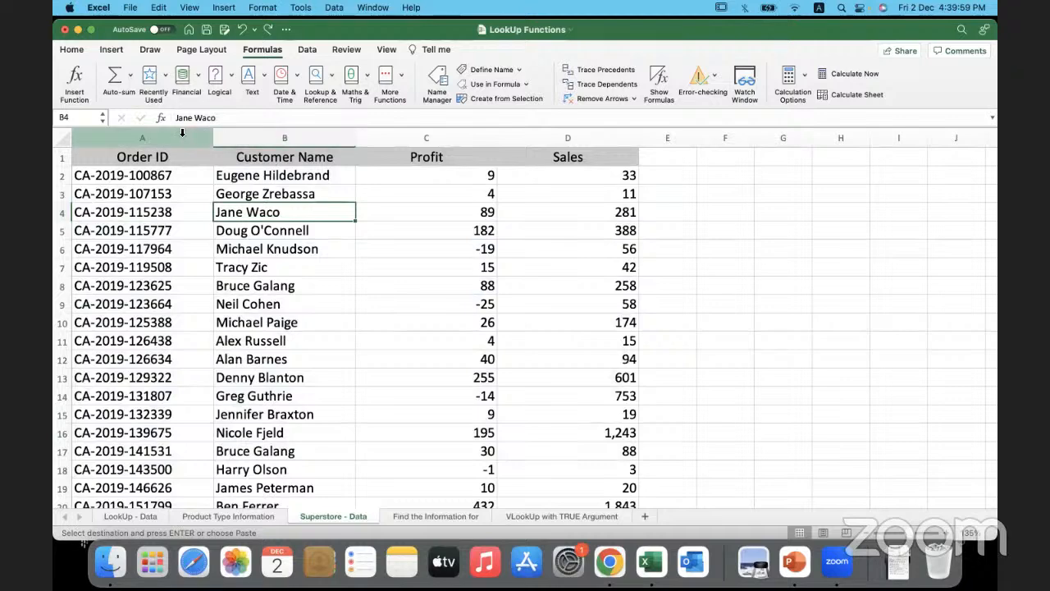
pyautogui.moveTo(177, 136); pyautogui.dragTo(546, 132)
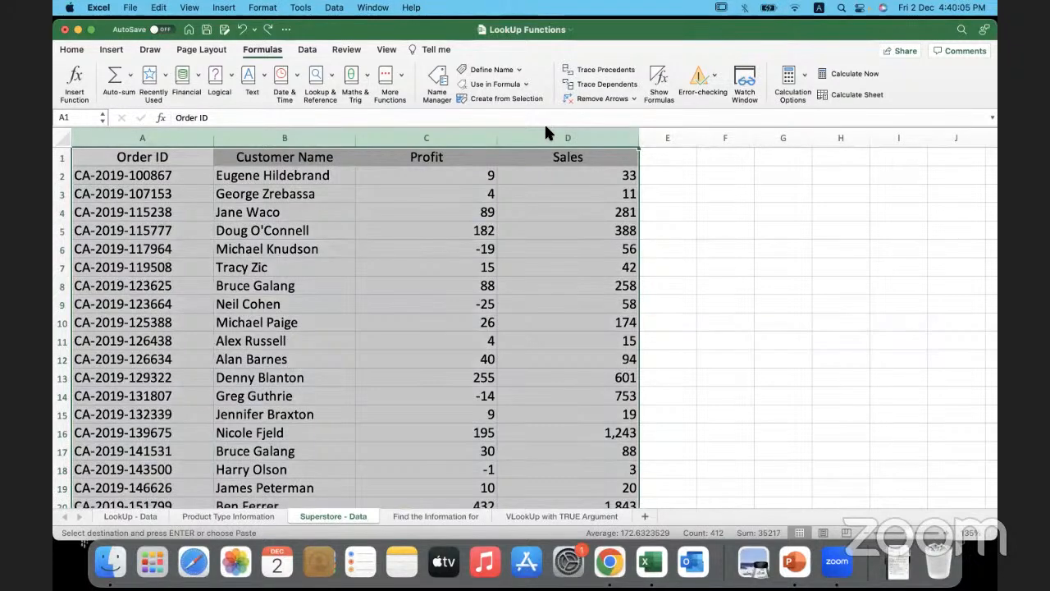
pyautogui.click(426, 230)
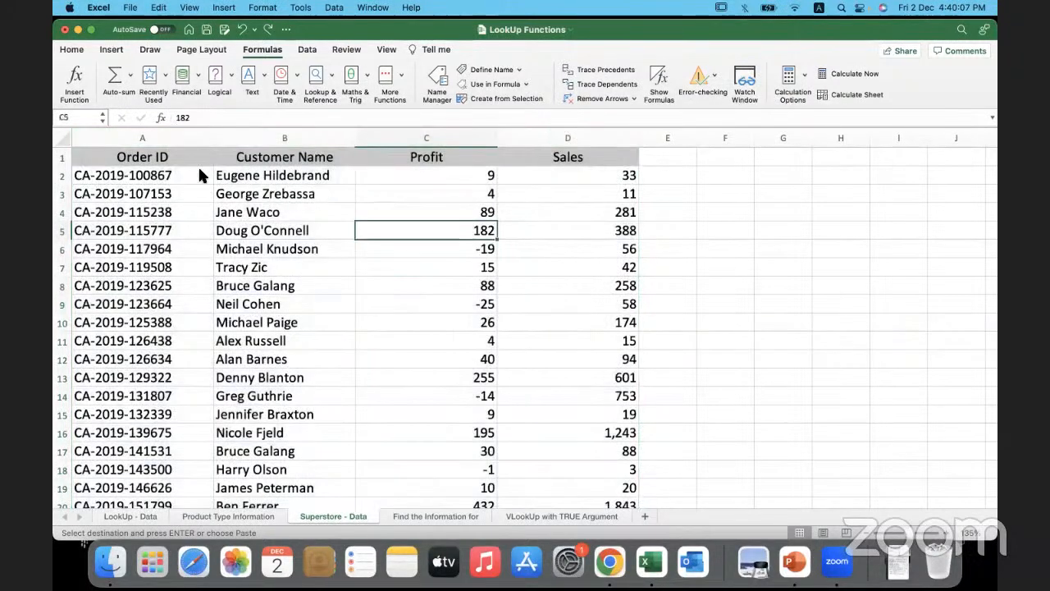
# - Examine the extent of the named data range A2:D103 and the empty row 104 directly below it
pyautogui.click(199, 173)
pyautogui.press('super+shift+Right')
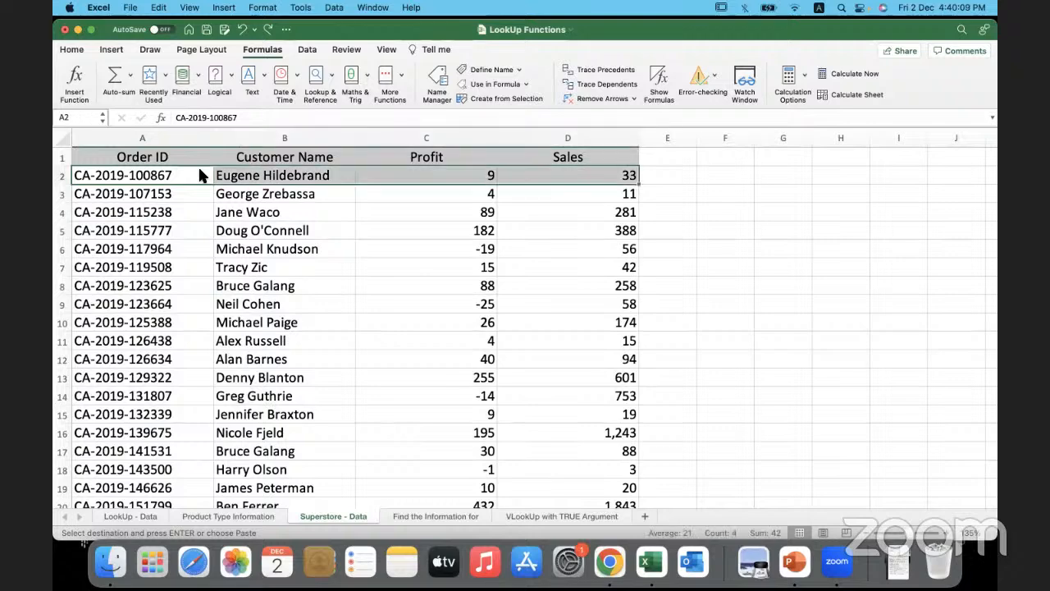
pyautogui.press('super+shift+Down')
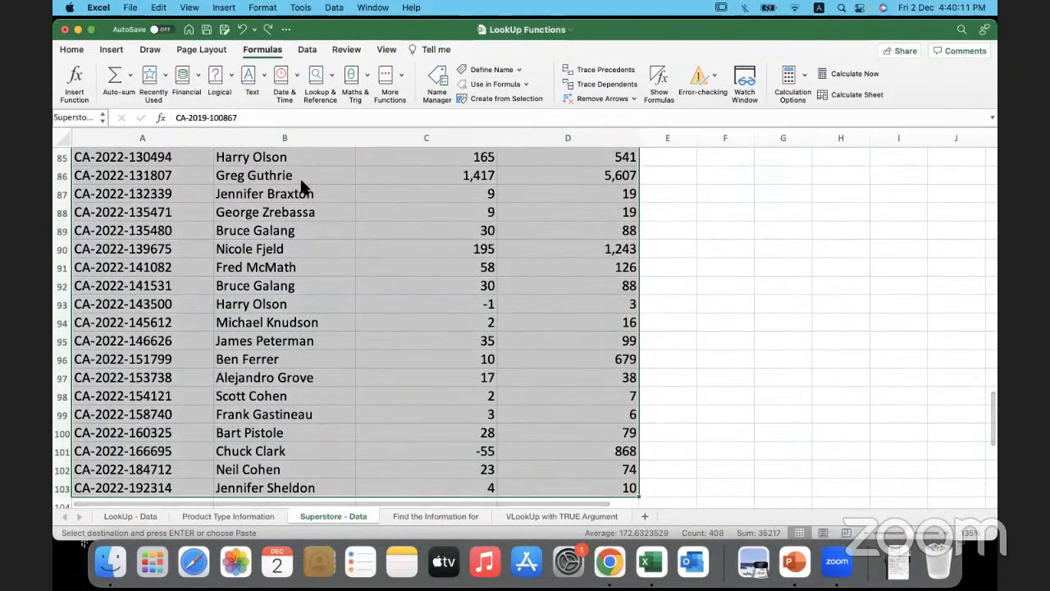
pyautogui.scroll(-3, 335, 340)
pyautogui.scroll(-3, 337, 335)
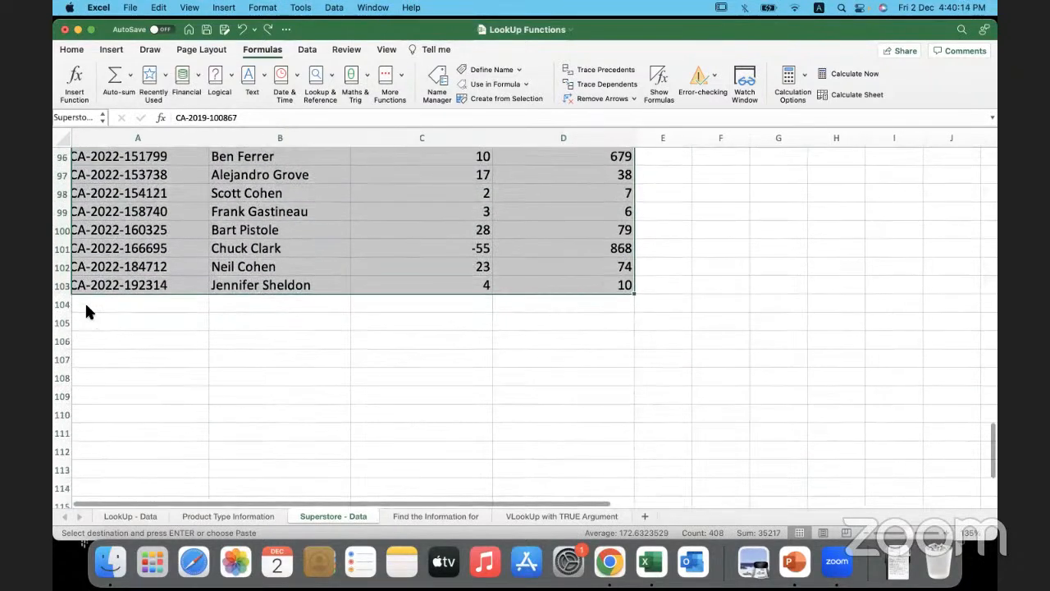
pyautogui.moveTo(86, 305); pyautogui.dragTo(276, 303)
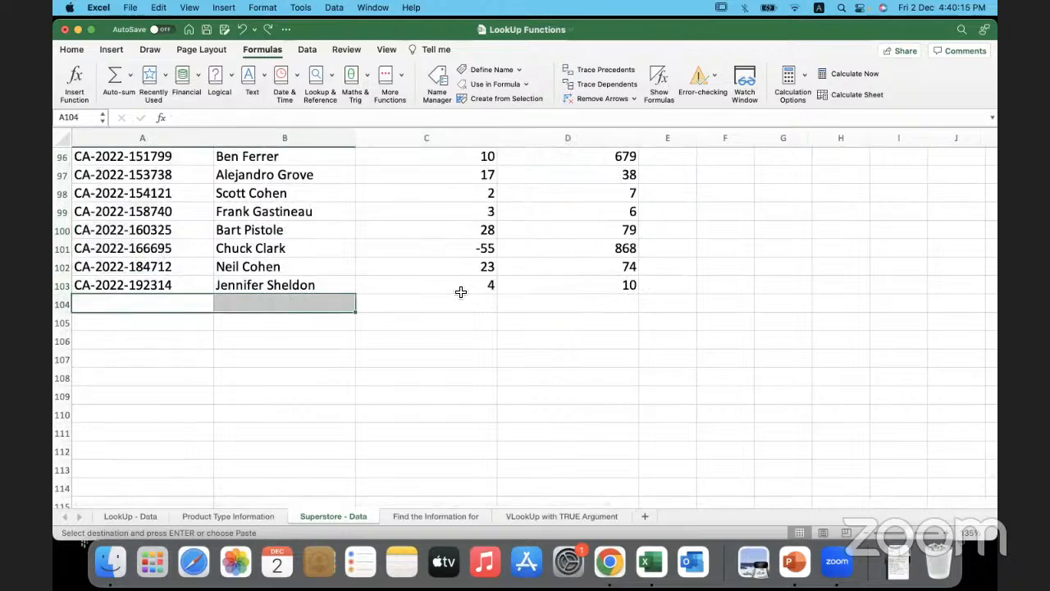
pyautogui.moveTo(570, 287); pyautogui.dragTo(100, 192)
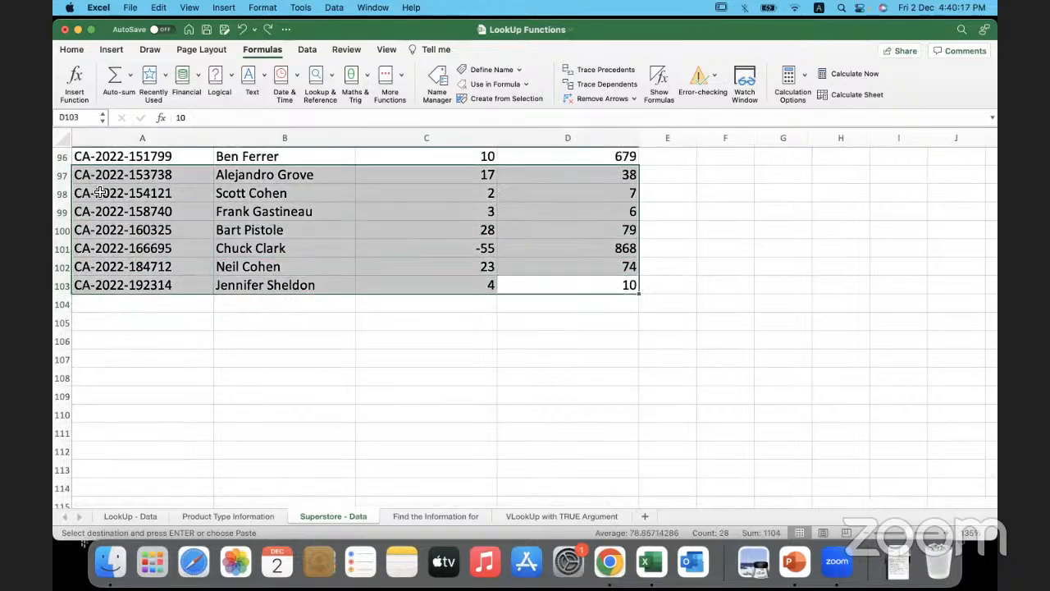
pyautogui.click(122, 305)
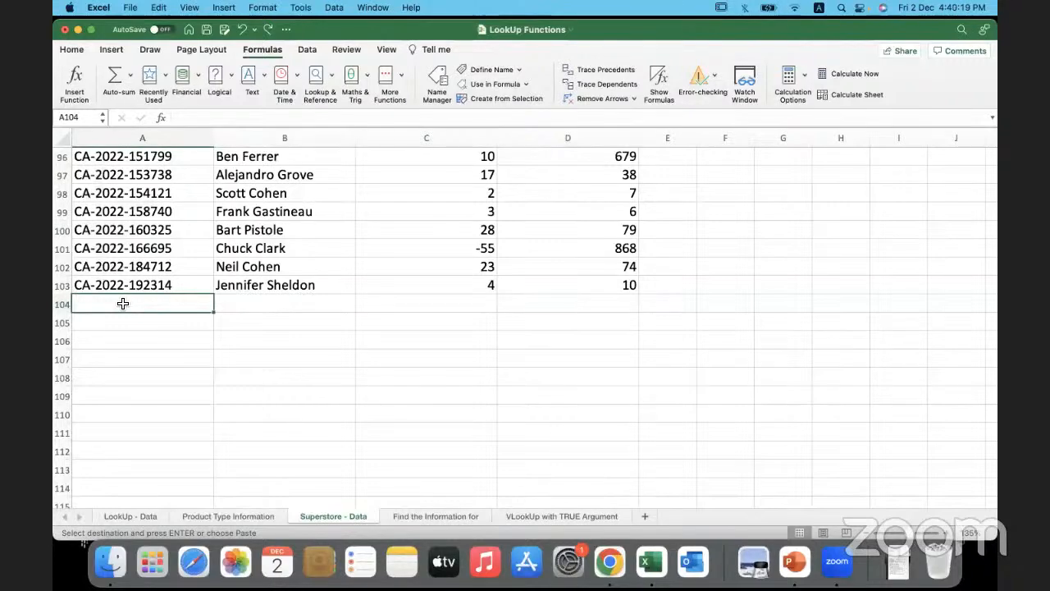
# - Delete the defined name Superstore_Data from the workbook and close the Name Manager
pyautogui.scroll(20, 245, 291)
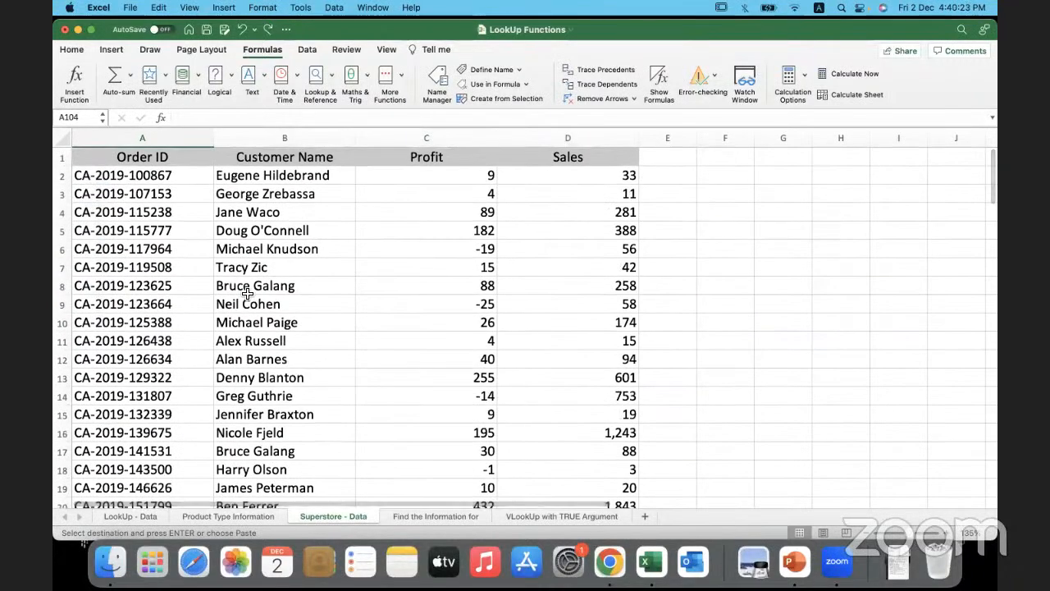
pyautogui.click(436, 84)
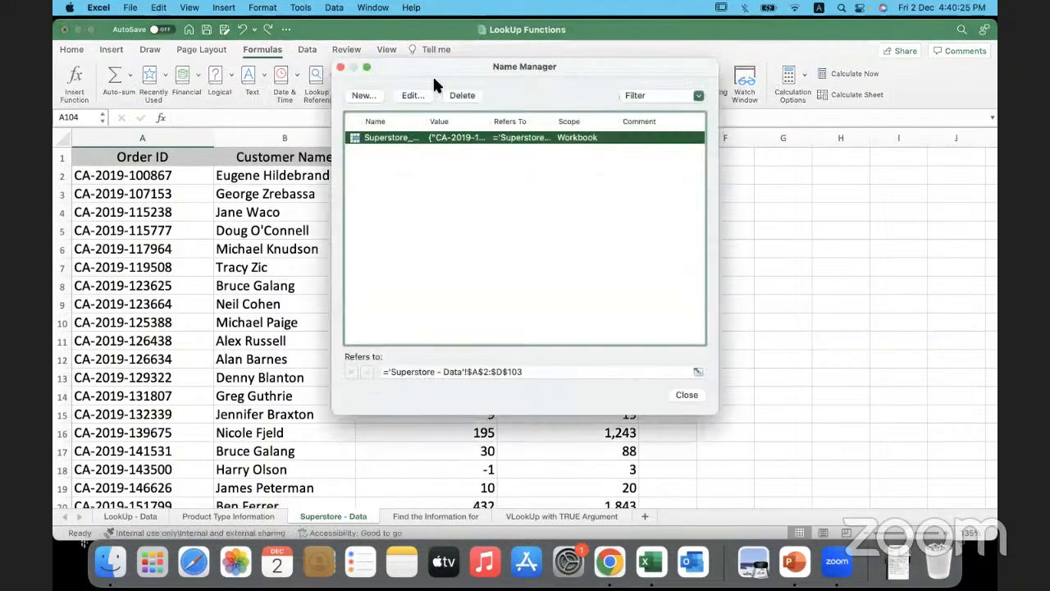
pyautogui.click(462, 94)
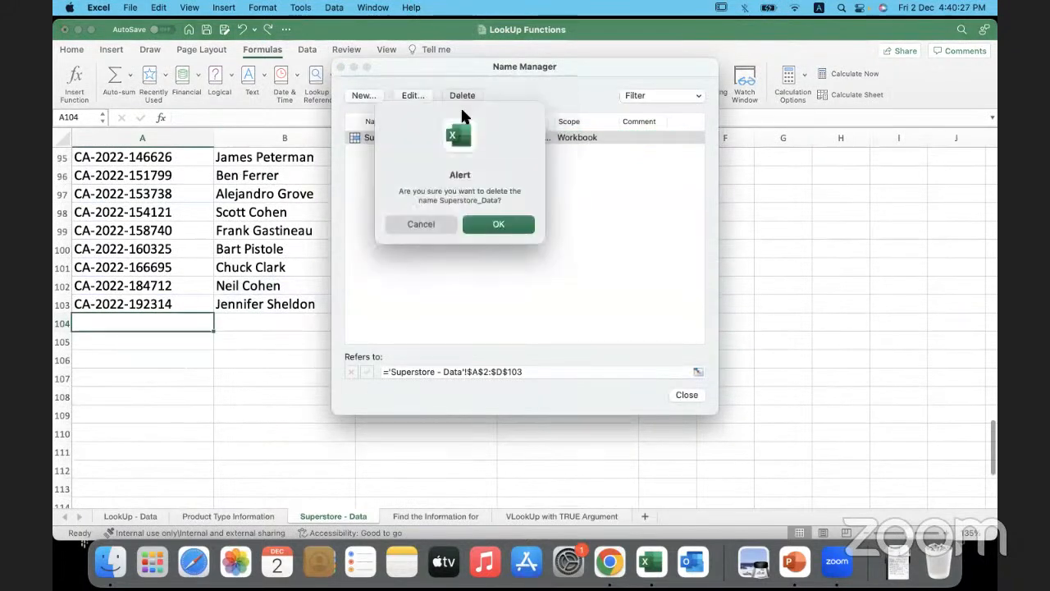
pyautogui.press('Return')
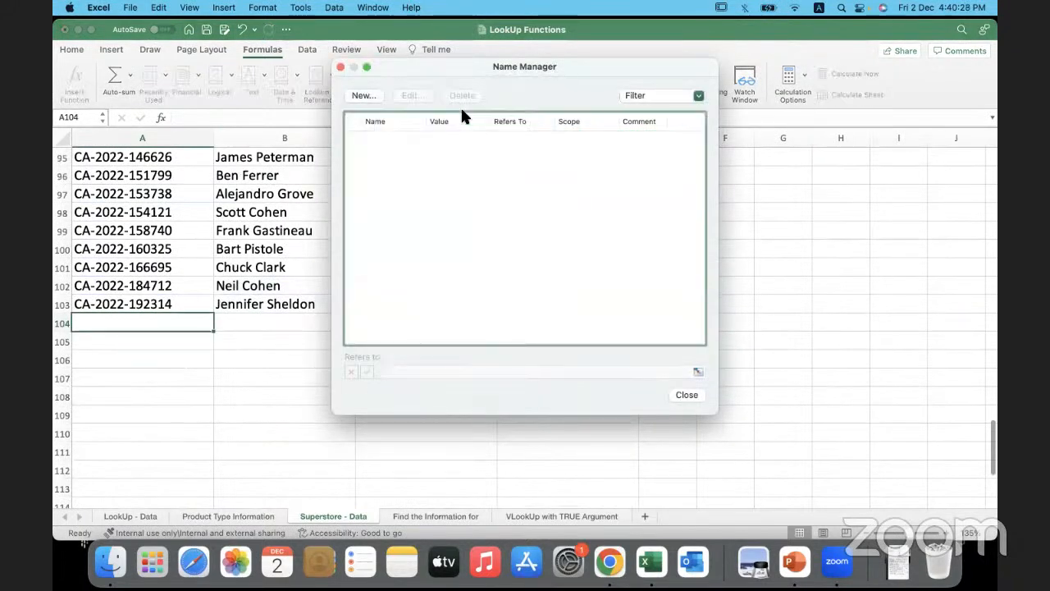
pyautogui.click(681, 391)
# - Select entire columns A to D of the Superstore - Data sheet and name them Superstore_Range
pyautogui.scroll(20, 399, 173)
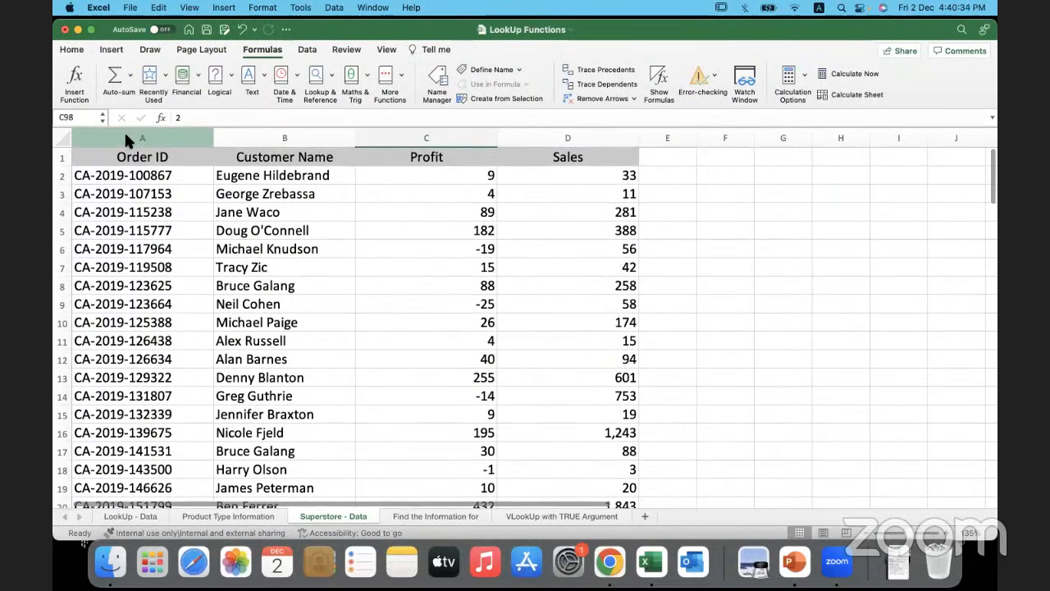
pyautogui.click(127, 138)
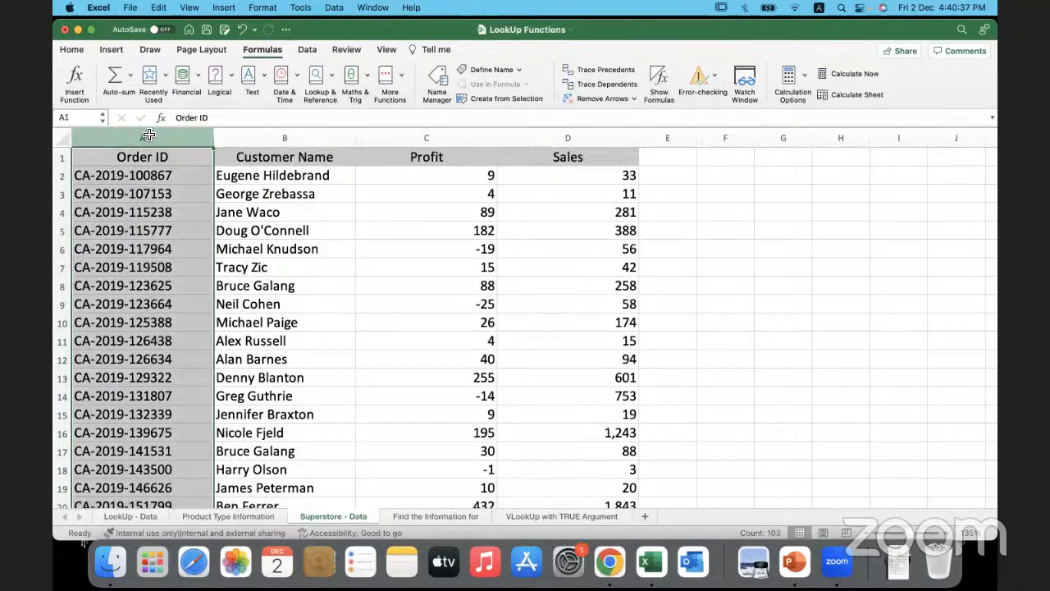
pyautogui.moveTo(149, 135); pyautogui.dragTo(503, 128)
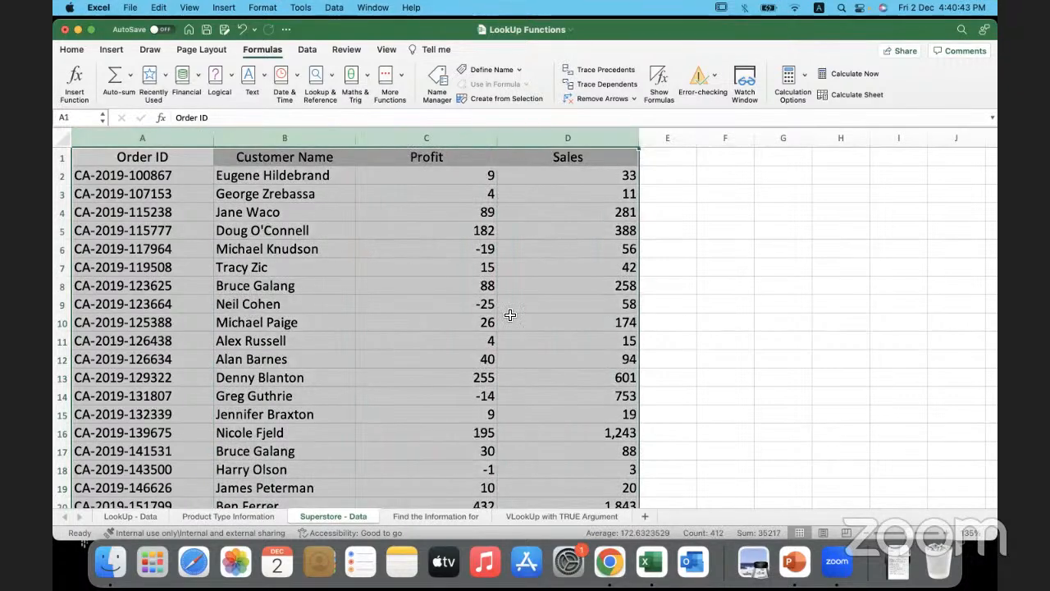
pyautogui.scroll(-20, 510, 315)
pyautogui.scroll(20, 510, 315)
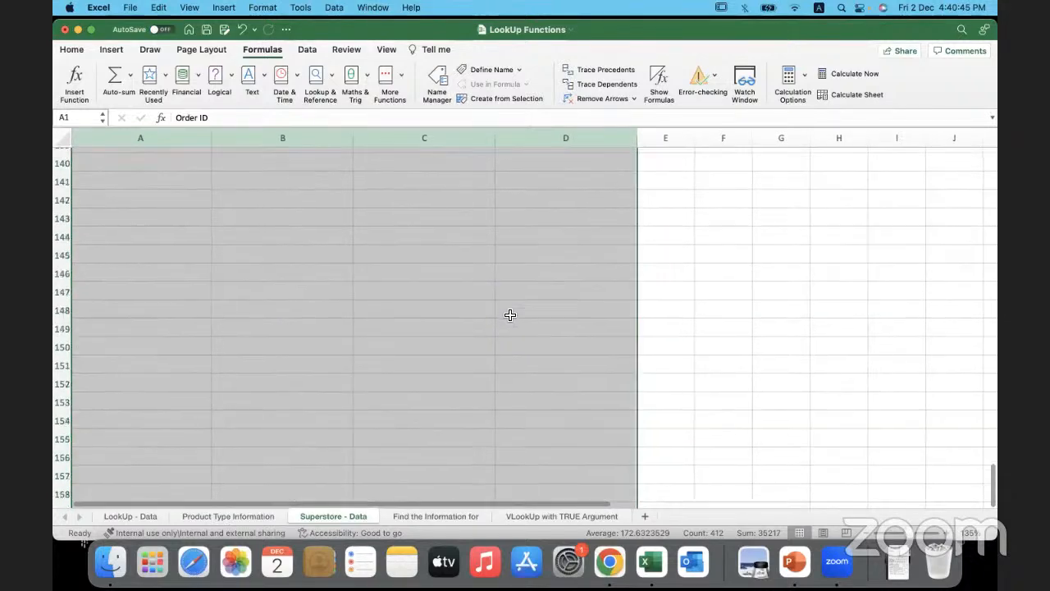
pyautogui.scroll(1, 509, 315)
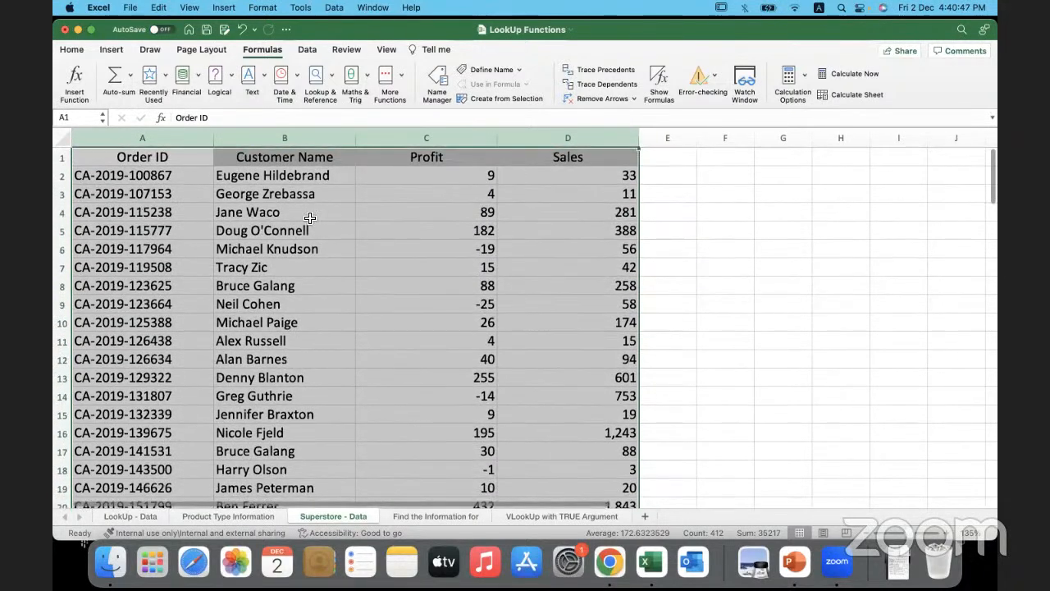
pyautogui.click(56, 117)
pyautogui.write('Superstore_Range')
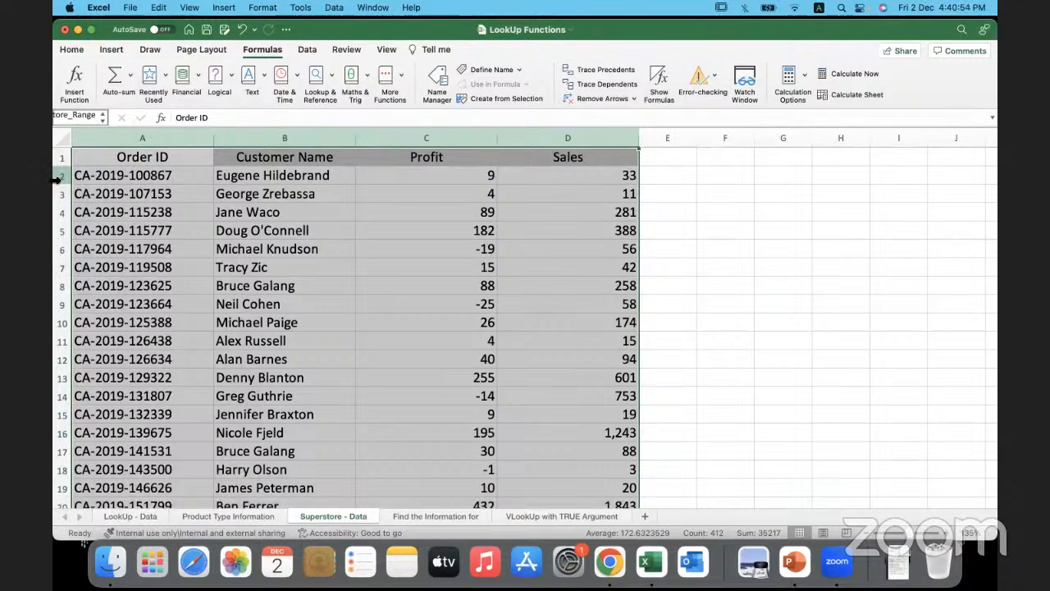
pyautogui.press('Return')
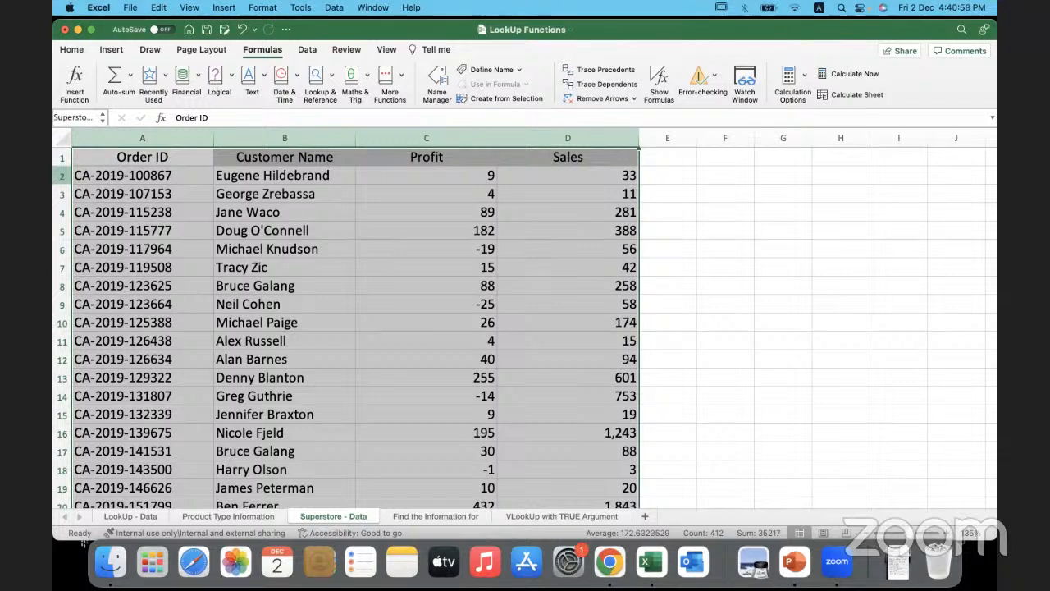
# - Clear the existing Customer Name and Profit lookup formulas in C3:D9 of the Find the Information for sheet
pyautogui.click(423, 515)
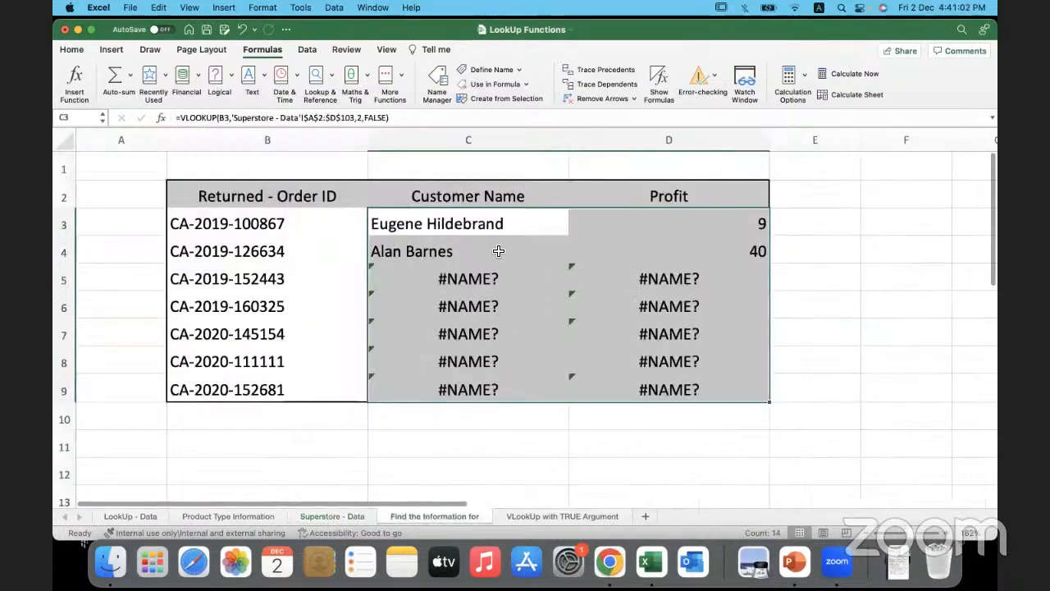
pyautogui.moveTo(463, 279); pyautogui.dragTo(665, 403)
pyautogui.press('Delete')
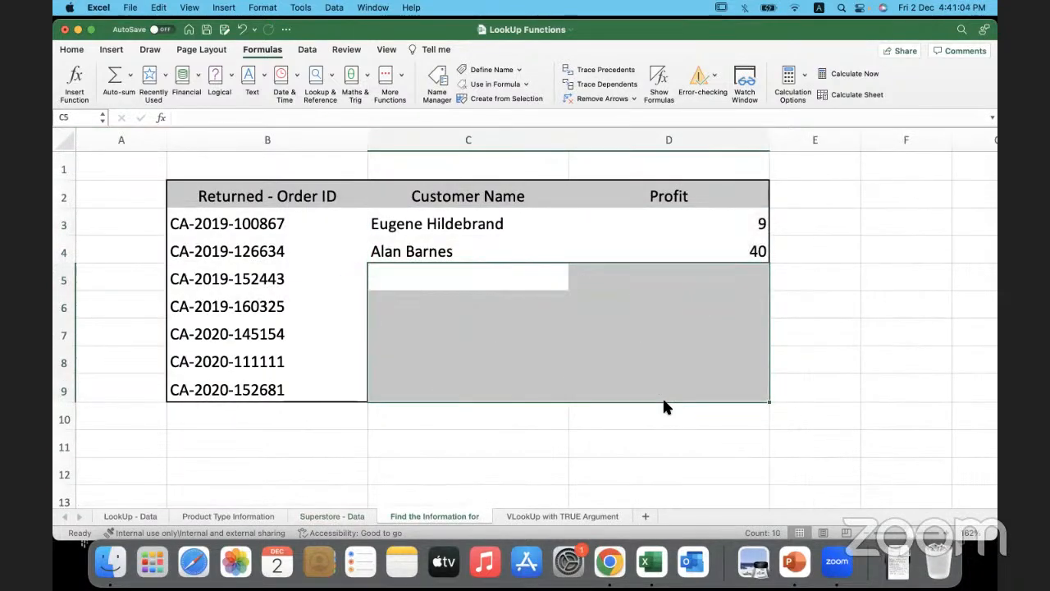
pyautogui.click(505, 230)
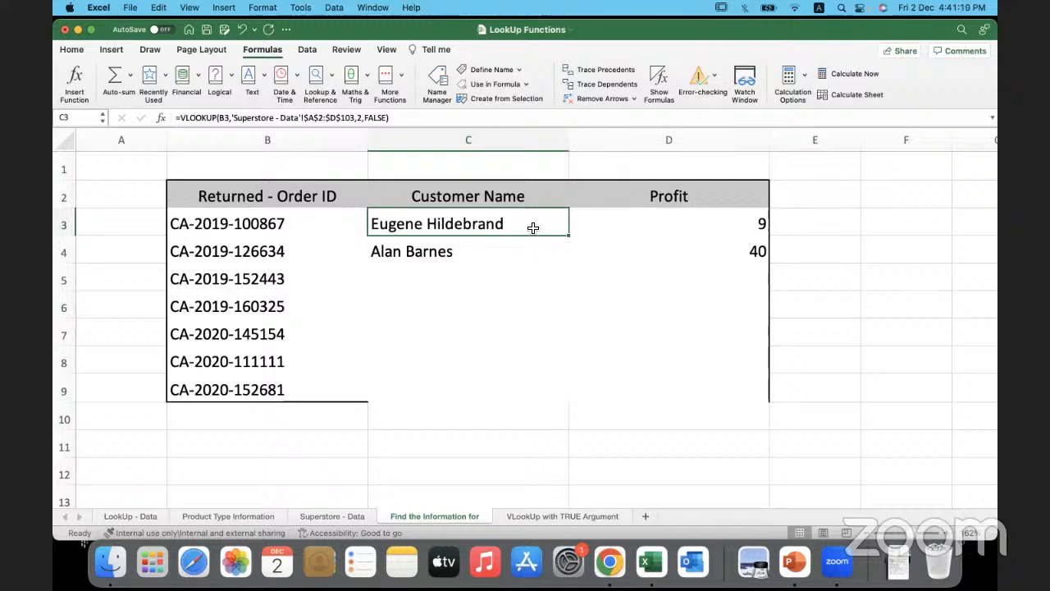
pyautogui.click(535, 251)
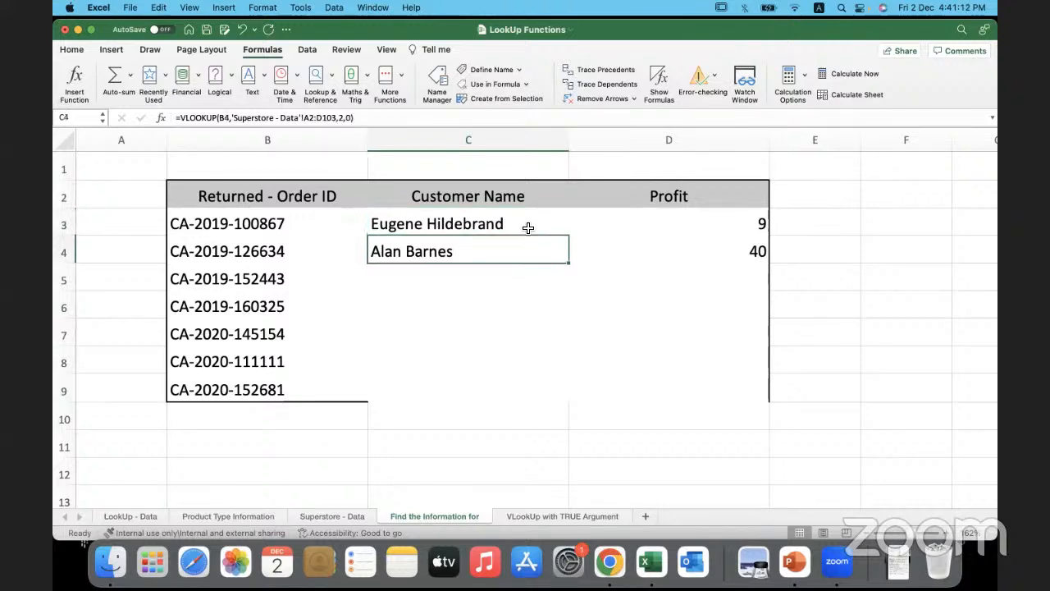
pyautogui.click(528, 227)
pyautogui.keyDown('shift'); pyautogui.click(622, 274); pyautogui.keyUp('shift')
pyautogui.press('Delete')
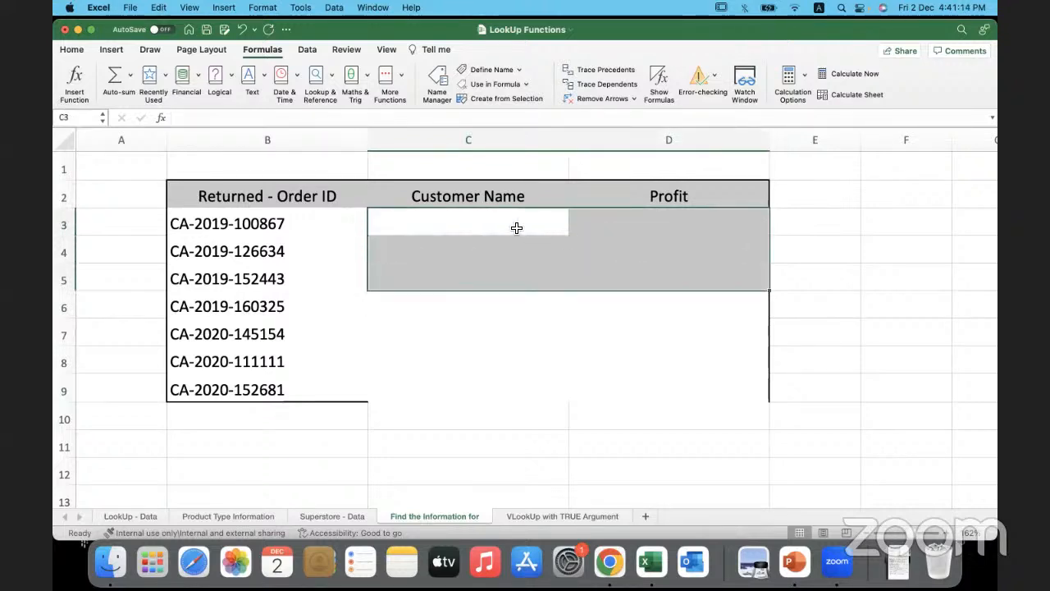
# - Begin a VLOOKUP formula in C3 with the order ID in B3 as its lookup value
pyautogui.click(516, 225)
pyautogui.write('=')
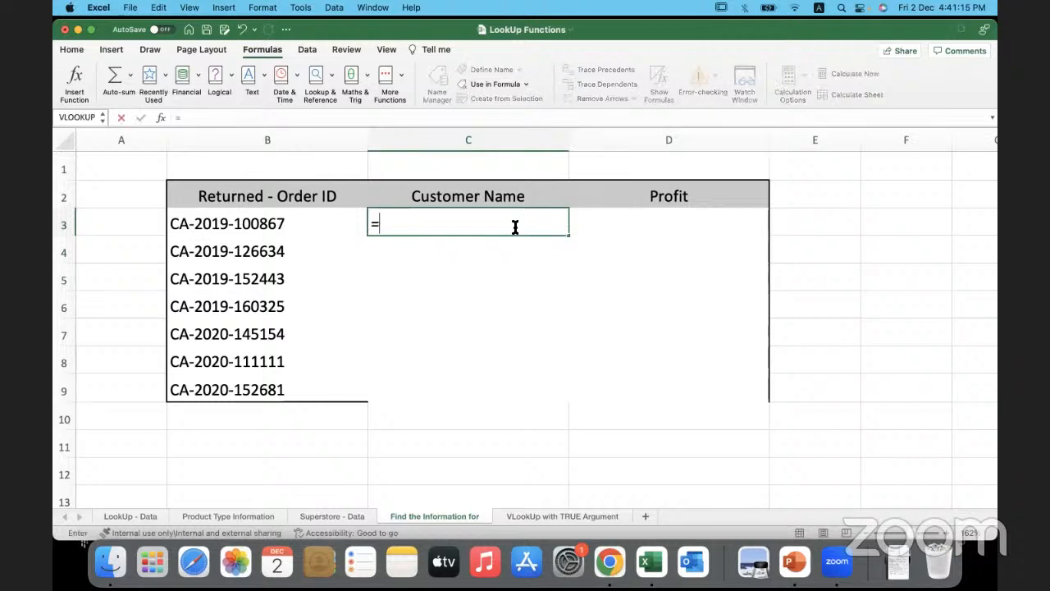
pyautogui.write('vlook')
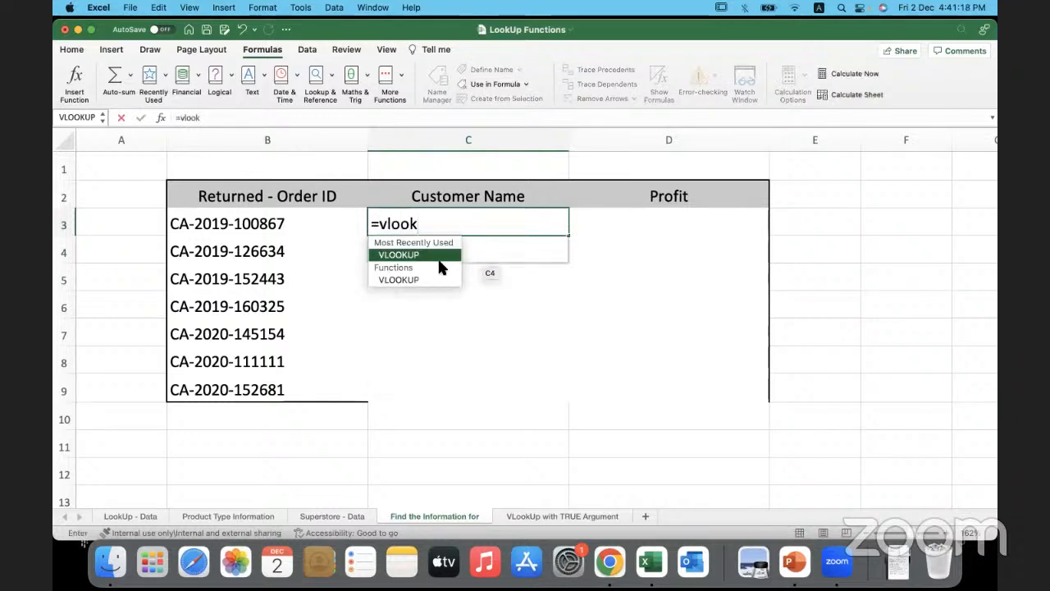
pyautogui.press('Tab')
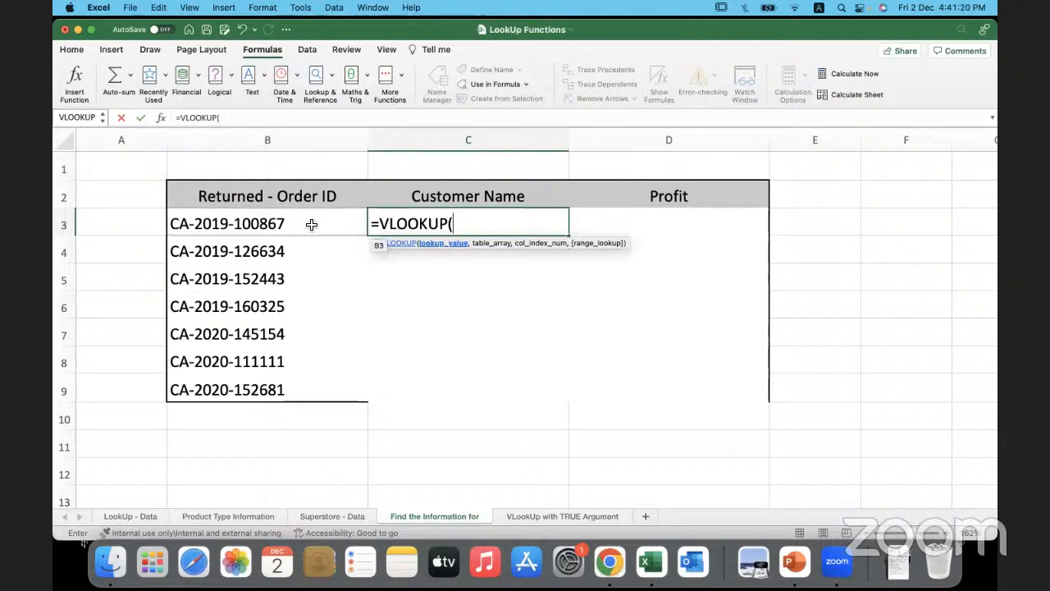
pyautogui.click(312, 224)
pyautogui.write(',')
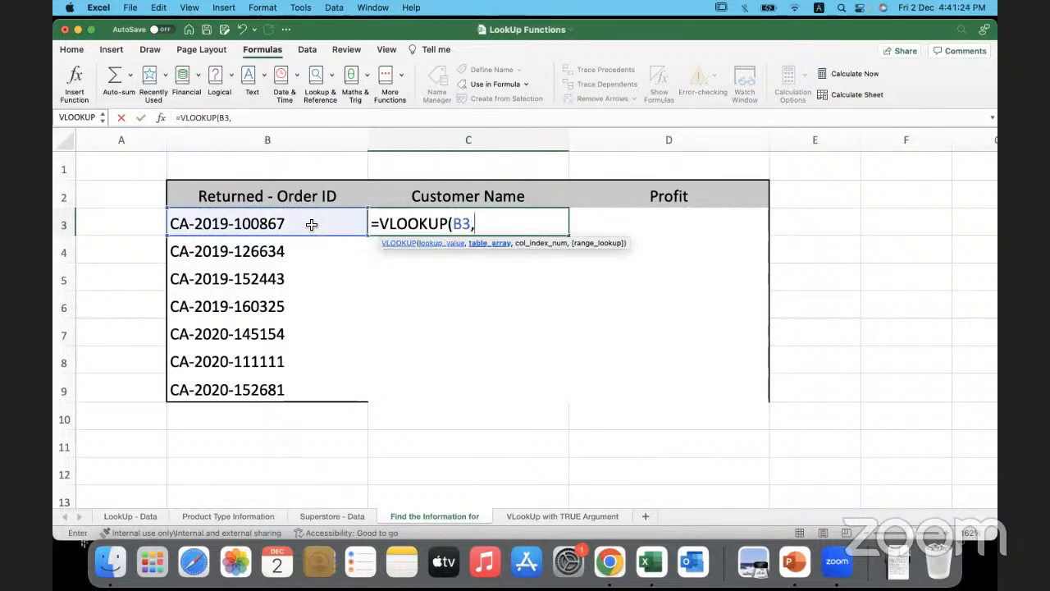
# - Complete the C3 VLOOKUP with Superstore_Range as table array, column 2 and match type 0, and fill it down to C9
pyautogui.press('F3')
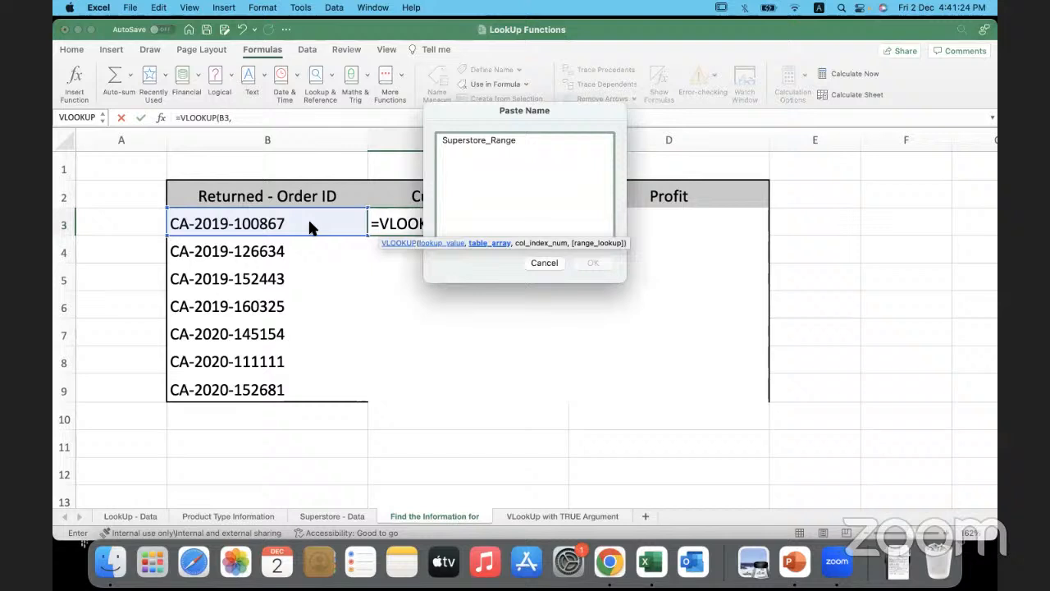
pyautogui.click(451, 141)
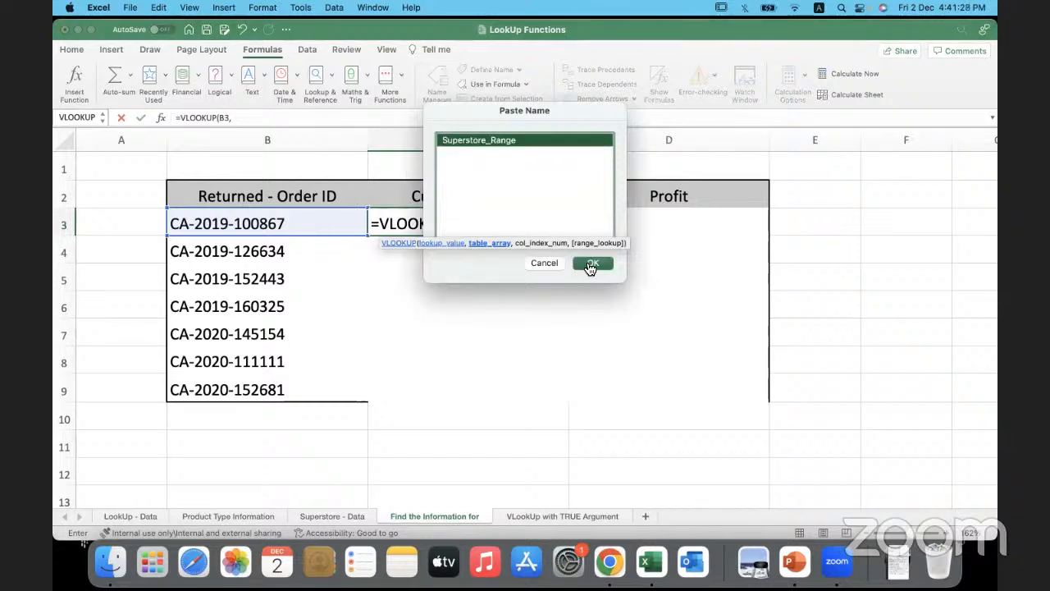
pyautogui.click(587, 265)
pyautogui.write(',')
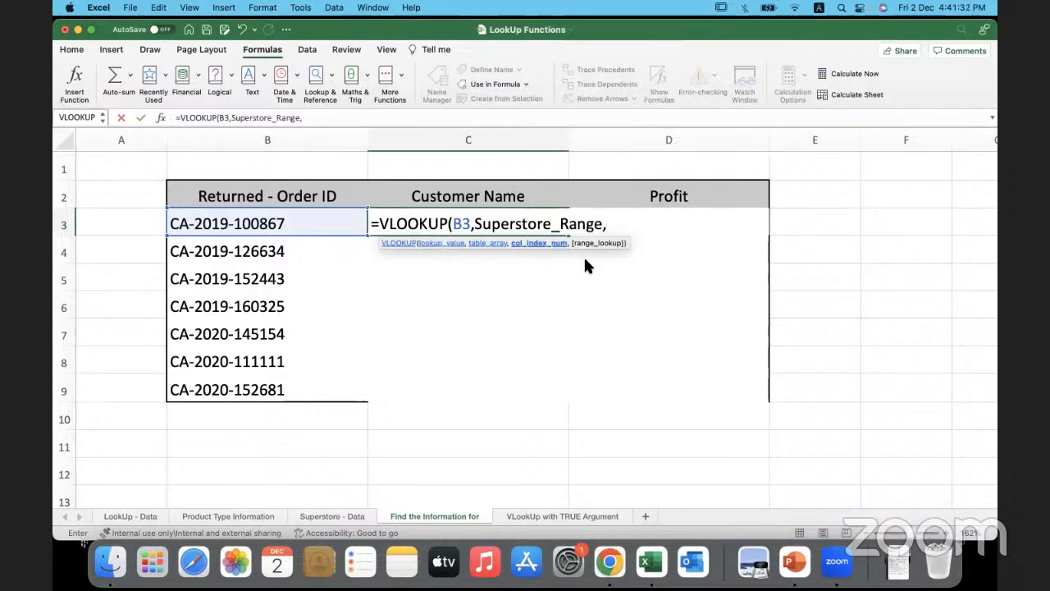
pyautogui.write('2,0)')
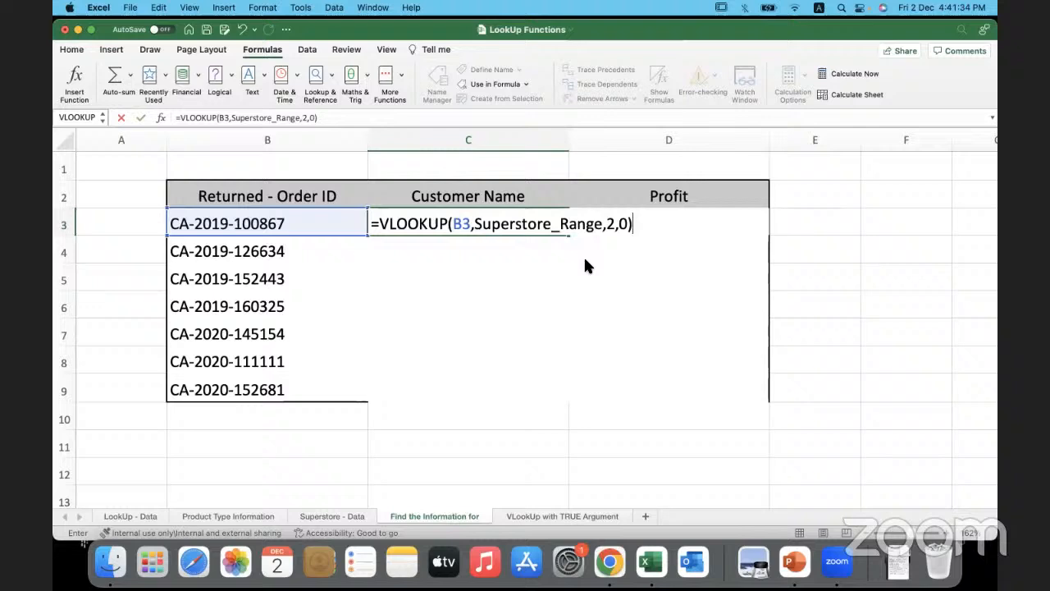
pyautogui.press('Return')
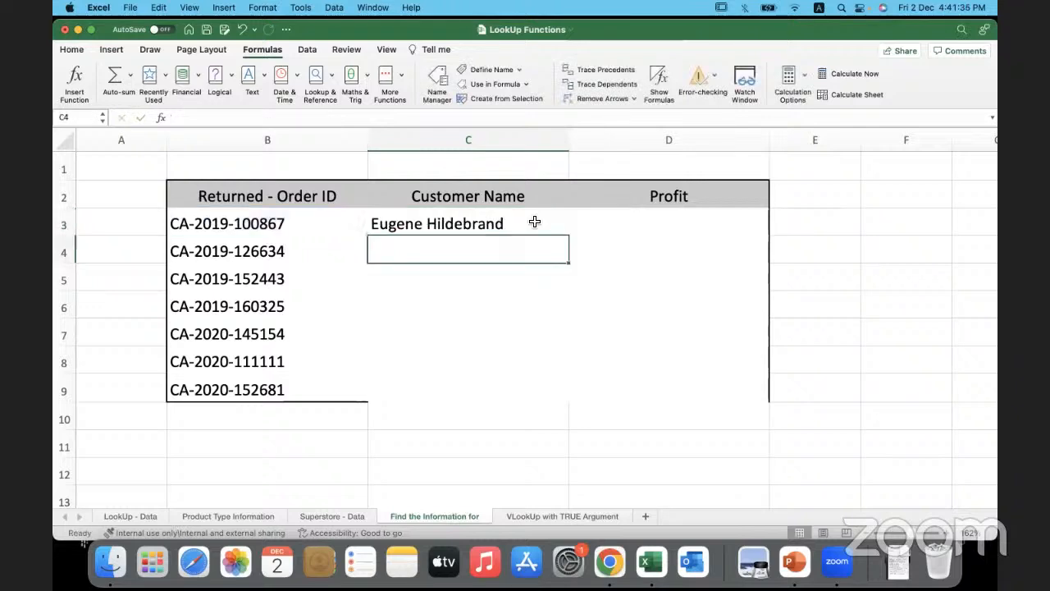
pyautogui.click(534, 222)
pyautogui.doubleClick(567, 236)
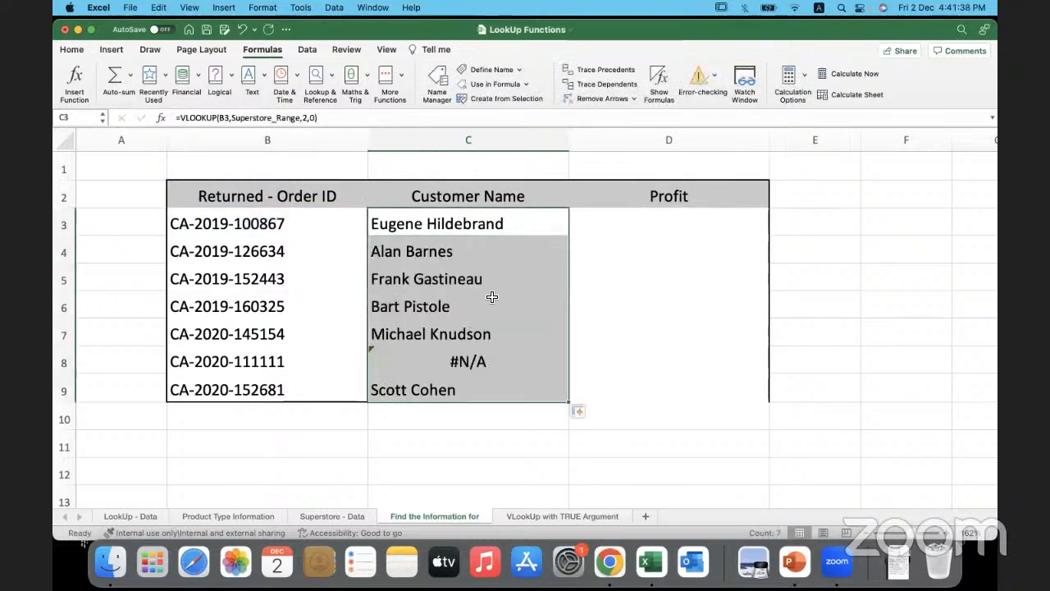
# - Copy the returned order ID in B8 into A104, the first empty row of the Superstore - Data sheet
pyautogui.click(400, 362)
pyautogui.click(301, 365)
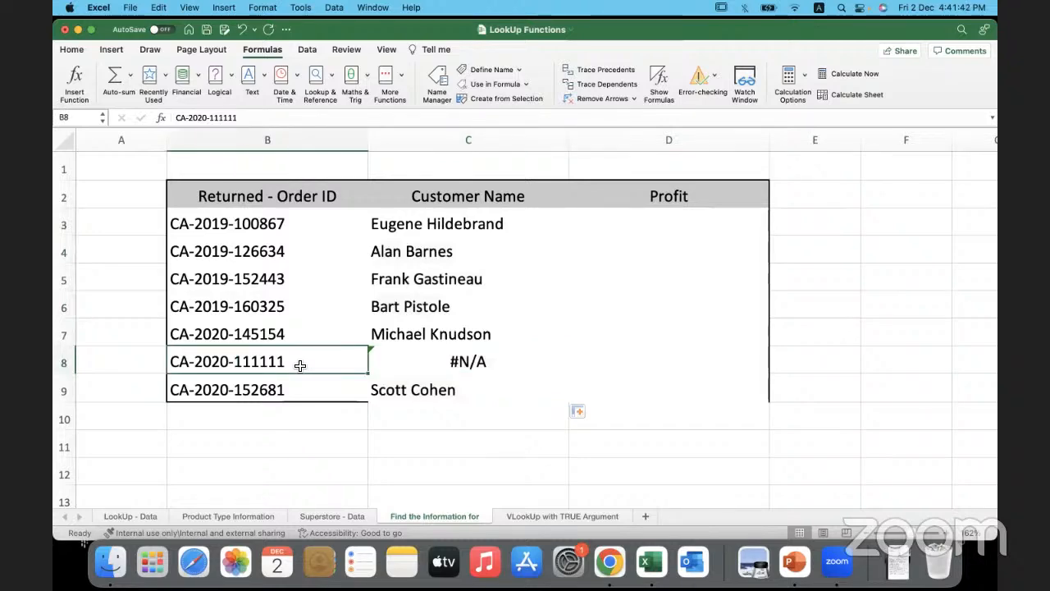
pyautogui.press('super+c')
pyautogui.click(330, 516)
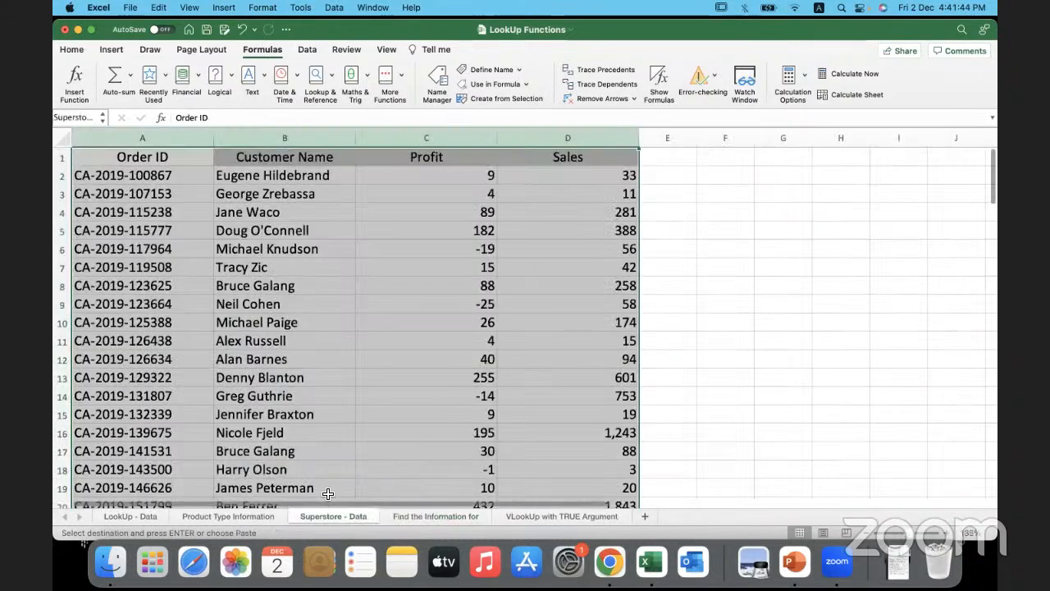
pyautogui.scroll(-20, 340, 383)
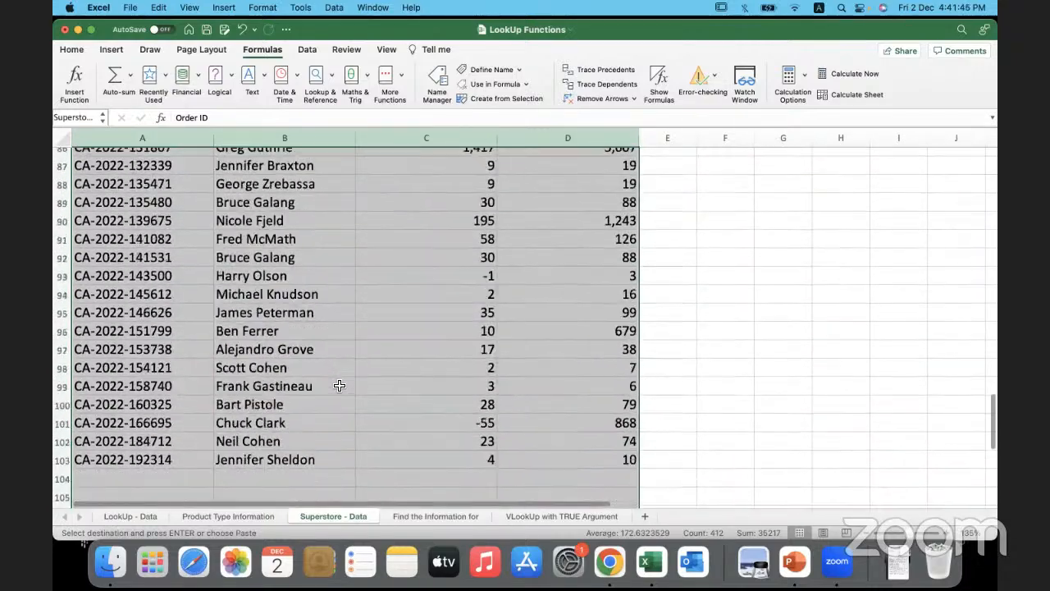
pyautogui.scroll(-7, 340, 386)
pyautogui.scroll(3, 340, 384)
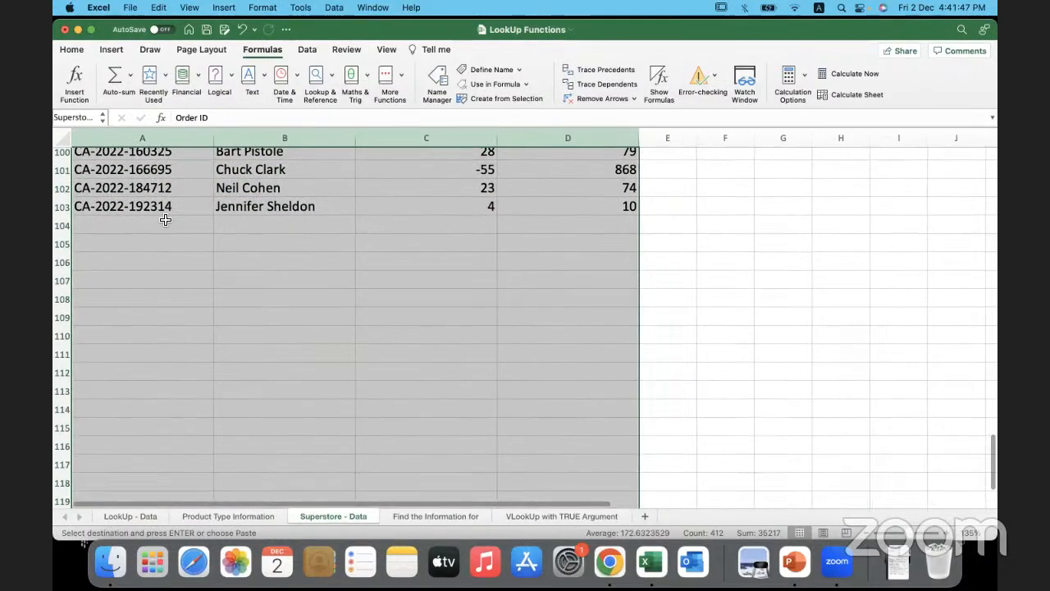
pyautogui.click(164, 220)
pyautogui.press('super+v')
# - Complete record row 104 with the customer's name, a profit of 10 and sales of 100
pyautogui.press('Tab')
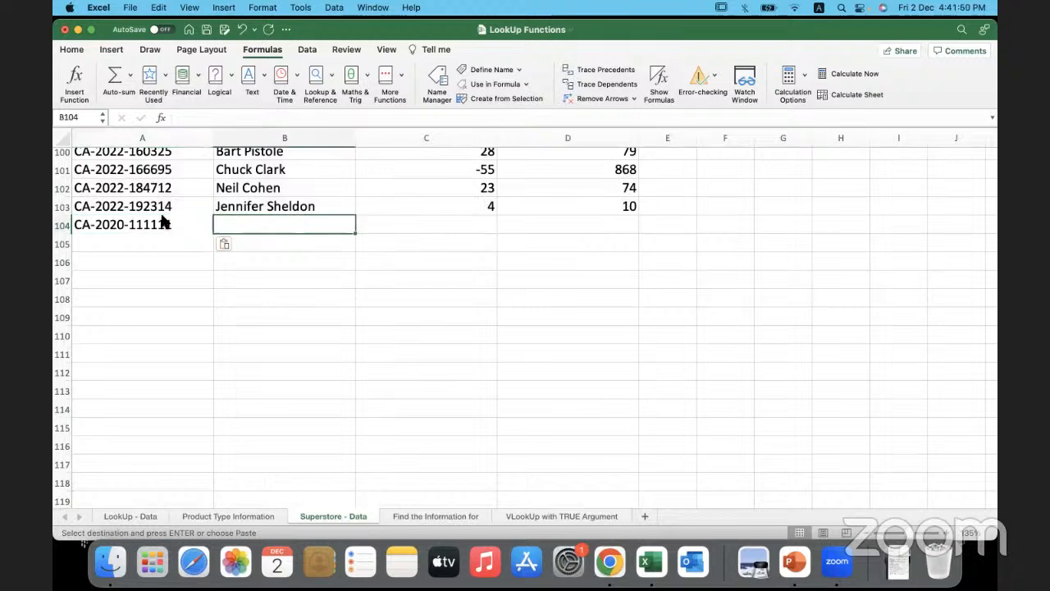
pyautogui.write('Bhargavi')
pyautogui.press('Tab')
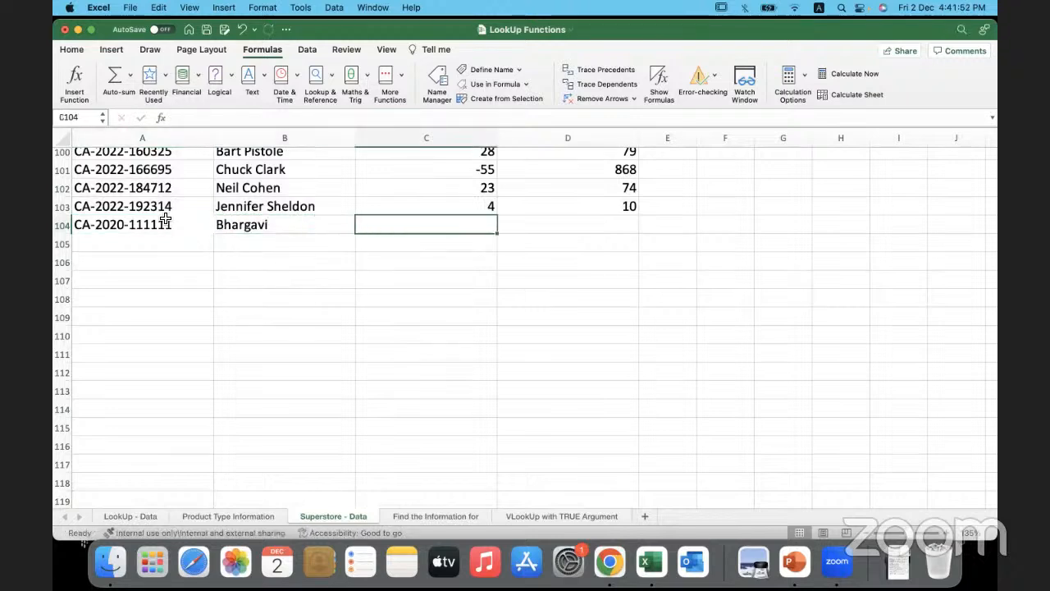
pyautogui.write('10')
pyautogui.press('Tab')
pyautogui.write('100')
pyautogui.press('Tab')
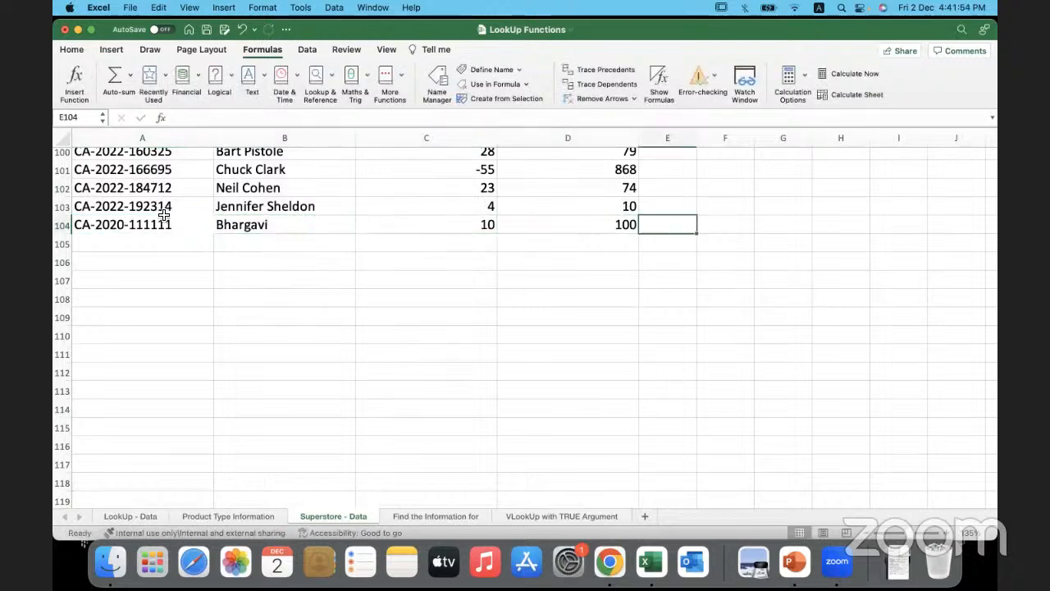
# - Check the customer name lookup in C8 of Find the Information for and inspect its Superstore_Range argument
pyautogui.click(437, 517)
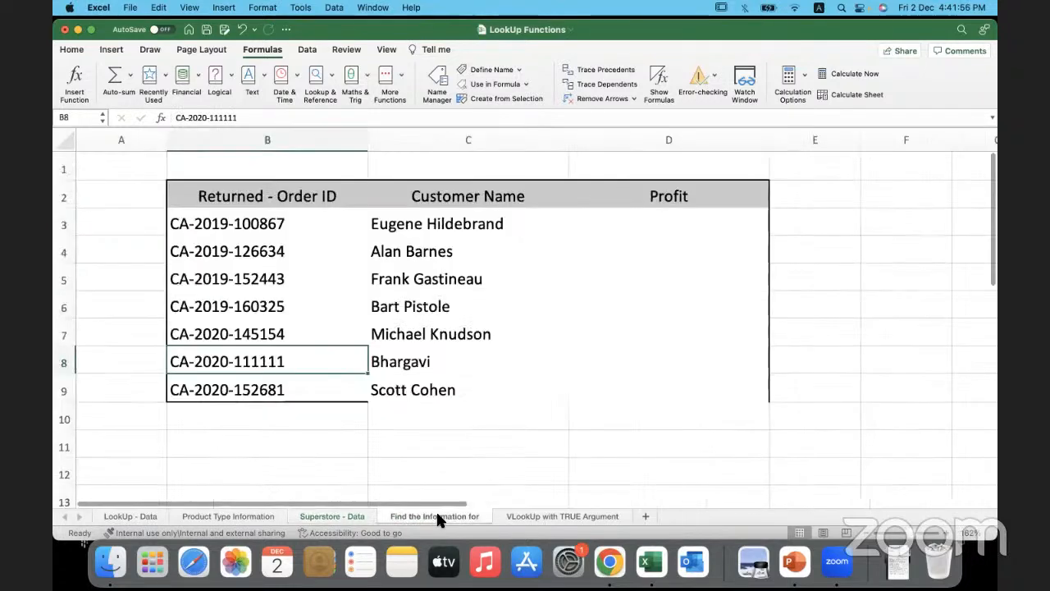
pyautogui.click(490, 369)
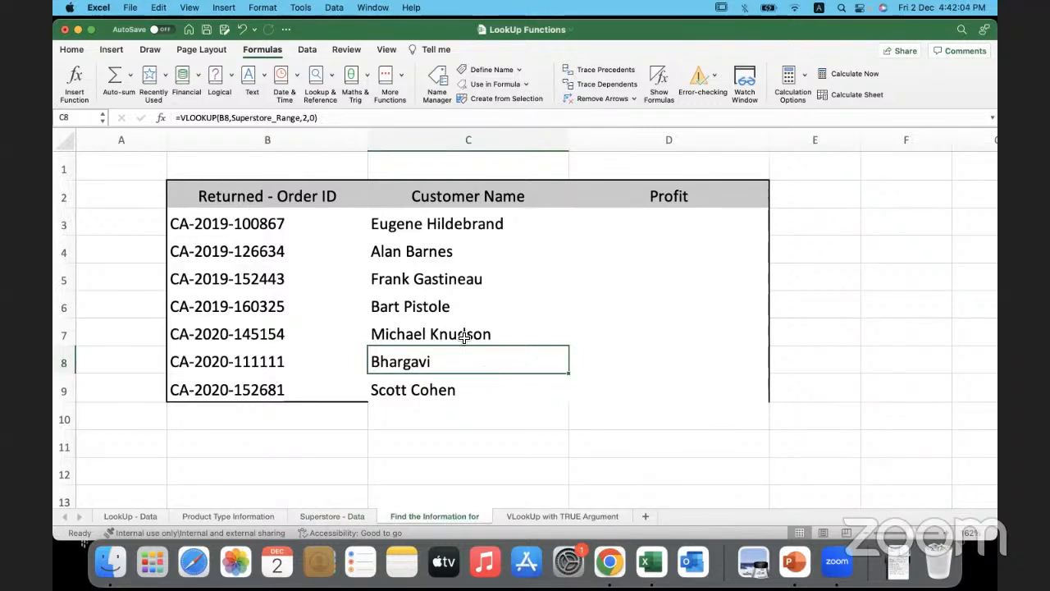
pyautogui.moveTo(301, 117); pyautogui.dragTo(251, 117)
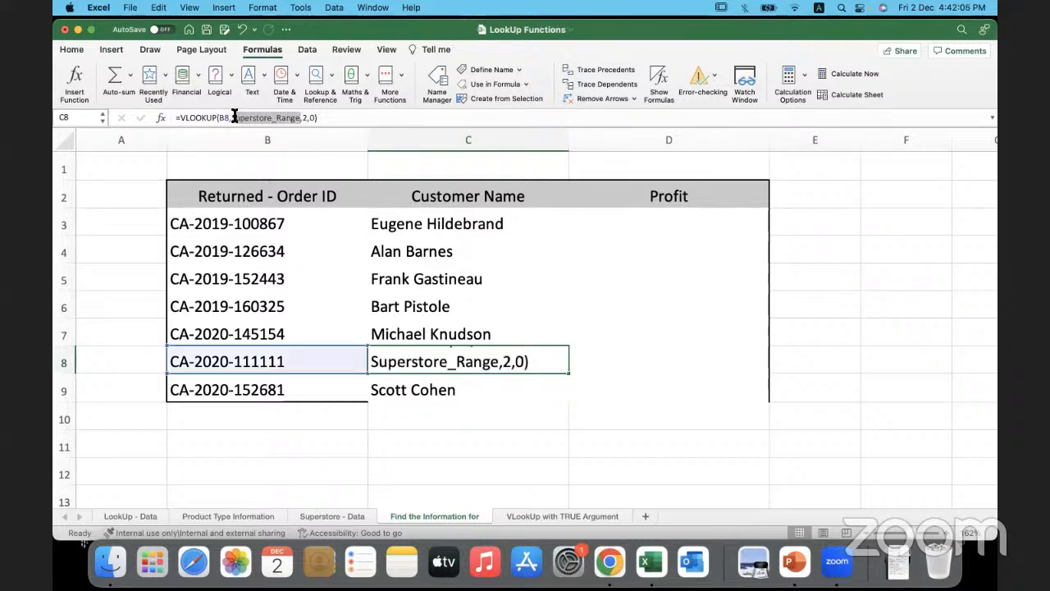
pyautogui.click(234, 117)
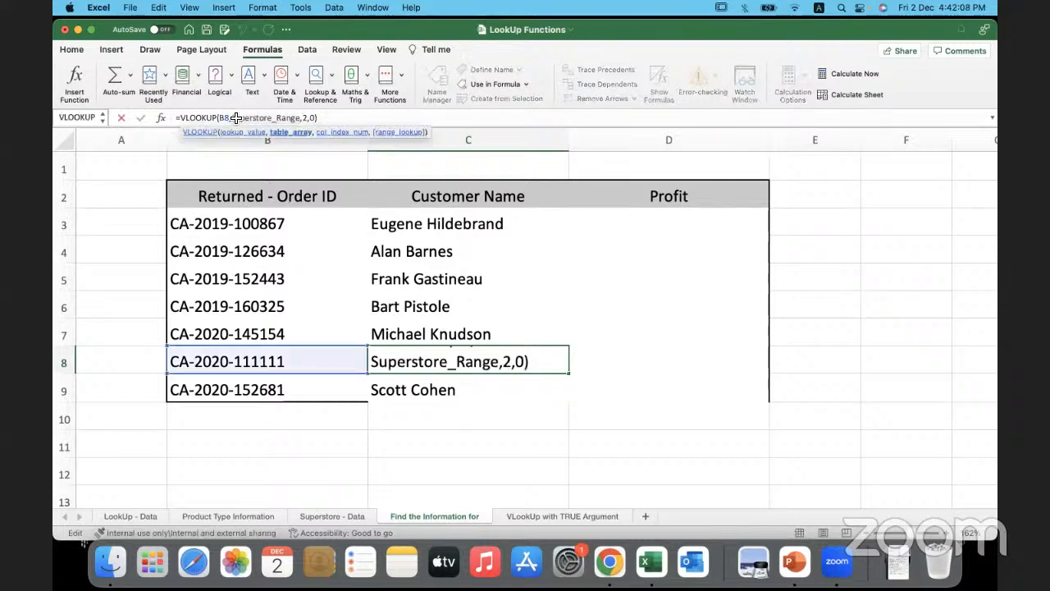
# - Examine the full columns A to D of Superstore - Data covered by Superstore_Range and the empty columns beyond them
pyautogui.click(335, 515)
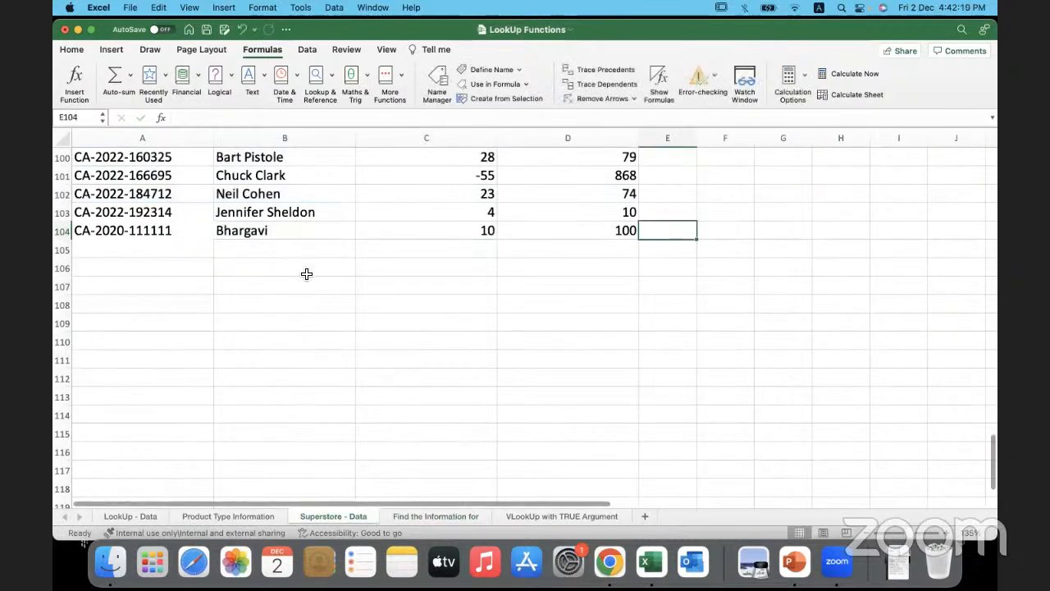
pyautogui.scroll(20, 306, 273)
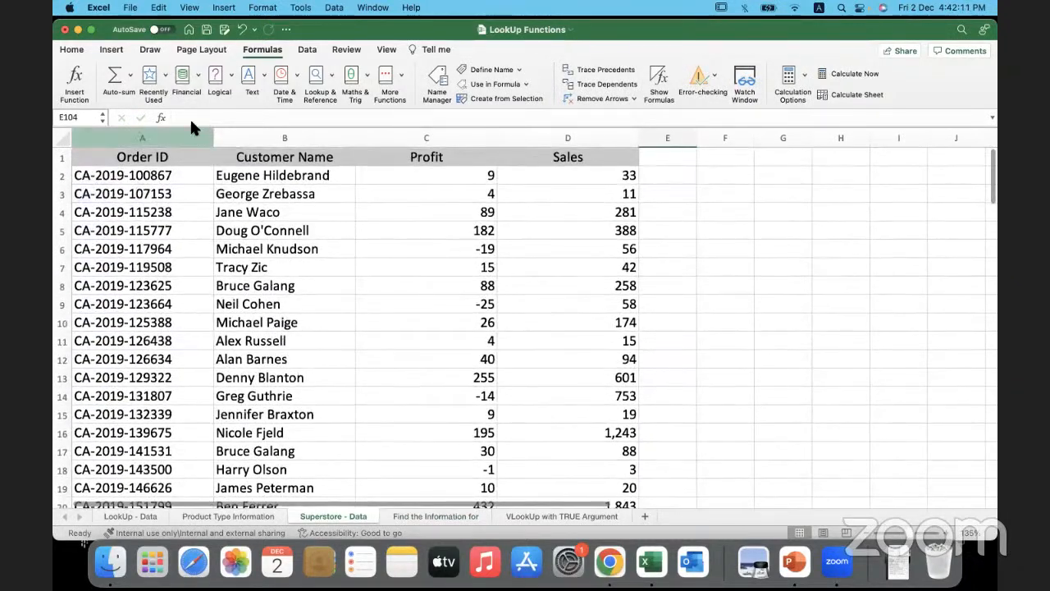
pyautogui.moveTo(192, 136); pyautogui.dragTo(554, 126)
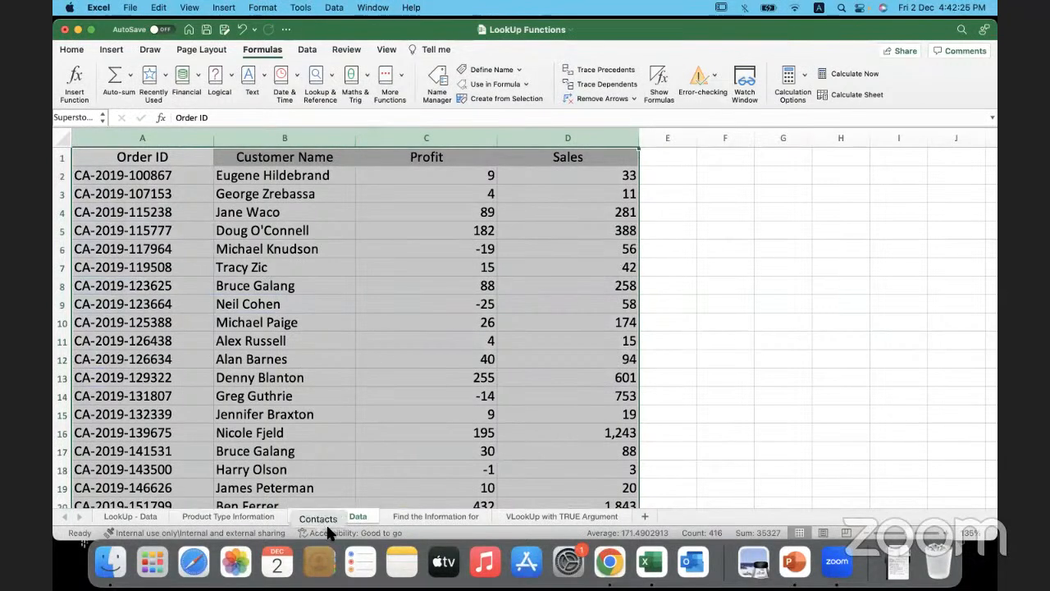
pyautogui.moveTo(205, 135); pyautogui.dragTo(525, 136)
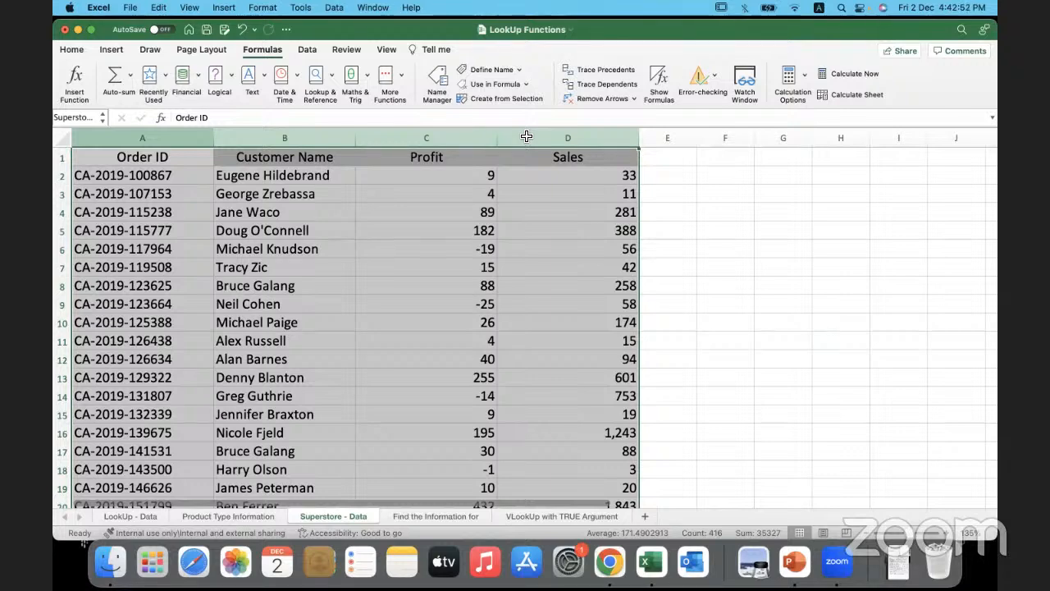
pyautogui.click(737, 279)
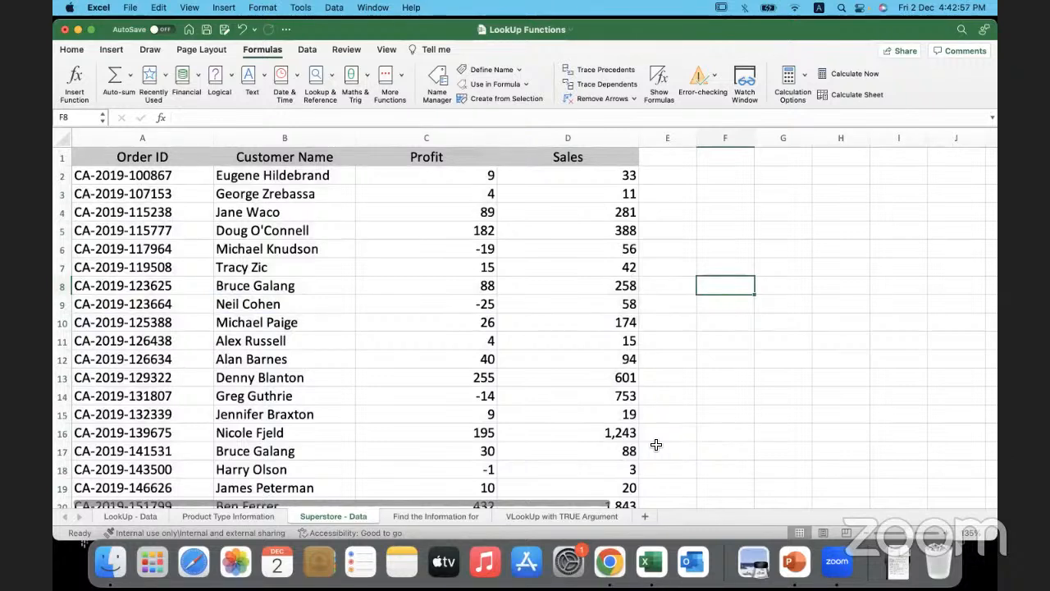
pyautogui.click(194, 138)
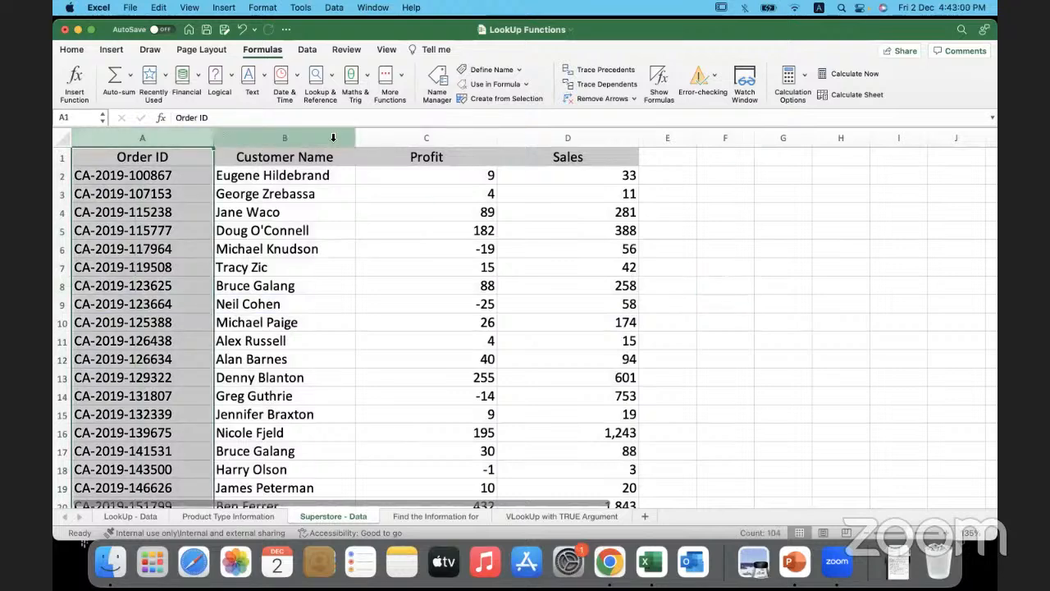
pyautogui.click(333, 138)
pyautogui.click(715, 396)
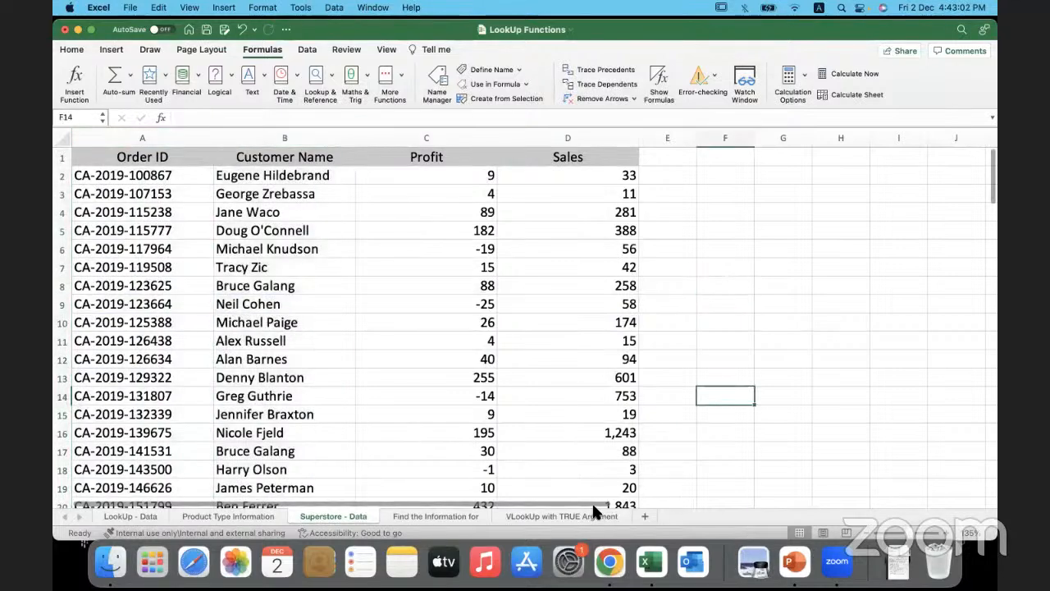
pyautogui.moveTo(591, 501); pyautogui.dragTo(998, 464)
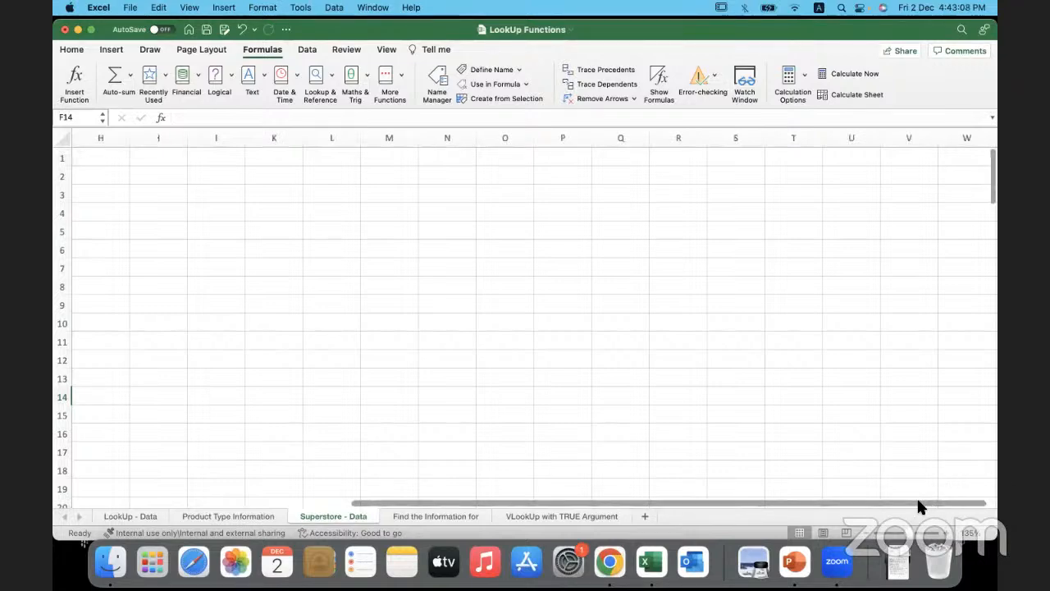
pyautogui.moveTo(915, 502); pyautogui.dragTo(624, 491)
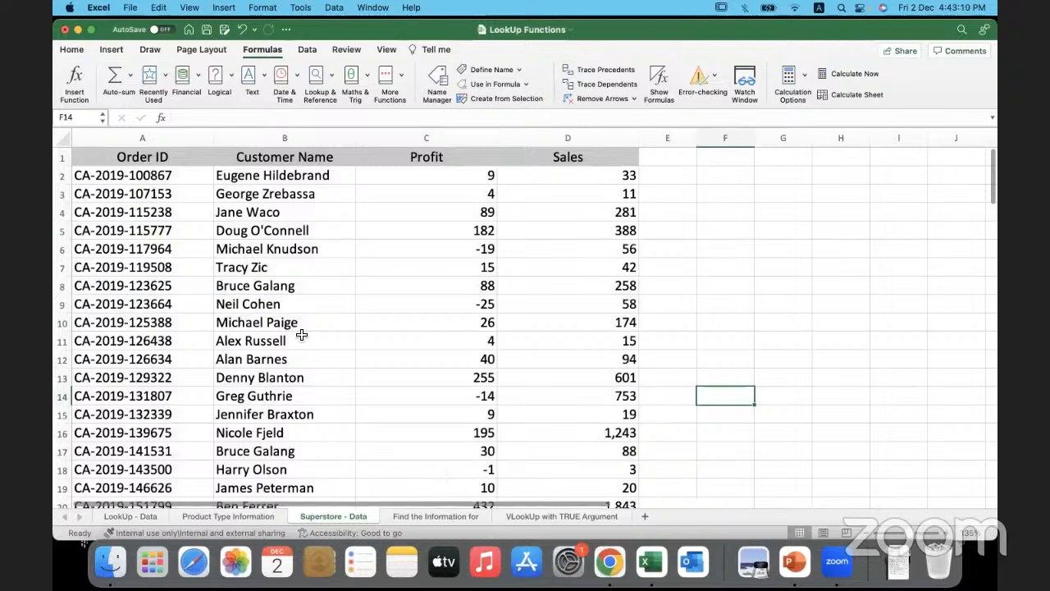
pyautogui.click(565, 246)
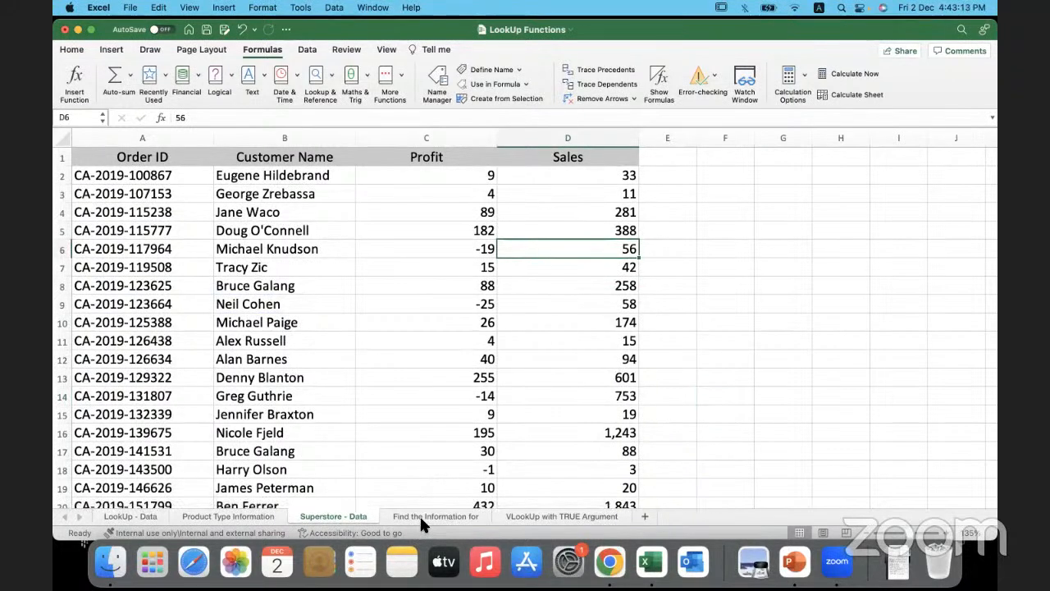
pyautogui.click(421, 518)
pyautogui.click(536, 460)
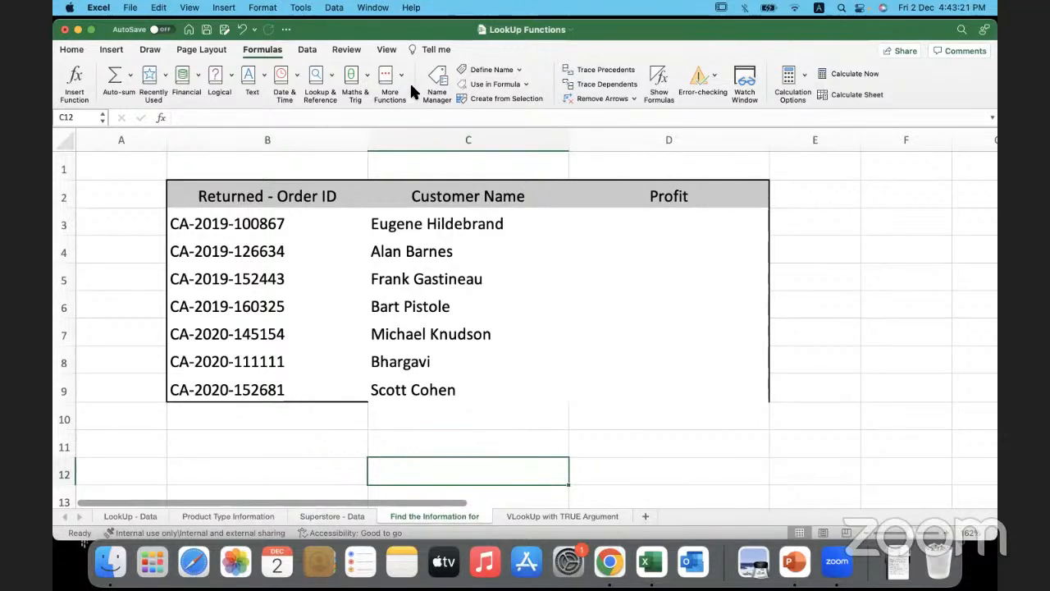
pyautogui.click(283, 419)
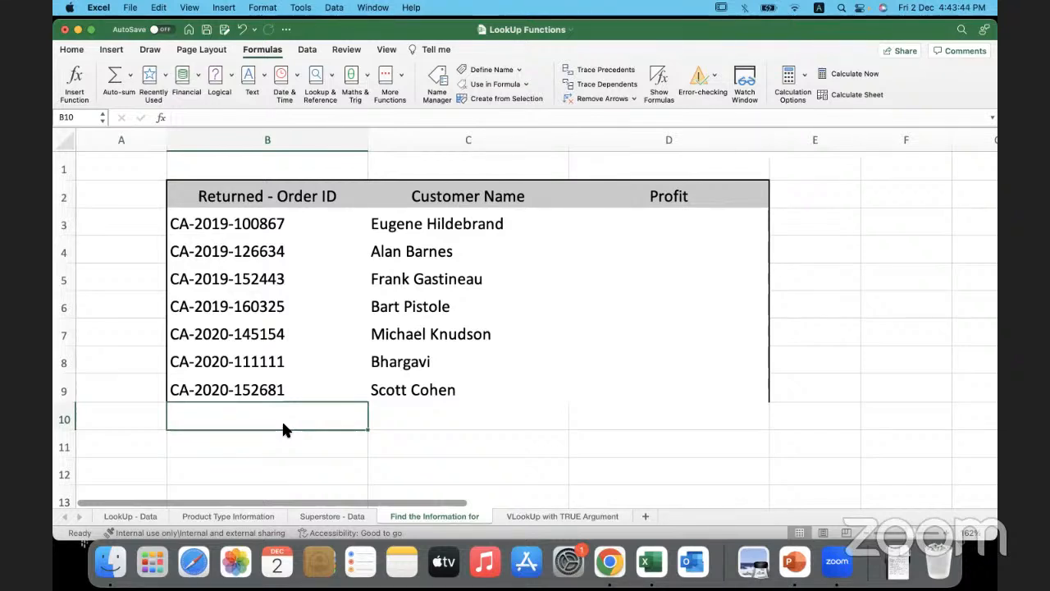
pyautogui.click(343, 456)
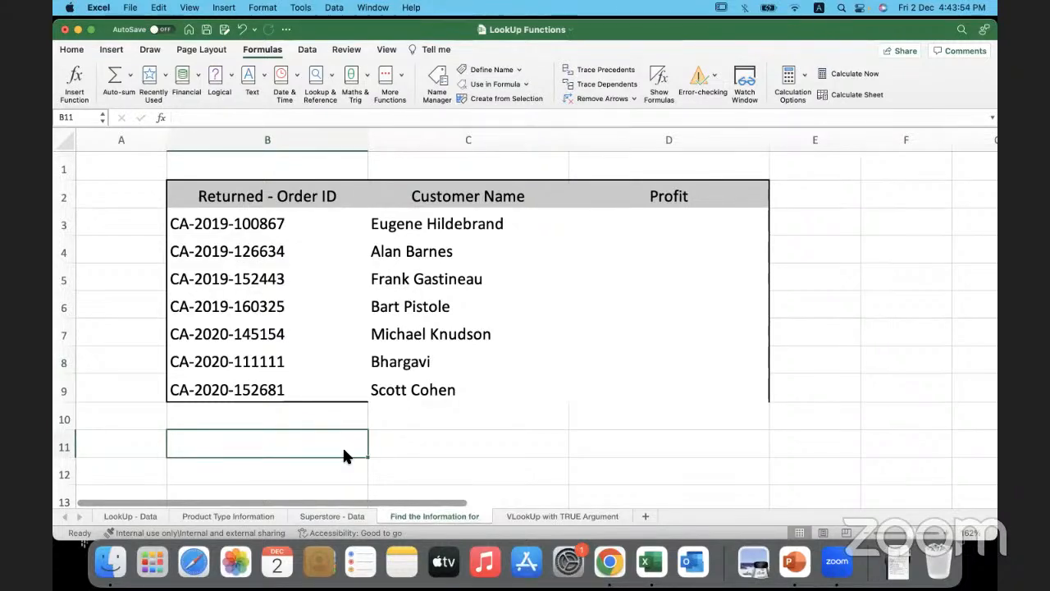
# - On the VLookup with TRUE Argument sheet, enter the notes "True - 1" in I3 and "False/0" in I4
pyautogui.click(547, 517)
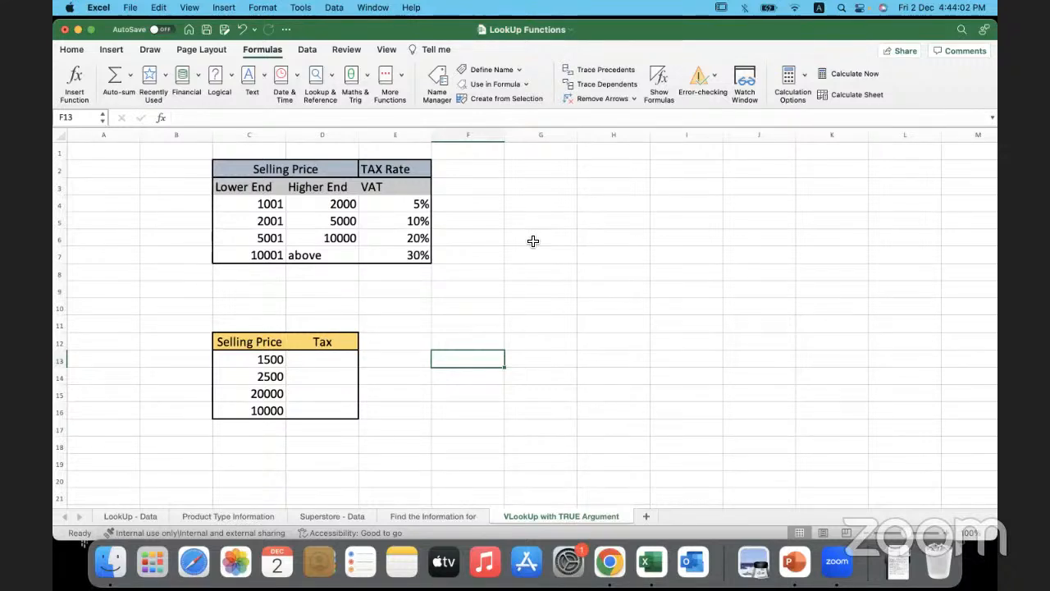
pyautogui.click(700, 192)
pyautogui.write('True')
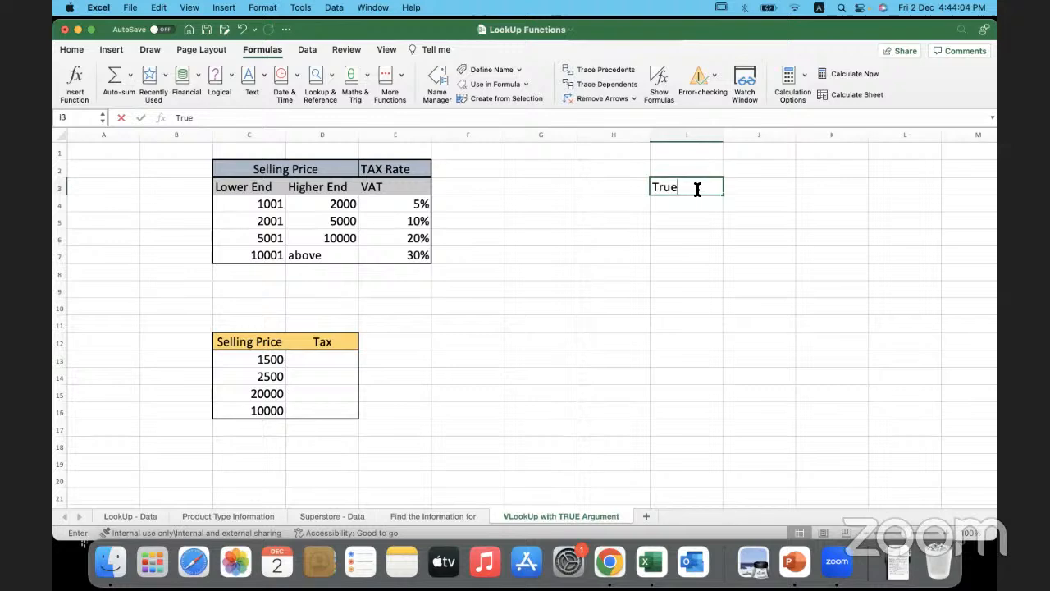
pyautogui.write(' - 1')
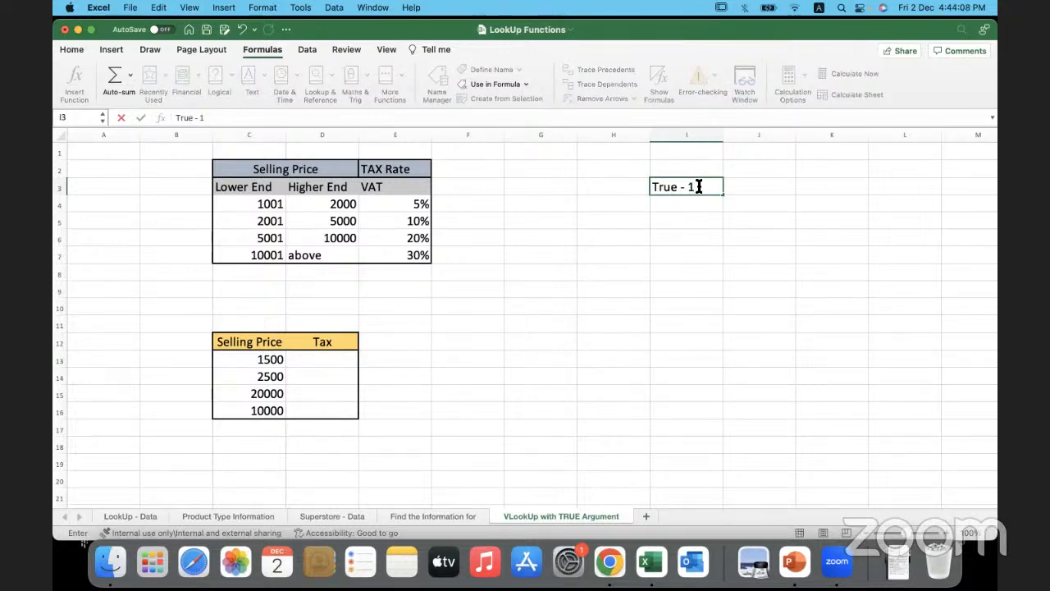
pyautogui.moveTo(697, 189); pyautogui.dragTo(634, 183)
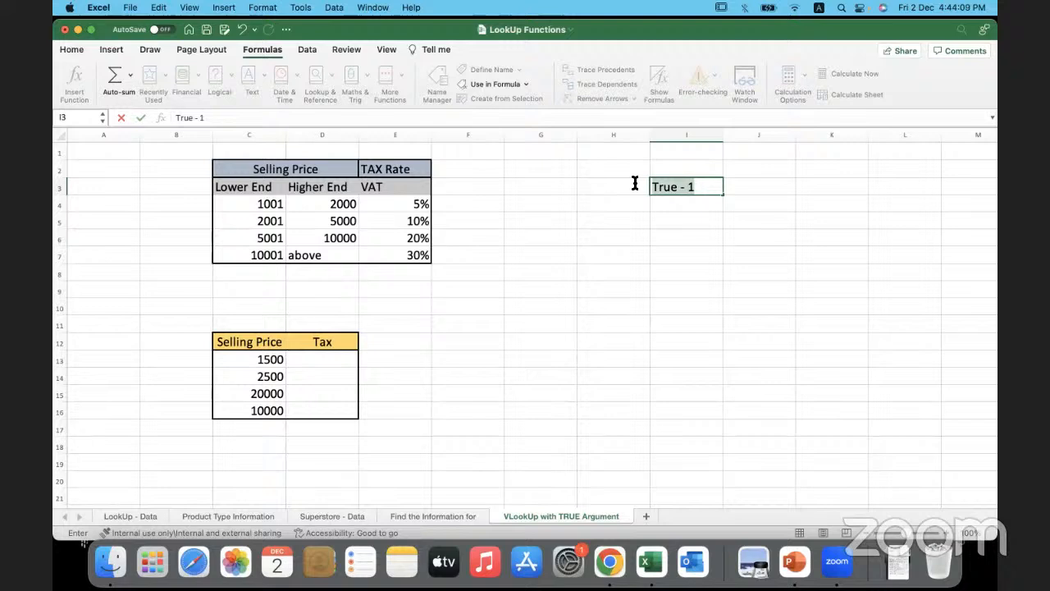
pyautogui.click(711, 188)
pyautogui.press('Return')
pyautogui.write('Fals')
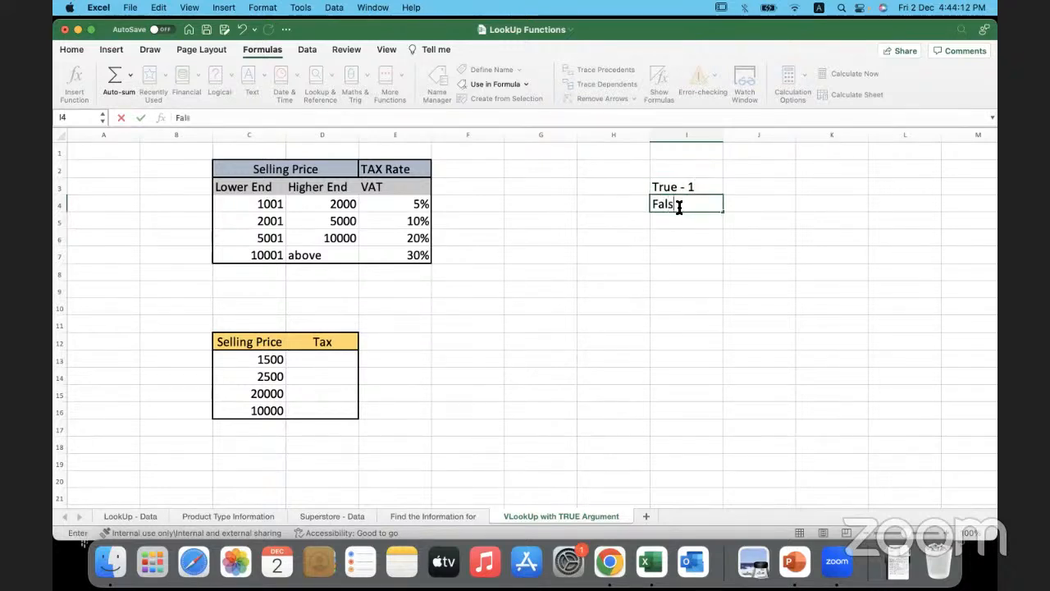
pyautogui.write('e/0')
# - Reword the note in I3 to "True/1" so it uses a slash like the note below it
pyautogui.click(691, 188)
pyautogui.doubleClick(691, 189)
pyautogui.press('Escape')
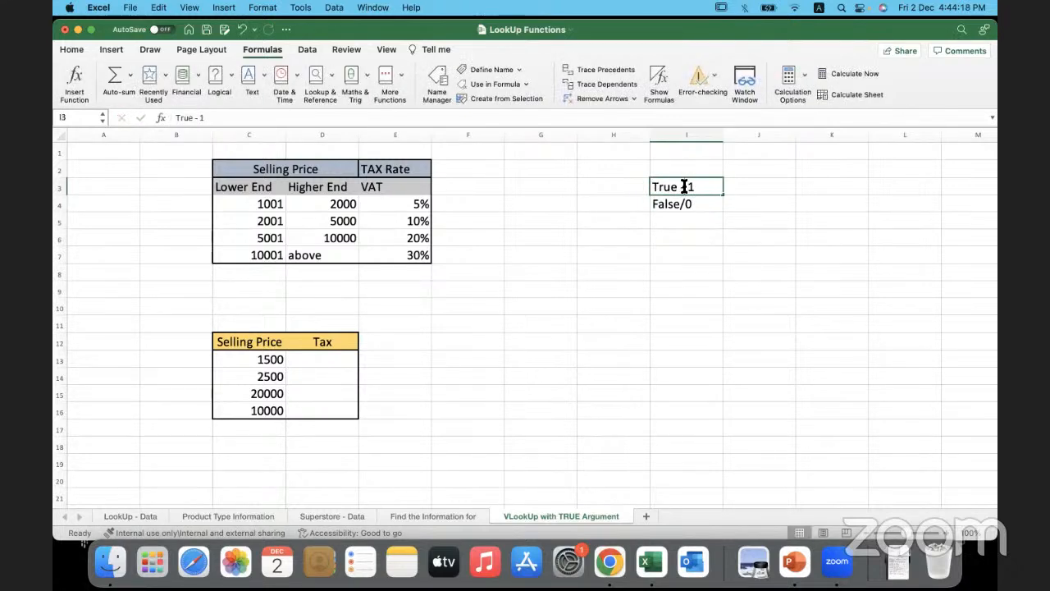
pyautogui.doubleClick(677, 186)
pyautogui.write('/')
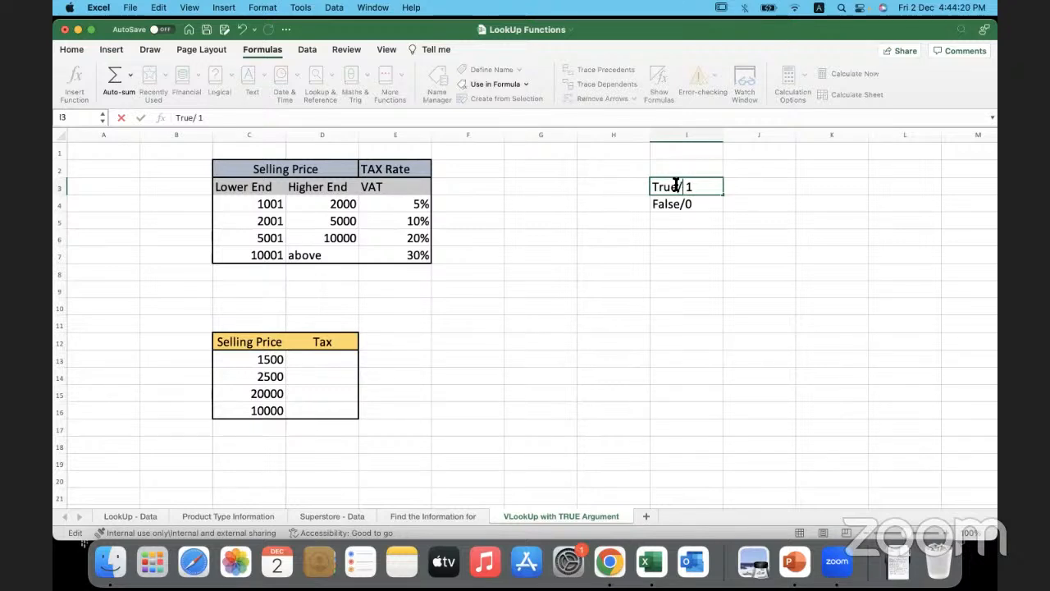
pyautogui.click(654, 269)
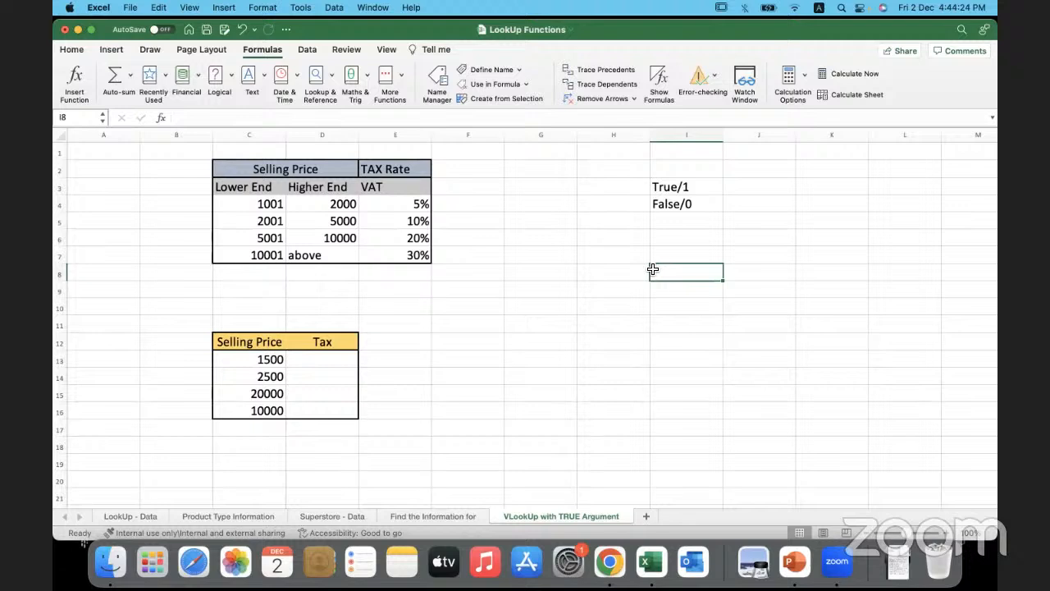
pyautogui.click(497, 273)
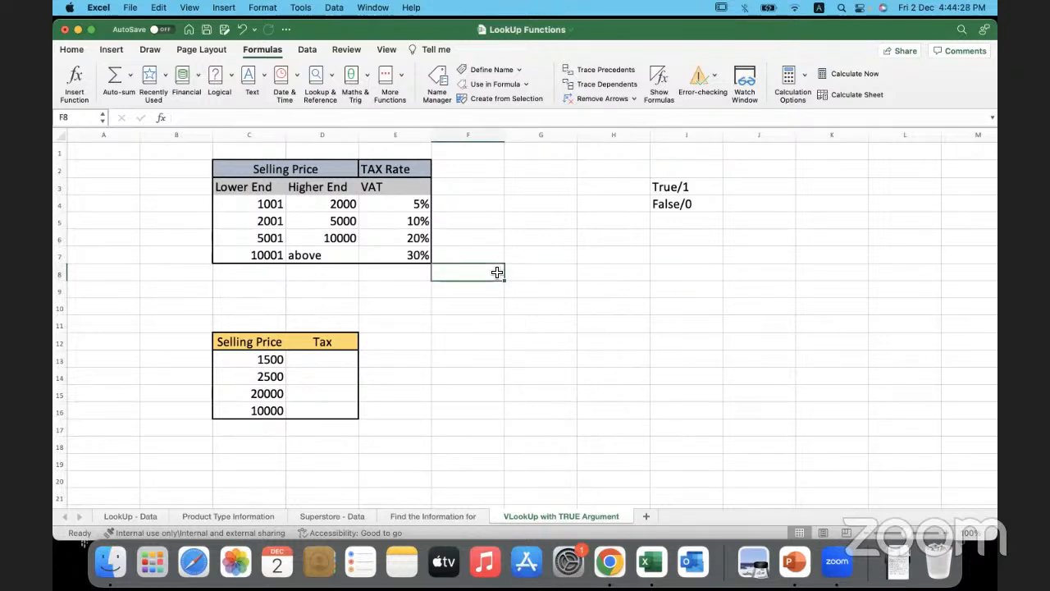
pyautogui.click(394, 304)
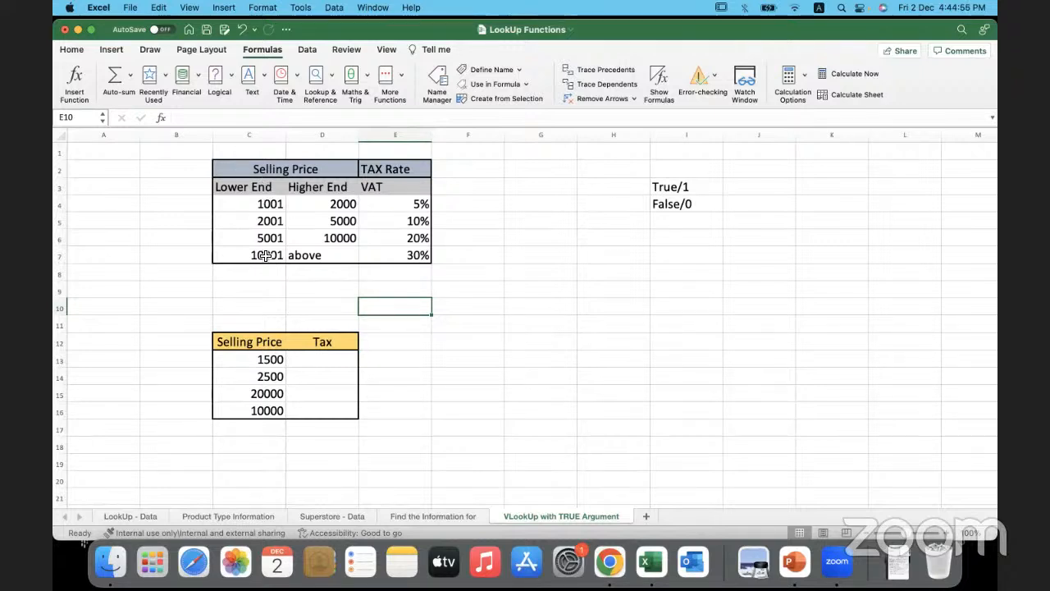
pyautogui.click(298, 288)
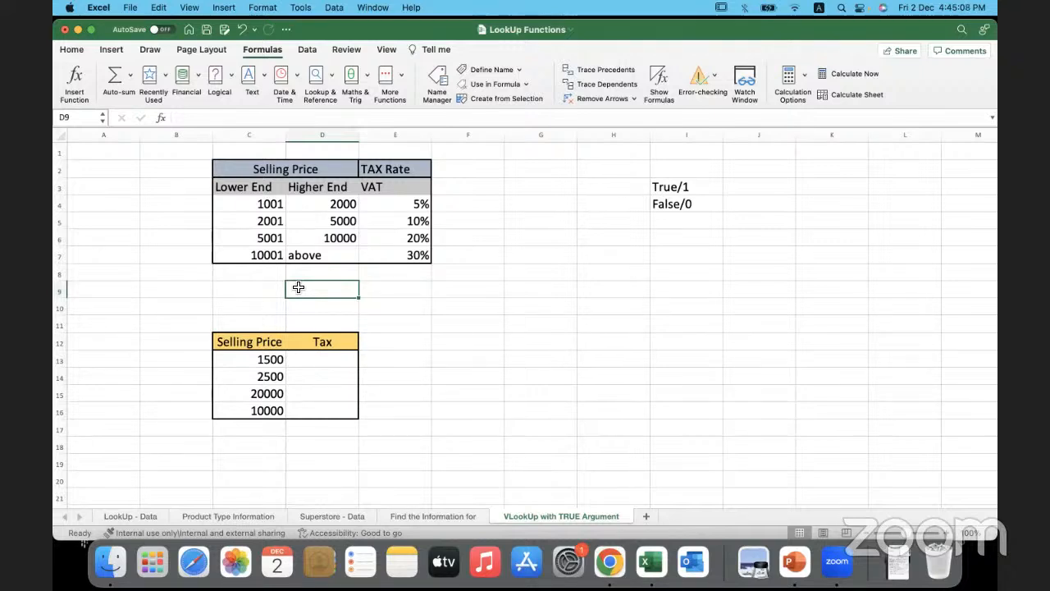
pyautogui.click(265, 294)
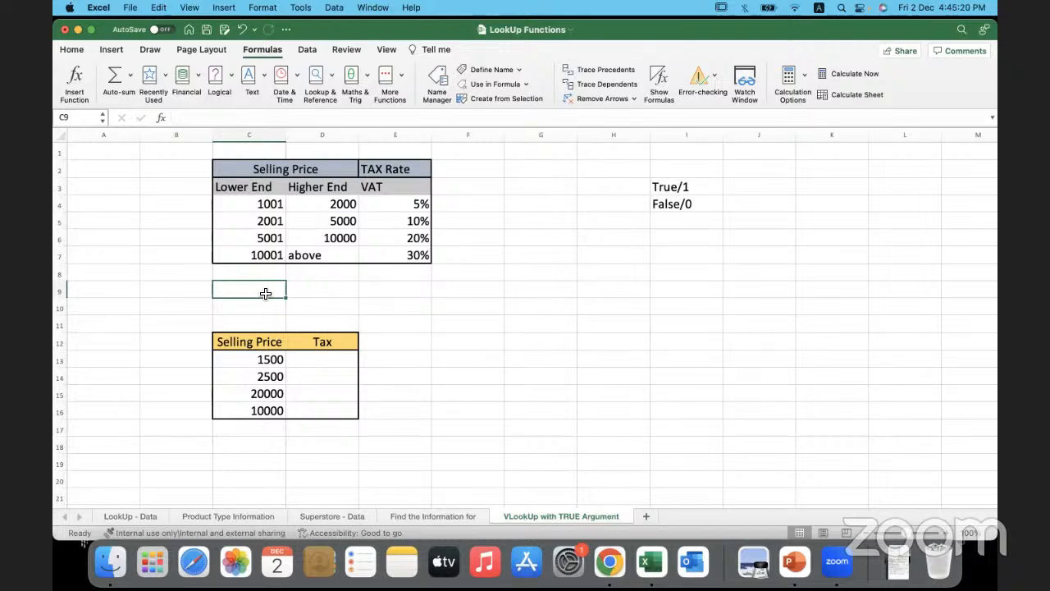
pyautogui.click(194, 247)
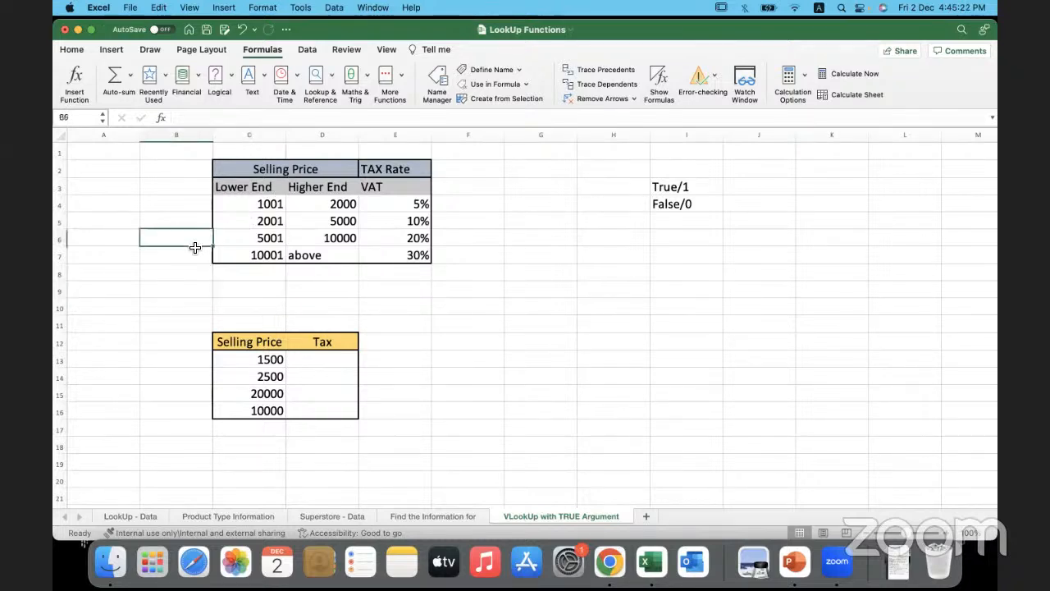
# - Examine the selling price brackets and their VAT rates row by row in the tax rate table C2:E7
pyautogui.click(258, 175)
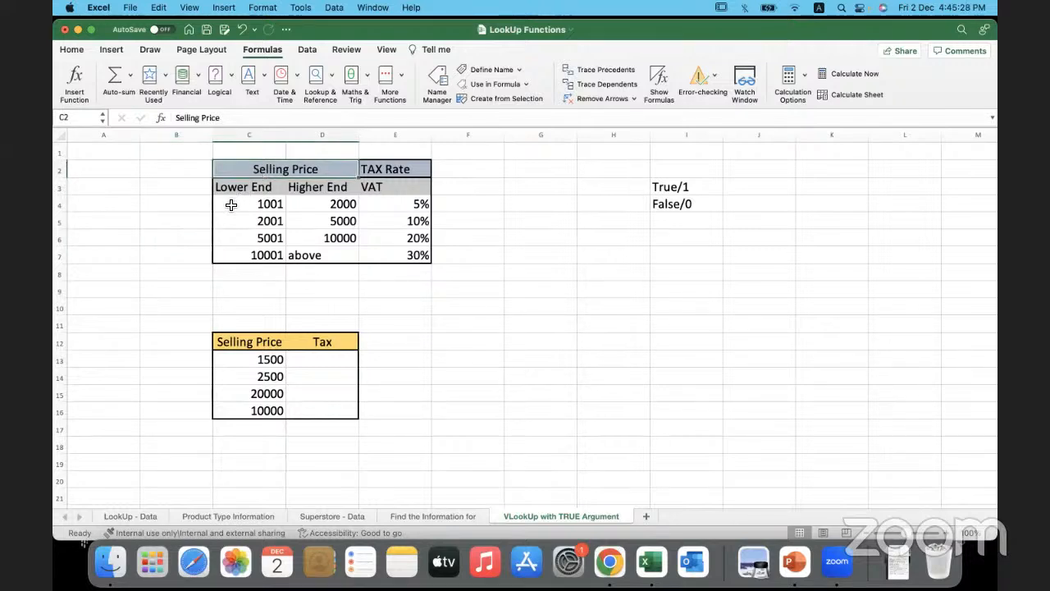
pyautogui.click(231, 205)
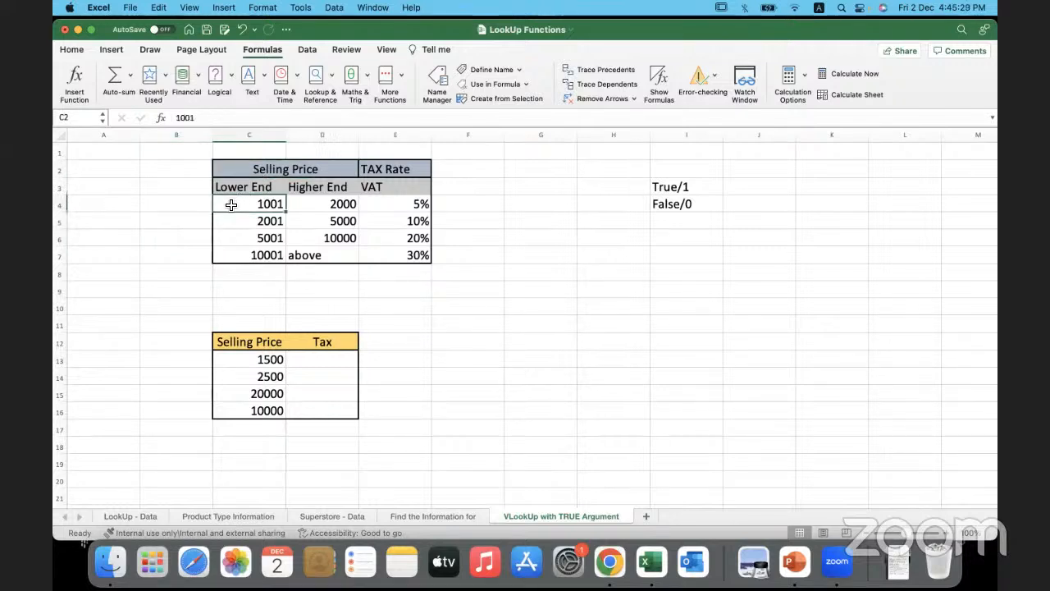
pyautogui.click(406, 186)
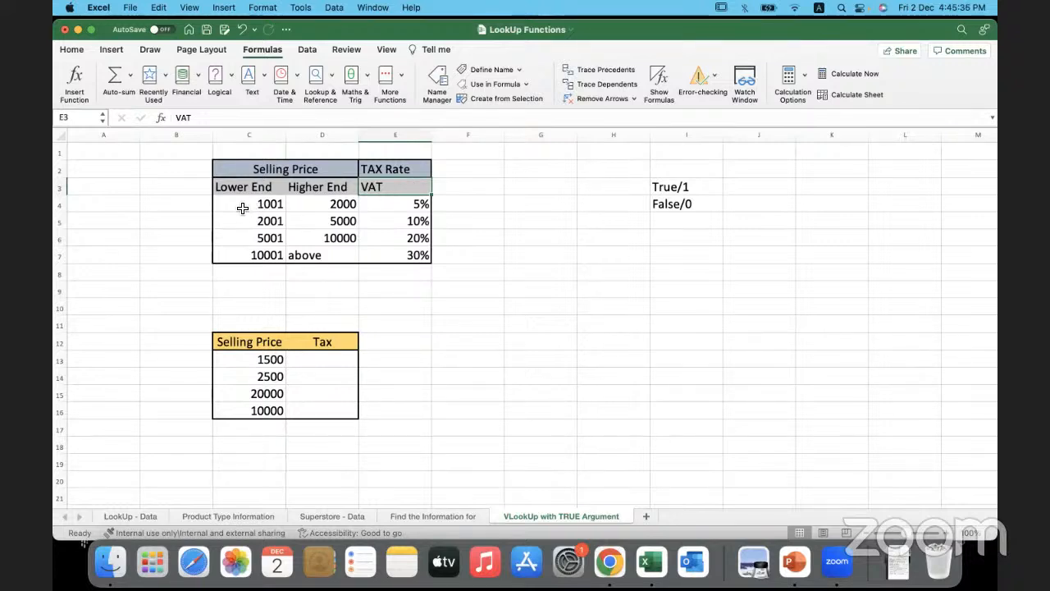
pyautogui.moveTo(243, 208); pyautogui.dragTo(300, 206)
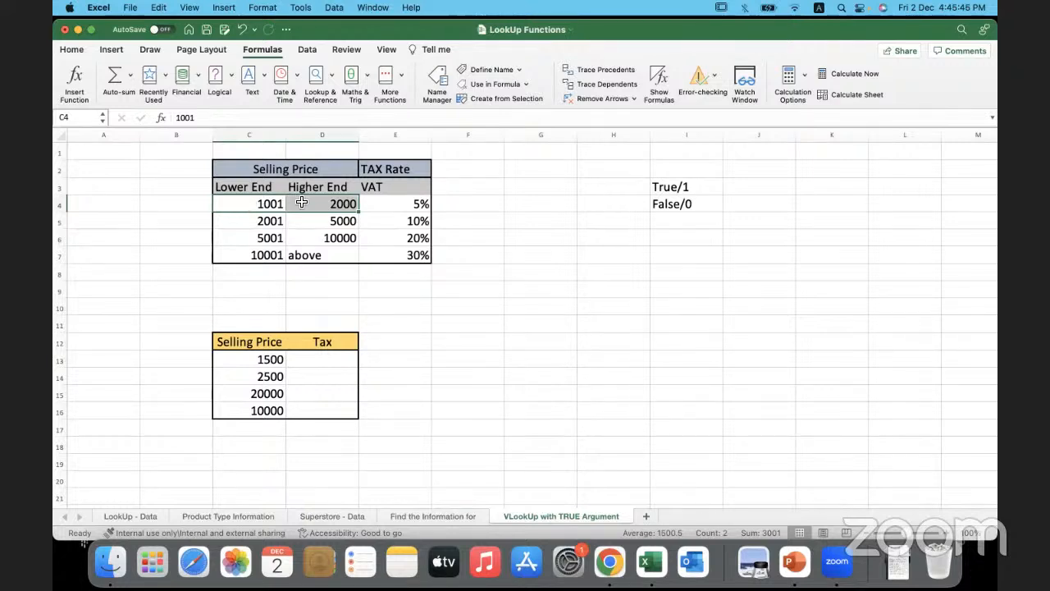
pyautogui.click(385, 204)
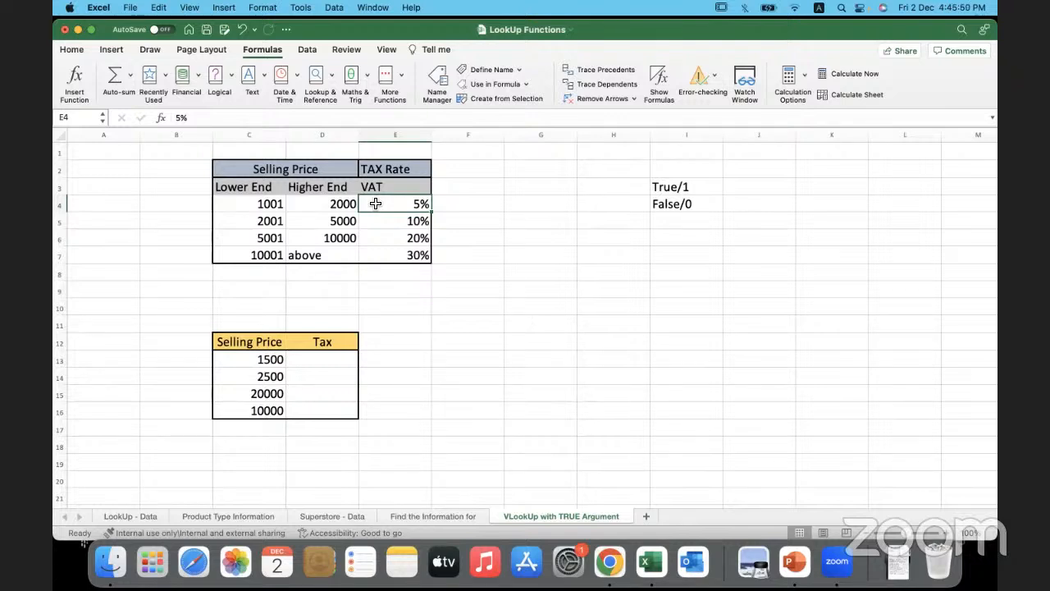
pyautogui.moveTo(246, 223); pyautogui.dragTo(300, 222)
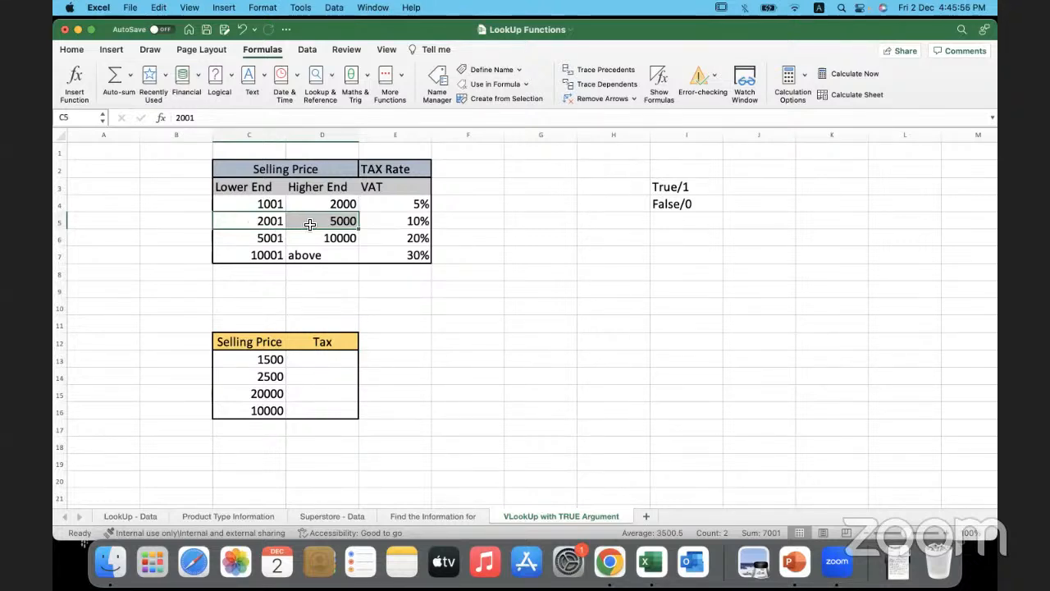
pyautogui.click(380, 225)
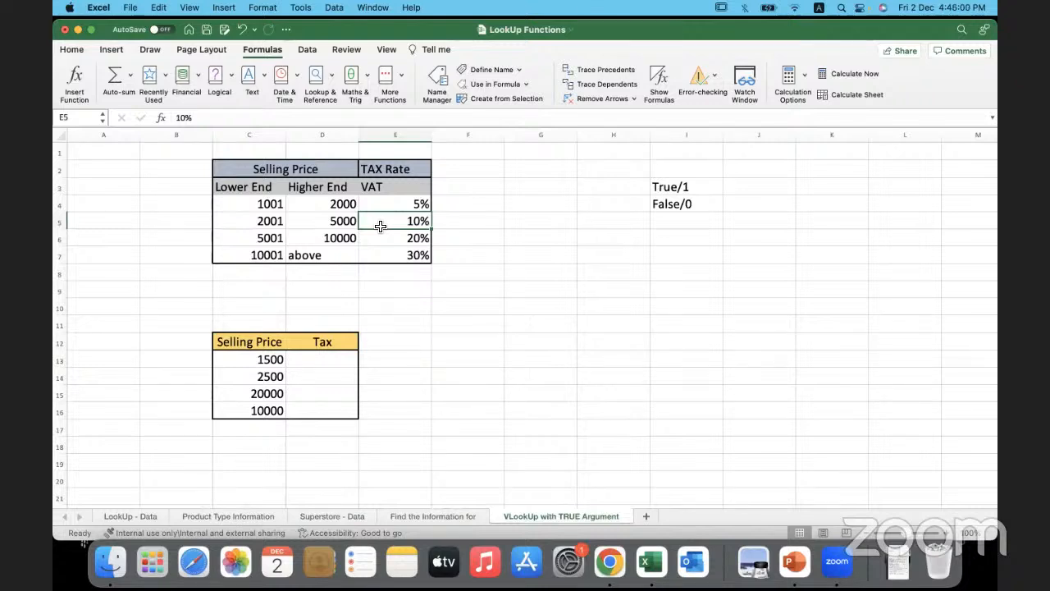
pyautogui.moveTo(251, 239); pyautogui.dragTo(394, 238)
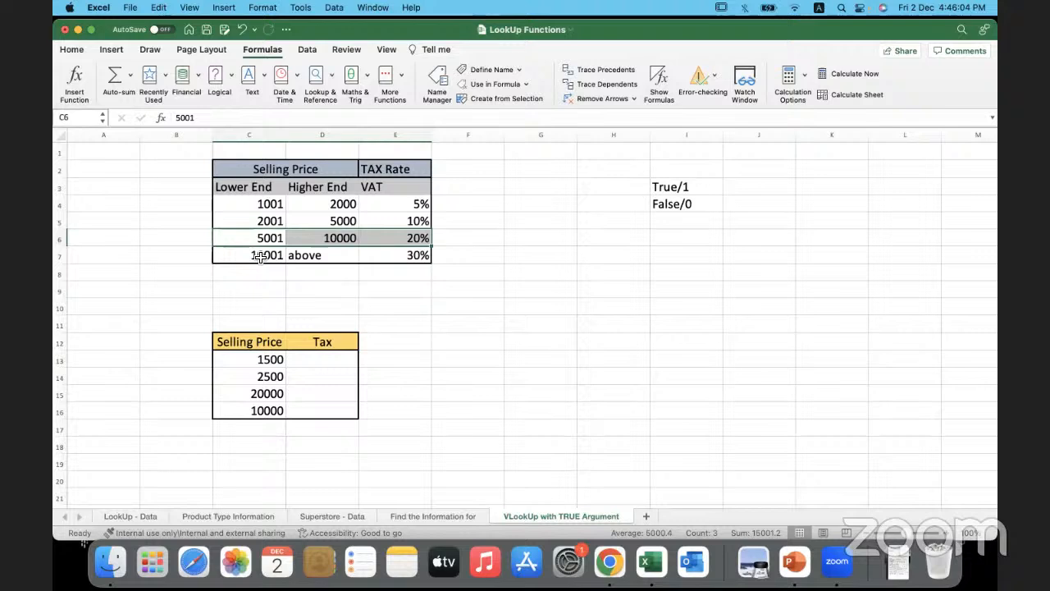
pyautogui.moveTo(260, 257); pyautogui.dragTo(380, 261)
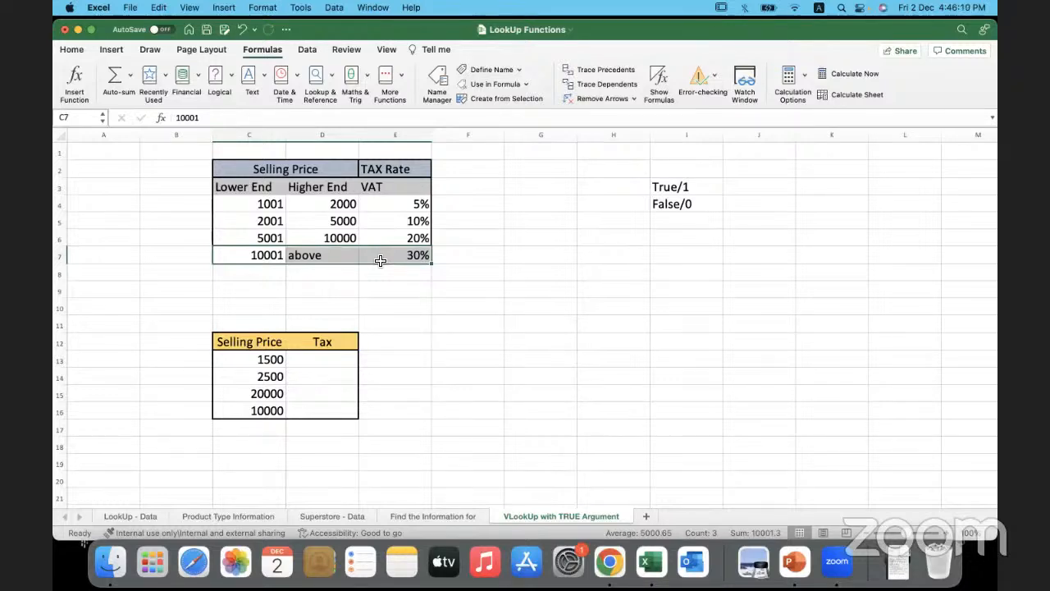
pyautogui.click(349, 287)
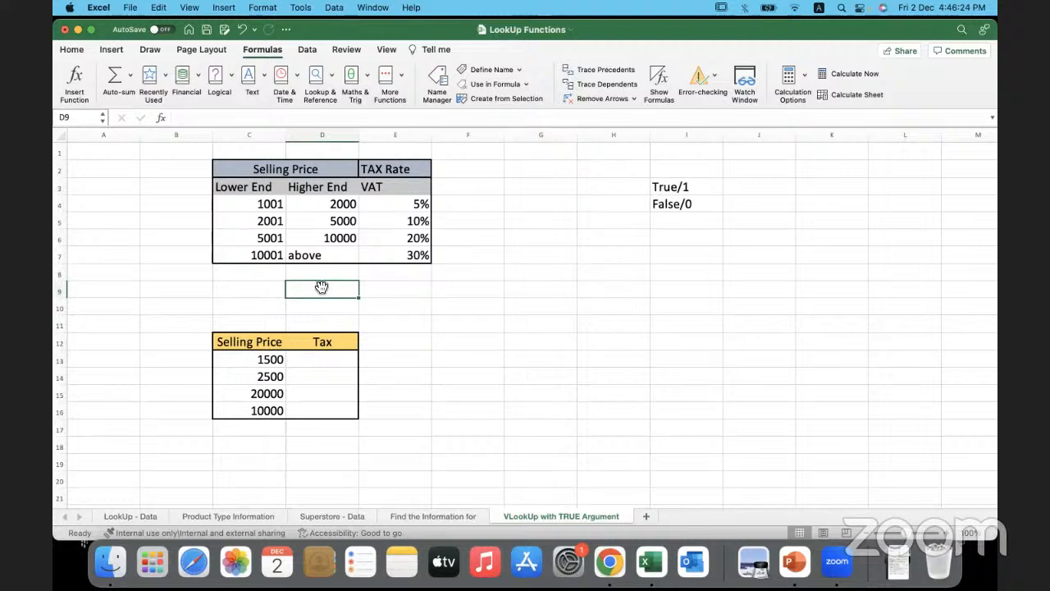
pyautogui.click(254, 277)
pyautogui.moveTo(256, 204); pyautogui.dragTo(380, 254)
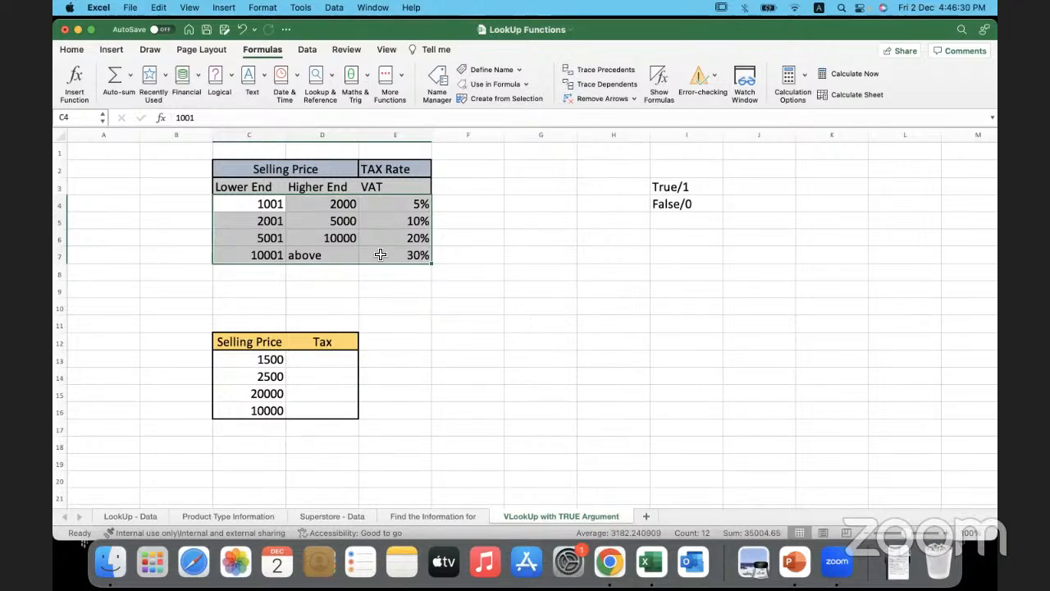
pyautogui.click(380, 255)
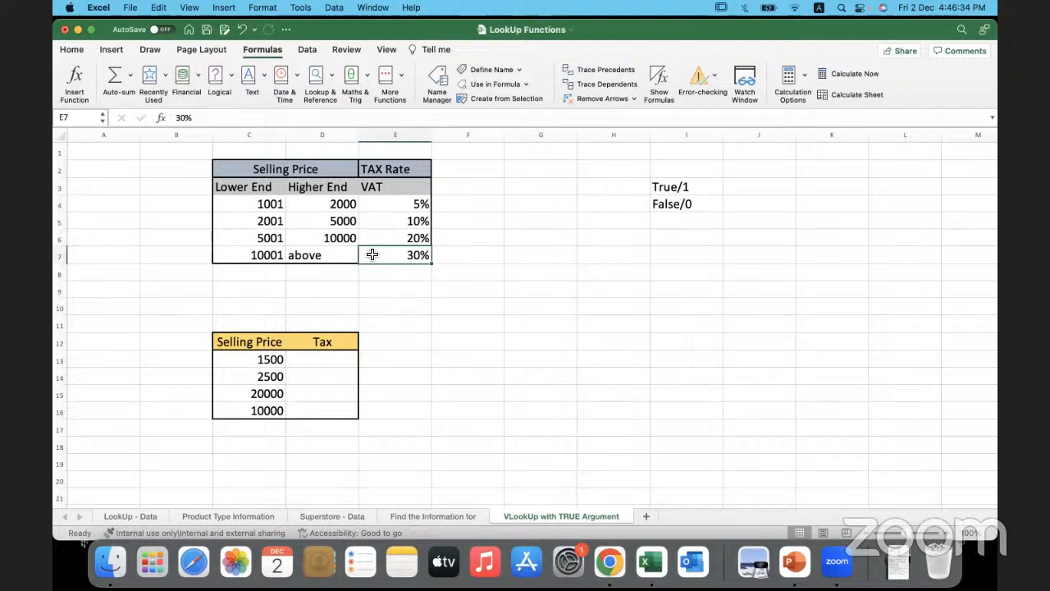
# - Compare the selling prices in C13 and C14 with the brackets of the tax rate table to see which rates apply
pyautogui.click(235, 365)
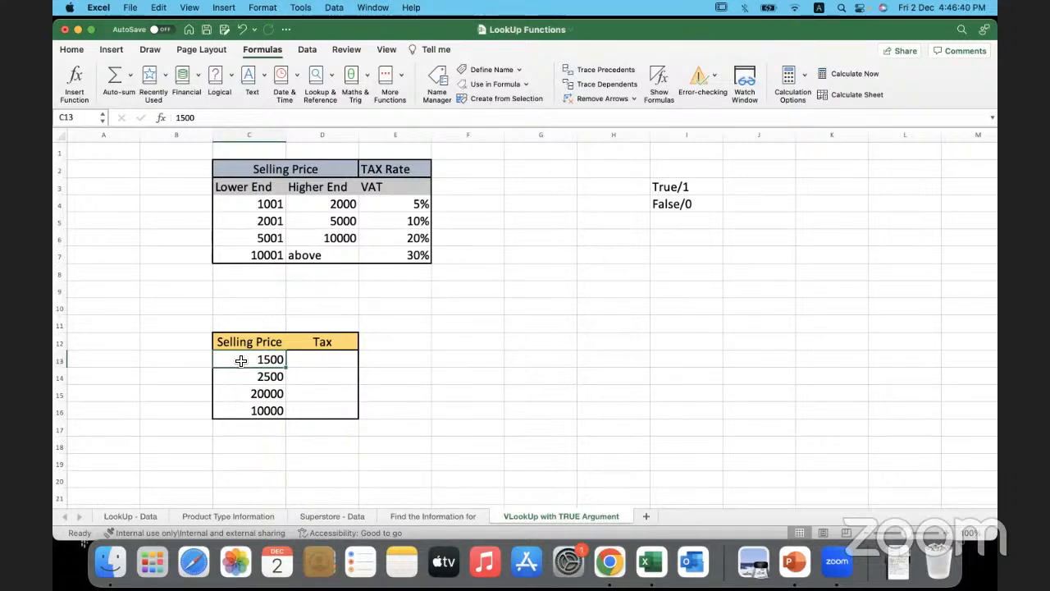
pyautogui.moveTo(246, 169); pyautogui.dragTo(419, 252)
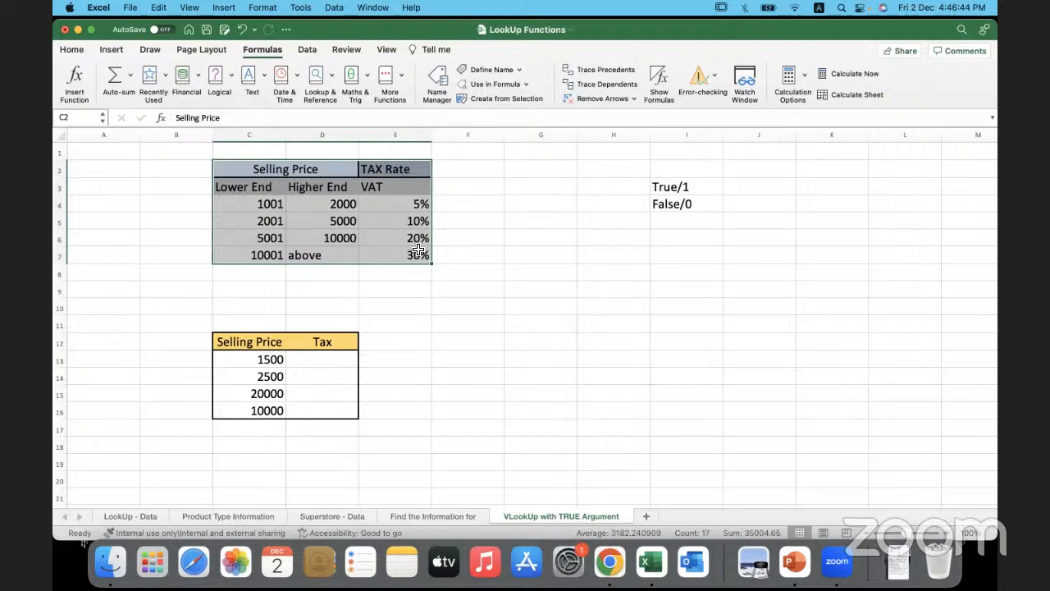
pyautogui.click(348, 360)
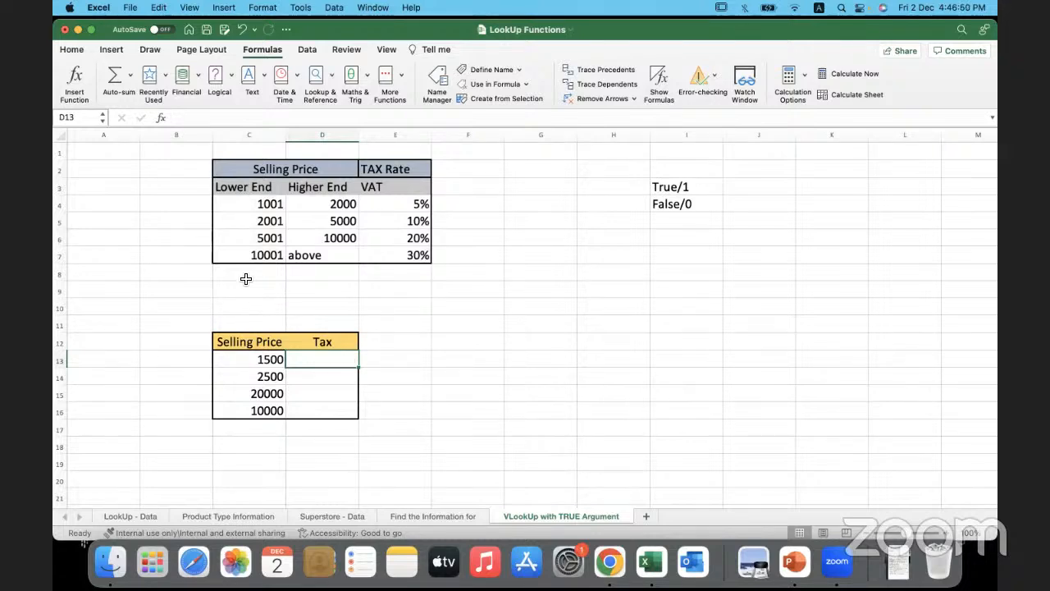
pyautogui.click(250, 224)
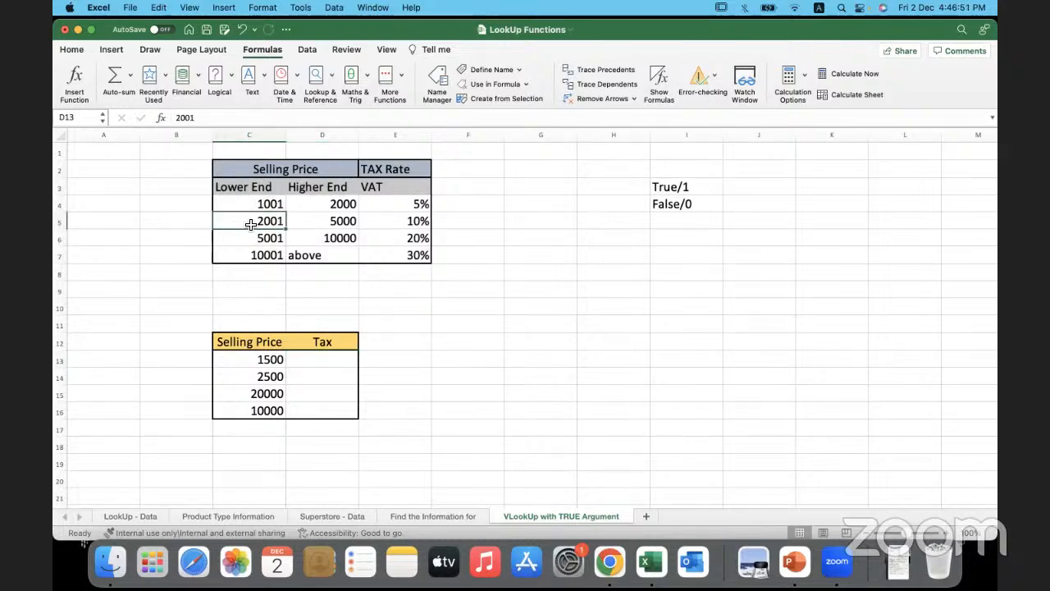
pyautogui.click(244, 376)
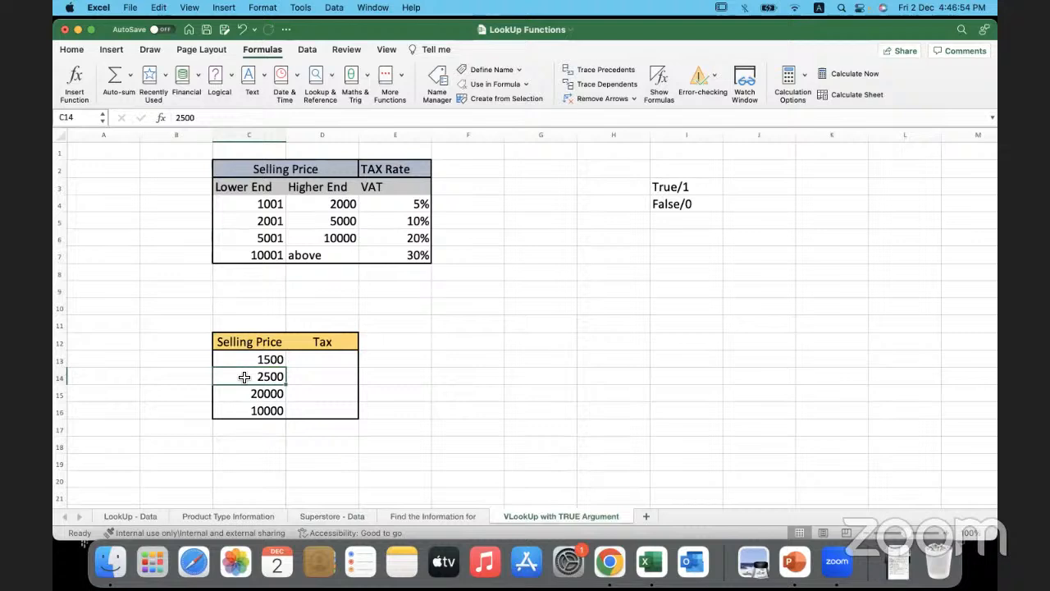
pyautogui.click(340, 375)
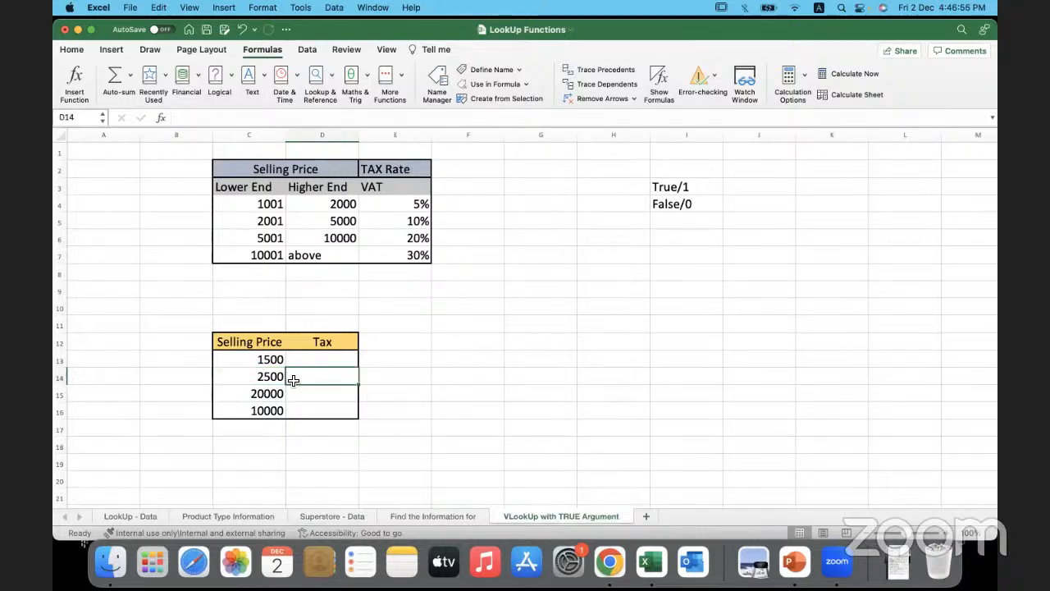
# - Examine the True/1 and False/0 notes in I3:I4 alongside the Lower End prices in C4:C7 that an approximate match relies on
pyautogui.click(246, 379)
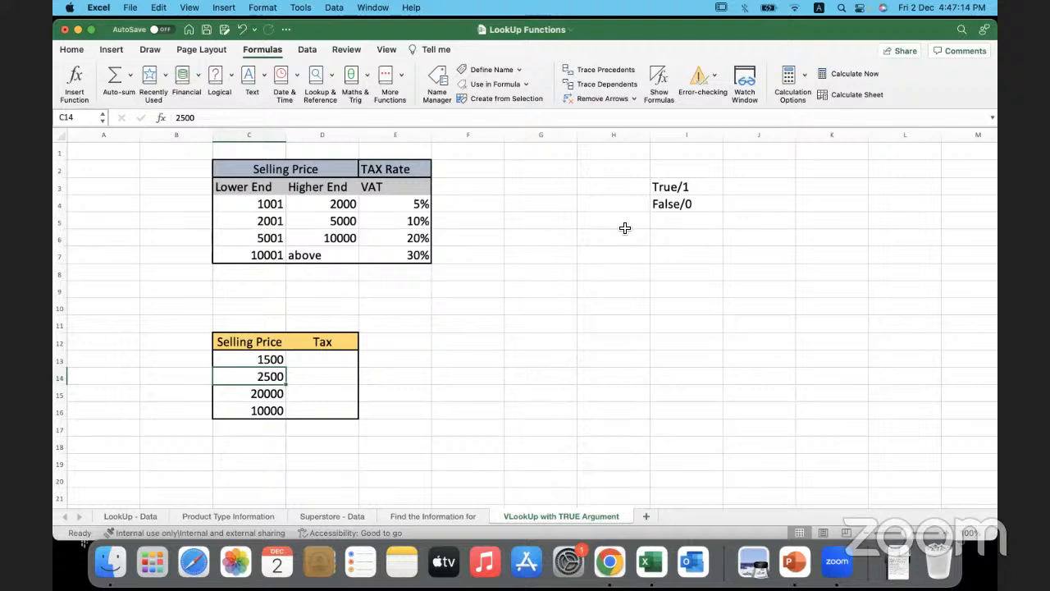
pyautogui.click(702, 210)
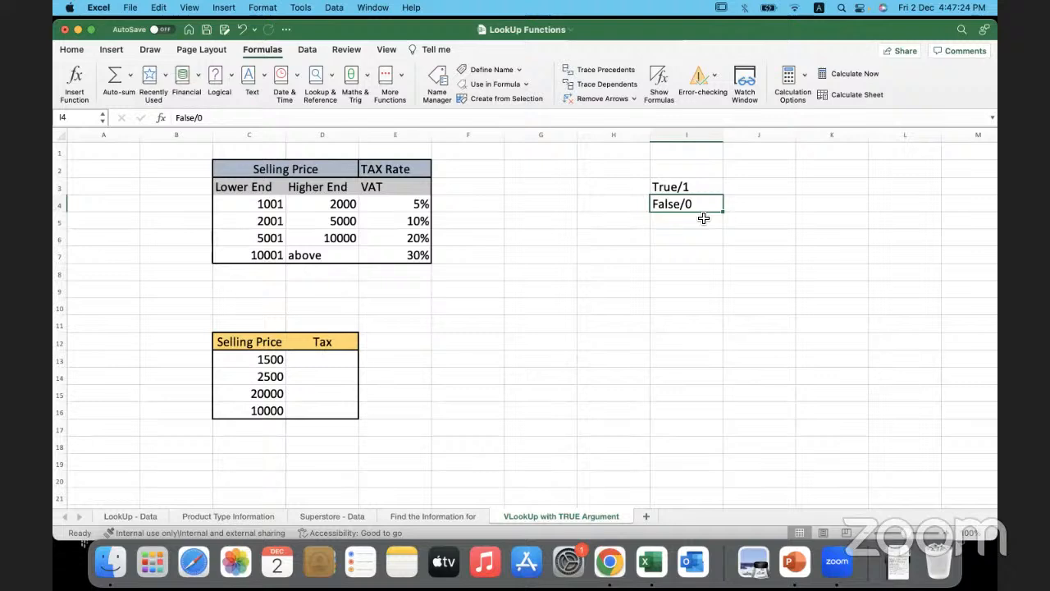
pyautogui.click(710, 189)
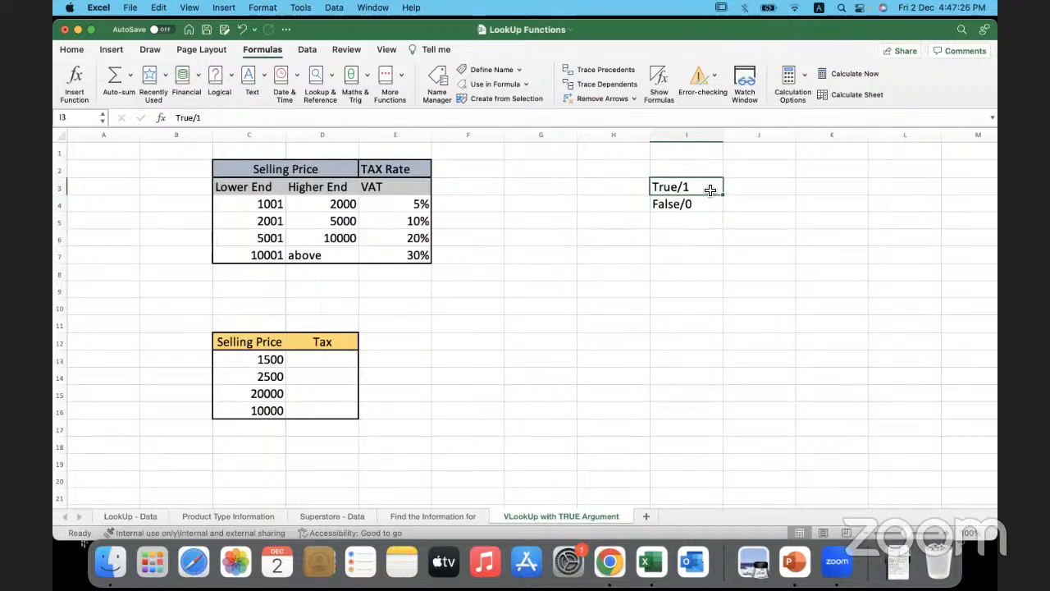
pyautogui.doubleClick(708, 188)
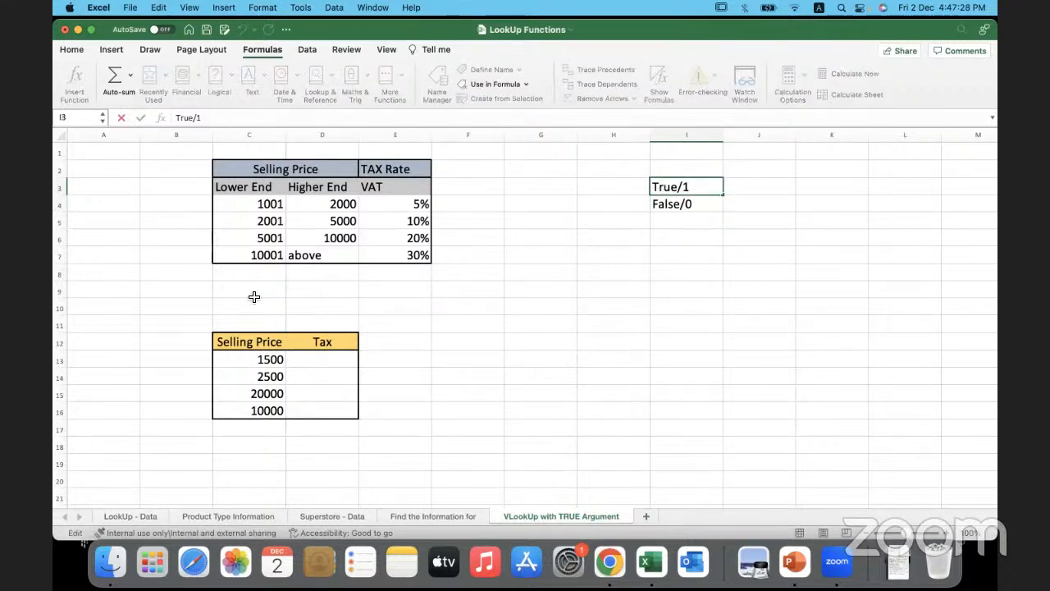
pyautogui.click(239, 209)
pyautogui.moveTo(239, 208); pyautogui.dragTo(237, 255)
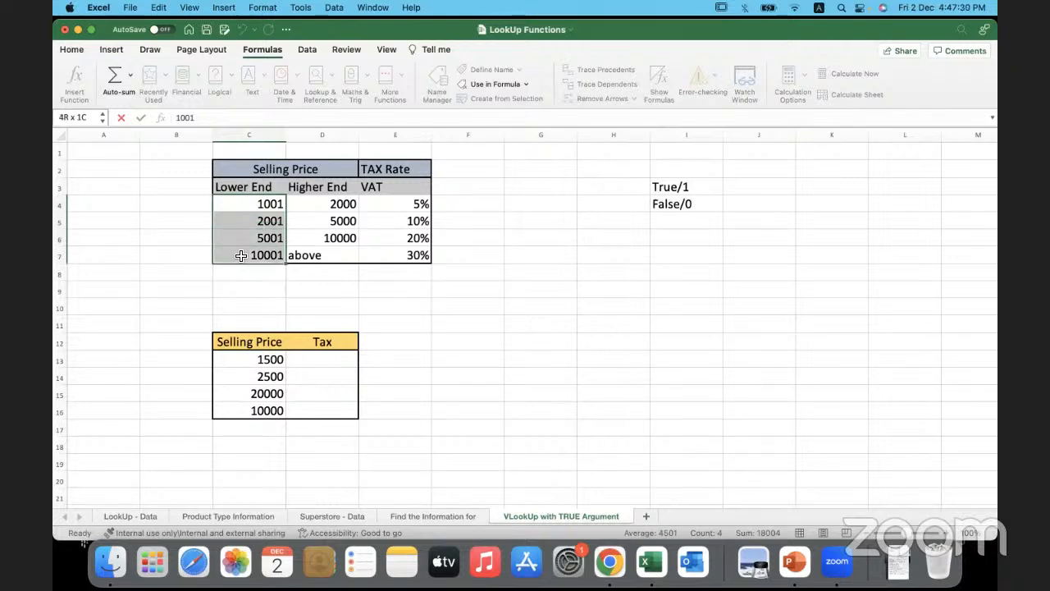
pyautogui.moveTo(237, 205); pyautogui.dragTo(239, 252)
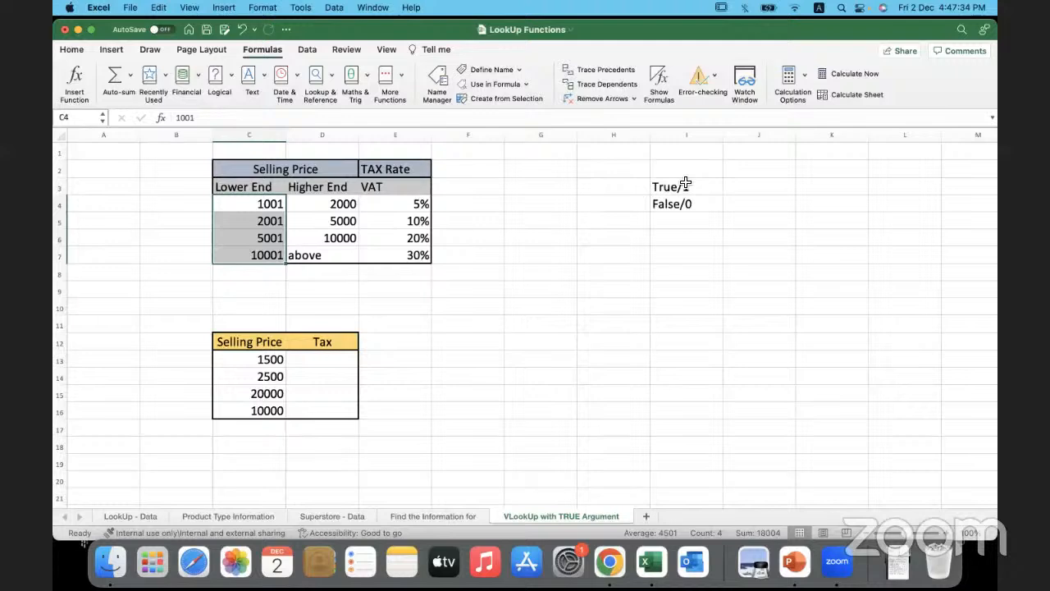
pyautogui.doubleClick(711, 186)
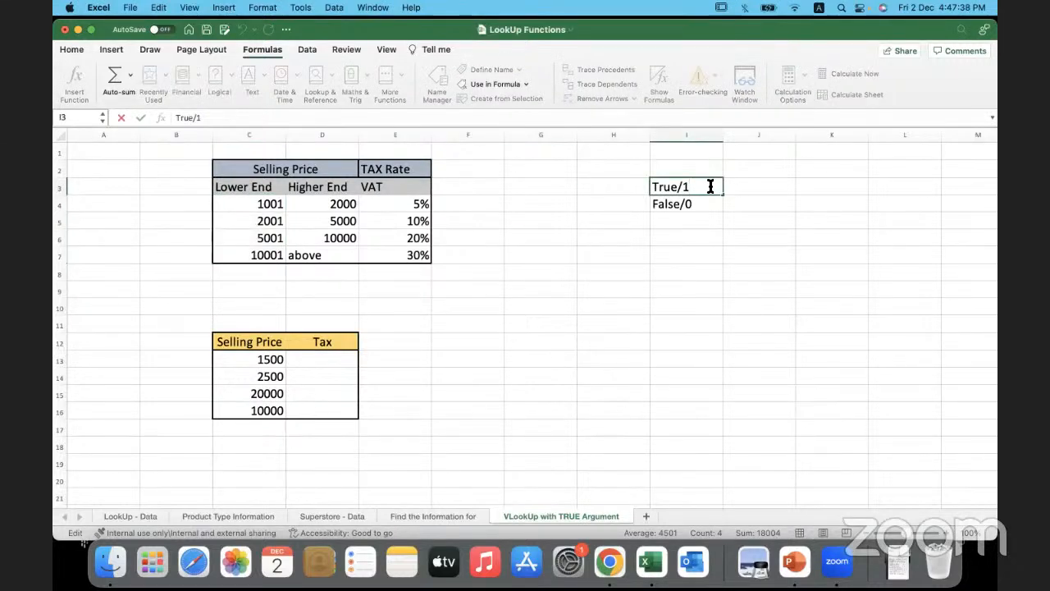
pyautogui.click(631, 187)
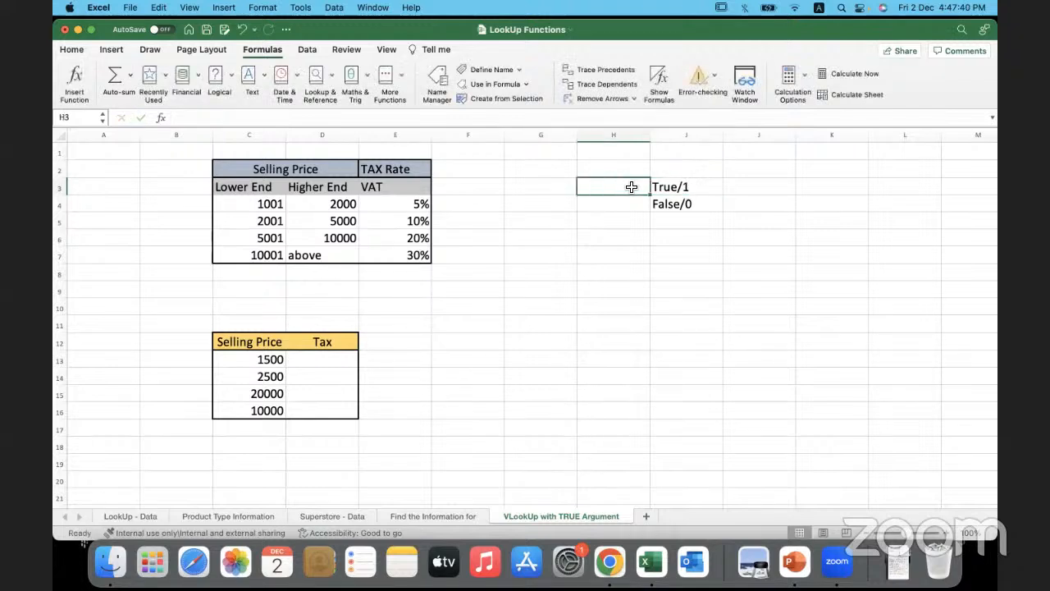
pyautogui.click(247, 204)
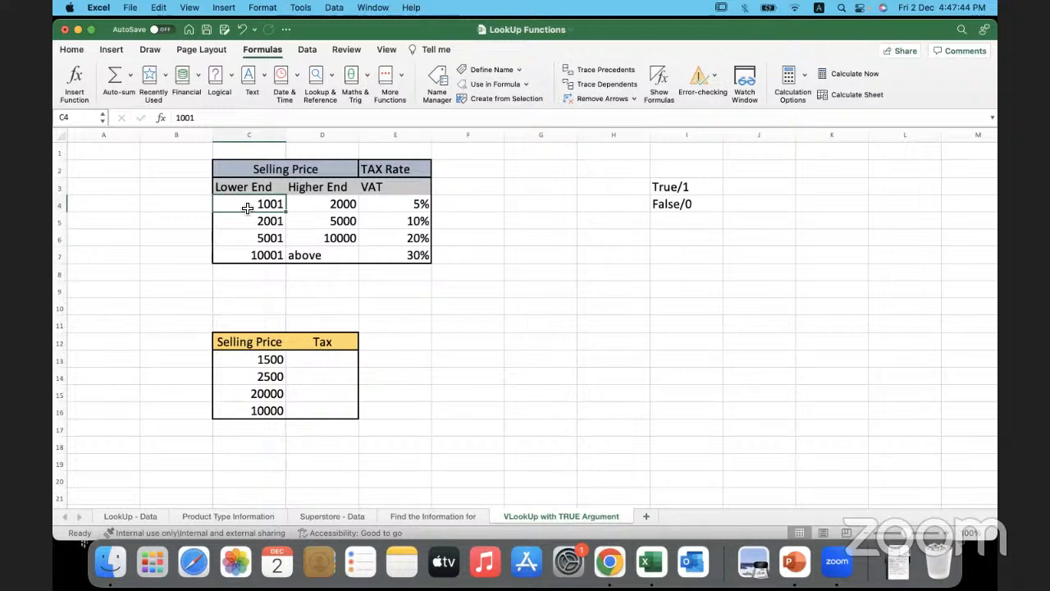
pyautogui.doubleClick(247, 205)
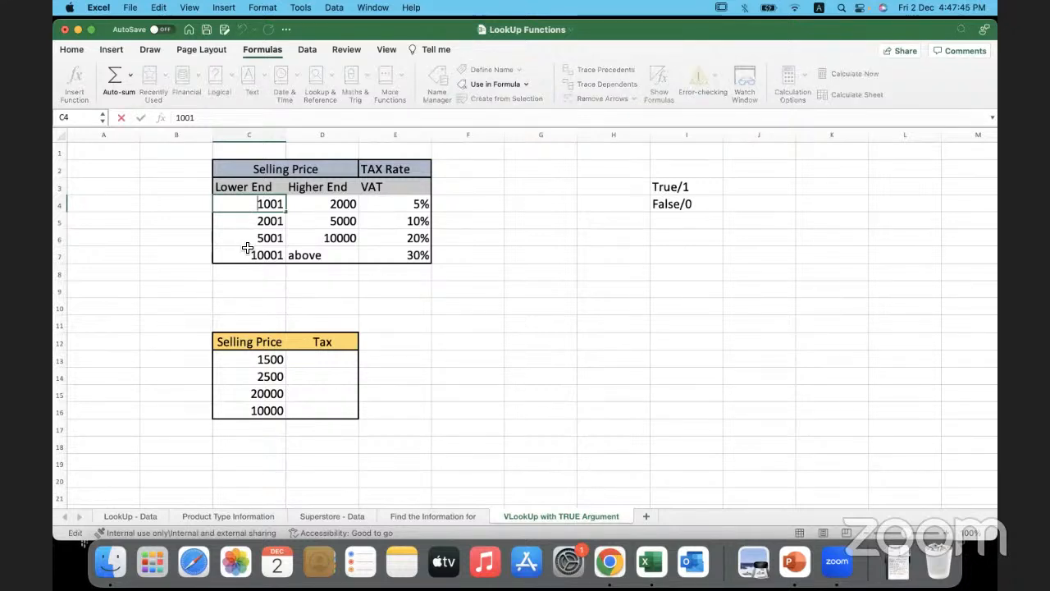
pyautogui.click(184, 279)
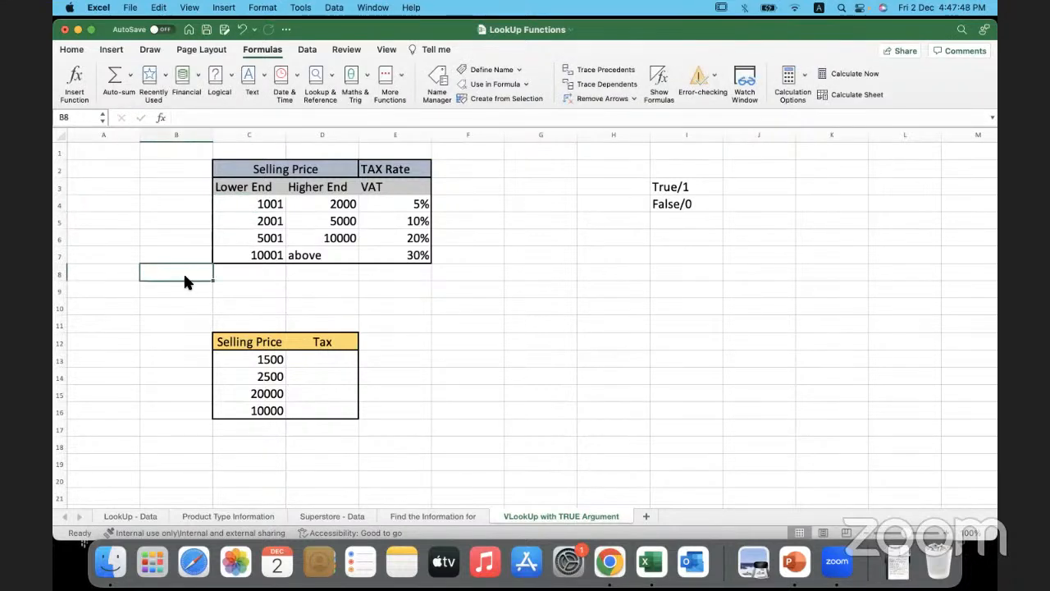
pyautogui.moveTo(247, 203); pyautogui.dragTo(249, 262)
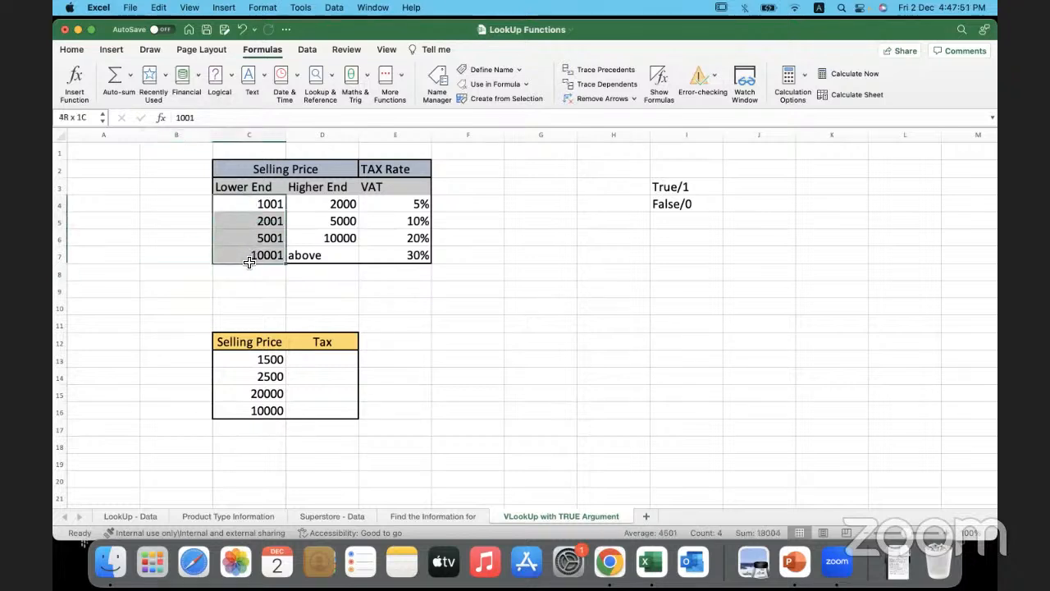
# - Widen column D to fit a long formula and start a VLOOKUP in D13 with C13 as the lookup value
pyautogui.click(306, 357)
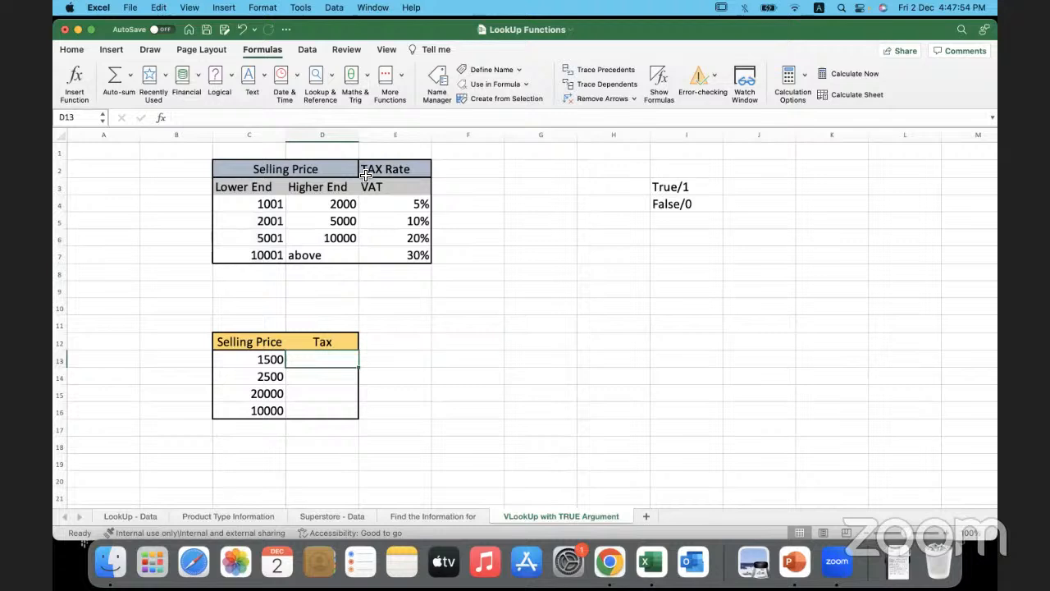
pyautogui.moveTo(358, 135); pyautogui.dragTo(526, 137)
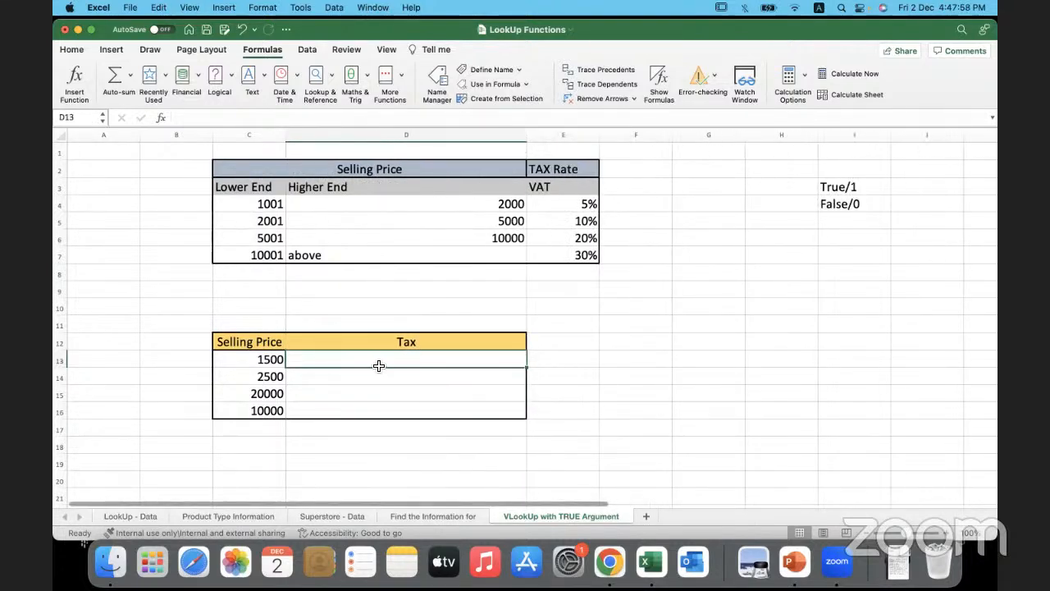
pyautogui.doubleClick(370, 363)
pyautogui.write('=vl')
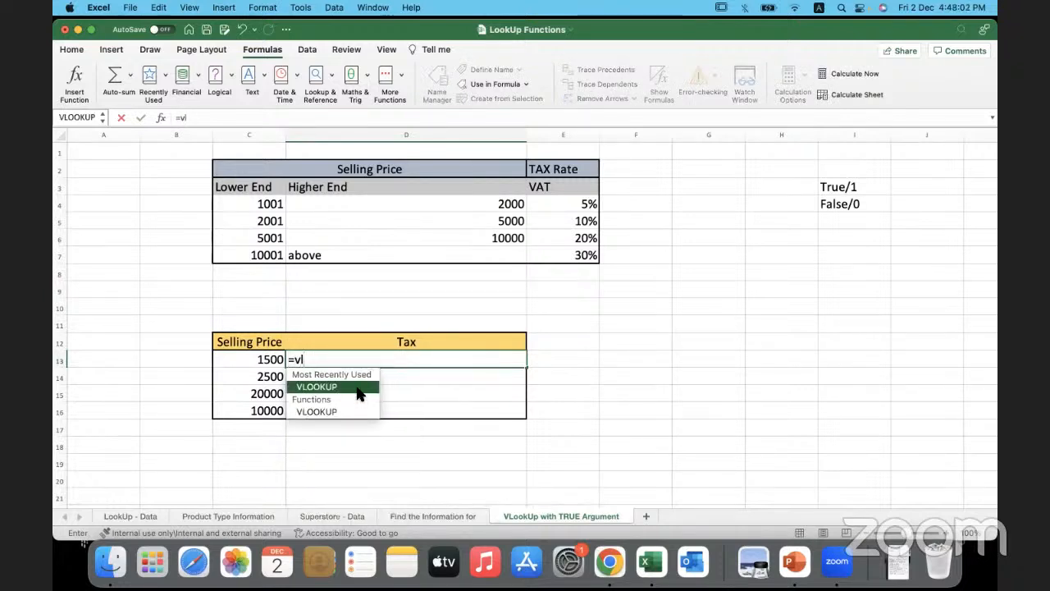
pyautogui.doubleClick(358, 389)
pyautogui.click(250, 360)
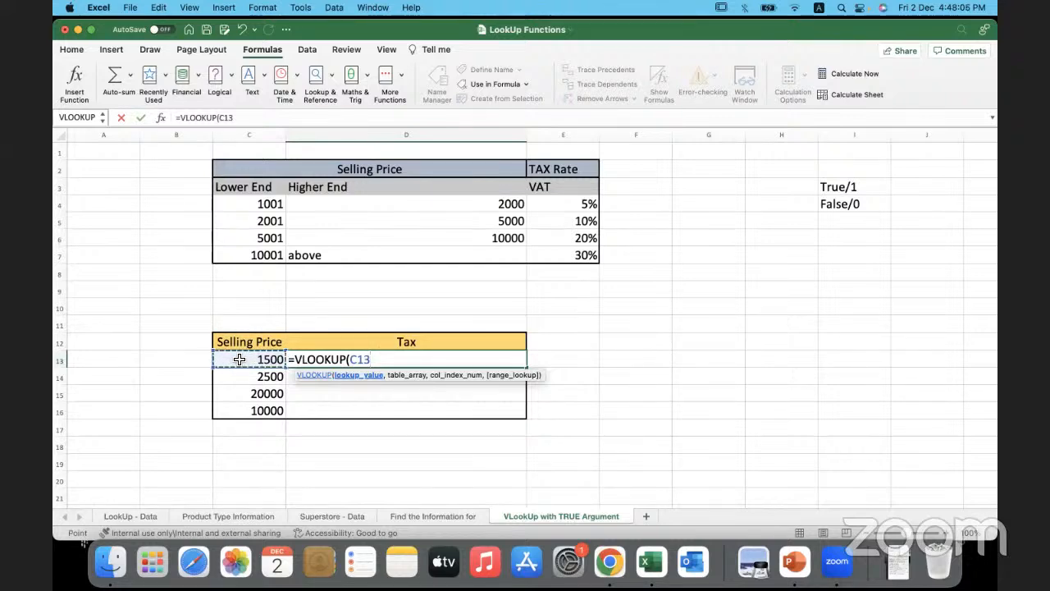
pyautogui.write(',')
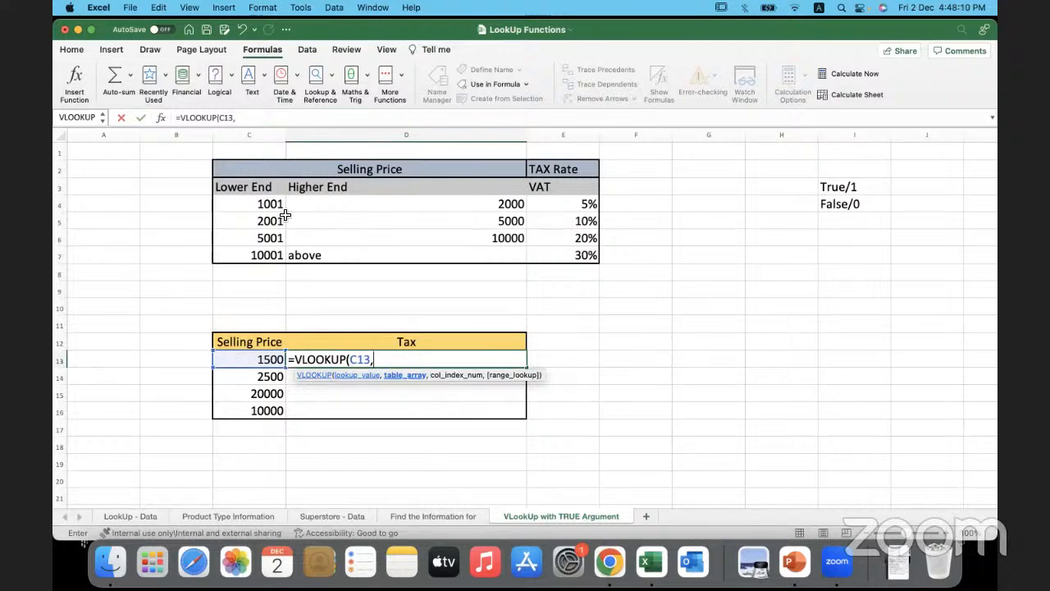
# - Add the tax rate range C4:E7 as the table array, locked with absolute references as $C$4:$E$7
pyautogui.moveTo(275, 205); pyautogui.dragTo(549, 261)
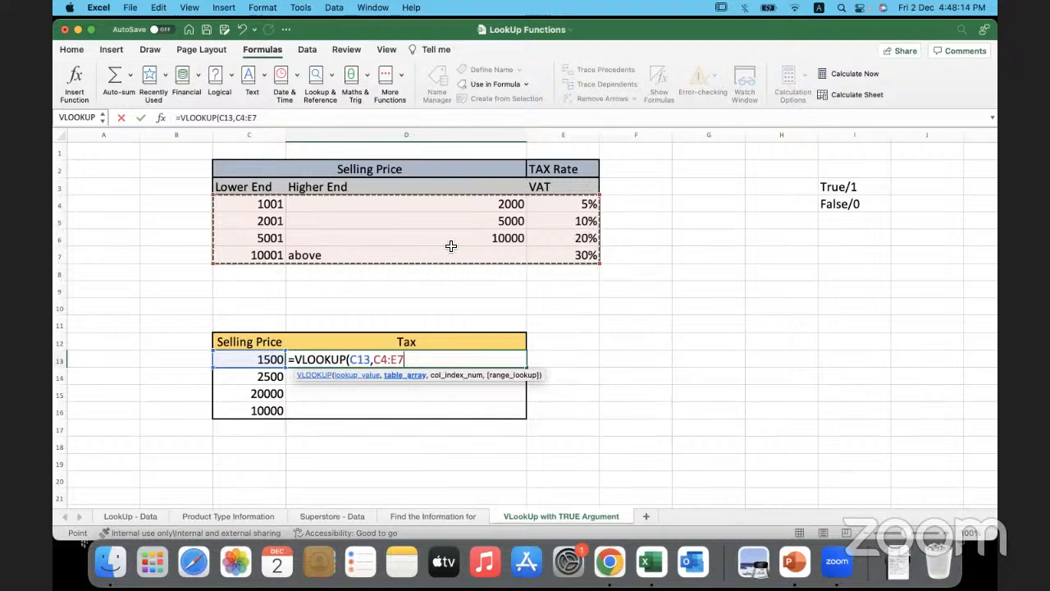
pyautogui.click(382, 359)
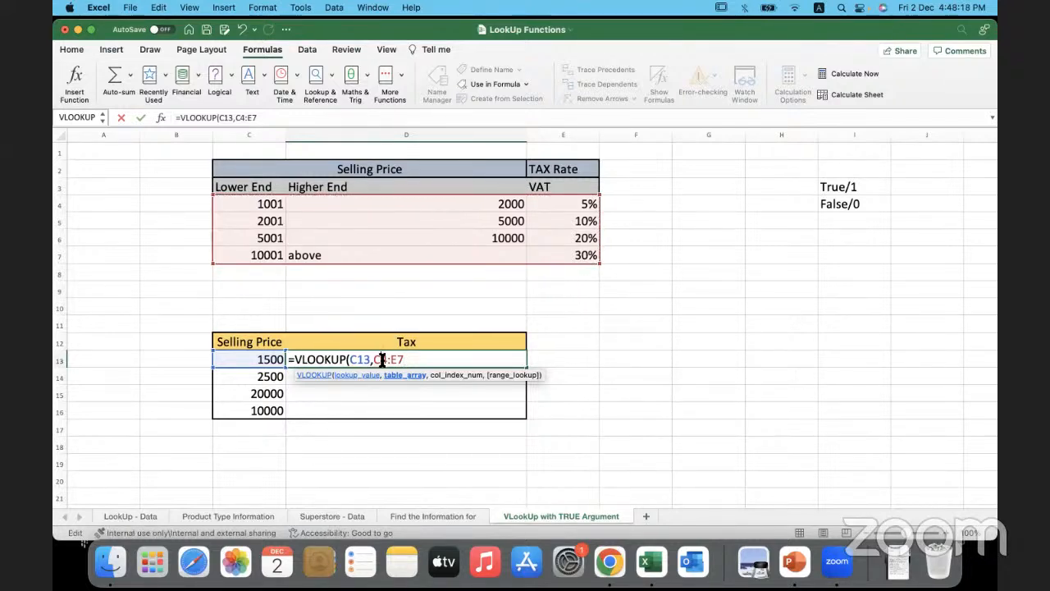
pyautogui.press('F4')
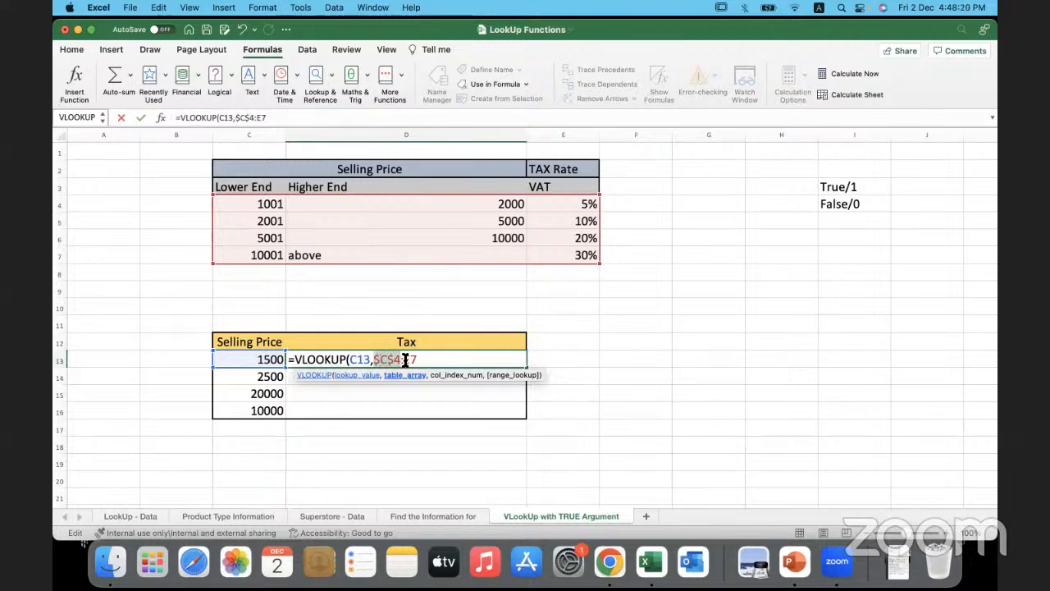
pyautogui.click(408, 359)
pyautogui.press('F4')
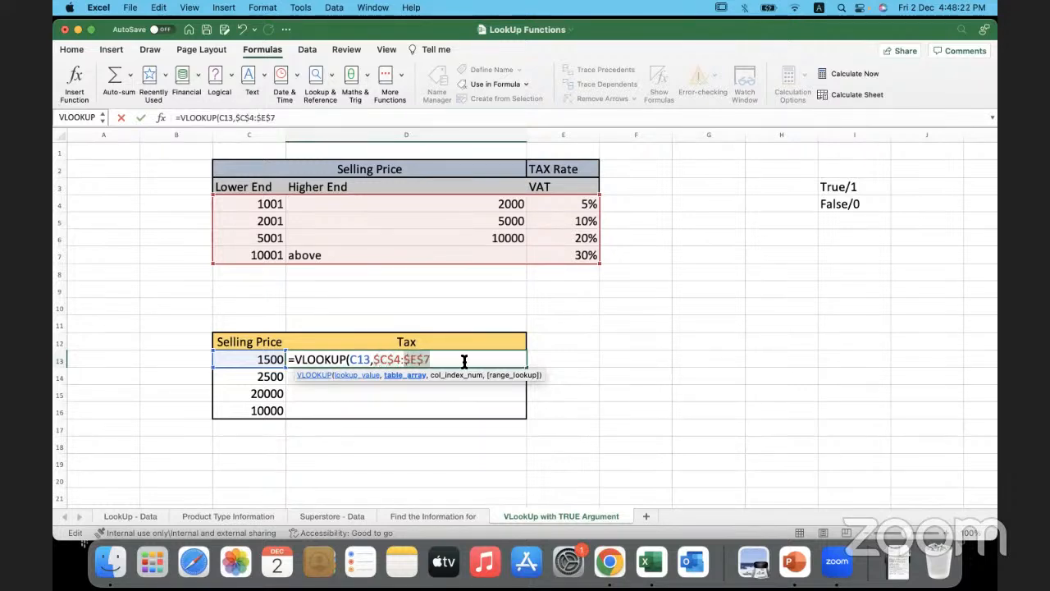
pyautogui.click(459, 360)
pyautogui.write(',')
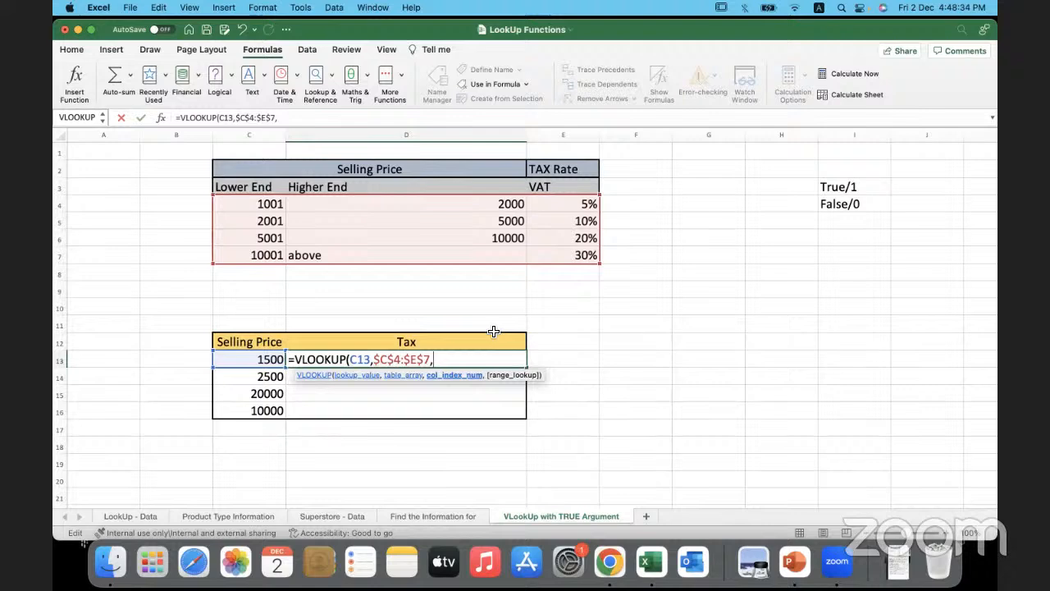
# - Complete the D13 formula with column index 3 and TRUE for approximate match, and enter it
pyautogui.write(',')
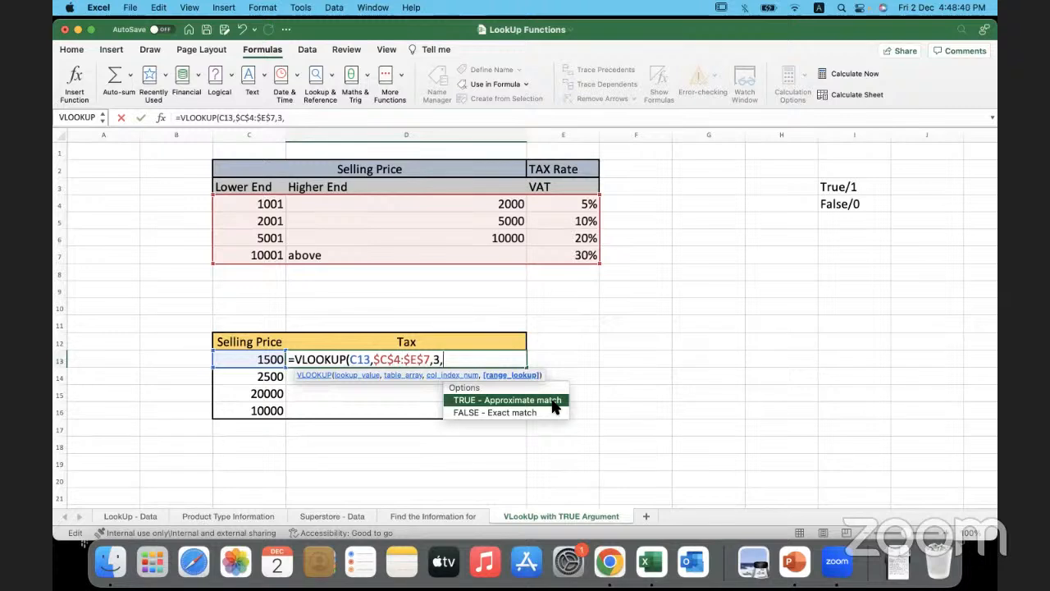
pyautogui.doubleClick(472, 403)
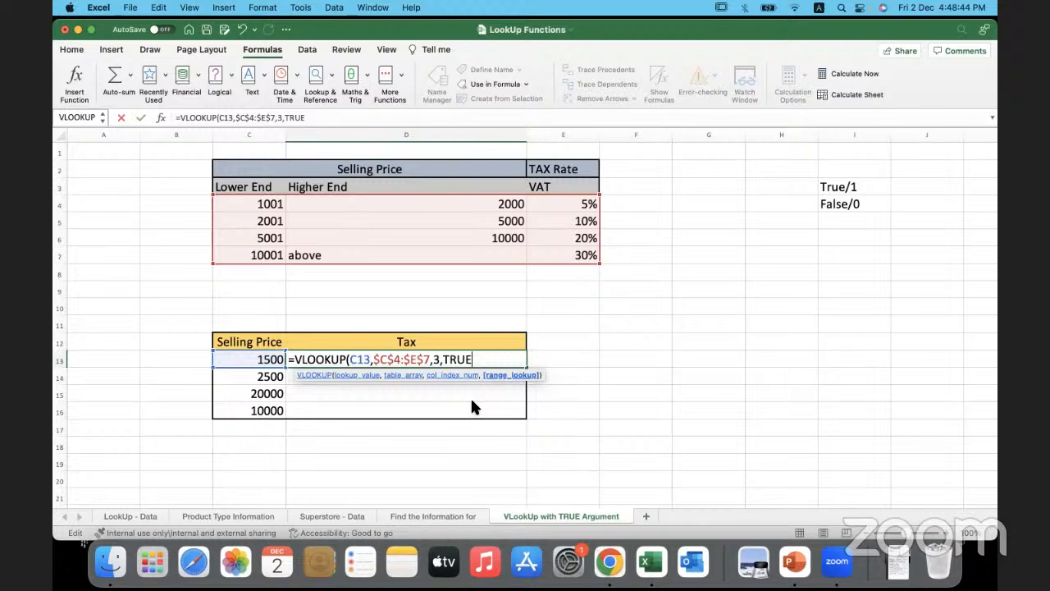
pyautogui.write(')')
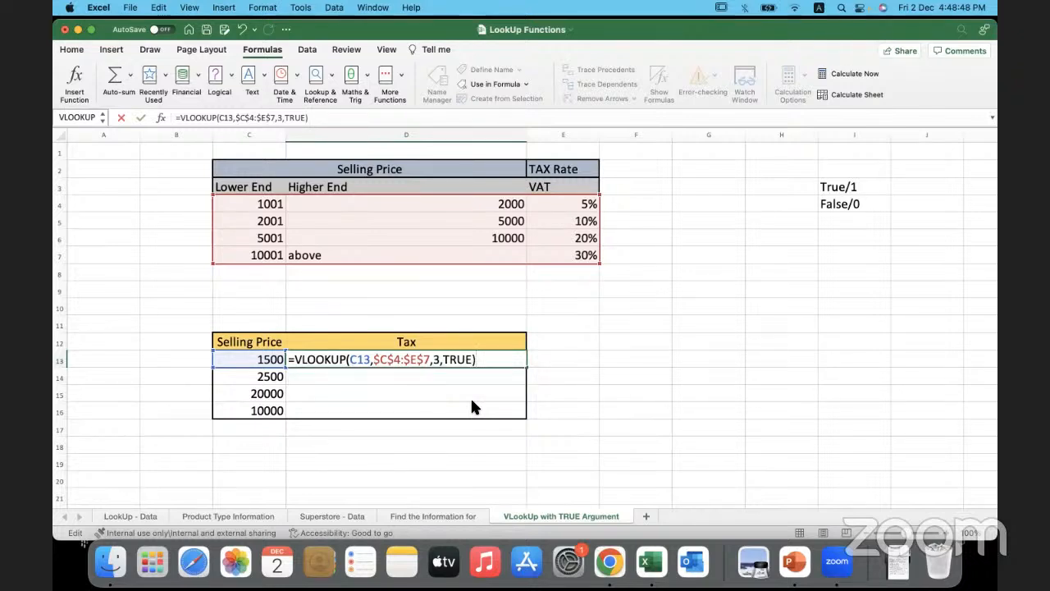
pyautogui.press('Return')
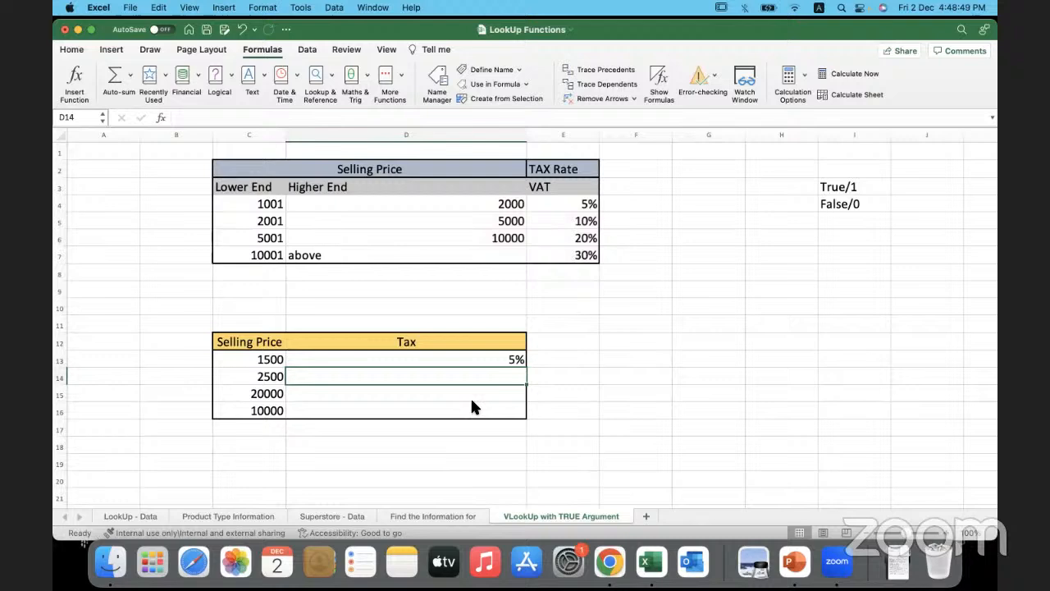
# - Check the D13 tax result against the price in C13 and the first bracket C4:E4, and revisit the True/False notes in I3:I4
pyautogui.click(396, 360)
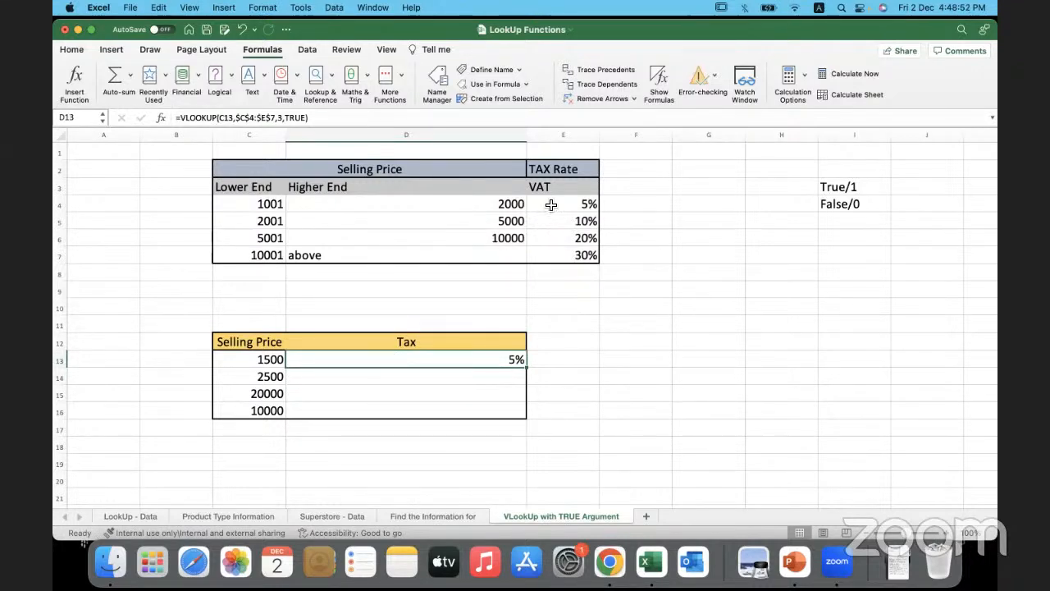
pyautogui.click(244, 363)
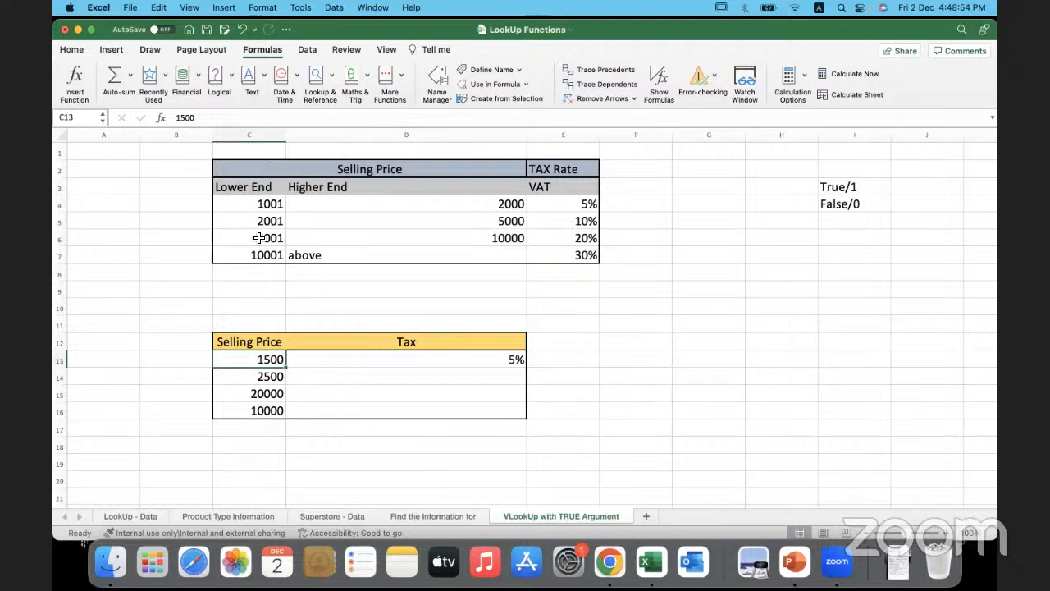
pyautogui.moveTo(253, 208); pyautogui.dragTo(321, 211)
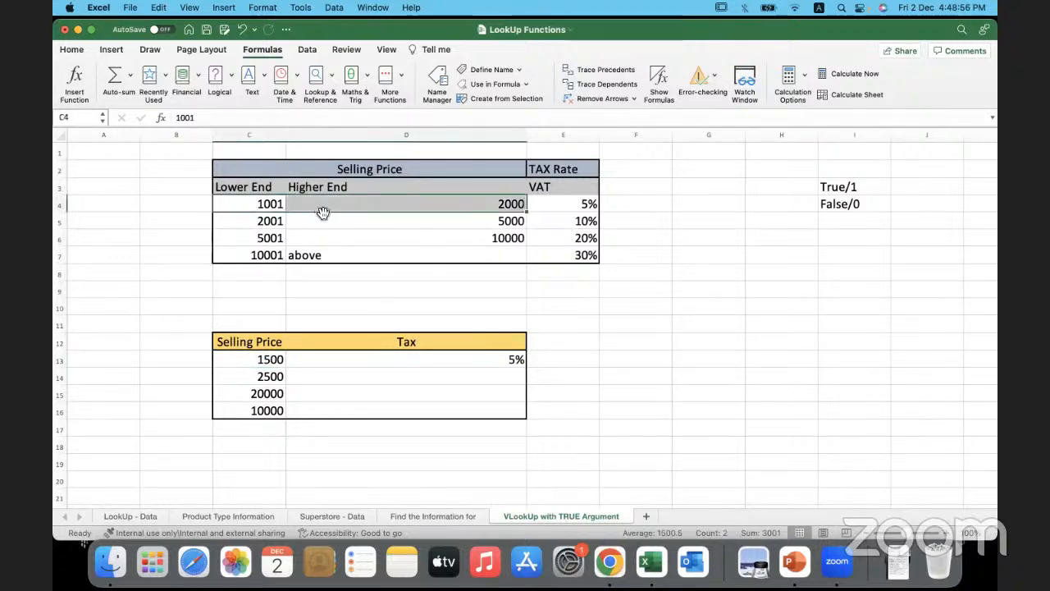
pyautogui.click(260, 210)
pyautogui.moveTo(259, 210); pyautogui.dragTo(301, 206)
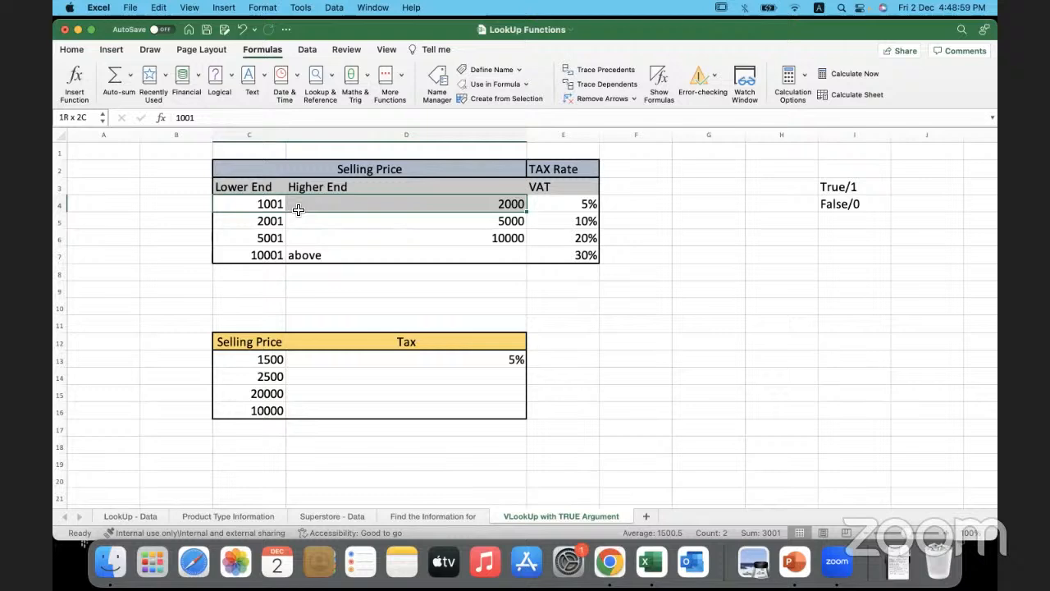
pyautogui.click(556, 206)
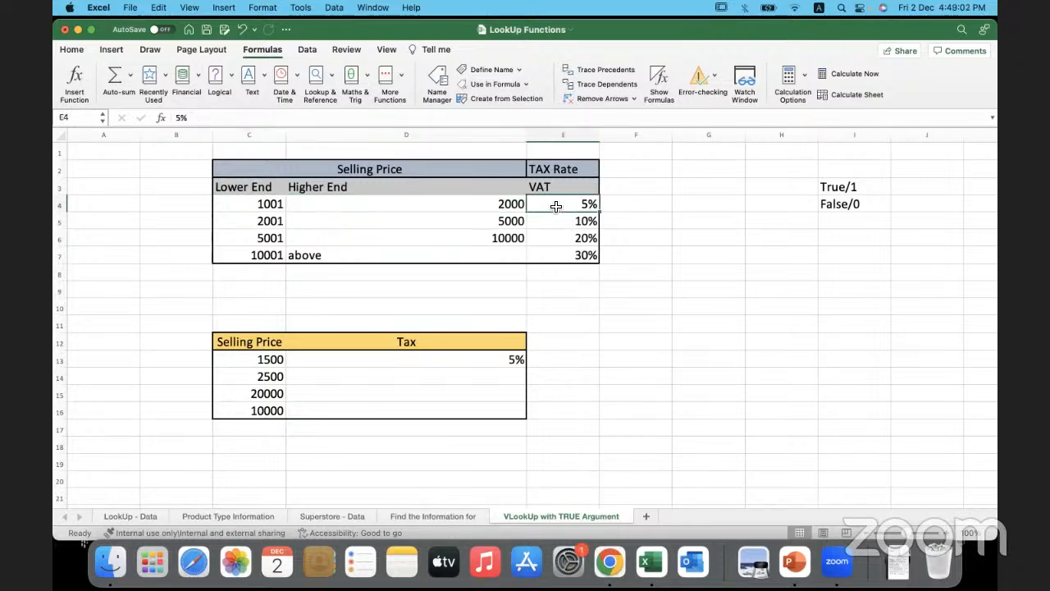
pyautogui.click(871, 185)
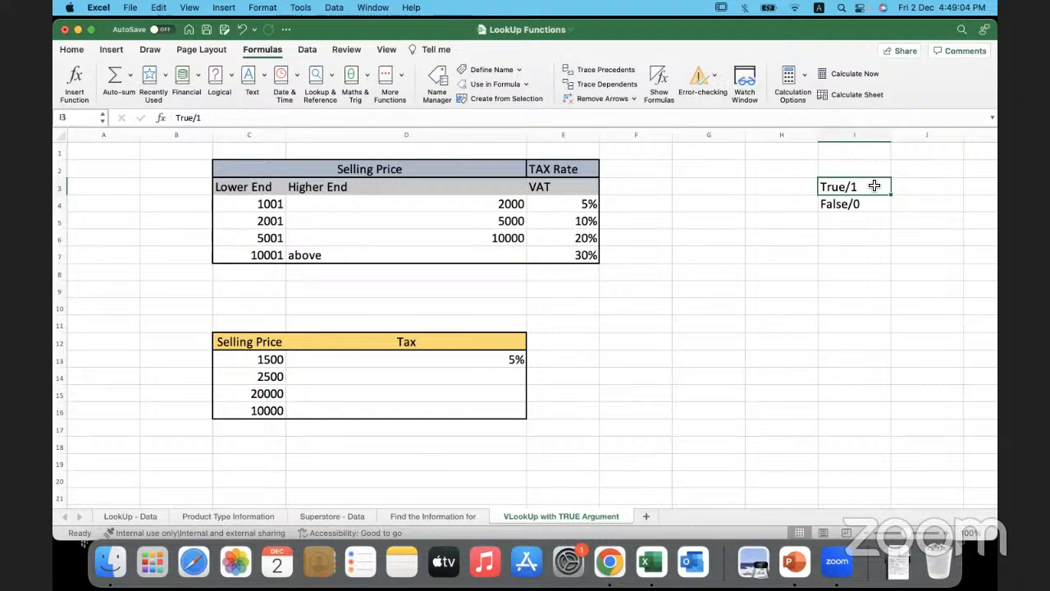
pyautogui.click(872, 207)
pyautogui.click(872, 182)
pyautogui.click(873, 204)
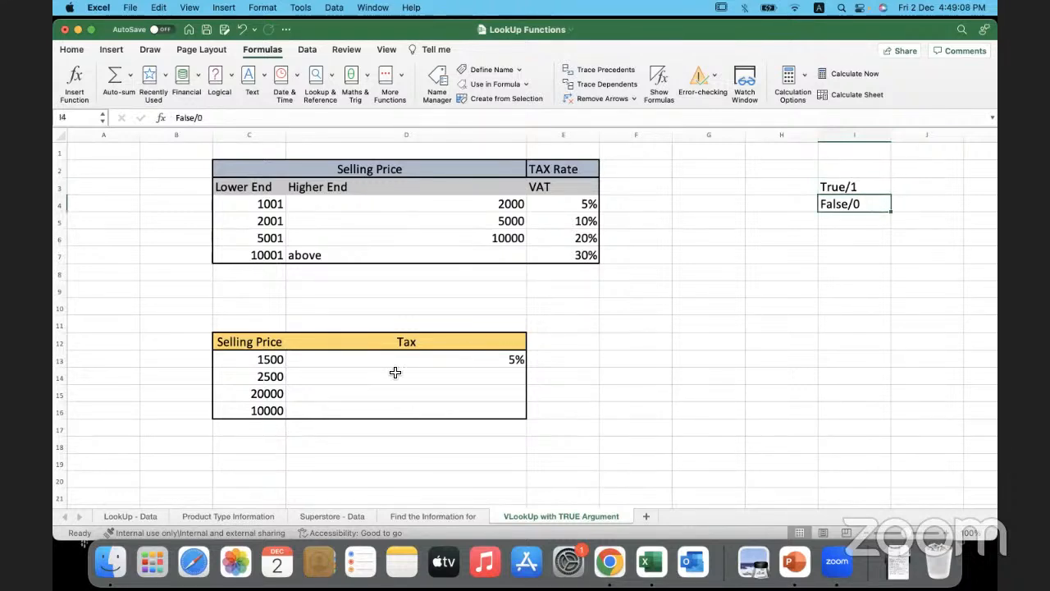
# - Start a VLOOKUP formula in D14 with C14 as the lookup value
pyautogui.click(365, 376)
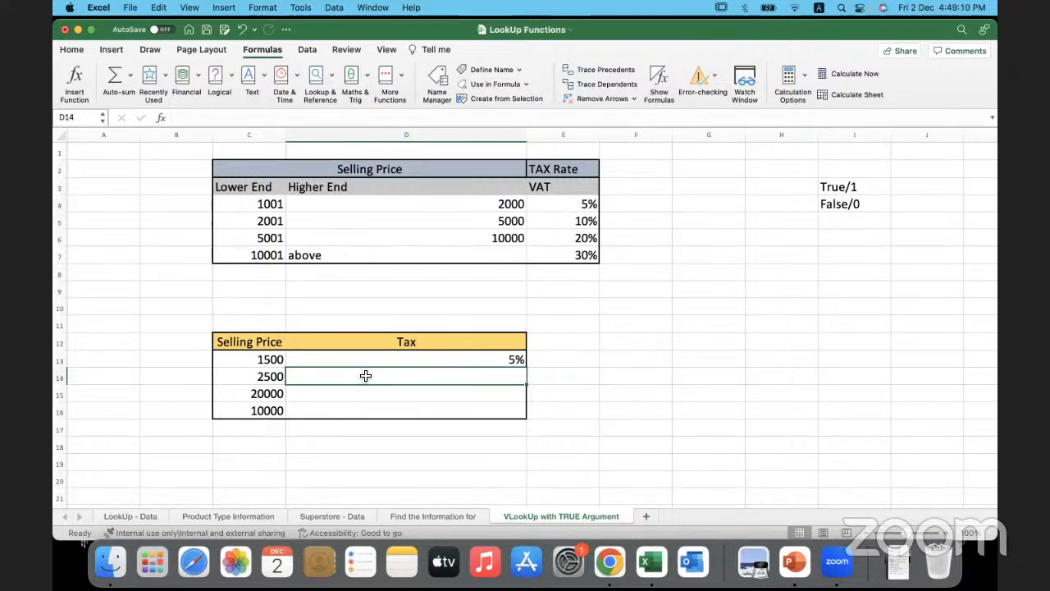
pyautogui.write('=v')
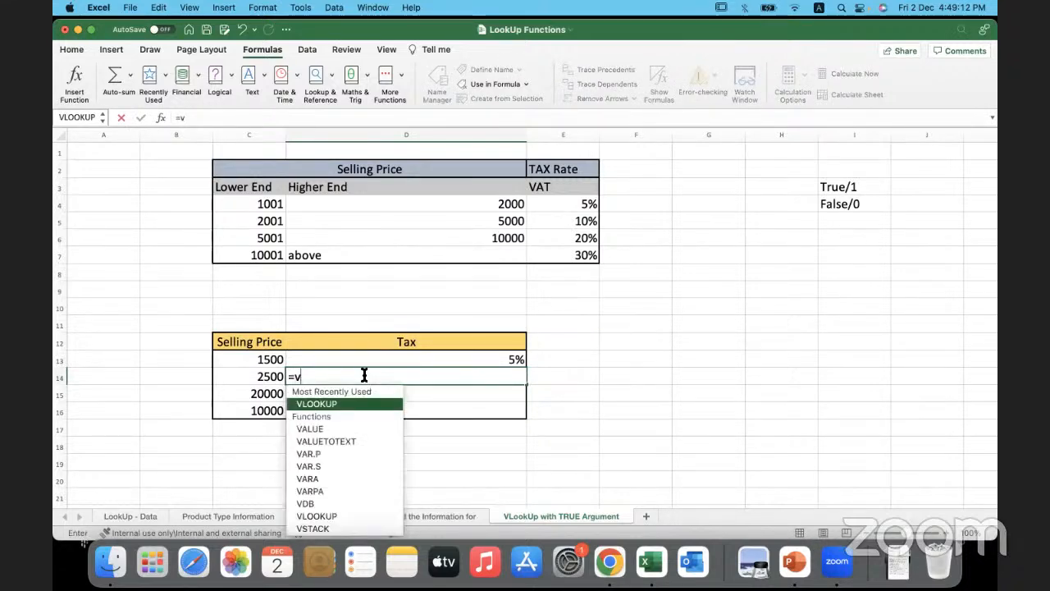
pyautogui.write('loo')
pyautogui.doubleClick(352, 403)
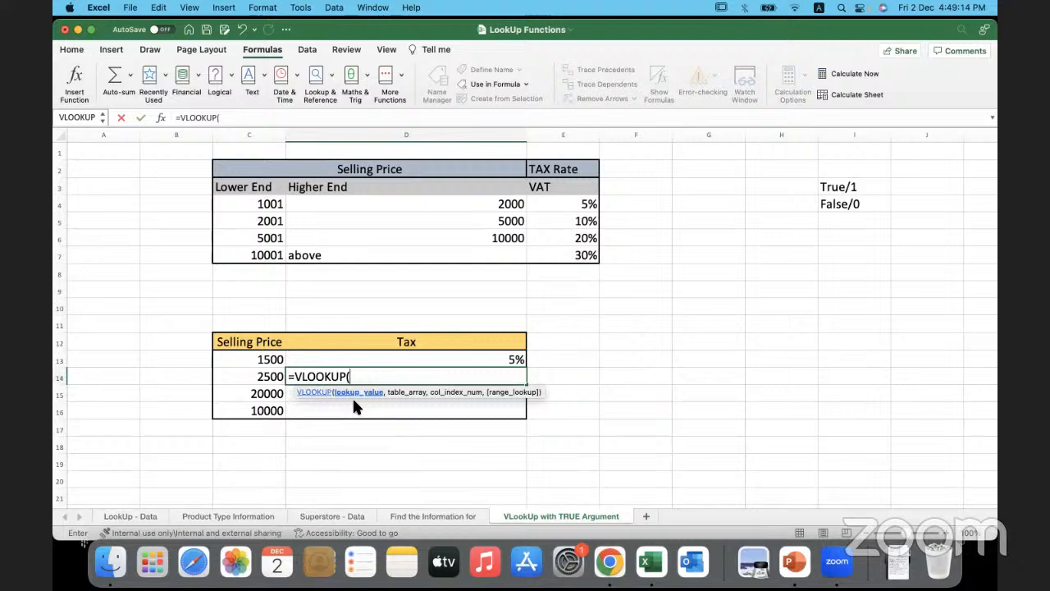
pyautogui.click(257, 377)
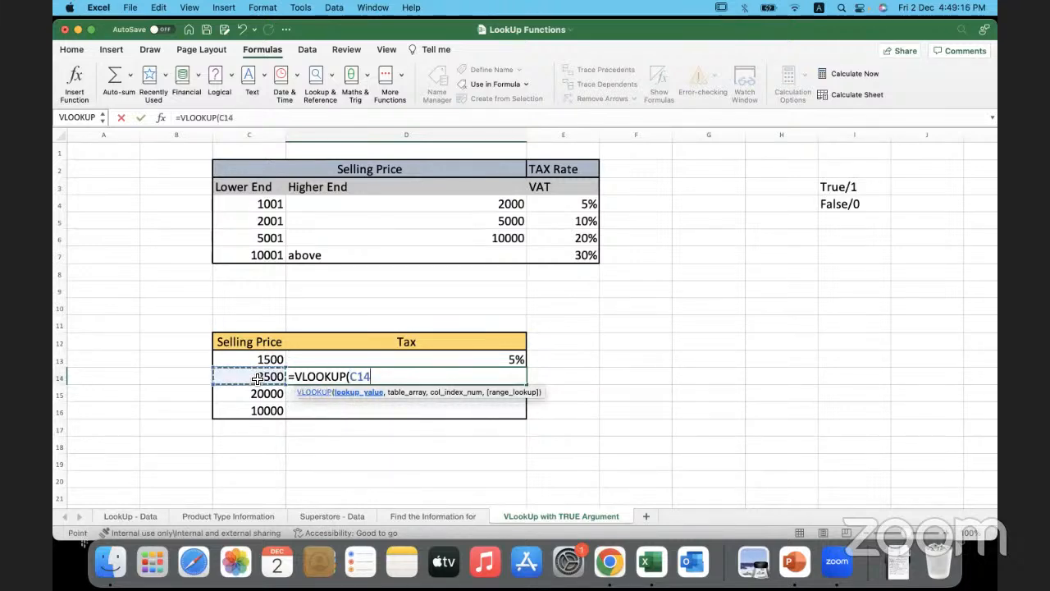
pyautogui.write(',')
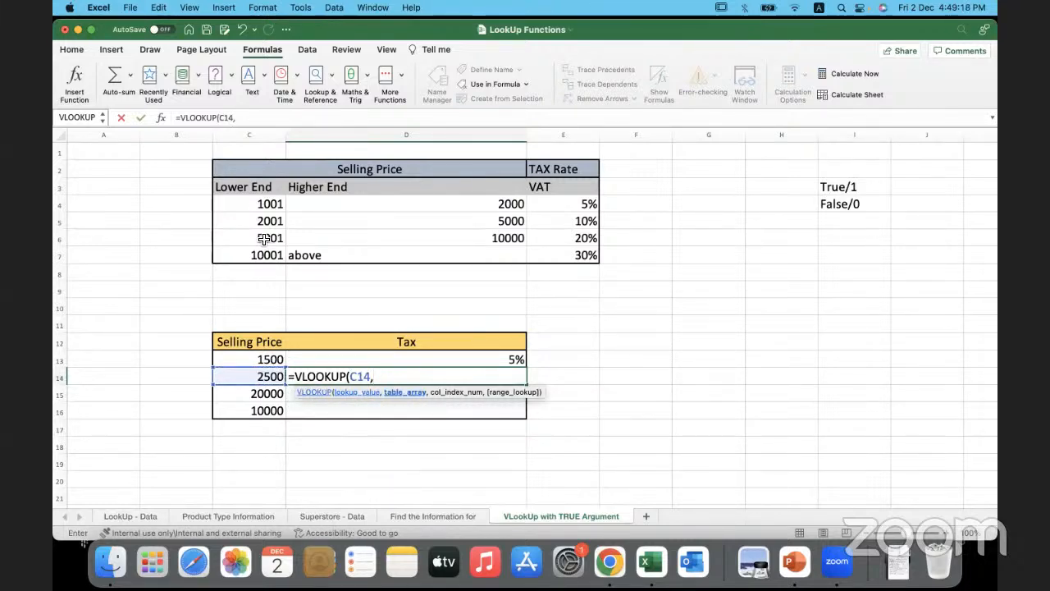
# - Add the bracket range C4:E7 as table array, column index 3 and 1 for approximate match, and close the formula
pyautogui.moveTo(259, 208); pyautogui.dragTo(533, 255)
pyautogui.write(',')
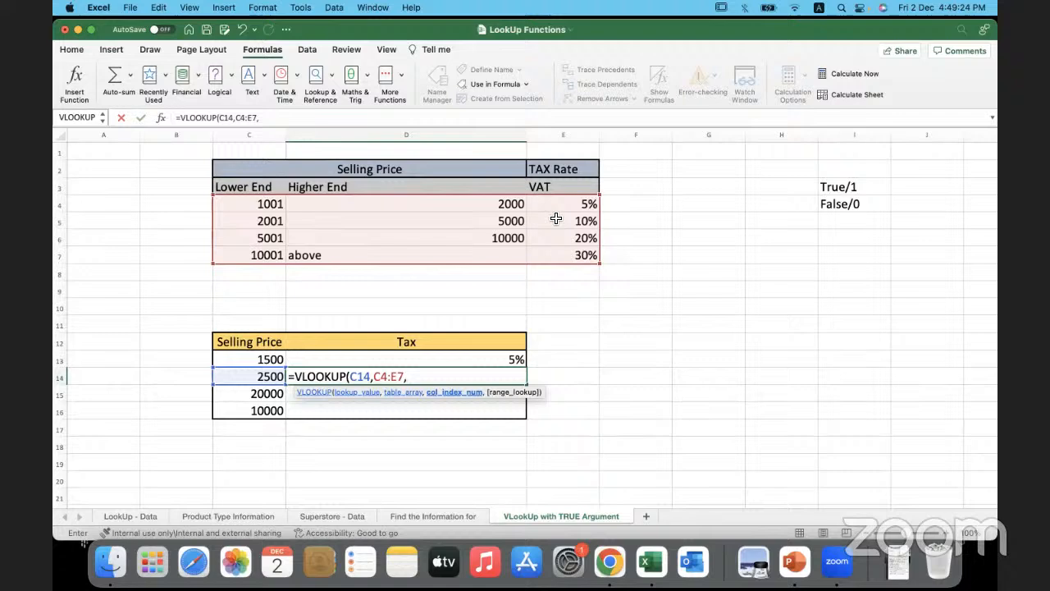
pyautogui.write('3,')
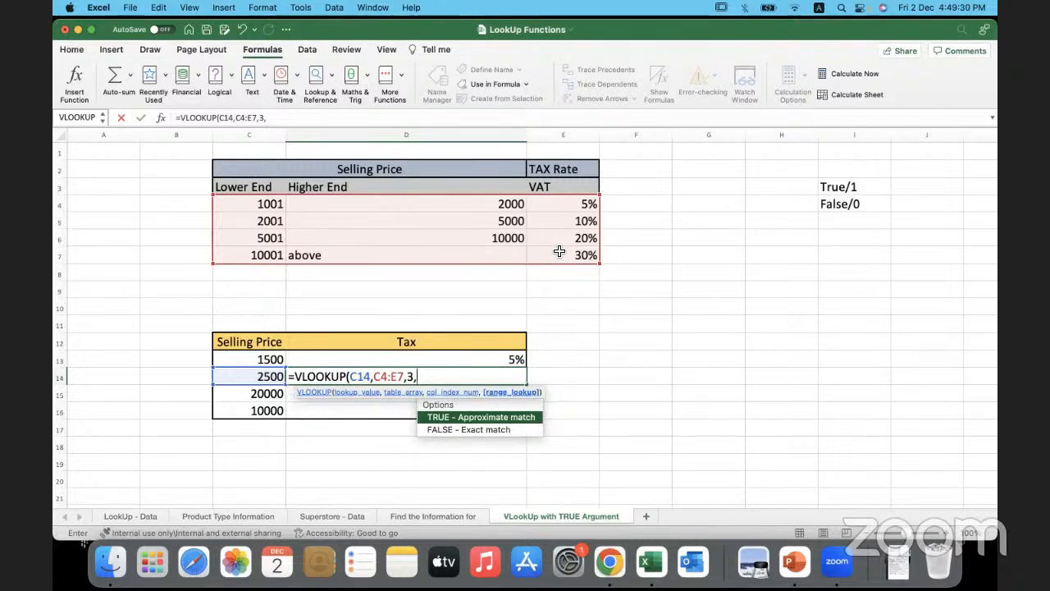
pyautogui.write('1')
pyautogui.click(431, 376)
pyautogui.write(')')
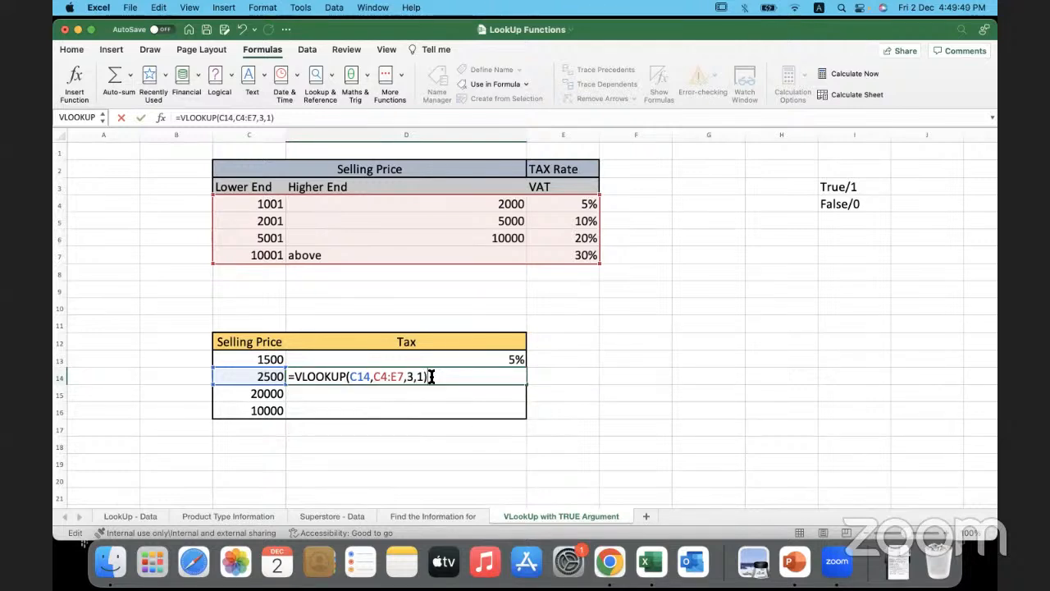
# - Lock the table array in the D14 formula as $C$4:$E$7 and enter the formula
pyautogui.click(377, 376)
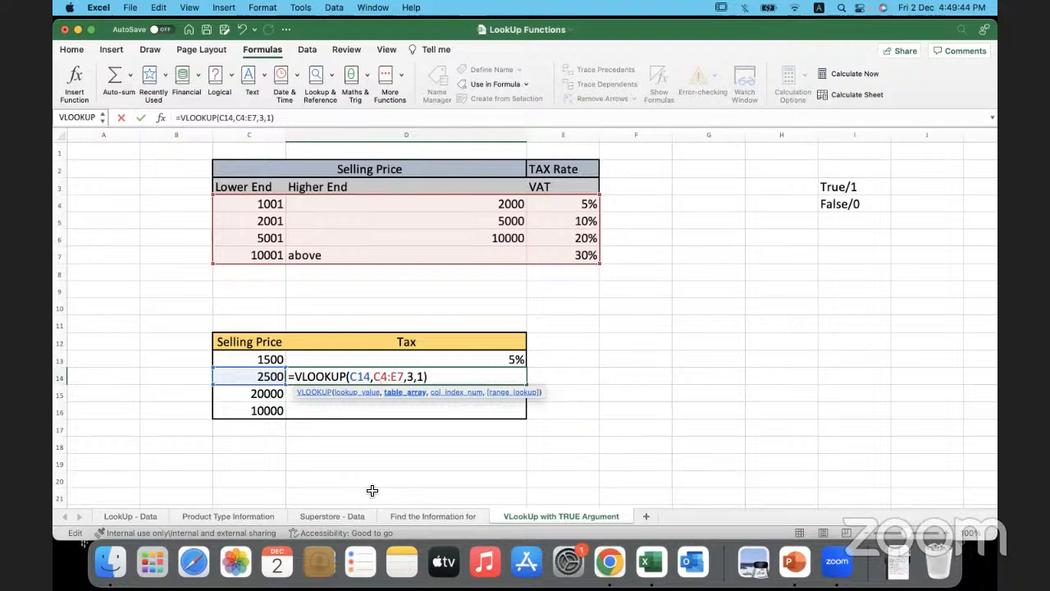
pyautogui.press('F4')
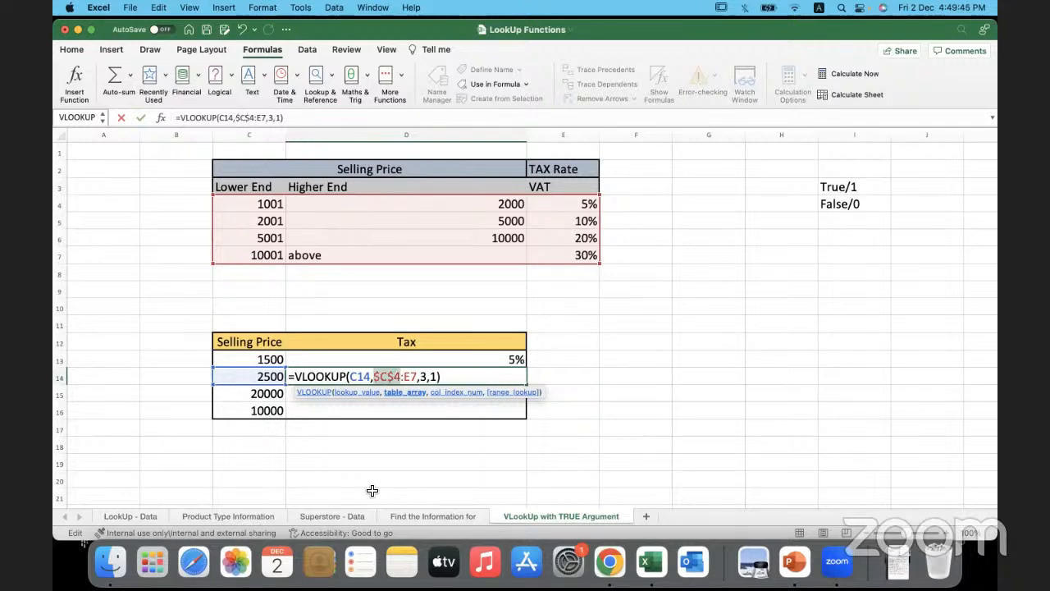
pyautogui.click(410, 377)
pyautogui.press('F4')
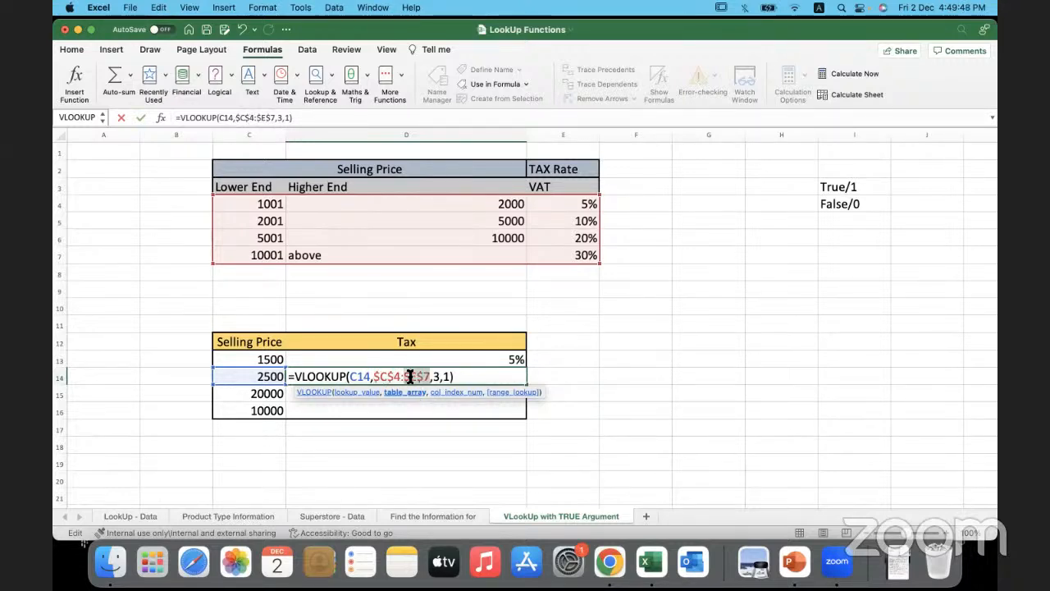
pyautogui.click(470, 376)
pyautogui.press('Return')
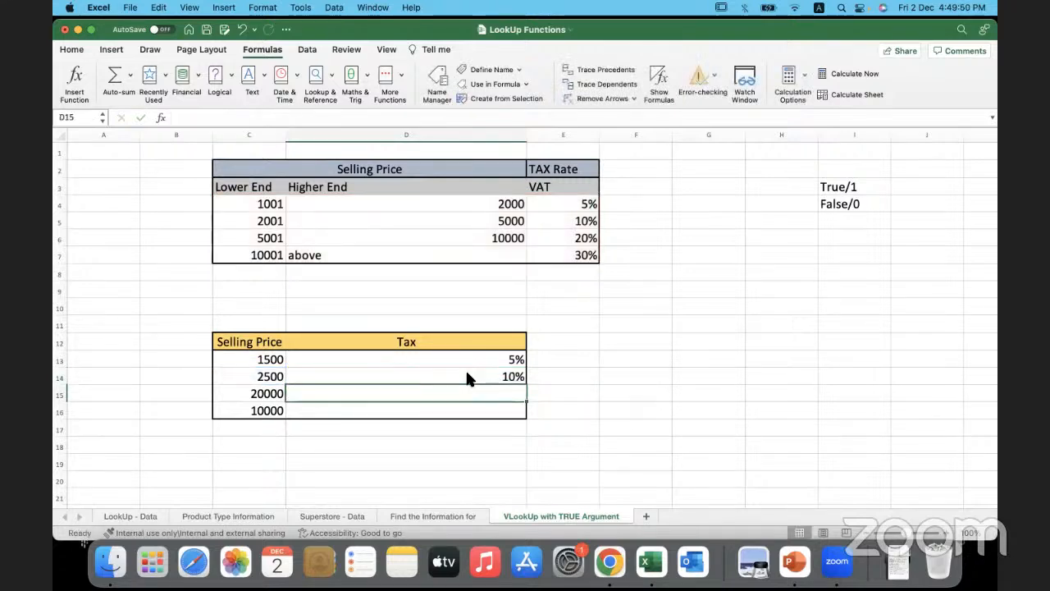
# - Check the D14 tax result against the price in C14 and the second bracket C5:E5
pyautogui.click(459, 375)
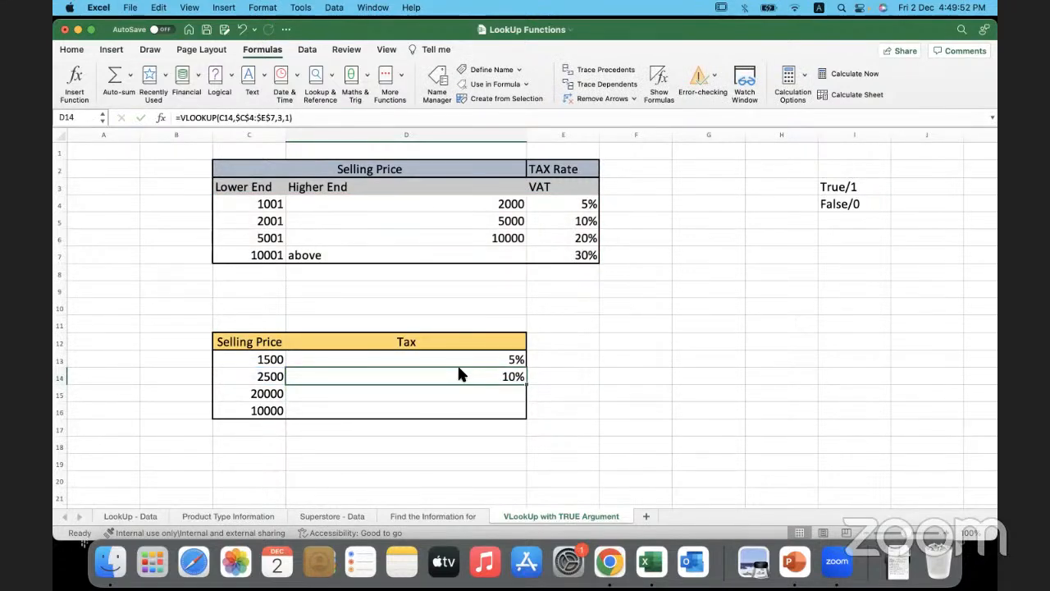
pyautogui.click(246, 380)
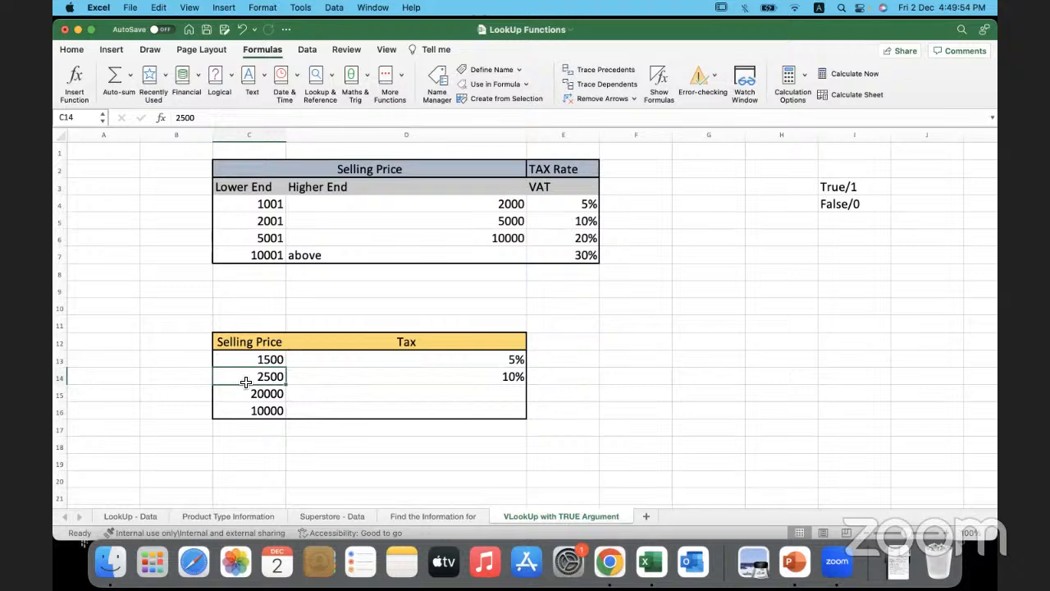
pyautogui.click(333, 378)
pyautogui.click(269, 379)
pyautogui.moveTo(258, 218); pyautogui.dragTo(372, 226)
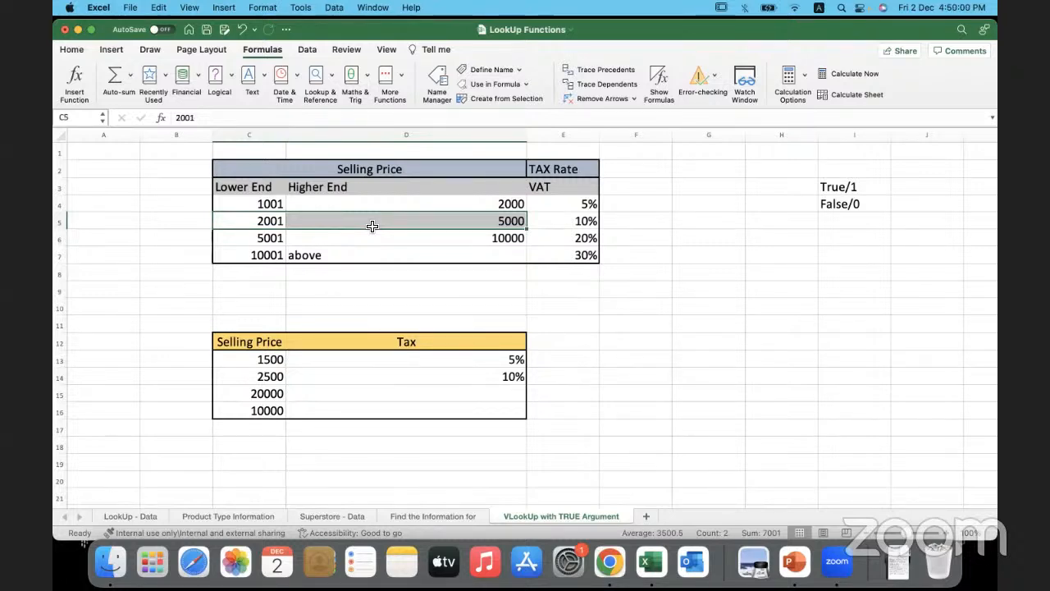
pyautogui.click(566, 224)
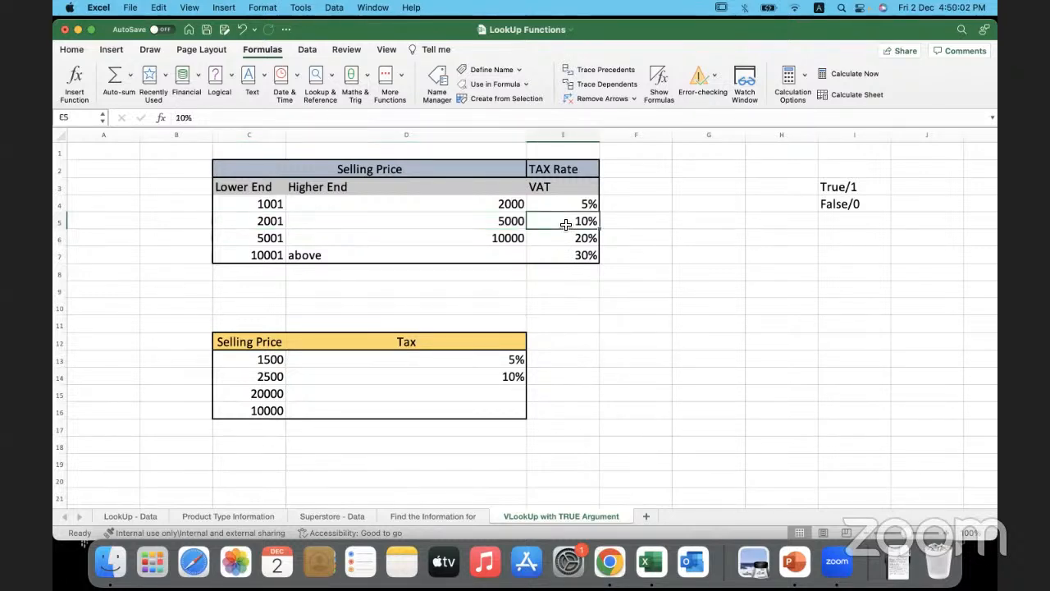
# - Fill the D14 formula down through D16 for the remaining selling prices
pyautogui.click(239, 393)
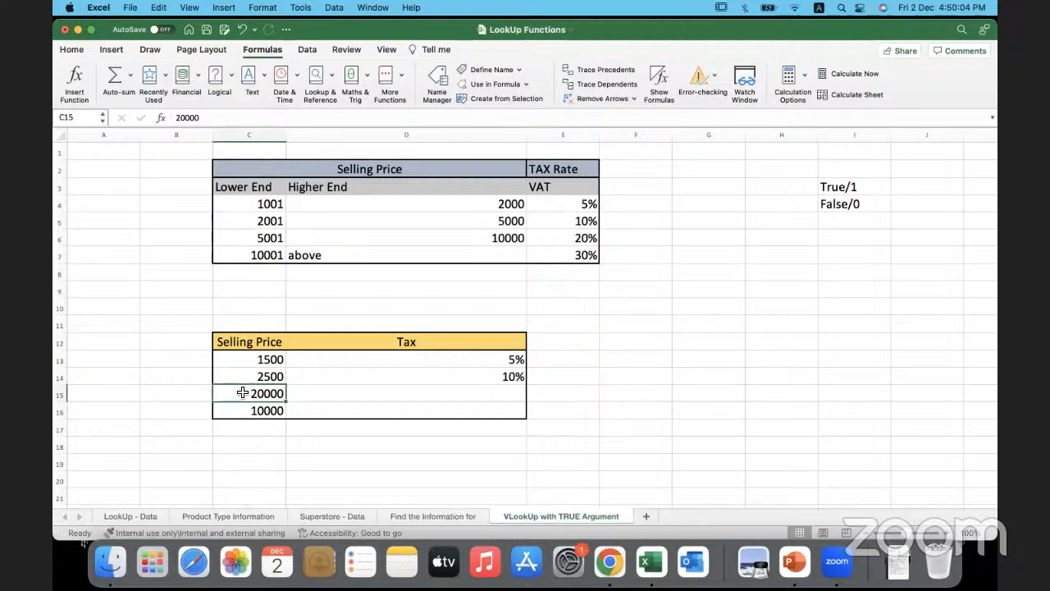
pyautogui.click(486, 376)
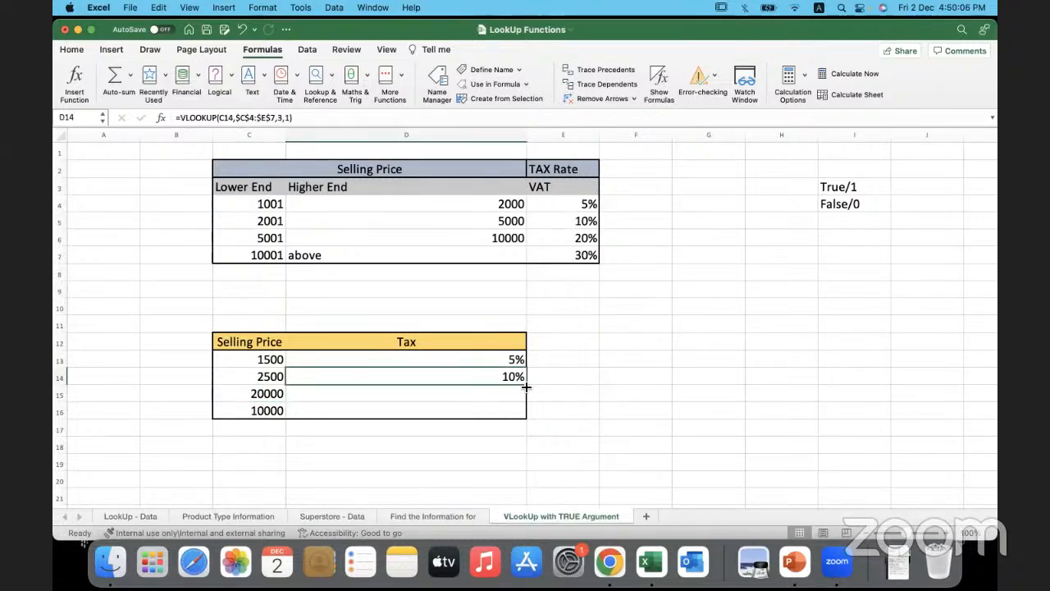
pyautogui.moveTo(526, 385); pyautogui.dragTo(526, 412)
# - Check the tax results for C15 and C16 against the brackets, and review the Lower End values C4:C7 with the first two bracket rows
pyautogui.moveTo(261, 396); pyautogui.dragTo(317, 394)
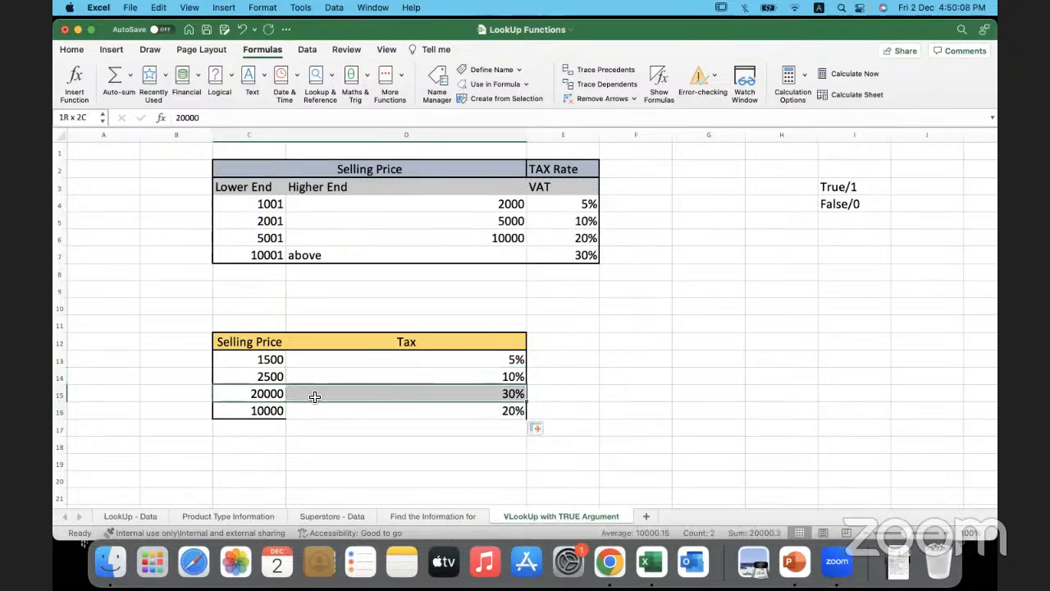
pyautogui.click(242, 259)
pyautogui.moveTo(243, 259); pyautogui.dragTo(552, 254)
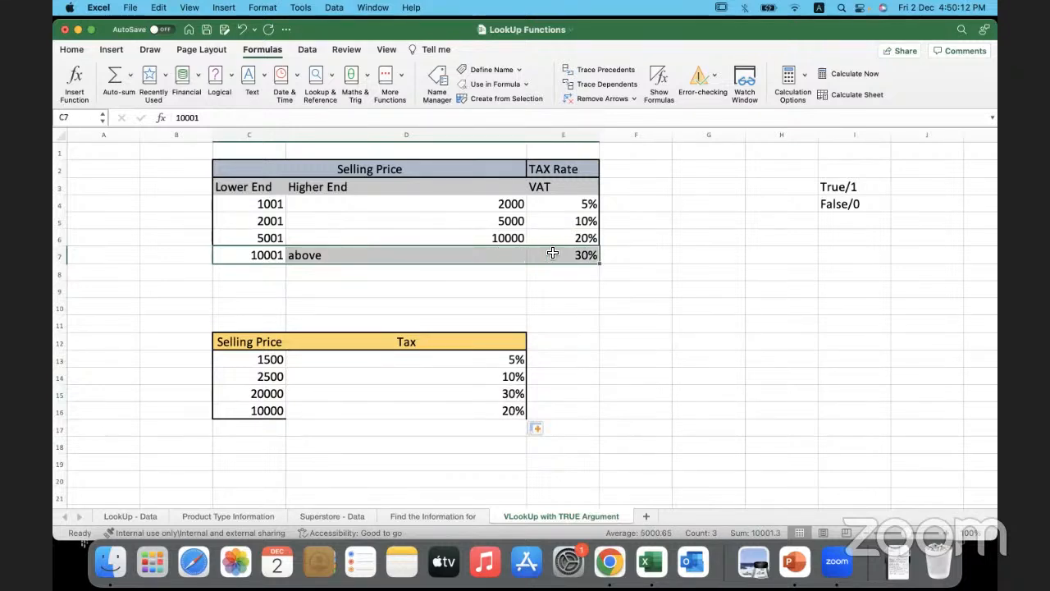
pyautogui.click(223, 415)
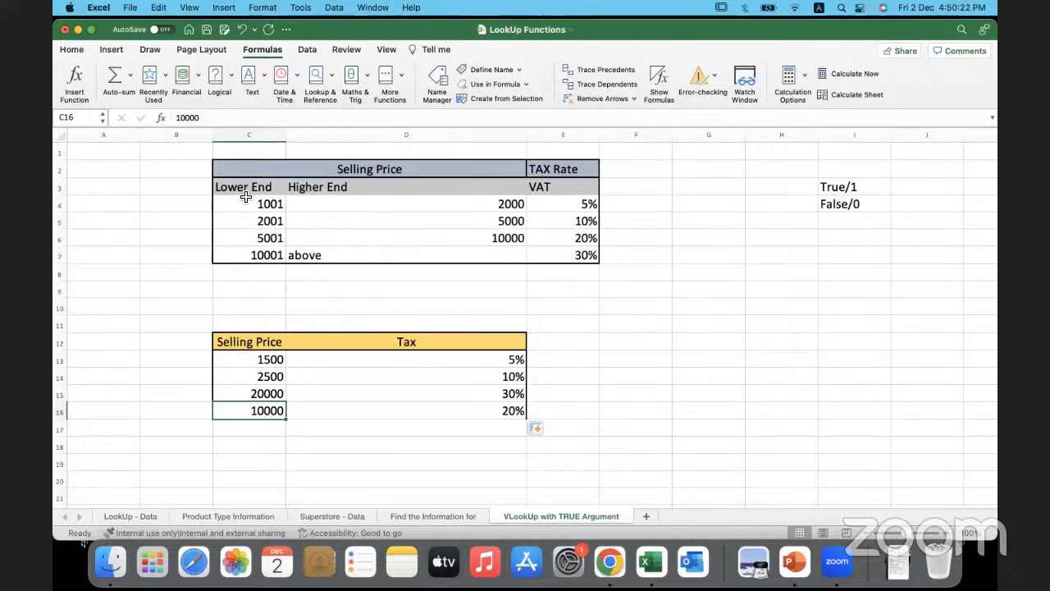
pyautogui.moveTo(243, 204); pyautogui.dragTo(245, 254)
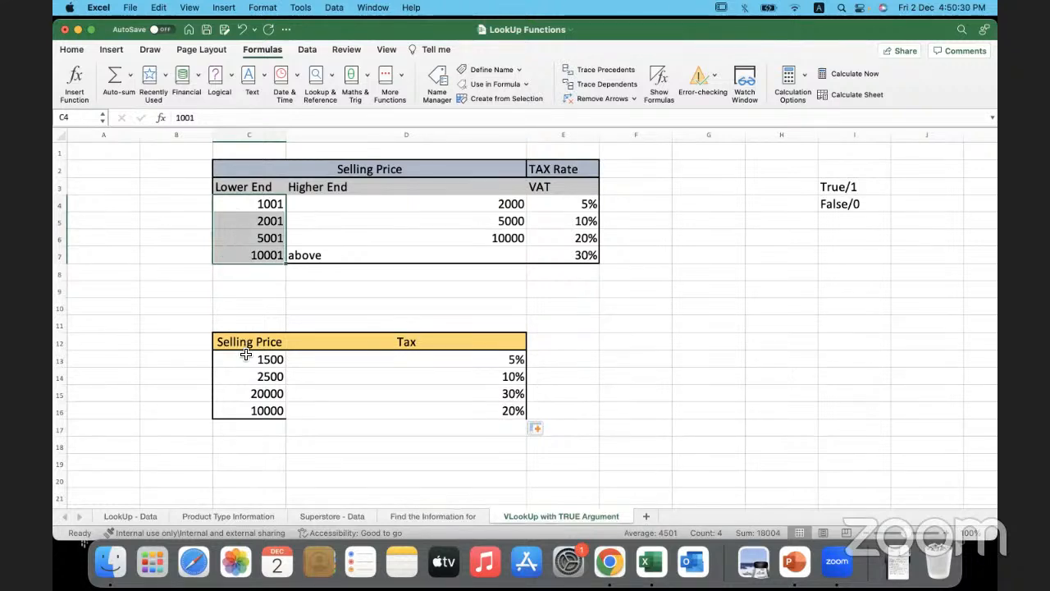
pyautogui.click(241, 205)
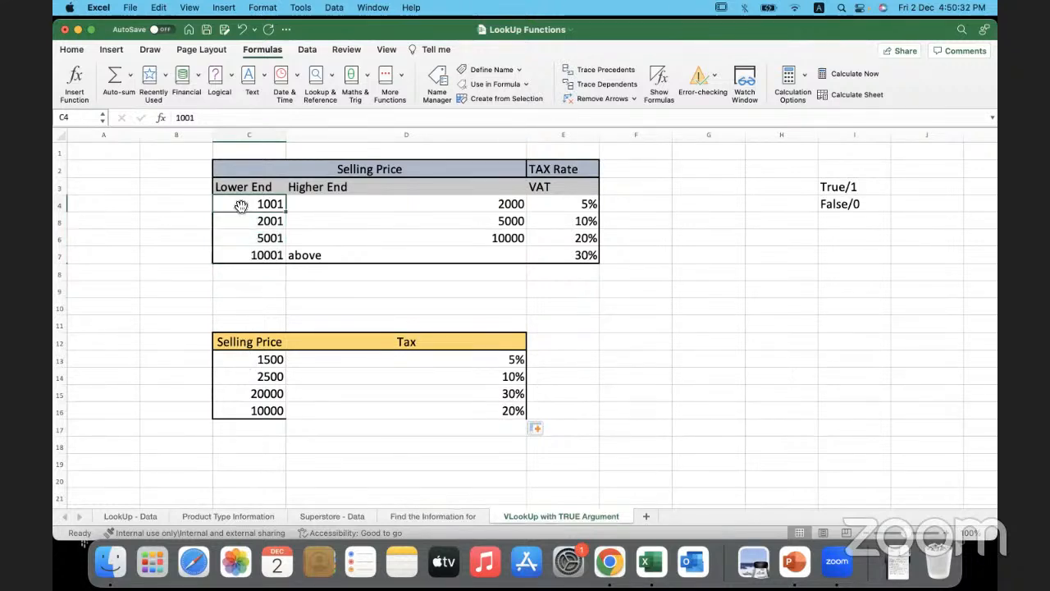
pyautogui.click(239, 223)
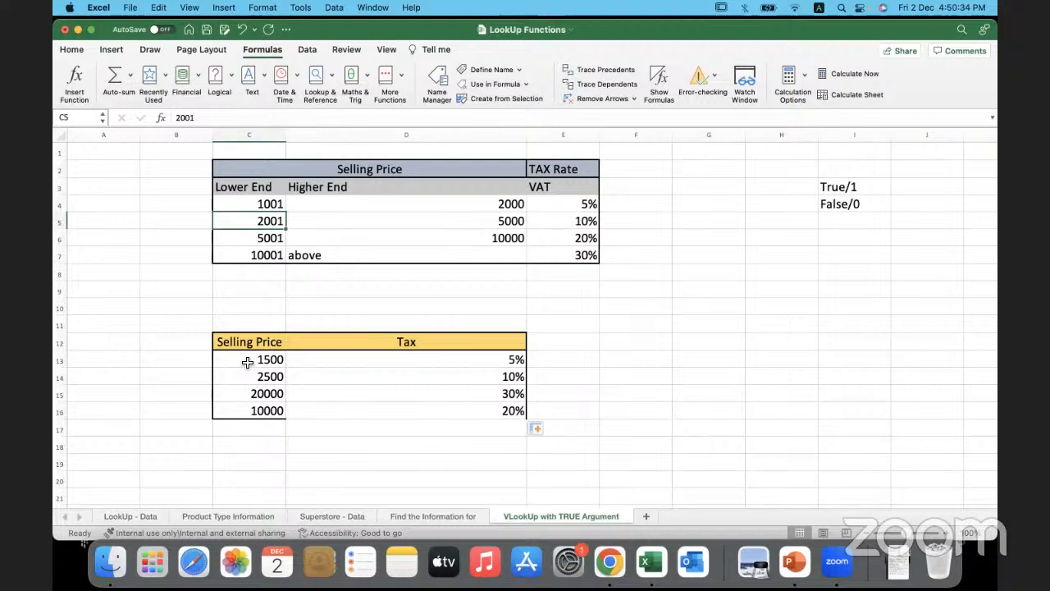
pyautogui.click(247, 362)
pyautogui.moveTo(250, 205); pyautogui.dragTo(534, 204)
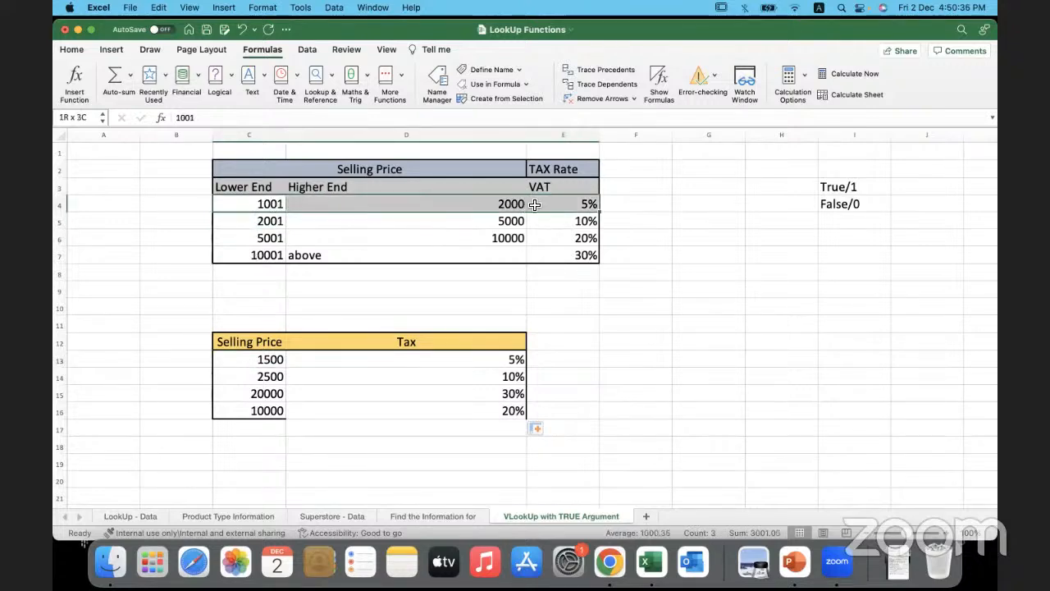
pyautogui.moveTo(266, 224); pyautogui.dragTo(539, 226)
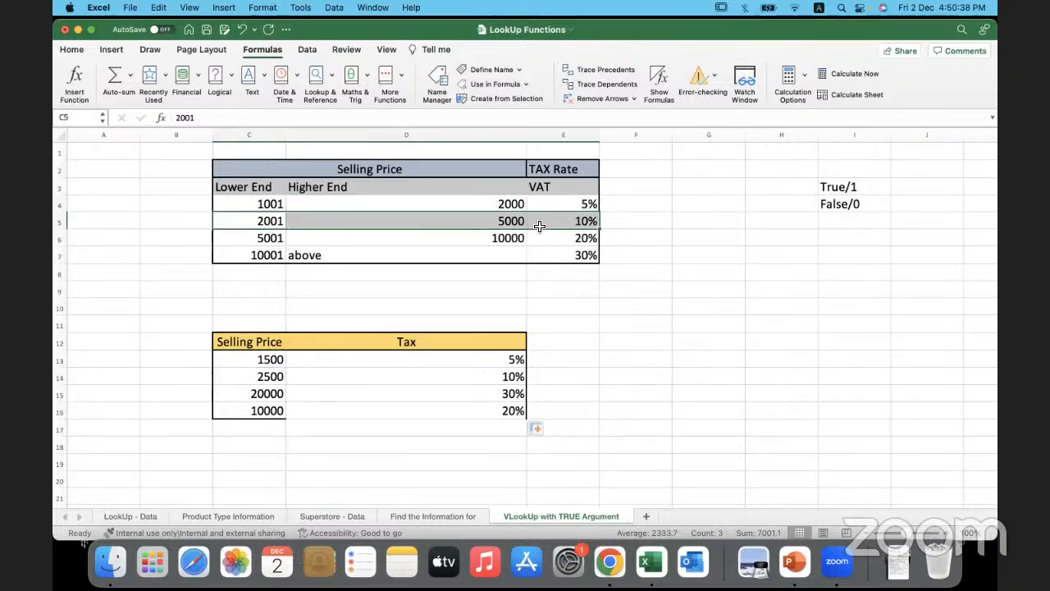
pyautogui.click(564, 336)
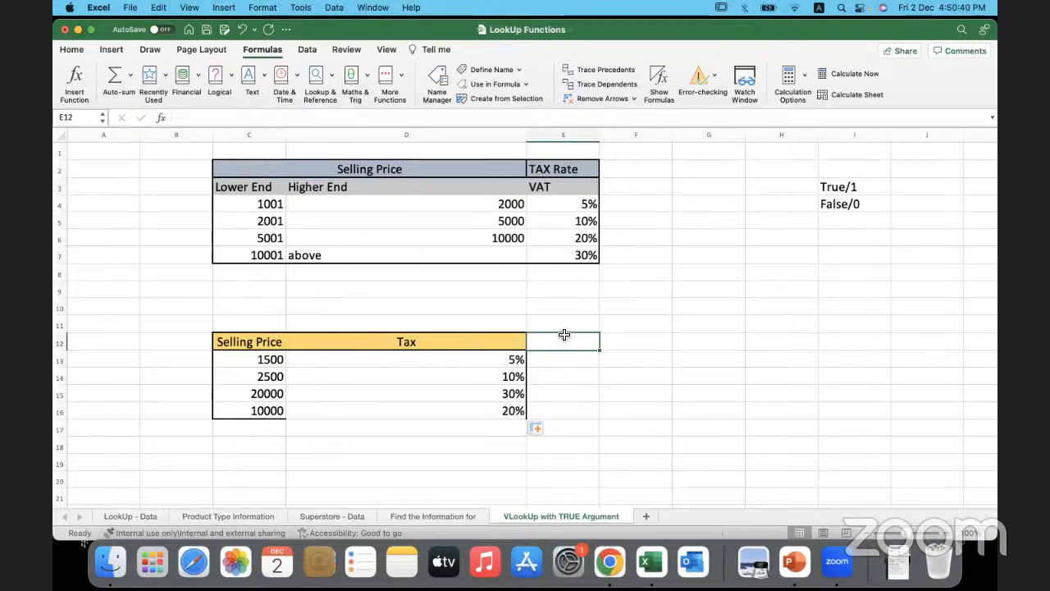
pyautogui.click(641, 391)
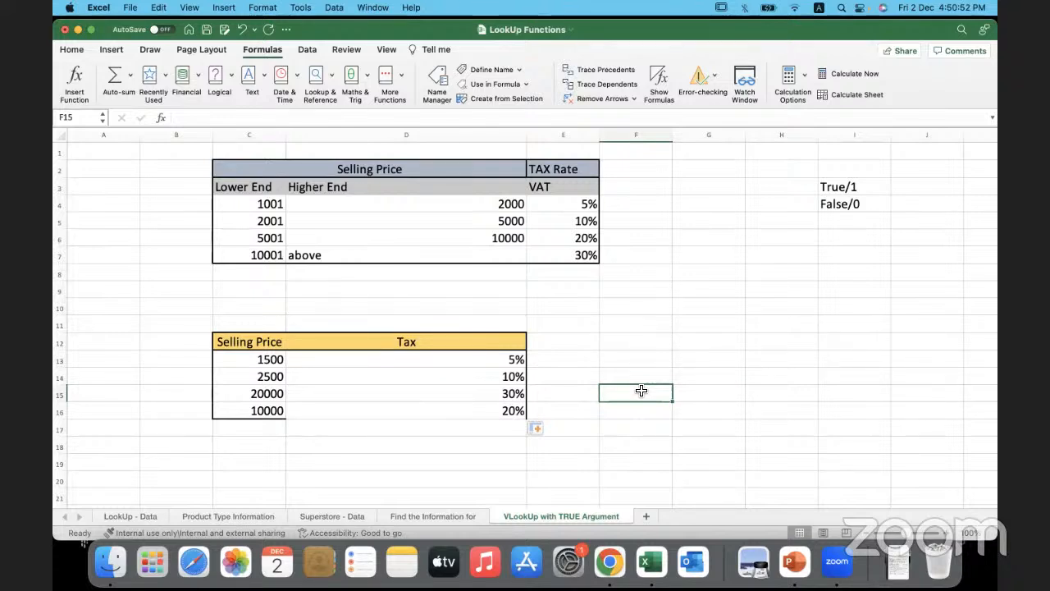
pyautogui.click(694, 317)
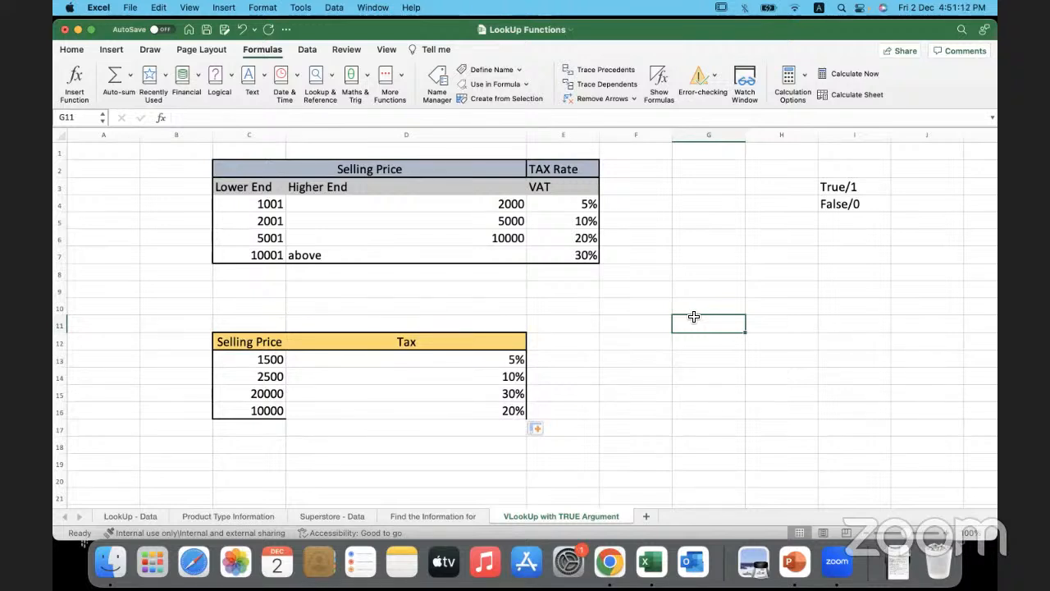
# - Enter the note "Hlookup" in cell G8, correcting the misspelled first version
pyautogui.click(722, 279)
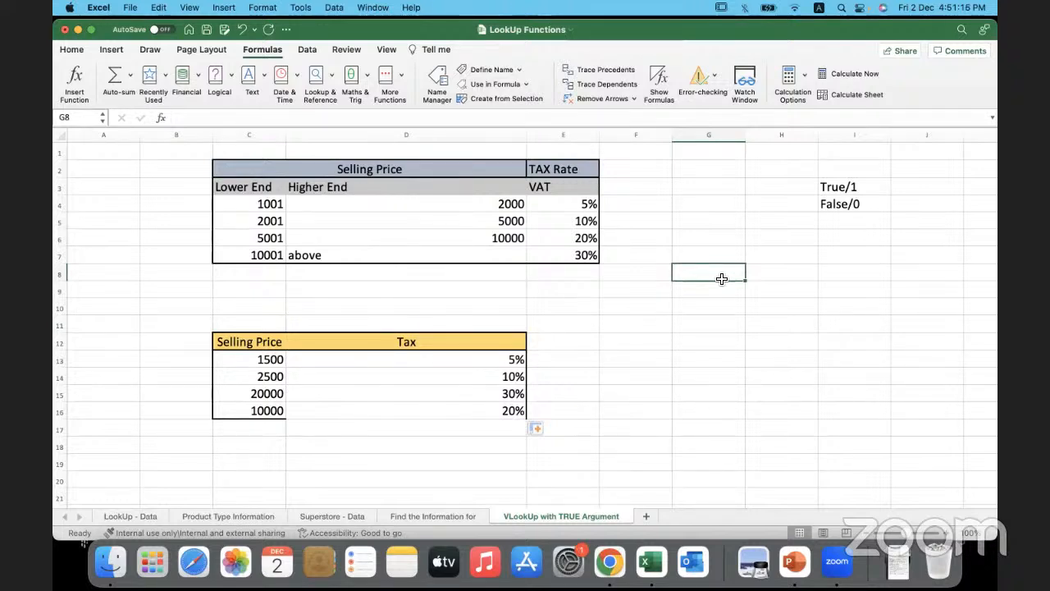
pyautogui.write('HLOOP')
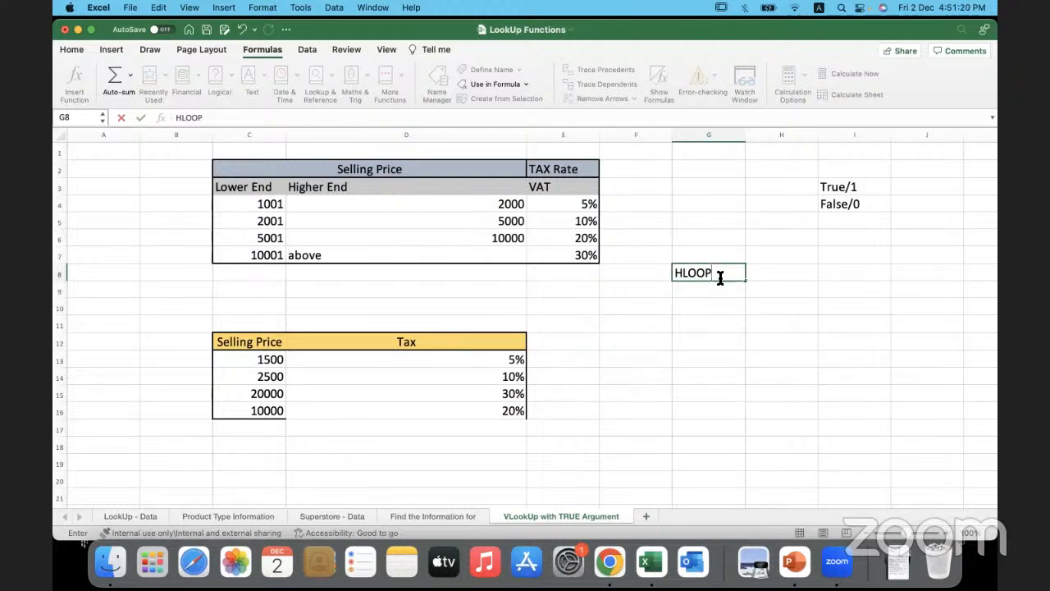
pyautogui.press('BackSpace')
pyautogui.press('BackSpace')
pyautogui.press('BackSpace')
pyautogui.press('BackSpace')
pyautogui.write('Lookup')
pyautogui.click(697, 303)
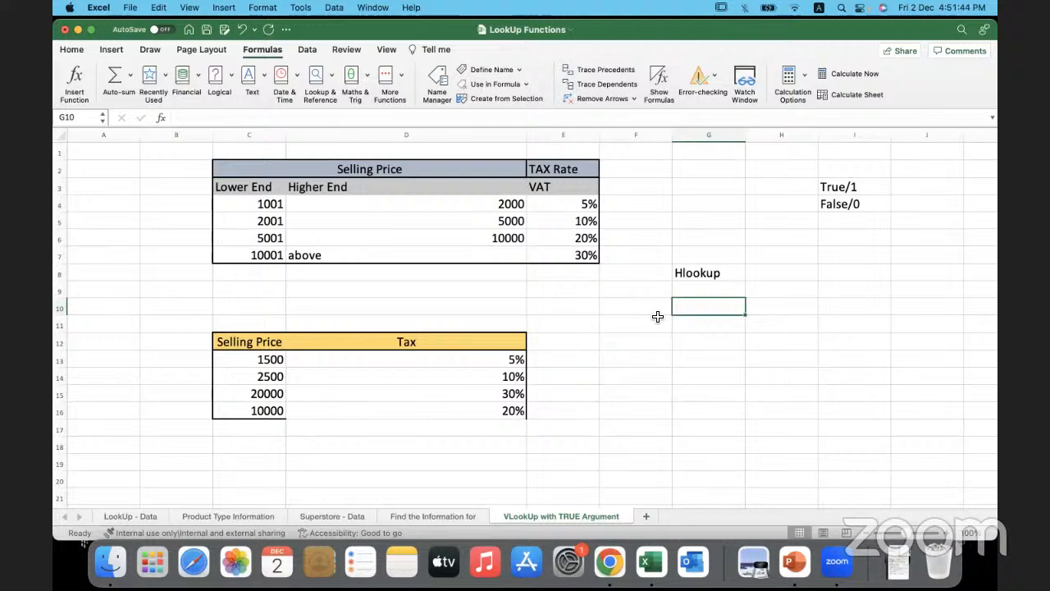
# - Clear the Hlookup note from cell G8
pyautogui.click(737, 271)
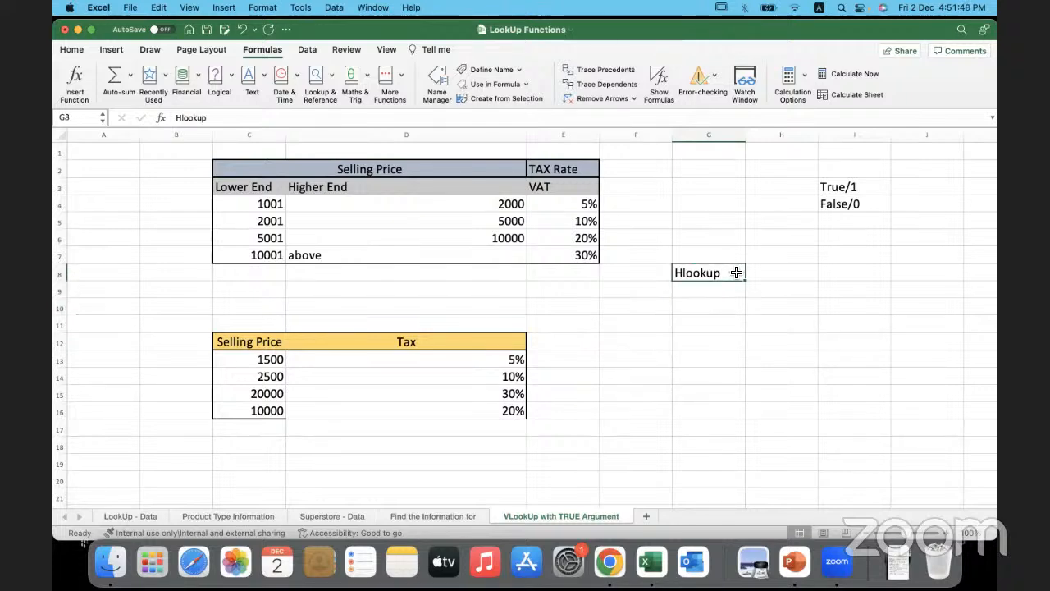
pyautogui.press('BackSpace')
pyautogui.click(695, 386)
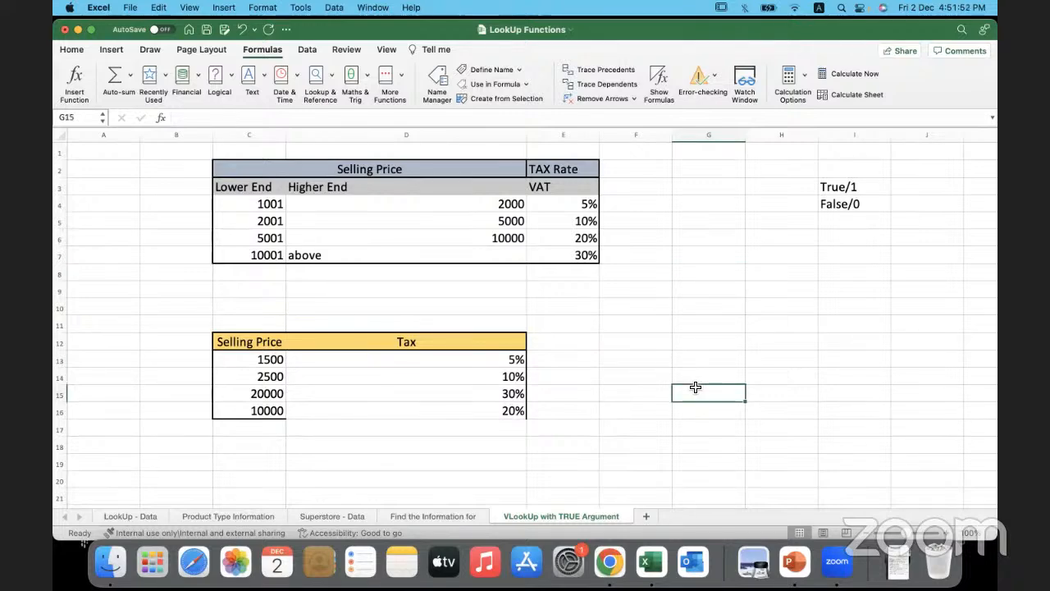
# - Copy the entire data table, headers included, from the Superstore - Data sheet
pyautogui.click(327, 516)
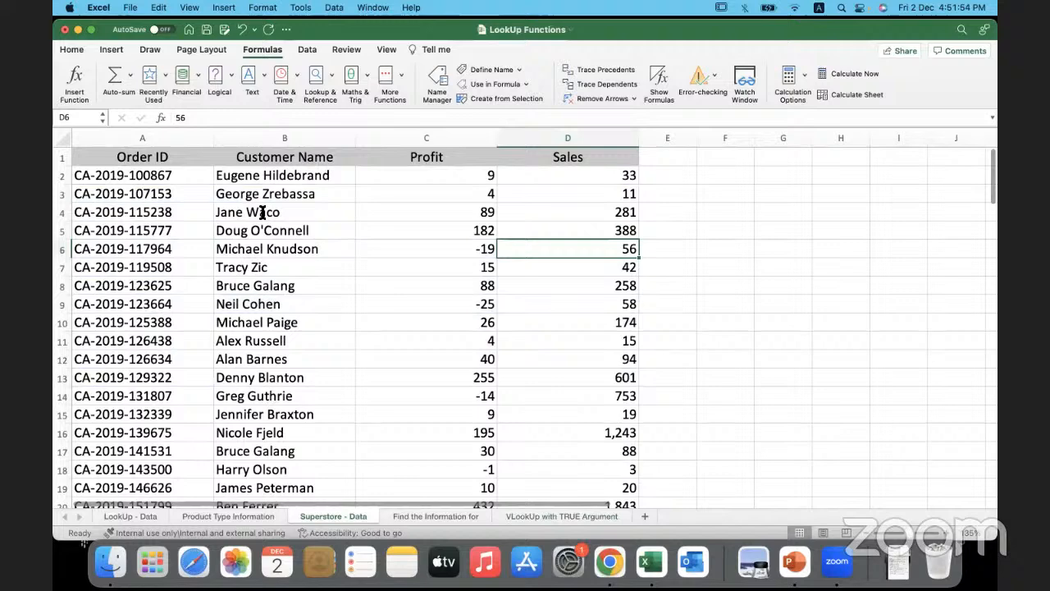
pyautogui.click(175, 162)
pyautogui.hotkey('ctrl', 'shift', 'Right')
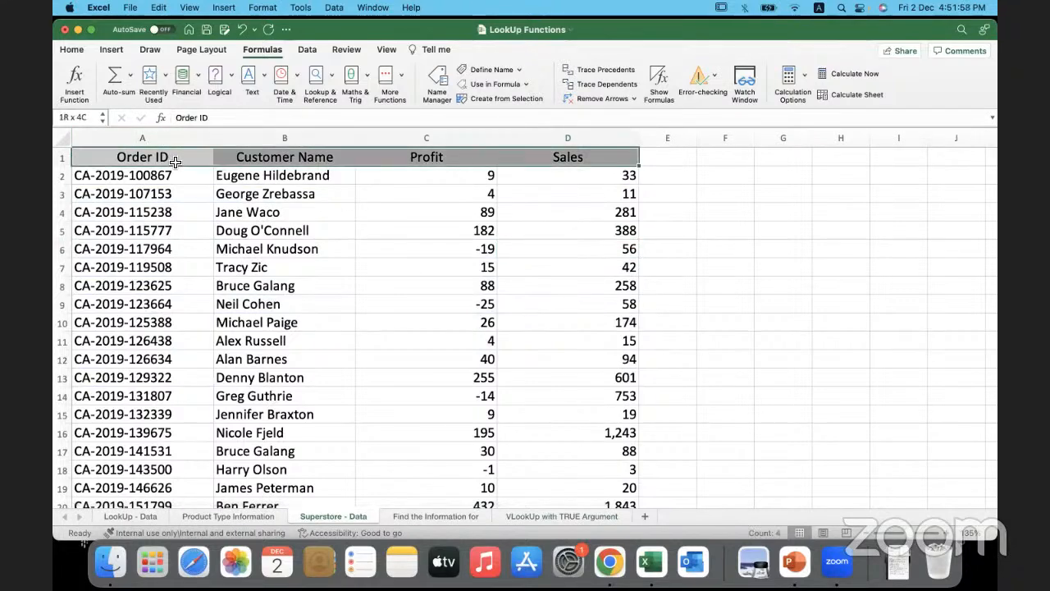
pyautogui.hotkey('ctrl', 'shift', 'Down')
pyautogui.scroll(10, 265, 221)
pyautogui.scroll(10, 264, 222)
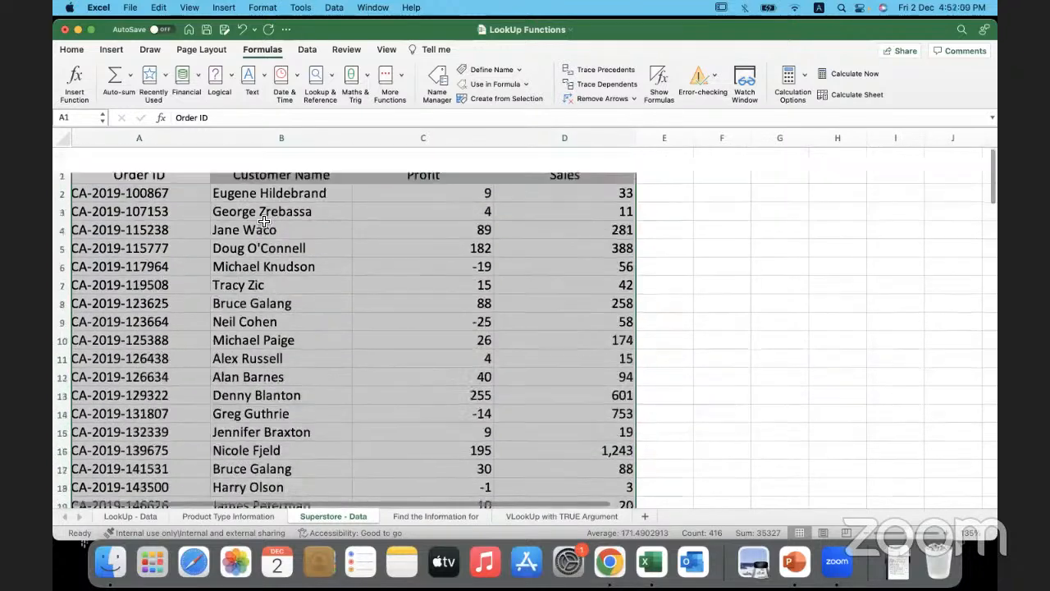
pyautogui.press('super+c')
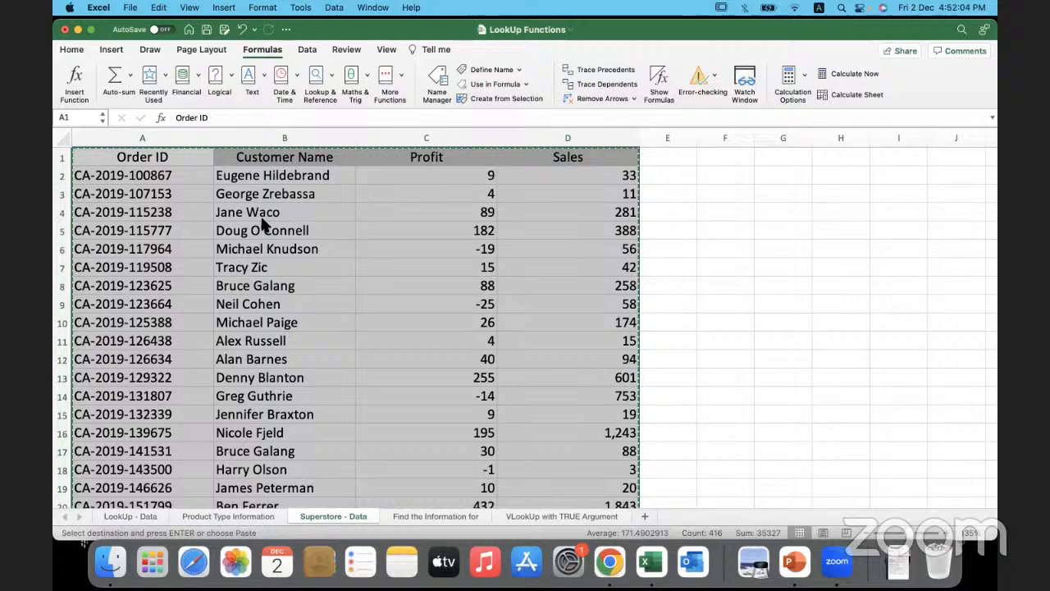
# - Add a new worksheet after Superstore - Data and rename it HLOOKUP DATA
pyautogui.click(640, 515)
pyautogui.click(640, 514)
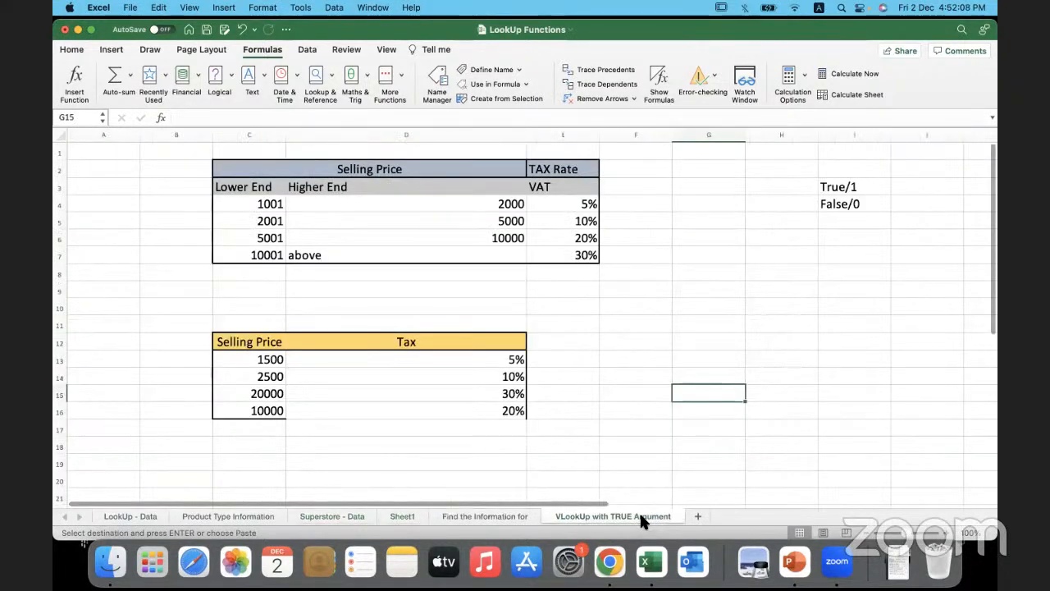
pyautogui.click(404, 515)
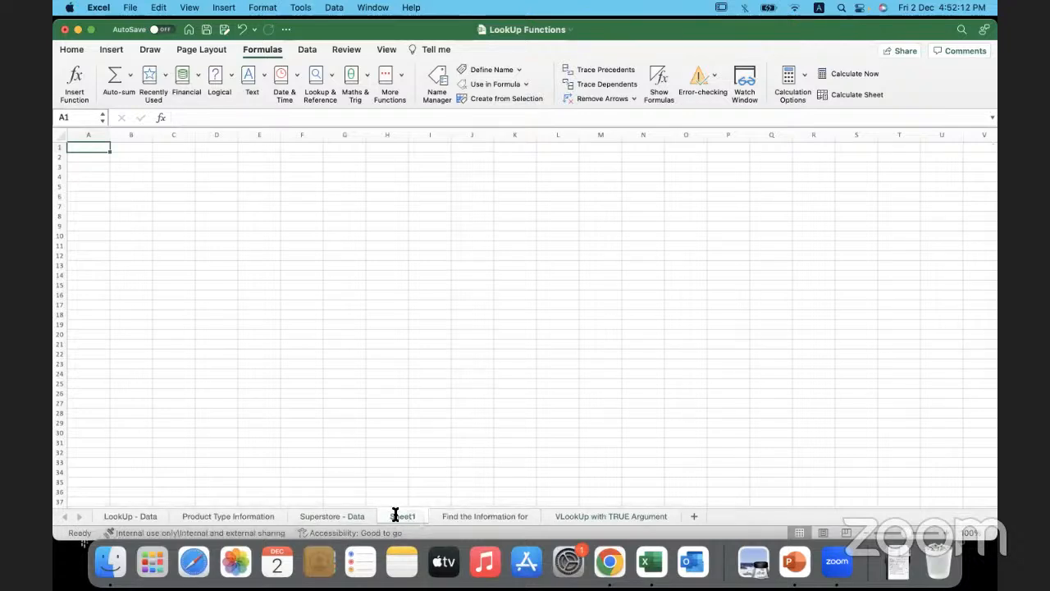
pyautogui.doubleClick(396, 515)
pyautogui.write('HLOOKU')
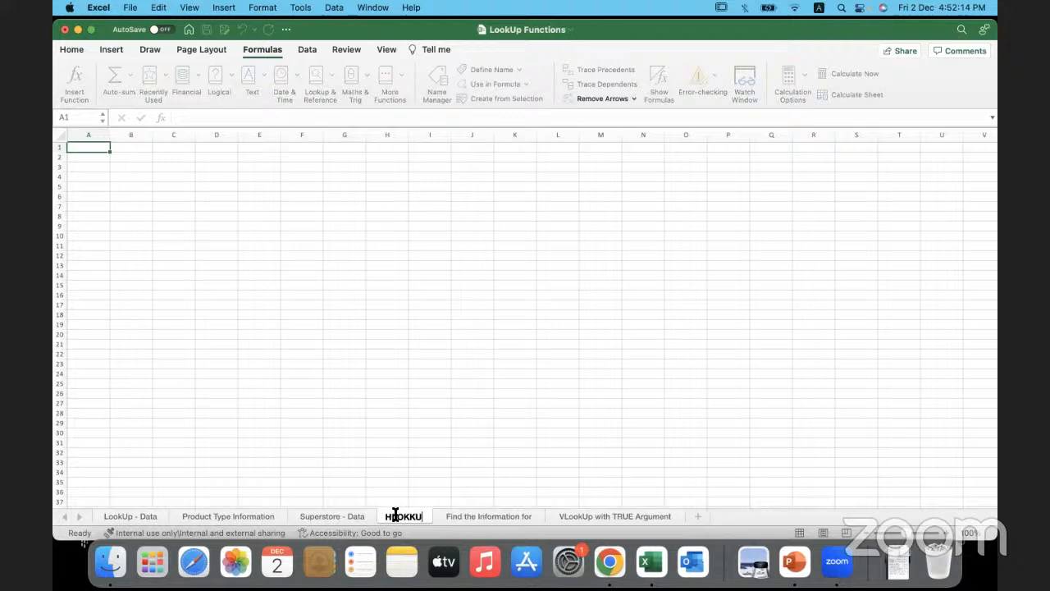
pyautogui.write('P D')
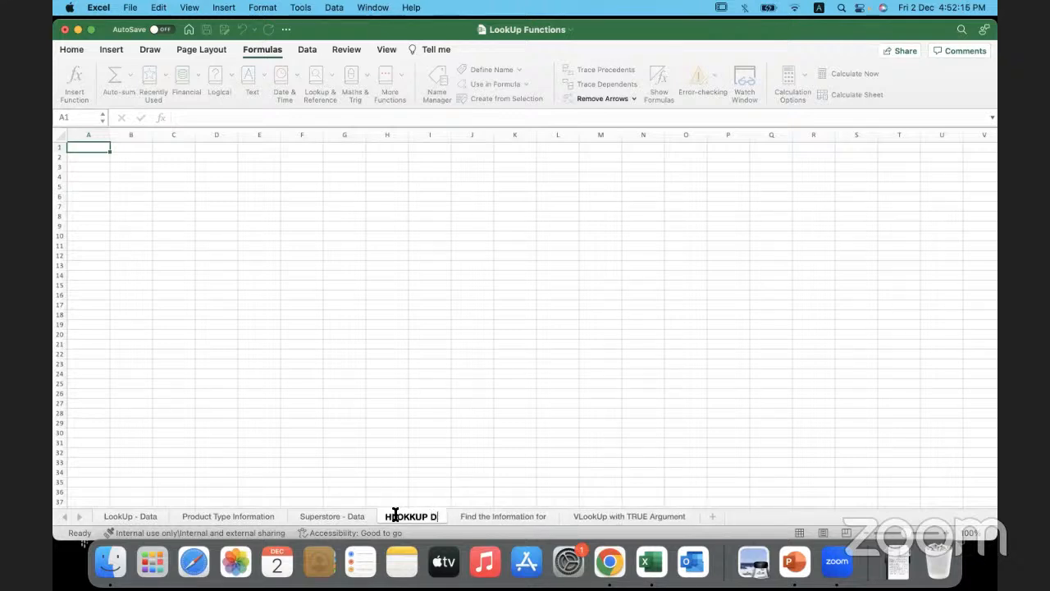
pyautogui.write('ATA')
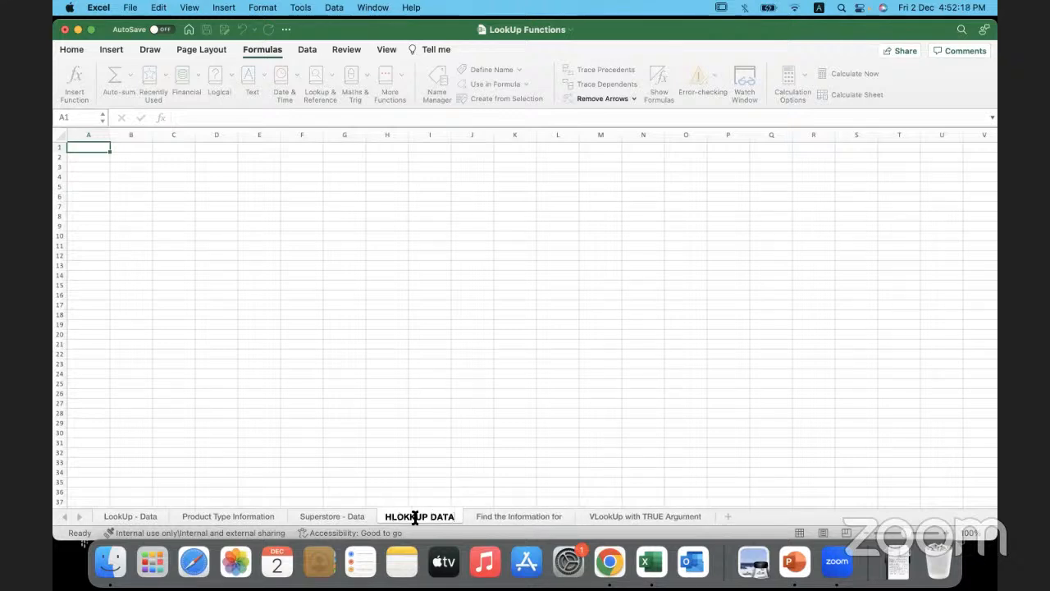
pyautogui.press('Return')
pyautogui.click(209, 256)
pyautogui.click(87, 150)
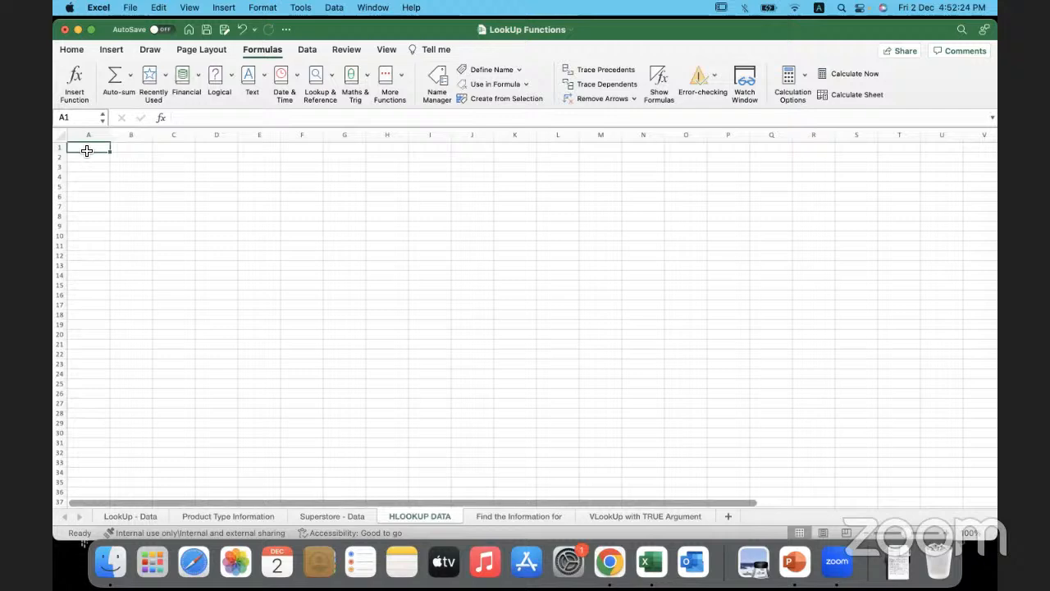
pyautogui.click(72, 50)
pyautogui.click(86, 78)
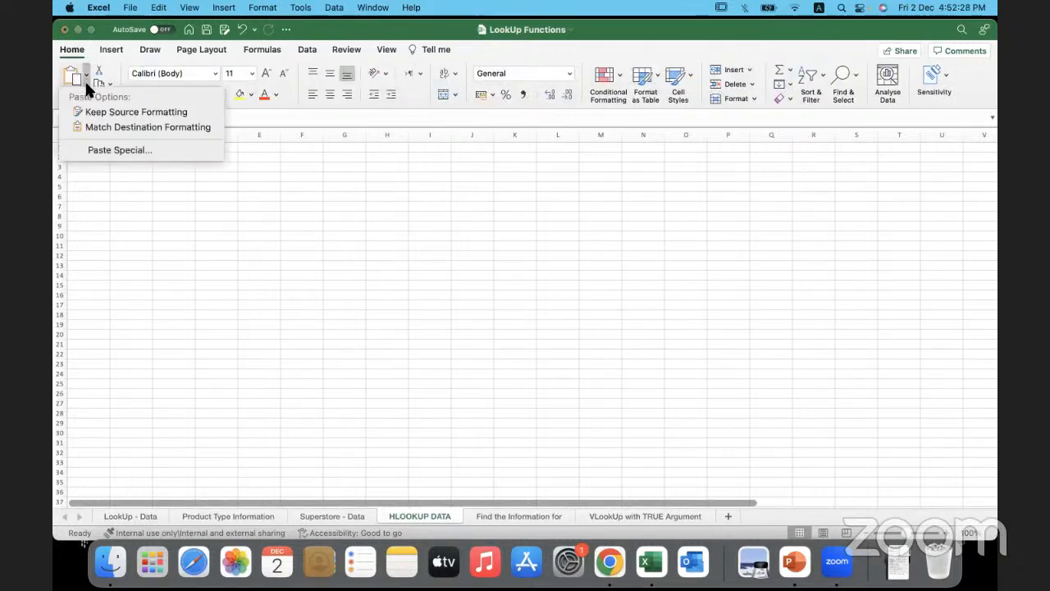
pyautogui.click(156, 151)
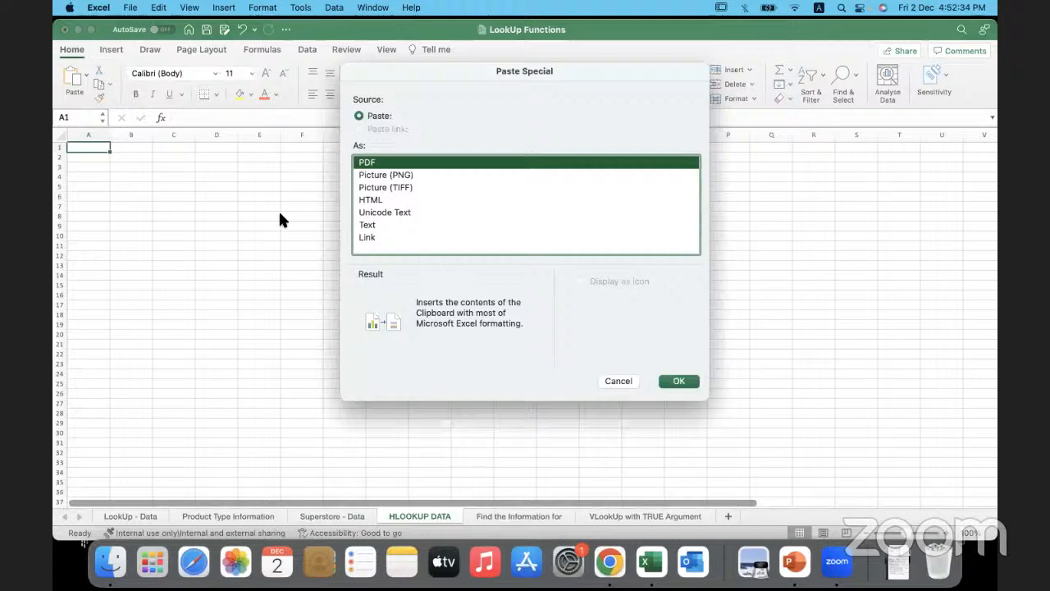
pyautogui.click(613, 379)
# - Copy the selected Superstore - Data table again and return to the HLOOKUP DATA sheet
pyautogui.click(339, 514)
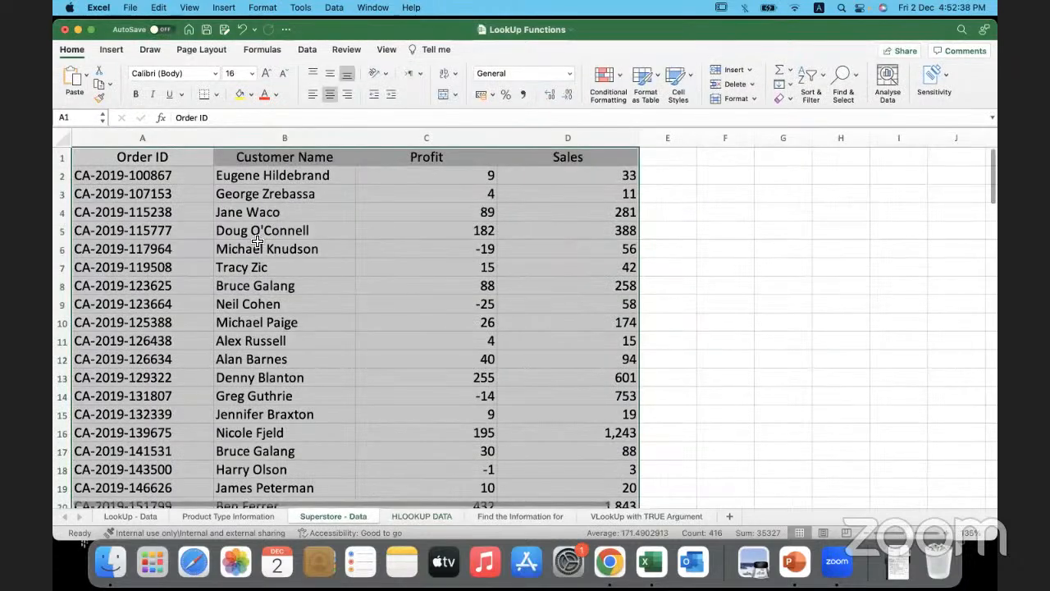
pyautogui.press('super+c')
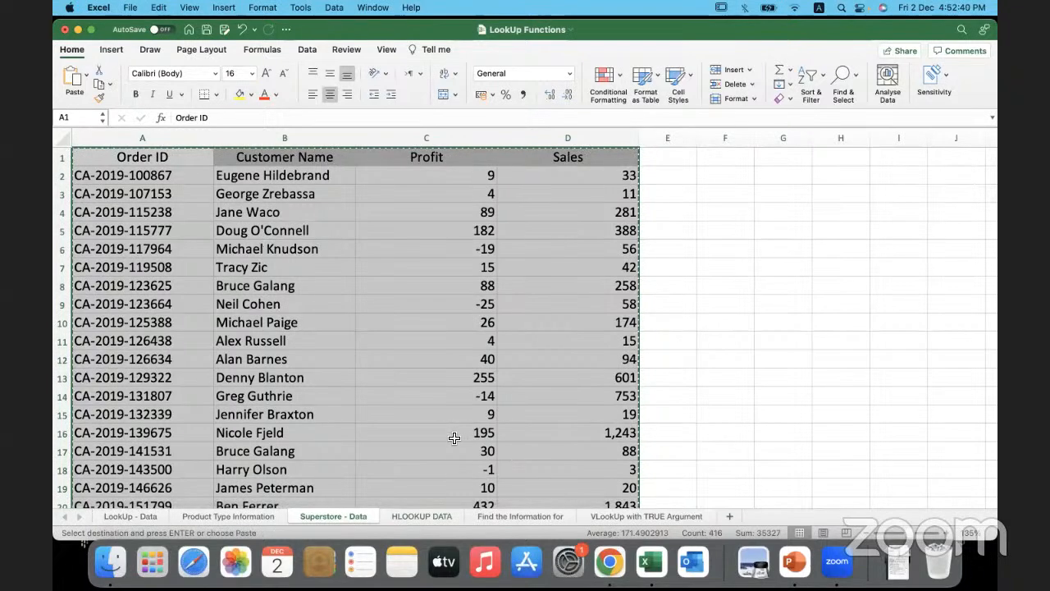
pyautogui.click(419, 516)
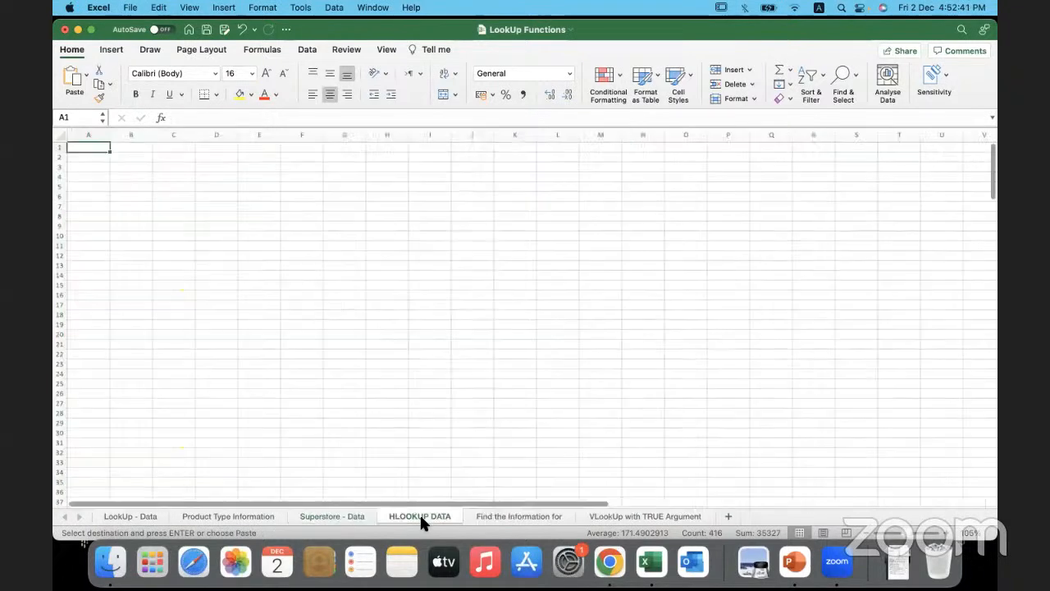
pyautogui.click(84, 80)
pyautogui.click(133, 379)
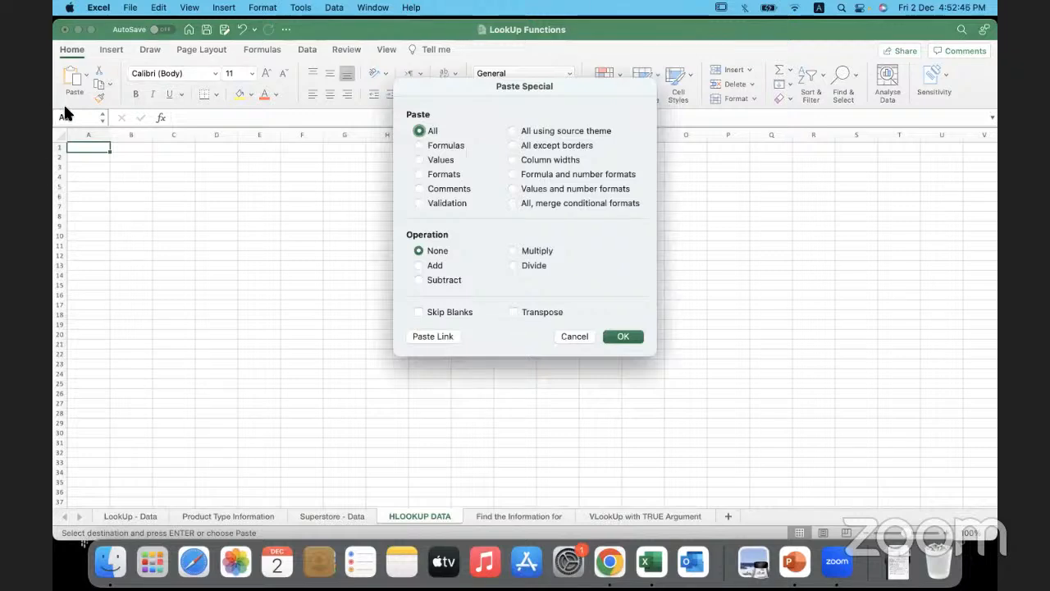
pyautogui.click(573, 335)
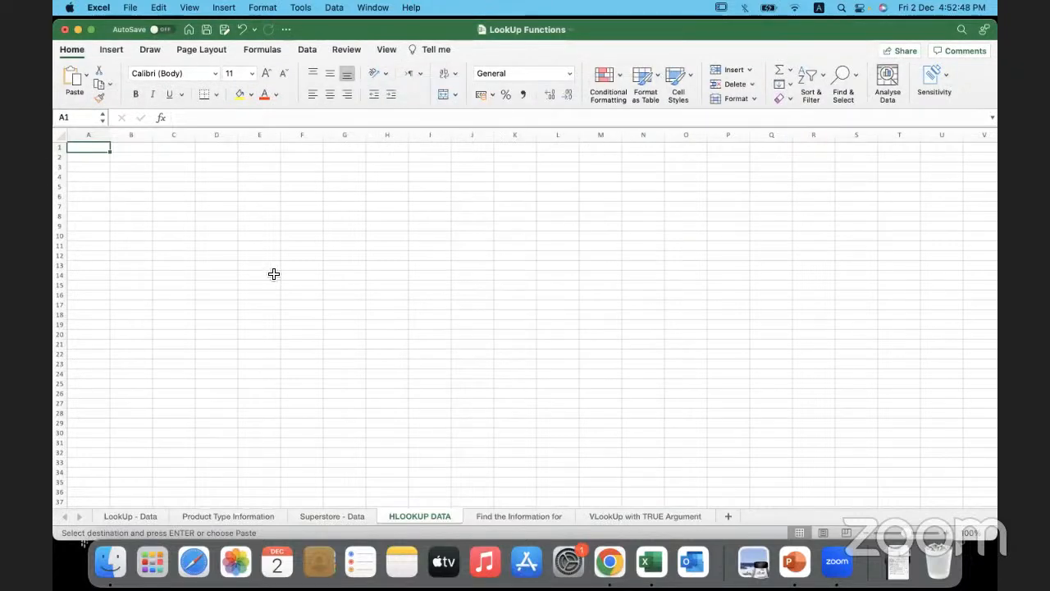
pyautogui.click(358, 517)
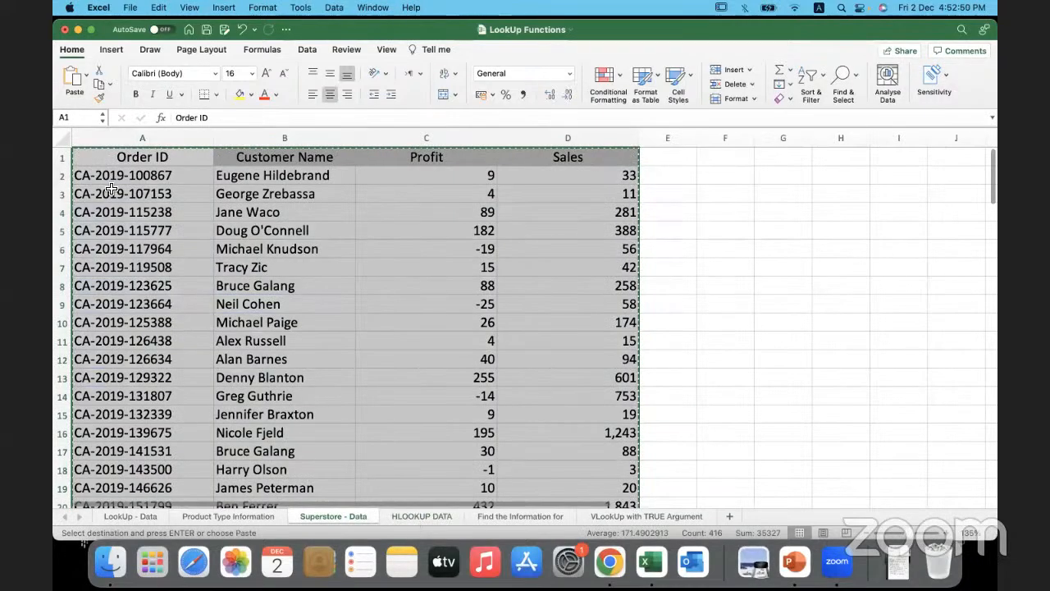
pyautogui.click(414, 516)
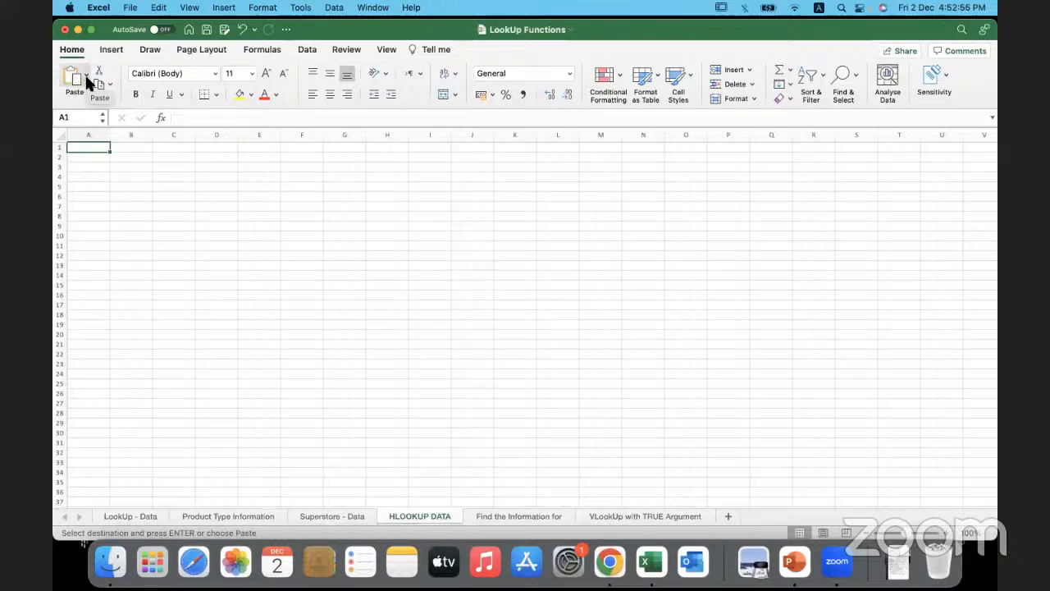
# - Paste the copied table transposed into the HLOOKUP DATA sheet from cell A1, using Paste Special
pyautogui.click(86, 79)
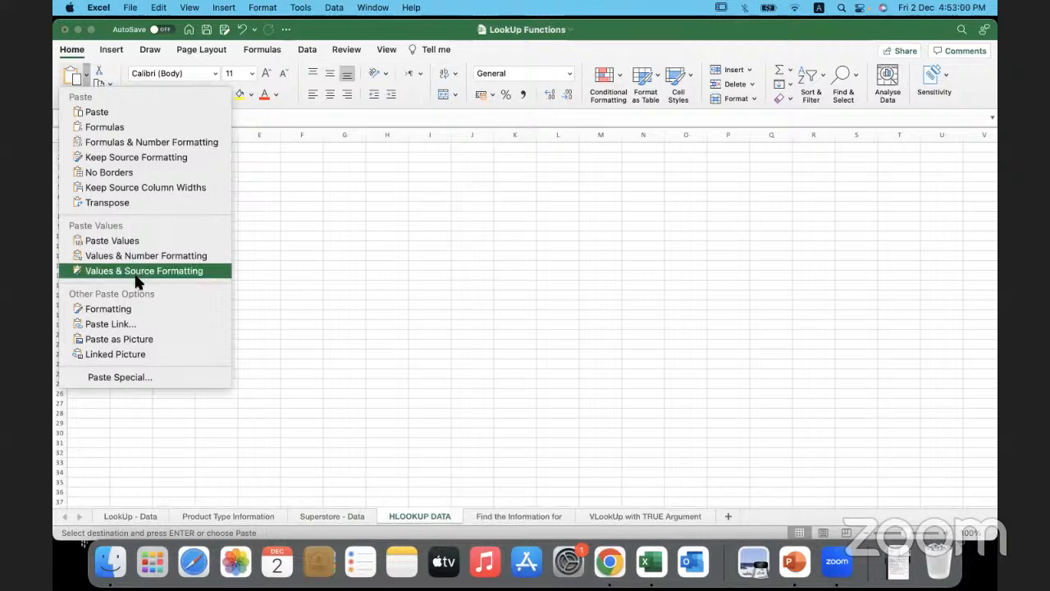
pyautogui.click(165, 380)
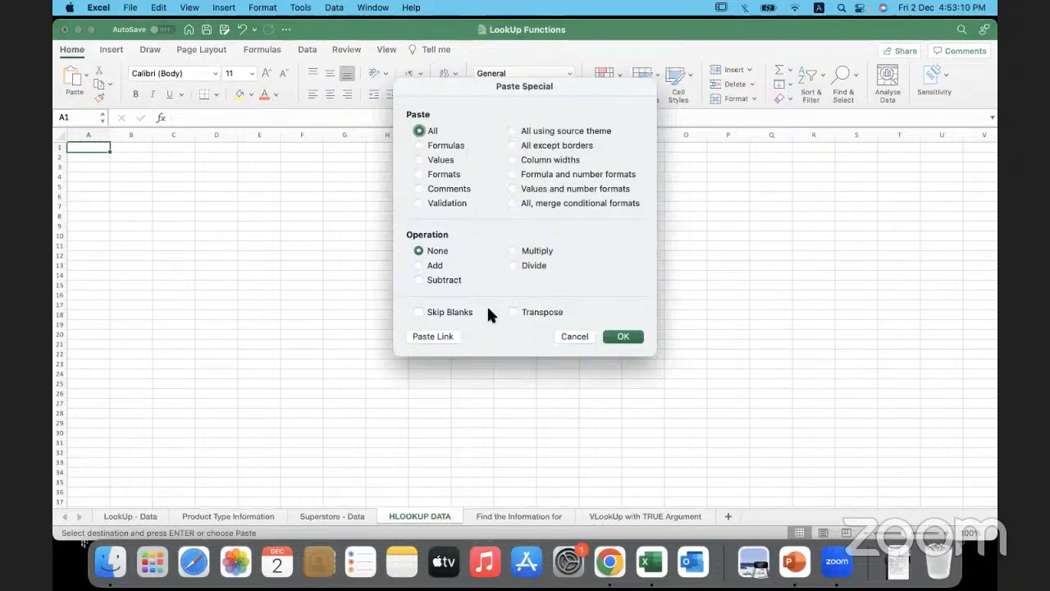
pyautogui.click(510, 314)
pyautogui.click(623, 336)
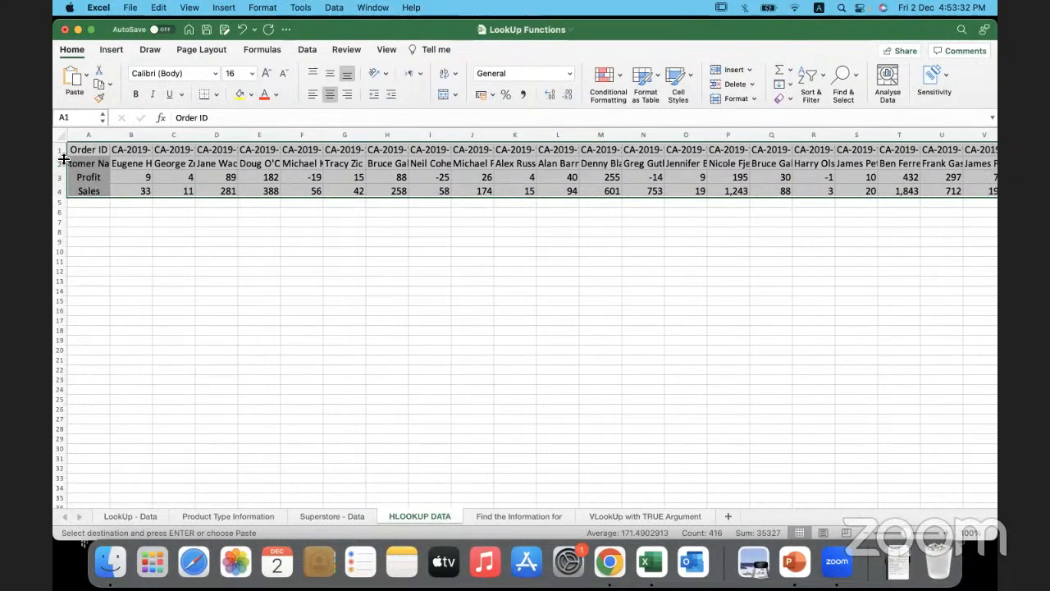
# - Examine the transposed rows 1 to 4 and the field names in column A
pyautogui.moveTo(60, 153); pyautogui.dragTo(63, 194)
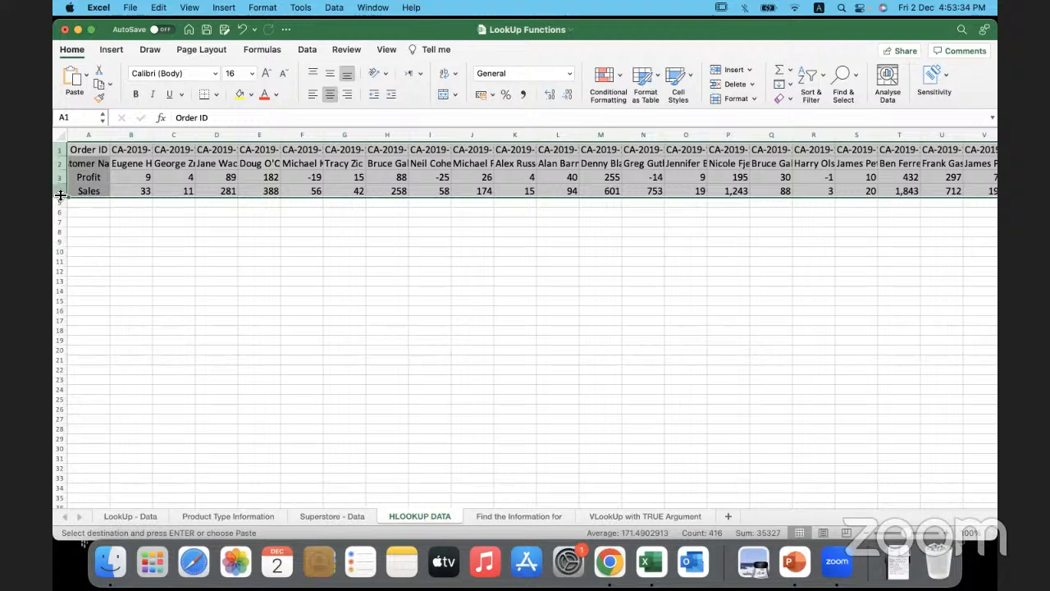
pyautogui.click(96, 136)
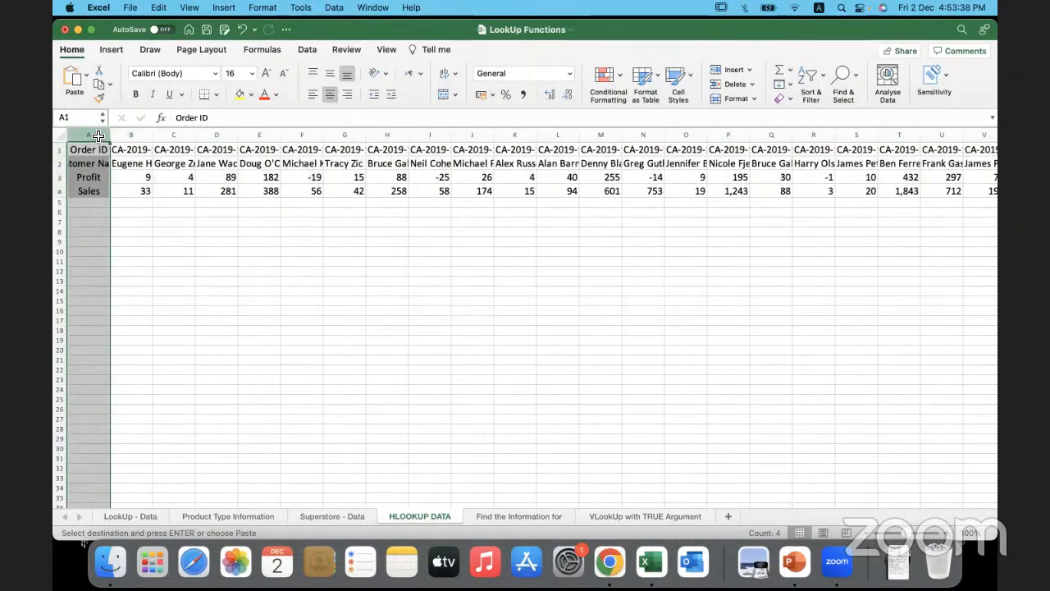
pyautogui.click(207, 223)
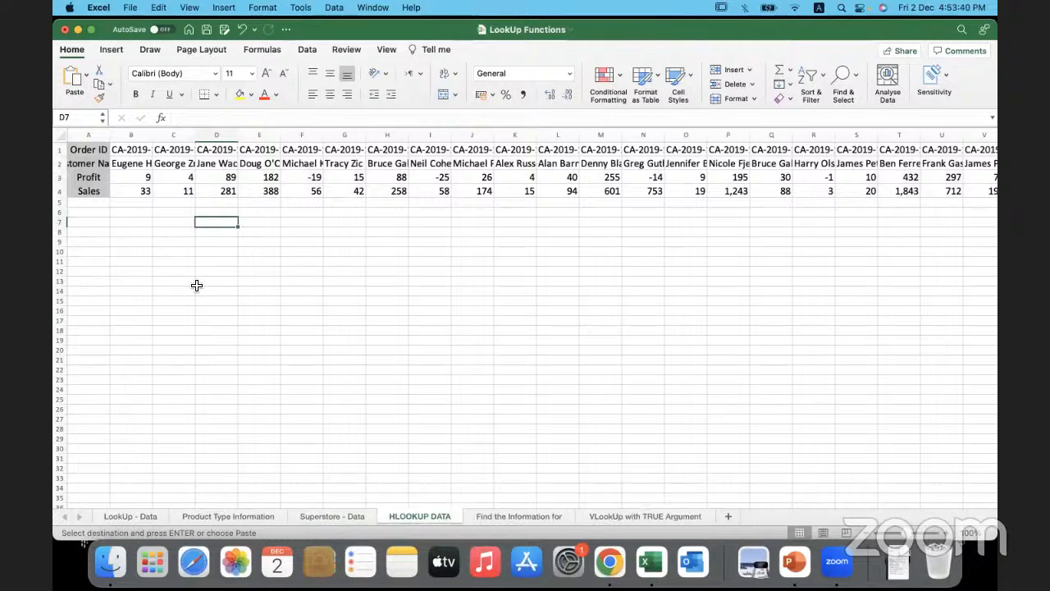
# - Set the font size of the whole HLOOKUP DATA sheet to 16 and autofit all column widths
pyautogui.press('super+a')
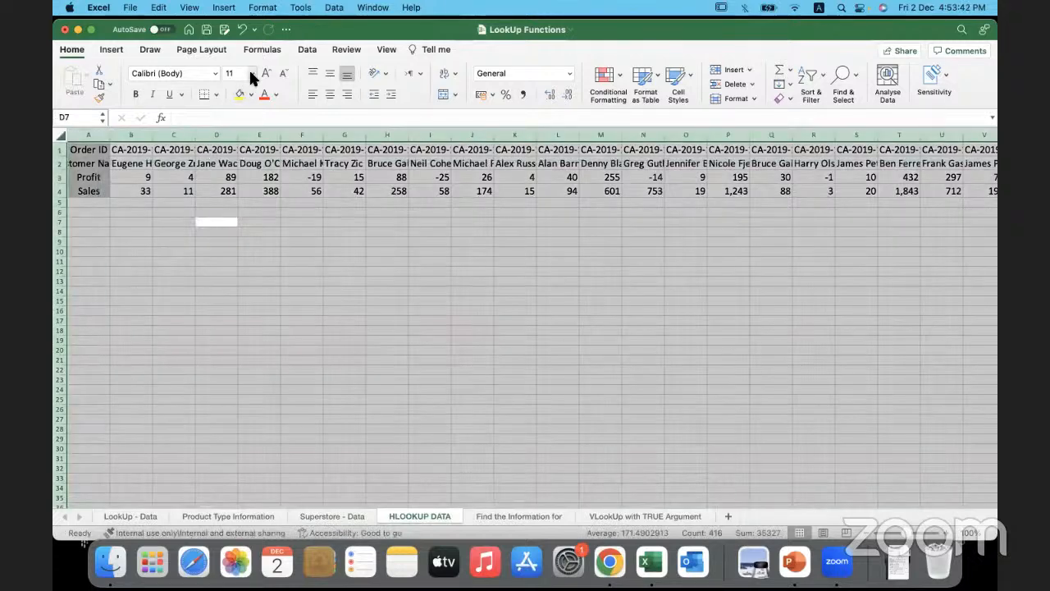
pyautogui.click(252, 74)
pyautogui.click(252, 74)
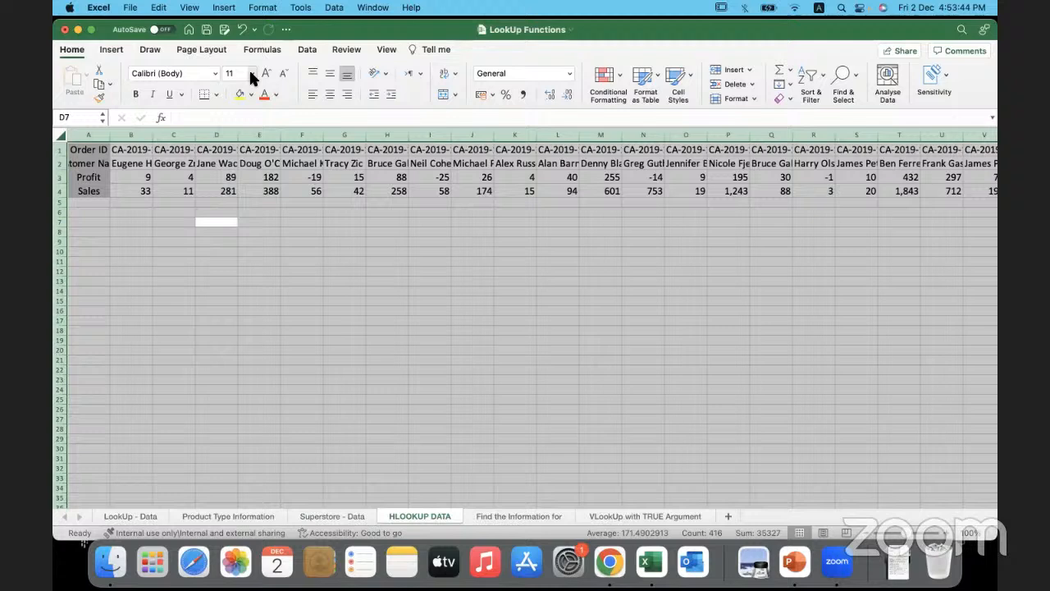
pyautogui.click(252, 73)
pyautogui.click(242, 178)
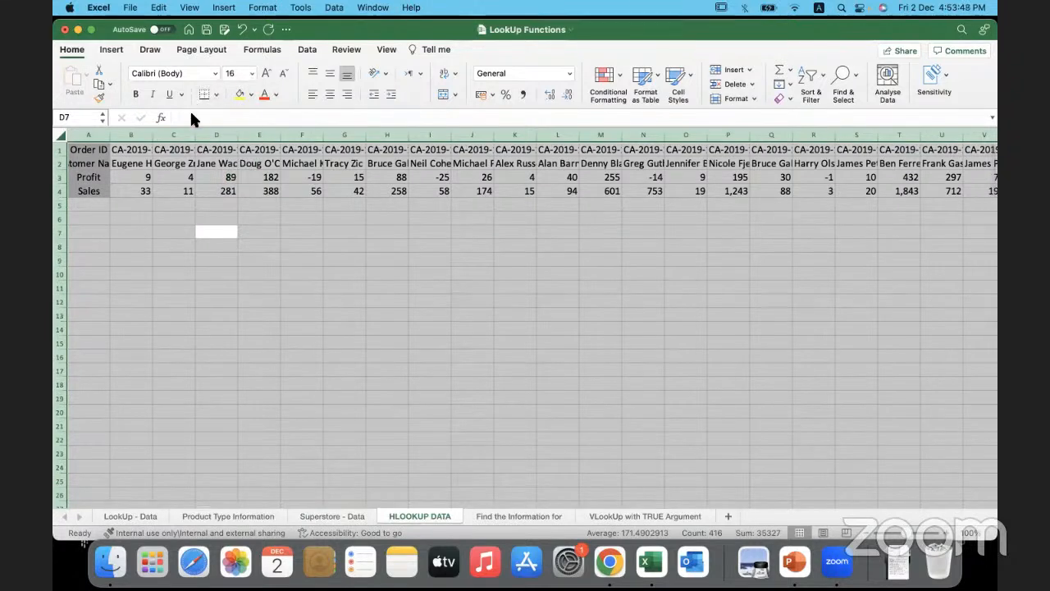
pyautogui.doubleClick(109, 135)
pyautogui.click(320, 338)
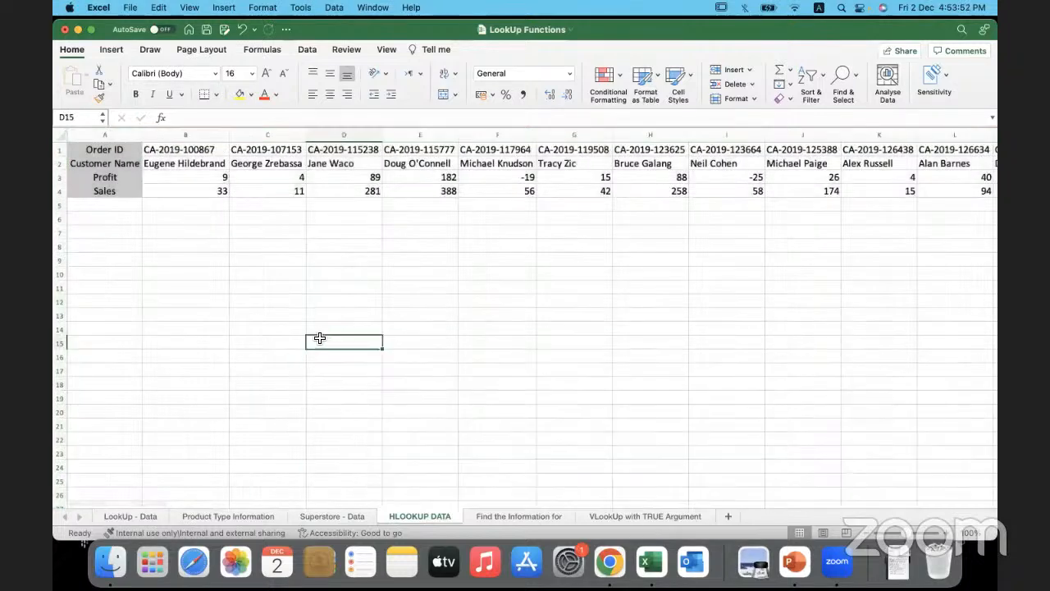
# - Compare the transposed header column A with the Order ID, Customer Name, Profit and Sales headers on the Superstore - Data sheet
pyautogui.click(126, 136)
pyautogui.click(211, 236)
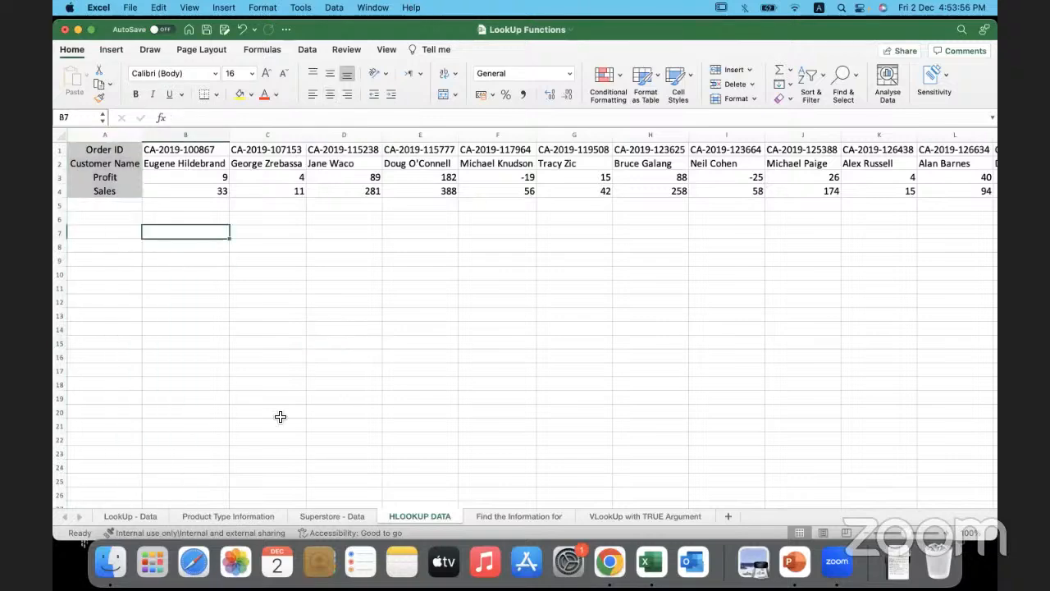
pyautogui.click(327, 515)
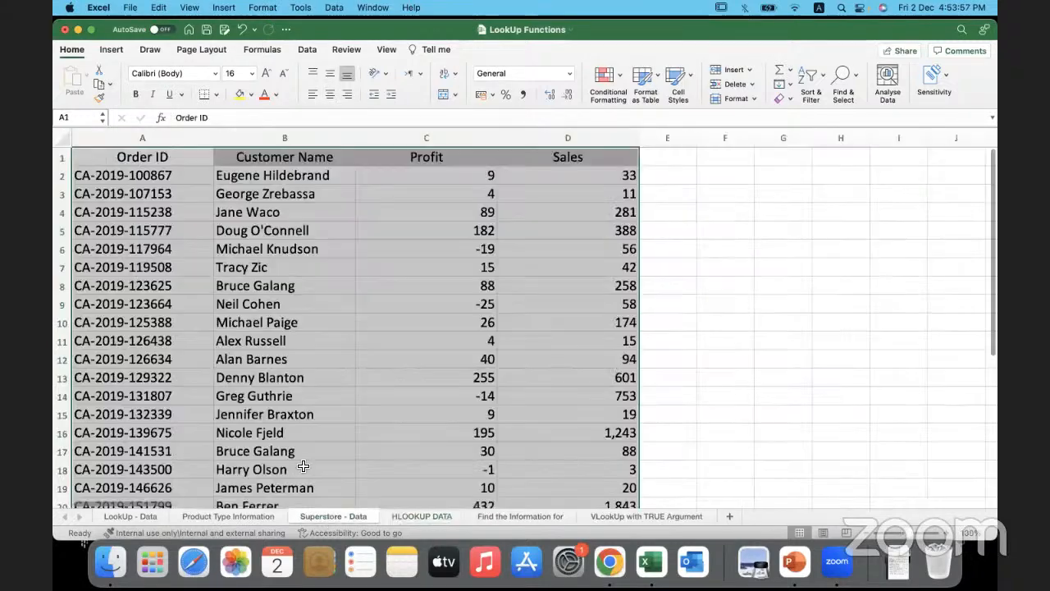
pyautogui.click(168, 156)
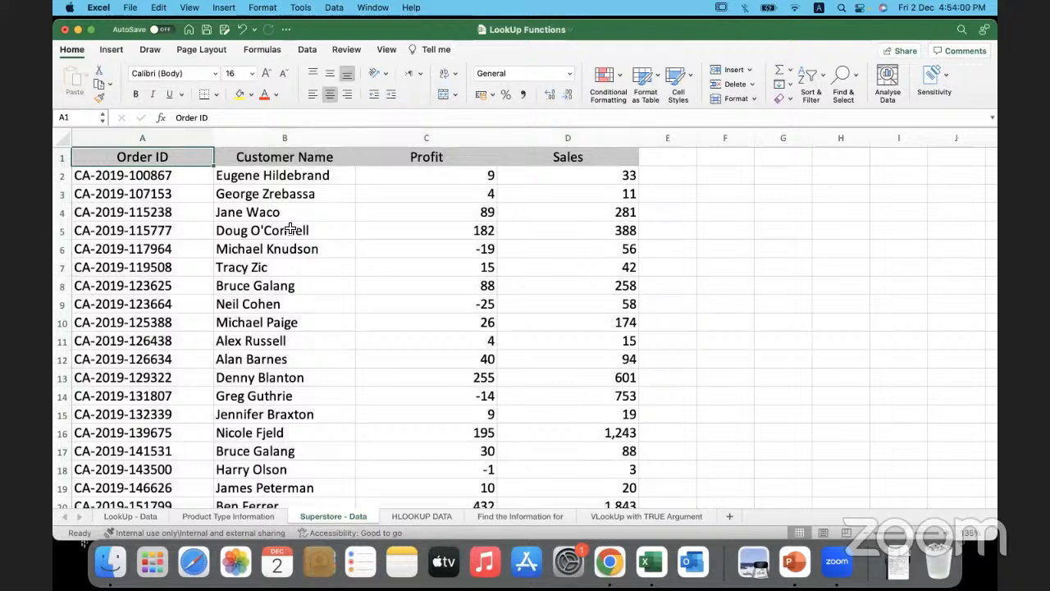
pyautogui.click(331, 157)
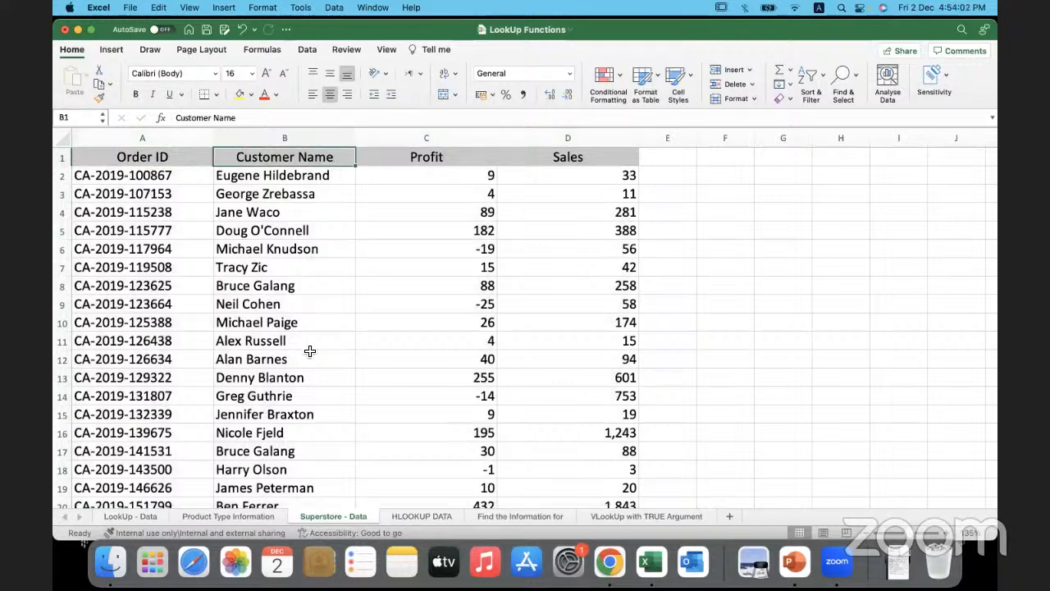
pyautogui.click(423, 158)
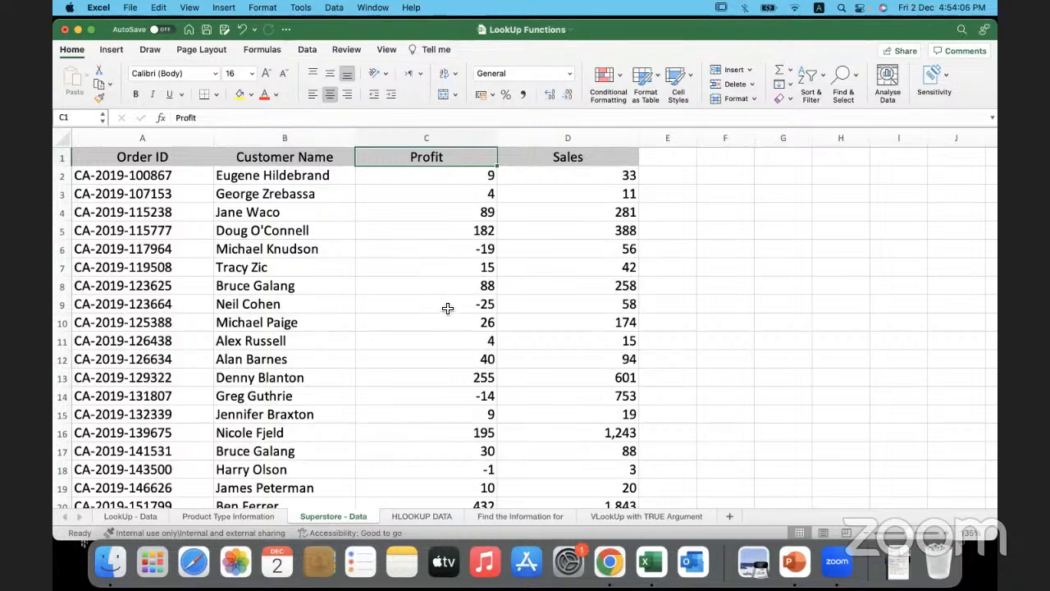
pyautogui.click(562, 162)
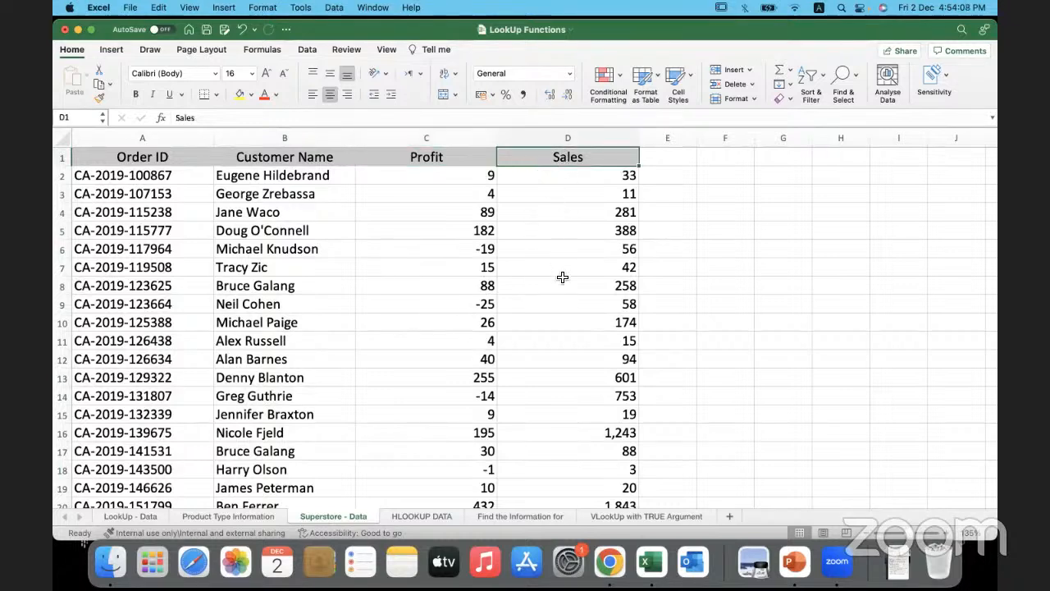
# - Examine the Order ID, Customer Name, Profit and Sales row headers on the HLOOKUP DATA sheet
pyautogui.click(413, 510)
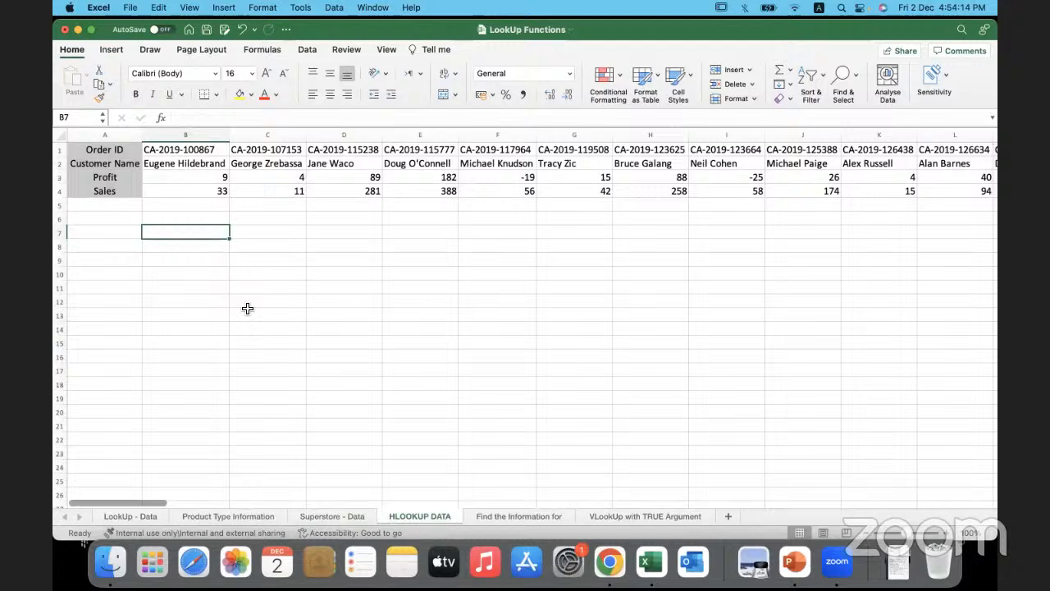
pyautogui.click(61, 151)
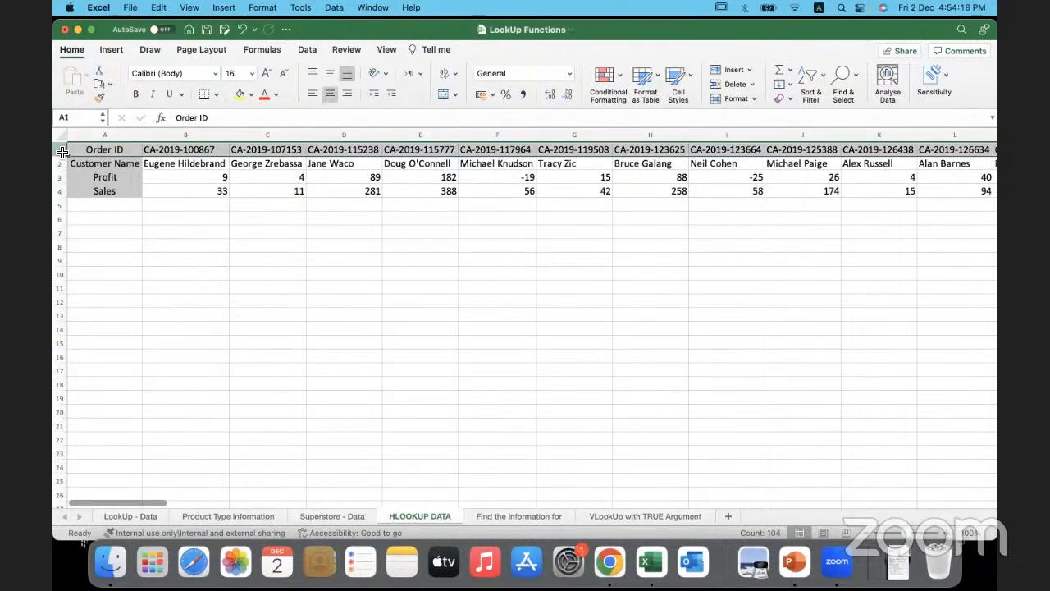
pyautogui.click(102, 151)
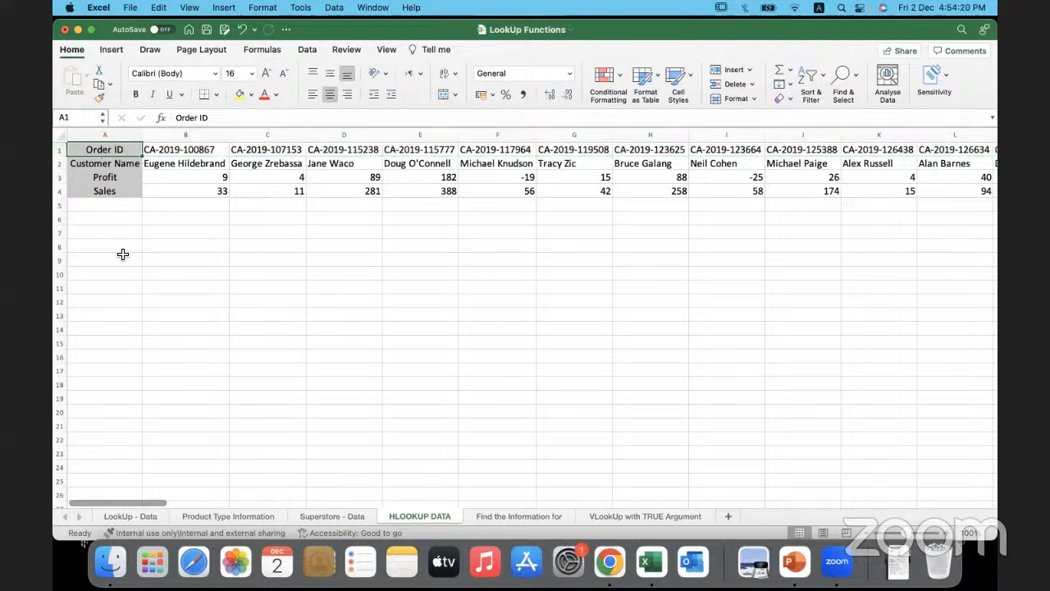
pyautogui.click(124, 165)
pyautogui.click(106, 178)
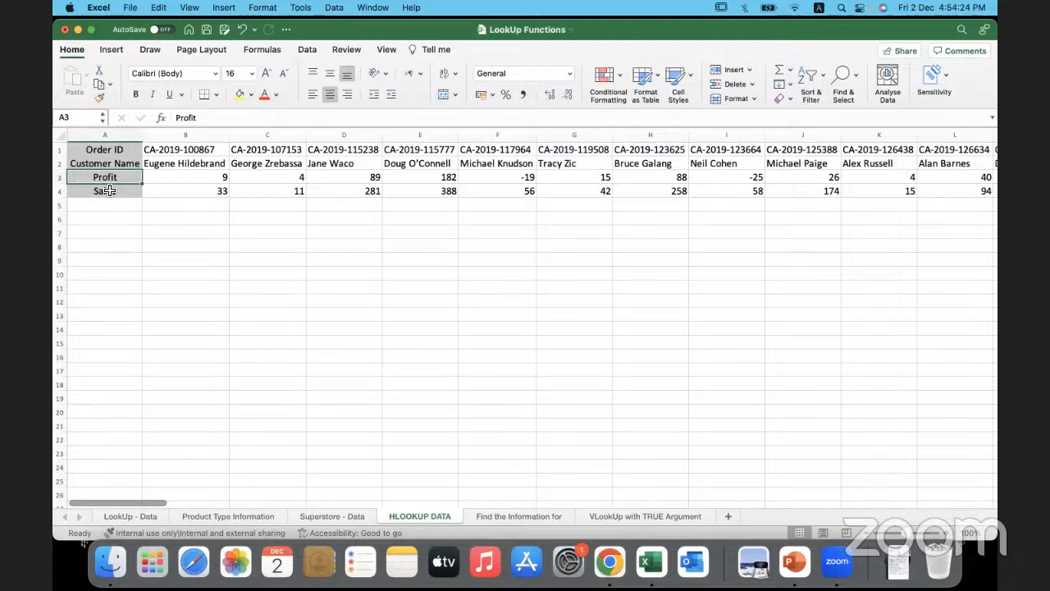
pyautogui.click(108, 192)
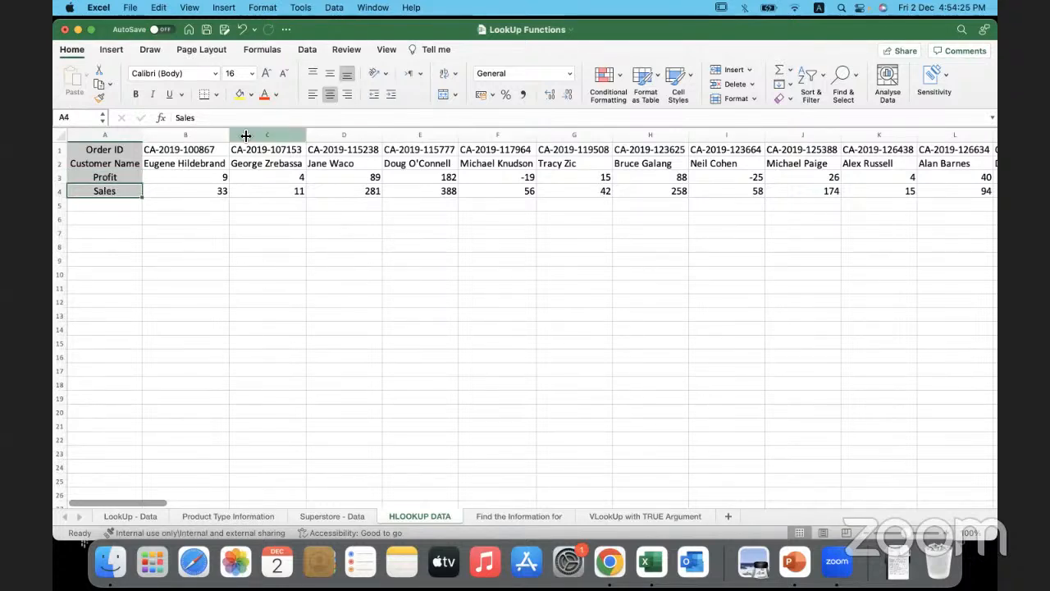
pyautogui.click(329, 249)
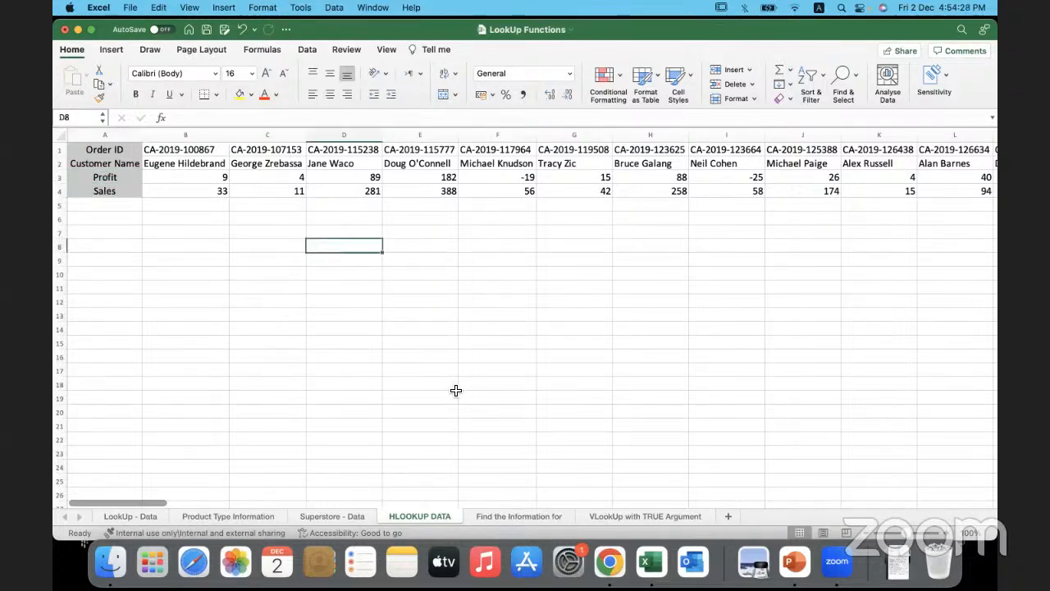
# - Clear the Customer Name and Profit cells C3:D9 on the Find the Information for sheet
pyautogui.click(517, 516)
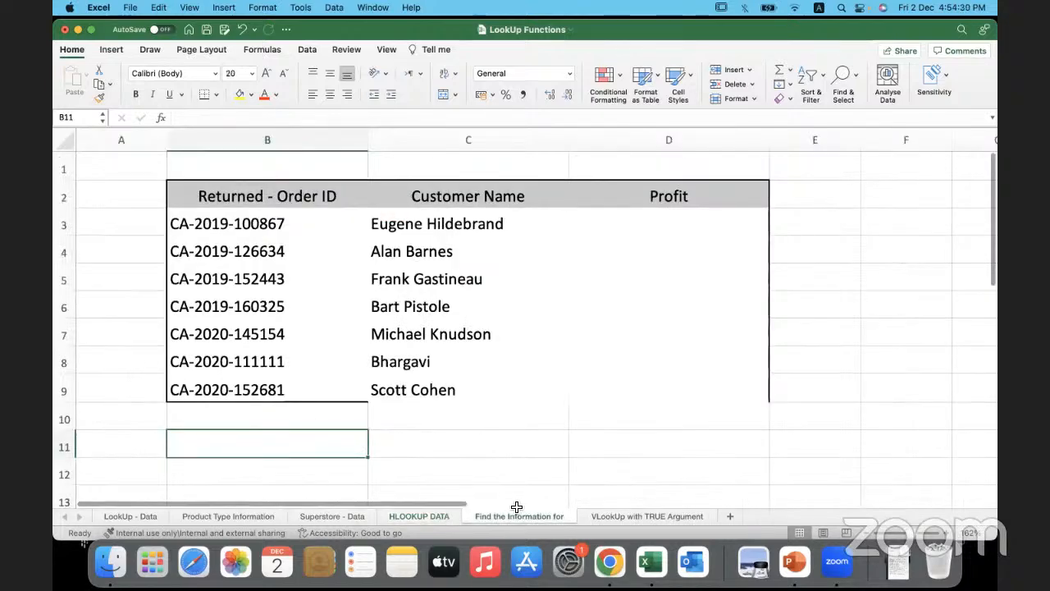
pyautogui.moveTo(459, 223); pyautogui.dragTo(689, 399)
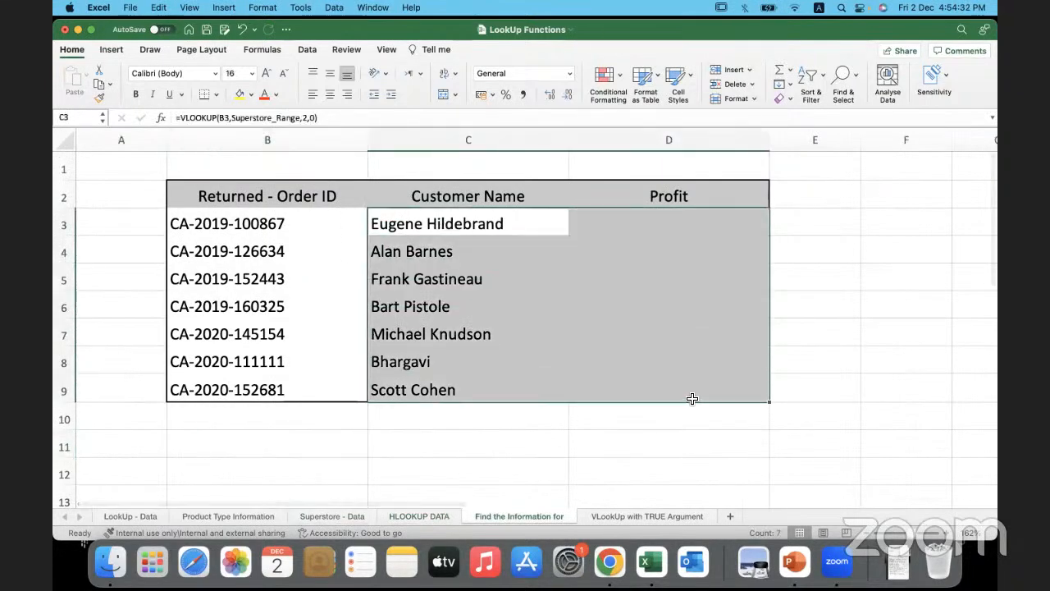
pyautogui.press('Delete')
pyautogui.click(469, 221)
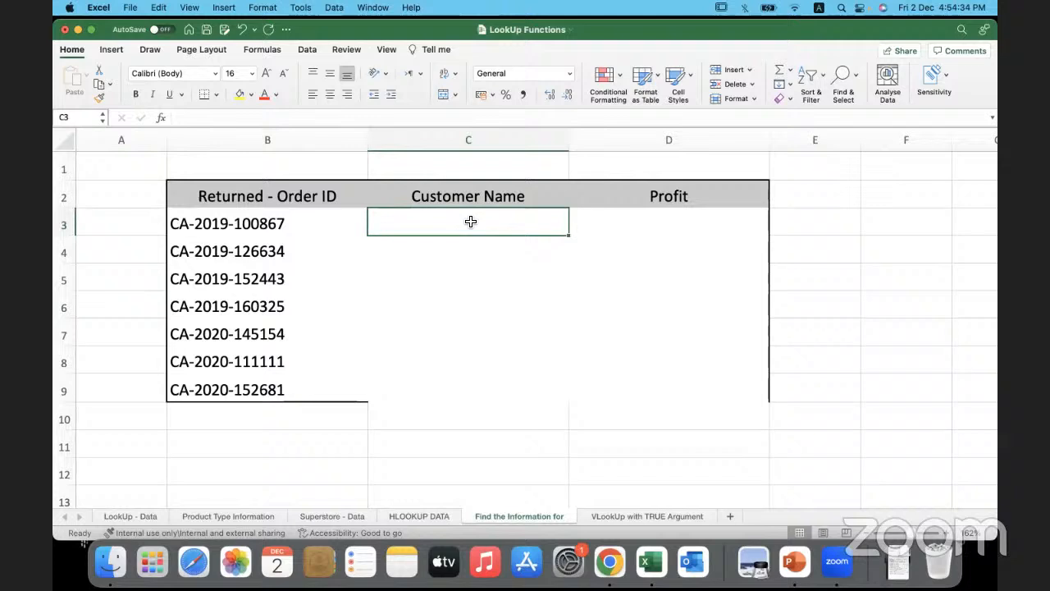
# - Name the transposed data range B1:CZ4 on the HLOOKUP DATA sheet Hlookup_Data, leaving out the header column
pyautogui.click(419, 516)
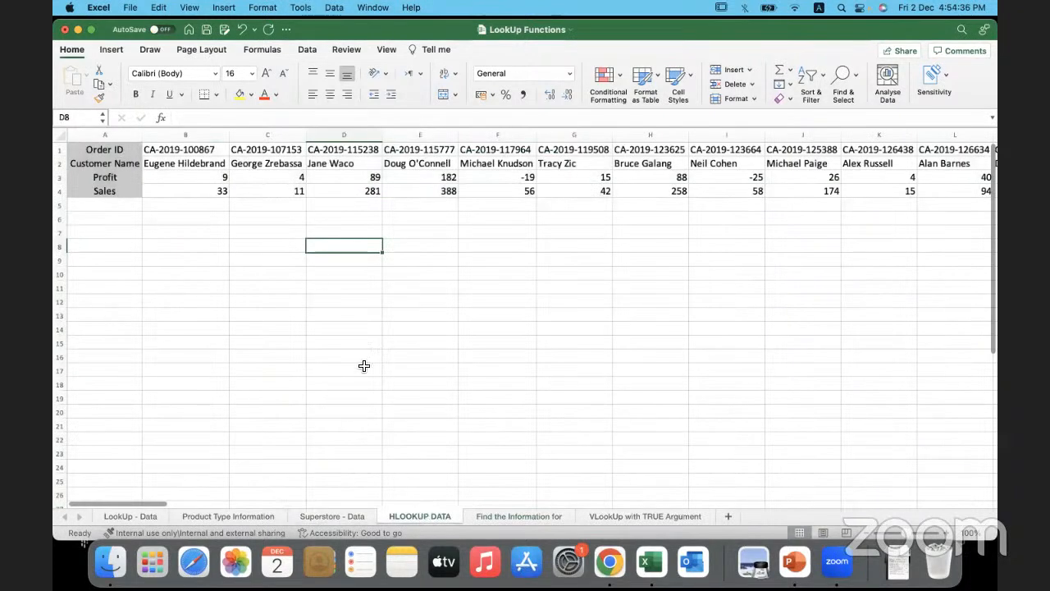
pyautogui.click(270, 177)
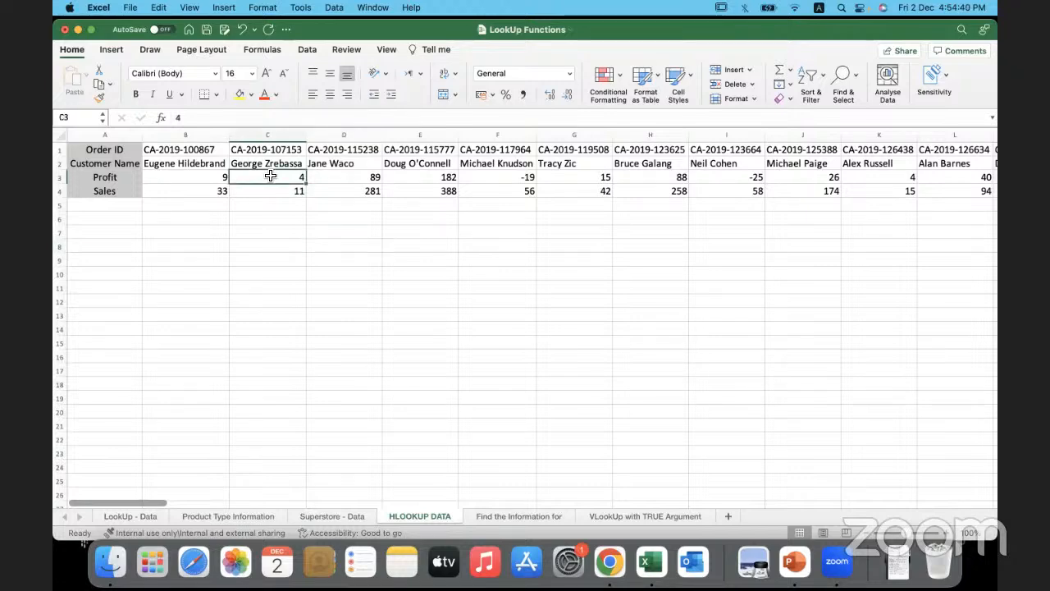
pyautogui.click(217, 149)
pyautogui.press('super+shift+Right')
pyautogui.press('super+shift+Down')
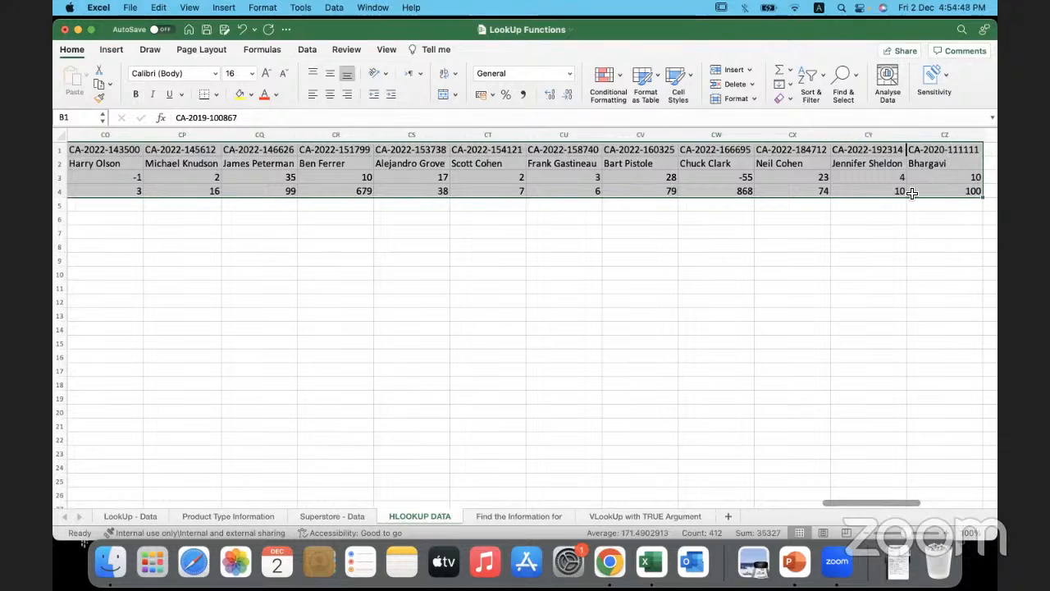
pyautogui.moveTo(846, 501); pyautogui.dragTo(54, 472)
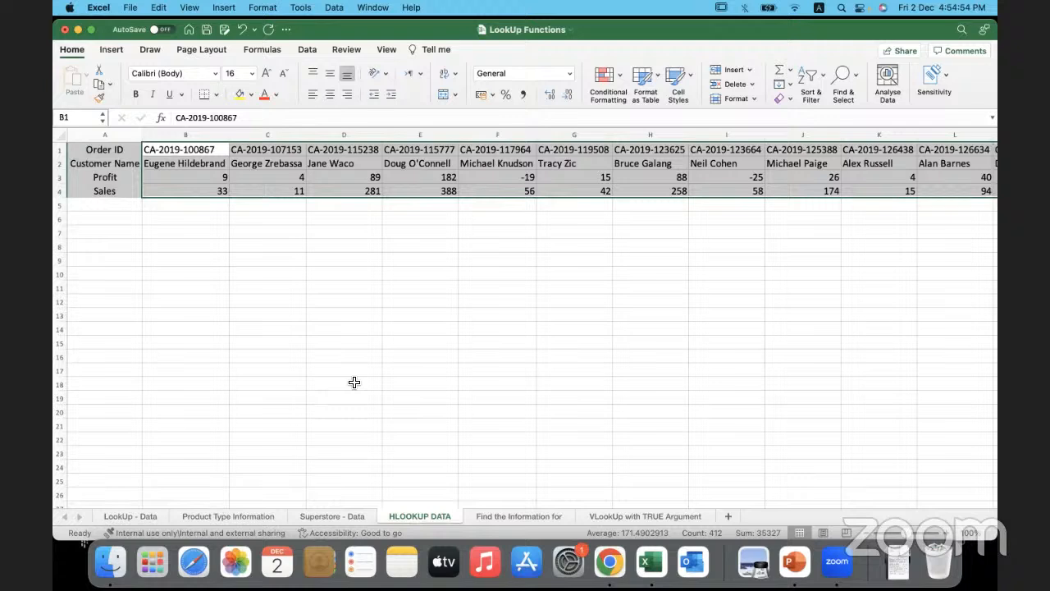
pyautogui.click(70, 117)
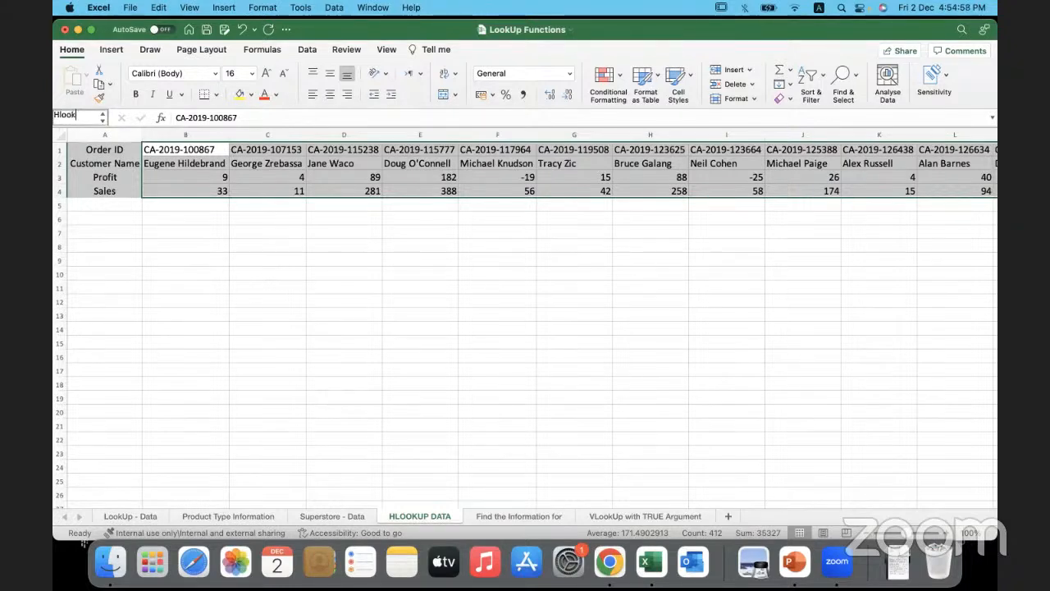
pyautogui.write('Hlookup_Data')
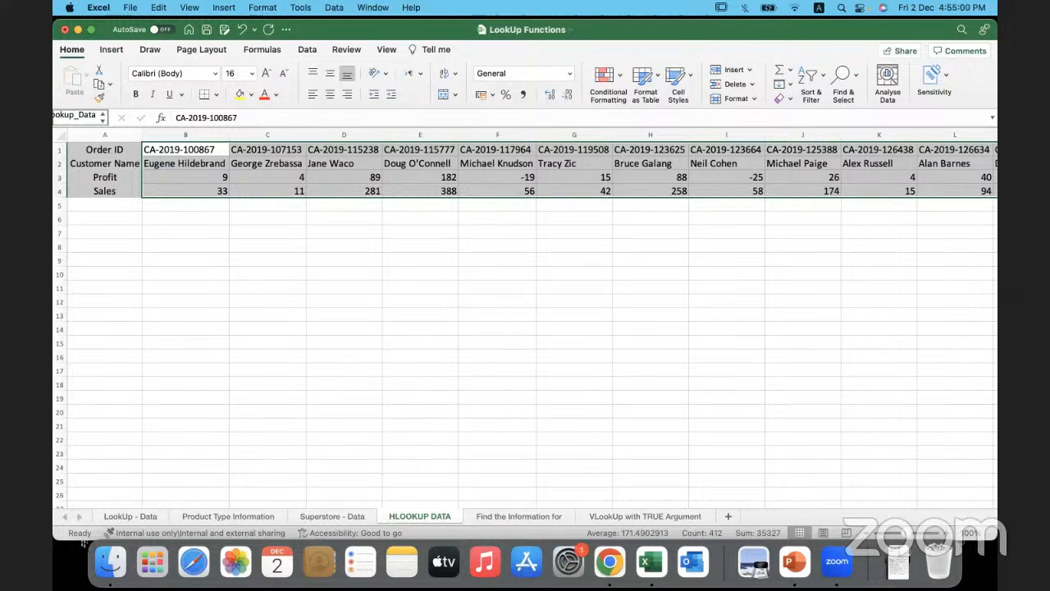
pyautogui.press('Return')
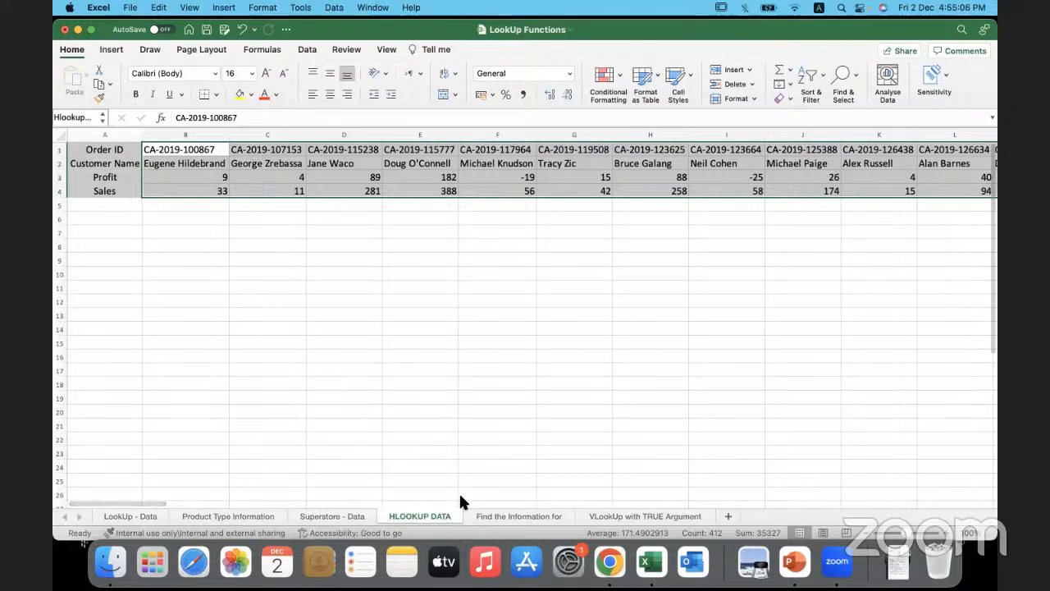
# - Begin an HLOOKUP formula in C3 of the Find the Information for sheet, with B3 as lookup value and Hlookup_Data as table array
pyautogui.click(506, 515)
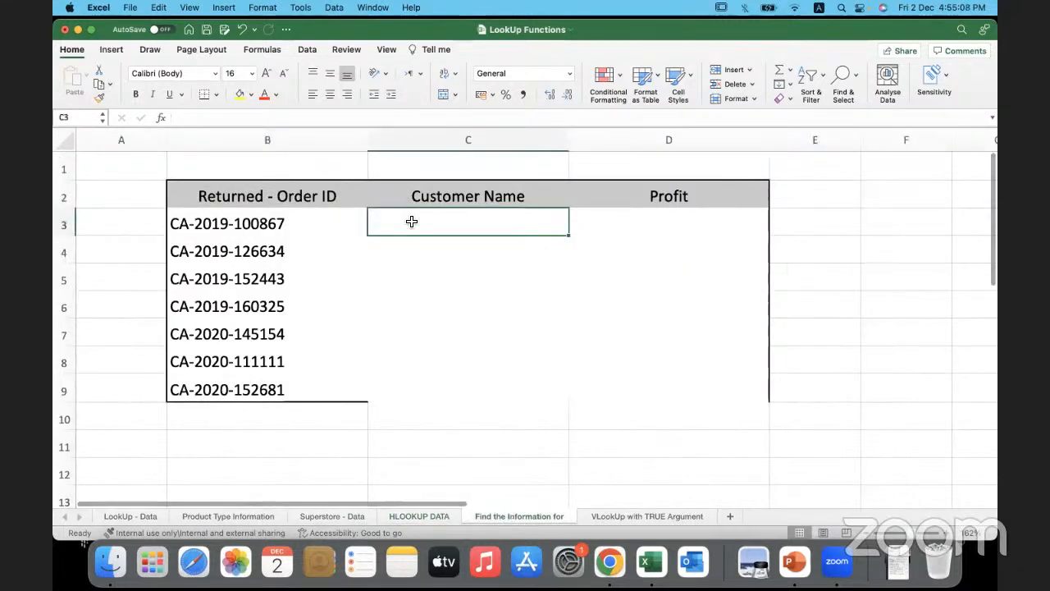
pyautogui.write('=h')
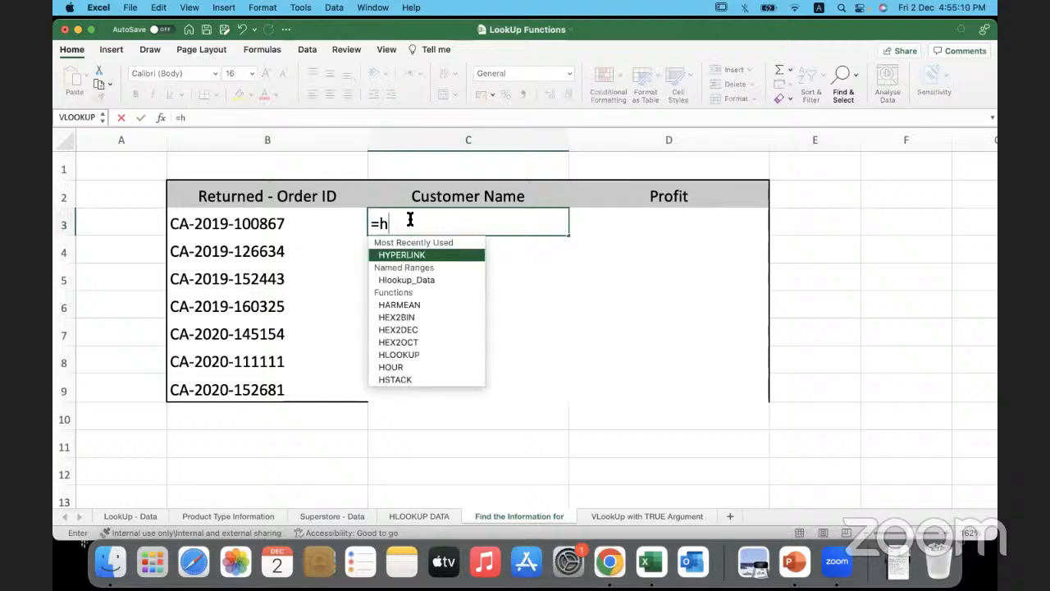
pyautogui.write('loo')
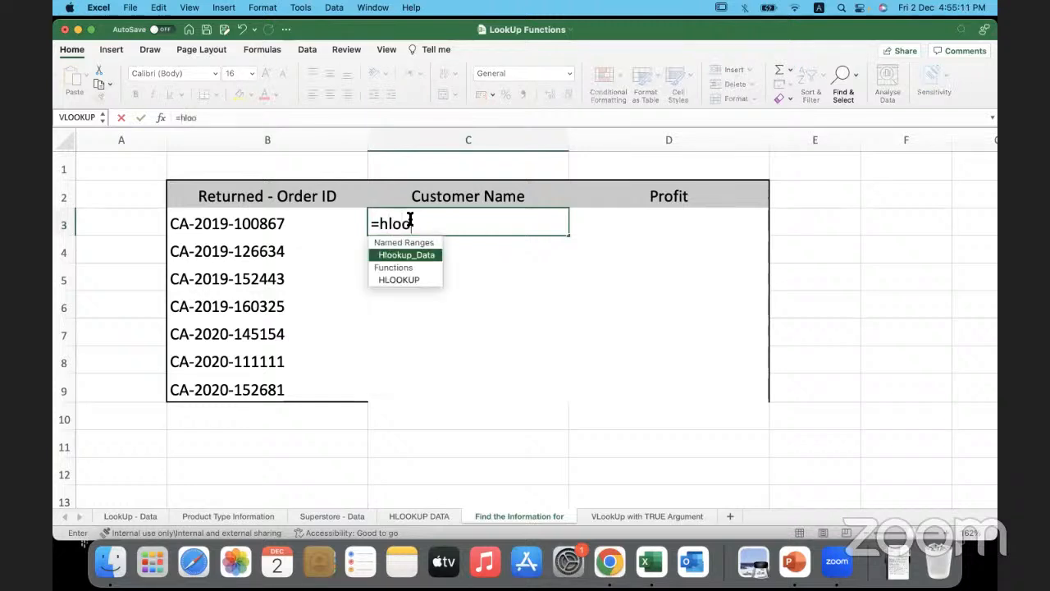
pyautogui.doubleClick(412, 277)
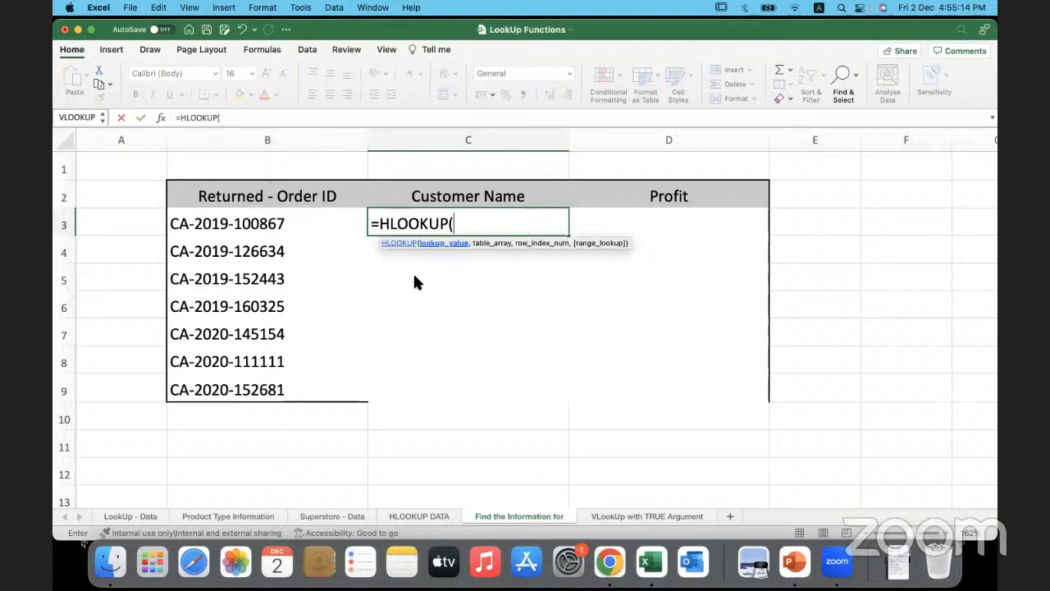
pyautogui.click(315, 228)
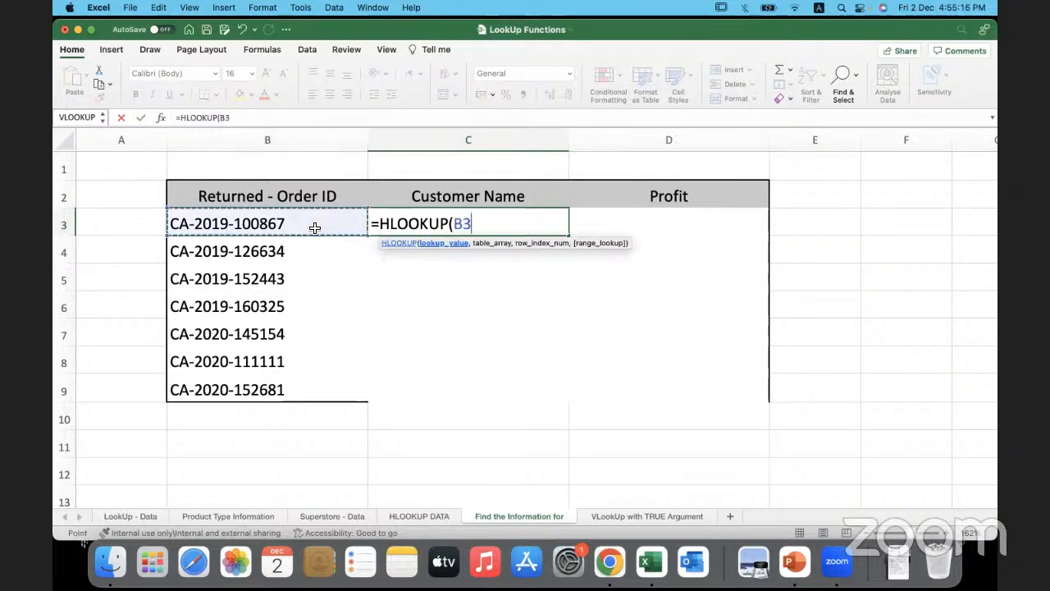
pyautogui.write(',')
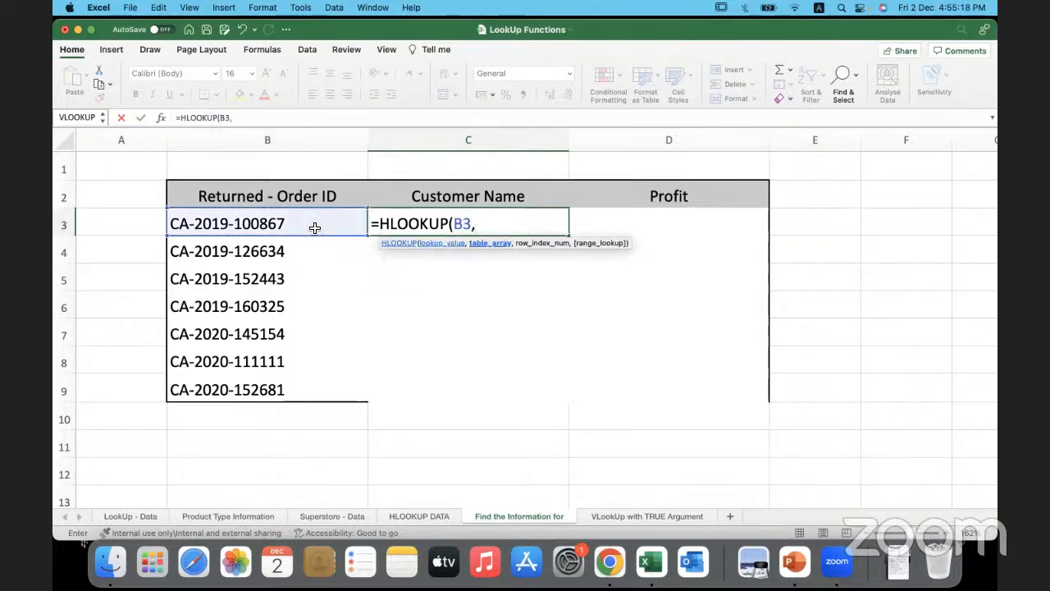
pyautogui.press('F3')
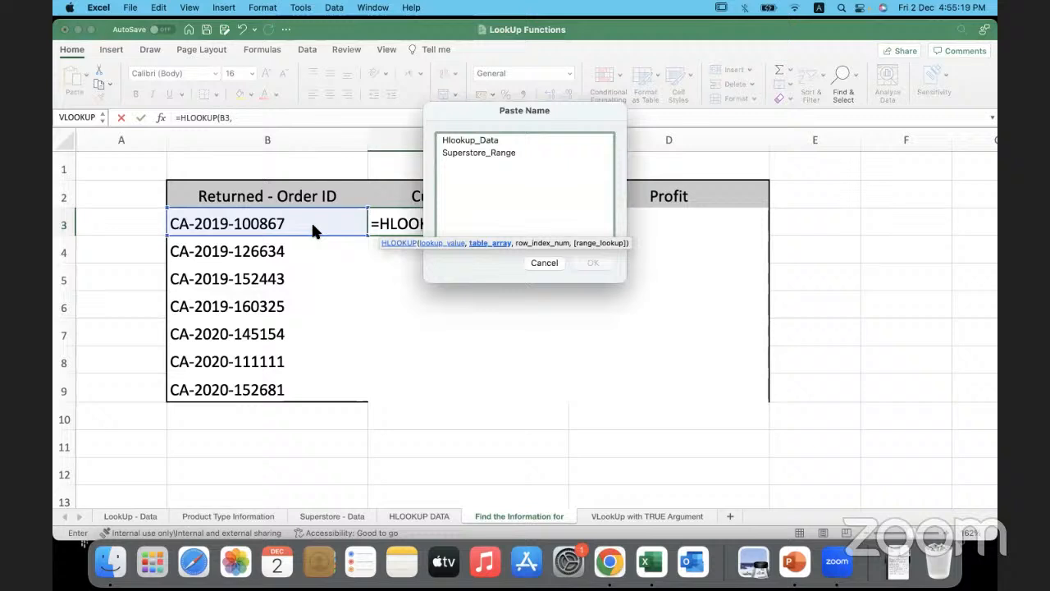
pyautogui.click(481, 141)
pyautogui.click(593, 264)
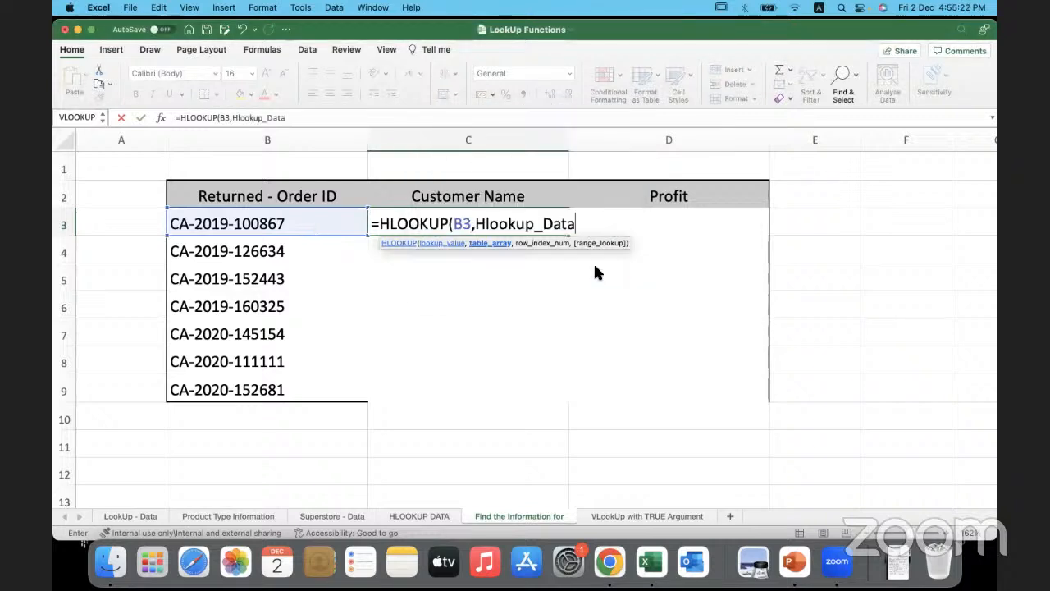
pyautogui.write(',2,')
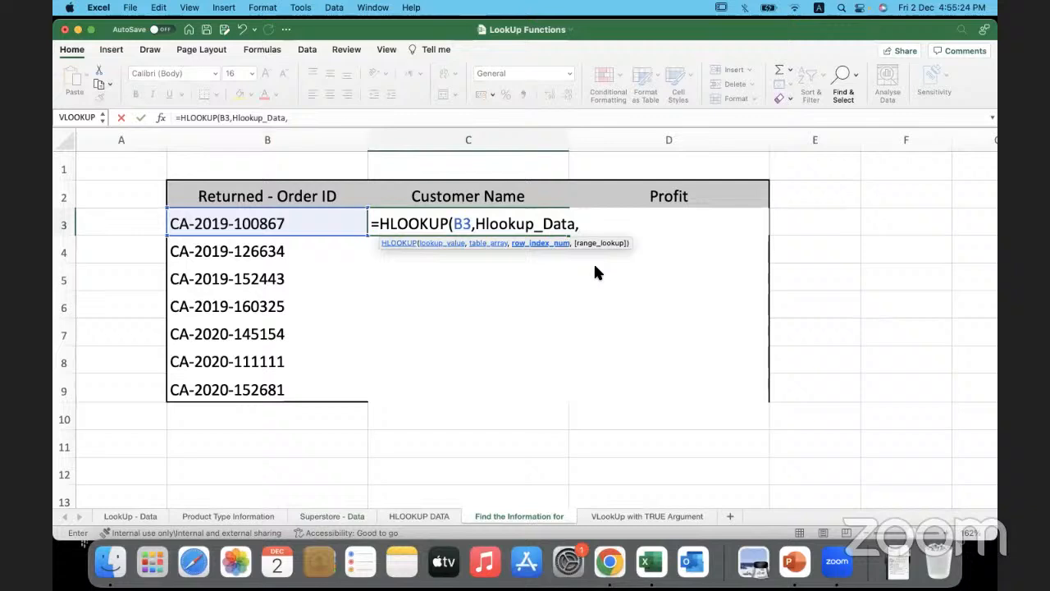
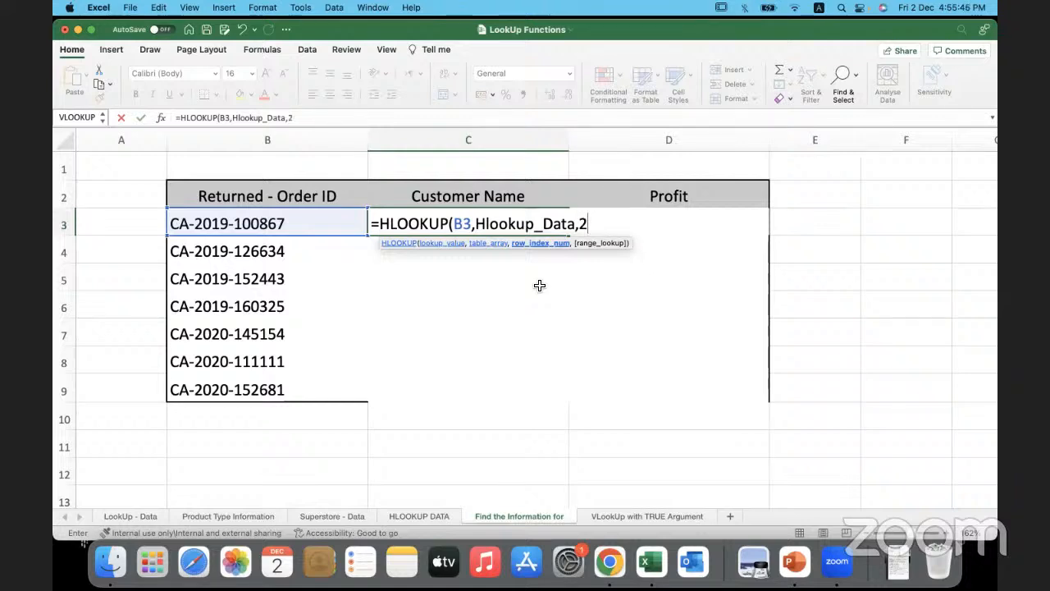
# - Complete the HLOOKUP formula in C3 with row index 2 and FALSE for an exact match
pyautogui.write(',')
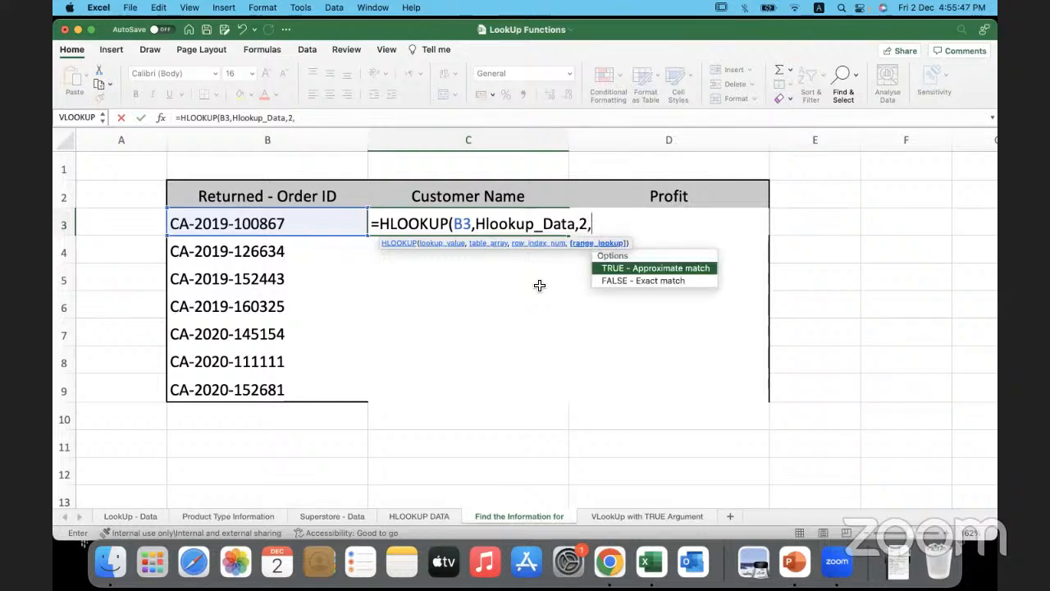
pyautogui.doubleClick(617, 281)
pyautogui.write(')')
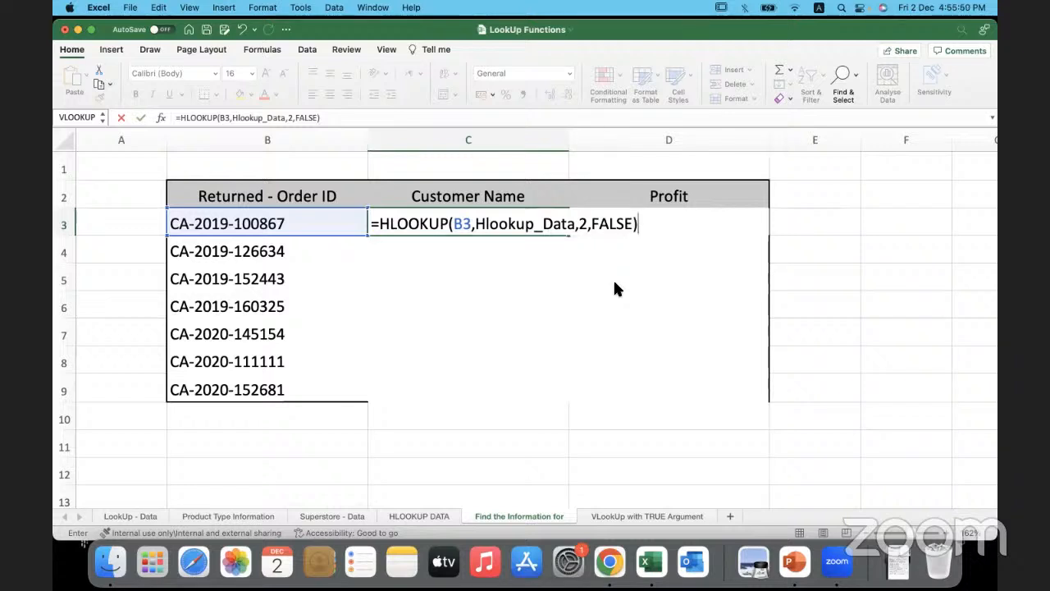
pyautogui.press('Return')
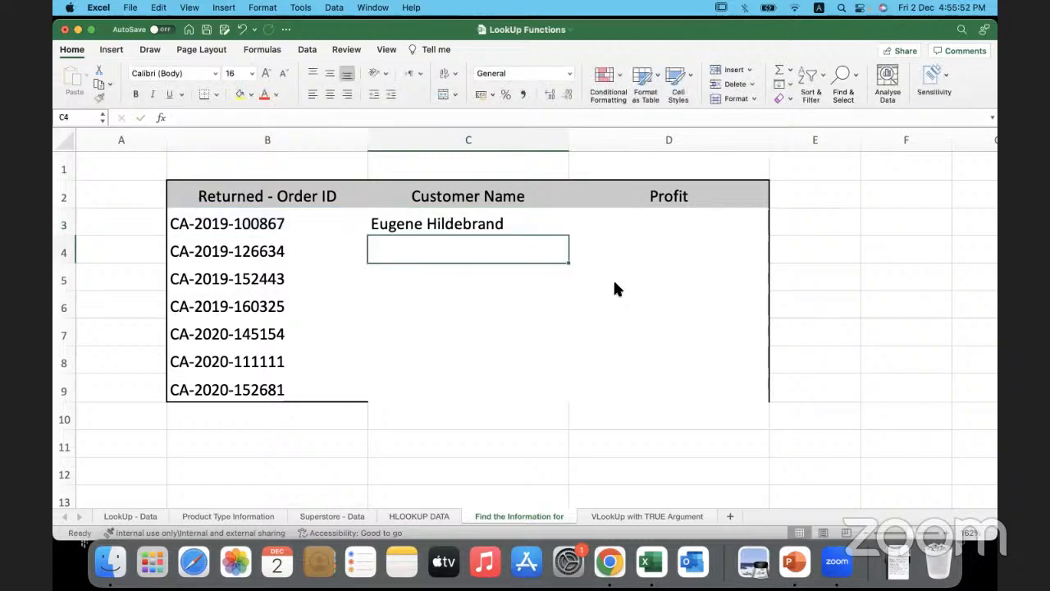
# - Insert the HLOOKUP function in D3 through the Formula Builder, with B3 as the lookup value
pyautogui.click(607, 224)
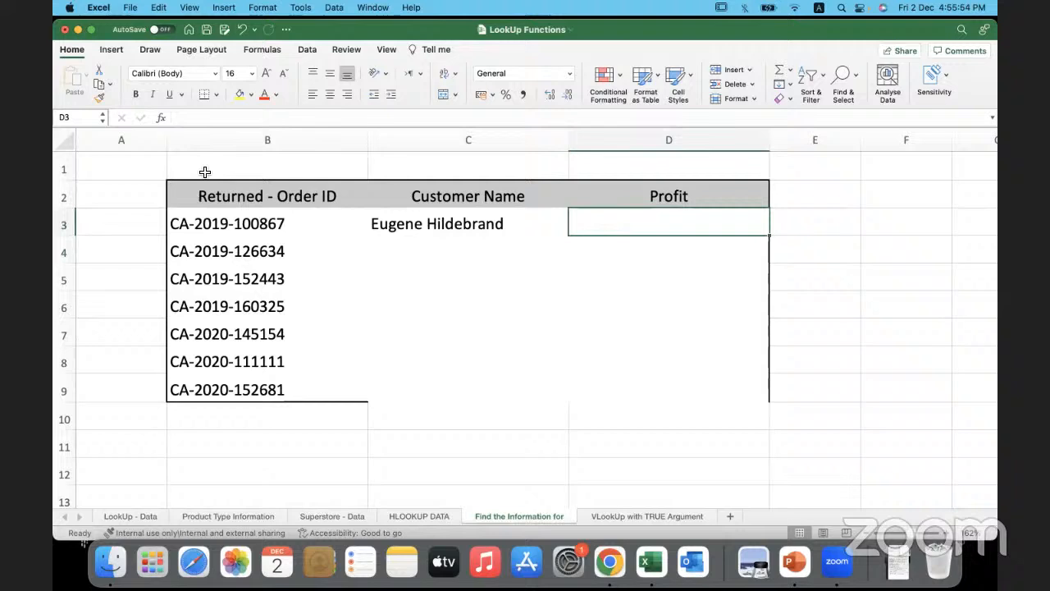
pyautogui.click(160, 117)
pyautogui.click(842, 160)
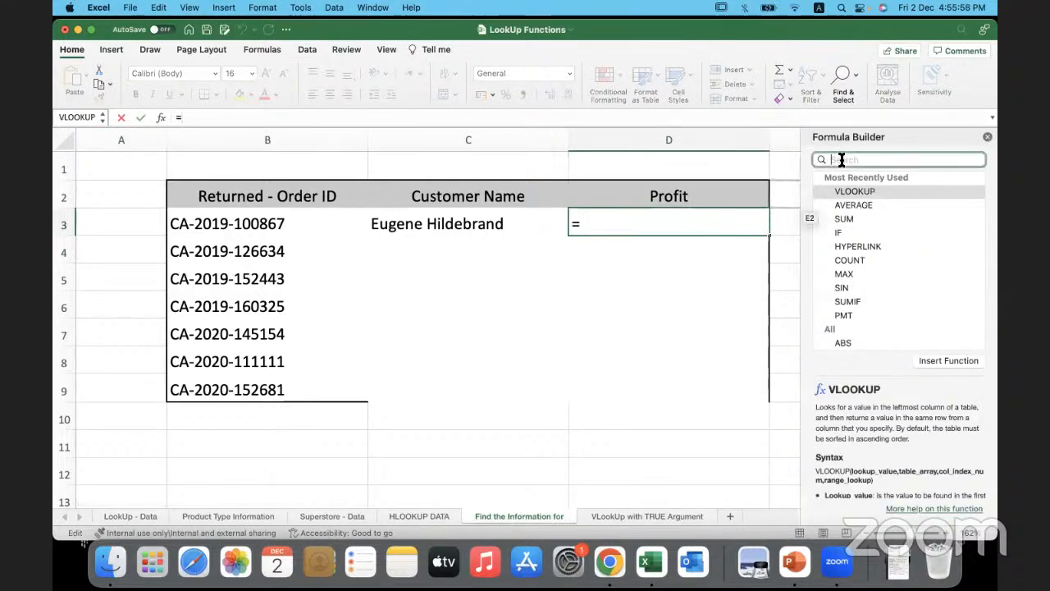
pyautogui.write('hloo')
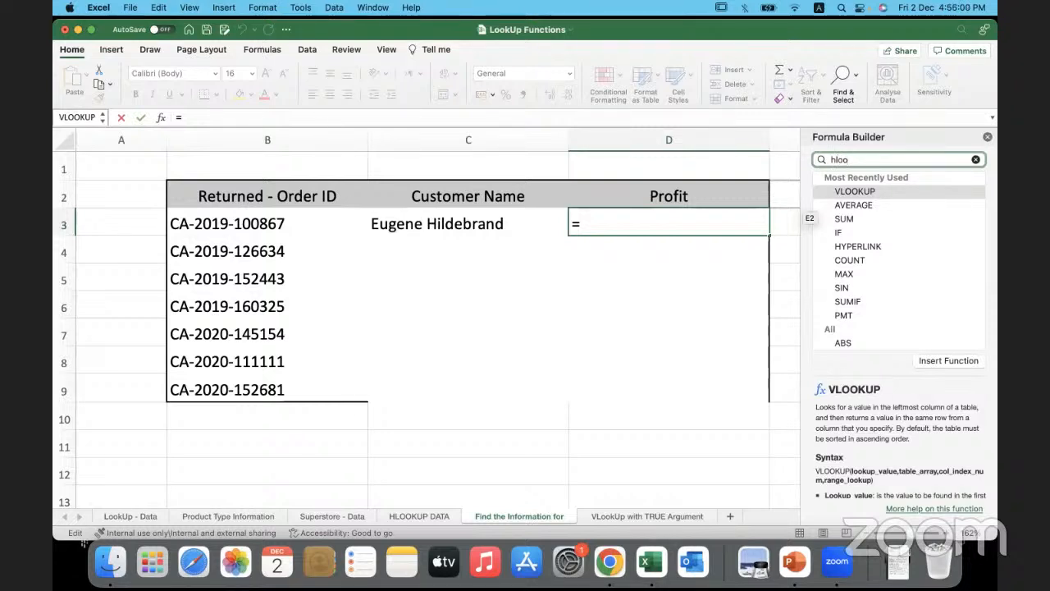
pyautogui.click(876, 189)
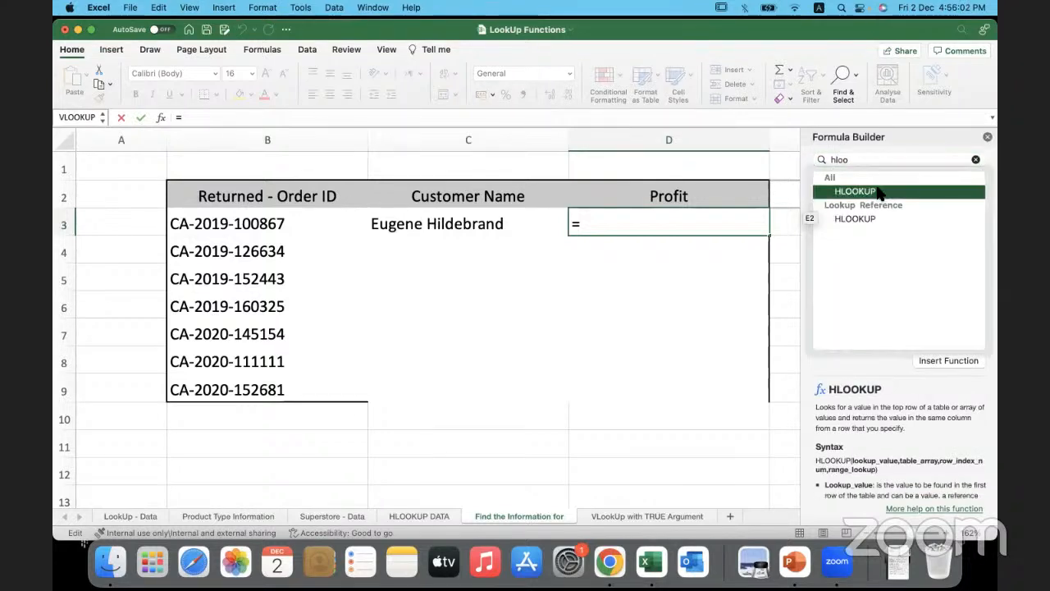
pyautogui.click(942, 361)
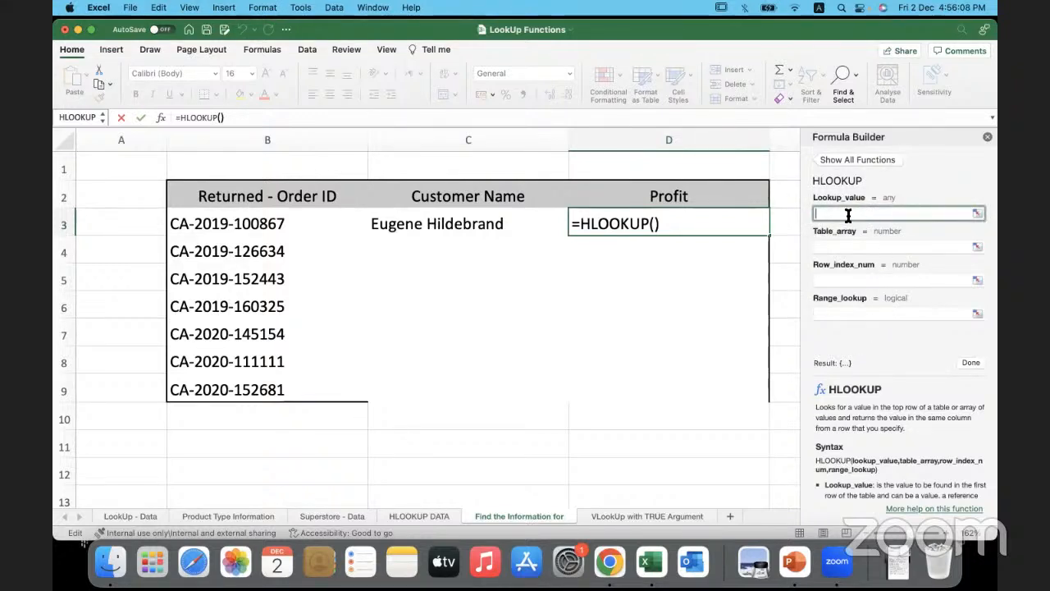
pyautogui.click(301, 228)
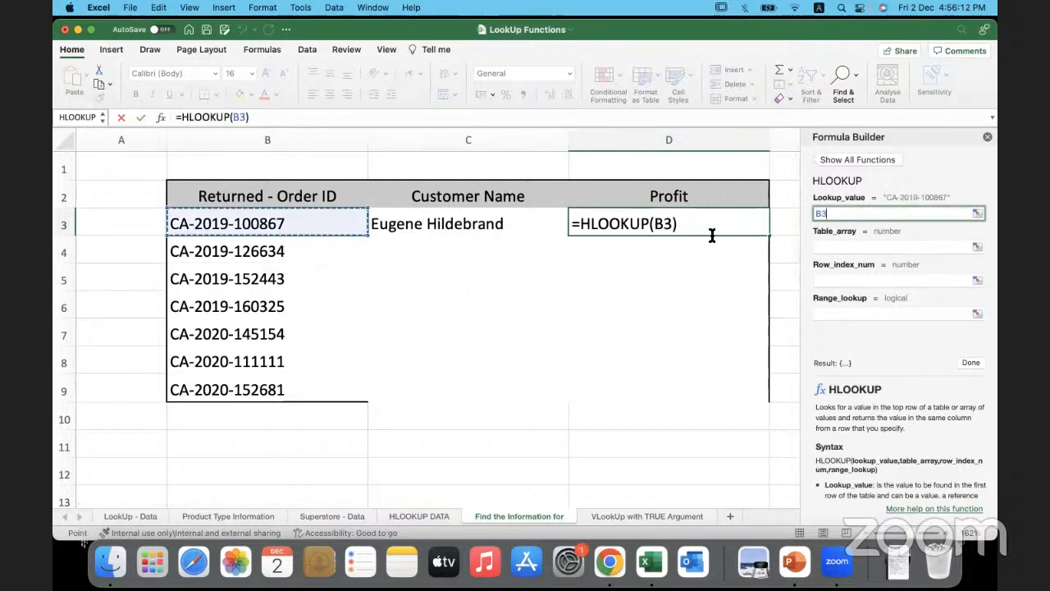
# - Set the table array of the HLOOKUP in D3 to the named range Hlookup_Data
pyautogui.click(827, 248)
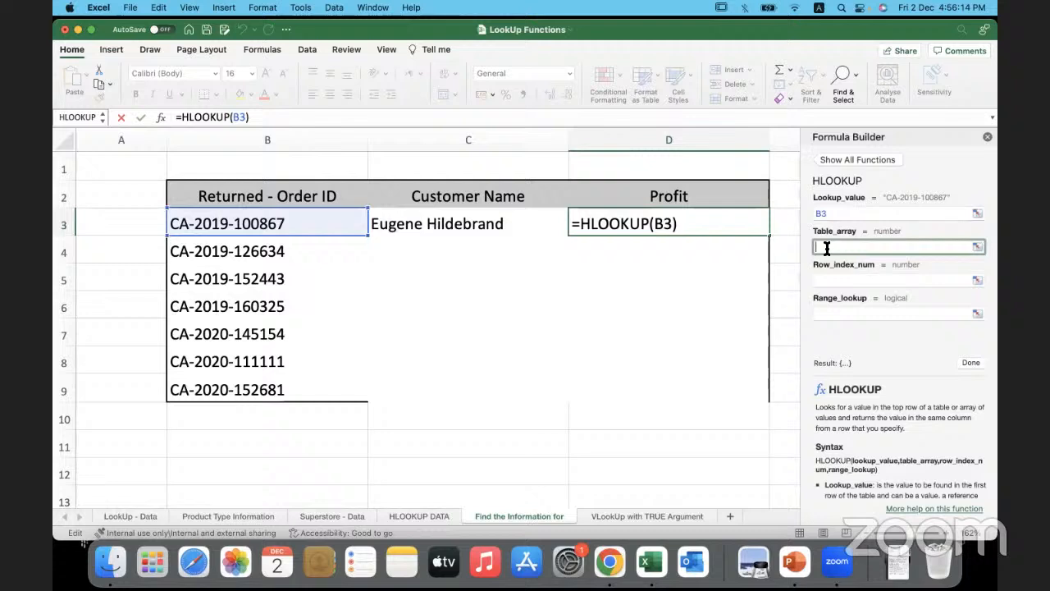
pyautogui.write('Hloop')
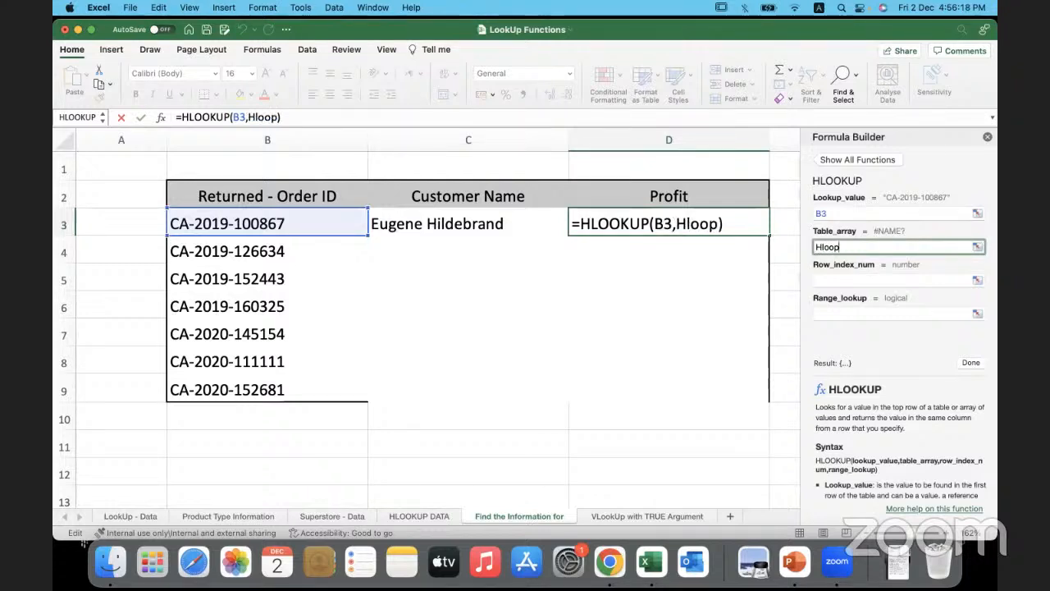
pyautogui.write('up_Data')
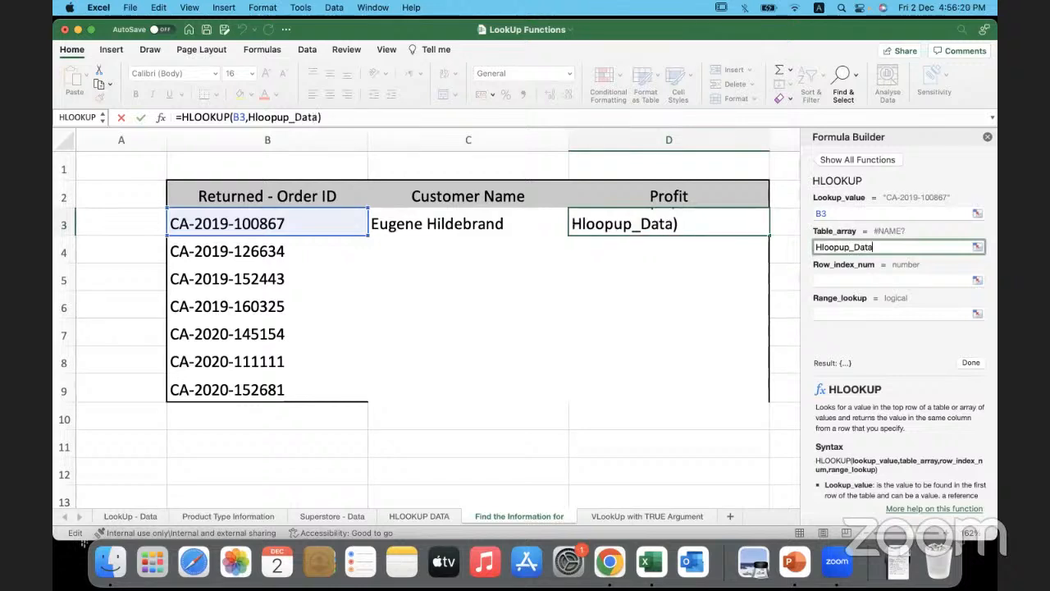
pyautogui.click(838, 247)
pyautogui.press('BackSpace')
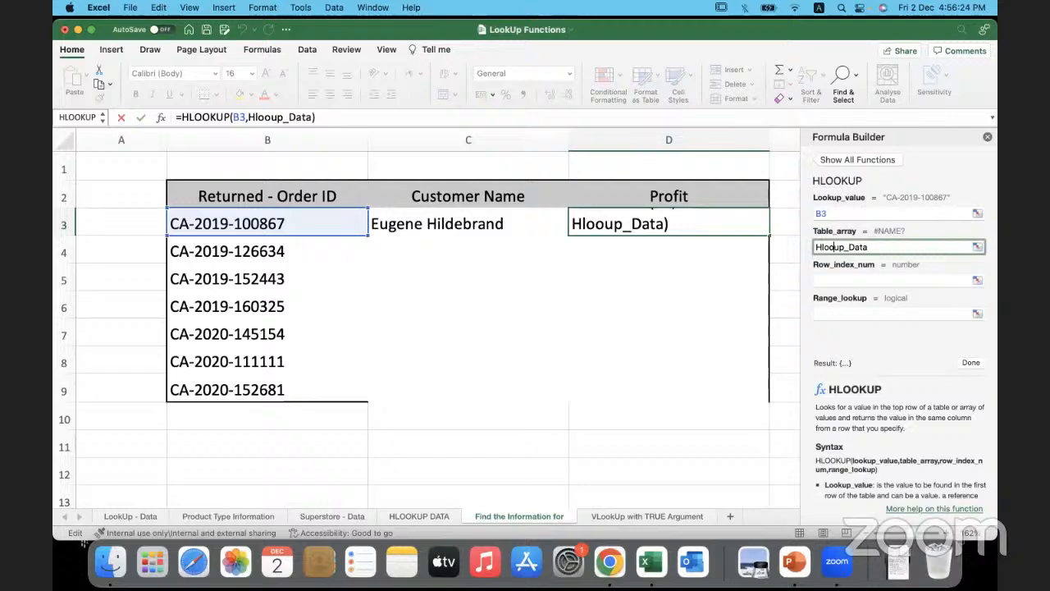
pyautogui.write('k')
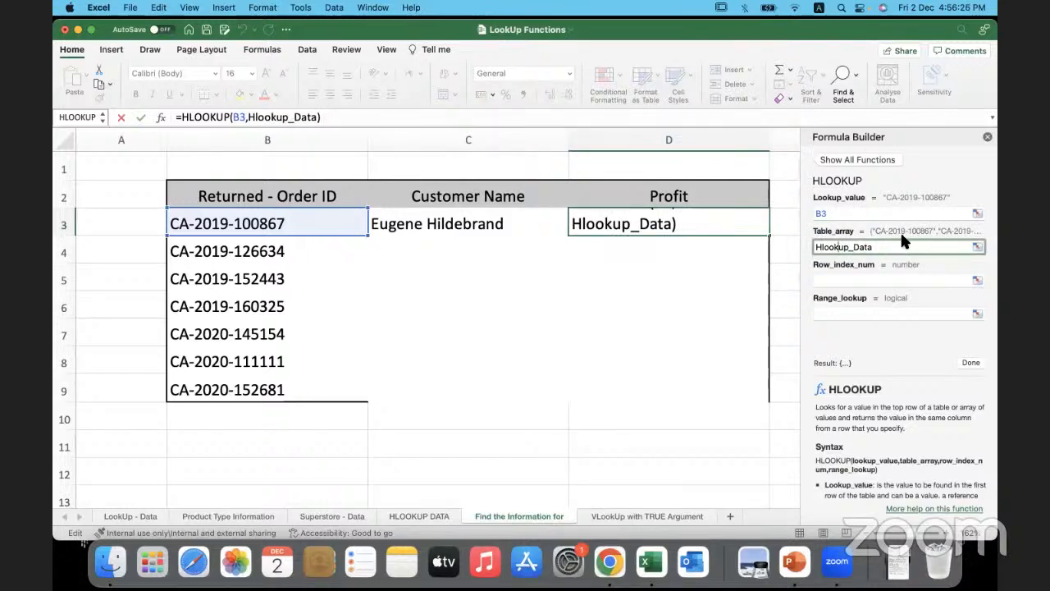
# - Finish the HLOOKUP in D3 with row index 3 and range lookup 0
pyautogui.click(835, 281)
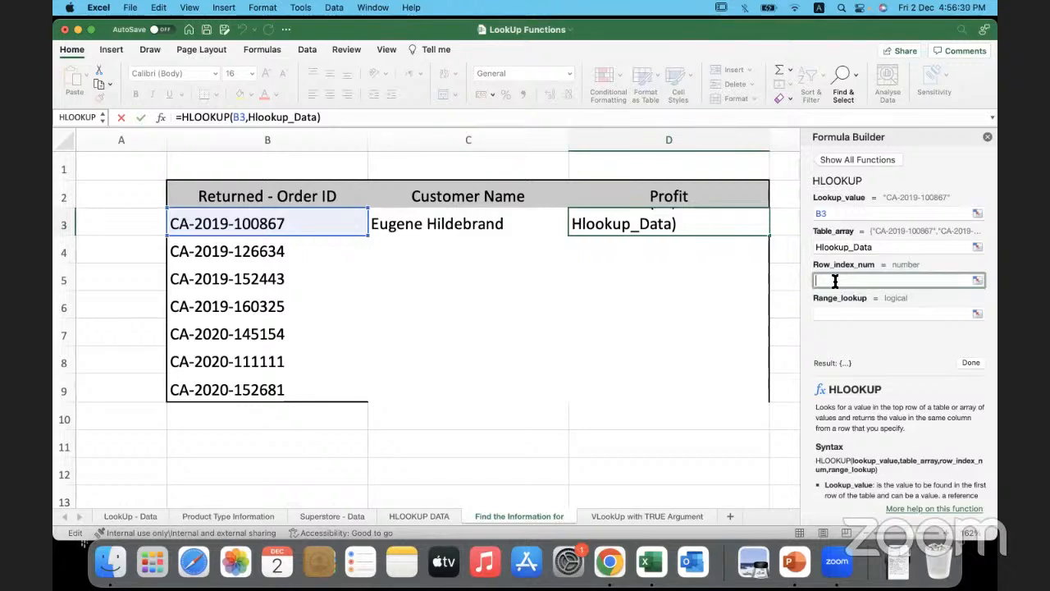
pyautogui.write('2')
pyautogui.press('BackSpace')
pyautogui.write('3')
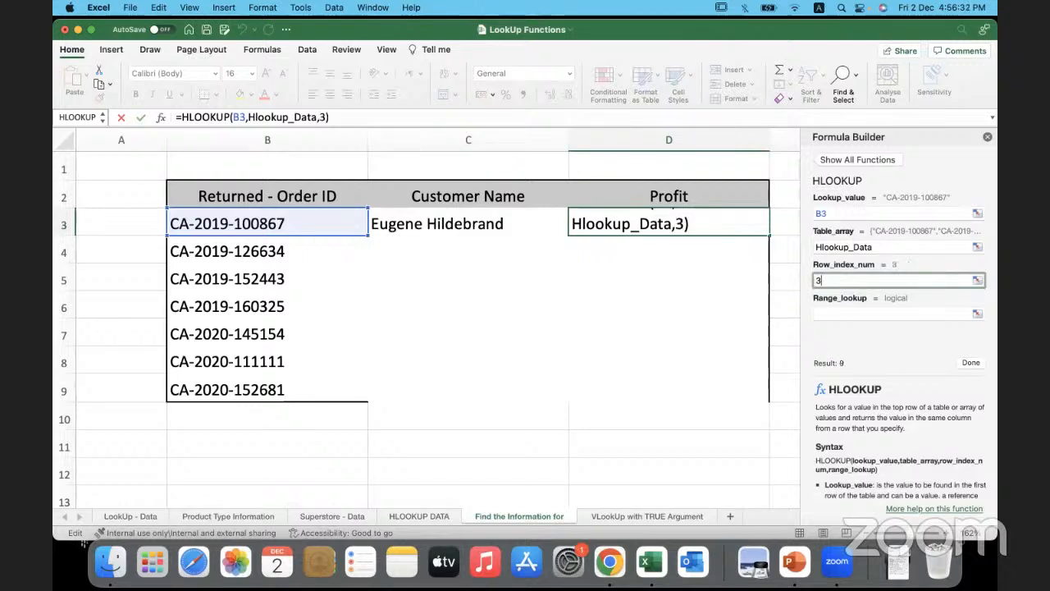
pyautogui.click(836, 311)
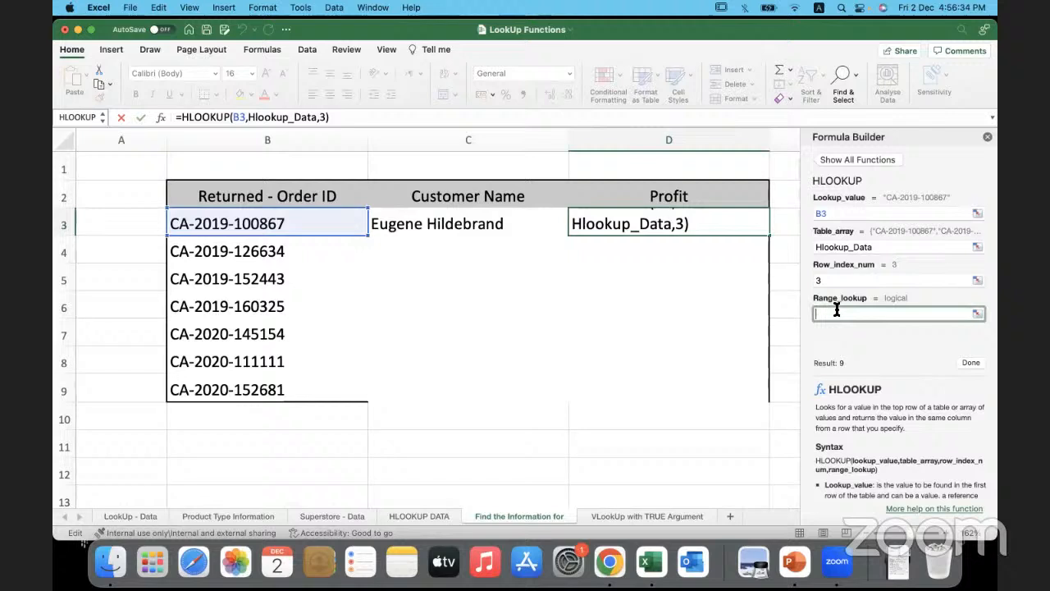
pyautogui.write('0')
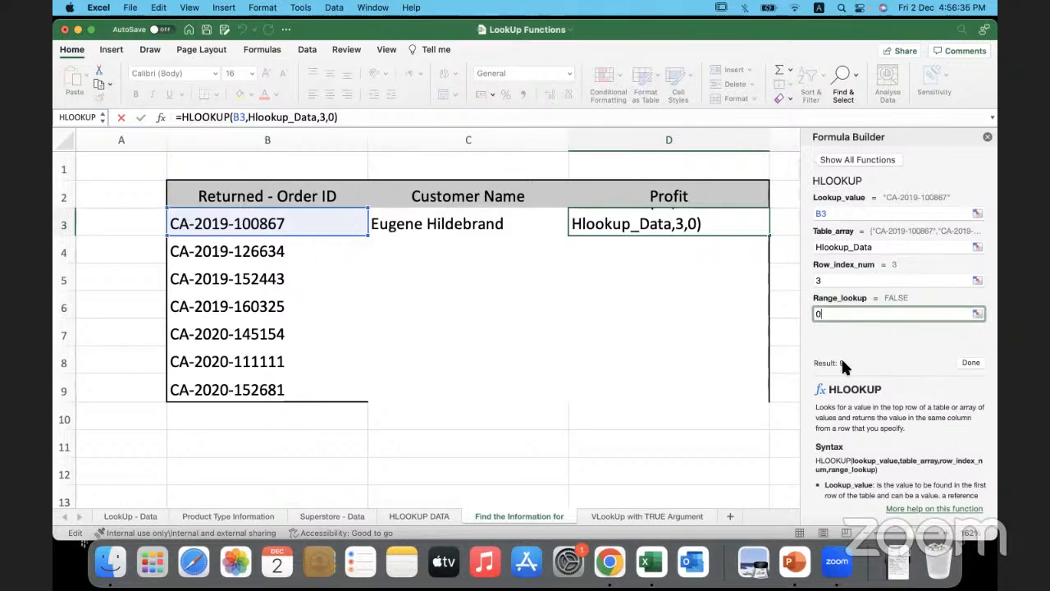
pyautogui.click(969, 363)
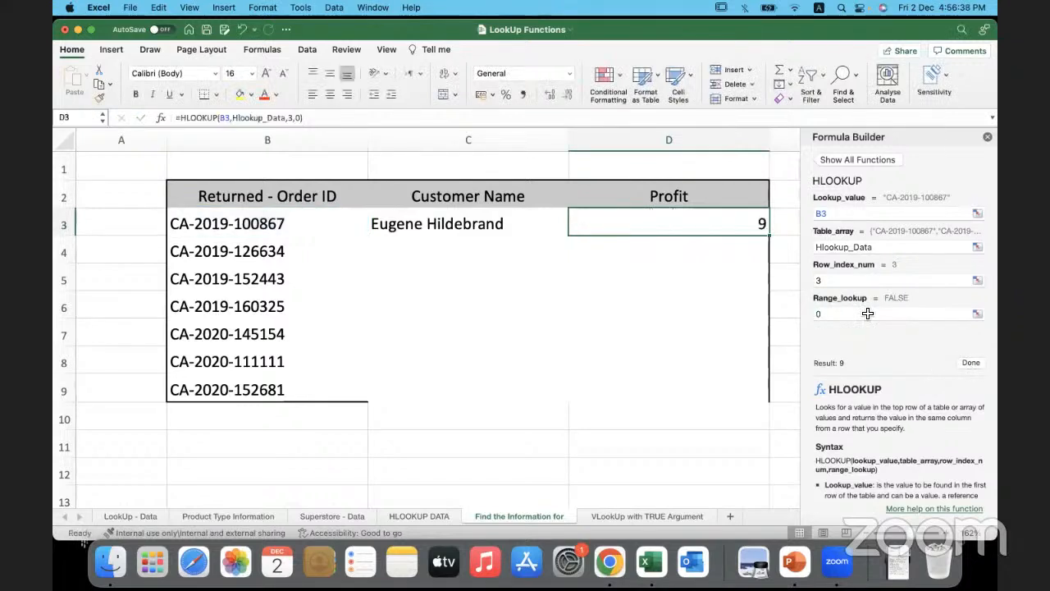
# - Fill the HLOOKUP formulas from C3 and D3 down to row 9 and close the Formula Builder
pyautogui.click(553, 225)
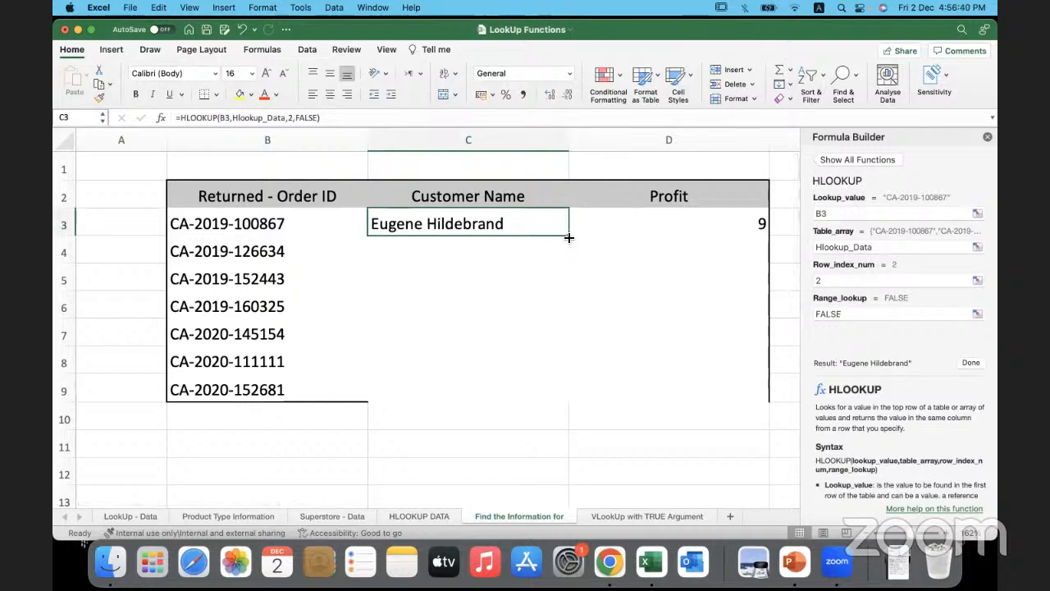
pyautogui.doubleClick(569, 237)
pyautogui.click(663, 225)
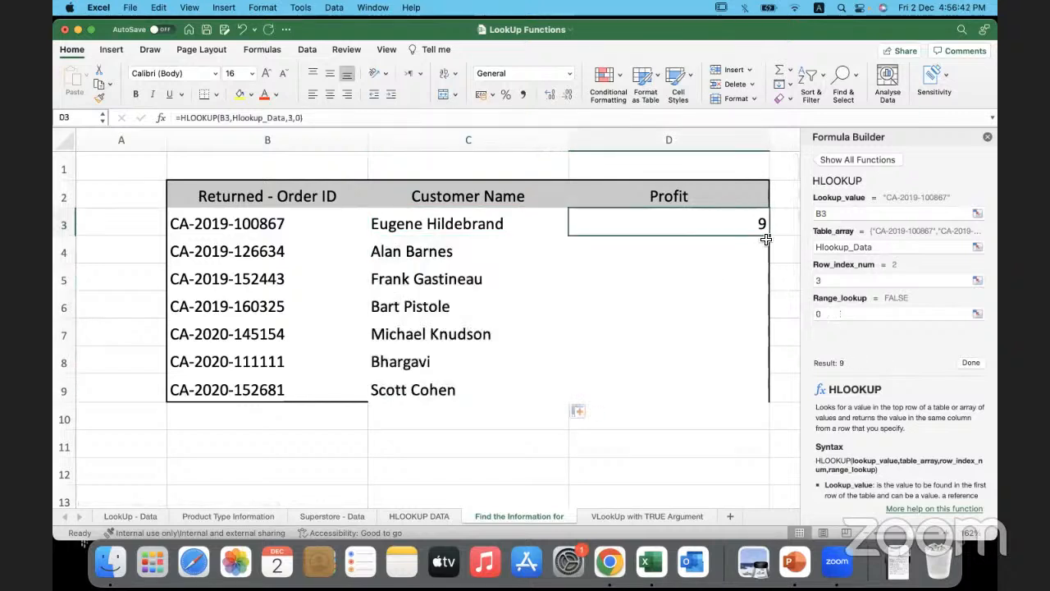
pyautogui.doubleClick(769, 237)
pyautogui.click(469, 455)
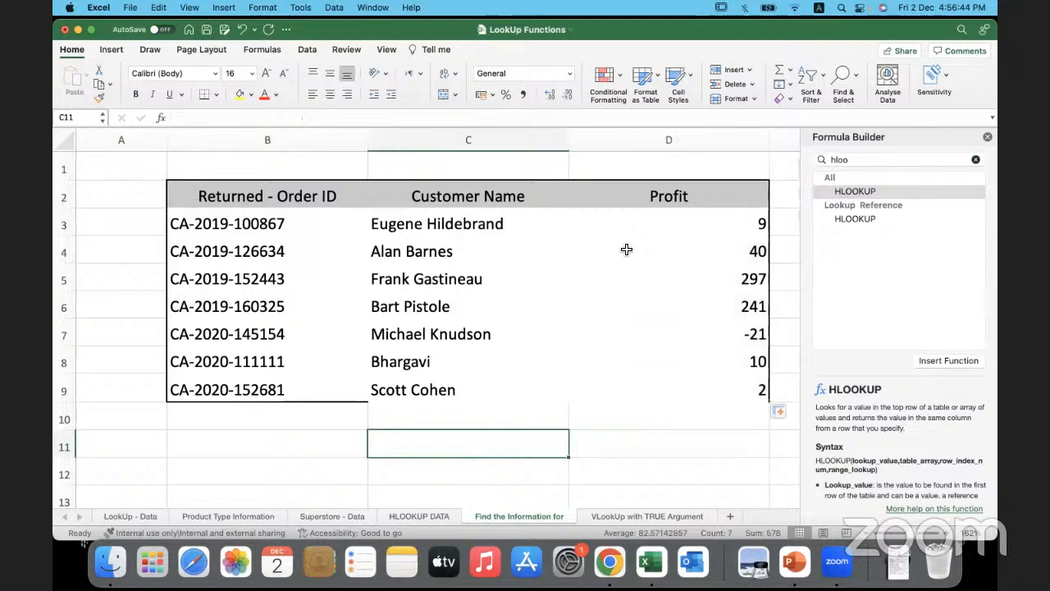
pyautogui.click(987, 139)
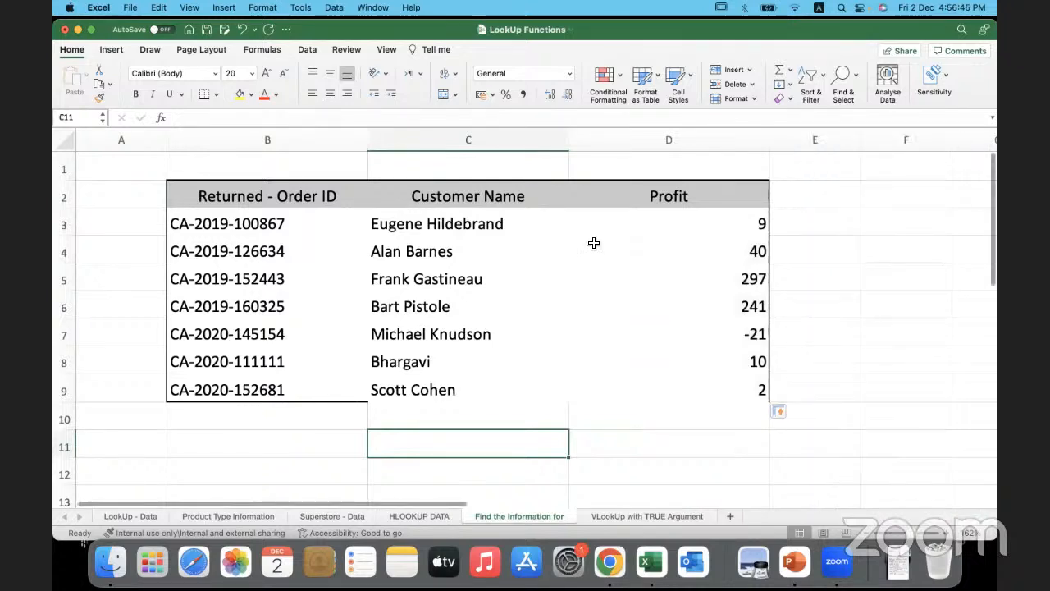
# - Convert the range A1:CZ4 on the HLOOKUP DATA sheet into a table, with the headers option left off
pyautogui.click(549, 227)
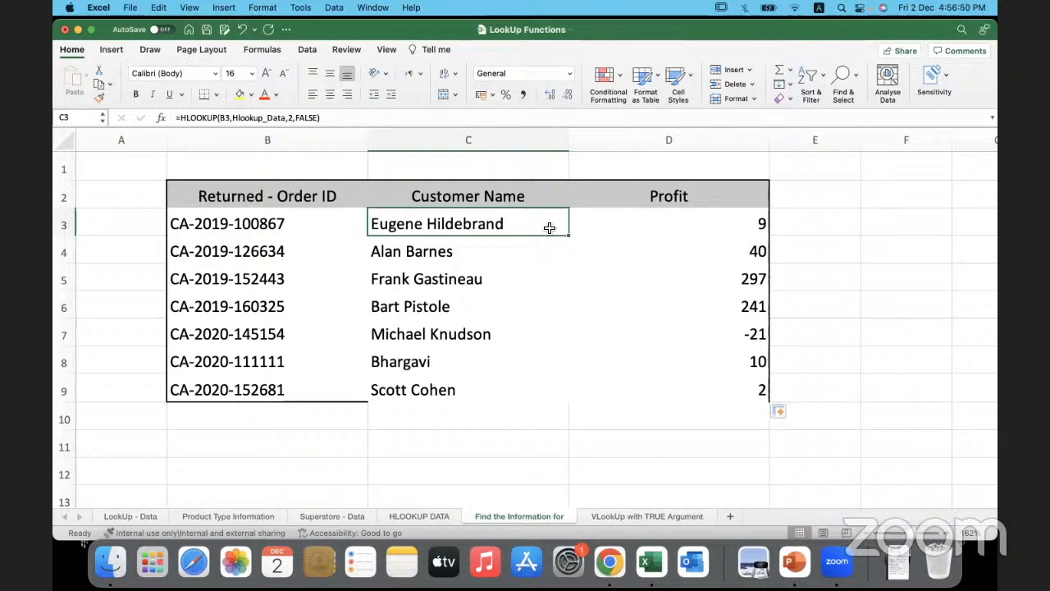
pyautogui.click(418, 516)
pyautogui.click(277, 187)
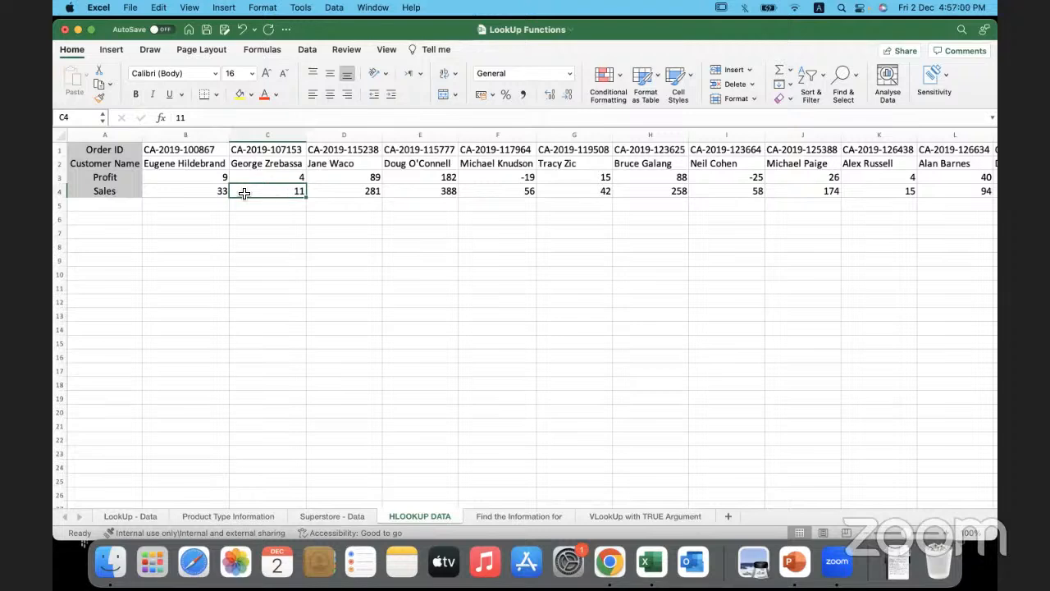
pyautogui.click(195, 179)
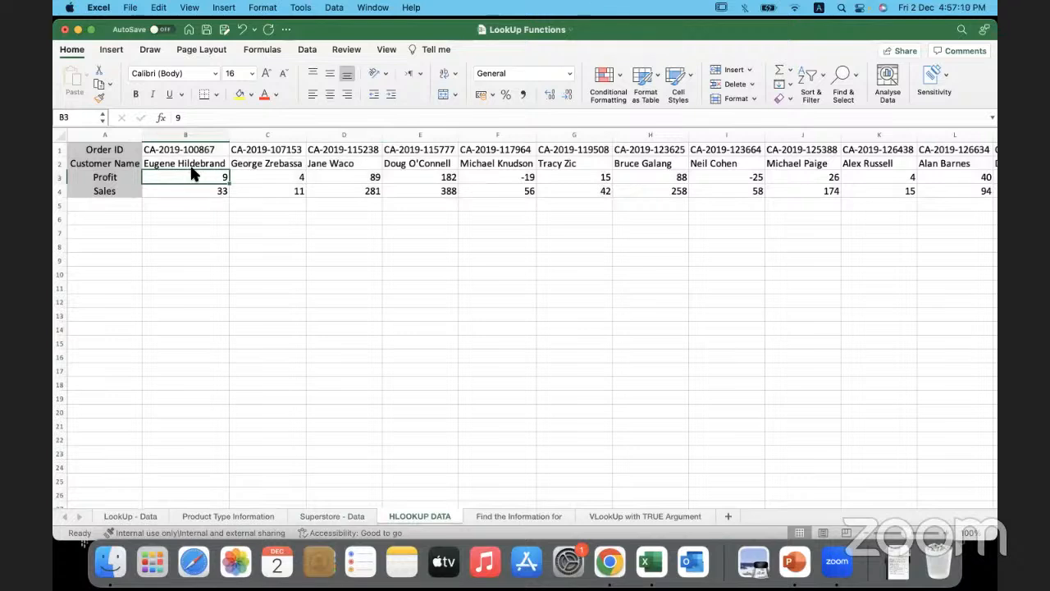
pyautogui.press('super+a')
pyautogui.press('super+t')
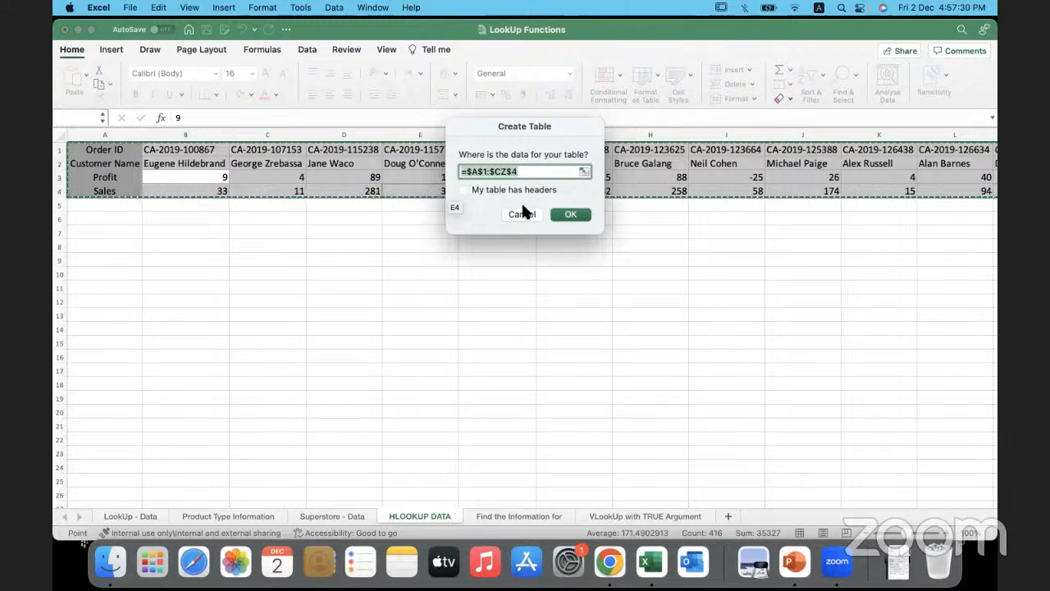
pyautogui.click(569, 215)
pyautogui.click(554, 217)
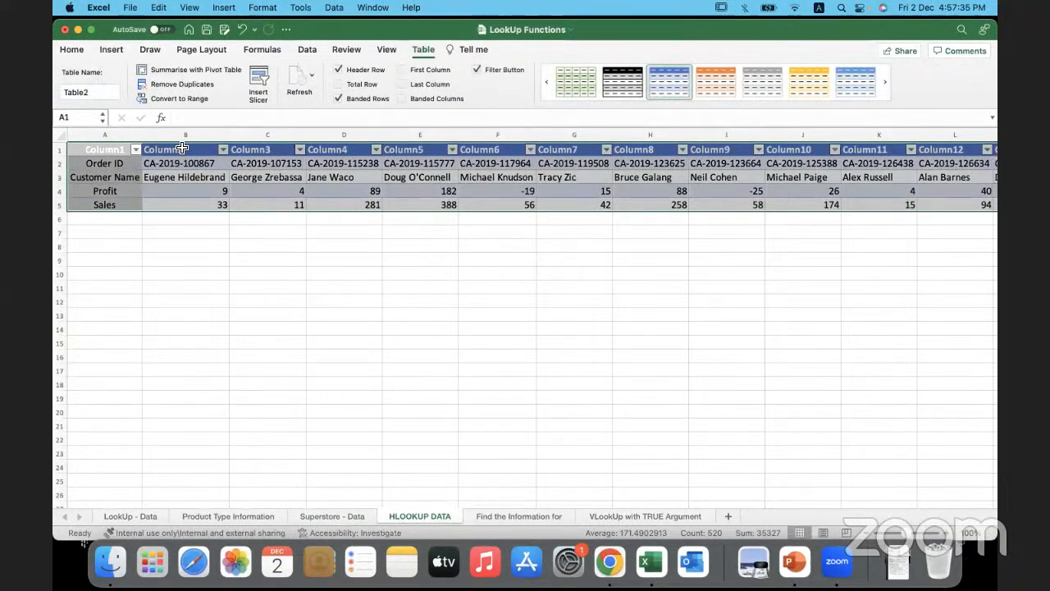
# - Examine the header row that was added to the new table on the HLOOKUP DATA sheet
pyautogui.click(220, 250)
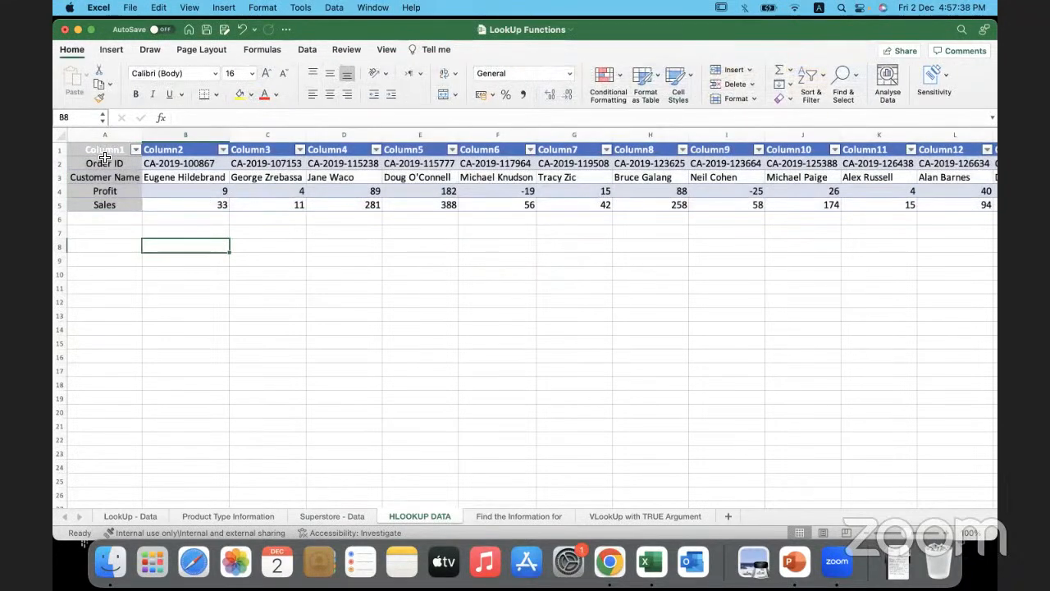
pyautogui.click(61, 151)
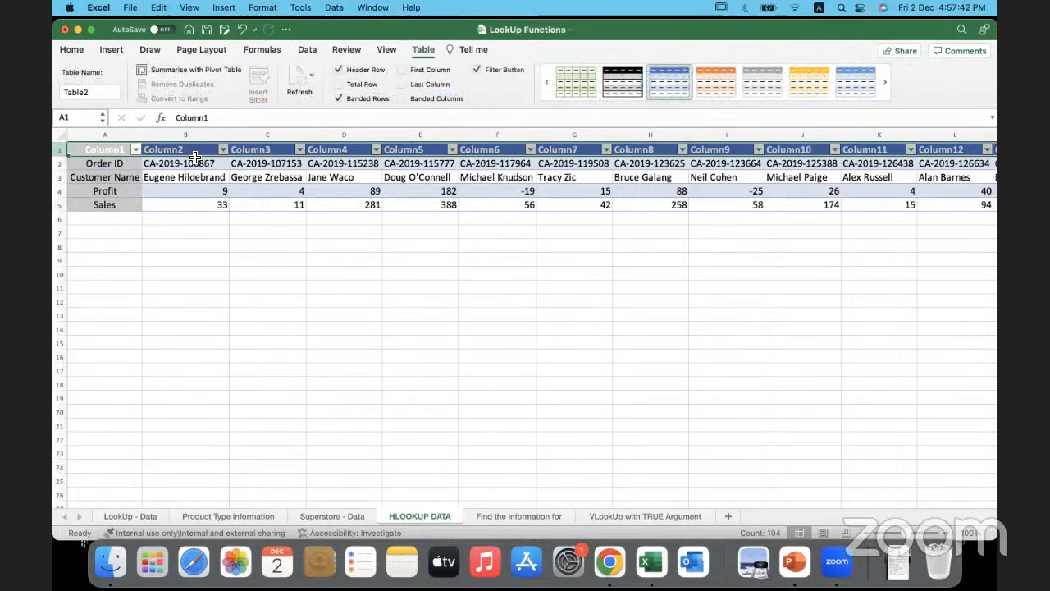
pyautogui.click(262, 209)
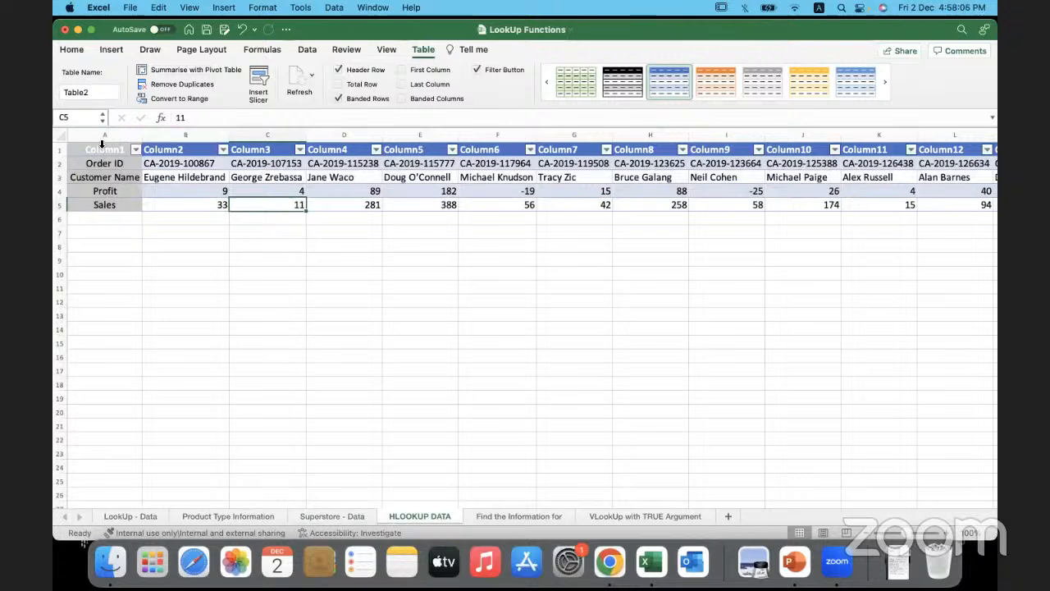
pyautogui.click(59, 150)
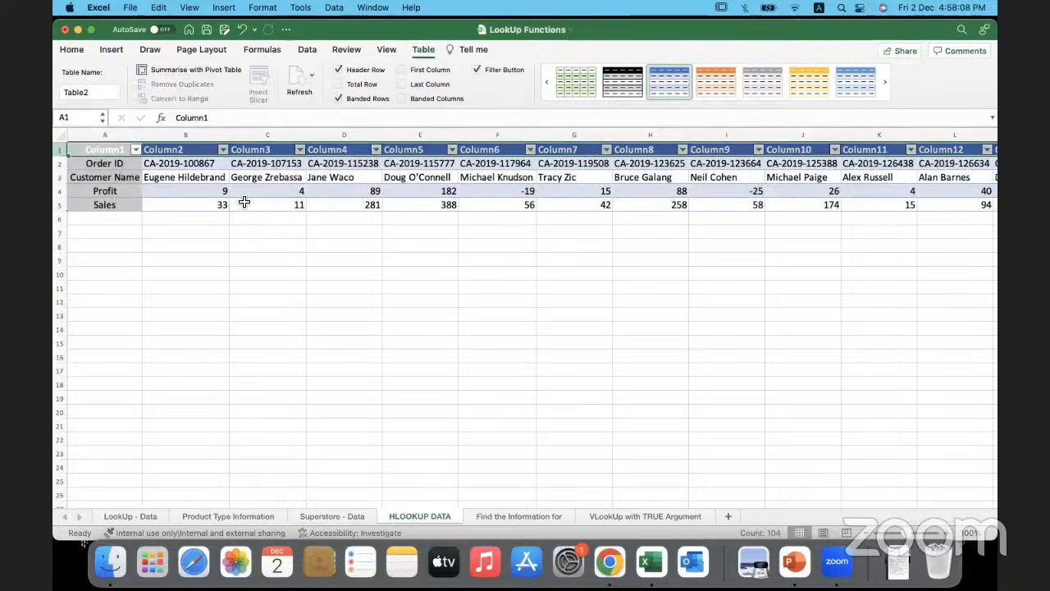
# - Go through the table to its last column and inspect the final order record in CZ2:CZ5
pyautogui.click(245, 202)
pyautogui.press('Right')
pyautogui.press('Right')
pyautogui.press('Right')
pyautogui.press('Right')
pyautogui.press('Right')
pyautogui.press('Right')
pyautogui.press('Right')
pyautogui.press('Right')
pyautogui.press('Right')
pyautogui.press('Right')
pyautogui.press('Right')
pyautogui.press('Right')
pyautogui.press('Right')
pyautogui.press('Right')
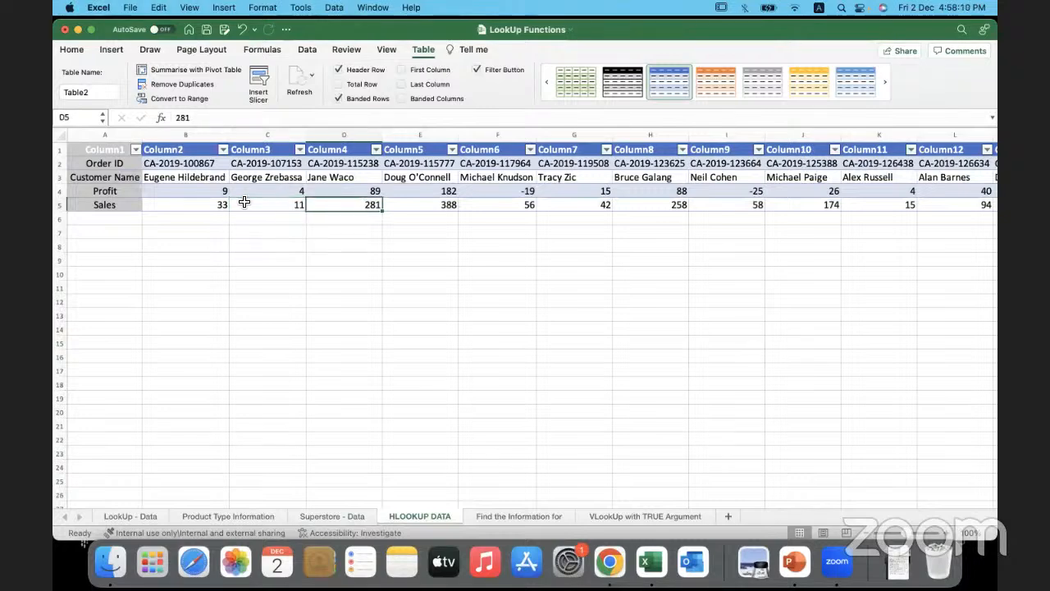
pyautogui.press('Right')
pyautogui.press('Right')
pyautogui.press('Right')
pyautogui.press('Right')
pyautogui.press('Right')
pyautogui.press('Right')
pyautogui.press('Right')
pyautogui.press('Right')
pyautogui.press('Right')
pyautogui.press('Right')
pyautogui.press('Right')
pyautogui.press('Right')
pyautogui.press('Right')
pyautogui.press('Right')
pyautogui.press('Right')
pyautogui.press('Right')
pyautogui.press('Right')
pyautogui.press('Right')
pyautogui.press('Right')
pyautogui.press('Right')
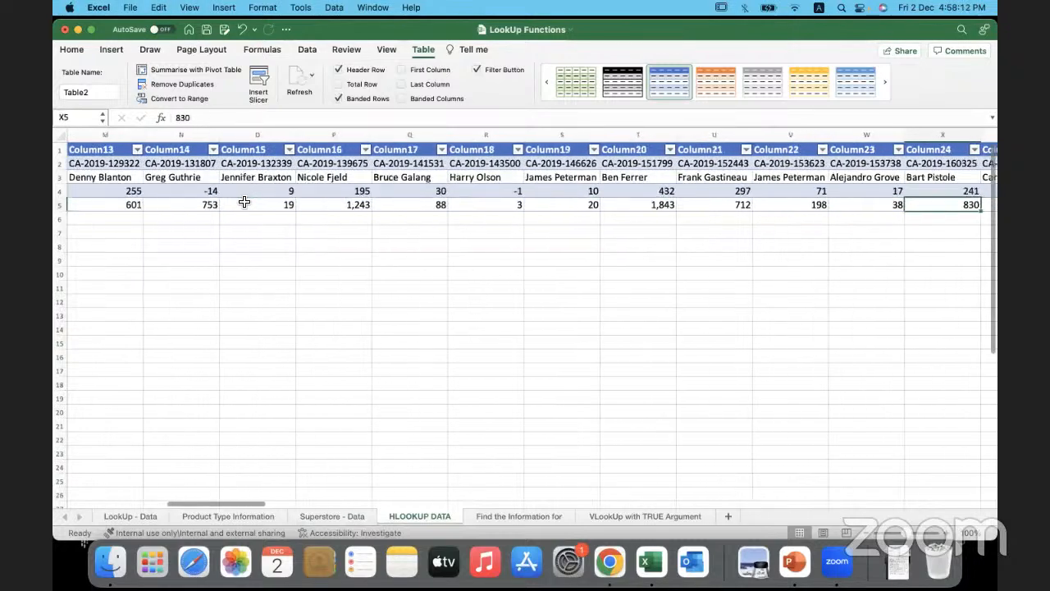
pyautogui.press('Right')
pyautogui.press('Right')
pyautogui.press('Right')
pyautogui.press('Right')
pyautogui.press('Right')
pyautogui.press('Right')
pyautogui.press('Right')
pyautogui.press('Right')
pyautogui.press('Right')
pyautogui.press('Right')
pyautogui.press('Right')
pyautogui.press('Right')
pyautogui.press('Right')
pyautogui.press('Right')
pyautogui.press('Right')
pyautogui.press('Right')
pyautogui.press('Right')
pyautogui.press('Right')
pyautogui.press('Right')
pyautogui.press('Right')
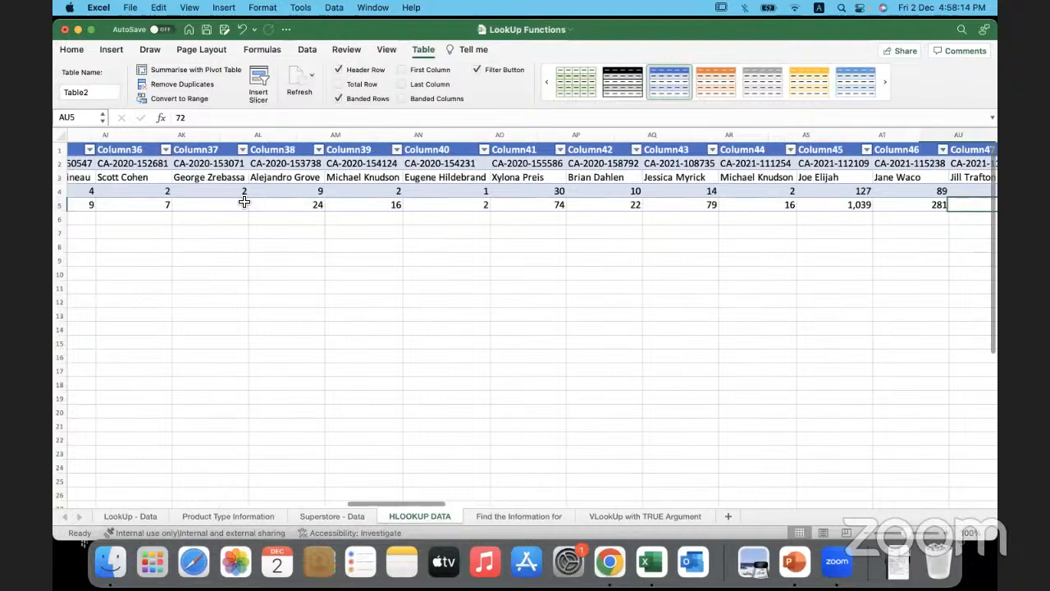
pyautogui.press('Right')
pyautogui.press('Right')
pyautogui.press('Right')
pyautogui.press('Right')
pyautogui.press('Right')
pyautogui.press('Right')
pyautogui.press('Right')
pyautogui.press('Right')
pyautogui.press('Right')
pyautogui.press('Right')
pyautogui.press('Right')
pyautogui.press('Right')
pyautogui.press('Right')
pyautogui.press('Right')
pyautogui.press('Right')
pyautogui.press('Right')
pyautogui.press('Right')
pyautogui.press('Right')
pyautogui.press('Right')
pyautogui.press('Right')
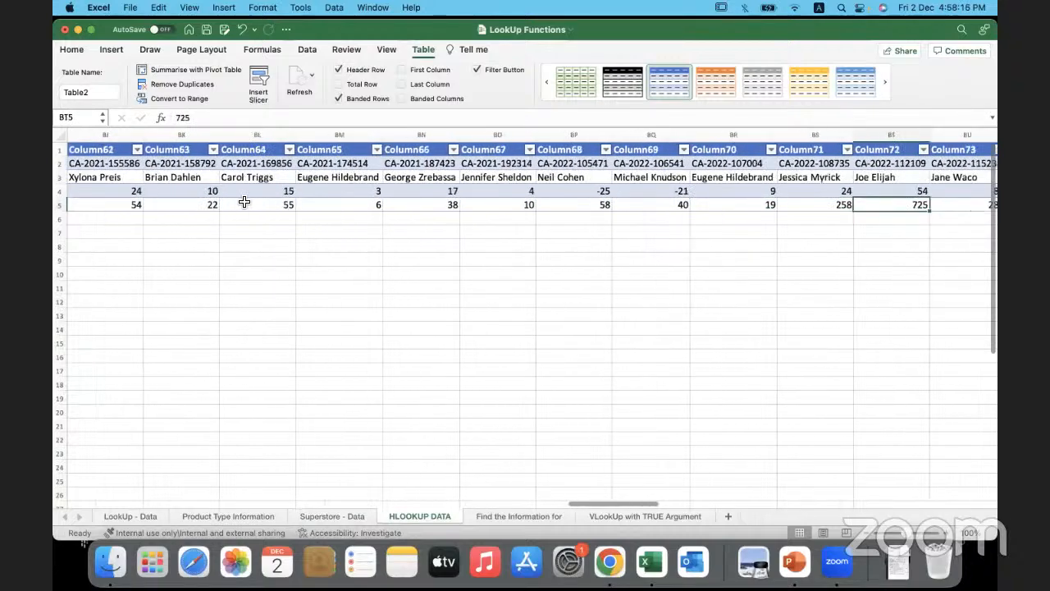
pyautogui.press('Right')
pyautogui.press('Right')
pyautogui.press('Right')
pyautogui.press('Right')
pyautogui.press('Right')
pyautogui.press('Right')
pyautogui.press('Right')
pyautogui.press('Right')
pyautogui.press('Right')
pyautogui.press('Right')
pyautogui.press('Right')
pyautogui.press('Right')
pyautogui.press('Right')
pyautogui.press('Right')
pyautogui.press('Right')
pyautogui.press('Right')
pyautogui.press('Right')
pyautogui.press('Right')
pyautogui.press('Right')
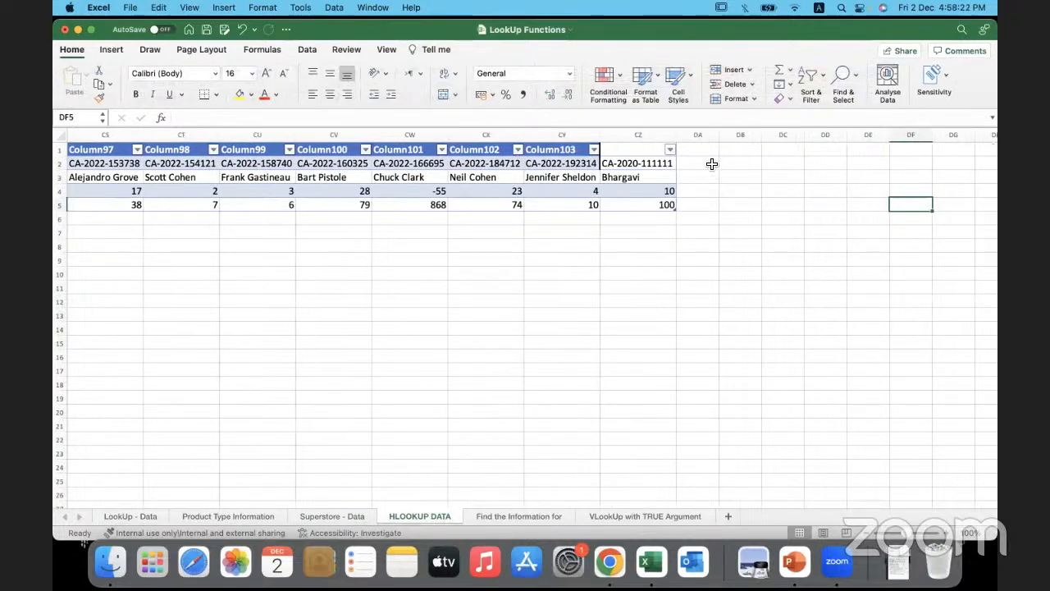
pyautogui.moveTo(662, 162); pyautogui.dragTo(673, 205)
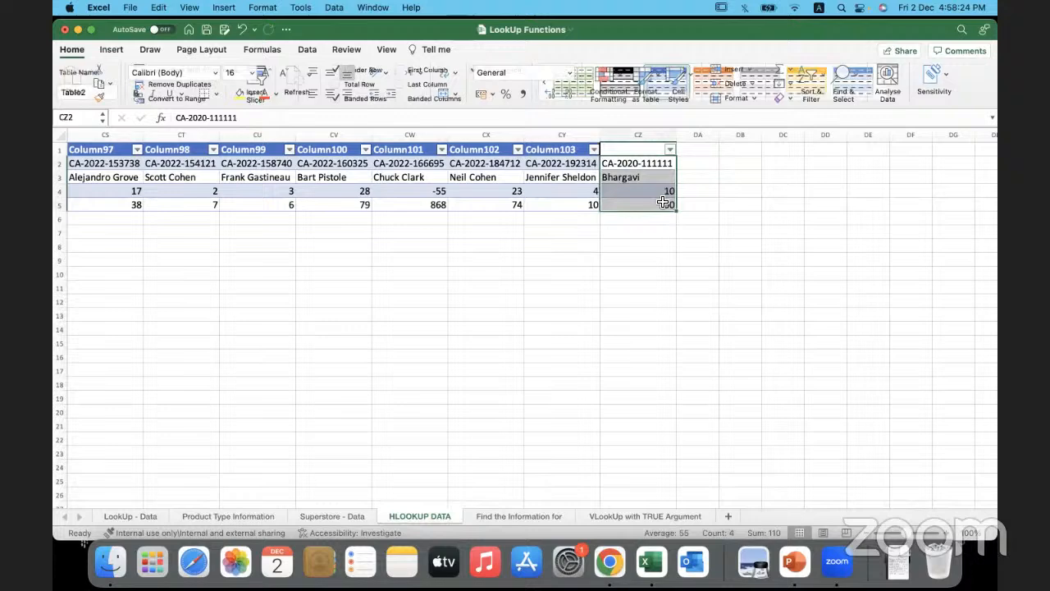
pyautogui.click(687, 166)
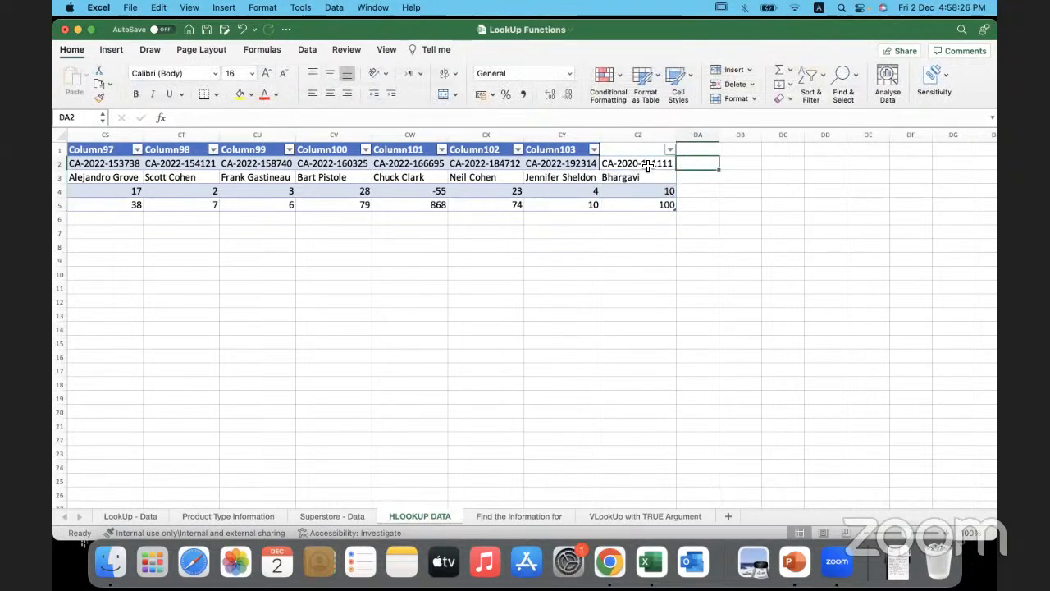
# - Copy the order ID from CZ2 into DA2 and replace its final digits with a new number
pyautogui.click(640, 163)
pyautogui.press('super+c')
pyautogui.click(697, 162)
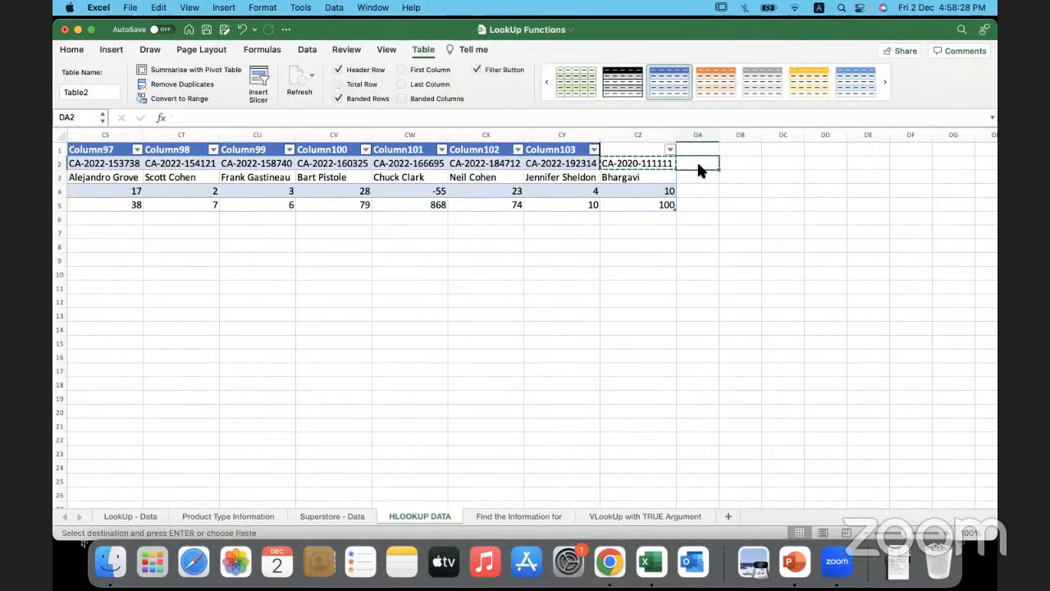
pyautogui.press('super+v')
pyautogui.moveTo(751, 164); pyautogui.dragTo(729, 165)
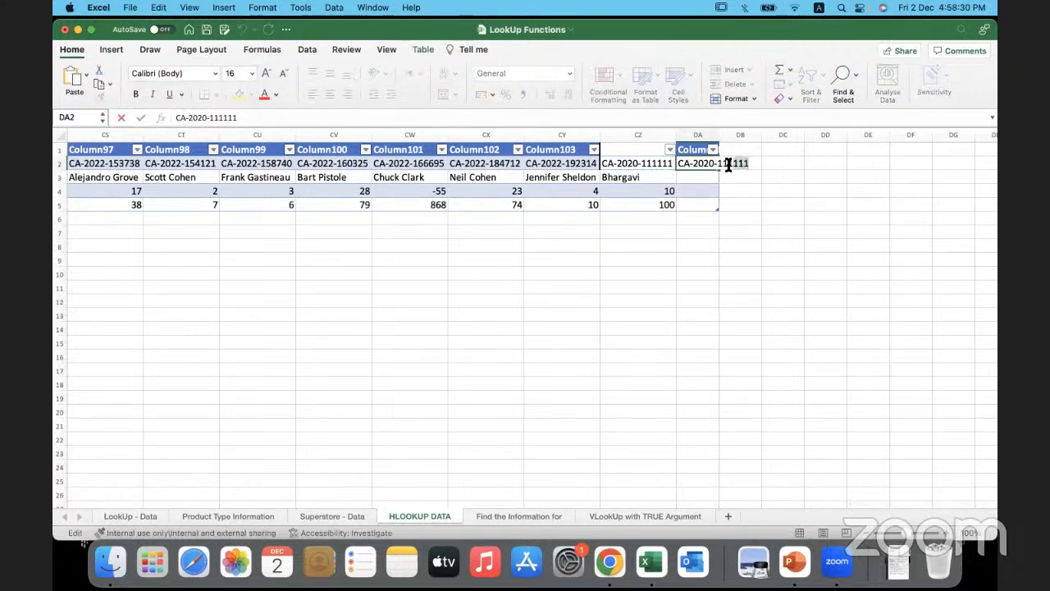
pyautogui.write('22')
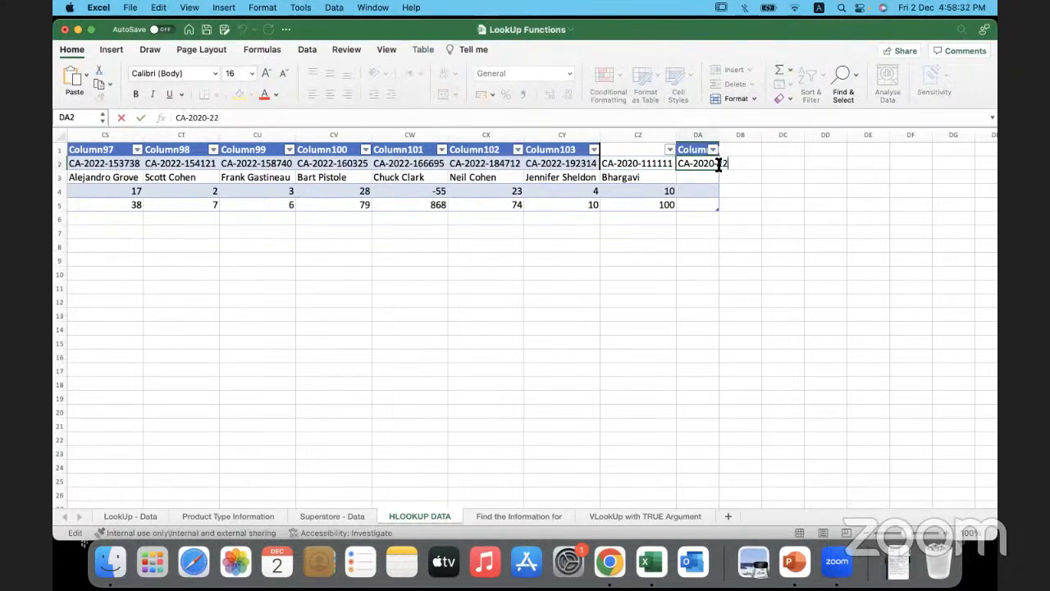
pyautogui.write('2222')
pyautogui.click(700, 180)
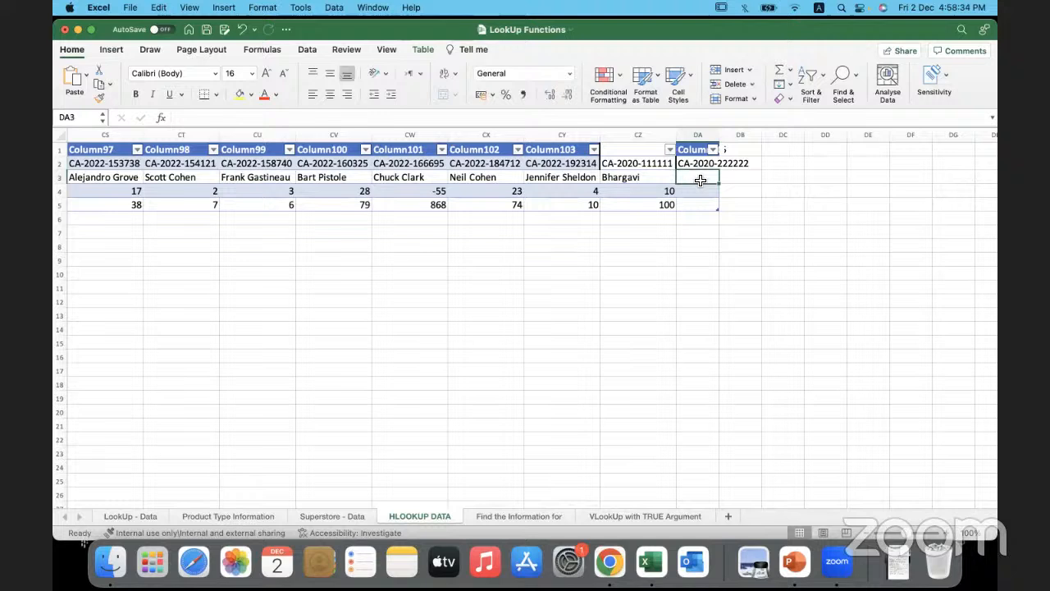
# - Complete the new record in column DA with customer name XYZ, profit 10000 and sales 20000
pyautogui.write('X')
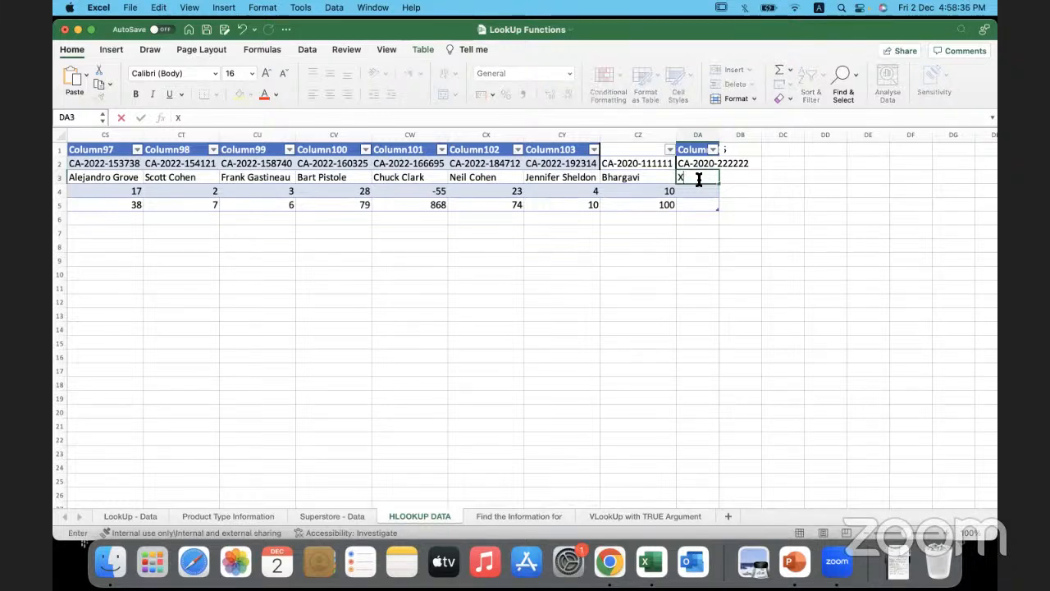
pyautogui.write('YZ')
pyautogui.click(693, 193)
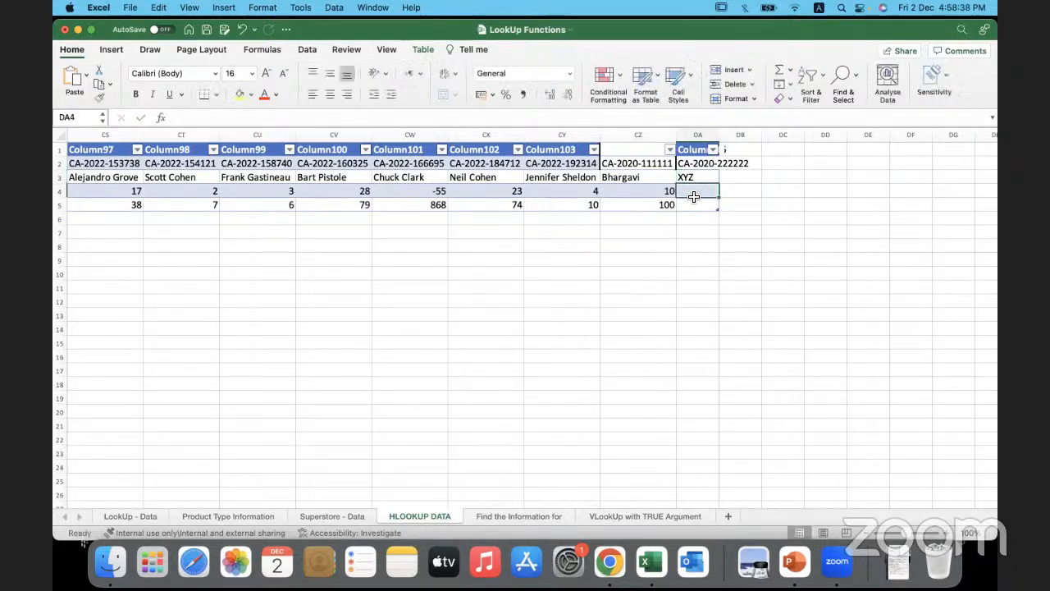
pyautogui.write('10000')
pyautogui.press('Return')
pyautogui.write('20')
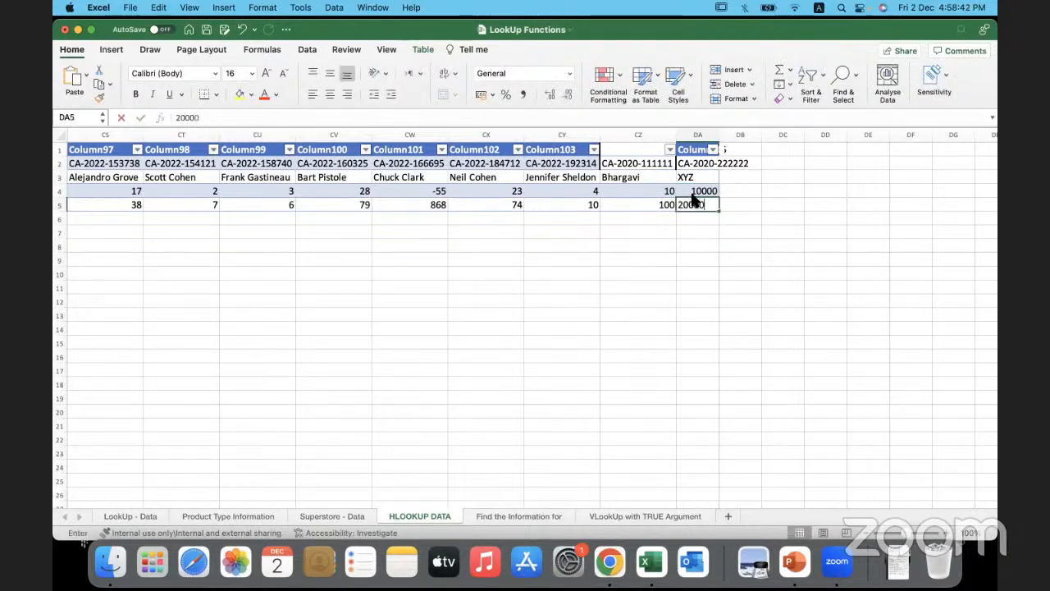
pyautogui.click(714, 261)
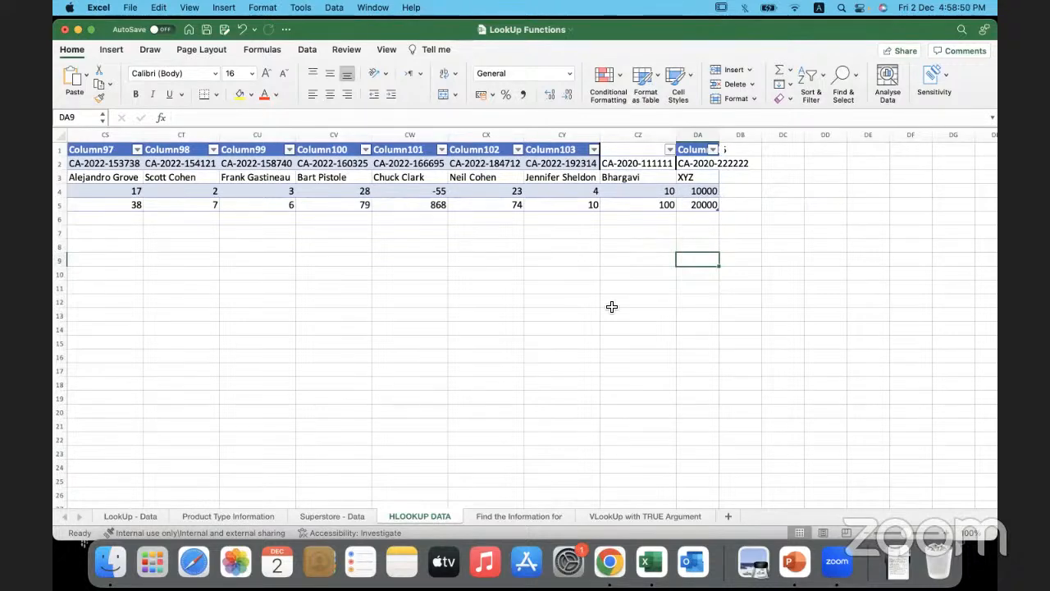
# - Clear the HLOOKUP results from C3:D9 on the Find the Information for sheet
pyautogui.click(541, 514)
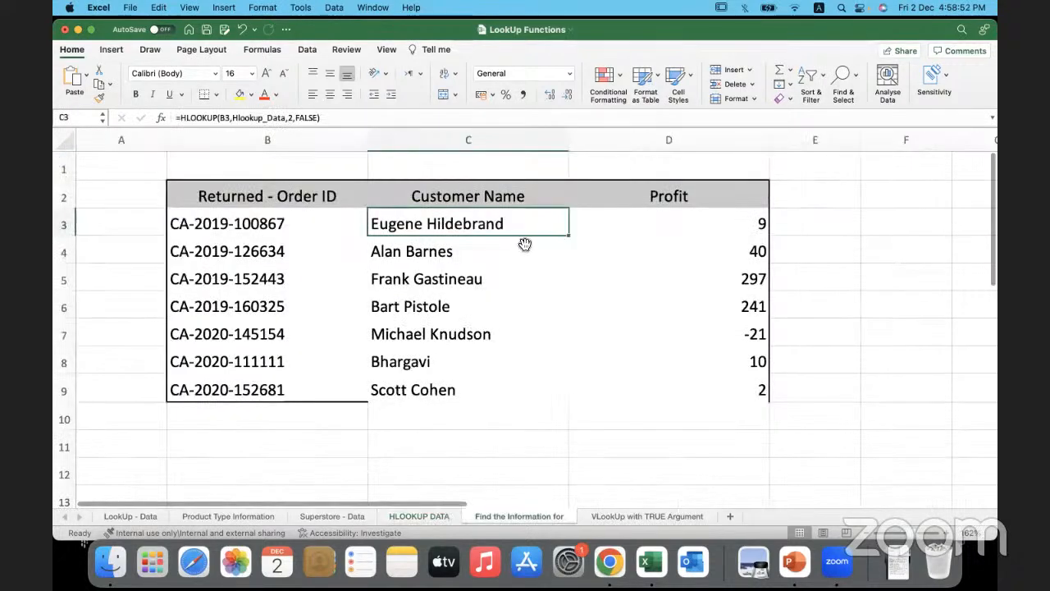
pyautogui.moveTo(520, 227); pyautogui.dragTo(638, 379)
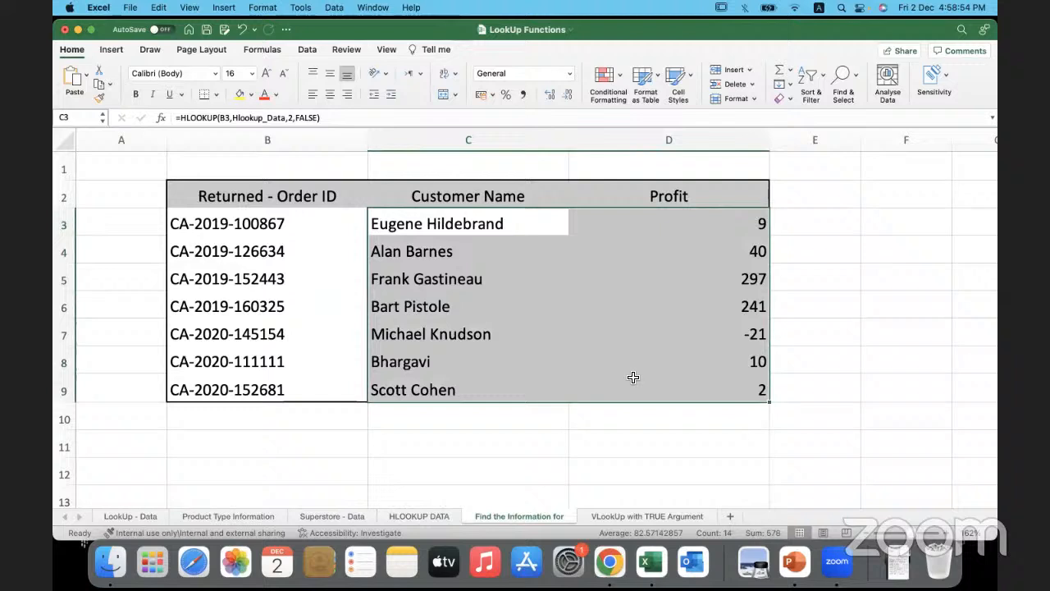
pyautogui.press('Delete')
pyautogui.click(487, 226)
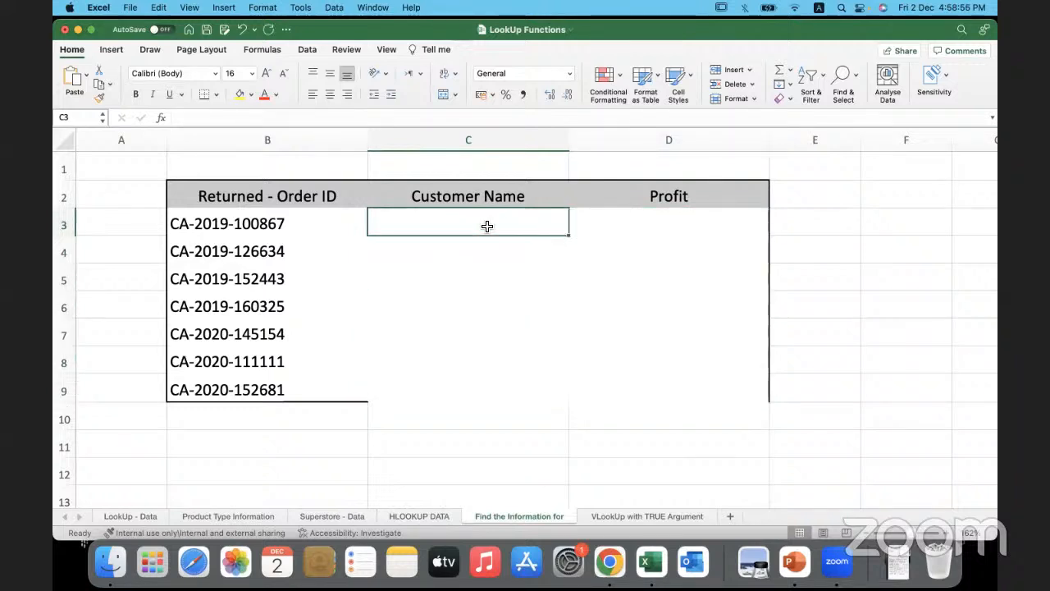
pyautogui.write('=')
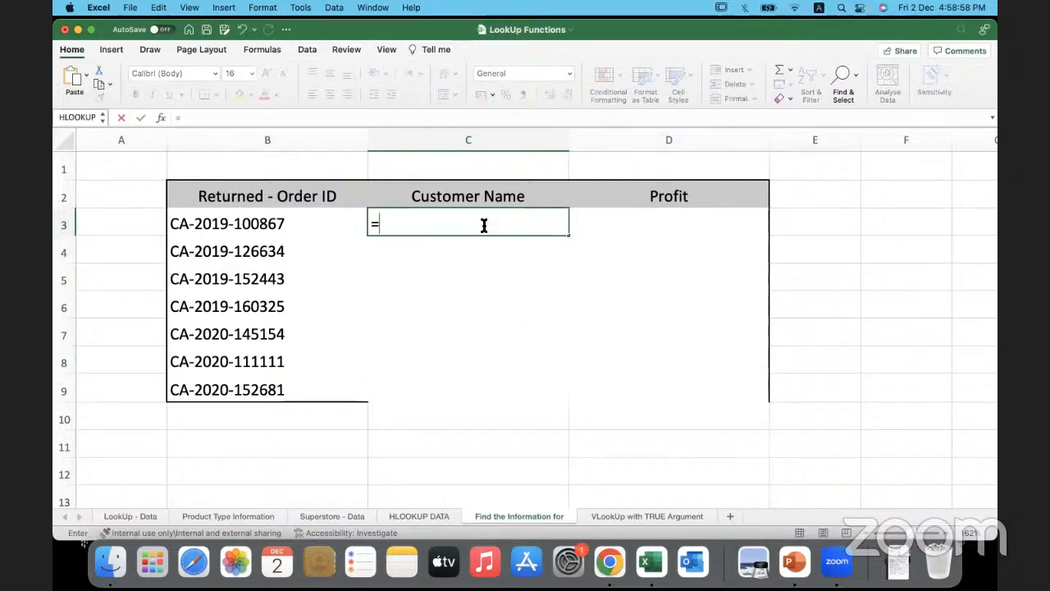
pyautogui.write('hlo')
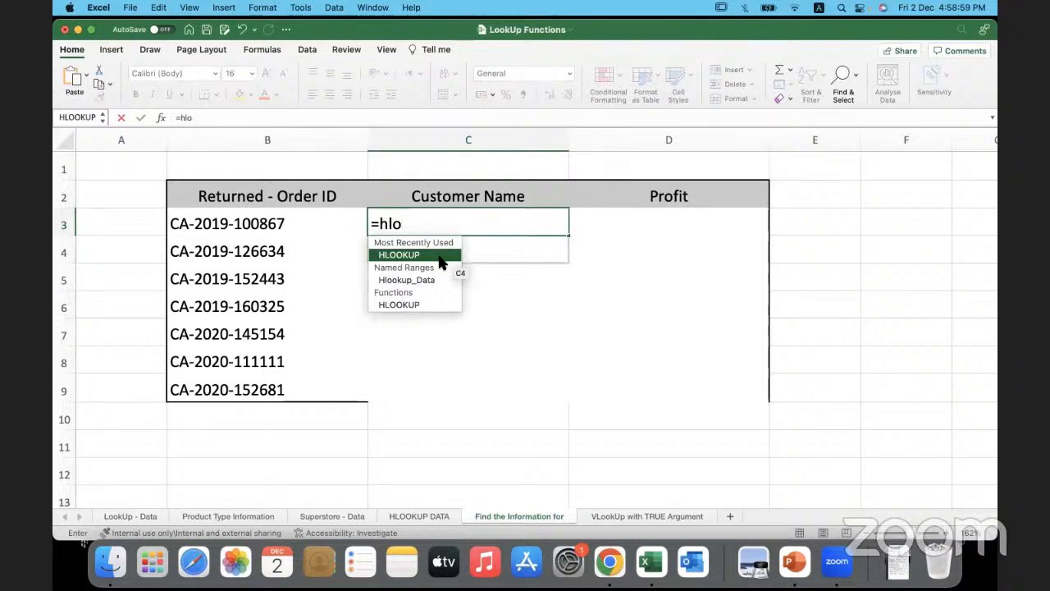
pyautogui.doubleClick(437, 253)
pyautogui.click(312, 223)
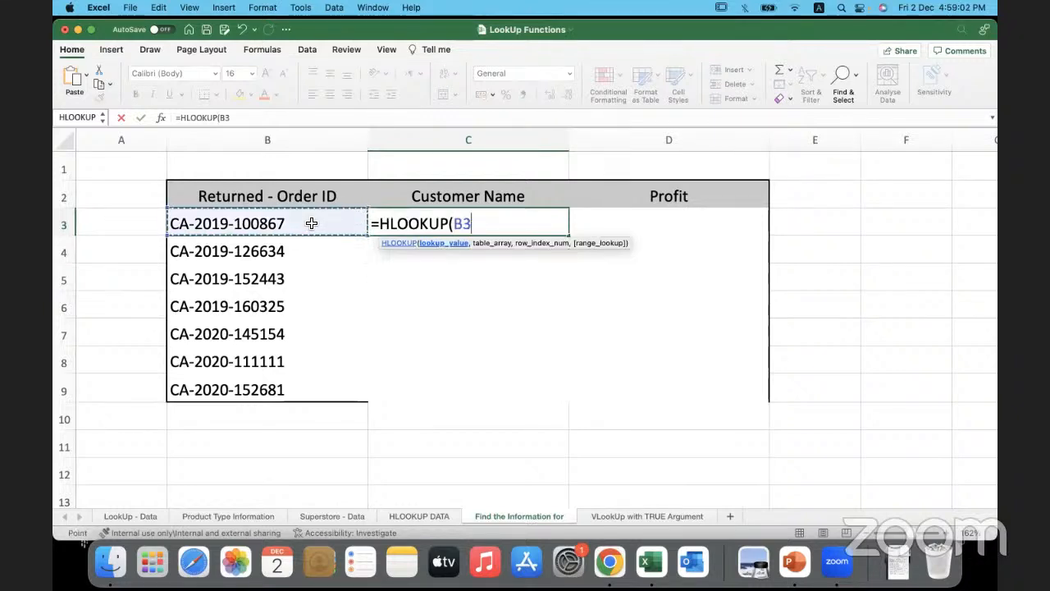
pyautogui.write(',')
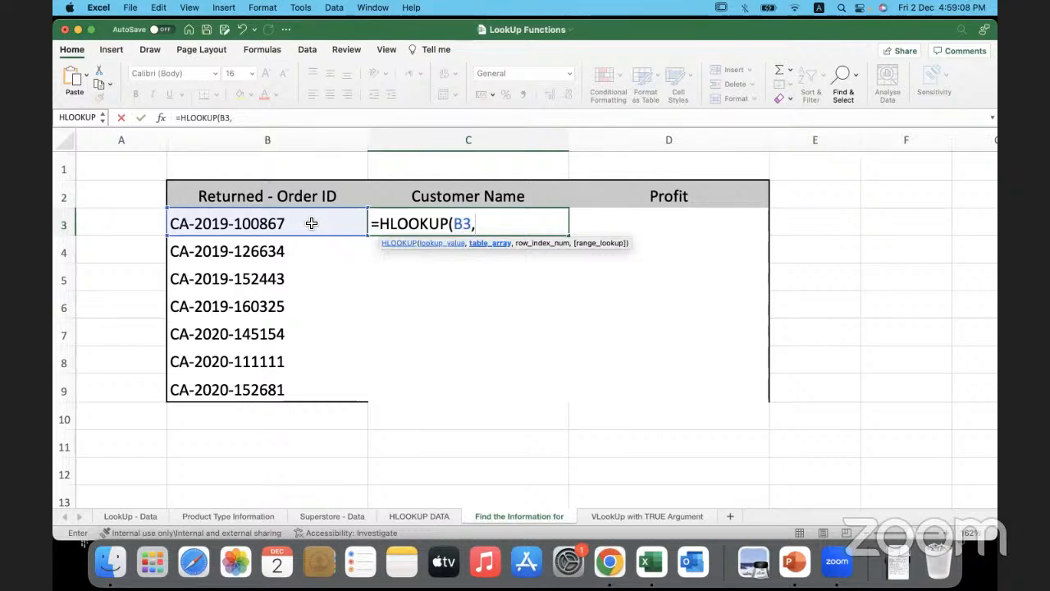
pyautogui.press('F3')
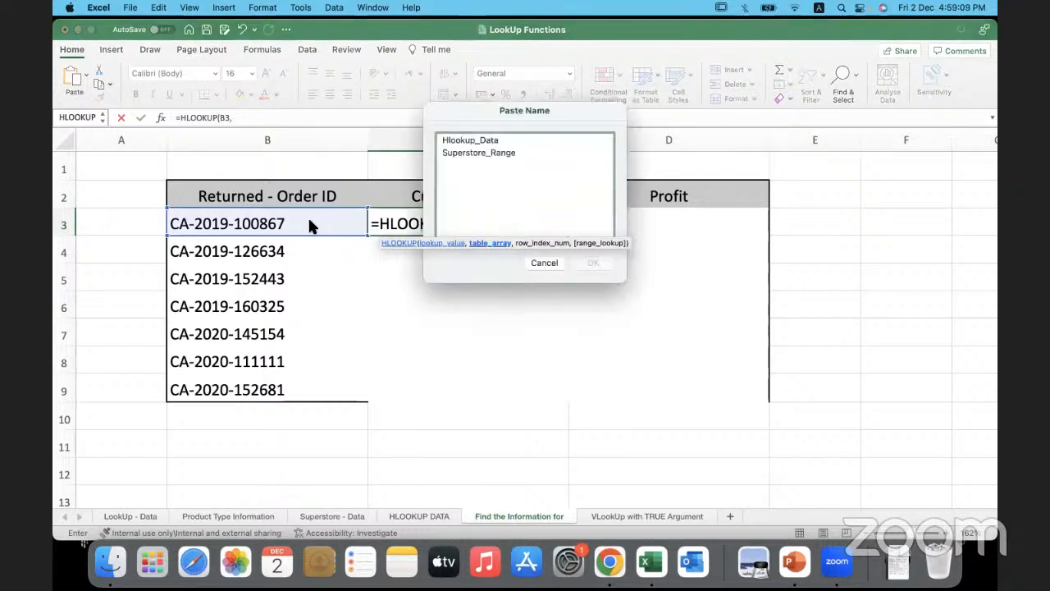
pyautogui.click(544, 263)
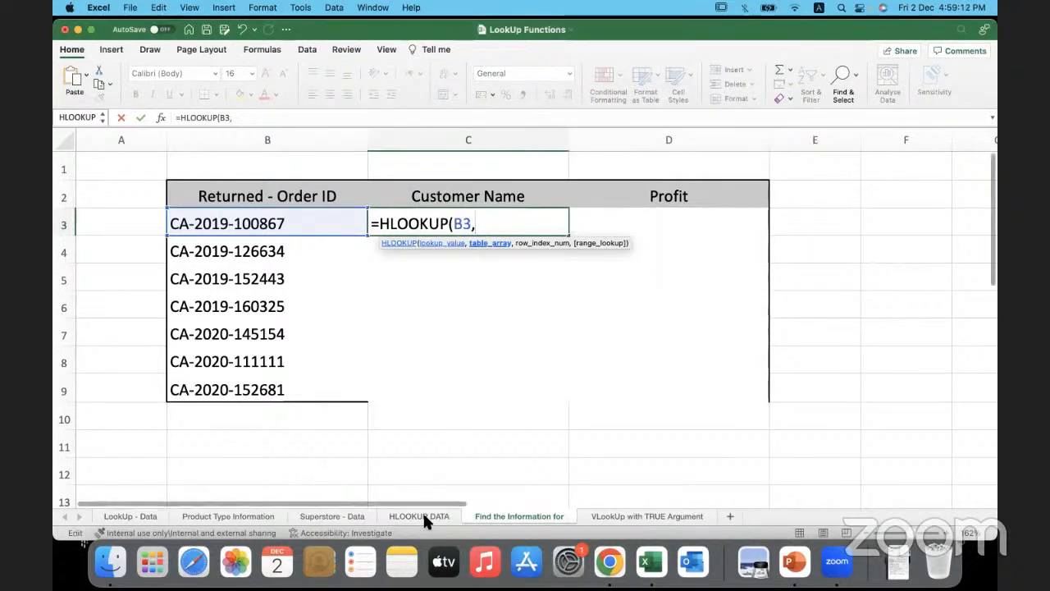
pyautogui.press('BackSpace')
pyautogui.press('BackSpace')
pyautogui.press('BackSpace')
pyautogui.press('BackSpace')
pyautogui.press('BackSpace')
pyautogui.press('BackSpace')
pyautogui.press('BackSpace')
pyautogui.press('BackSpace')
pyautogui.press('BackSpace')
pyautogui.press('BackSpace')
pyautogui.press('BackSpace')
pyautogui.press('BackSpace')
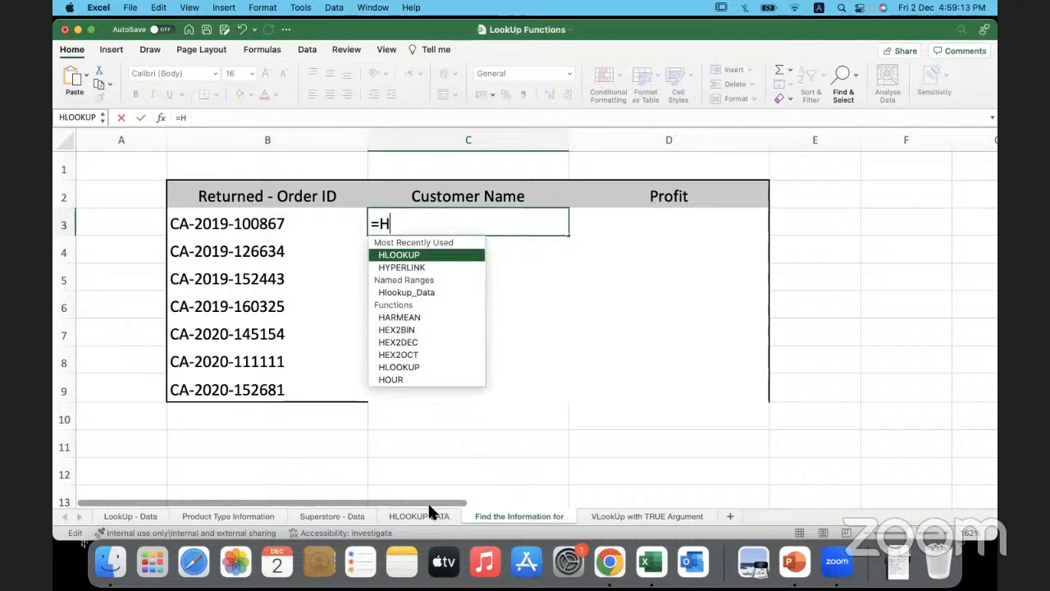
pyautogui.press('Escape')
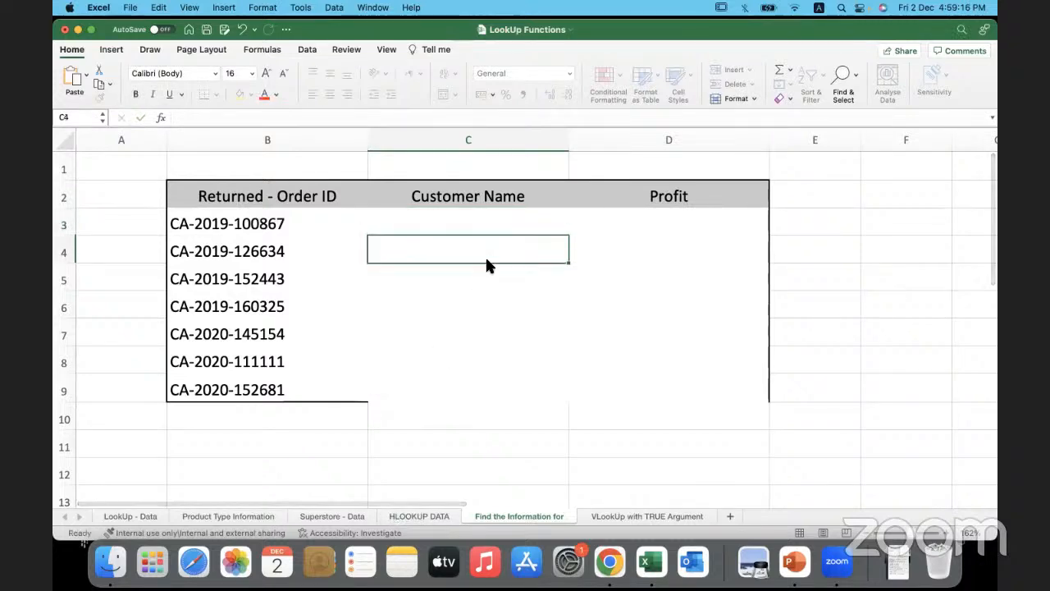
# - Try to rename the table on the HLOOKUP DATA sheet as Hlookup_Data
pyautogui.click(420, 513)
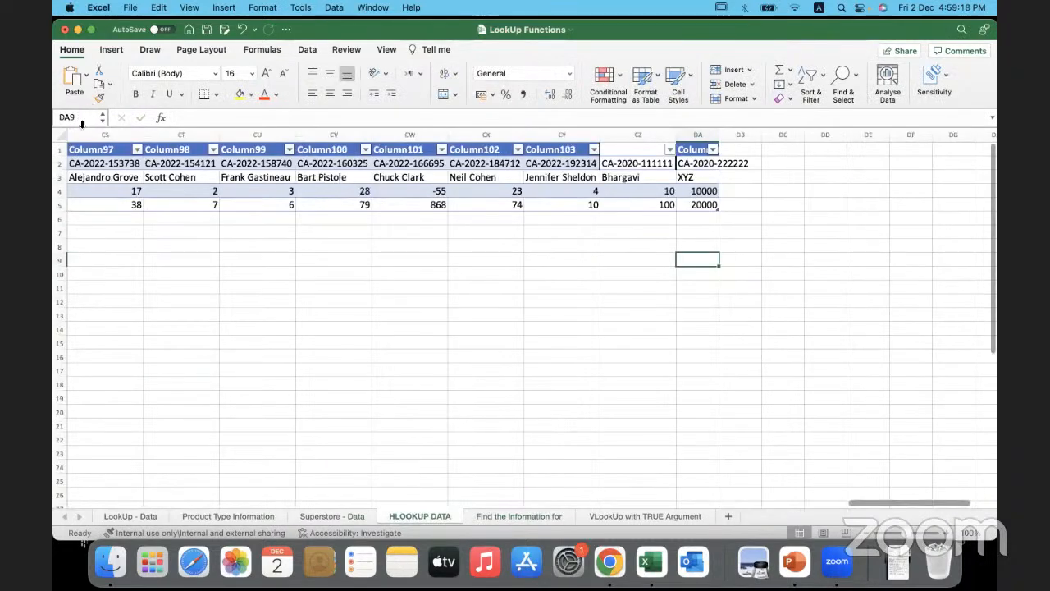
pyautogui.click(110, 177)
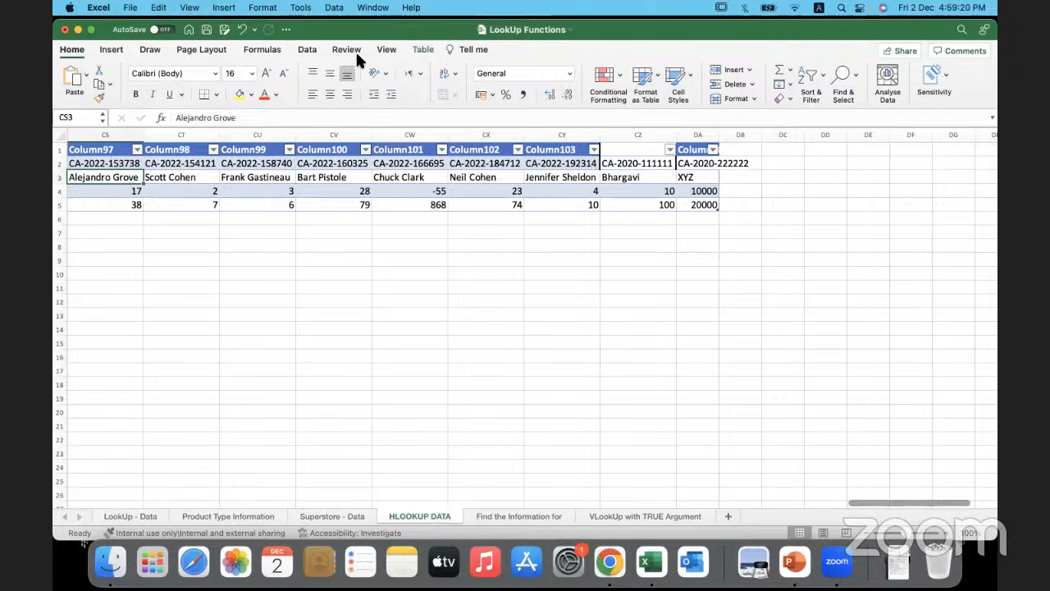
pyautogui.click(421, 51)
pyautogui.click(94, 92)
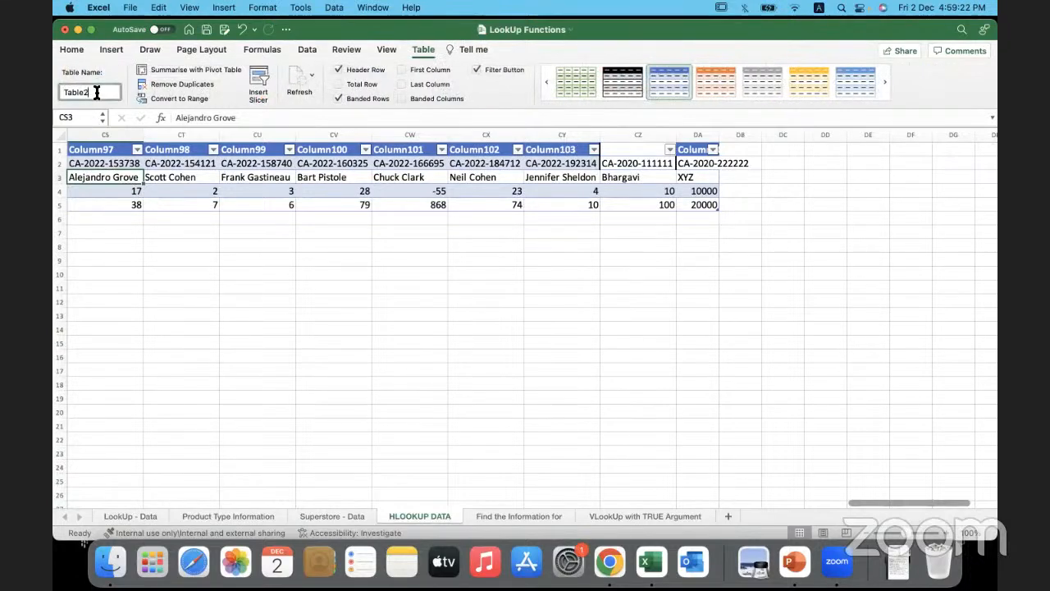
pyautogui.click(424, 51)
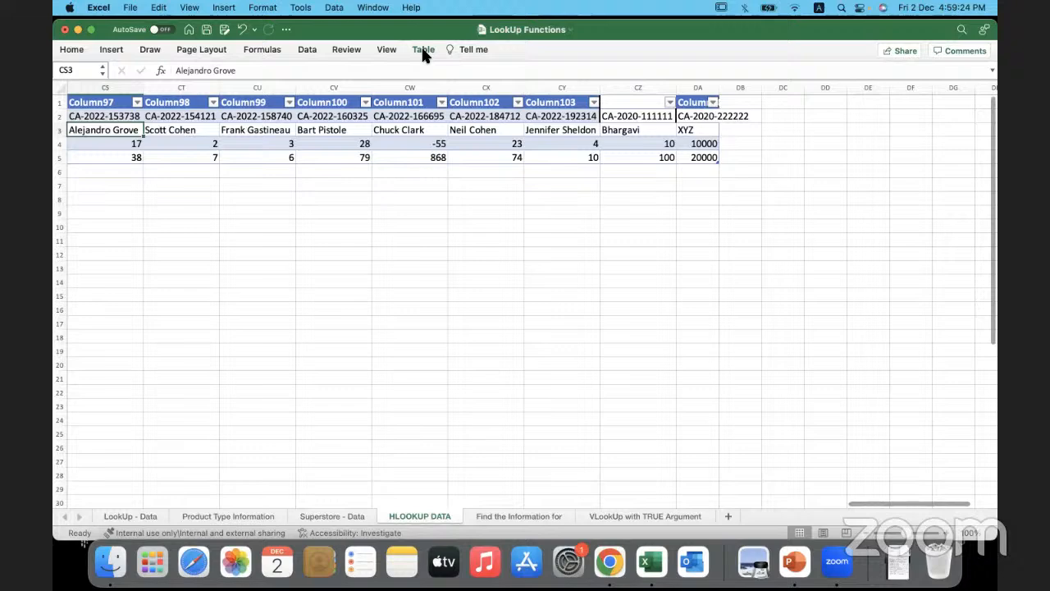
pyautogui.click(423, 51)
pyautogui.click(103, 92)
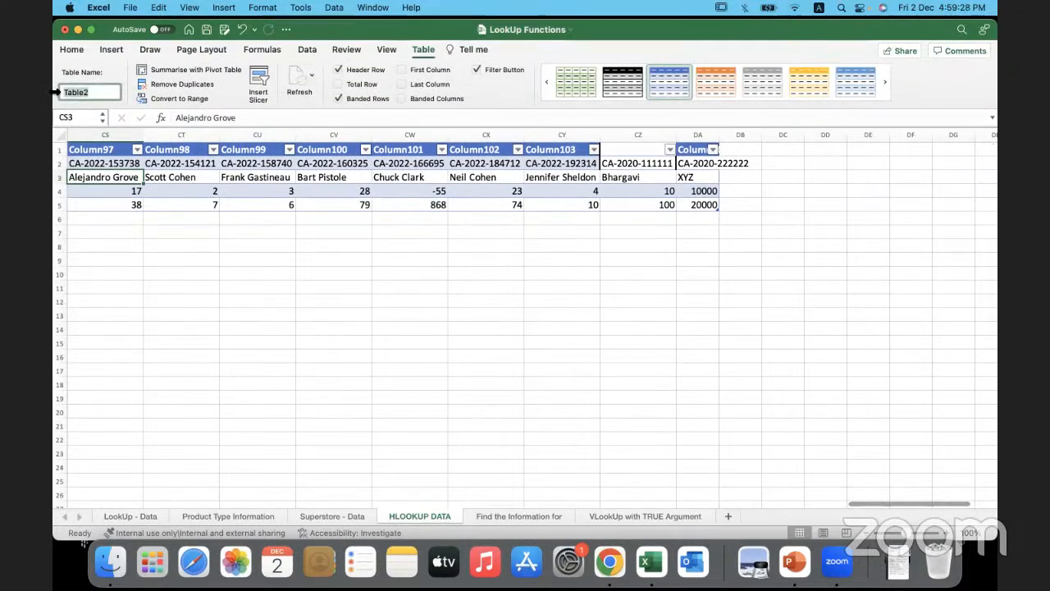
pyautogui.write('Hlookup_Data')
pyautogui.press('Return')
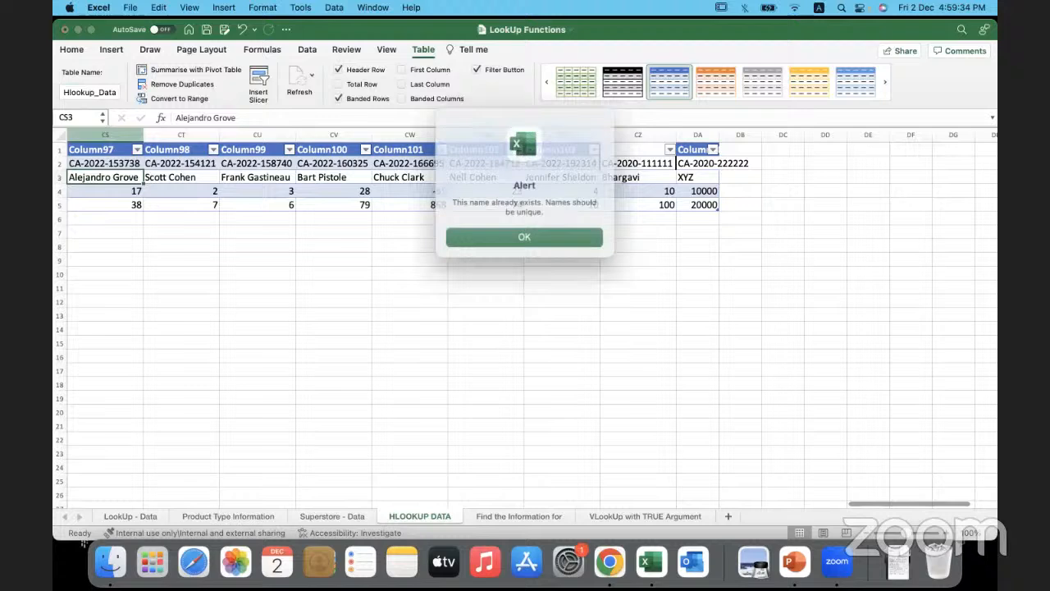
pyautogui.click(525, 234)
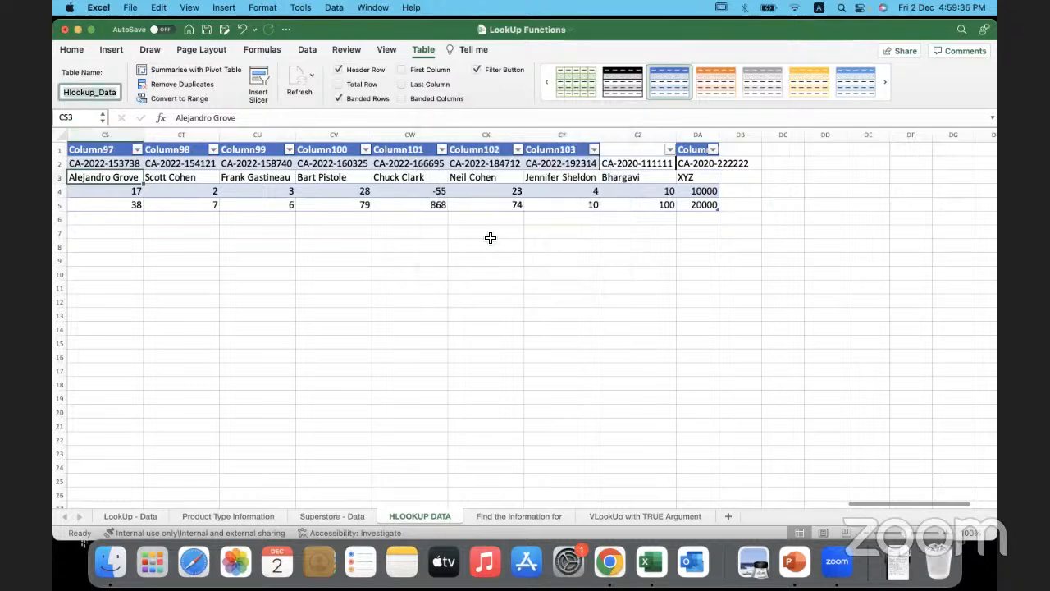
pyautogui.press('Return')
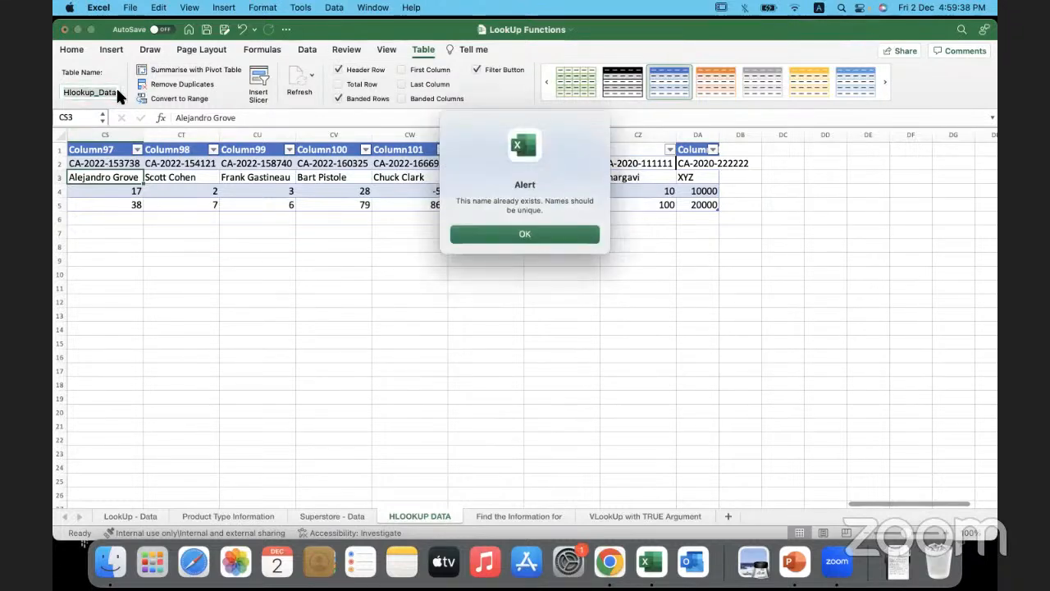
pyautogui.click(457, 235)
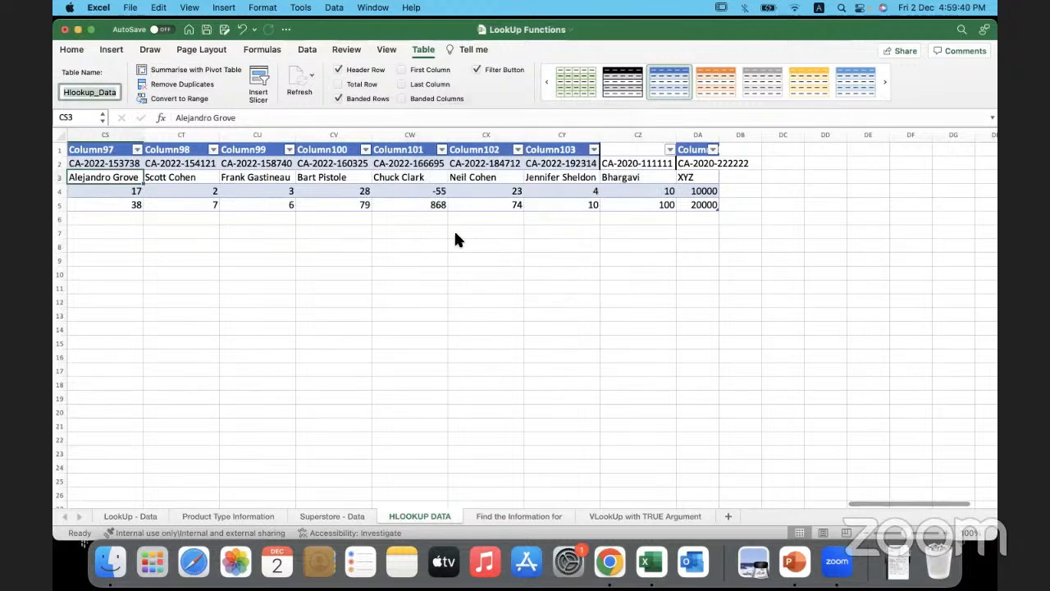
# - Name the table on the HLOOKUP DATA sheet Horizontal_Data
pyautogui.write('Hori')
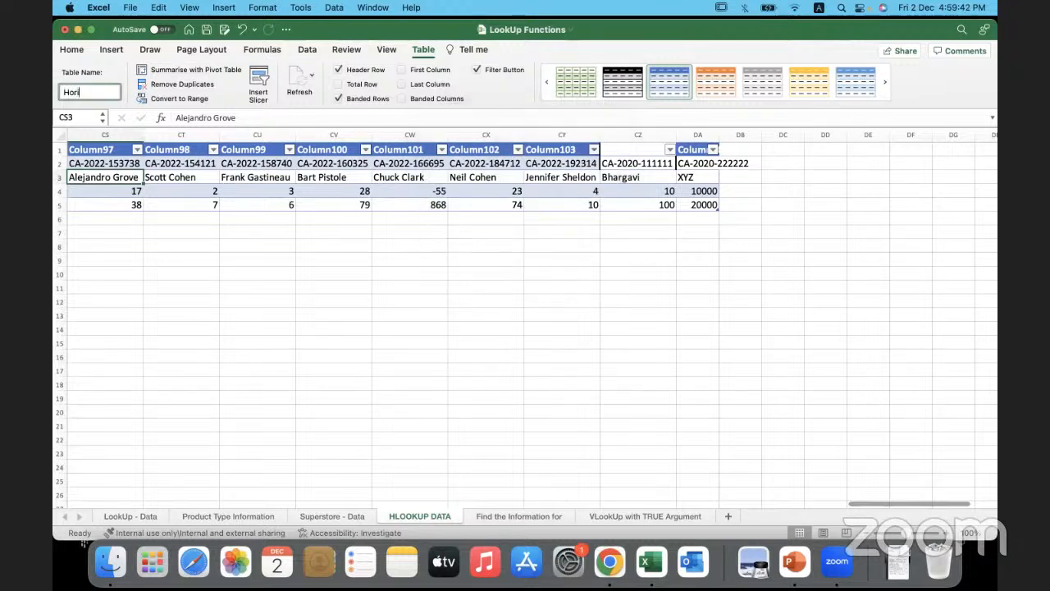
pyautogui.write('zontal_Data')
pyautogui.press('Return')
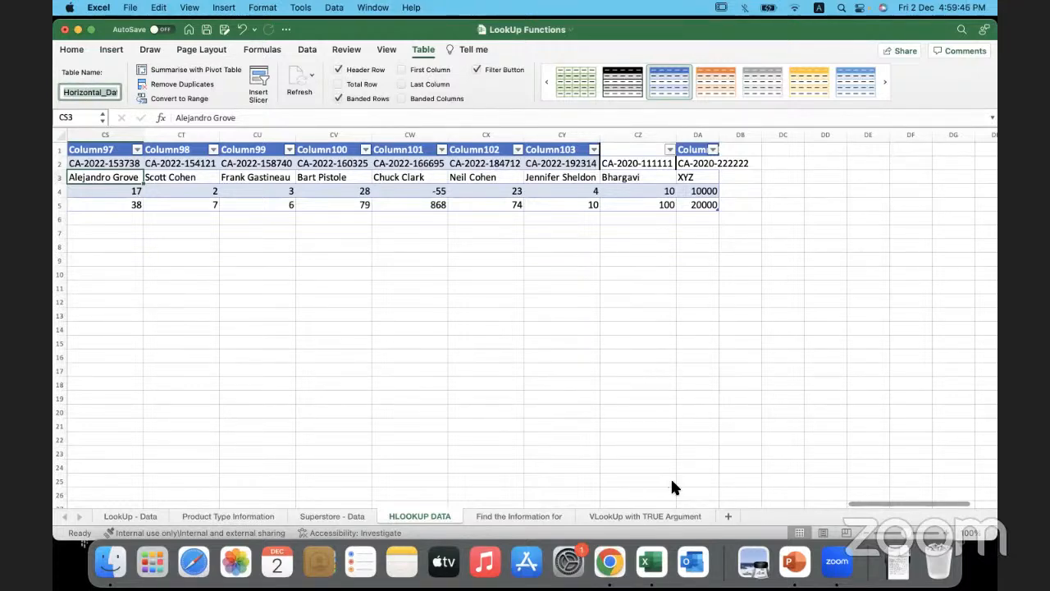
# - Start an HLOOKUP formula in C3 of the Find the Information for sheet with B3 as the lookup value
pyautogui.click(529, 511)
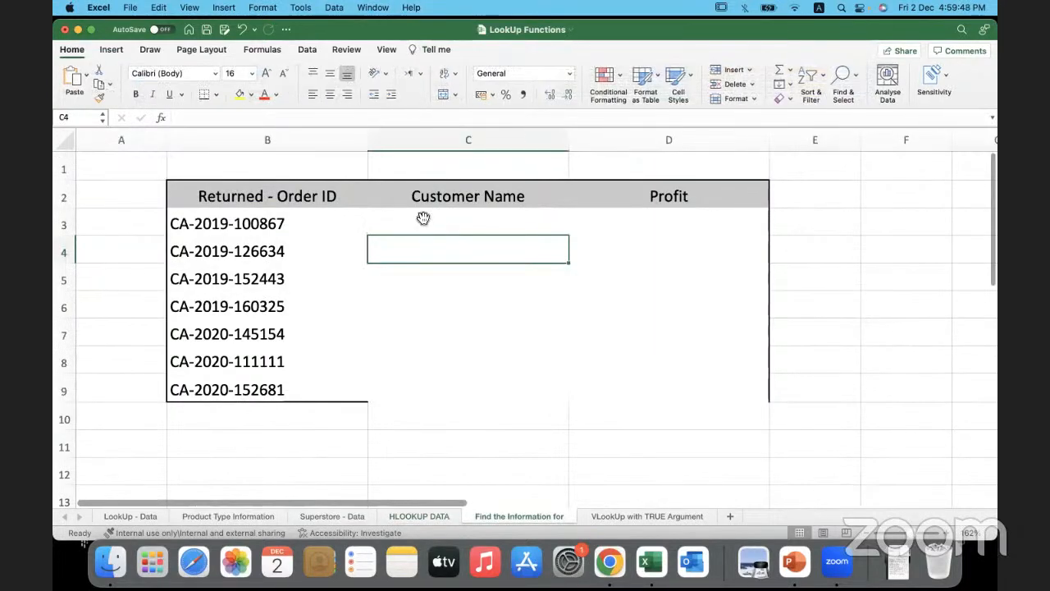
pyautogui.click(422, 218)
pyautogui.write('=hlo')
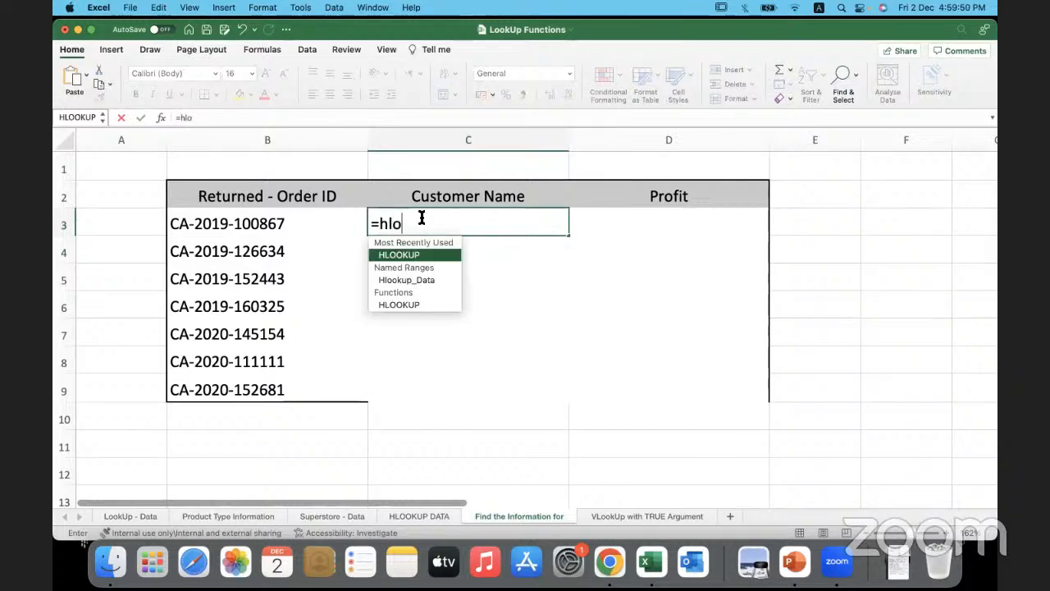
pyautogui.write('oku')
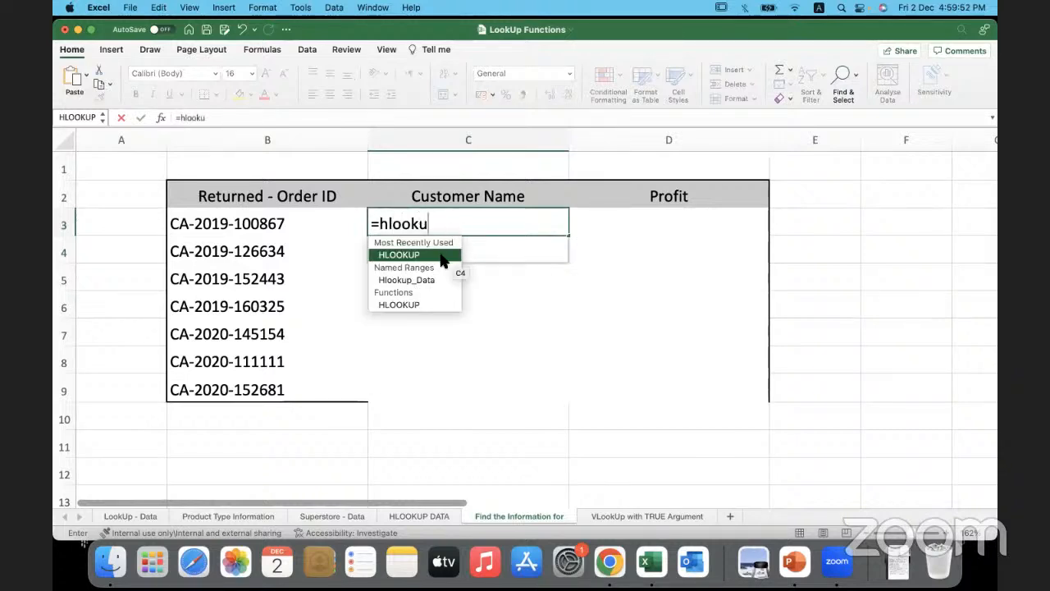
pyautogui.doubleClick(439, 250)
pyautogui.click(286, 223)
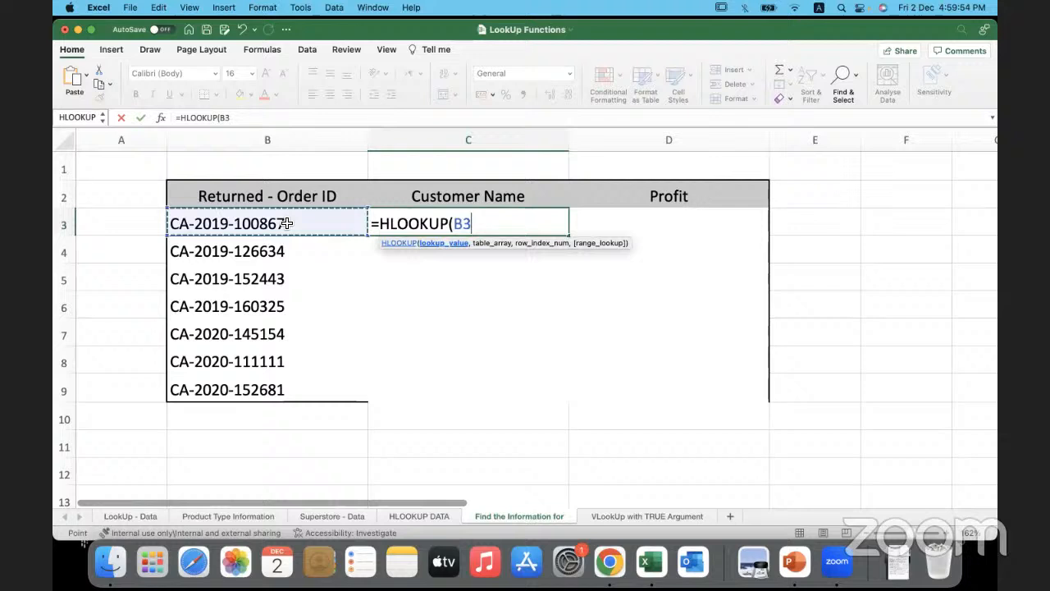
# - Complete the C3 formula with Horizontal_Data as the table array, row index 2 and range lookup 0, and fill it down to C9
pyautogui.write(',')
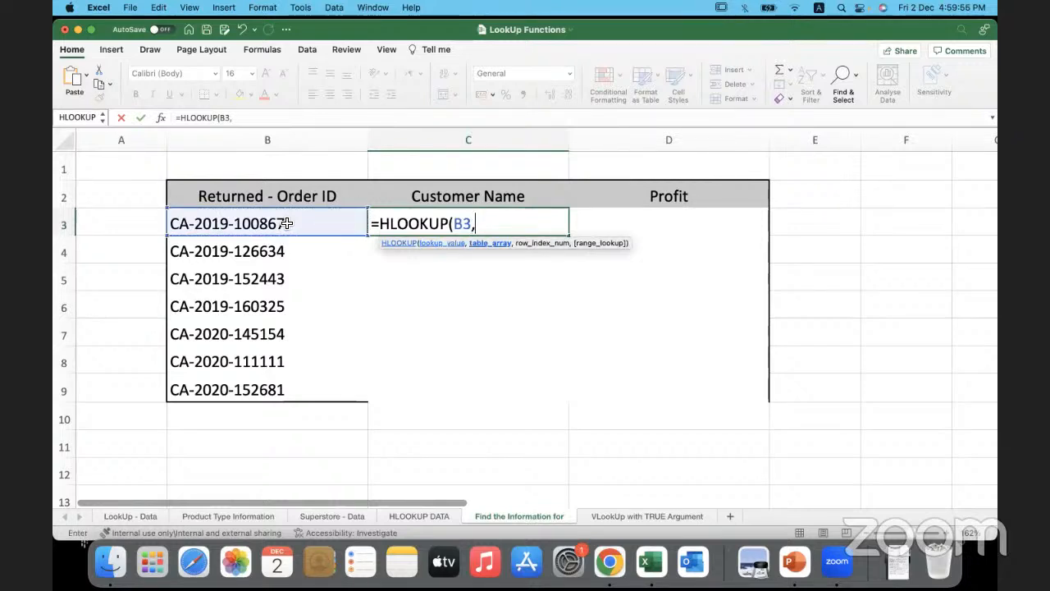
pyautogui.press('F3')
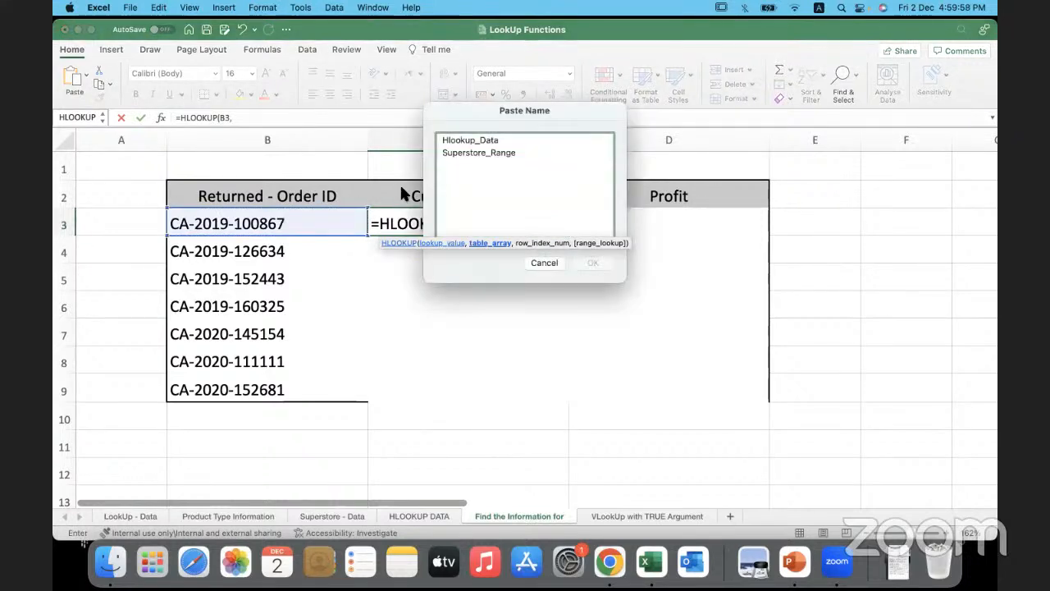
pyautogui.press('Escape')
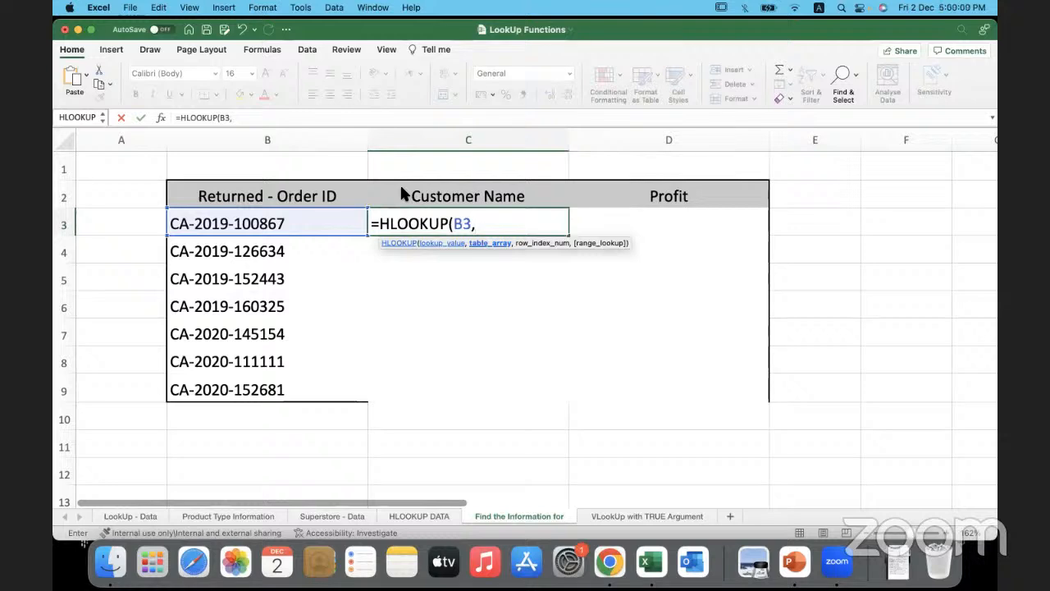
pyautogui.write('h')
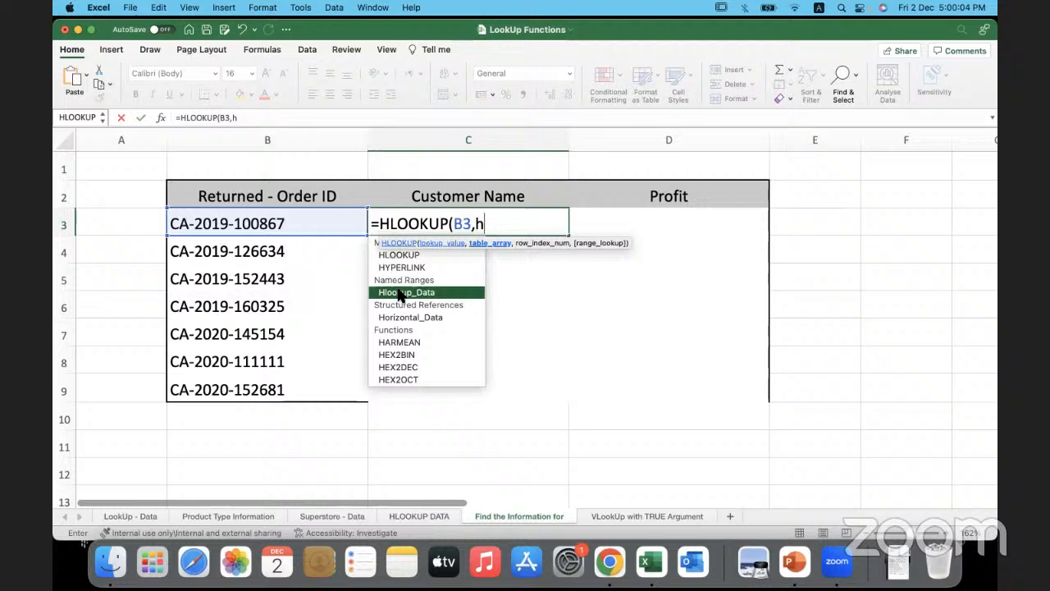
pyautogui.doubleClick(433, 318)
pyautogui.write(',')
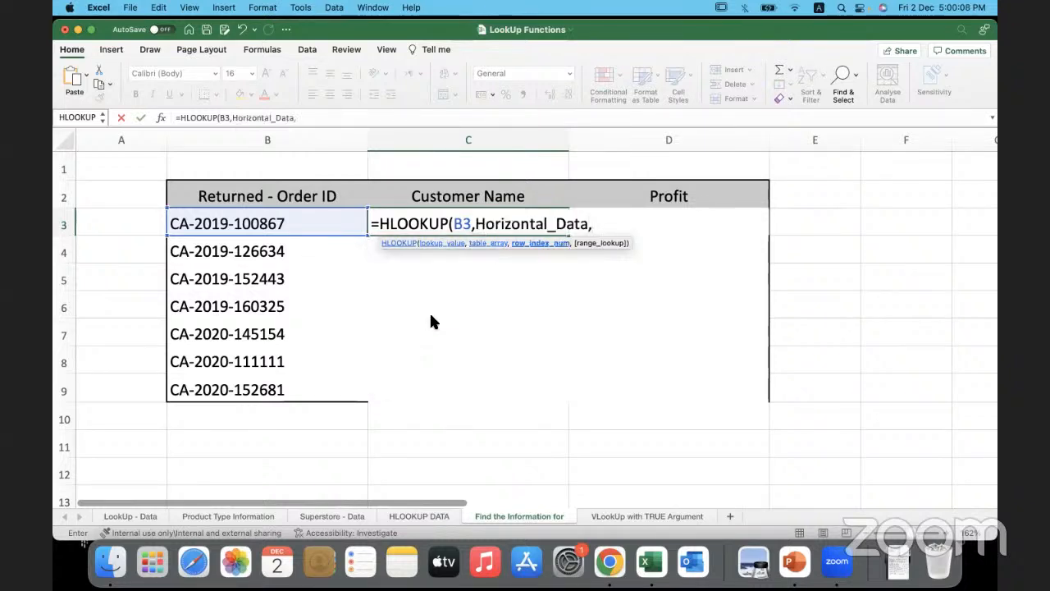
pyautogui.write('2,0')
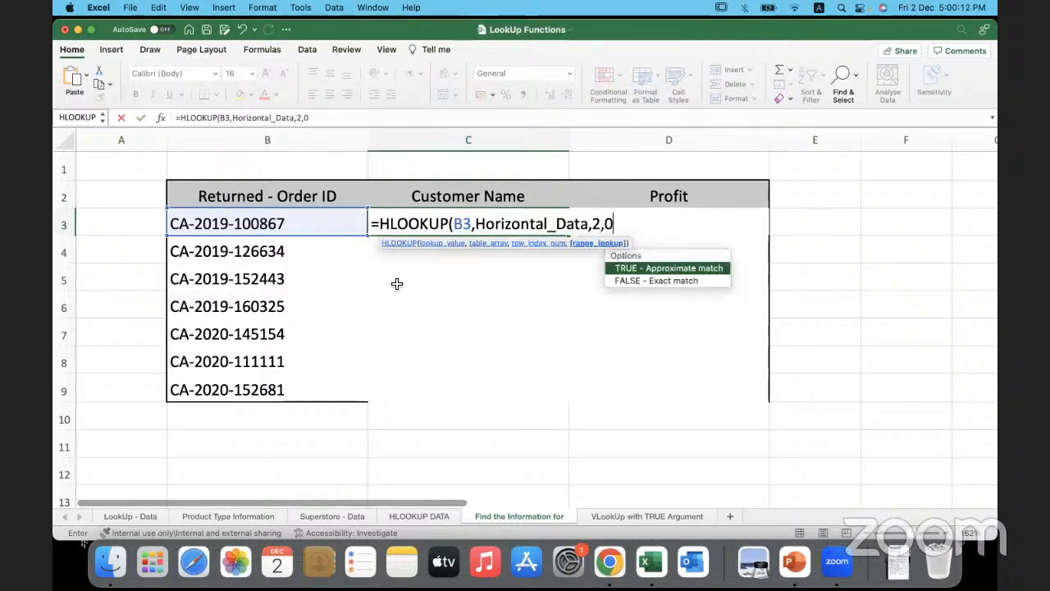
pyautogui.write(')')
pyautogui.press('Return')
pyautogui.click(521, 220)
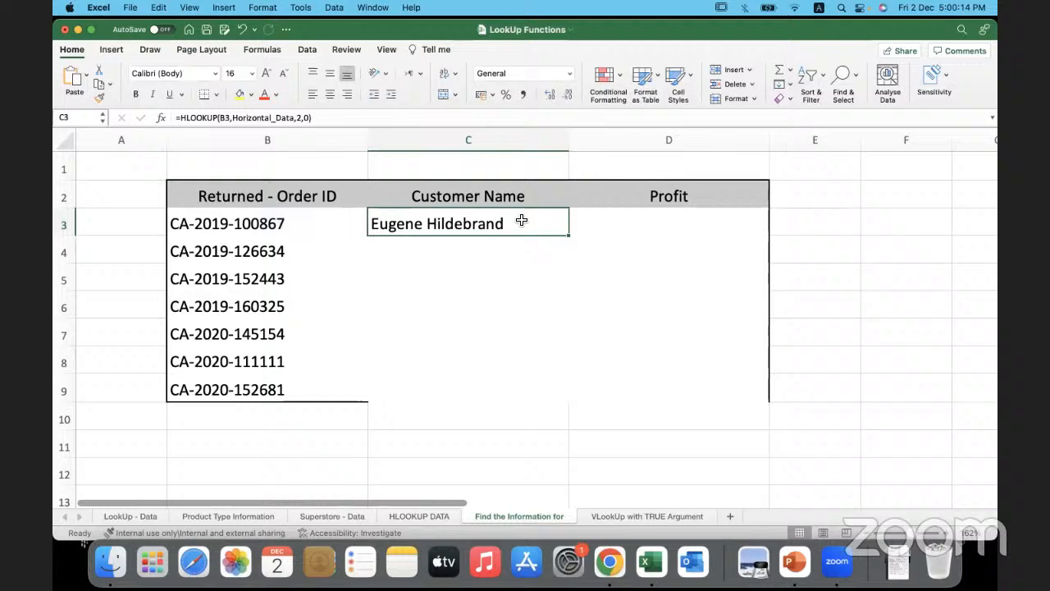
pyautogui.doubleClick(568, 236)
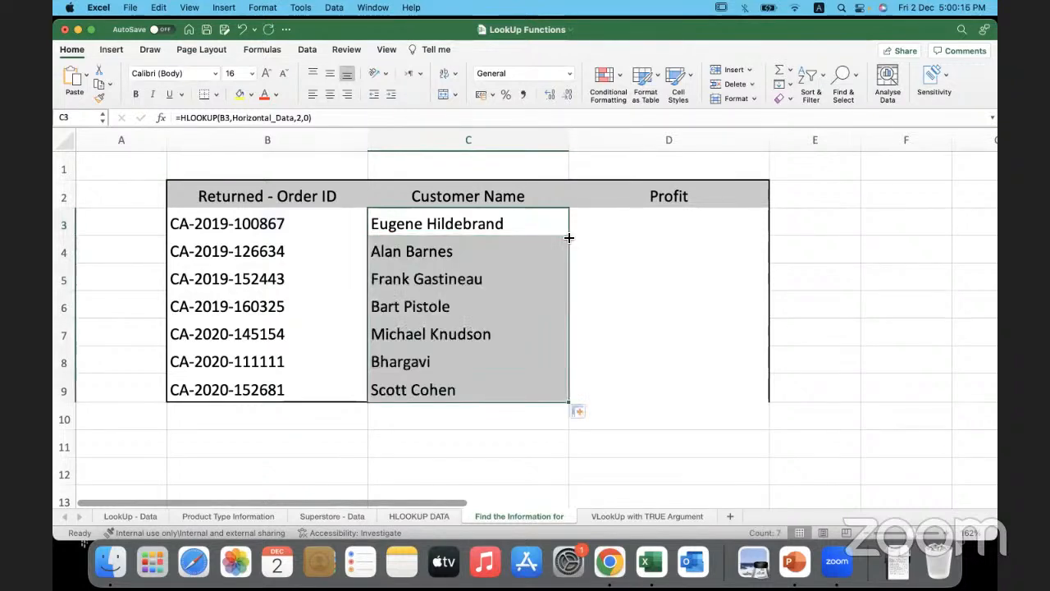
# - Copy the order ID from B8 into B10 and replace its final digits with those of the newly added order
pyautogui.click(308, 361)
pyautogui.press('super+c')
pyautogui.click(265, 415)
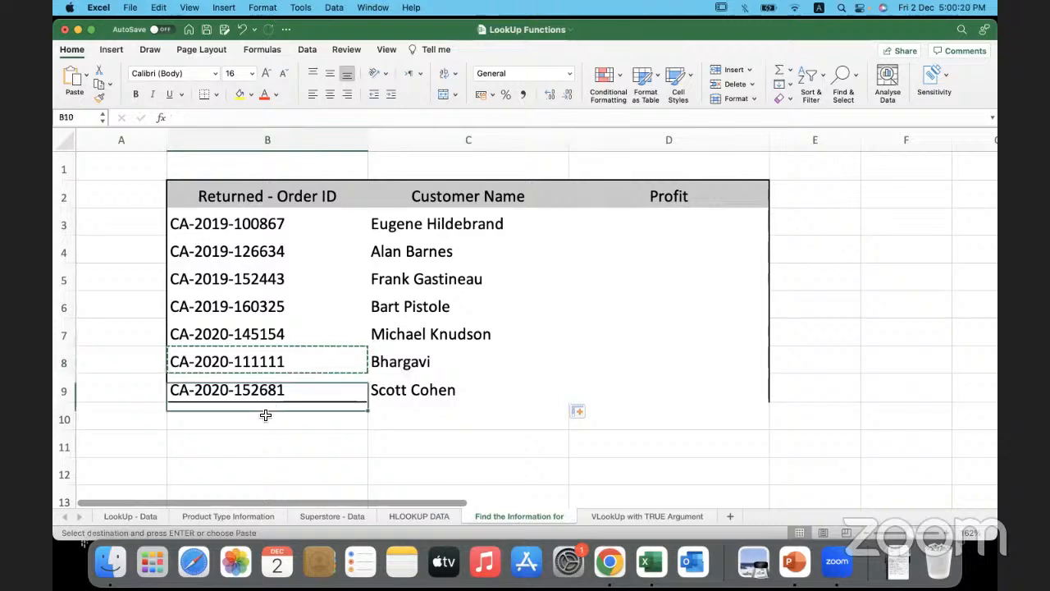
pyautogui.press('super+v')
pyautogui.doubleClick(277, 417)
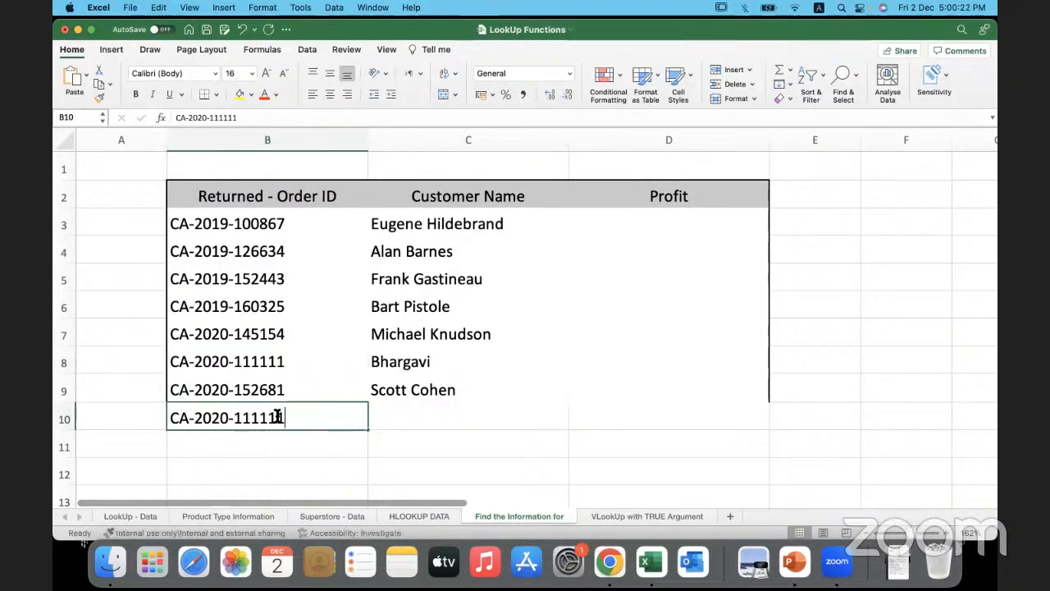
pyautogui.moveTo(278, 418); pyautogui.dragTo(234, 418)
pyautogui.write('22')
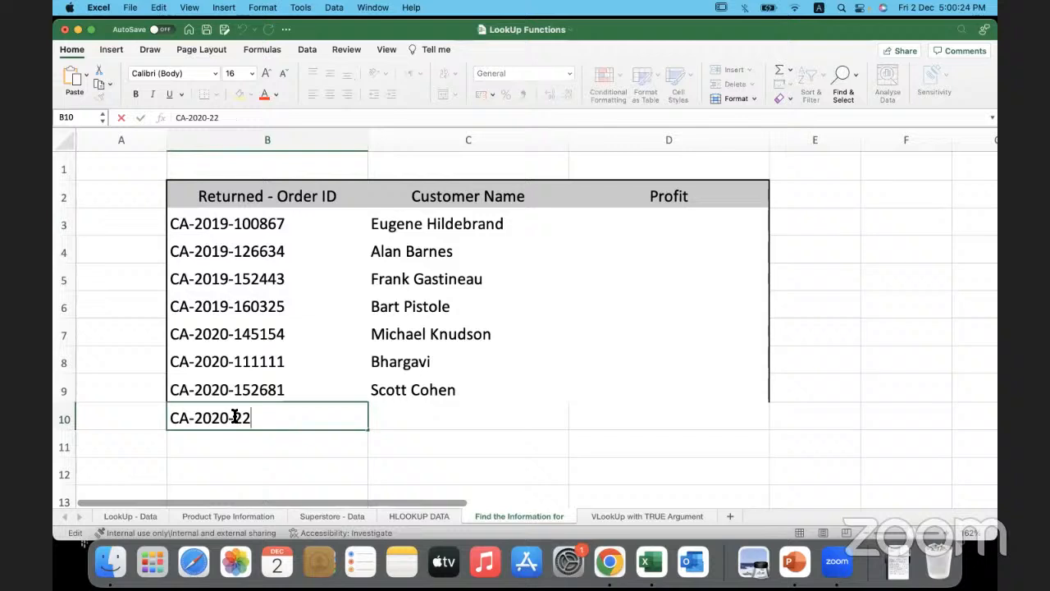
pyautogui.write('2222')
pyautogui.press('Tab')
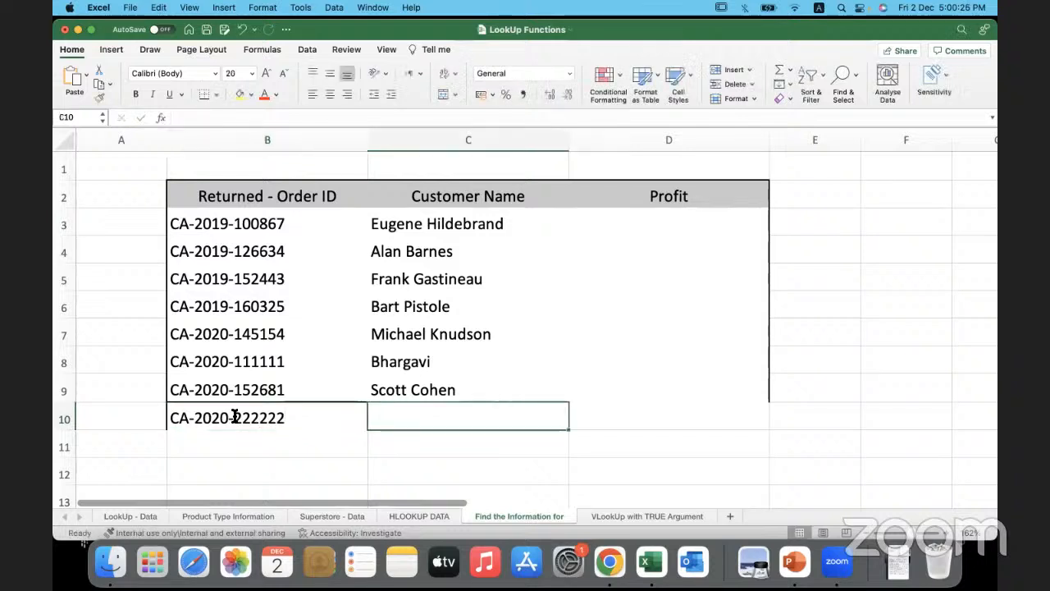
# - Extend the customer name HLOOKUP formula from C9 down to C10
pyautogui.click(476, 390)
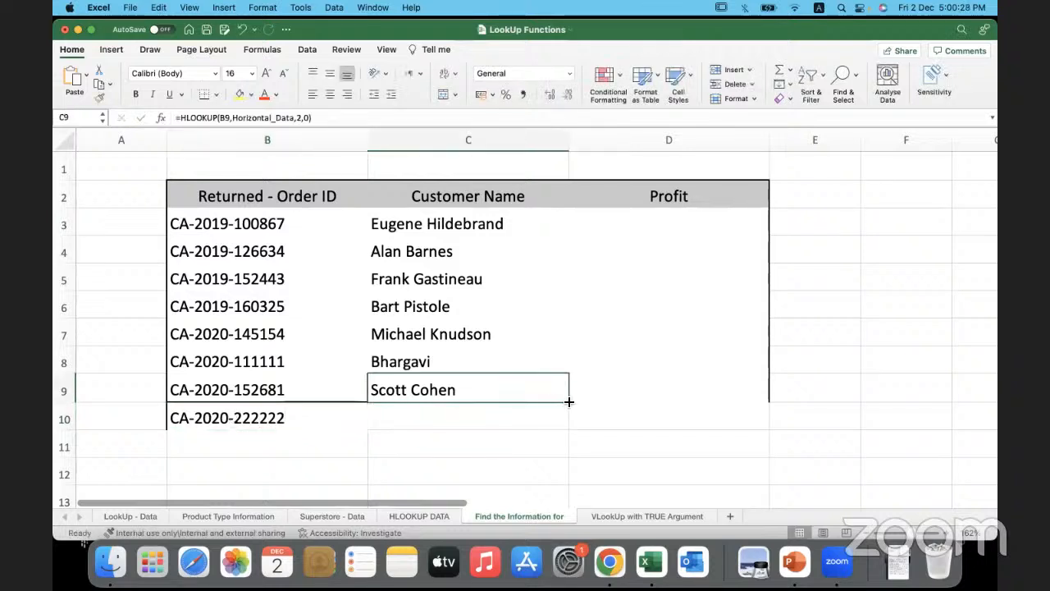
pyautogui.moveTo(569, 402); pyautogui.dragTo(488, 412)
pyautogui.click(413, 416)
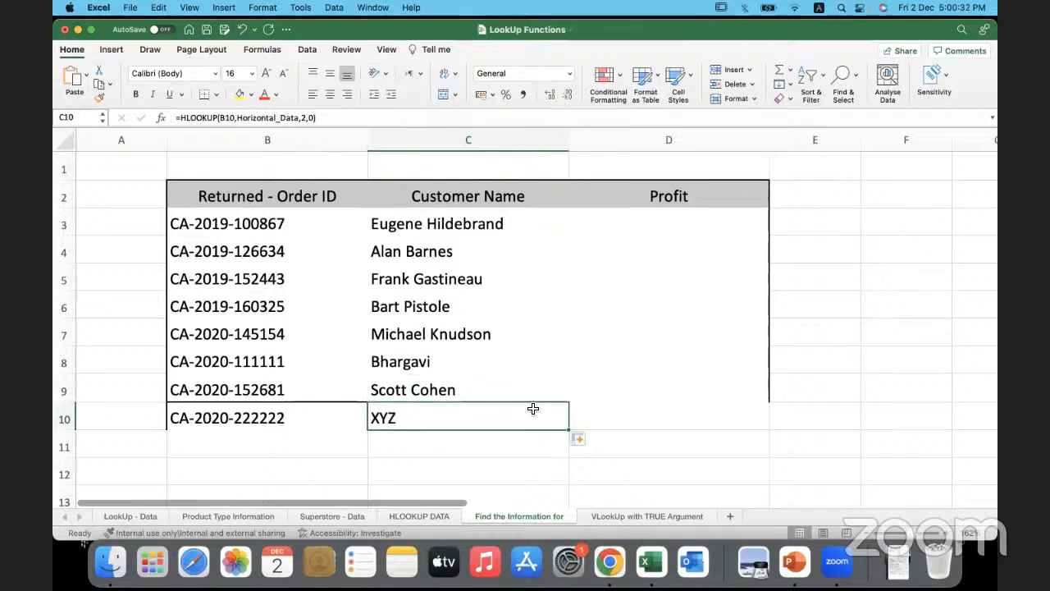
pyautogui.moveTo(331, 228); pyautogui.dragTo(488, 412)
pyautogui.click(488, 412)
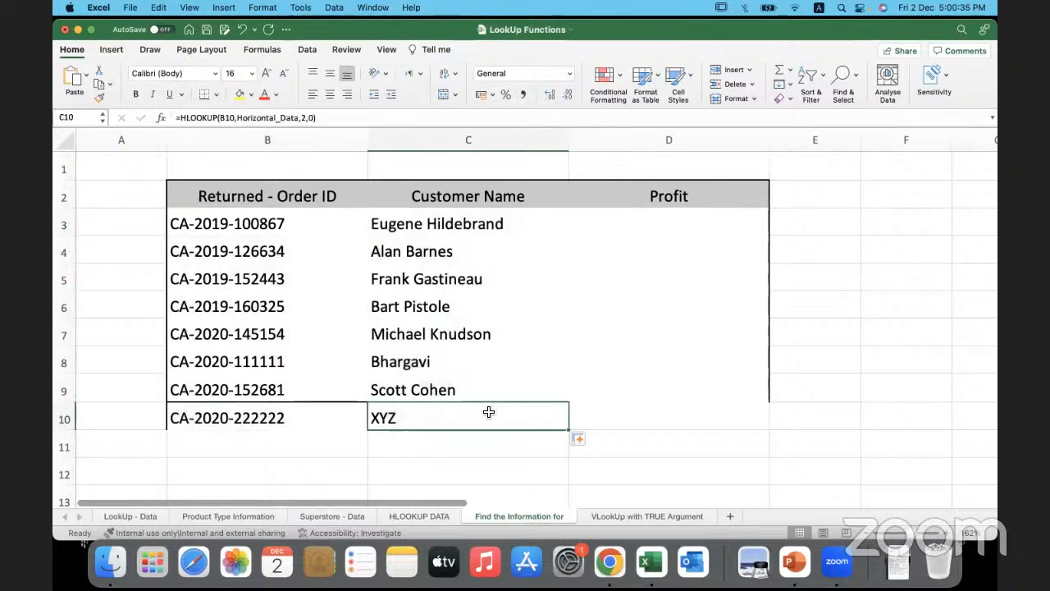
# - Revisit the HLOOKUP DATA and Find the Information for sheets, and switch to the PowerPoint slide show's Agenda slide
pyautogui.click(427, 516)
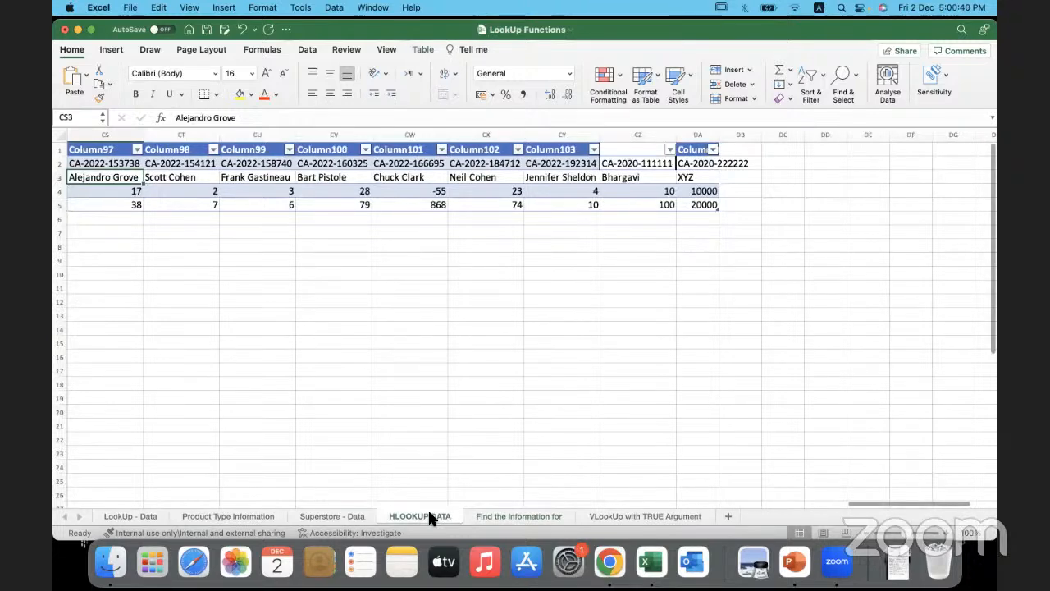
pyautogui.click(497, 516)
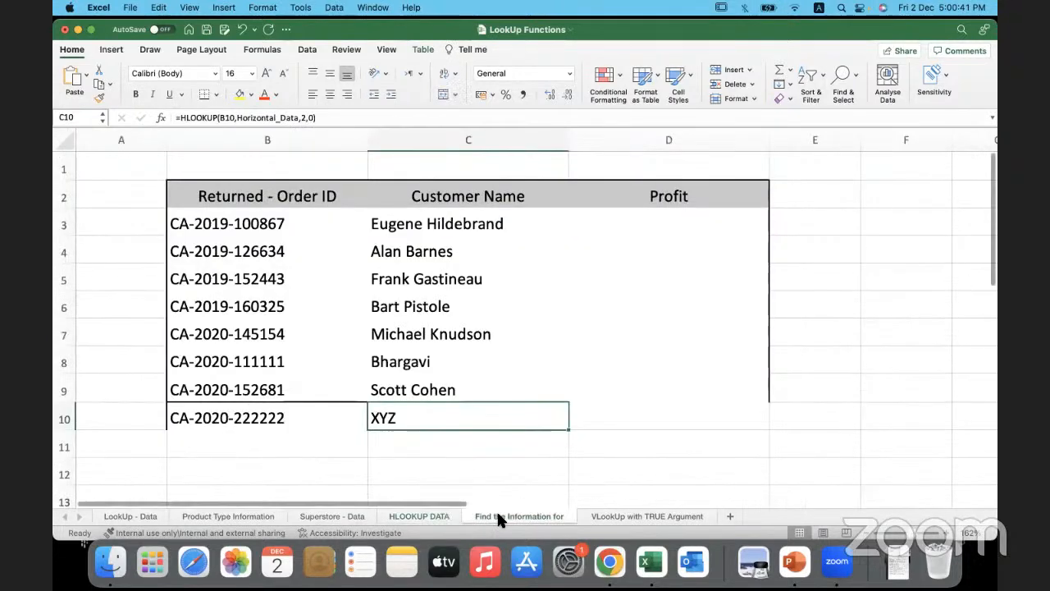
pyautogui.click(312, 443)
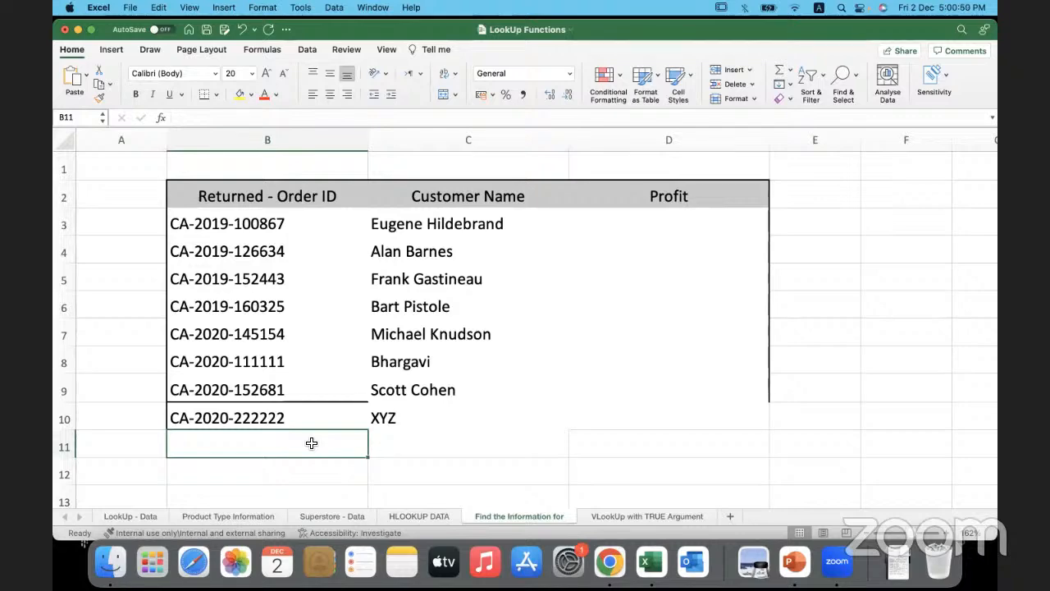
pyautogui.click(794, 562)
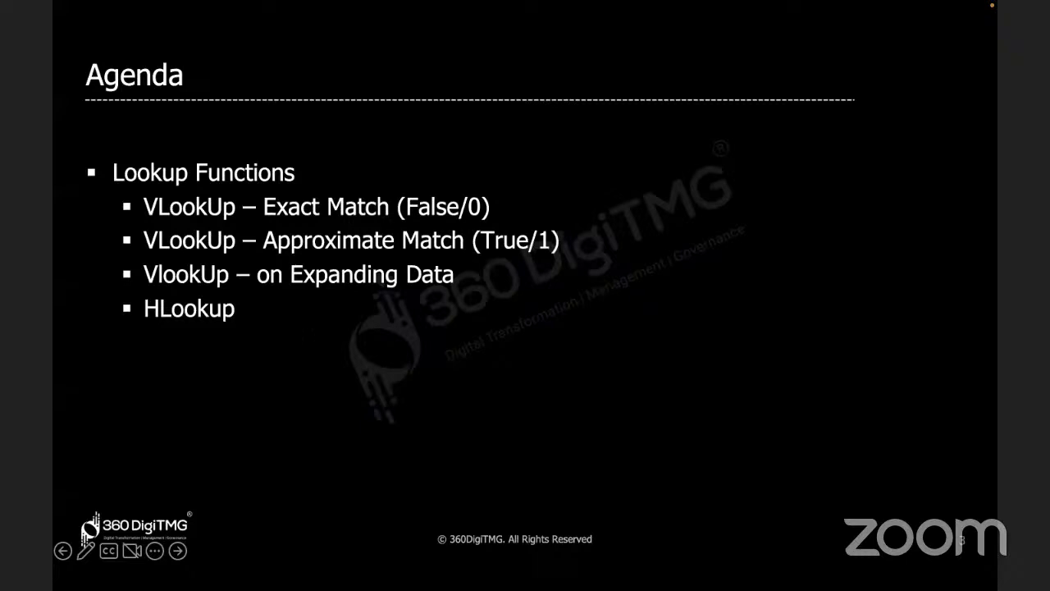